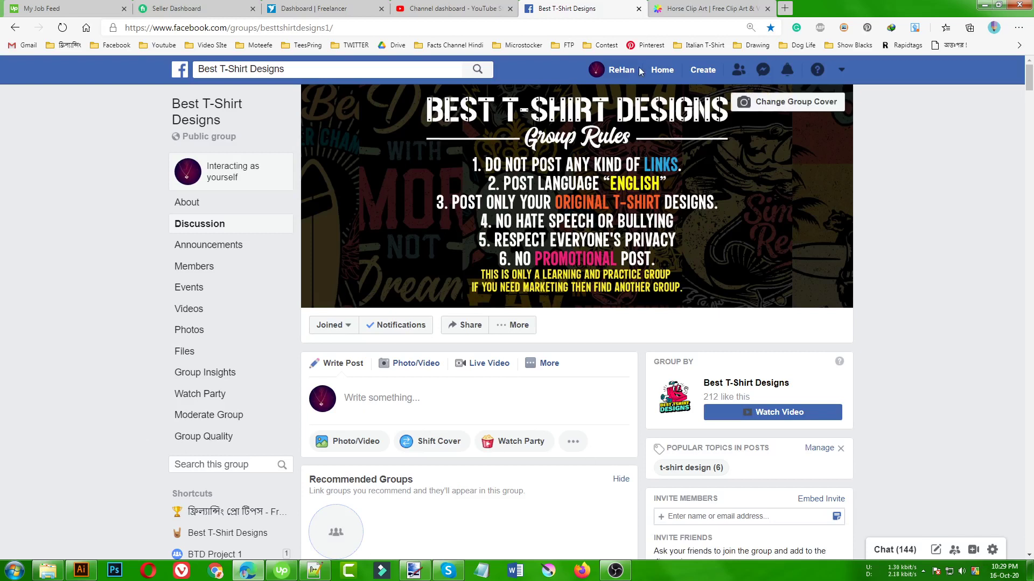
Step: Open the clker.com home page and look over its free clipart categories
{"action": "left_click", "coordinate": [699, 8]}
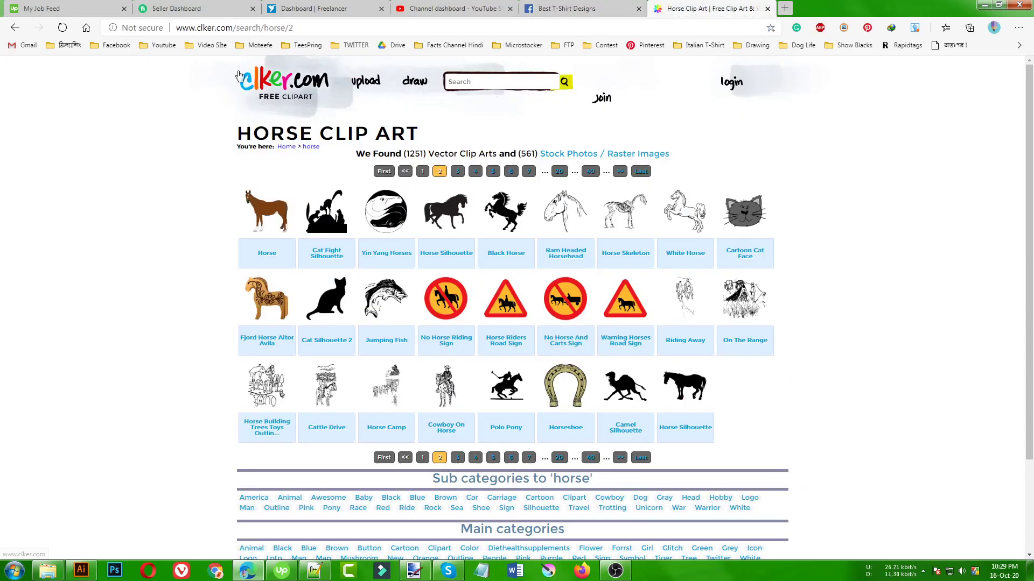
{"action": "left_click", "coordinate": [624, 154]}
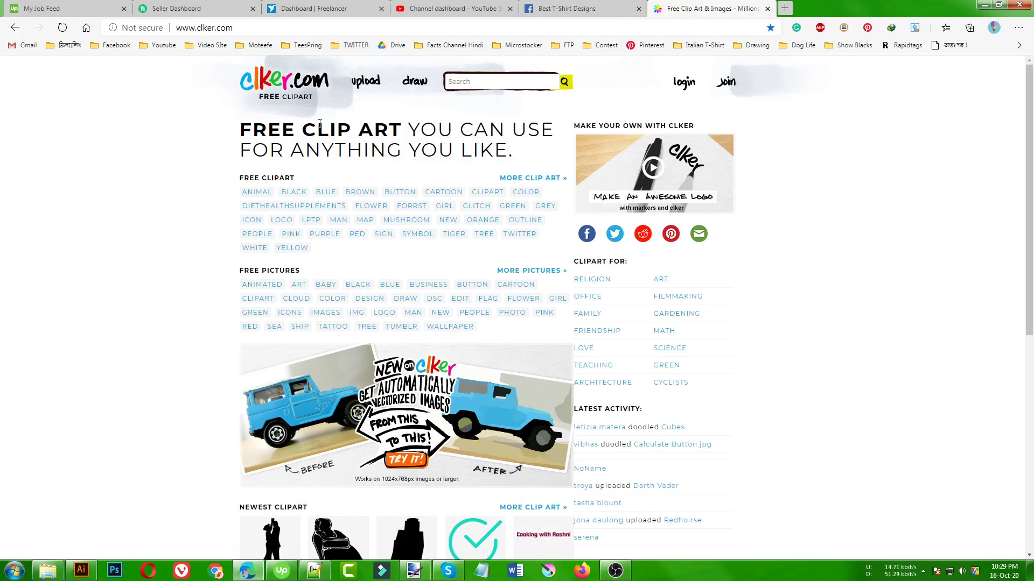
{"action": "scroll", "coordinate": [185, 199], "scroll_direction": "down", "scroll_amount": 7}
{"action": "scroll", "coordinate": [183, 198], "scroll_direction": "up", "scroll_amount": 5}
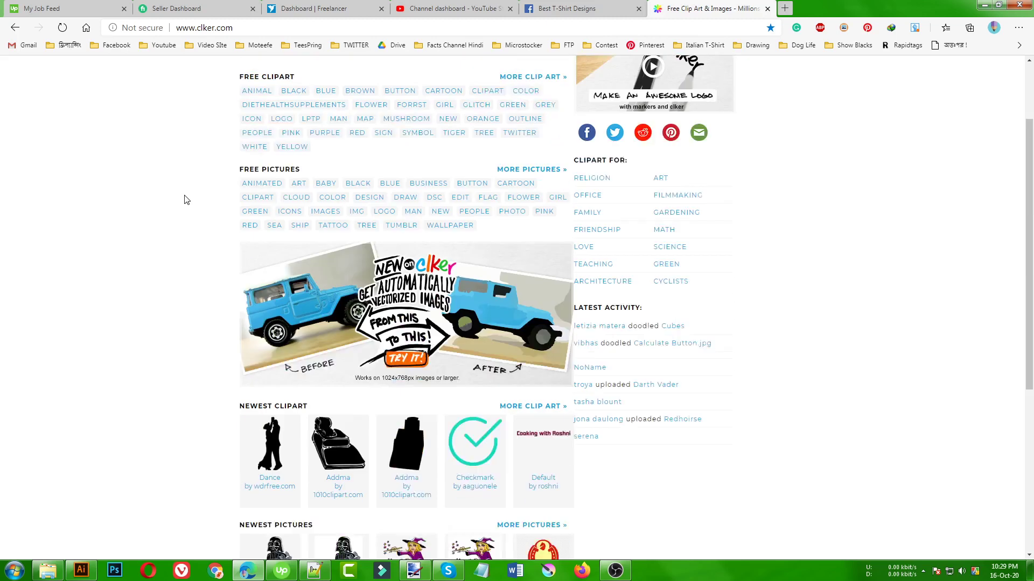
{"action": "scroll", "coordinate": [183, 198], "scroll_direction": "up", "scroll_amount": 2}
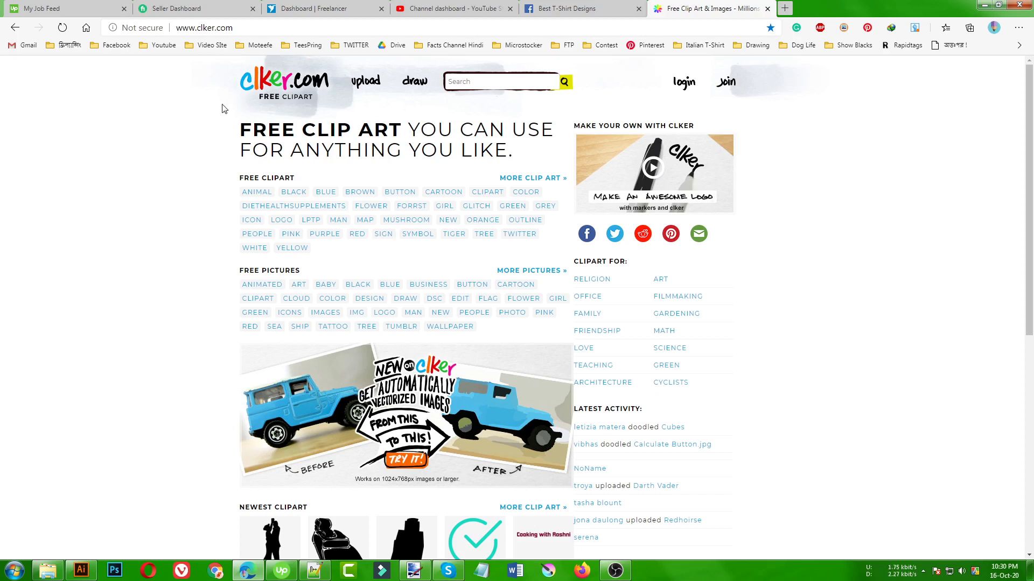
Step: Search clker.com for "horse" and browse result pages 2 and 3, ending on page 2
{"action": "left_click", "coordinate": [458, 82]}
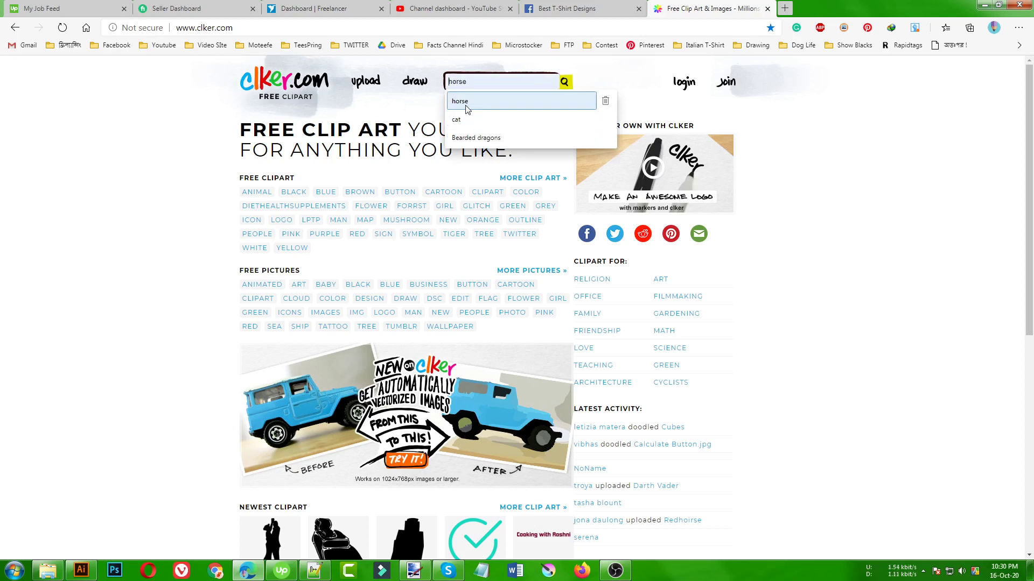
{"action": "left_click", "coordinate": [468, 109]}
{"action": "key", "text": "Return"}
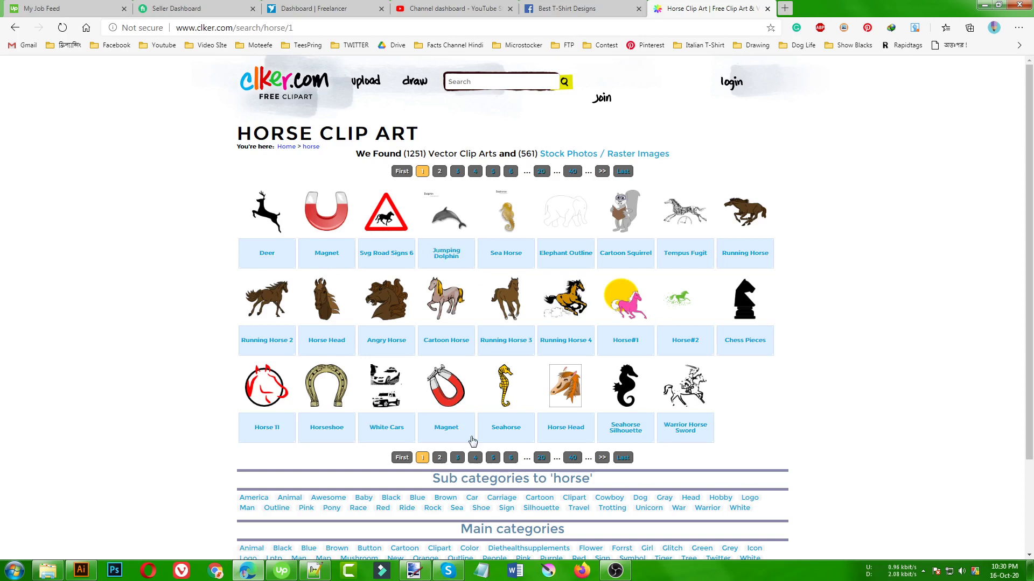
{"action": "left_click", "coordinate": [439, 459]}
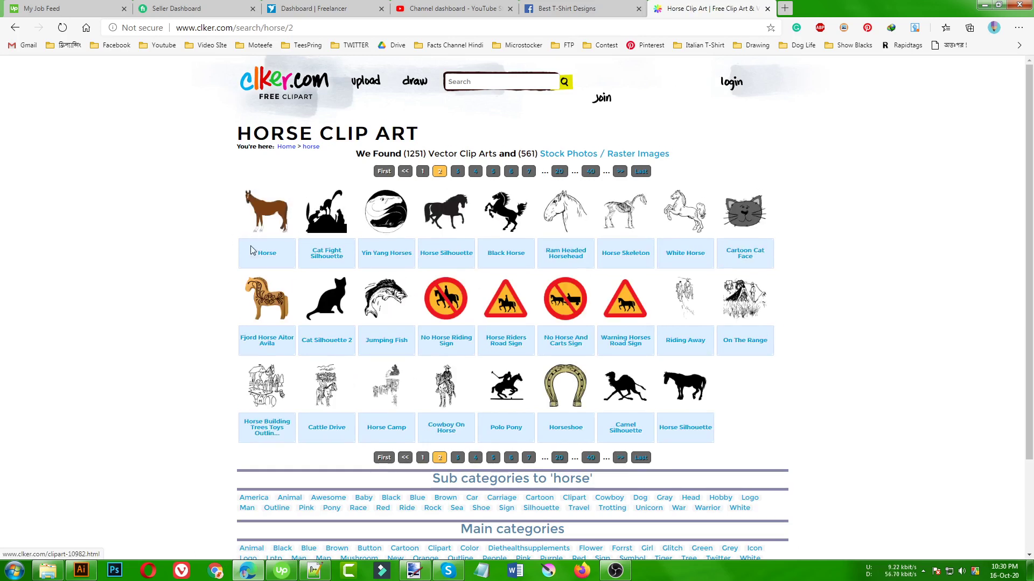
{"action": "left_click", "coordinate": [458, 458]}
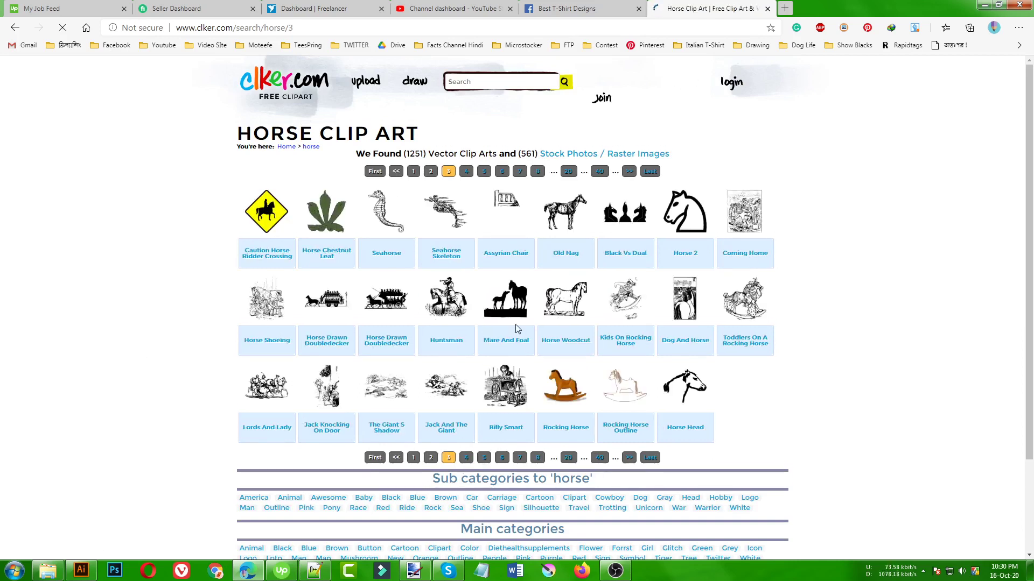
{"action": "left_click", "coordinate": [431, 458]}
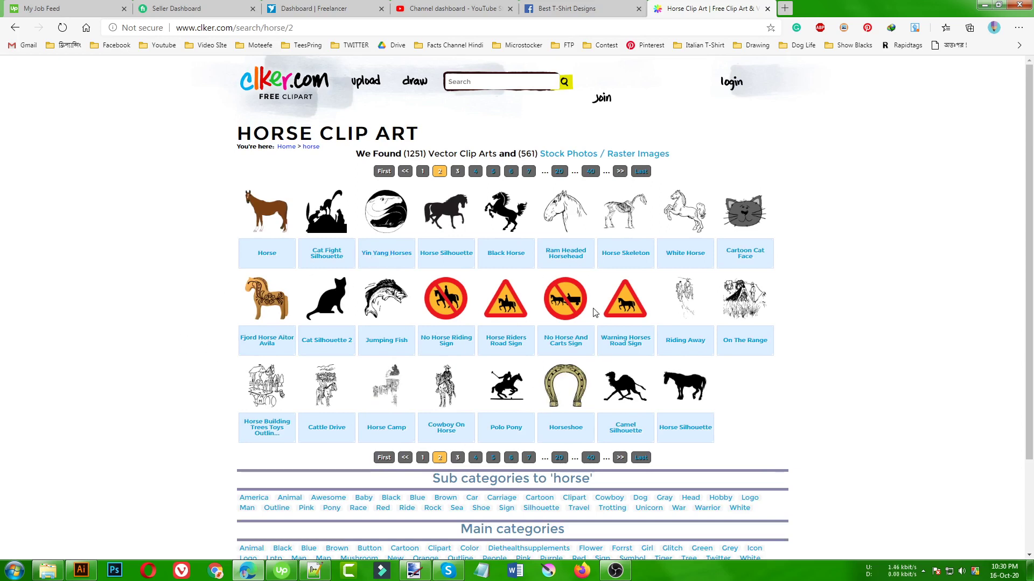
Step: Open the White Horse clip art in its own tab and display its large PNG version
{"action": "middle_click", "coordinate": [696, 255]}
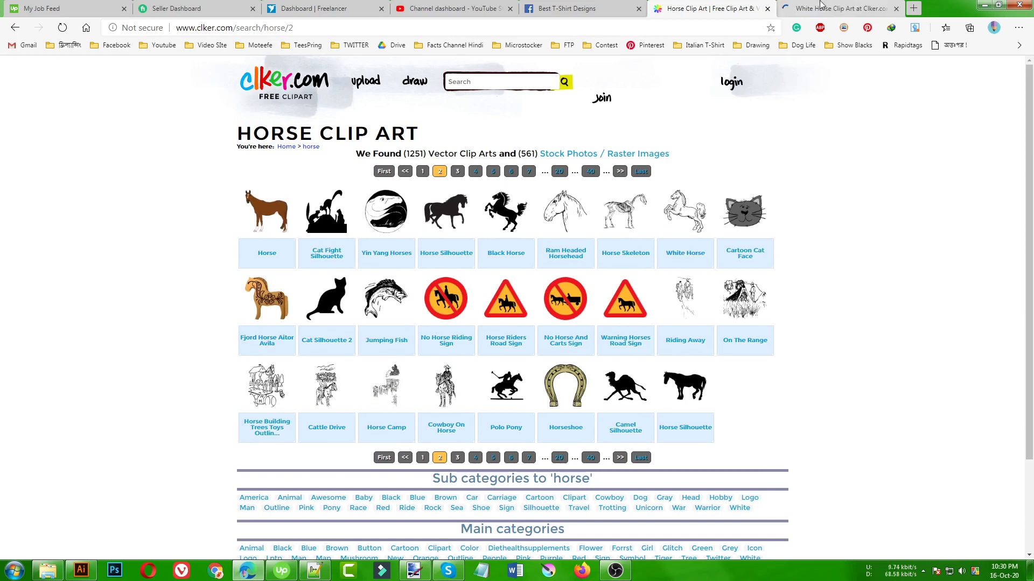
{"action": "left_click", "coordinate": [840, 8]}
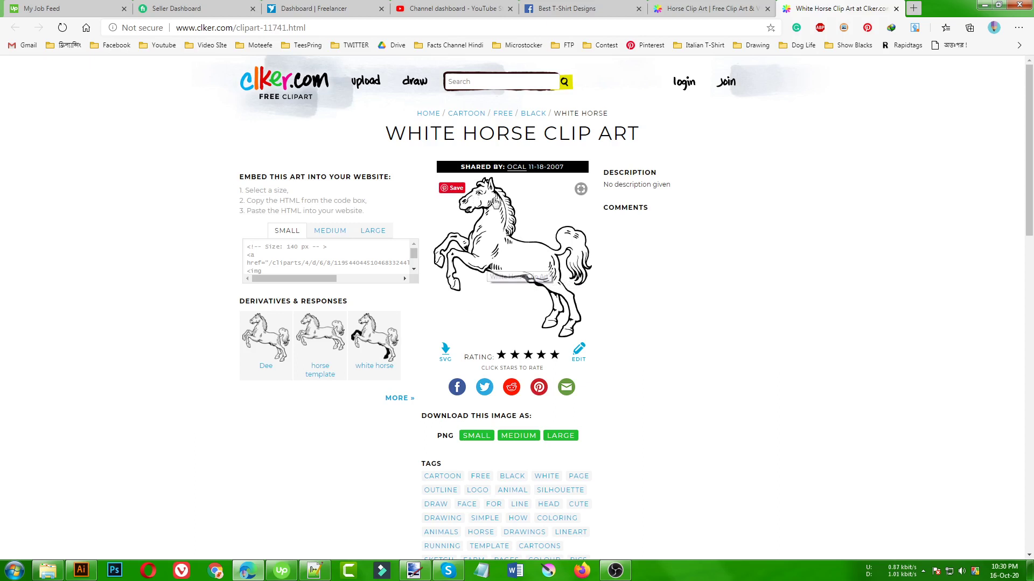
{"action": "left_click", "coordinate": [560, 441]}
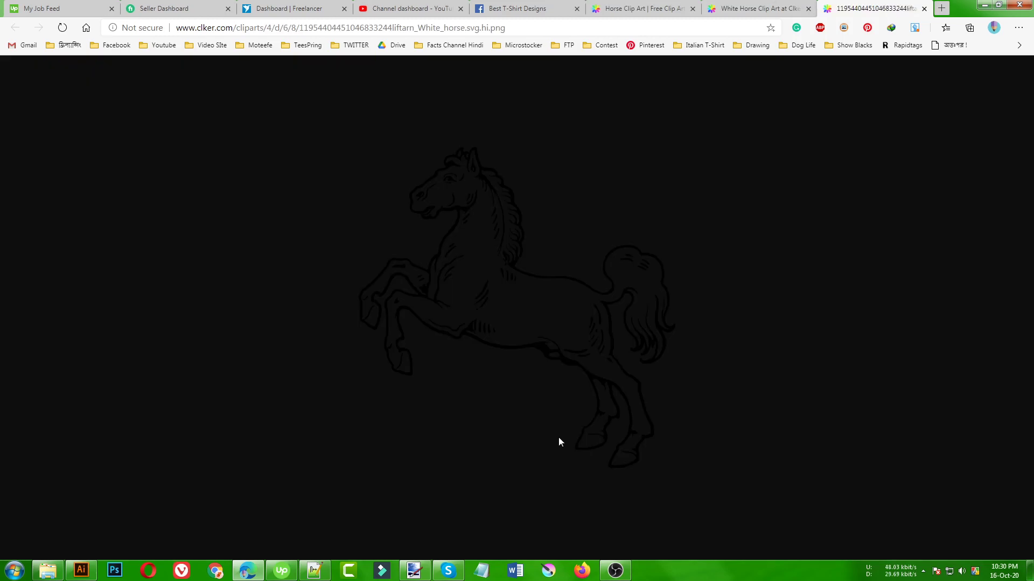
Step: Save the large White Horse image as a PNG in New folder (2) inside the Work File folder
{"action": "mouse_move", "coordinate": [501, 313]}
{"action": "right_click", "coordinate": [506, 272]}
{"action": "left_click", "coordinate": [530, 300]}
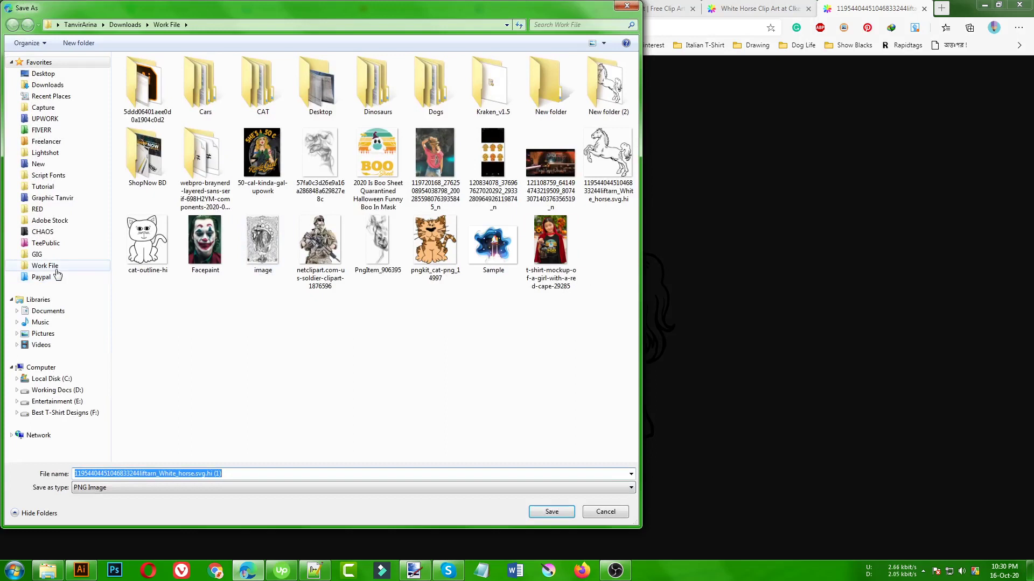
{"action": "left_click", "coordinate": [44, 266]}
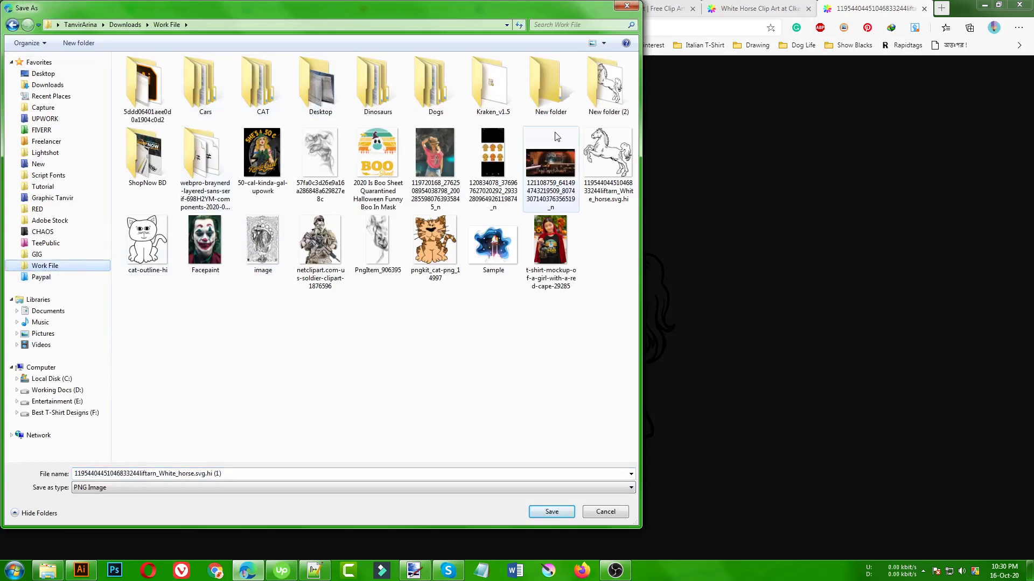
{"action": "double_click", "coordinate": [605, 107]}
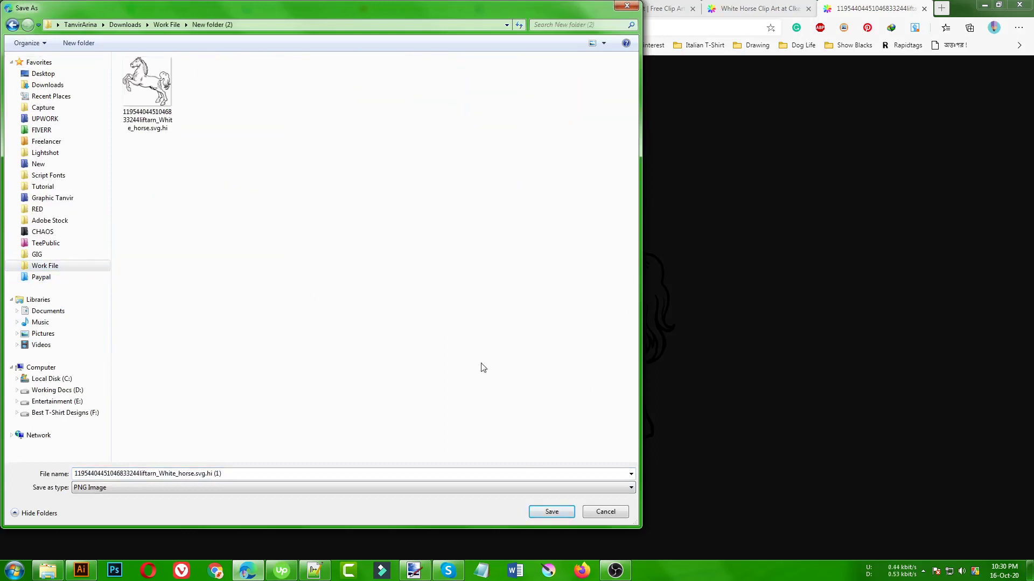
{"action": "left_click", "coordinate": [551, 513]}
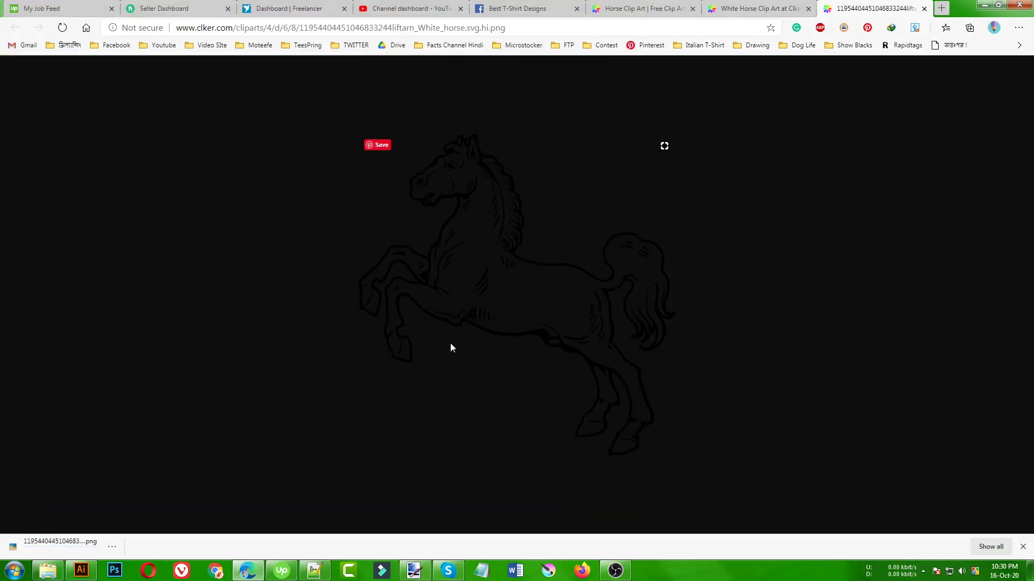
Step: Switch to Illustrator and place White_horse.svg.hi from Work File's New folder (2) on the artboard, about 1112 by 1129 px
{"action": "left_click", "coordinate": [82, 571]}
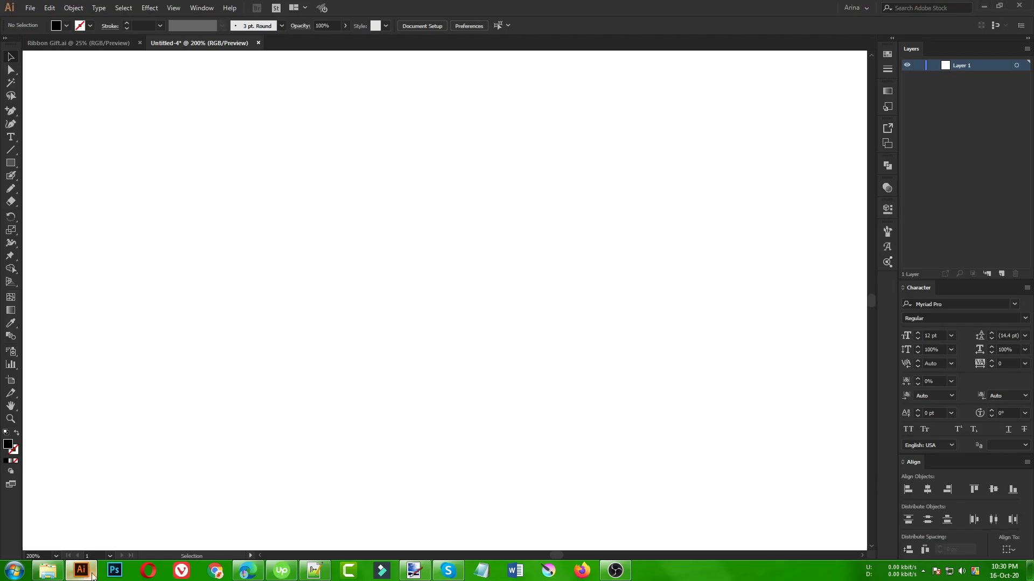
{"action": "scroll", "coordinate": [374, 324], "scroll_direction": "down", "scroll_amount": 2}
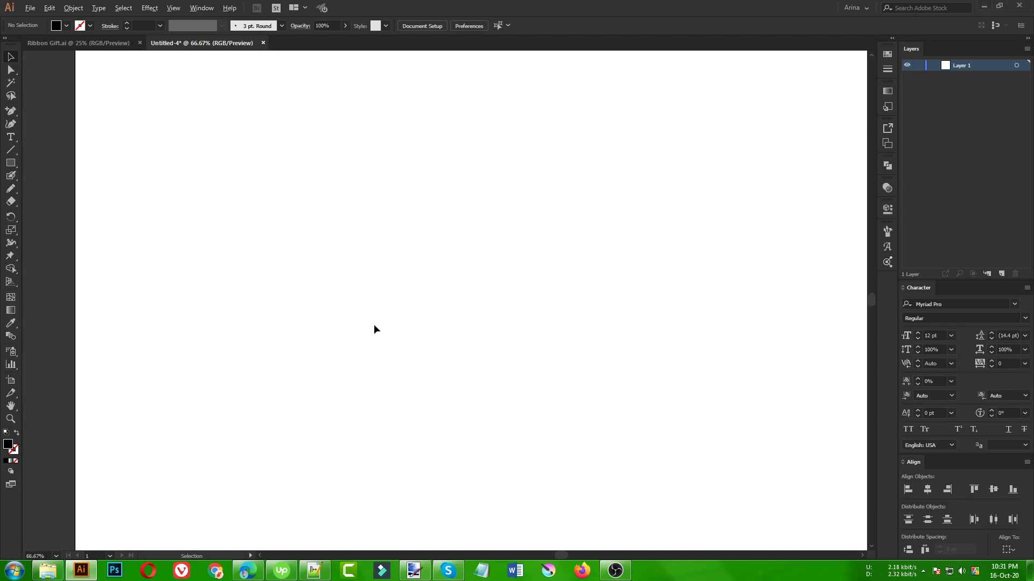
{"action": "key", "text": "a"}
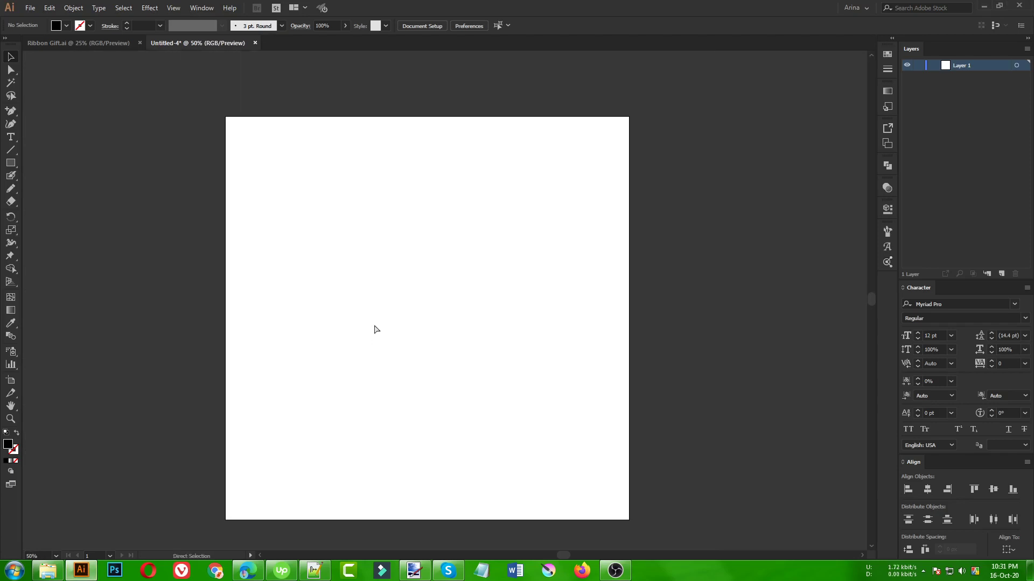
{"action": "key", "text": "v"}
{"action": "left_click", "coordinate": [31, 8]}
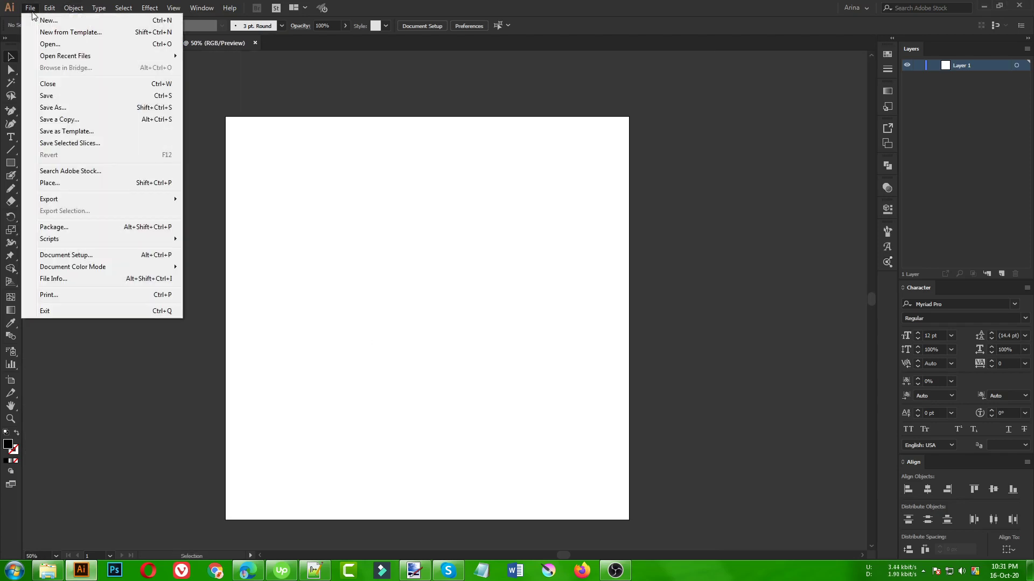
{"action": "left_click", "coordinate": [58, 184]}
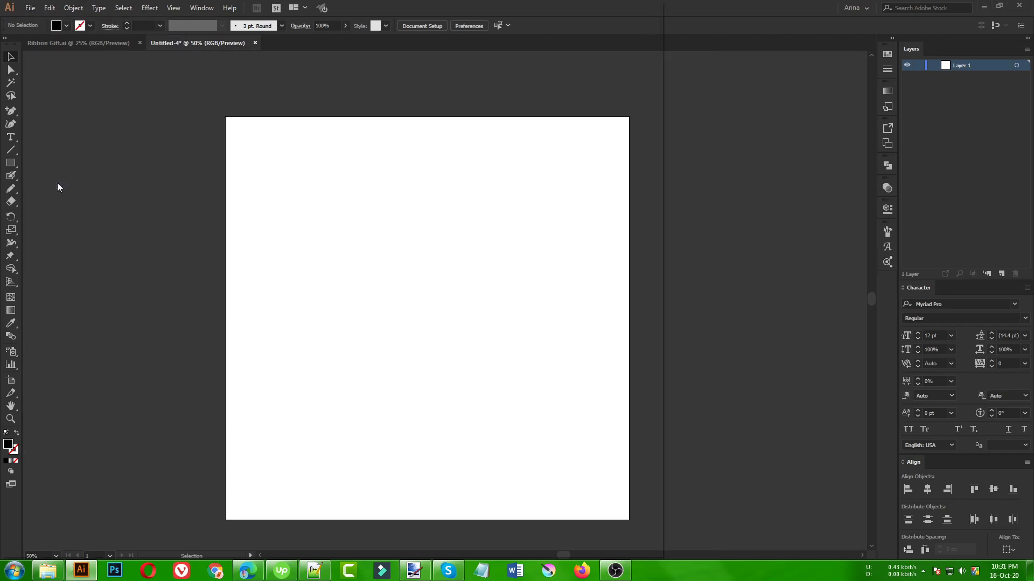
{"action": "left_click", "coordinate": [48, 262]}
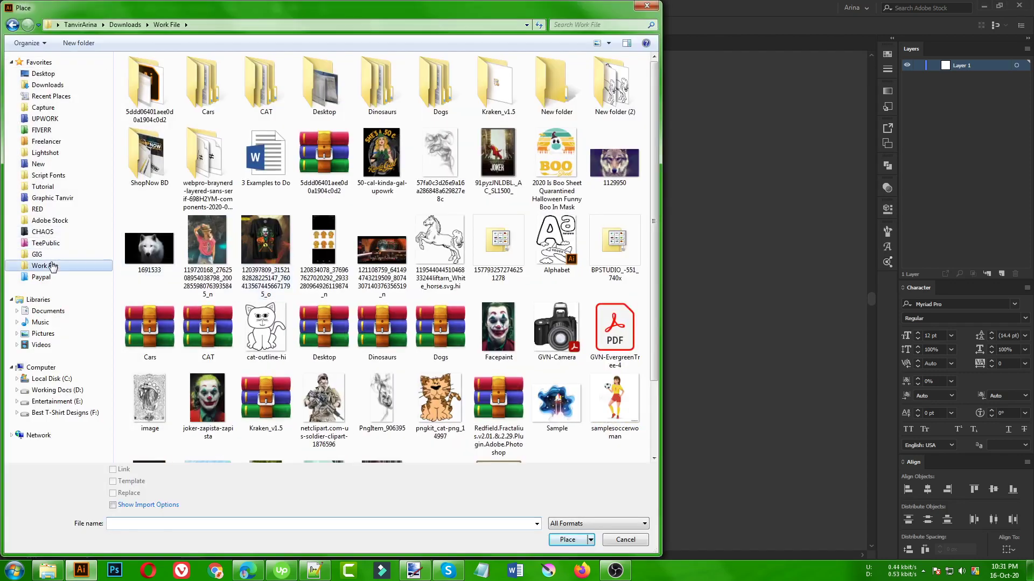
{"action": "double_click", "coordinate": [620, 107]}
{"action": "double_click", "coordinate": [209, 86]}
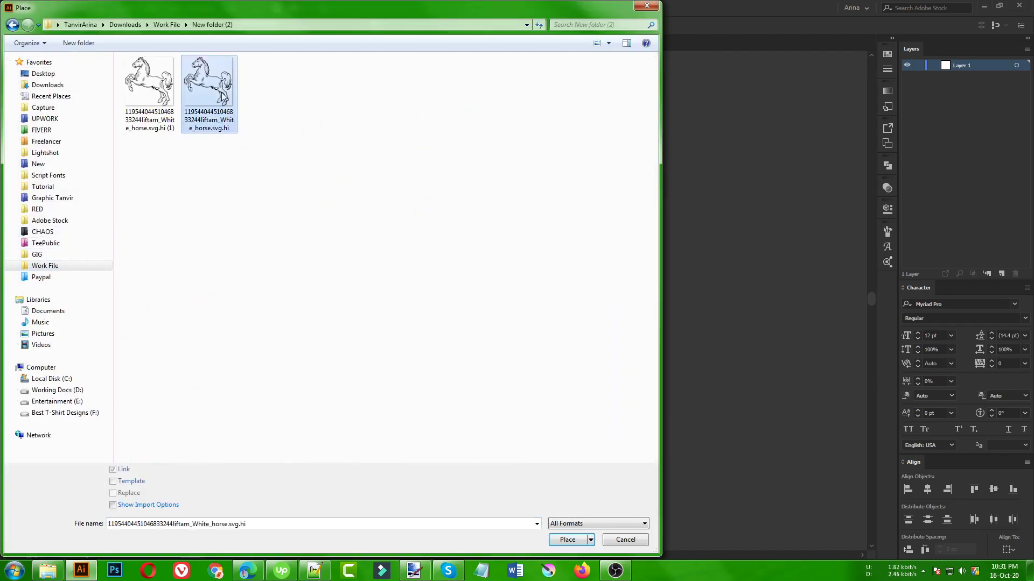
{"action": "left_click_drag", "start_coordinate": [270, 173], "coordinate": [565, 473]}
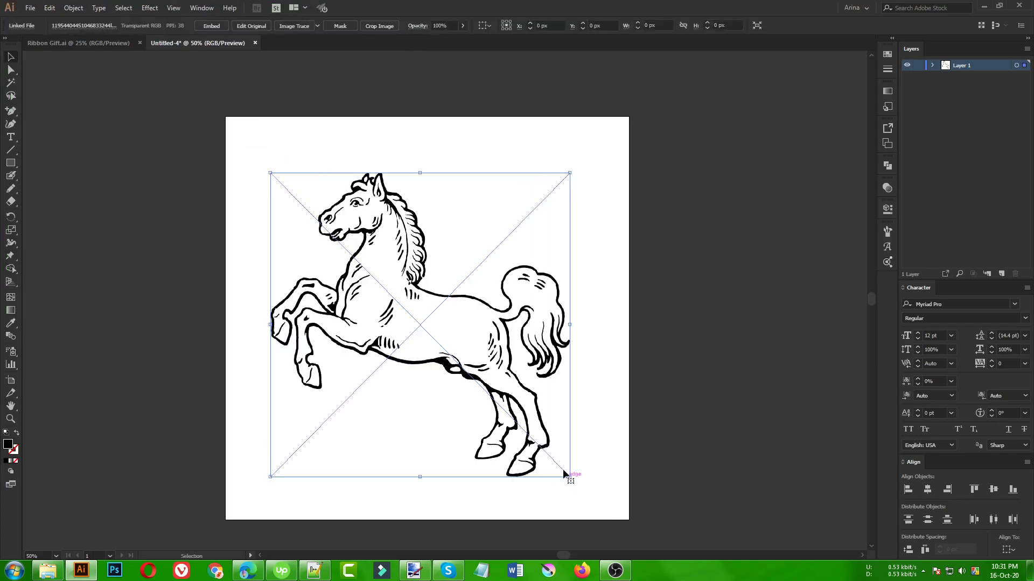
Step: Examine the placed horse's line quality up close and its fit on the whole artboard
{"action": "scroll", "coordinate": [408, 342], "scroll_direction": "up", "scroll_amount": 2}
{"action": "scroll", "coordinate": [418, 383], "scroll_direction": "up", "scroll_amount": 2}
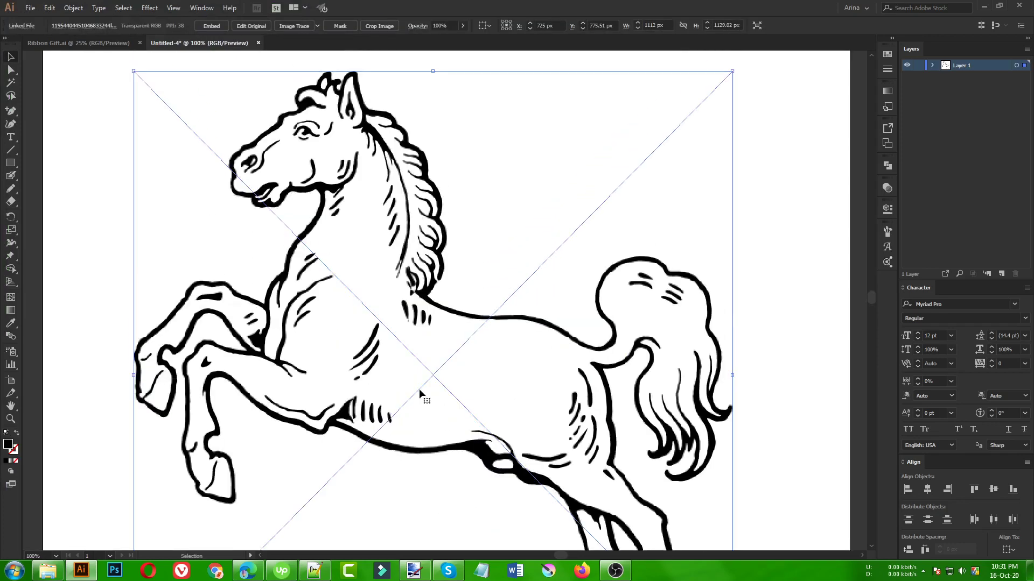
{"action": "left_click", "coordinate": [790, 210]}
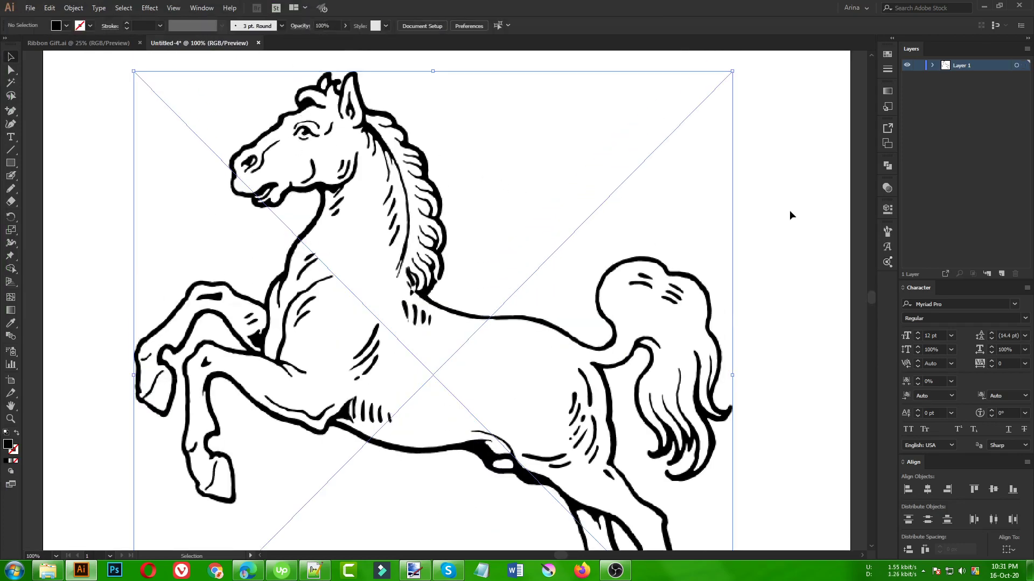
{"action": "scroll", "coordinate": [236, 253], "scroll_direction": "down", "scroll_amount": 1}
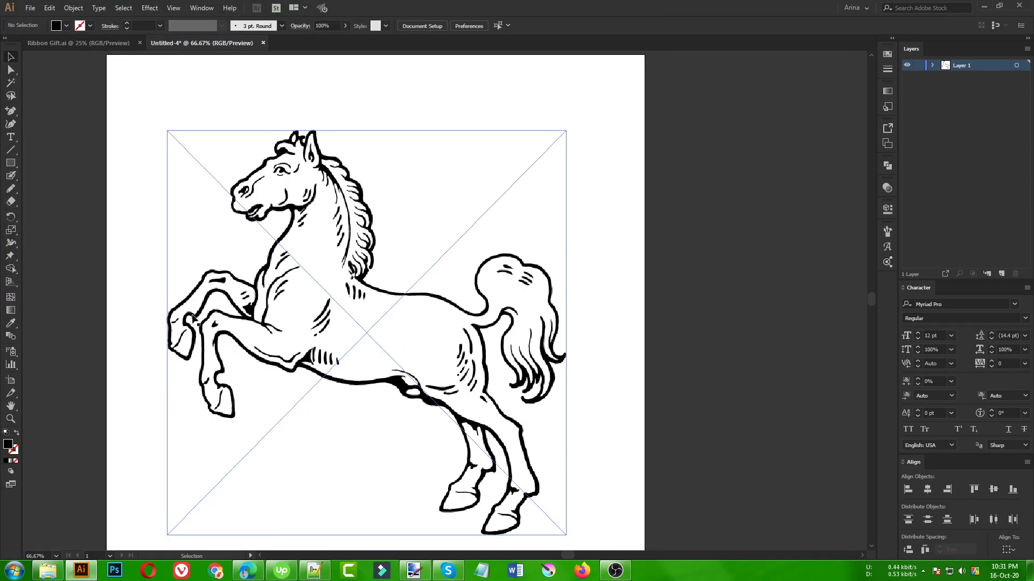
{"action": "left_click_drag", "start_coordinate": [151, 141], "coordinate": [613, 501]}
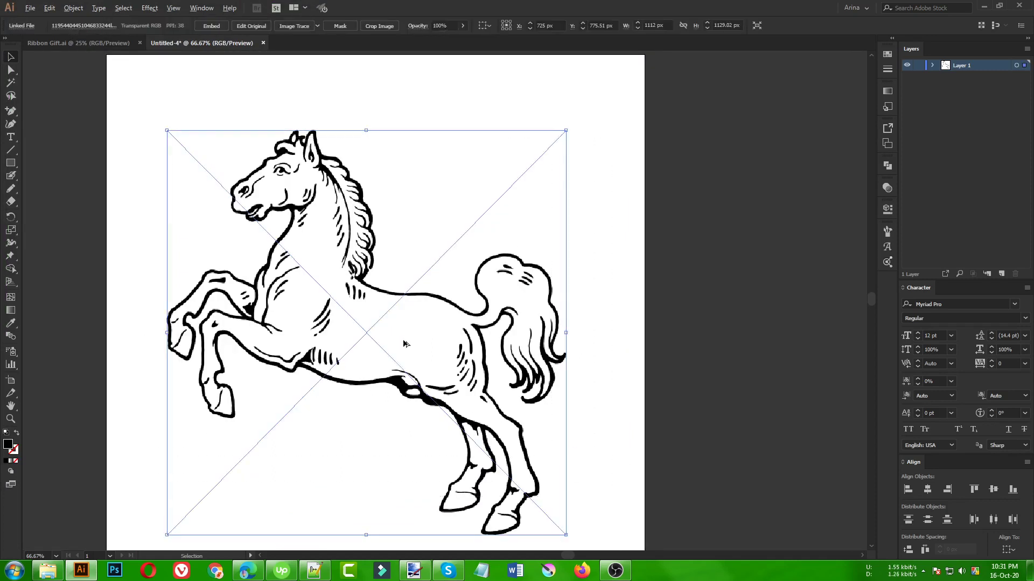
{"action": "scroll", "coordinate": [405, 344], "scroll_direction": "down", "scroll_amount": 1}
{"action": "left_click", "coordinate": [604, 373]}
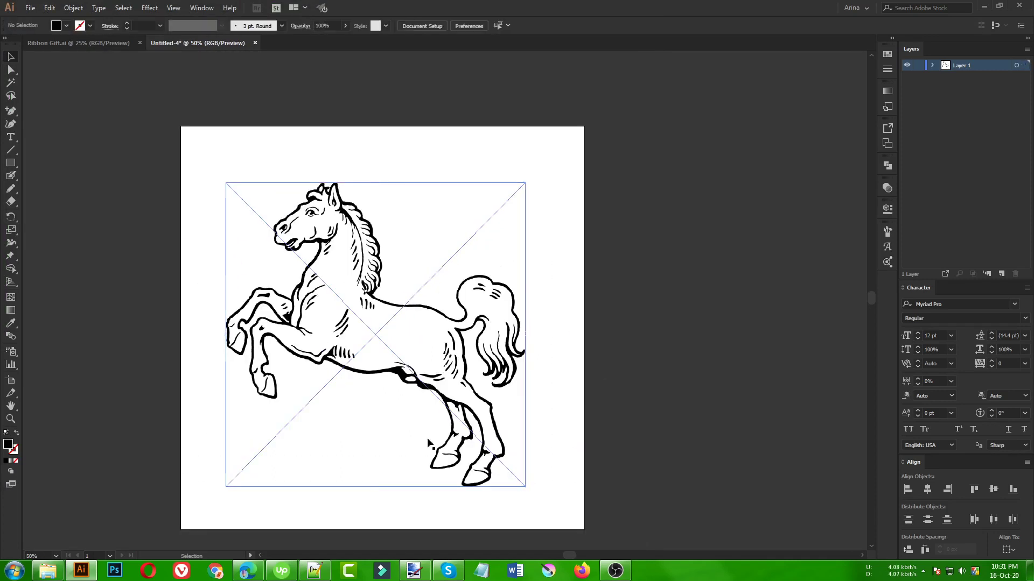
Step: Switch to paint.net and open White_horse.svg.hi, the copy without (1), from Work File's New folder (2)
{"action": "left_click", "coordinate": [414, 571]}
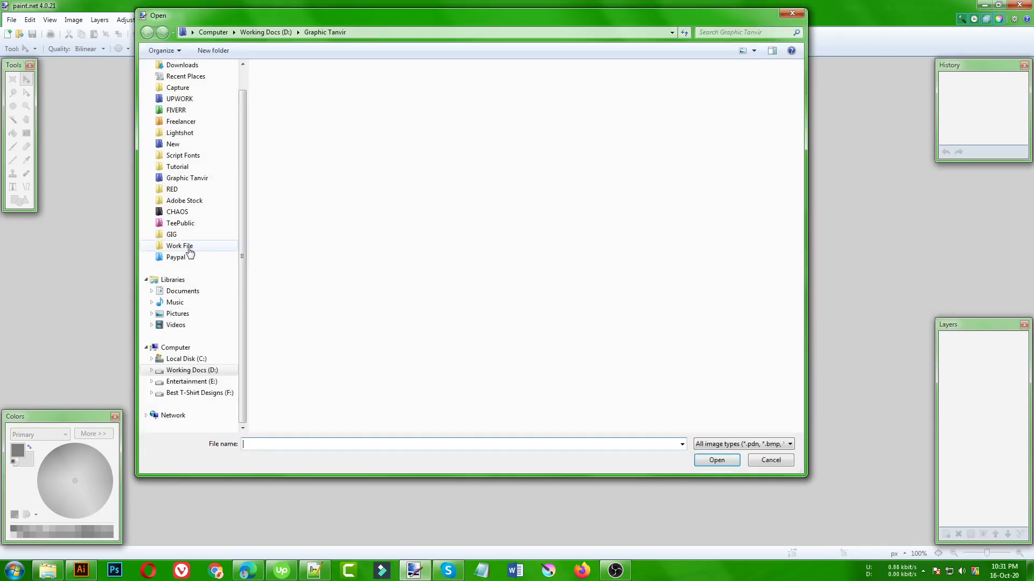
{"action": "left_click", "coordinate": [186, 247]}
{"action": "double_click", "coordinate": [771, 92]}
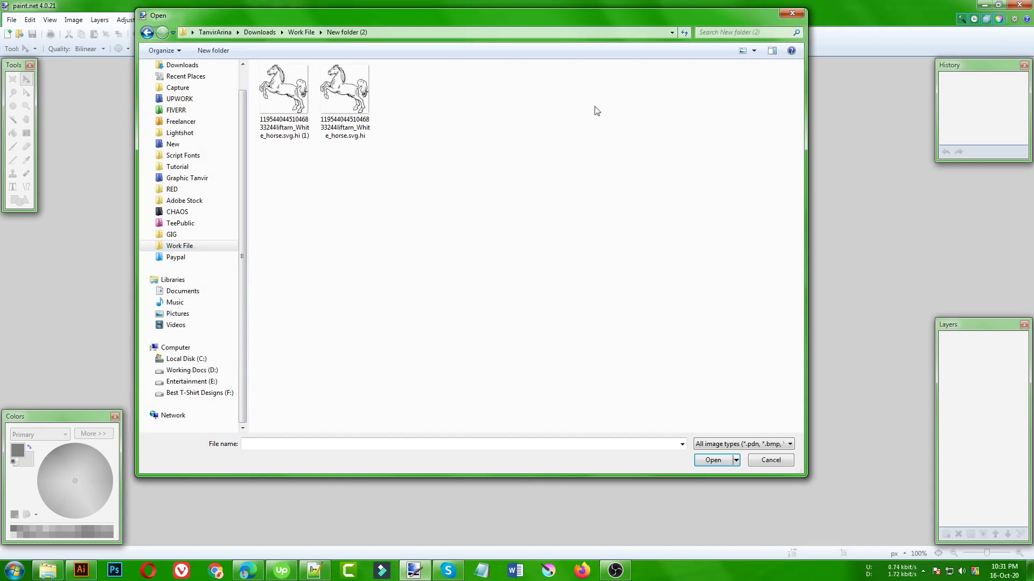
{"action": "double_click", "coordinate": [352, 91]}
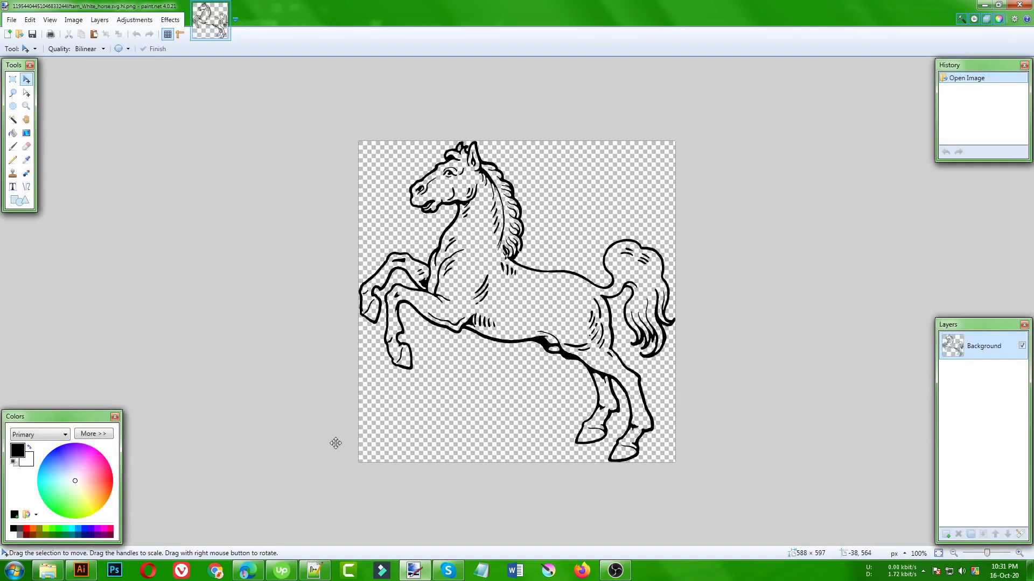
Step: Resize the horse image to a width of 1500 pixels with the aspect ratio maintained
{"action": "left_click", "coordinate": [76, 22]}
{"action": "left_click", "coordinate": [81, 46]}
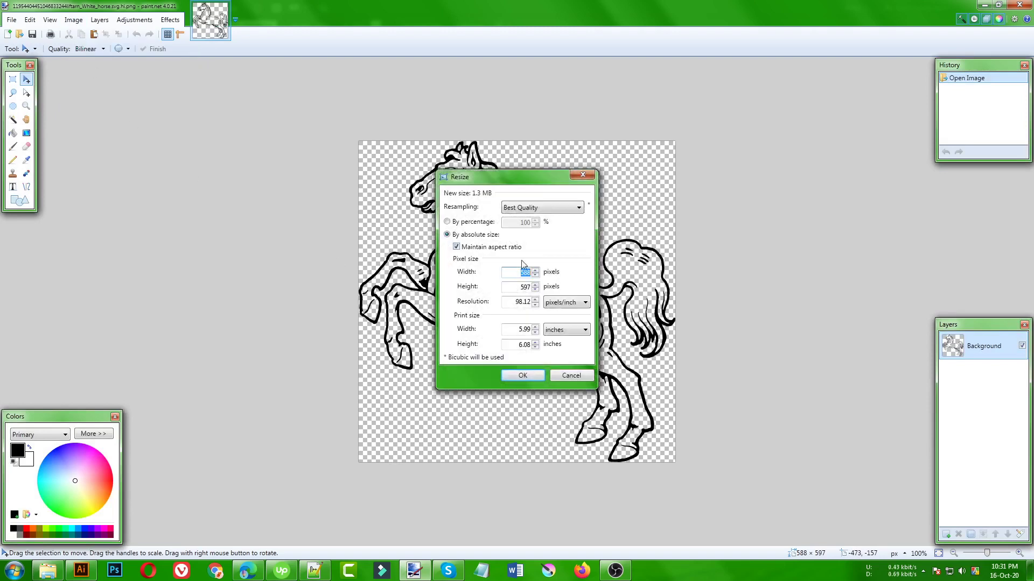
{"action": "left_click_drag", "start_coordinate": [534, 175], "coordinate": [257, 176]}
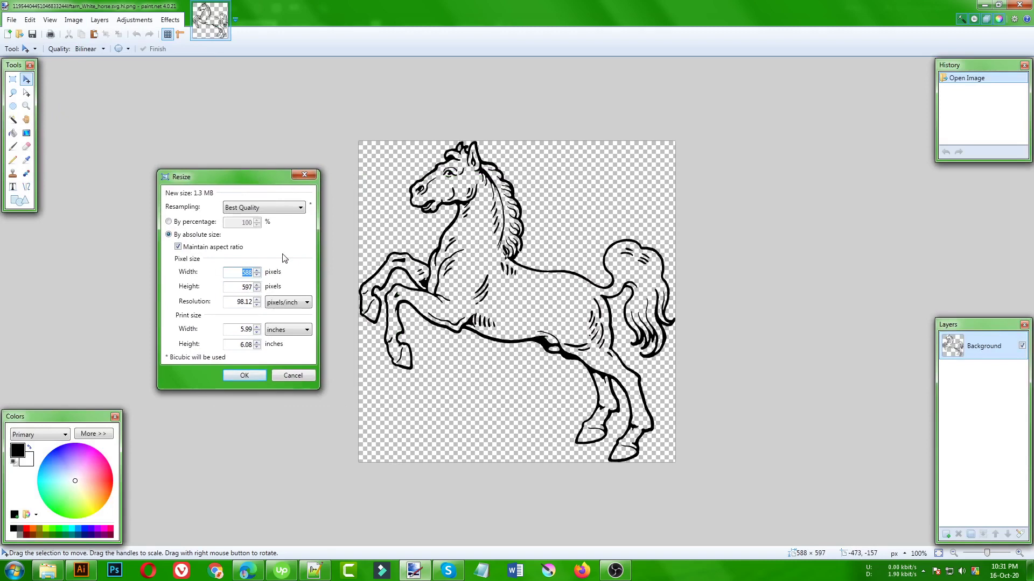
{"action": "type", "text": "1500"}
{"action": "left_click", "coordinate": [259, 374]}
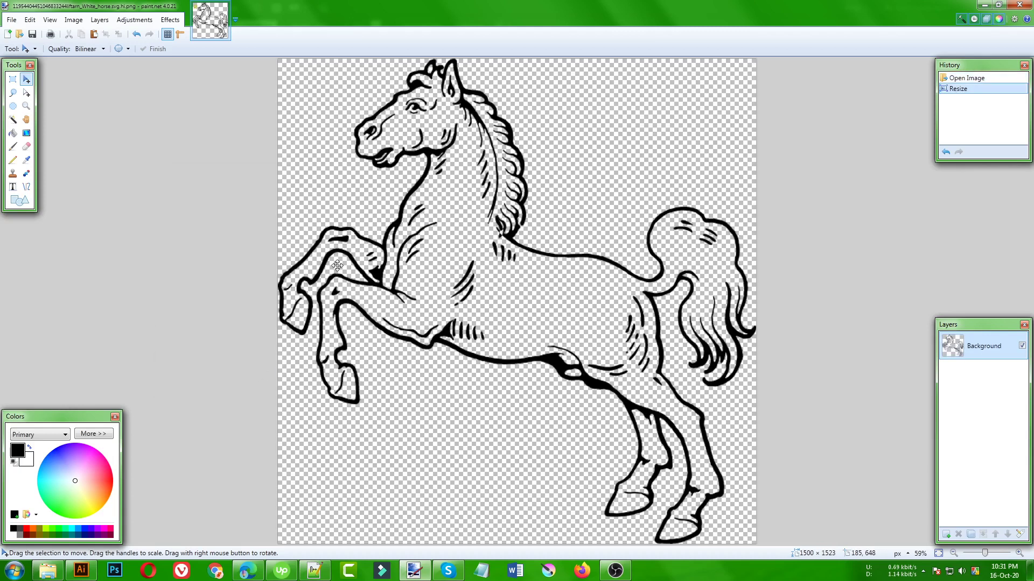
{"action": "scroll", "coordinate": [338, 266], "scroll_direction": "down", "scroll_amount": 1}
{"action": "left_click", "coordinate": [170, 19]}
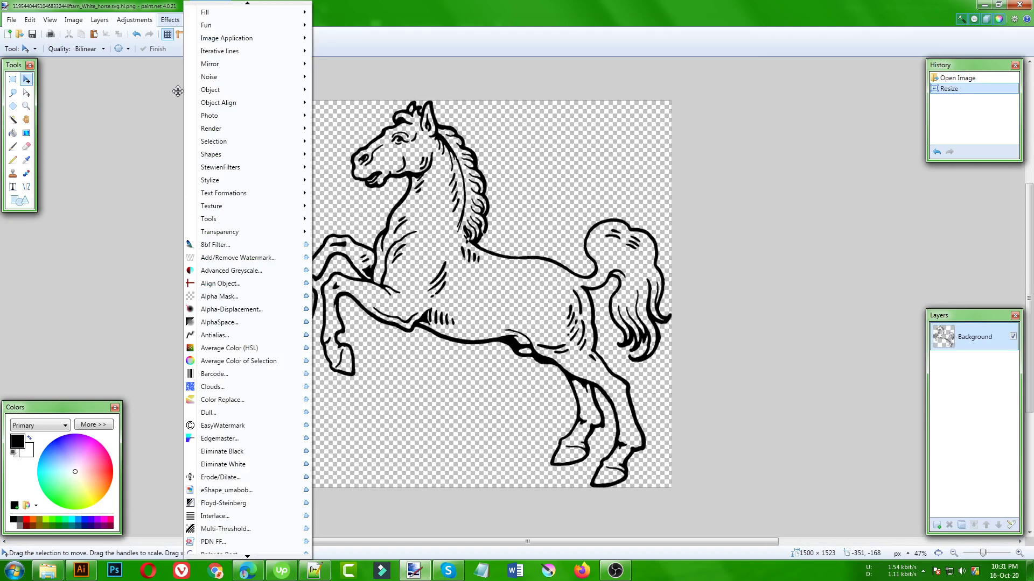
{"action": "left_click", "coordinate": [232, 529]}
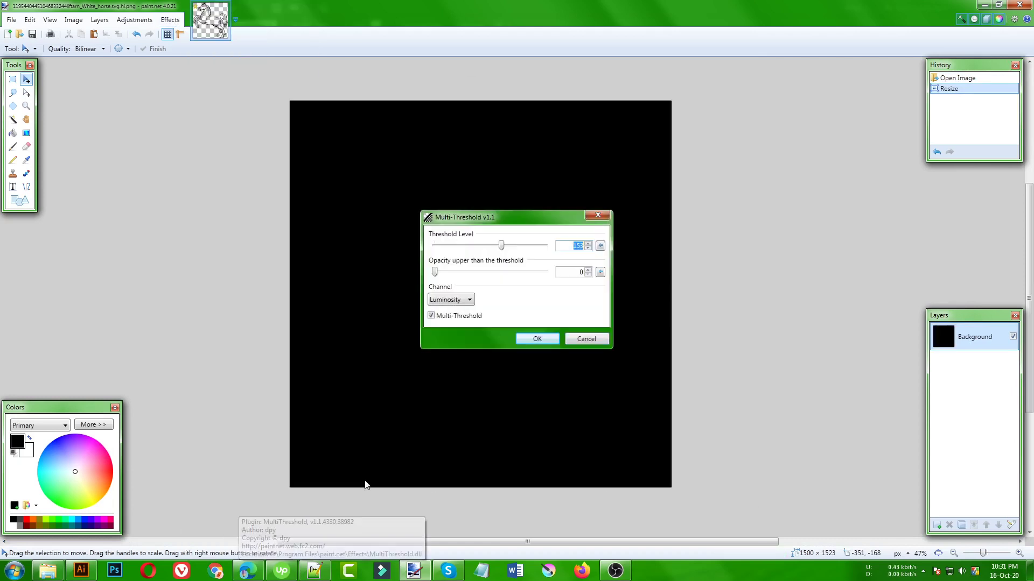
{"action": "left_click_drag", "start_coordinate": [540, 220], "coordinate": [163, 183]}
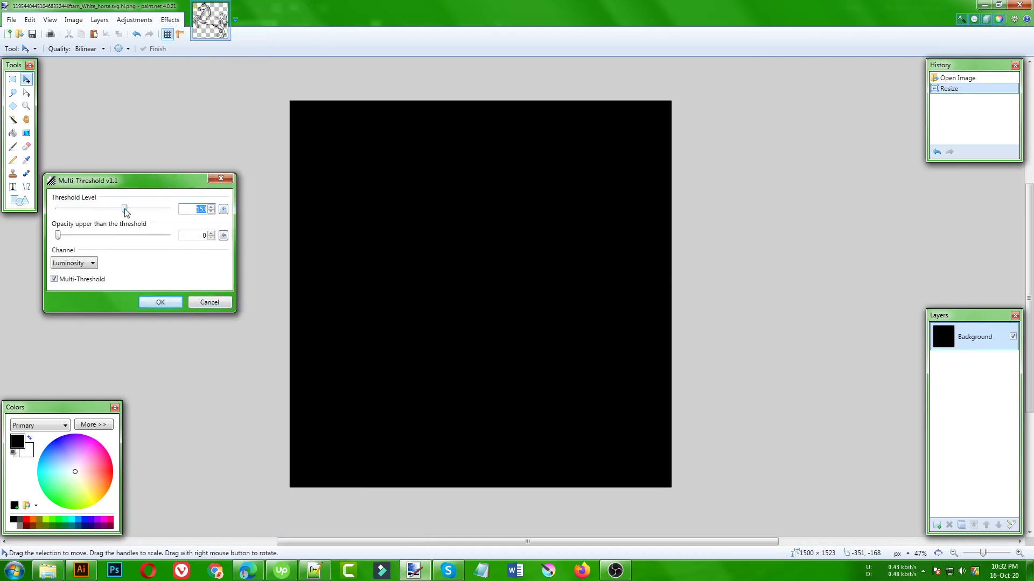
{"action": "left_click_drag", "start_coordinate": [126, 212], "coordinate": [105, 211]}
{"action": "left_click", "coordinate": [208, 302]}
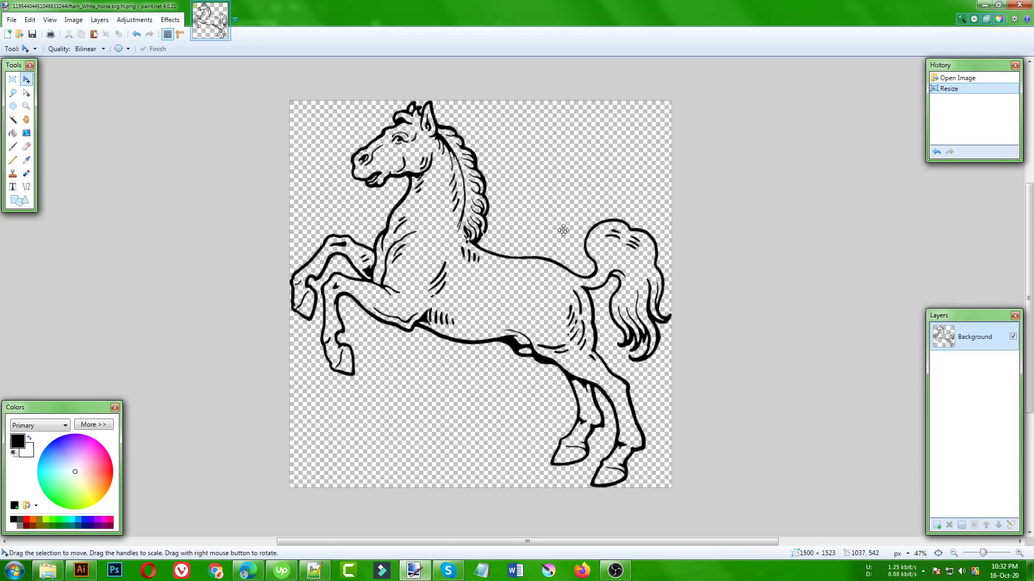
Step: Erase the blank areas before the horse's head, across its body, below its belly and around its hind legs using Magic Wand at 50% tolerance
{"action": "left_click", "coordinate": [13, 120]}
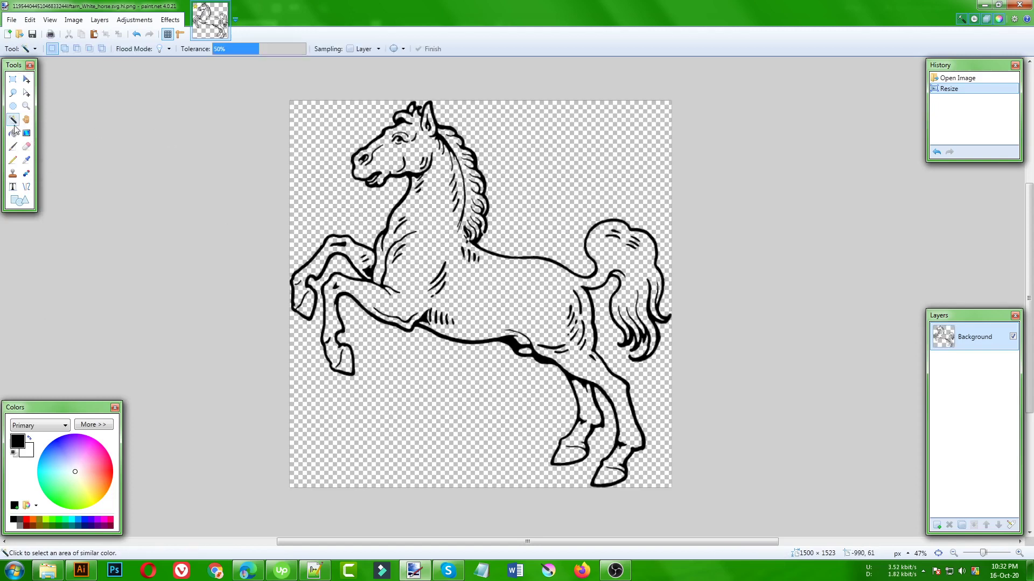
{"action": "left_click", "coordinate": [315, 205]}
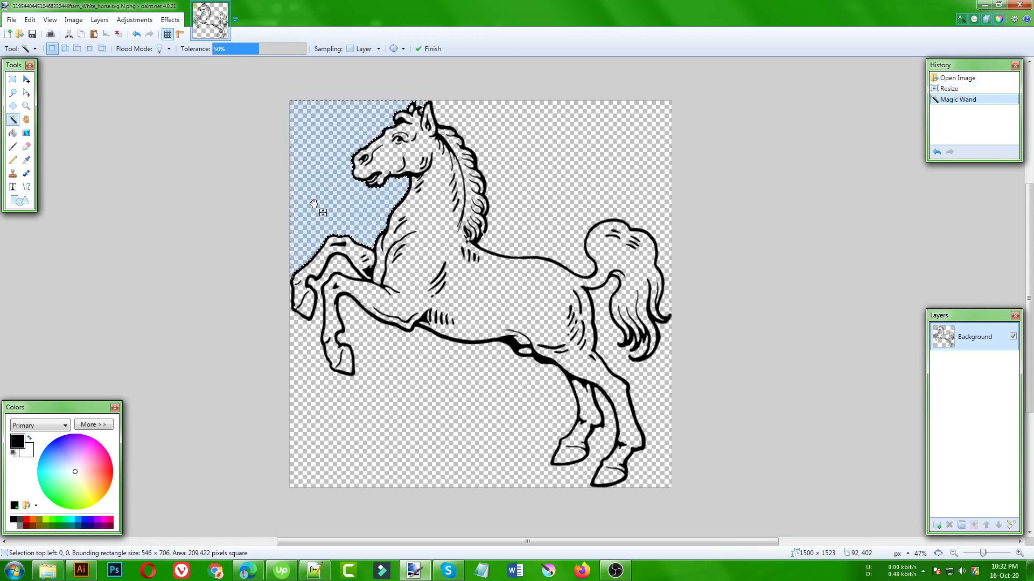
{"action": "key", "text": "Delete"}
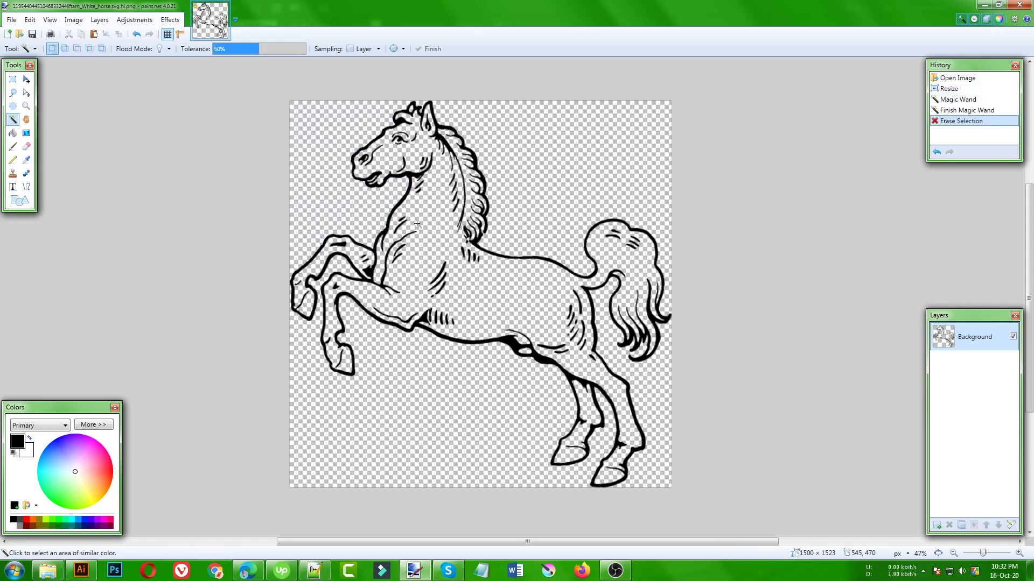
{"action": "left_click", "coordinate": [429, 221]}
{"action": "key", "text": "Delete"}
{"action": "left_click", "coordinate": [543, 418]}
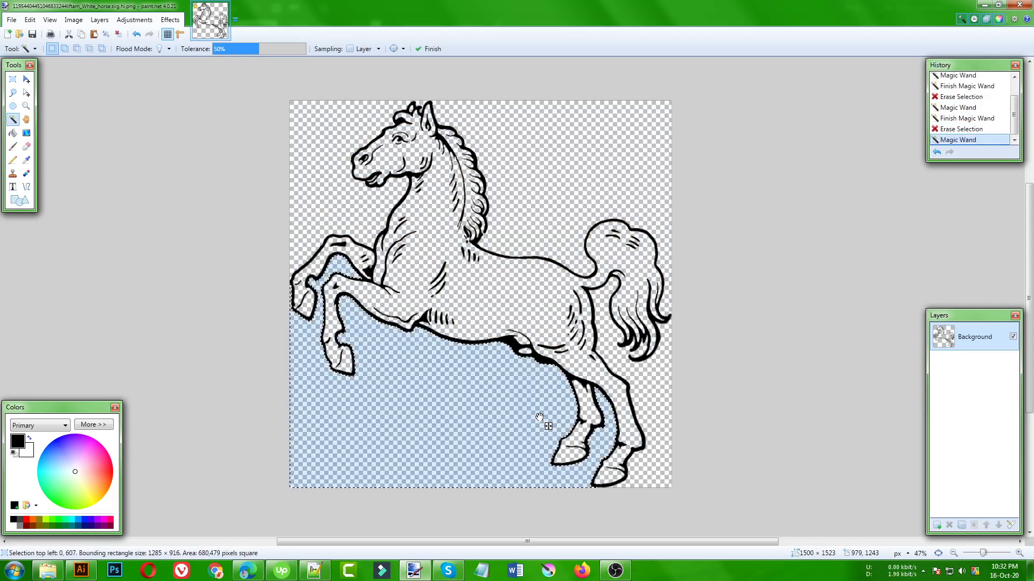
{"action": "key", "text": "Delete"}
{"action": "left_click", "coordinate": [594, 416]}
{"action": "key", "text": "Delete"}
{"action": "left_click", "coordinate": [614, 386]}
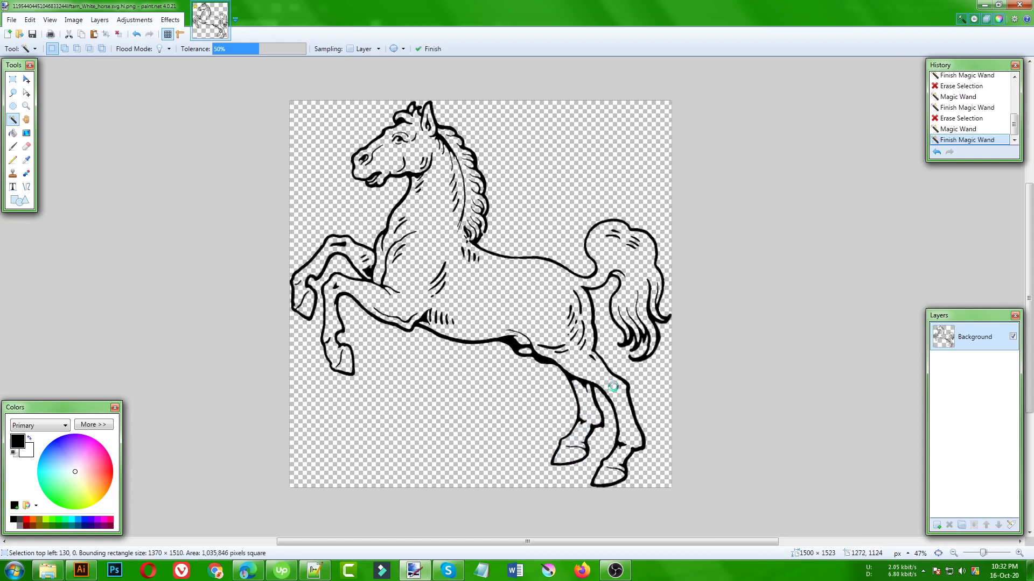
{"action": "key", "text": "Delete"}
{"action": "key", "text": "alt"}
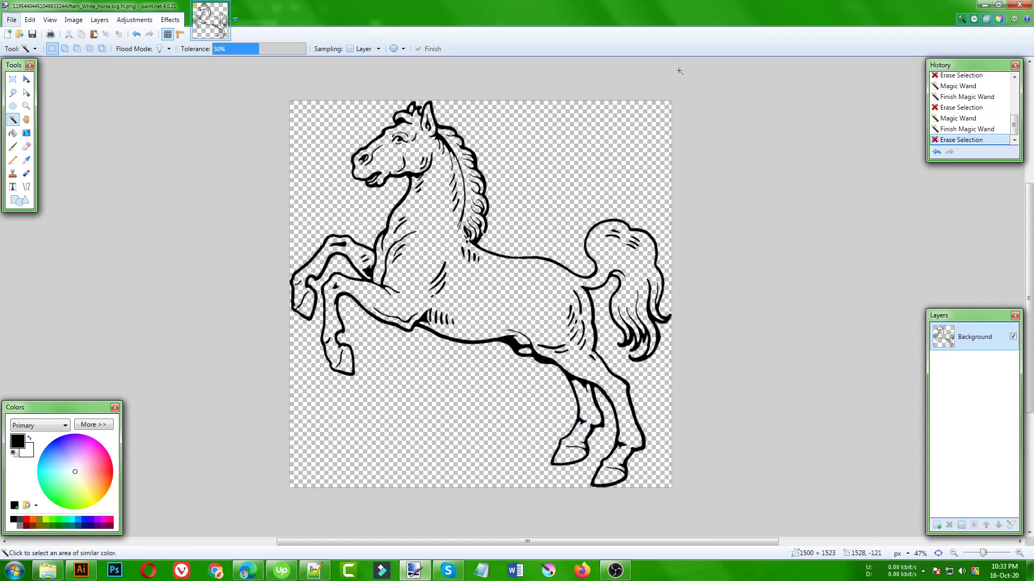
Step: Repeat the Magic Wand erasing on the blank areas above the back, inside the body, below the belly and near the hind legs
{"action": "left_click", "coordinate": [549, 198]}
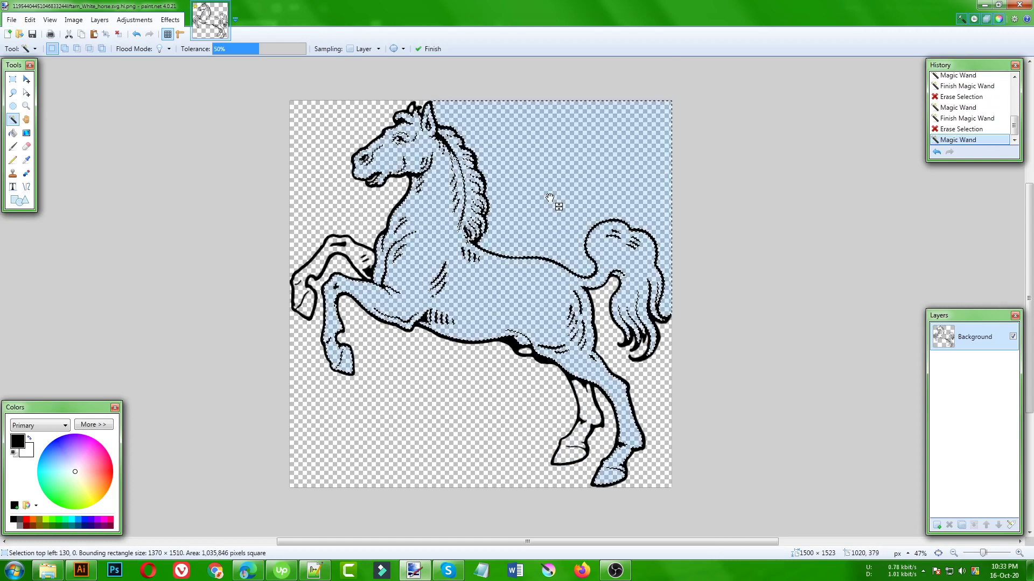
{"action": "key", "text": "Delete"}
{"action": "left_click", "coordinate": [407, 415]}
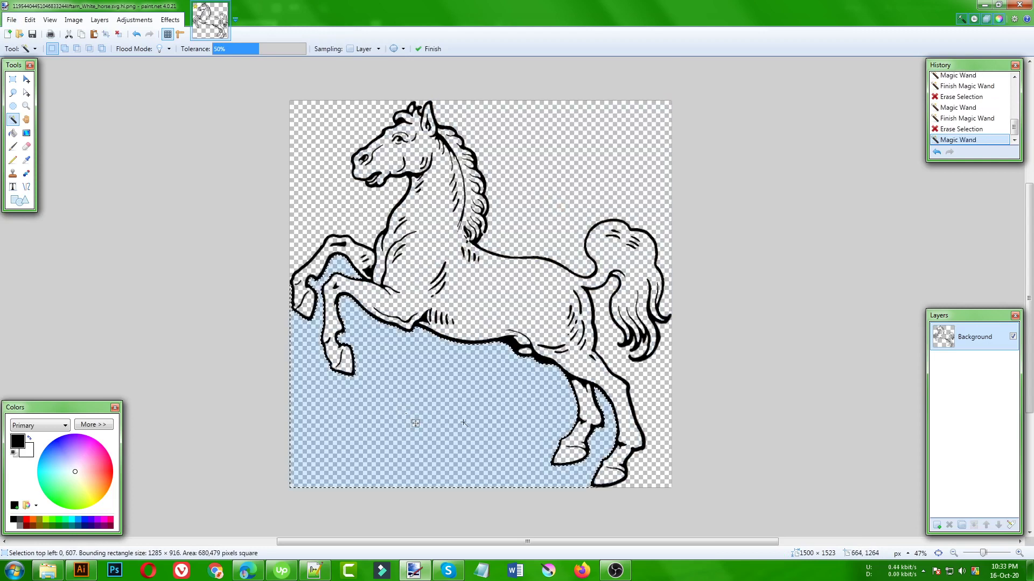
{"action": "key", "text": "Delete"}
{"action": "left_click", "coordinate": [580, 413]}
{"action": "key", "text": "Delete"}
{"action": "left_click", "coordinate": [503, 409]}
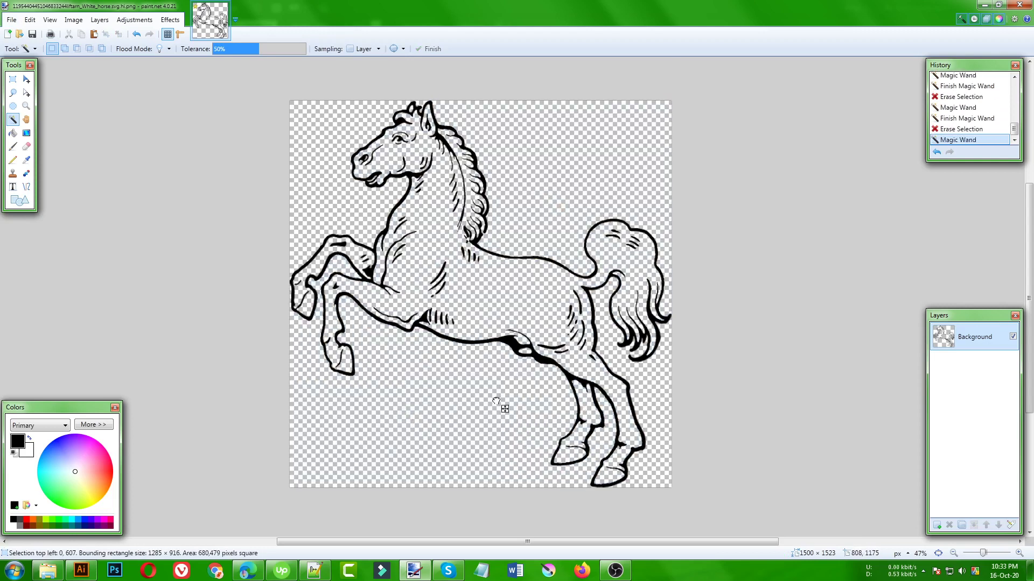
{"action": "key", "text": "Delete"}
{"action": "left_click", "coordinate": [454, 307]}
{"action": "key", "text": "Delete"}
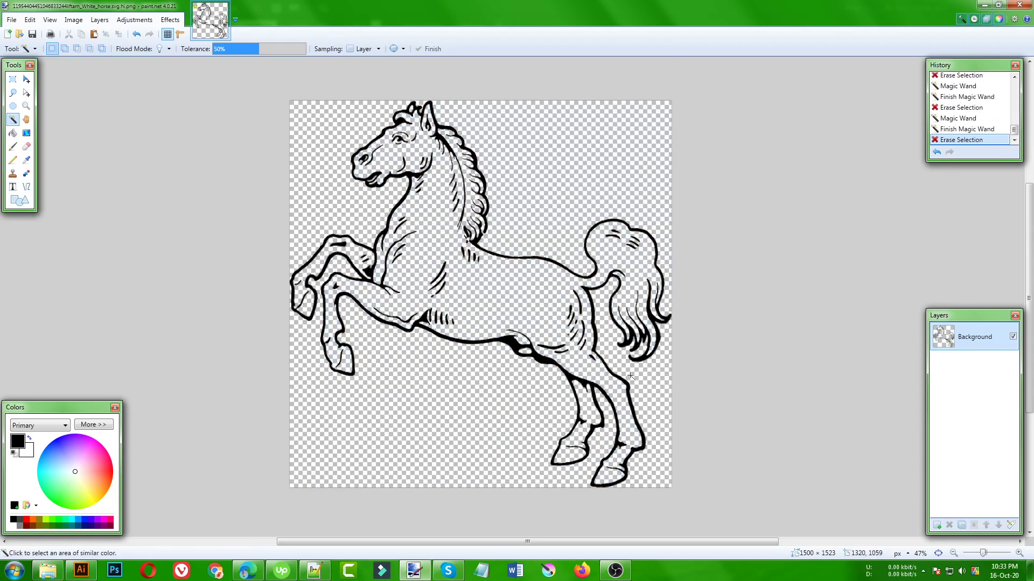
{"action": "left_click", "coordinate": [627, 370]}
{"action": "key", "text": "Delete"}
{"action": "left_click", "coordinate": [177, 25]}
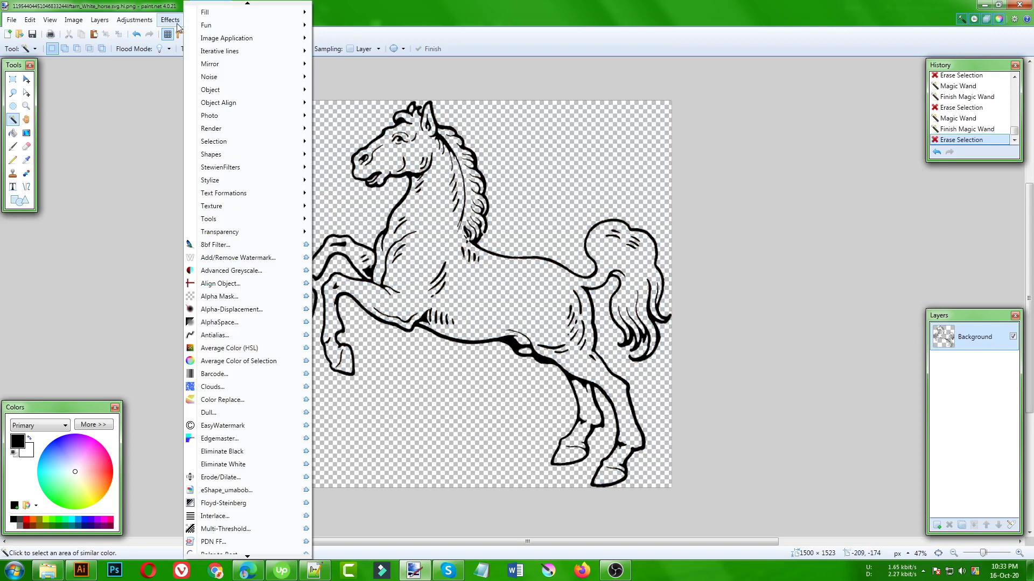
{"action": "left_click", "coordinate": [225, 532]}
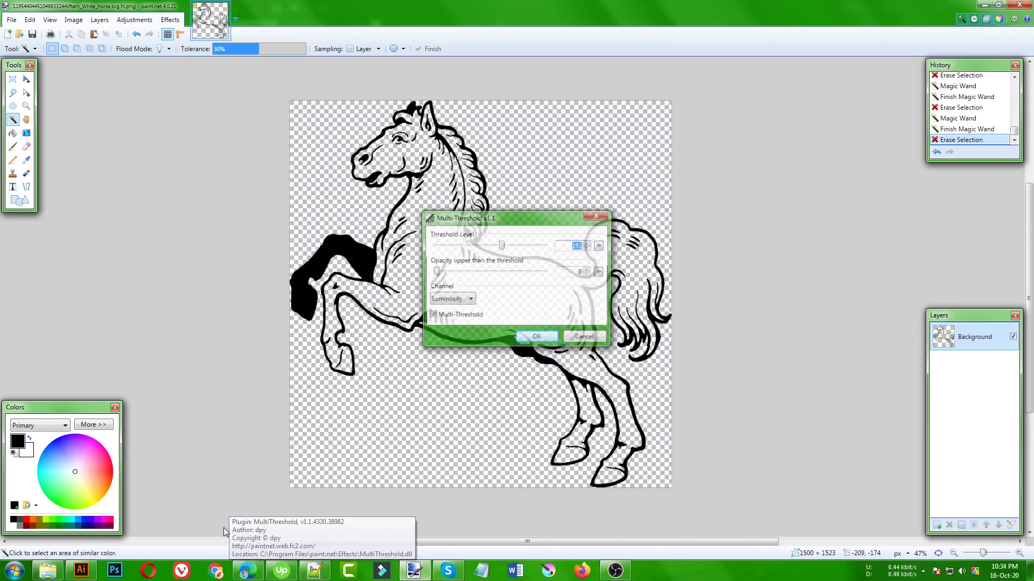
{"action": "left_click_drag", "start_coordinate": [503, 206], "coordinate": [133, 249]}
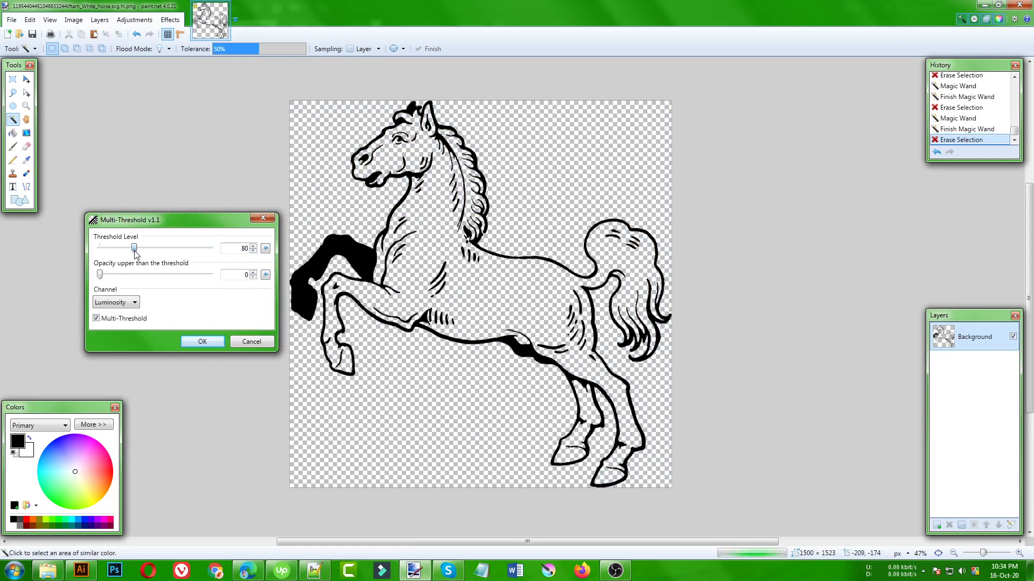
{"action": "left_click", "coordinate": [264, 345]}
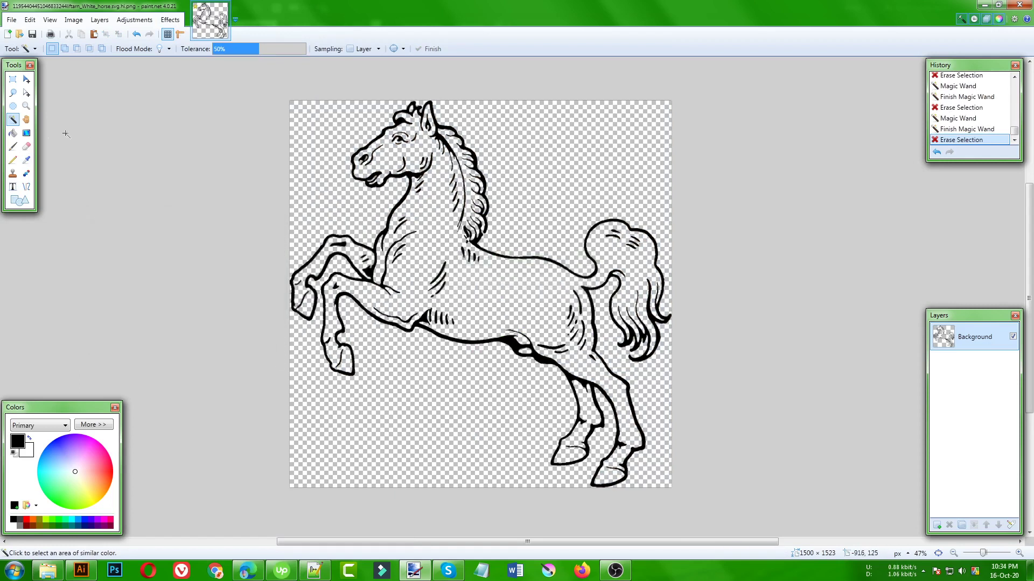
{"action": "left_click", "coordinate": [341, 261]}
{"action": "key", "text": "ctrl+z"}
{"action": "left_click", "coordinate": [357, 255]}
{"action": "key", "text": "ctrl+z"}
{"action": "left_click", "coordinate": [170, 20]}
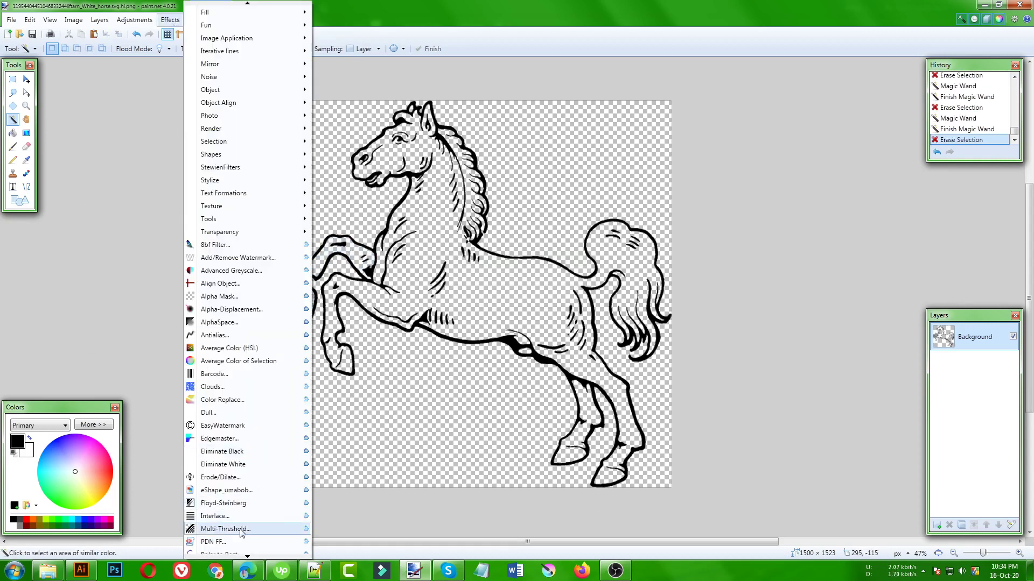
{"action": "left_click", "coordinate": [314, 466]}
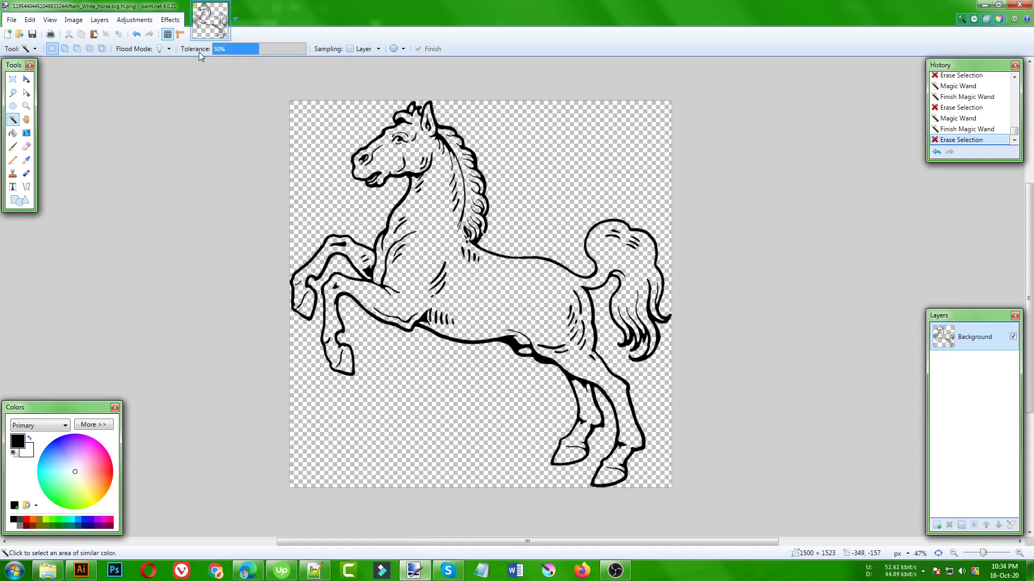
Step: Apply the Multi-Threshold effect to the horse with a threshold level of 21, upper opacity 0 and the Luminosity channel
{"action": "left_click", "coordinate": [170, 20]}
{"action": "left_click", "coordinate": [220, 529]}
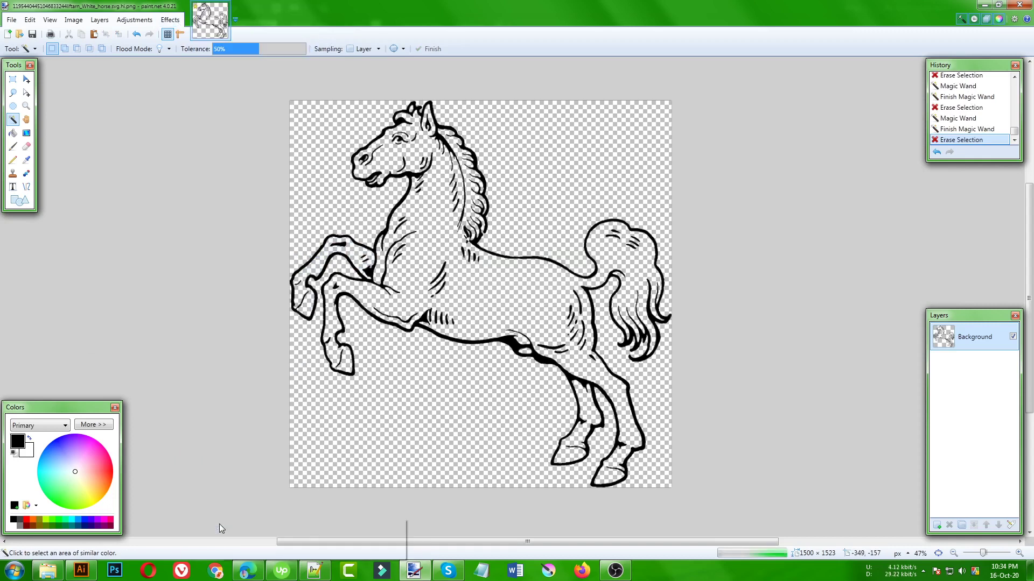
{"action": "left_click_drag", "start_coordinate": [515, 223], "coordinate": [161, 209]}
{"action": "left_click_drag", "start_coordinate": [225, 210], "coordinate": [124, 217]}
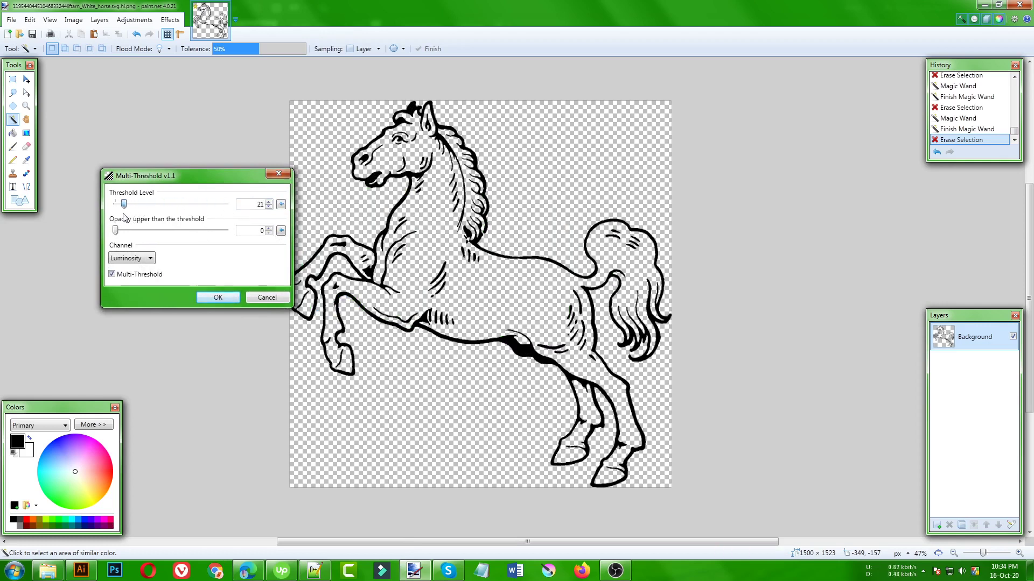
{"action": "left_click", "coordinate": [219, 298]}
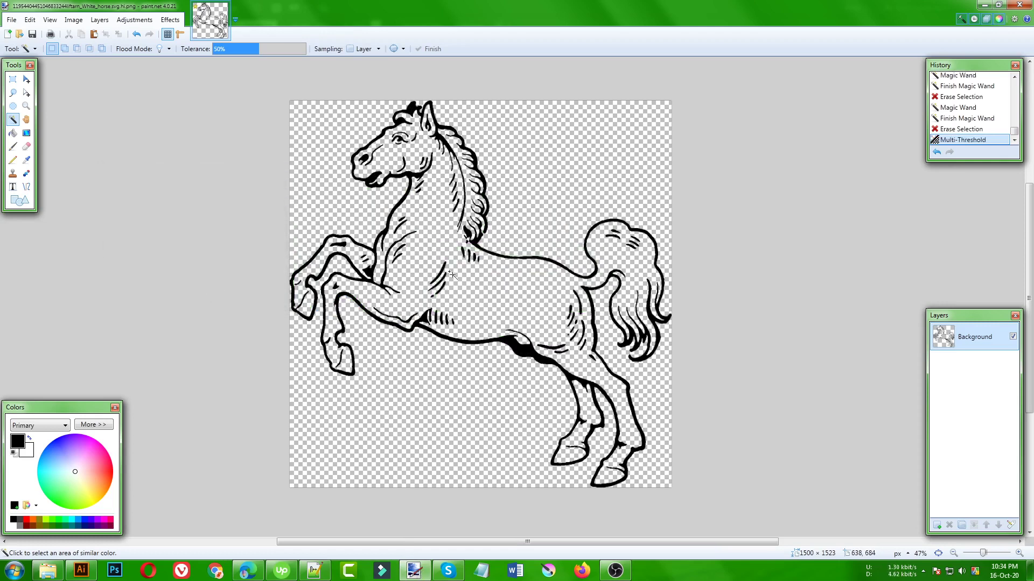
Step: Select and copy the whole horse image, and switch to Illustrator
{"action": "key", "text": "ctrl+a"}
{"action": "key", "text": "ctrl+a"}
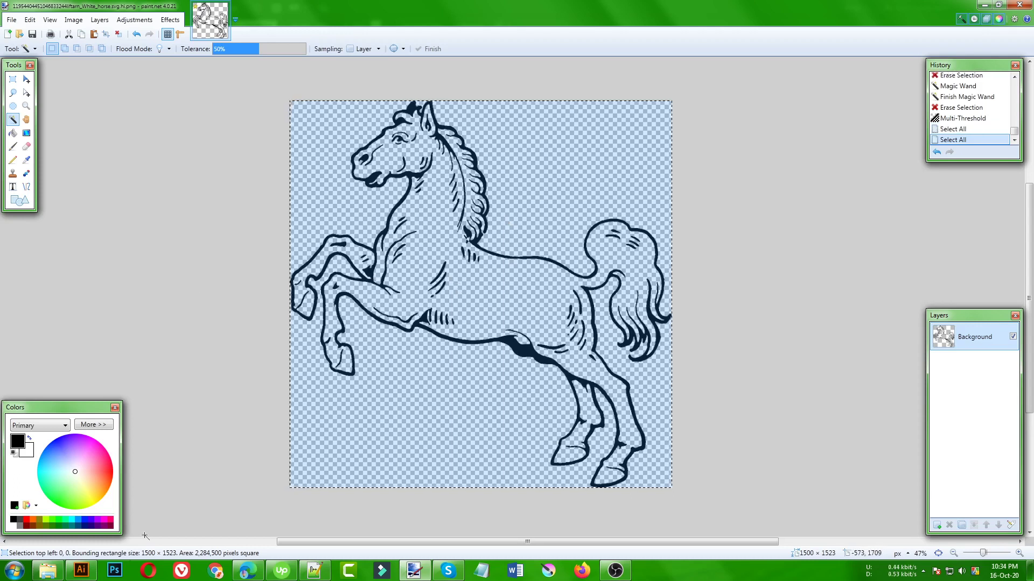
{"action": "left_click", "coordinate": [80, 570]}
{"action": "key", "text": "ctrl+v"}
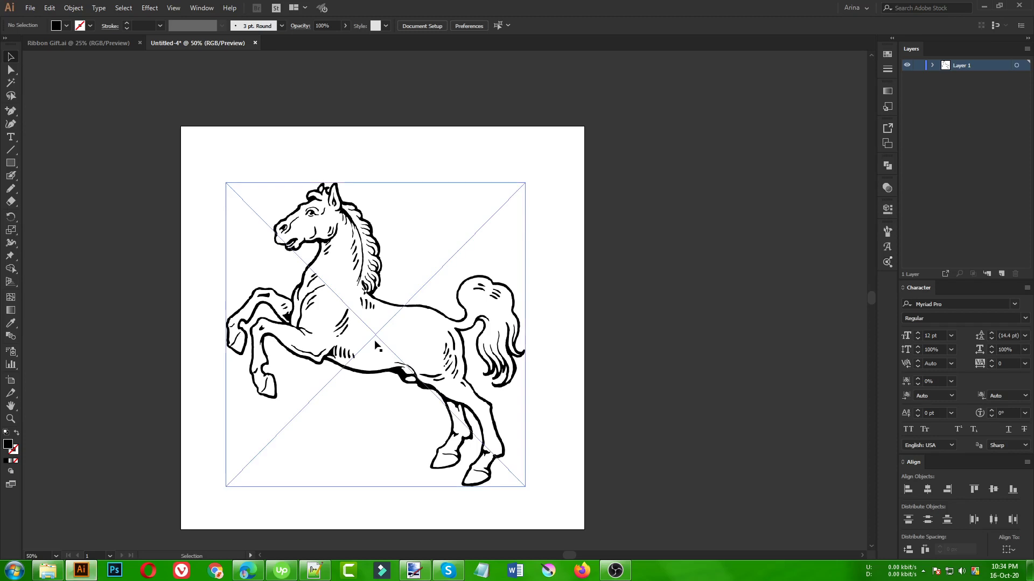
Step: Move the previously placed horse off the artboard to its right side and deselect it
{"action": "left_click", "coordinate": [373, 341]}
{"action": "left_click_drag", "start_coordinate": [374, 341], "coordinate": [746, 339]}
{"action": "left_click", "coordinate": [324, 300]}
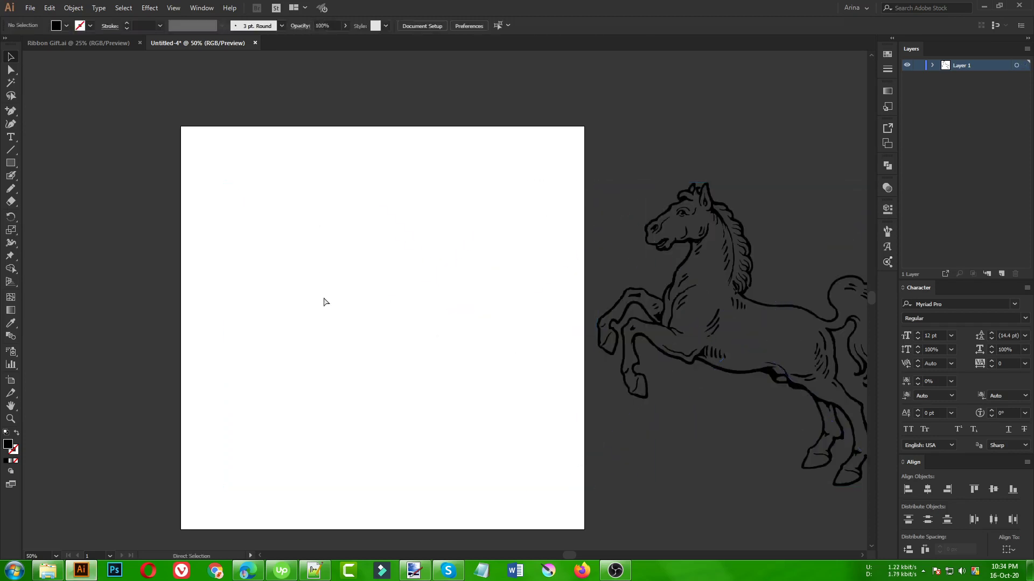
Step: Paste the copied horse onto the artboard and scale it proportionally to about 1142 by 1160 px
{"action": "key", "text": "ctrl+v"}
{"action": "left_click_drag", "start_coordinate": [530, 351], "coordinate": [470, 386]}
{"action": "key", "text": "ctrl+equal"}
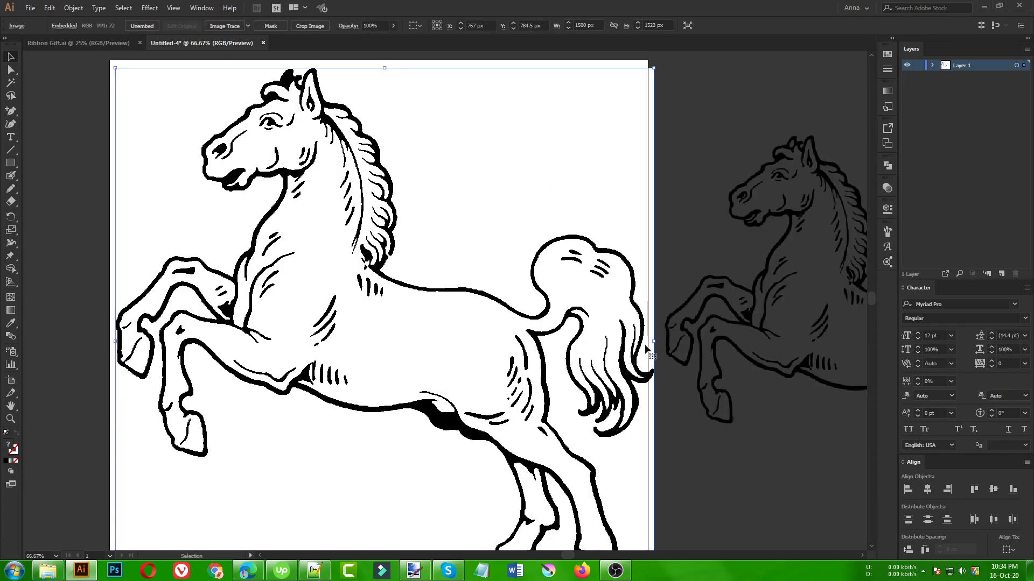
{"action": "left_click_drag", "start_coordinate": [646, 349], "coordinate": [589, 341]}
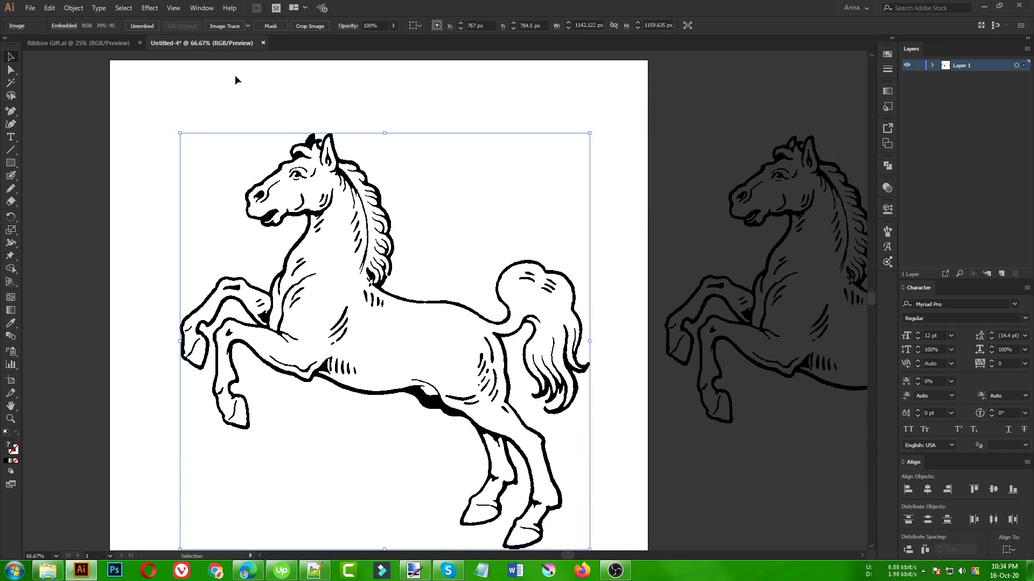
Step: Trace the pasted horse with the Silhouettes Image Trace preset and set the tracing threshold to 102
{"action": "left_click", "coordinate": [249, 26]}
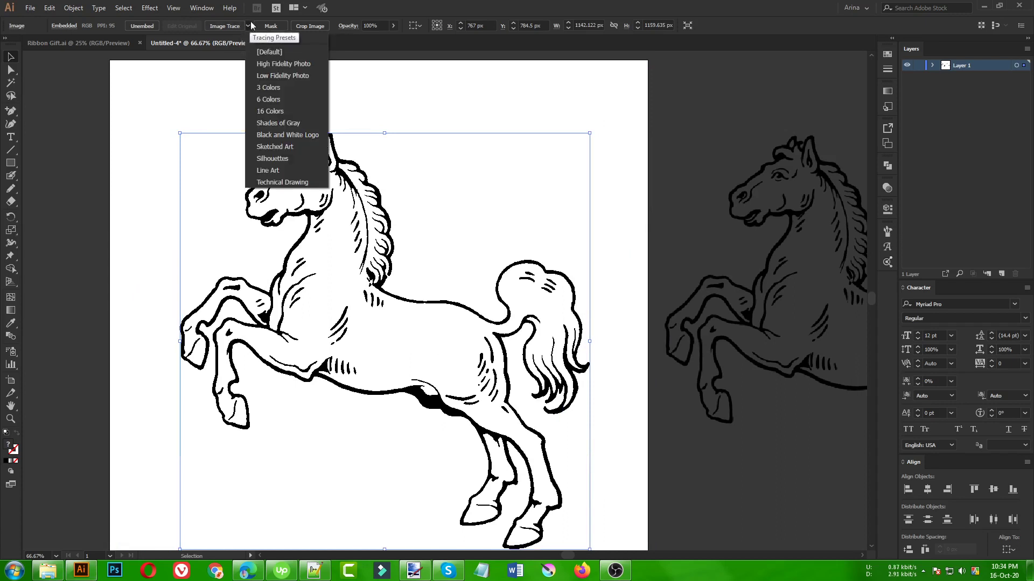
{"action": "left_click", "coordinate": [283, 159]}
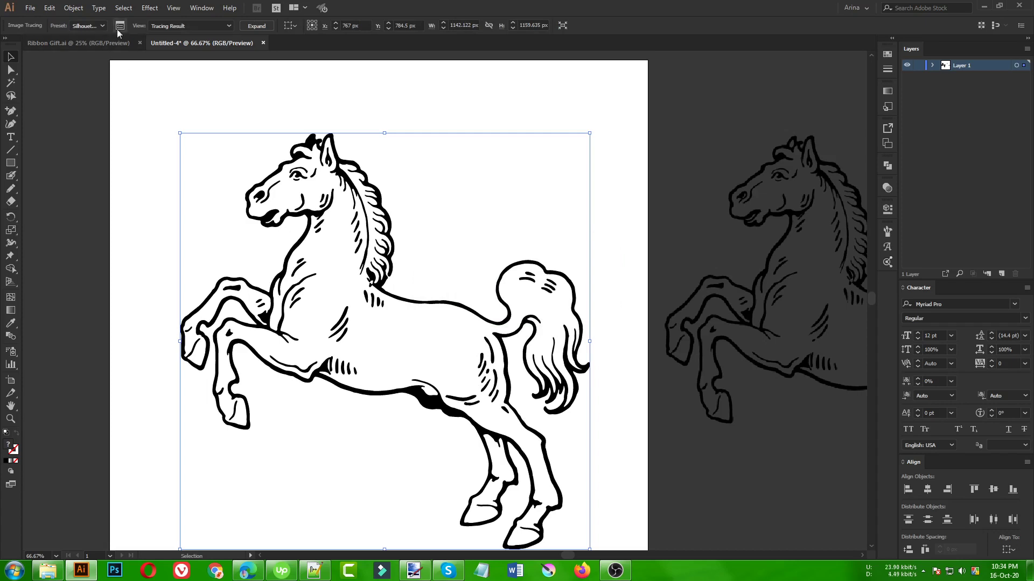
{"action": "left_click", "coordinate": [119, 27]}
{"action": "left_click_drag", "start_coordinate": [679, 399], "coordinate": [671, 400]}
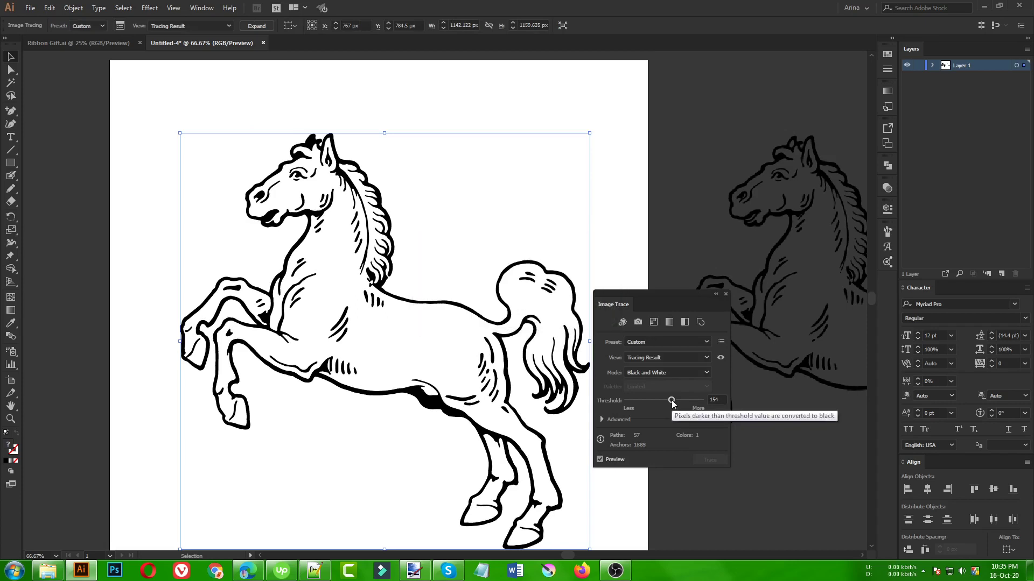
{"action": "left_click", "coordinate": [656, 400]}
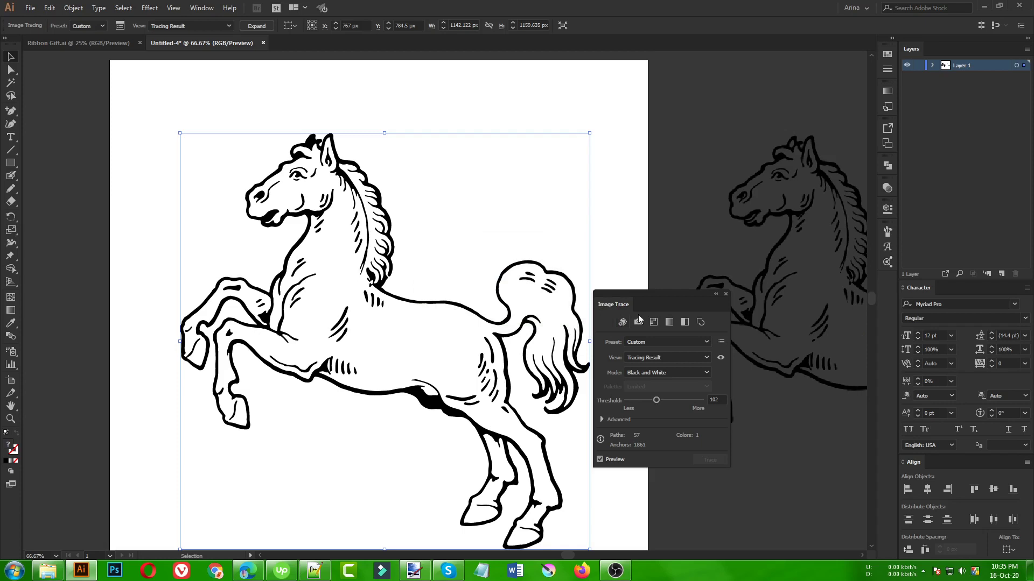
{"action": "left_click", "coordinate": [726, 294]}
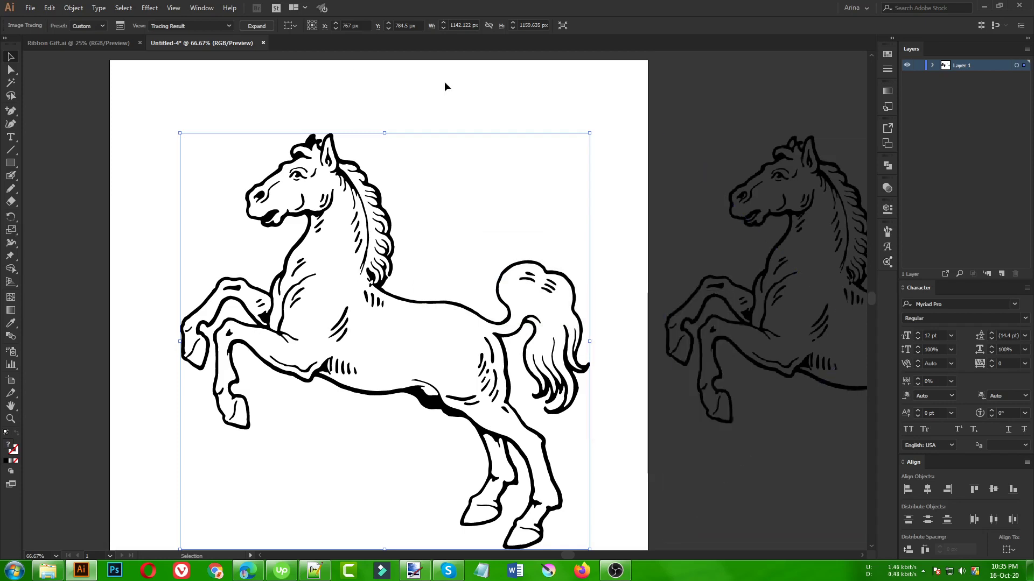
Step: Expand the horse tracing into vector paths and select the resulting group
{"action": "left_click", "coordinate": [256, 26]}
{"action": "left_click", "coordinate": [443, 227]}
{"action": "scroll", "coordinate": [461, 258], "scroll_direction": "down", "scroll_amount": 1}
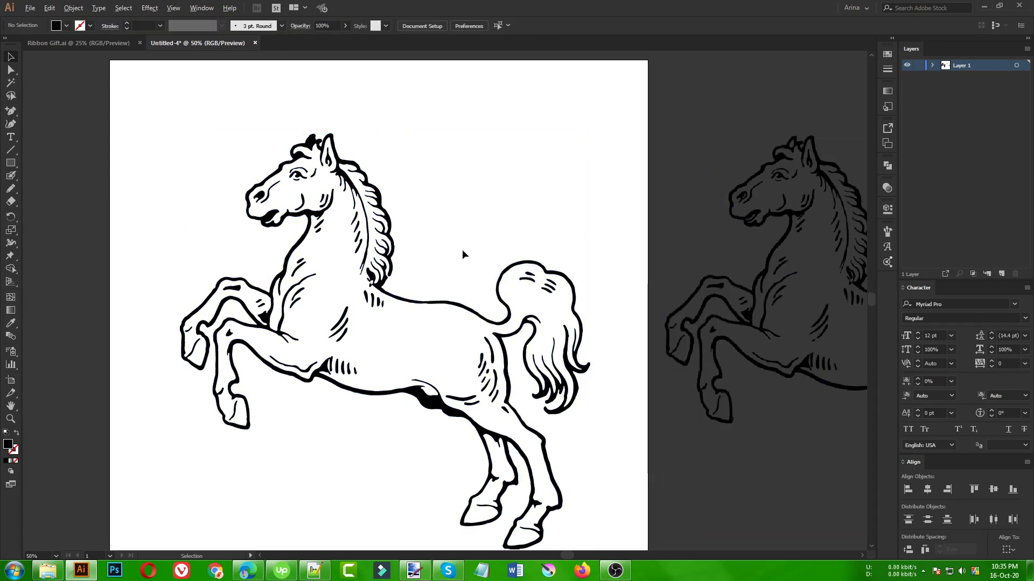
{"action": "left_click", "coordinate": [476, 300]}
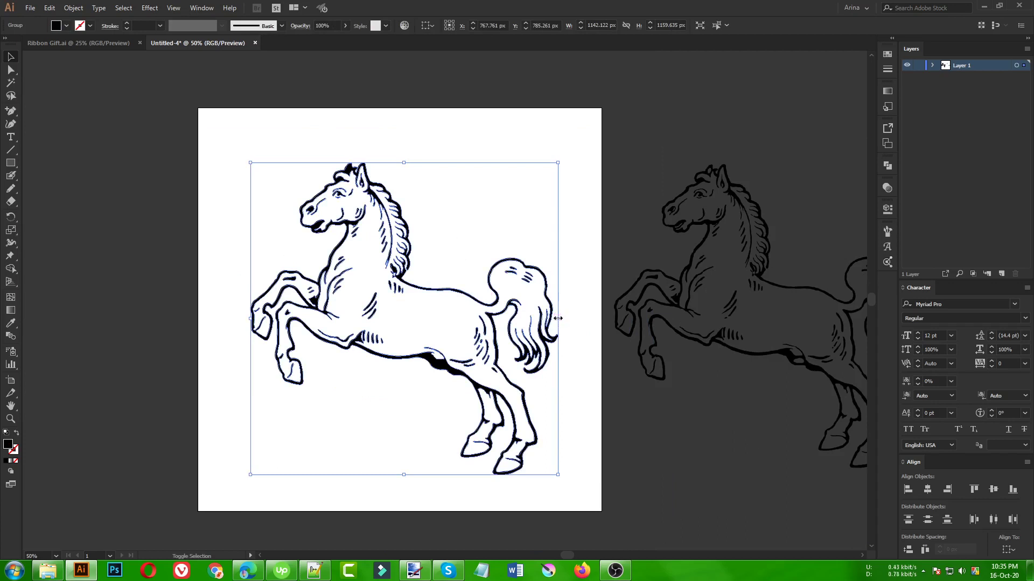
Step: Scale the vector horse down proportionally to about 590 by 599 px and place it near the artboard's upper right
{"action": "left_click_drag", "start_coordinate": [554, 319], "coordinate": [529, 230]}
{"action": "left_click", "coordinate": [496, 311]}
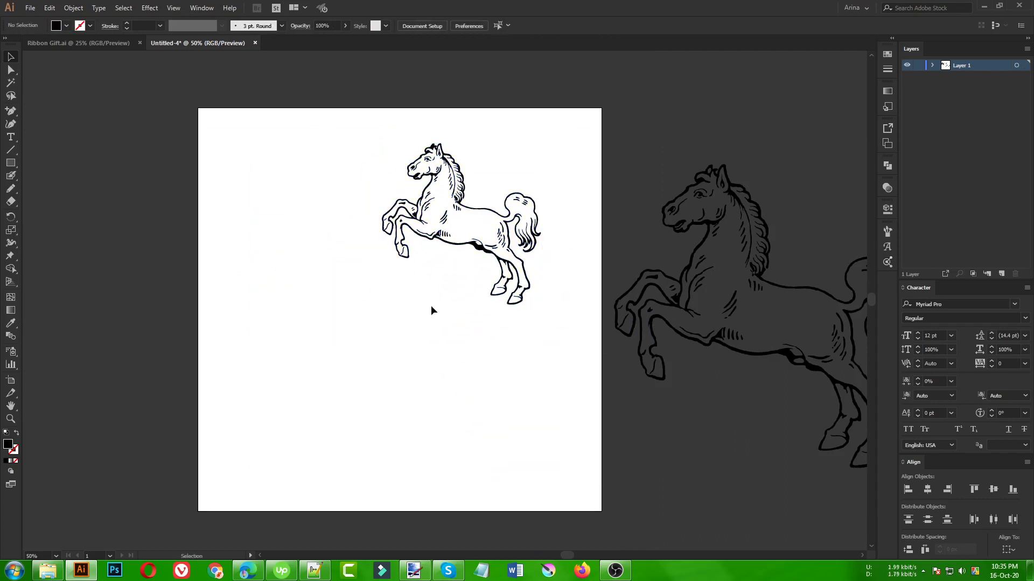
Step: Move the original horse image onto the artboard's lower left, trace it with the Silhouettes preset, and compare it with the cleaned vector
{"action": "left_click", "coordinate": [690, 300]}
{"action": "left_click_drag", "start_coordinate": [700, 301], "coordinate": [258, 359]}
{"action": "left_click_drag", "start_coordinate": [351, 388], "coordinate": [377, 388]}
{"action": "scroll", "coordinate": [342, 354], "scroll_direction": "up", "scroll_amount": 1}
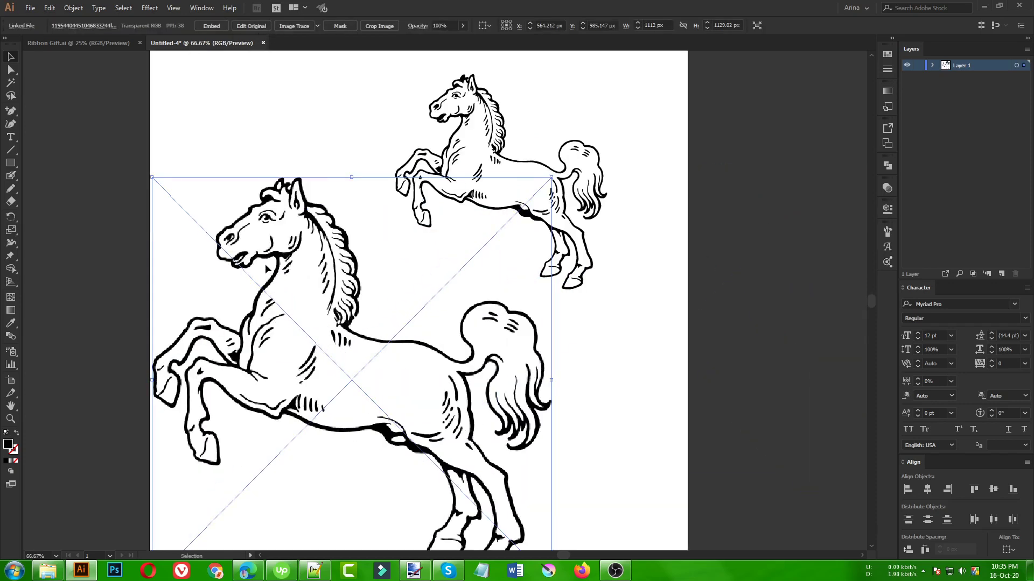
{"action": "left_click", "coordinate": [317, 26]}
{"action": "left_click", "coordinate": [336, 159]}
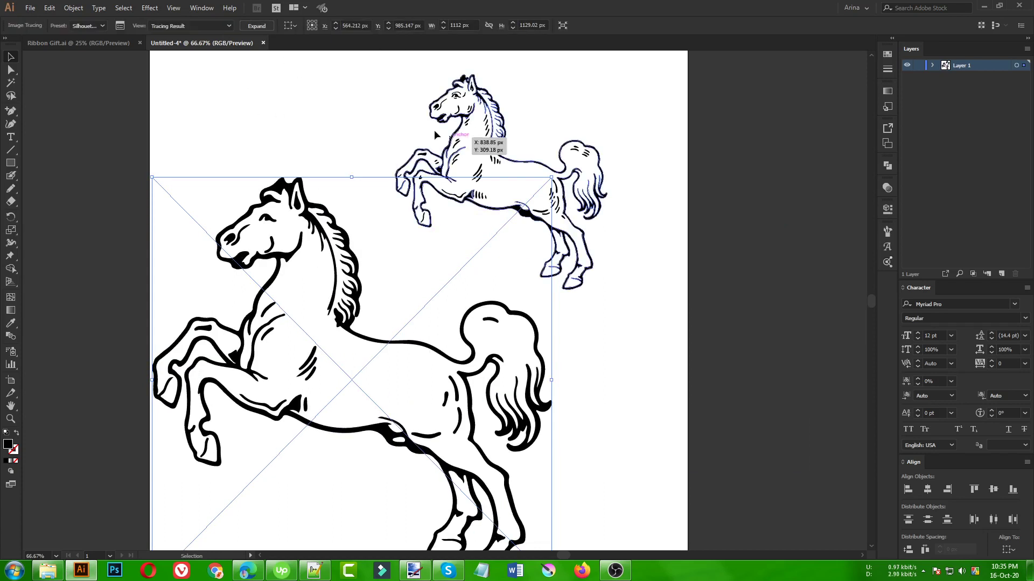
{"action": "scroll", "coordinate": [460, 76], "scroll_direction": "up", "scroll_amount": 2}
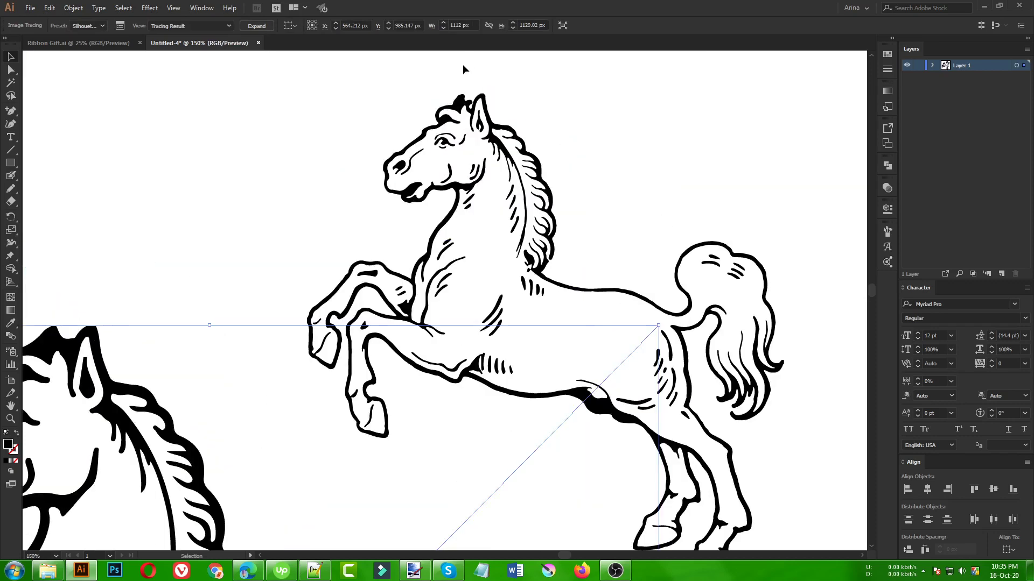
{"action": "scroll", "coordinate": [399, 148], "scroll_direction": "down", "scroll_amount": 3}
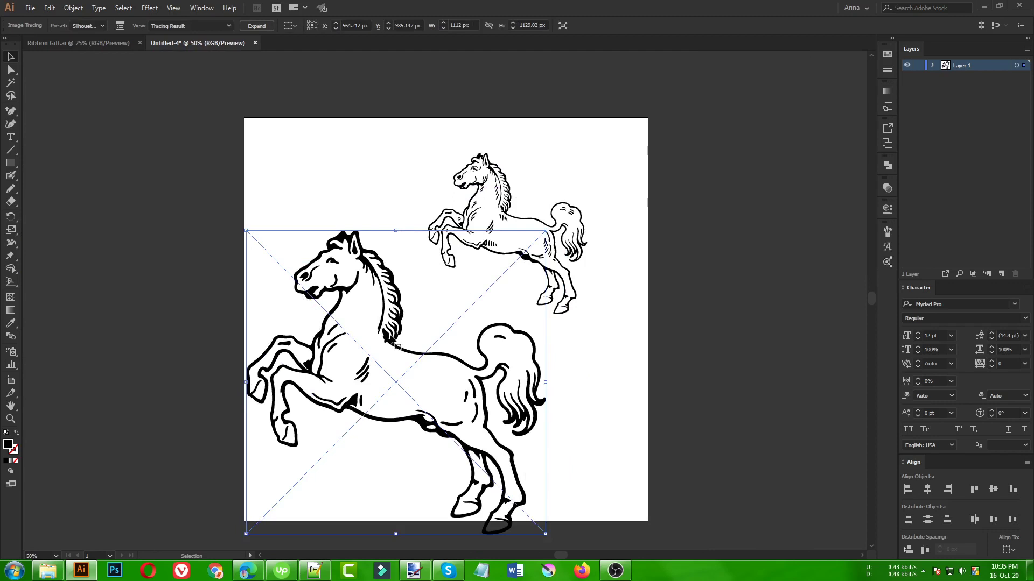
Step: Delete the traced original horse and move the smaller vector horse toward the artboard's center
{"action": "key", "text": "Delete"}
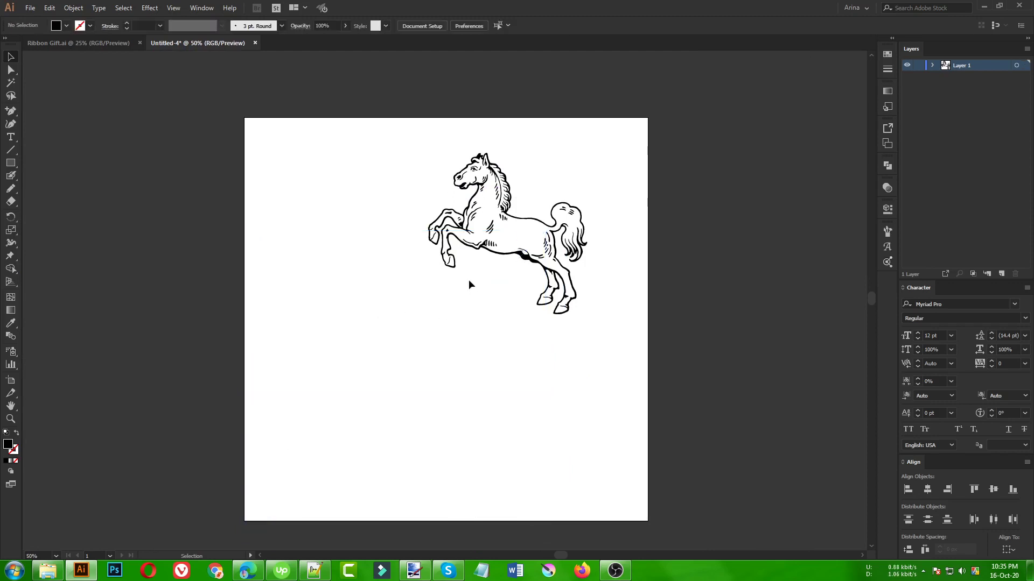
{"action": "left_click_drag", "start_coordinate": [508, 231], "coordinate": [420, 293]}
{"action": "left_click", "coordinate": [395, 379]}
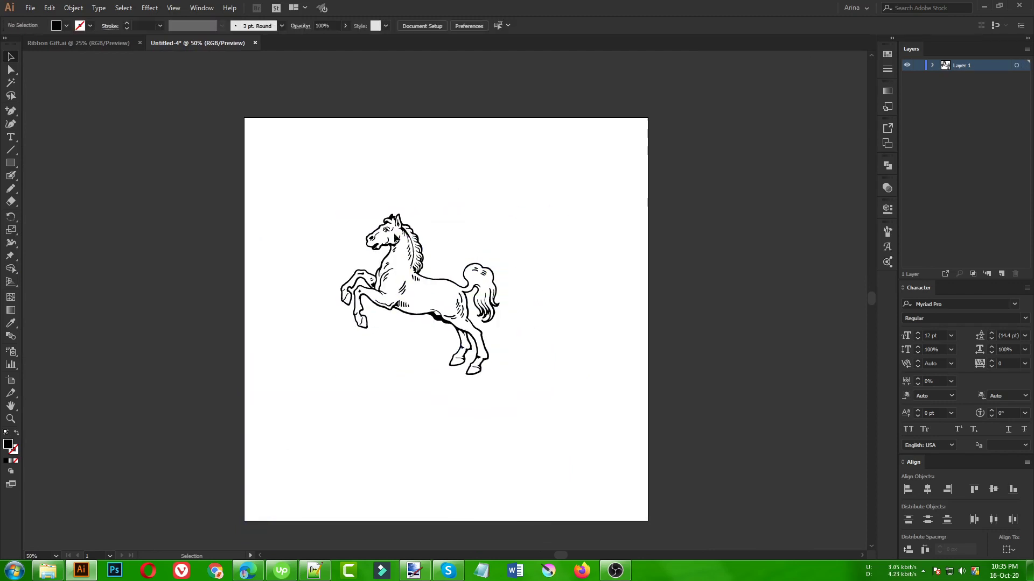
Step: Examine the vector horse's line work from the head and mane down to the rear legs
{"action": "key", "text": "ctrl+equal"}
{"action": "left_click_drag", "start_coordinate": [204, 107], "coordinate": [638, 474]}
{"action": "left_click", "coordinate": [235, 305]}
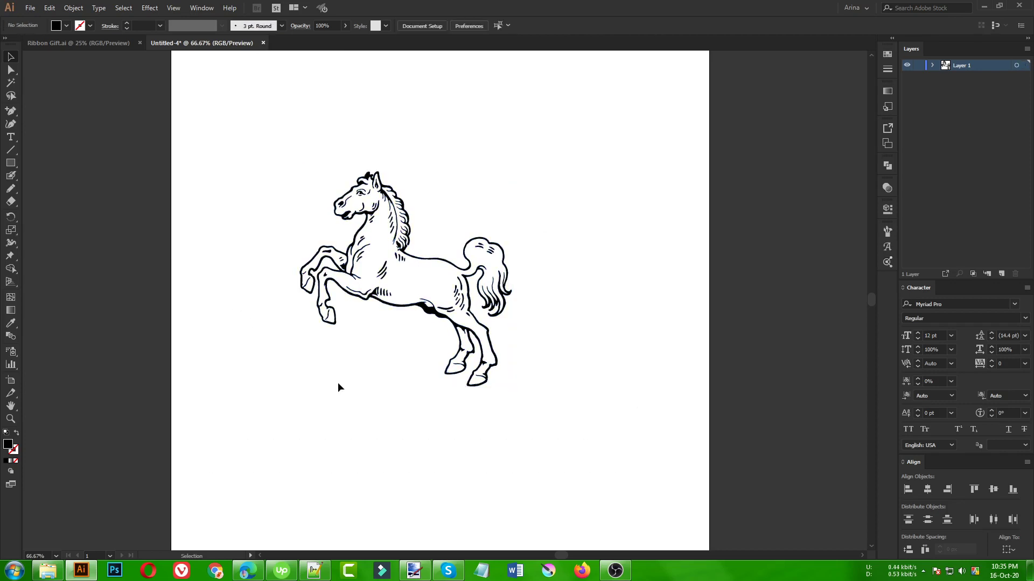
{"action": "scroll", "coordinate": [421, 226], "scroll_direction": "up", "scroll_amount": 3}
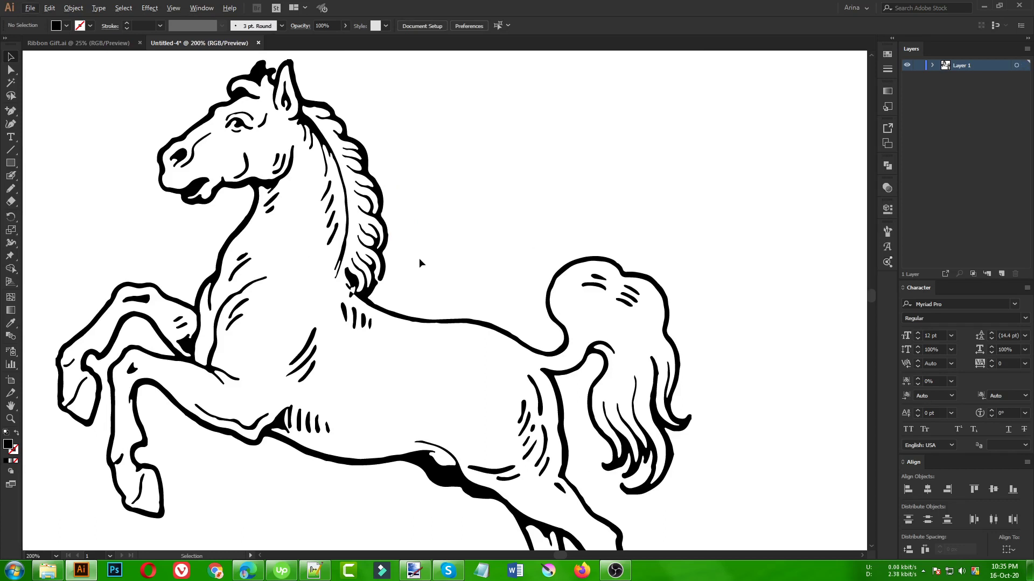
{"action": "scroll", "coordinate": [420, 262], "scroll_direction": "up", "scroll_amount": 1}
{"action": "scroll", "coordinate": [419, 258], "scroll_direction": "down", "scroll_amount": 8}
{"action": "scroll", "coordinate": [359, 395], "scroll_direction": "down", "scroll_amount": 5}
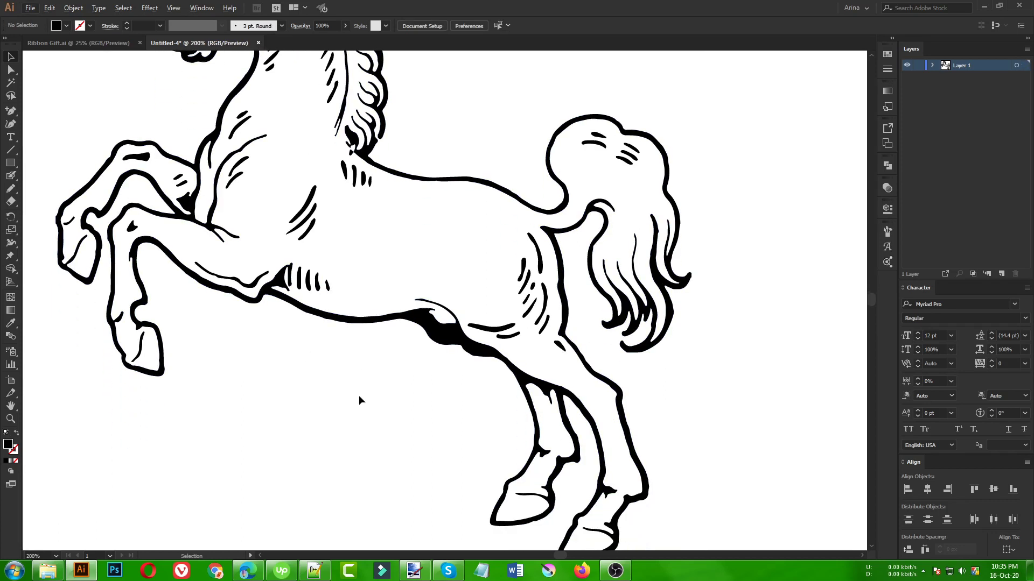
{"action": "scroll", "coordinate": [359, 395], "scroll_direction": "up", "scroll_amount": 10}
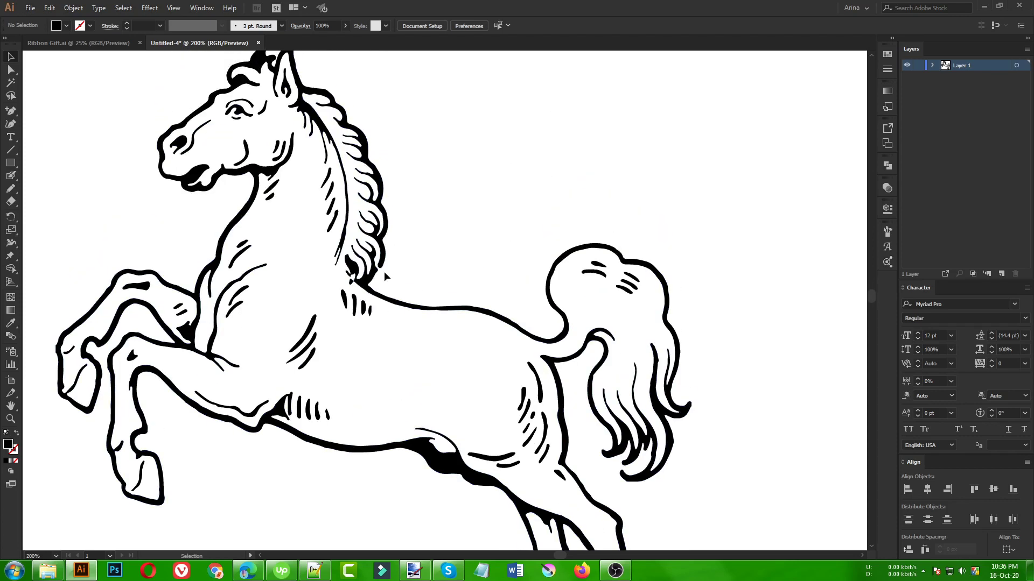
Step: Pull the anchor at the mane's lower end down into the adjacent hair shape with Direct Selection to close the gap
{"action": "scroll", "coordinate": [383, 271], "scroll_direction": "up", "scroll_amount": 5}
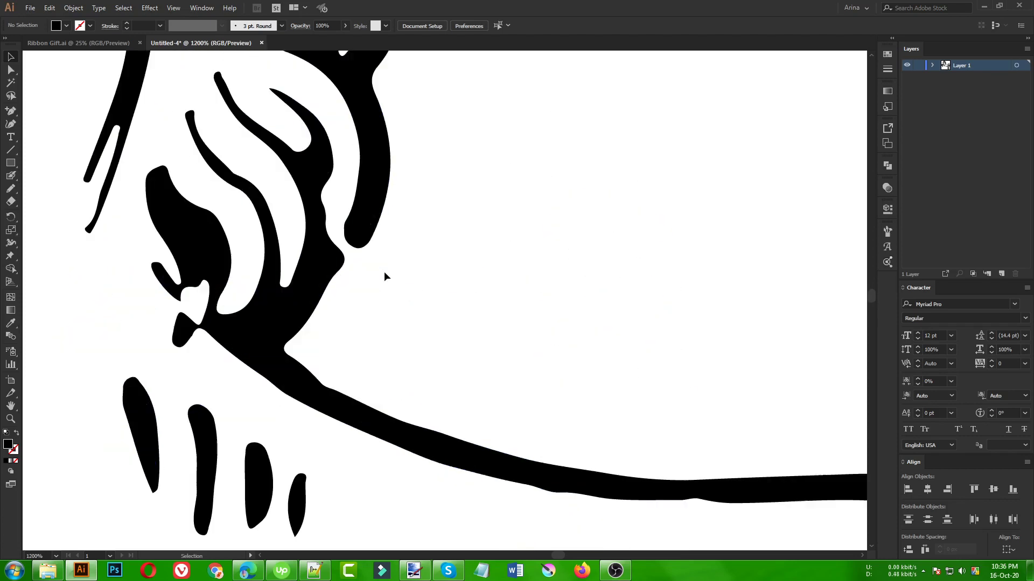
{"action": "key", "text": "a"}
{"action": "left_click", "coordinate": [352, 246]}
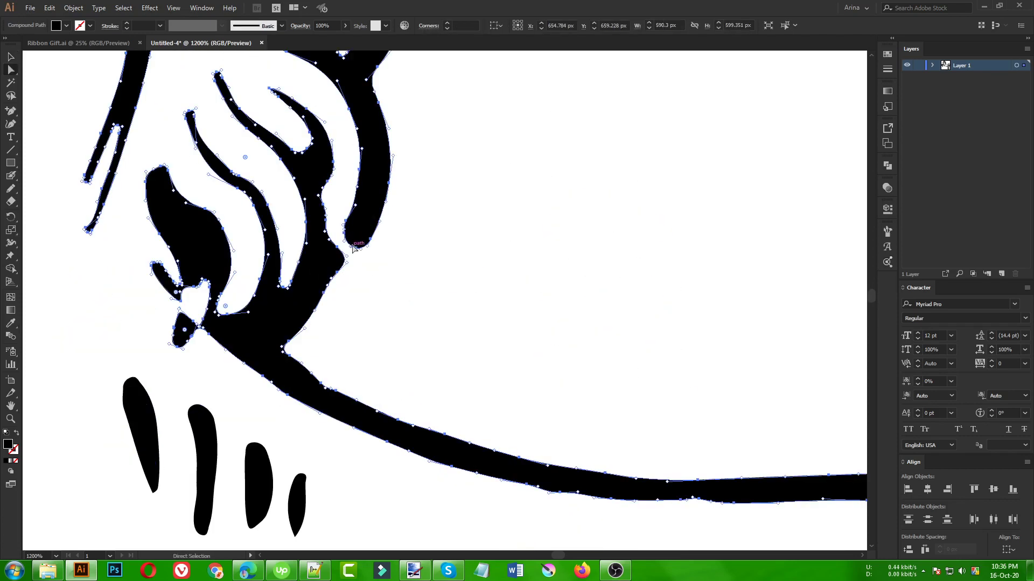
{"action": "left_click_drag", "start_coordinate": [356, 249], "coordinate": [323, 280]}
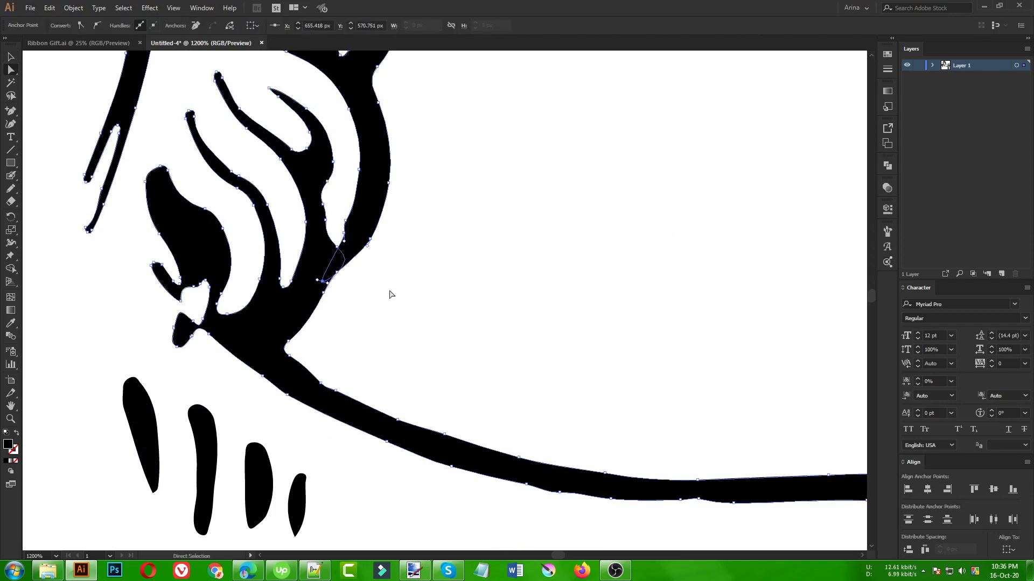
{"action": "key", "text": "ctrl+minus"}
{"action": "key", "text": "ctrl+minus"}
{"action": "key", "text": "v"}
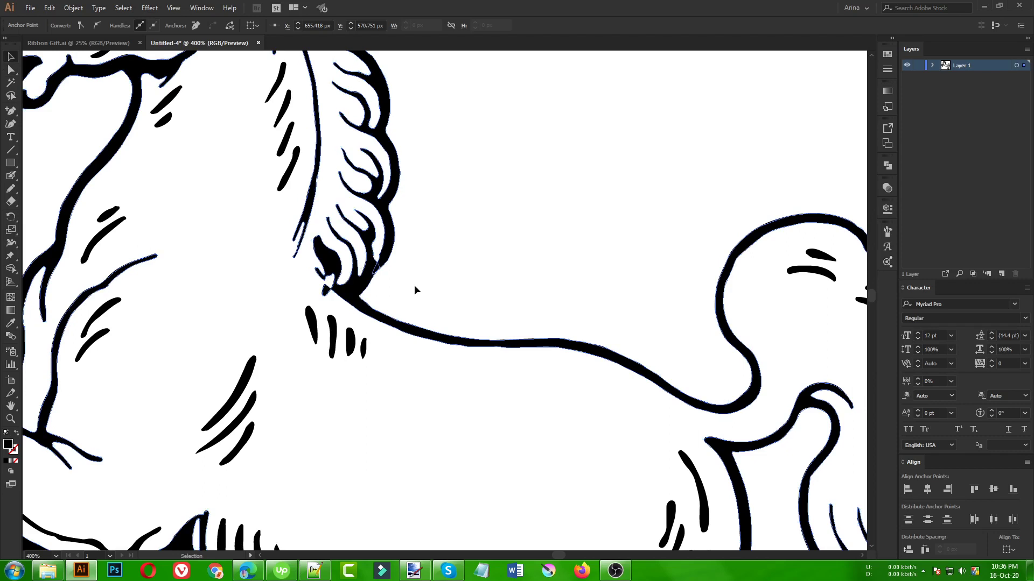
{"action": "key", "text": "ctrl+1"}
{"action": "left_click", "coordinate": [403, 275]}
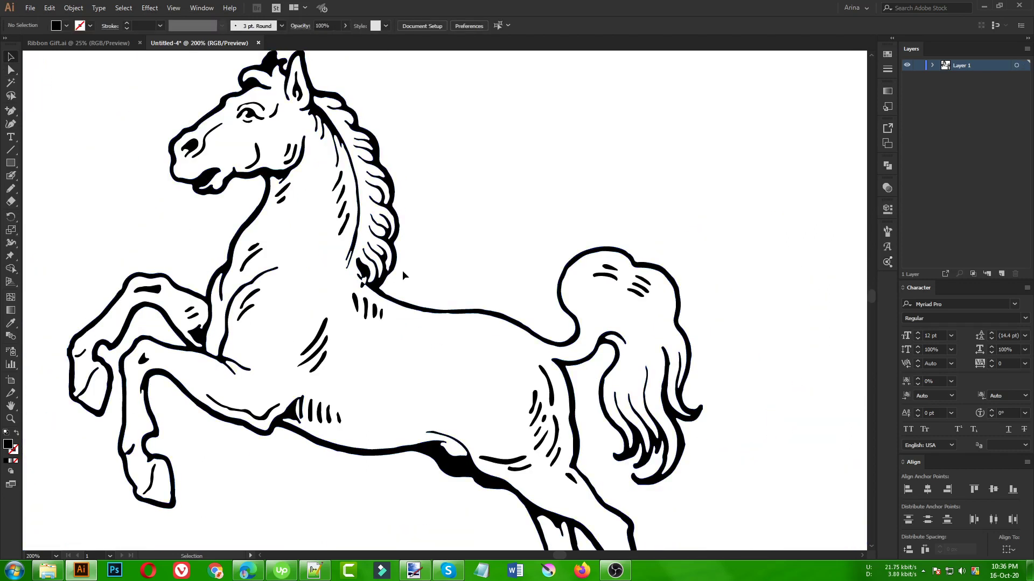
Step: Unite the whole horse's overlapping paths with Pathfinder and check the joined end of the mane
{"action": "key", "text": "ctrl+0"}
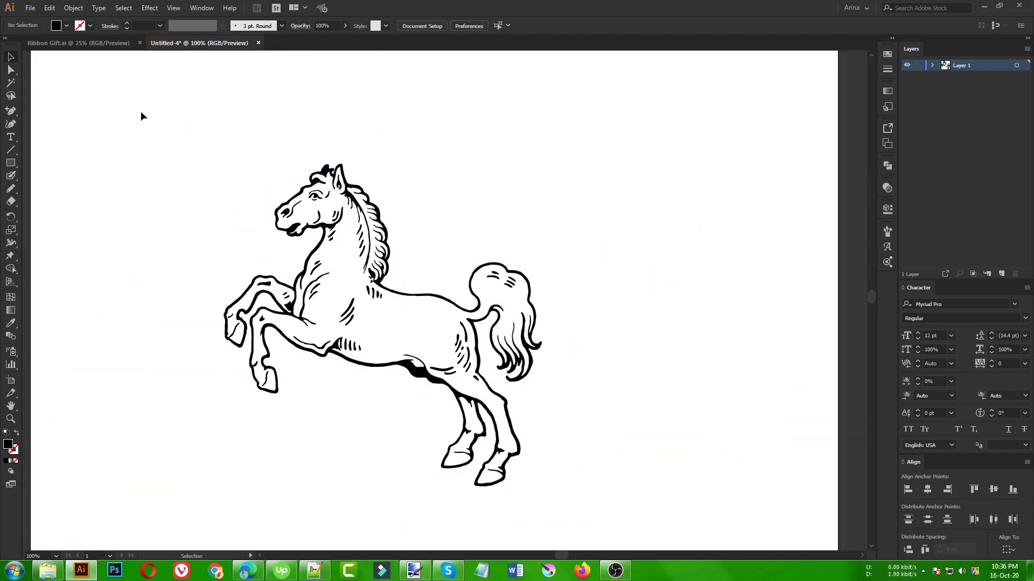
{"action": "left_click_drag", "start_coordinate": [141, 116], "coordinate": [570, 533]}
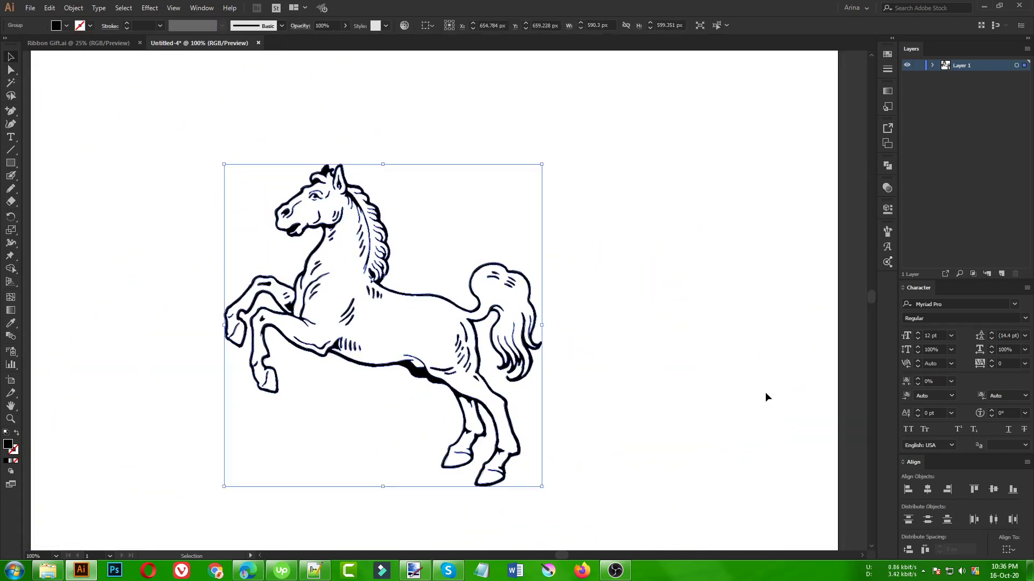
{"action": "left_click", "coordinate": [891, 166]}
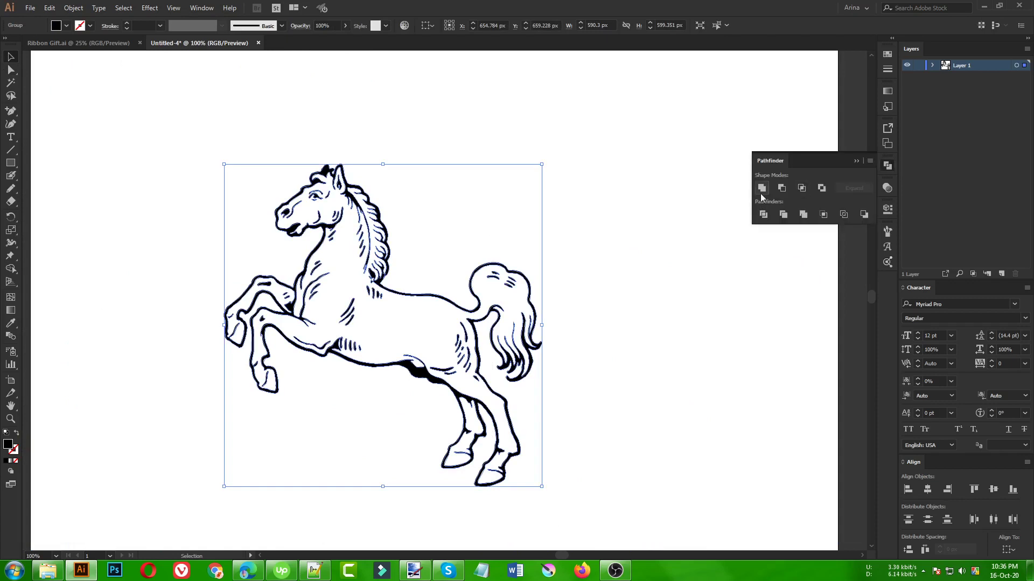
{"action": "left_click", "coordinate": [398, 289]}
{"action": "scroll", "coordinate": [377, 275], "scroll_direction": "up", "scroll_amount": 5}
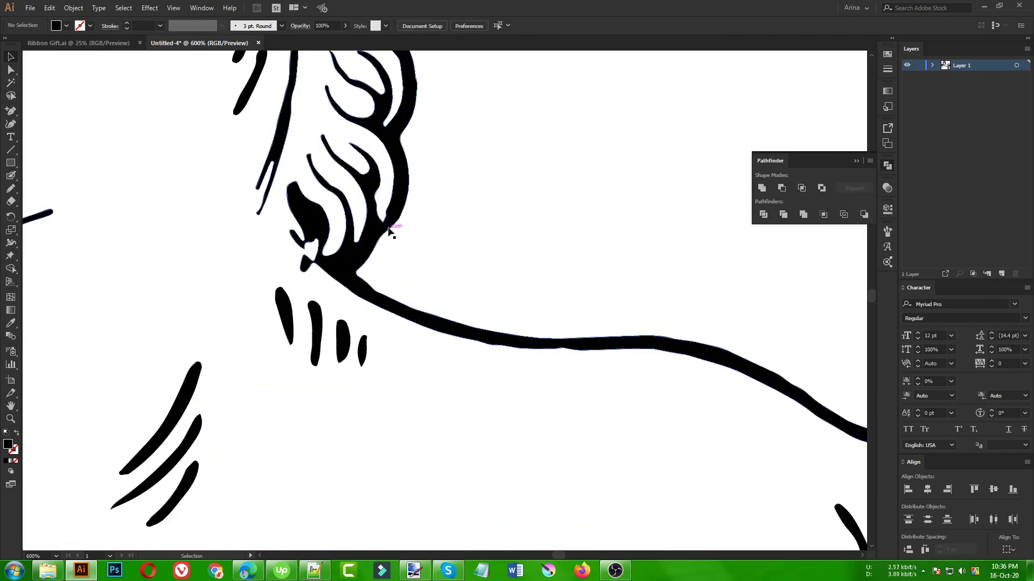
{"action": "scroll", "coordinate": [361, 259], "scroll_direction": "down", "scroll_amount": 5}
{"action": "scroll", "coordinate": [311, 266], "scroll_direction": "down", "scroll_amount": 2}
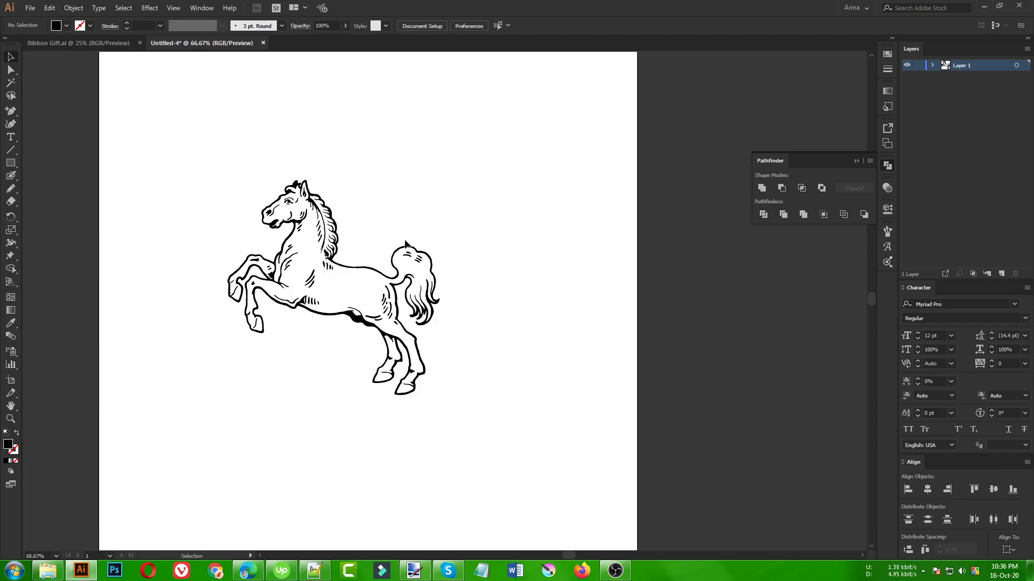
{"action": "left_click_drag", "start_coordinate": [160, 143], "coordinate": [485, 477]}
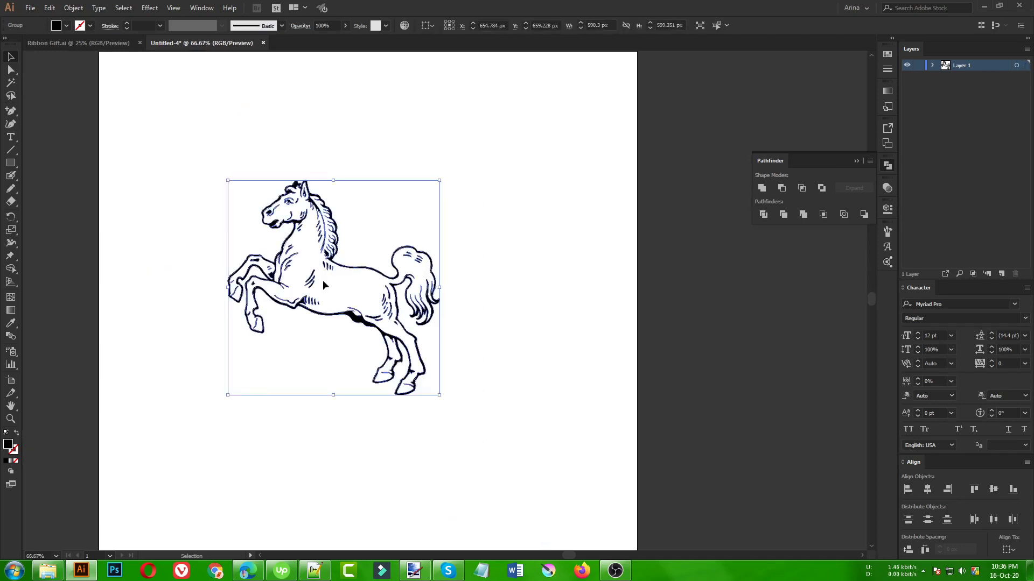
{"action": "left_click", "coordinate": [273, 376]}
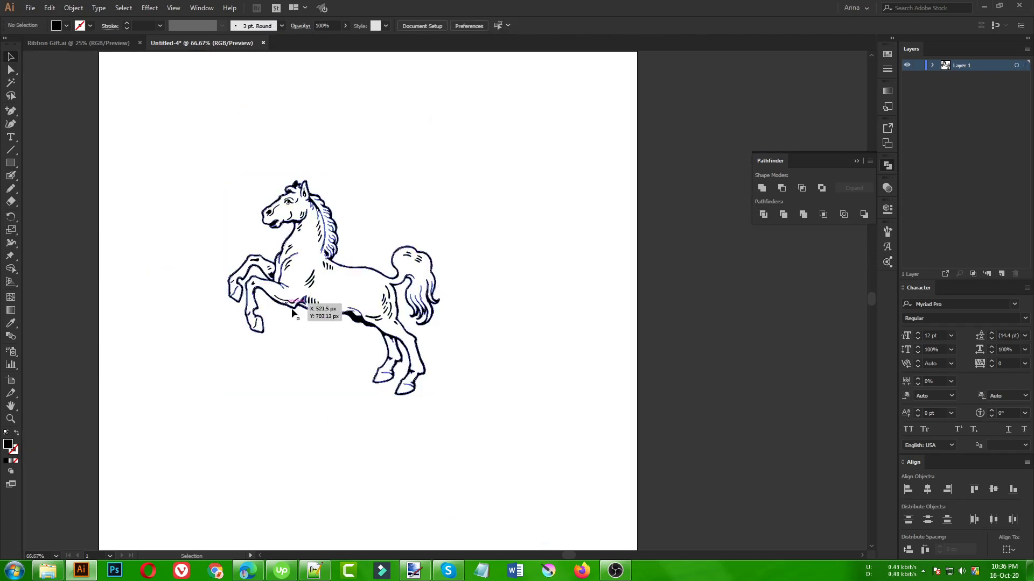
Step: Switch to the browser and search Google Images for "horse tshirt designs" in place of the White Horse clip art page
{"action": "left_click", "coordinate": [251, 573]}
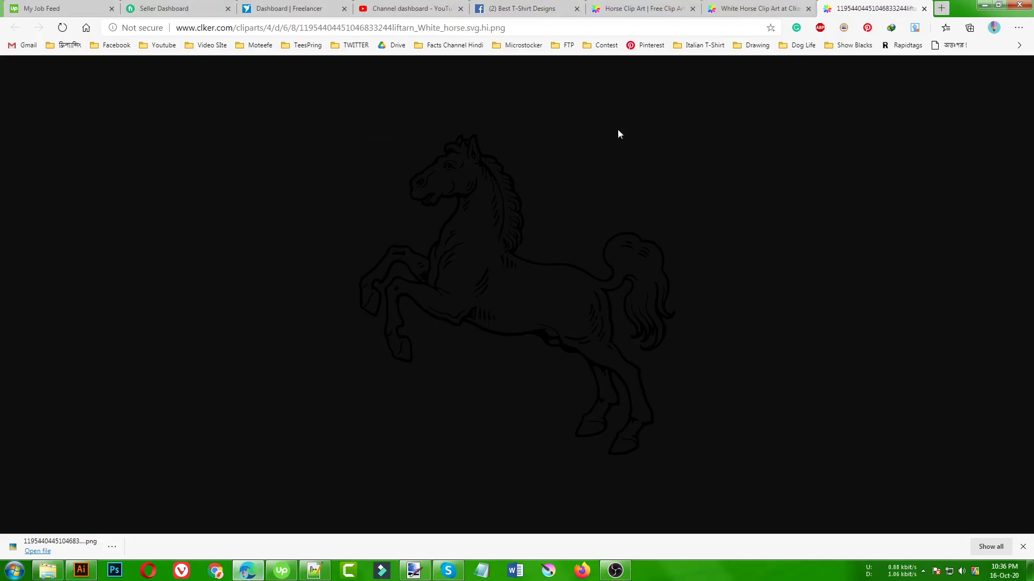
{"action": "left_click", "coordinate": [628, 8]}
{"action": "left_click", "coordinate": [784, 12]}
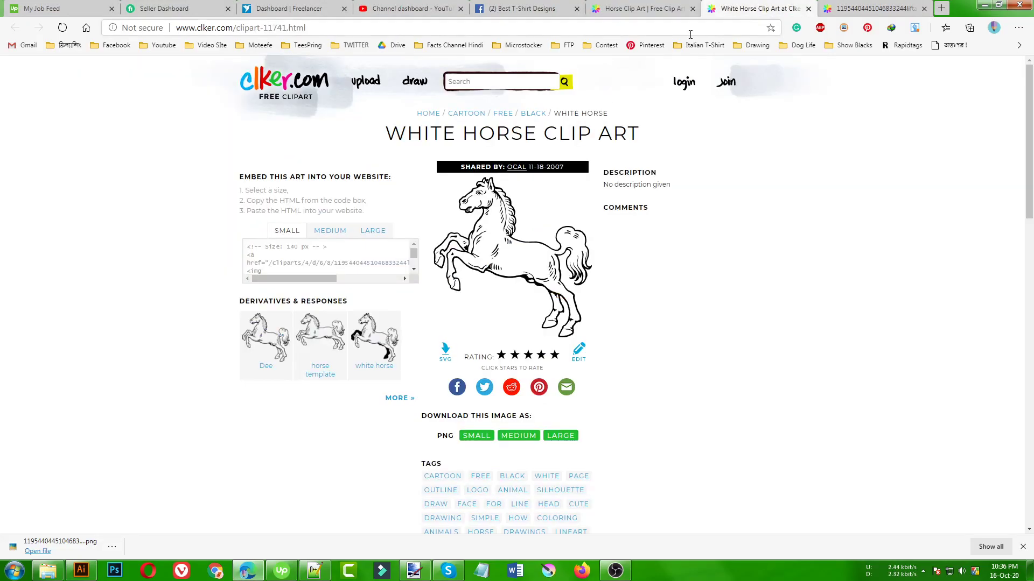
{"action": "left_click", "coordinate": [680, 31]}
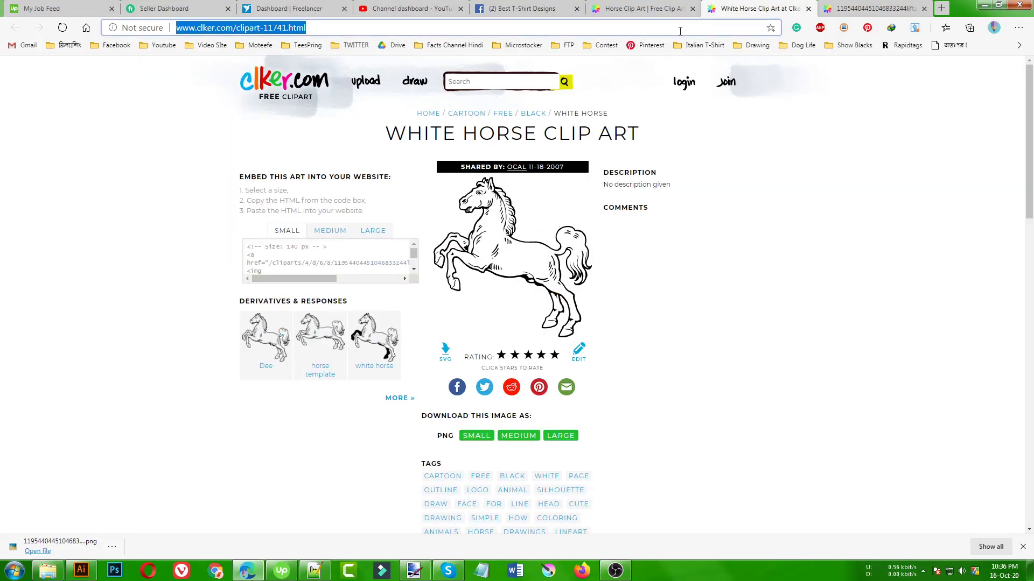
{"action": "type", "text": "horse tsh"}
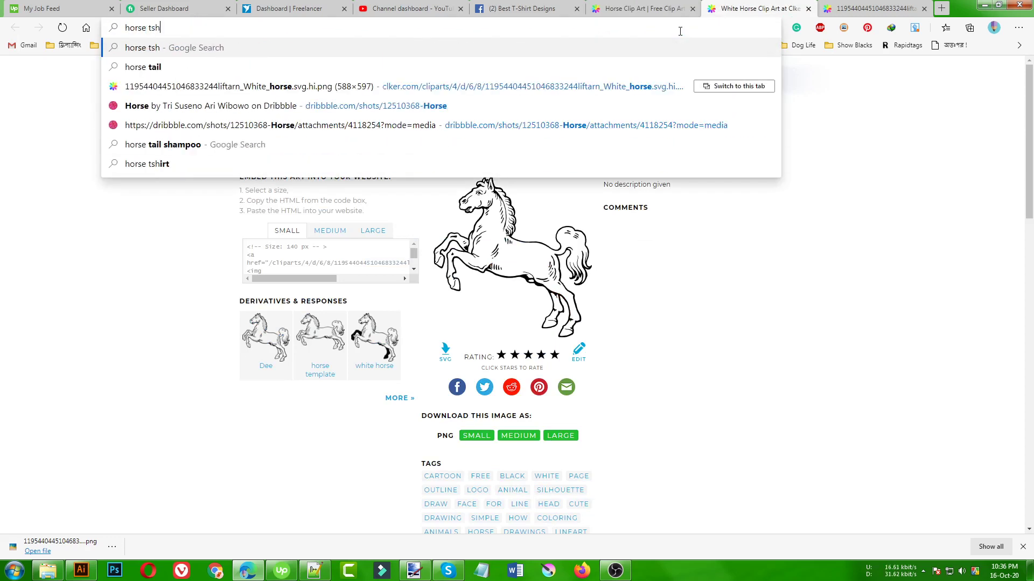
{"action": "type", "text": "irt designs"}
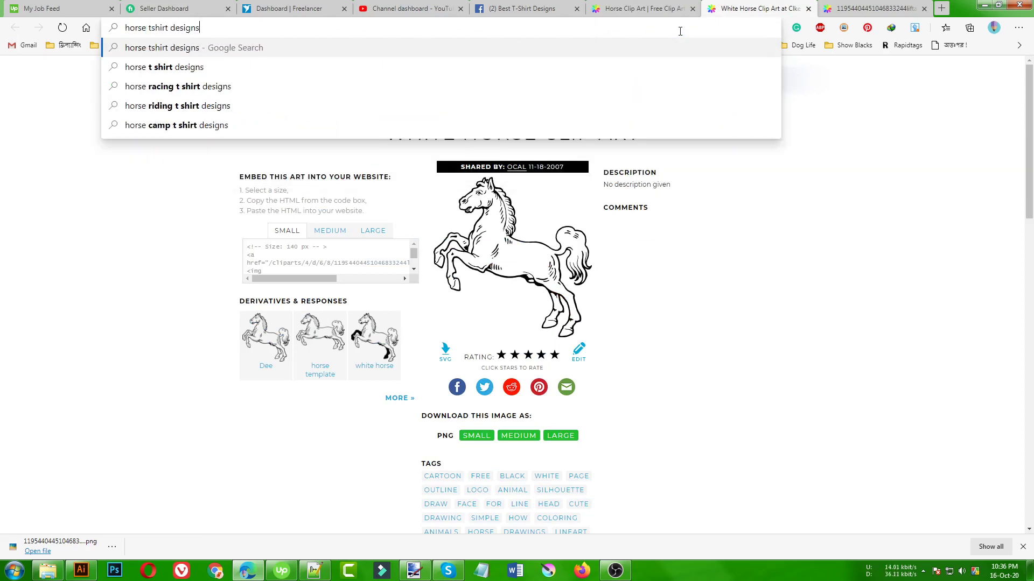
{"action": "key", "text": "Return"}
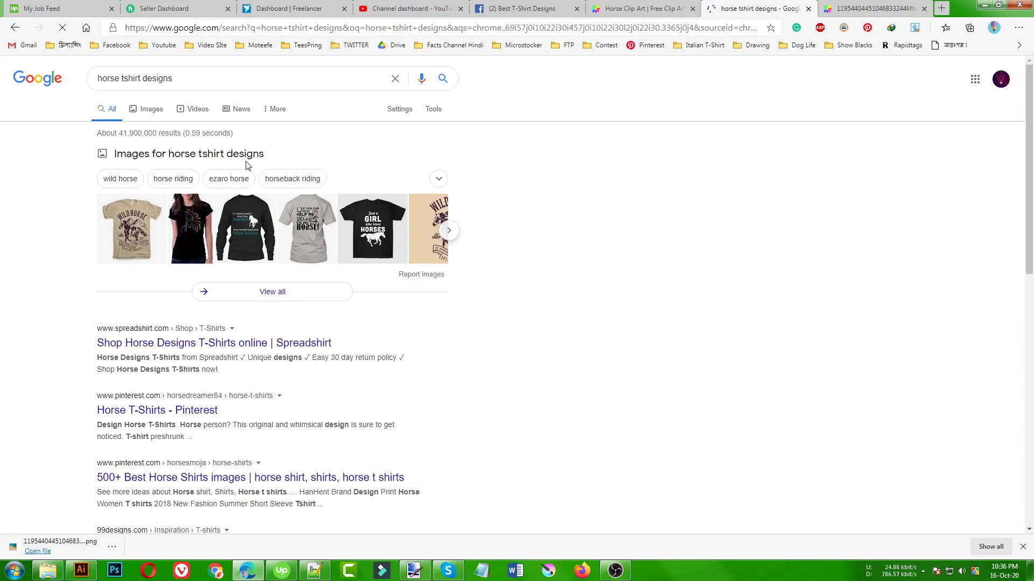
{"action": "left_click", "coordinate": [154, 110]}
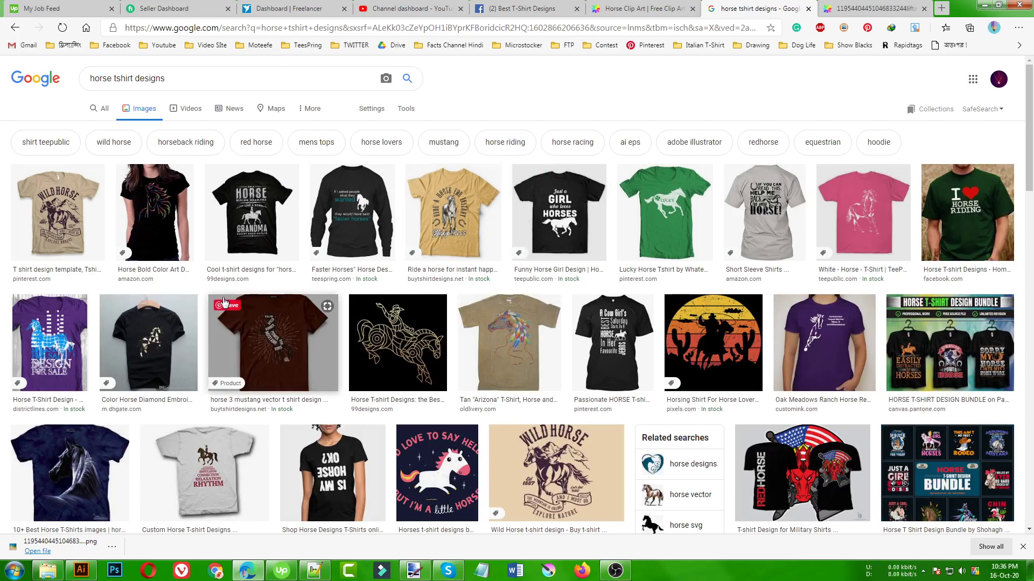
Step: Browse the T-shirt results, open the "Funny Horse Girl Design" preview, and copy its image
{"action": "scroll", "coordinate": [453, 289], "scroll_direction": "down", "scroll_amount": 3}
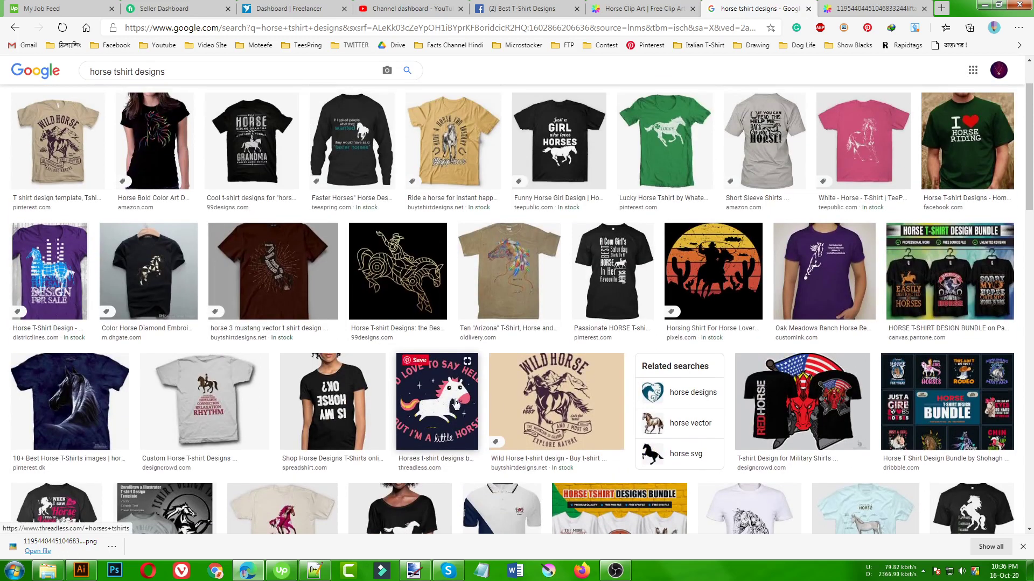
{"action": "scroll", "coordinate": [497, 347], "scroll_direction": "up", "scroll_amount": 3}
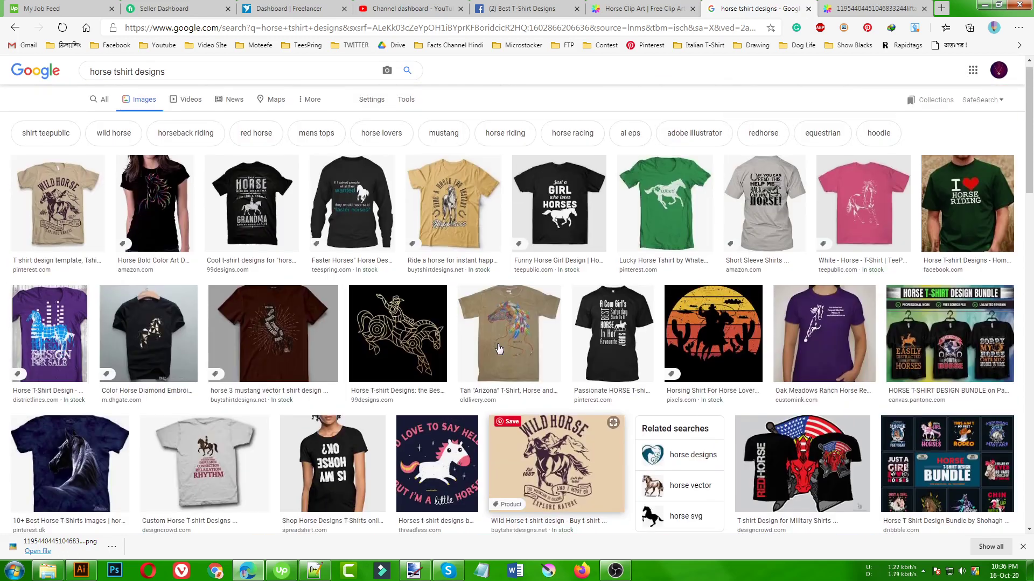
{"action": "left_click", "coordinate": [555, 222]}
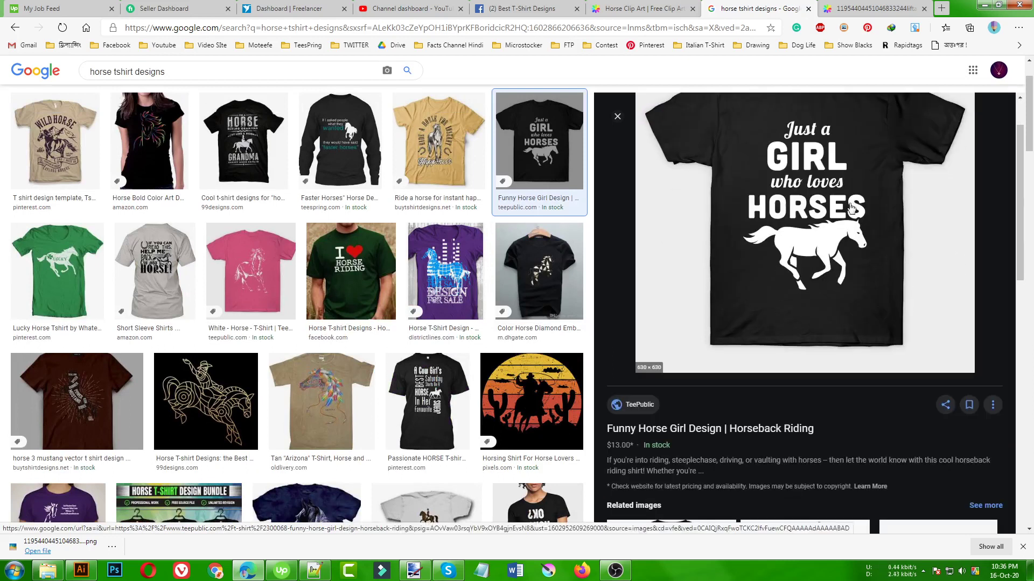
{"action": "scroll", "coordinate": [735, 264], "scroll_direction": "down", "scroll_amount": 5}
{"action": "scroll", "coordinate": [732, 271], "scroll_direction": "up", "scroll_amount": 5}
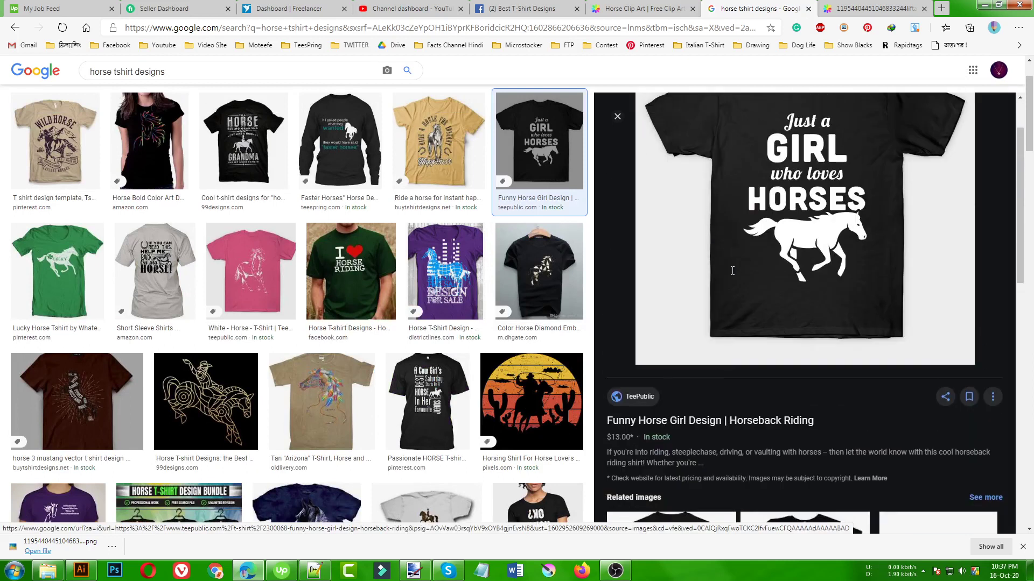
{"action": "right_click", "coordinate": [774, 193]}
{"action": "left_click", "coordinate": [803, 356]}
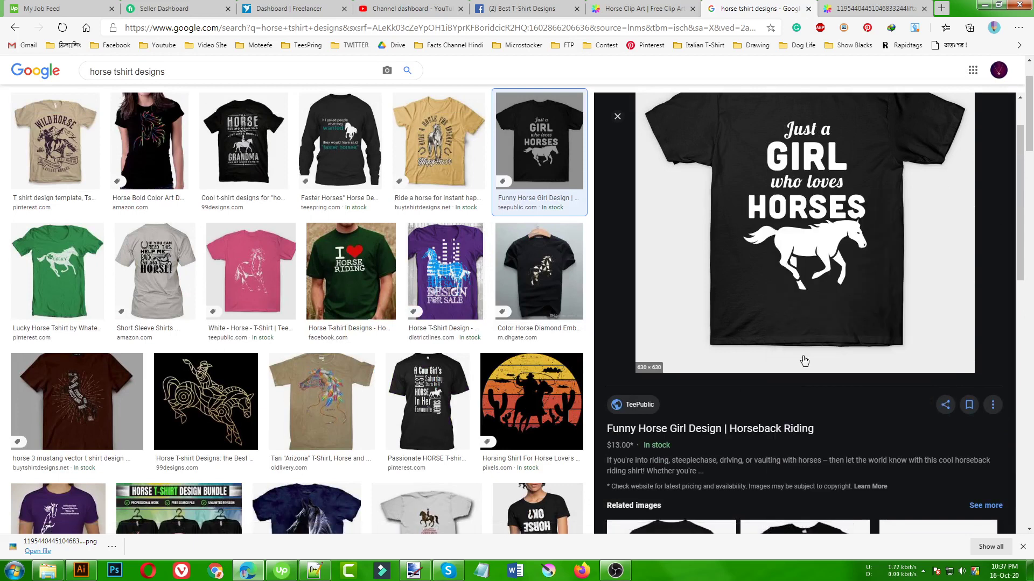
Step: Switch to Illustrator, paste the copied T-shirt image, and place it off the artboard, left of the horse
{"action": "left_click", "coordinate": [81, 571]}
{"action": "key", "text": "ctrl+v"}
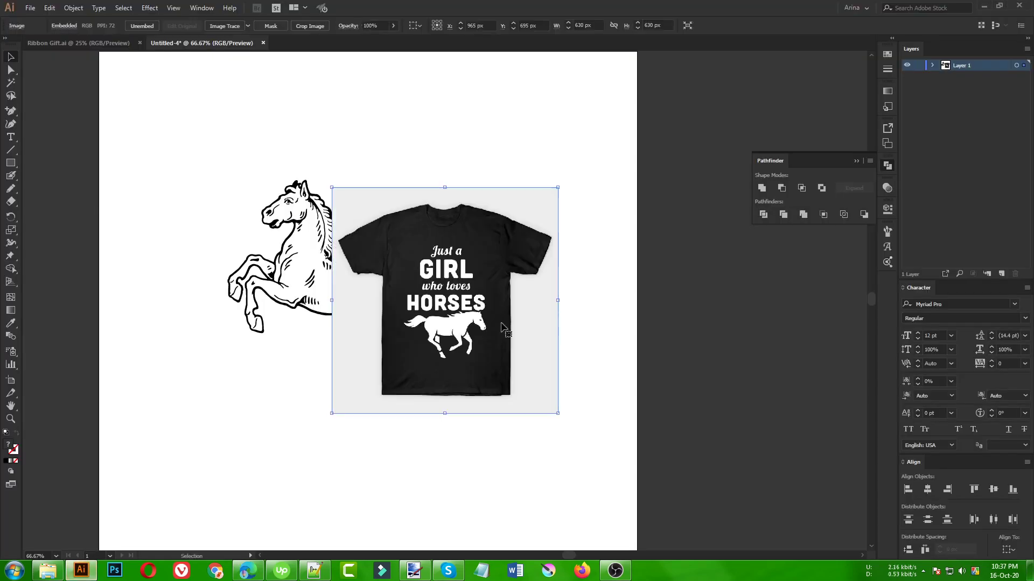
{"action": "left_click_drag", "start_coordinate": [496, 337], "coordinate": [144, 308]}
{"action": "left_click_drag", "start_coordinate": [346, 331], "coordinate": [525, 320]}
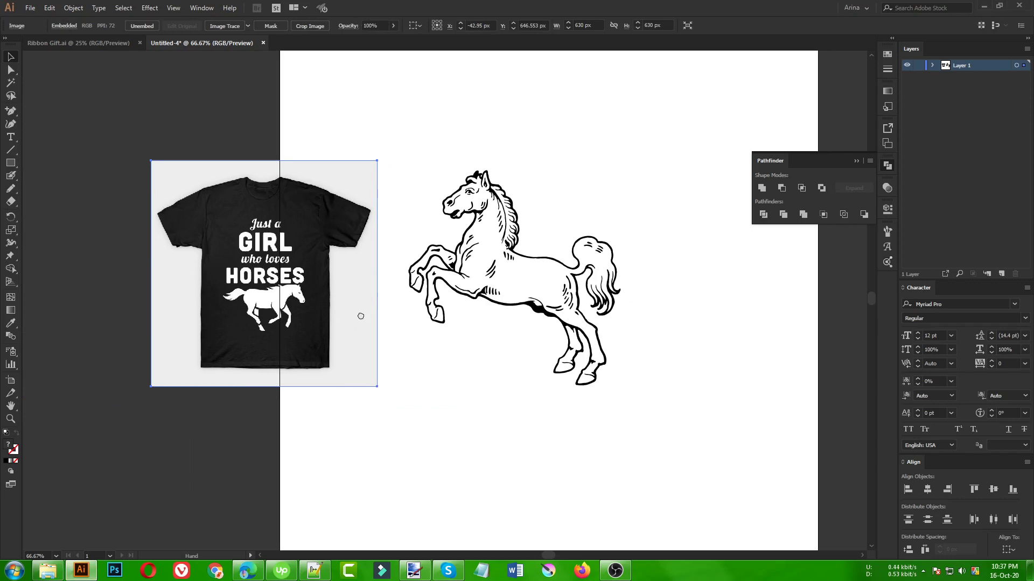
{"action": "left_click_drag", "start_coordinate": [263, 272], "coordinate": [165, 258]}
{"action": "left_click", "coordinate": [253, 404]}
Step: Return to the browser and examine more horse T-shirt results, including the Redbubble "Horse T-Shirts" preview
{"action": "left_click", "coordinate": [246, 570]}
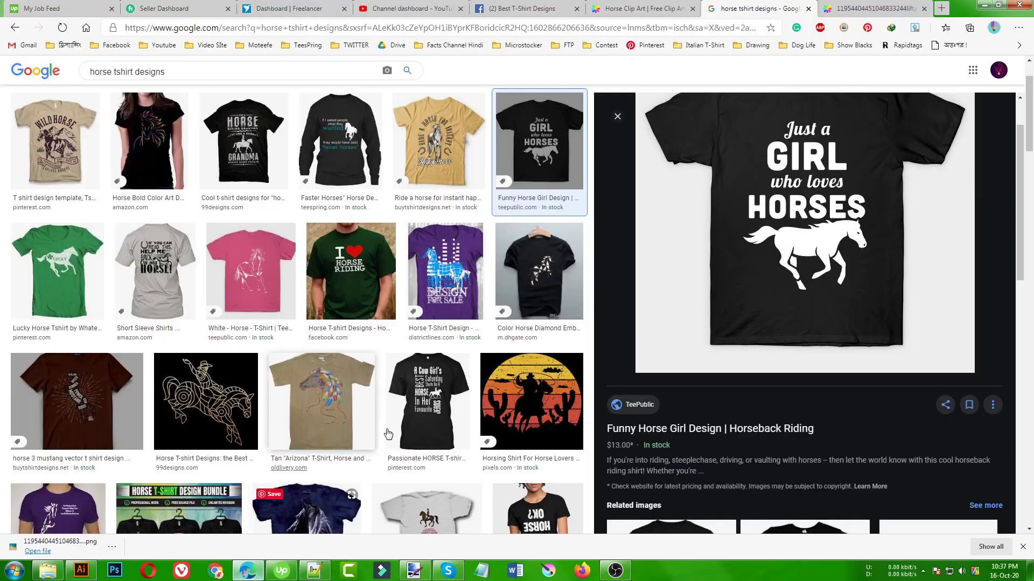
{"action": "scroll", "coordinate": [673, 307], "scroll_direction": "down", "scroll_amount": 5}
{"action": "scroll", "coordinate": [745, 304], "scroll_direction": "down", "scroll_amount": 10}
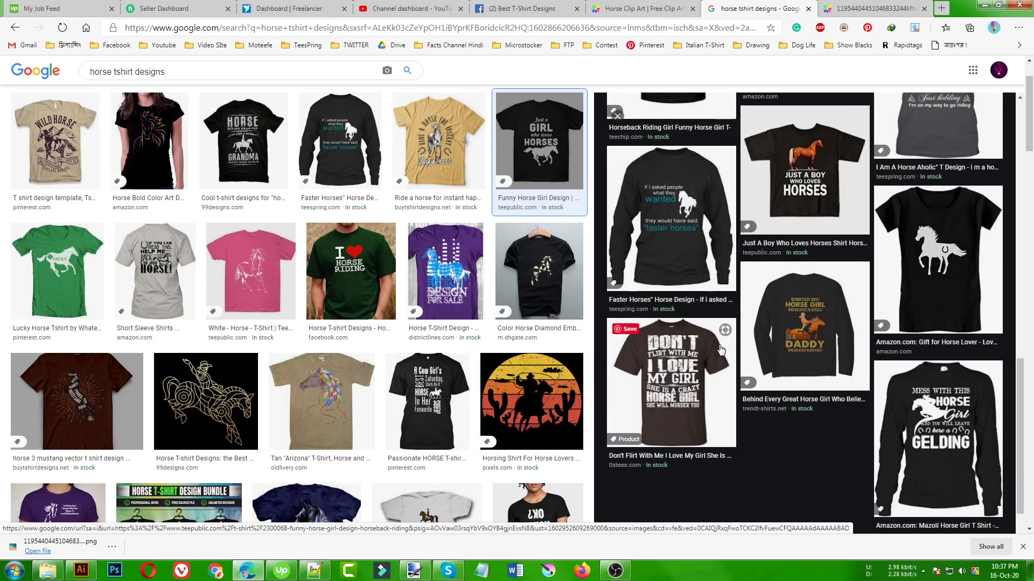
{"action": "scroll", "coordinate": [722, 350], "scroll_direction": "down", "scroll_amount": 2}
{"action": "scroll", "coordinate": [366, 341], "scroll_direction": "down", "scroll_amount": 6}
{"action": "scroll", "coordinate": [363, 343], "scroll_direction": "down", "scroll_amount": 6}
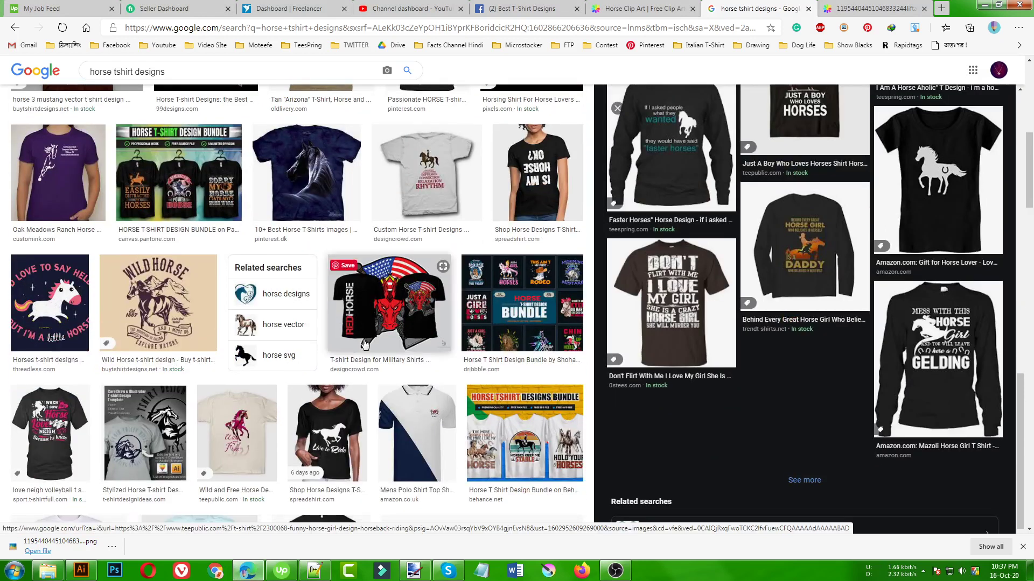
{"action": "scroll", "coordinate": [365, 345], "scroll_direction": "down", "scroll_amount": 10}
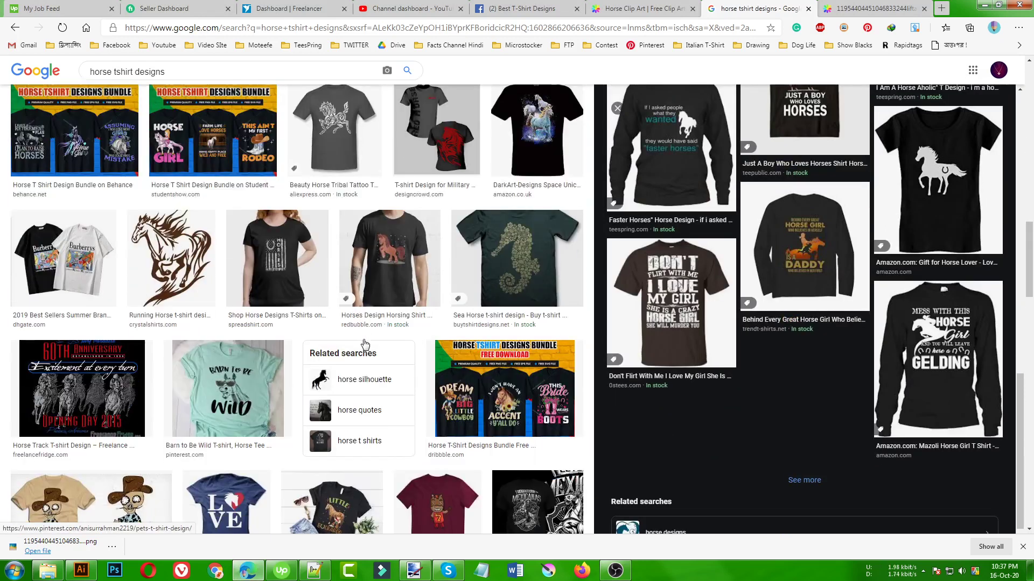
{"action": "scroll", "coordinate": [365, 345], "scroll_direction": "down", "scroll_amount": 4}
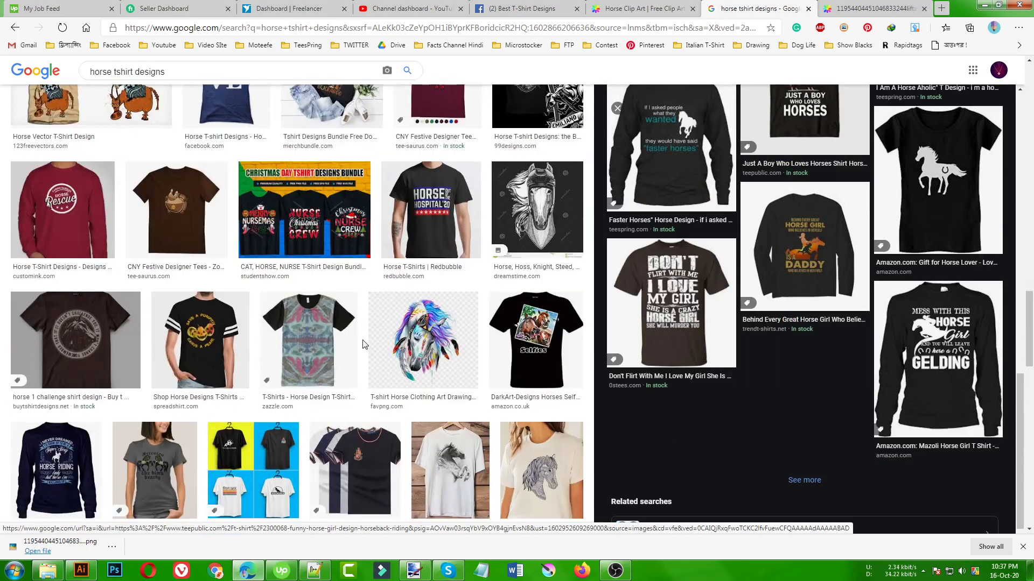
{"action": "mouse_move", "coordinate": [396, 229]}
{"action": "left_click", "coordinate": [418, 208]}
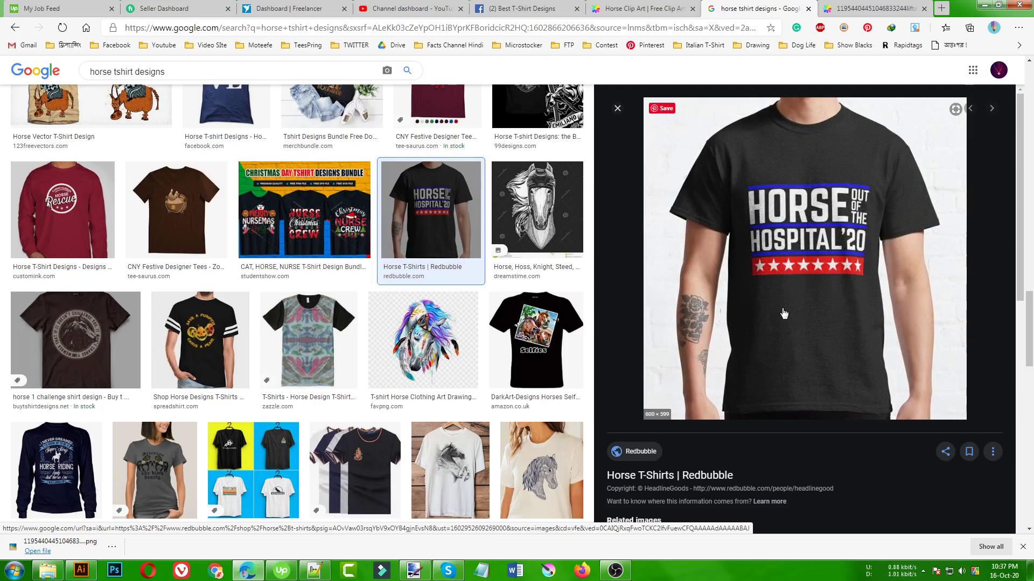
Step: Review the related images and further results, and preview the 99designs "Wonder Salve" horse design
{"action": "scroll", "coordinate": [783, 314], "scroll_direction": "down", "scroll_amount": 7}
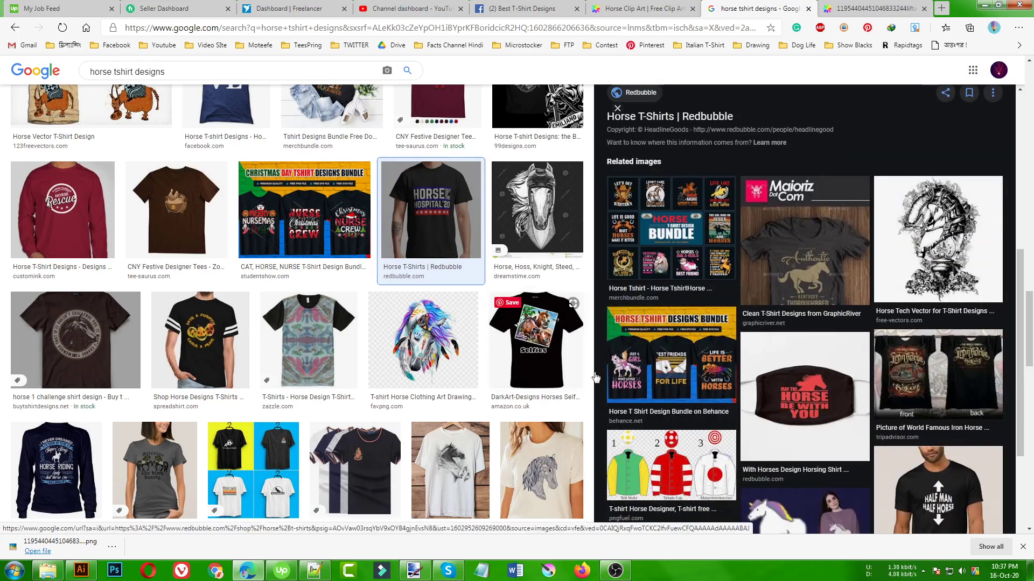
{"action": "scroll", "coordinate": [249, 349], "scroll_direction": "down", "scroll_amount": 10}
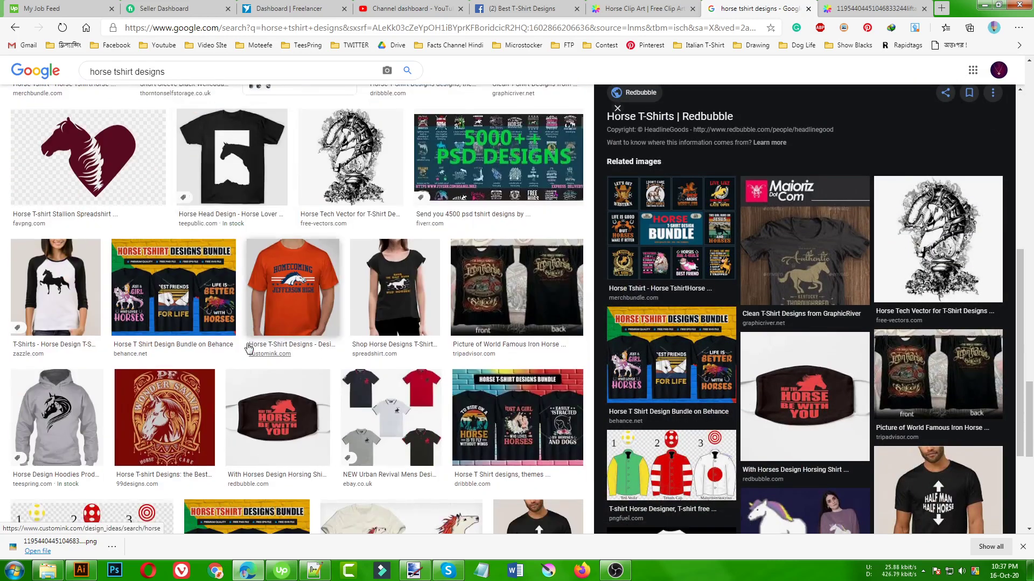
{"action": "scroll", "coordinate": [248, 349], "scroll_direction": "up", "scroll_amount": 6}
{"action": "scroll", "coordinate": [249, 348], "scroll_direction": "down", "scroll_amount": 9}
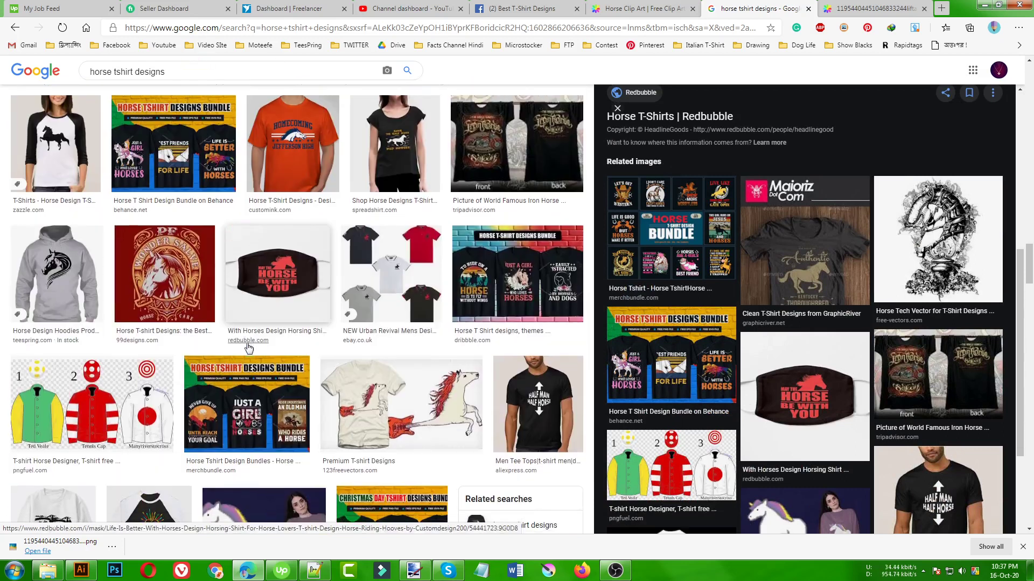
{"action": "left_click", "coordinate": [164, 273]}
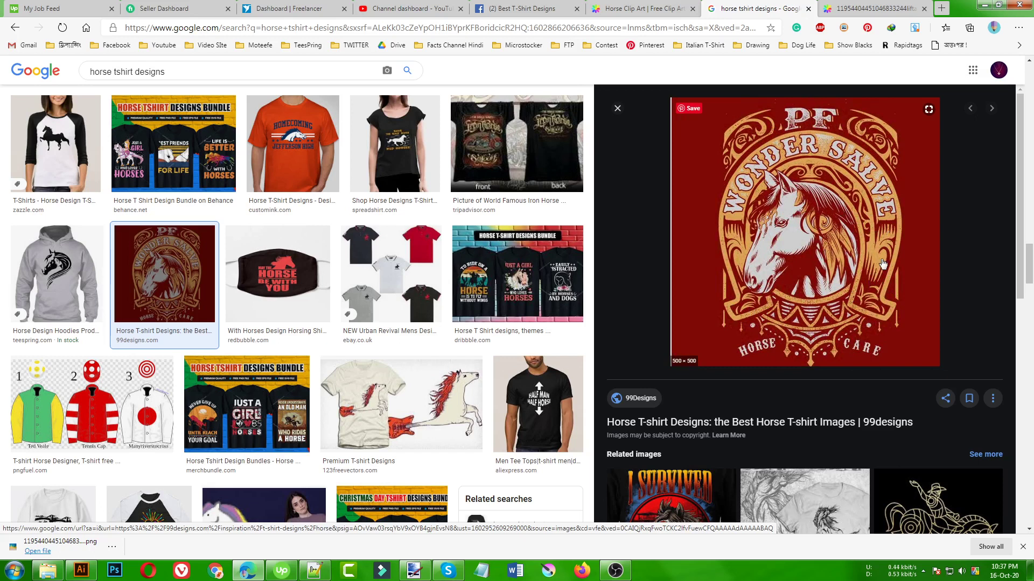
Step: Open the large PNG of the Horseshoe Clip Art on the clker.com page and save it to New folder (2)
{"action": "left_click", "coordinate": [646, 6]}
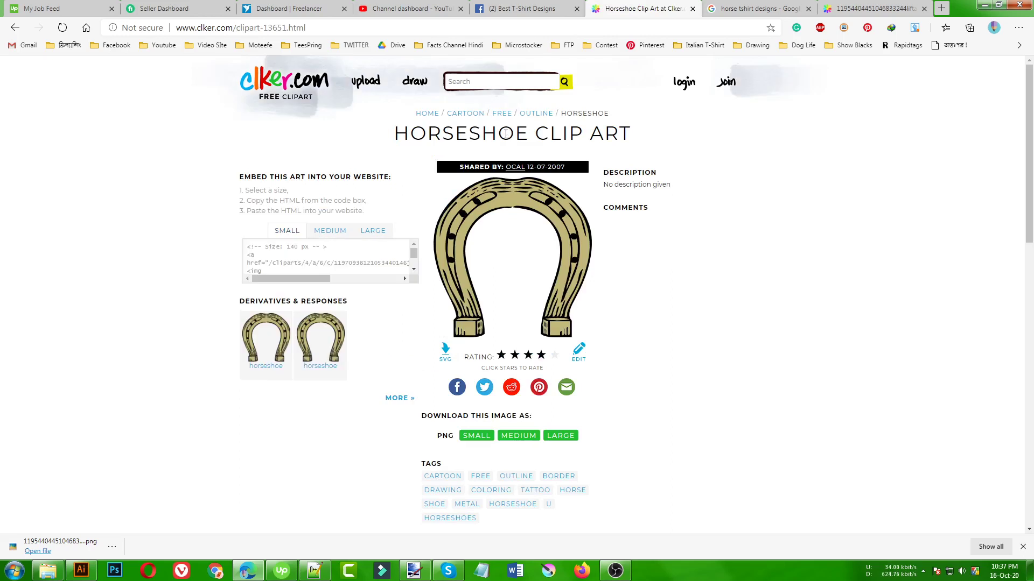
{"action": "left_click", "coordinate": [560, 435]}
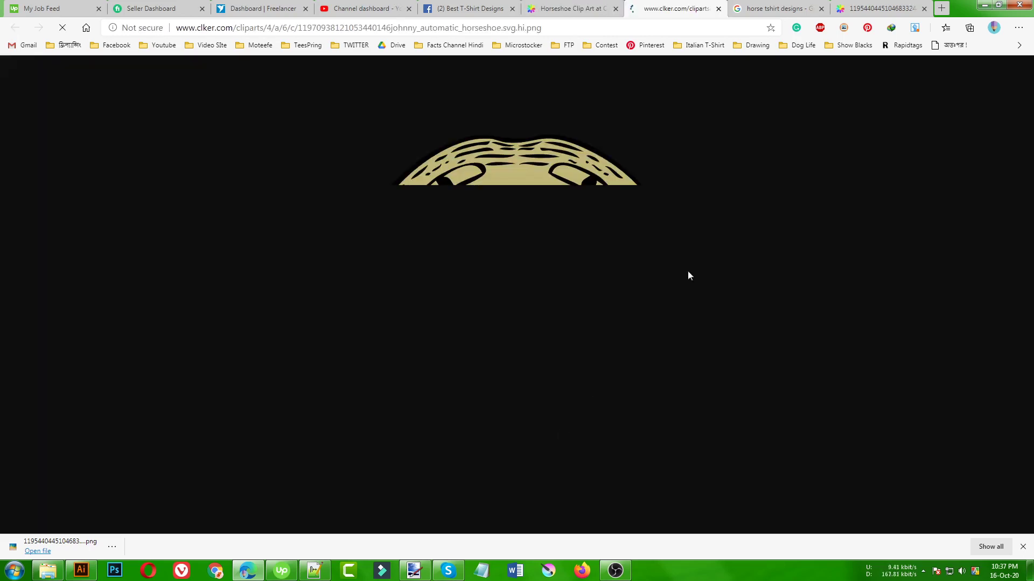
{"action": "right_click", "coordinate": [536, 253]}
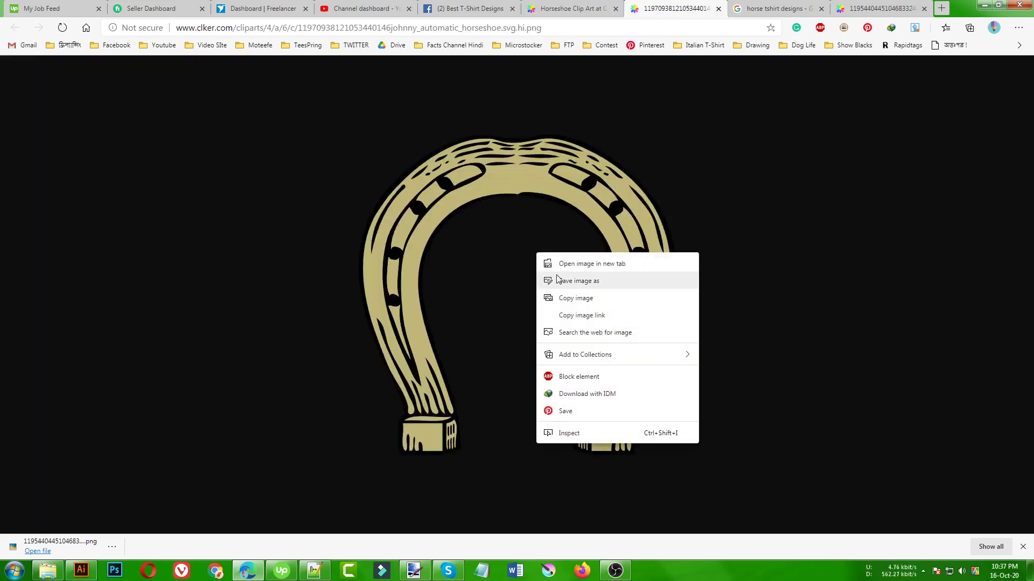
{"action": "left_click", "coordinate": [557, 280]}
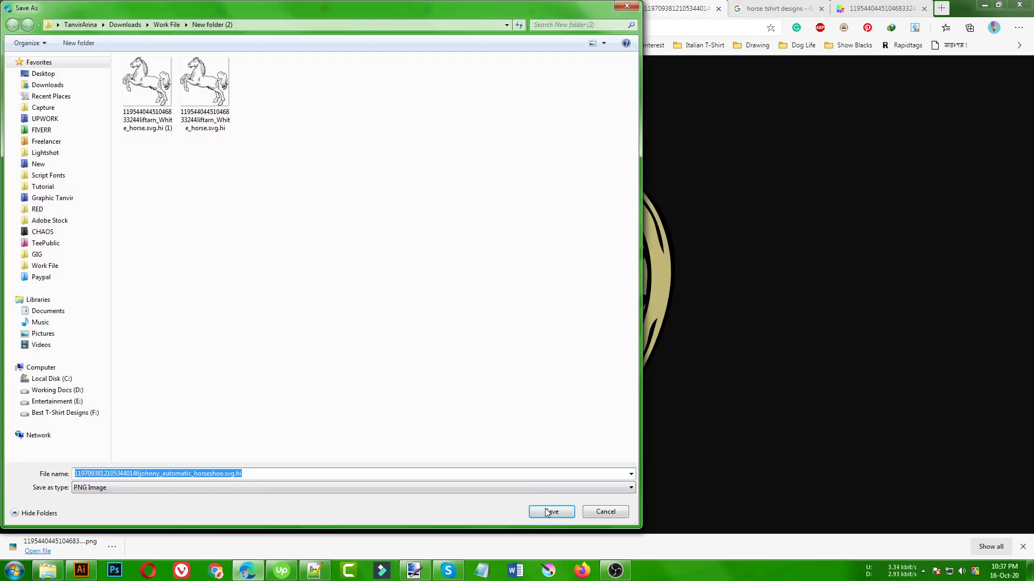
{"action": "left_click", "coordinate": [547, 512]}
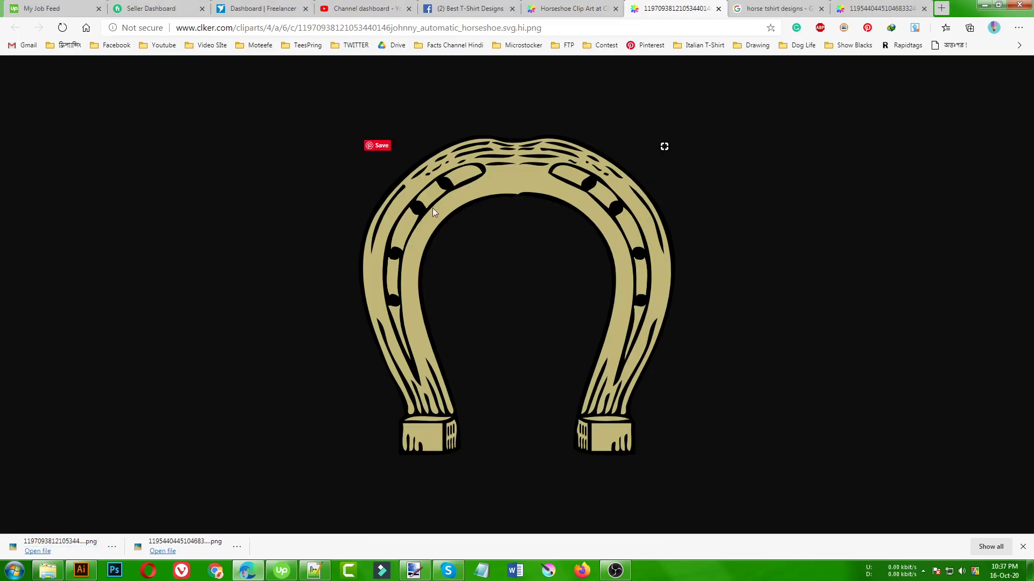
Step: Switch to paint.net and open the saved horseshoe PNG
{"action": "left_click", "coordinate": [413, 570]}
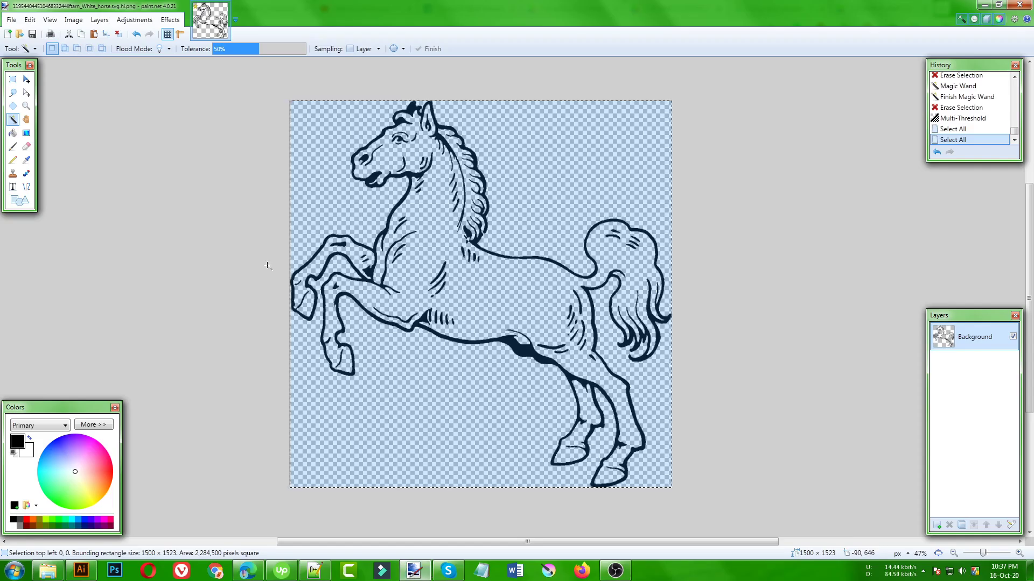
{"action": "left_click", "coordinate": [19, 34]}
{"action": "double_click", "coordinate": [405, 90]}
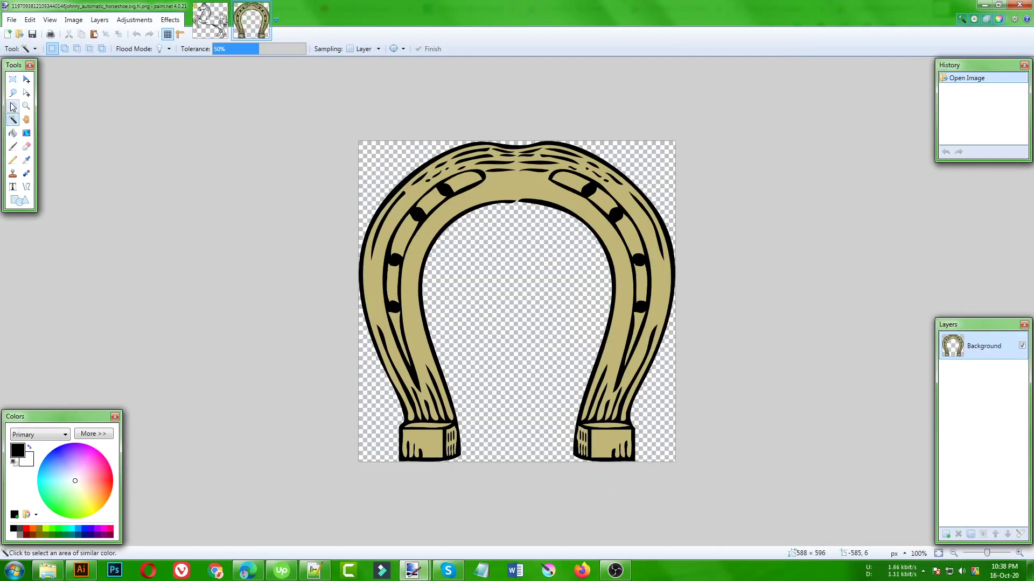
Step: Resize the horseshoe image to a width of 1500 pixels with the aspect ratio maintained
{"action": "left_click", "coordinate": [78, 20]}
{"action": "left_click", "coordinate": [92, 52]}
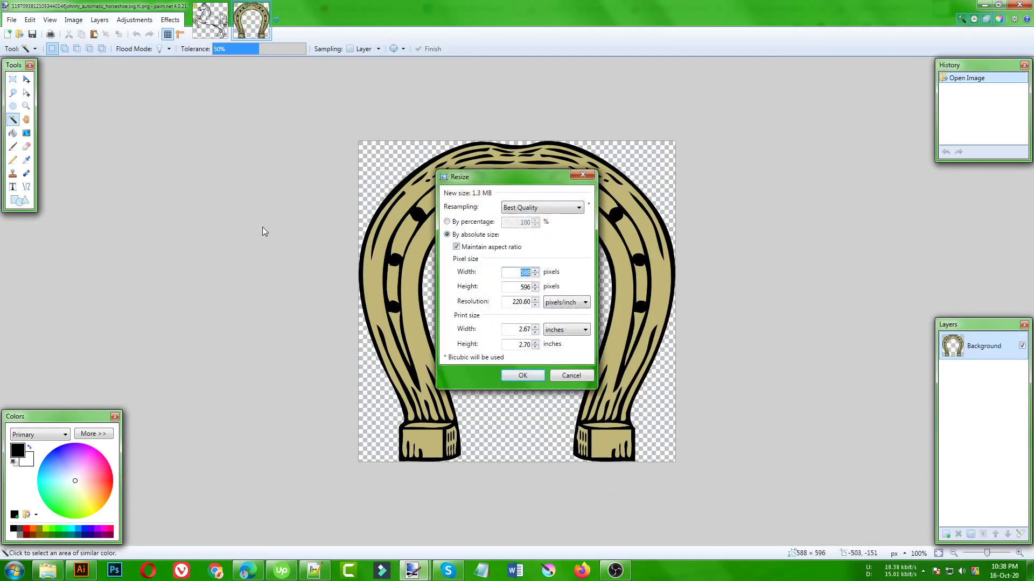
{"action": "type", "text": "1500"}
{"action": "key", "text": "Return"}
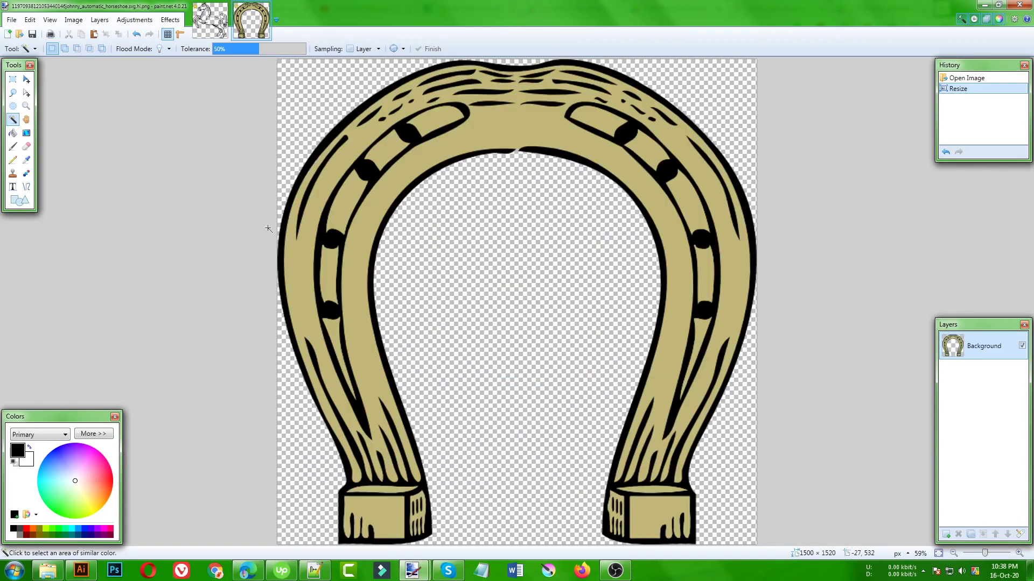
Step: Select the tan fill of the horseshoe's main body with the Magic Wand and erase it
{"action": "scroll", "coordinate": [275, 239], "scroll_direction": "down", "scroll_amount": 1}
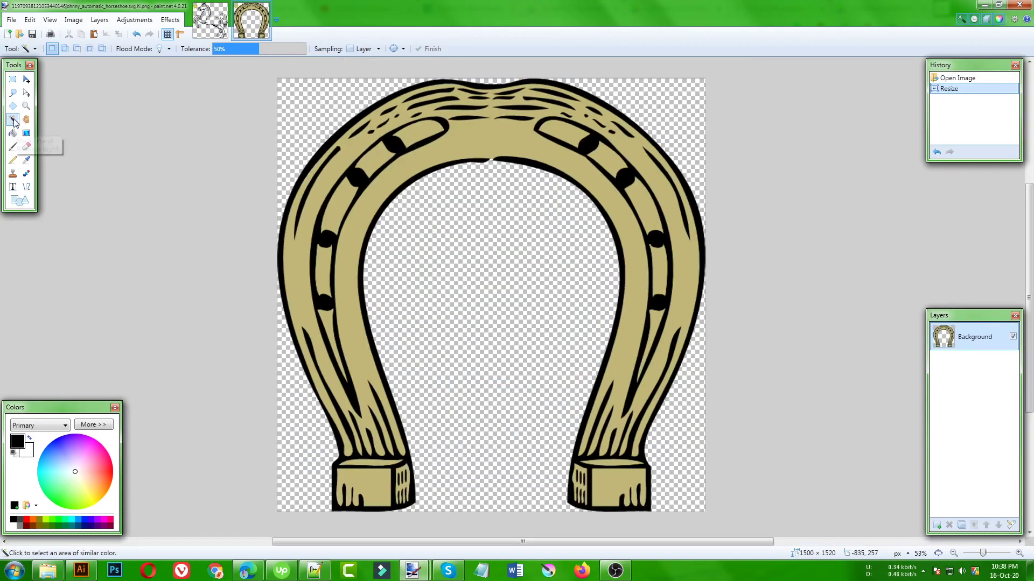
{"action": "left_click", "coordinate": [493, 144]}
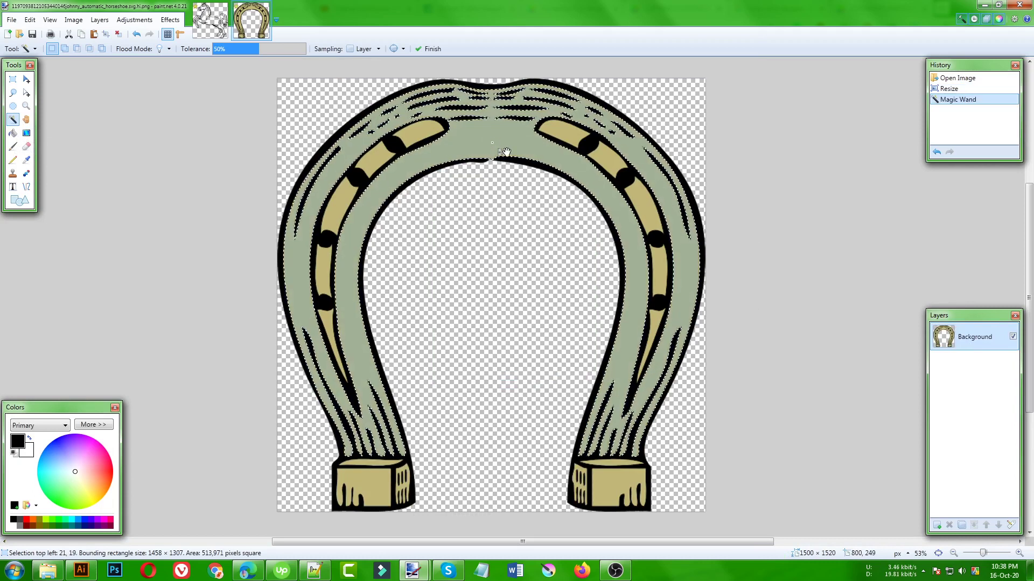
{"action": "key", "text": "Delete"}
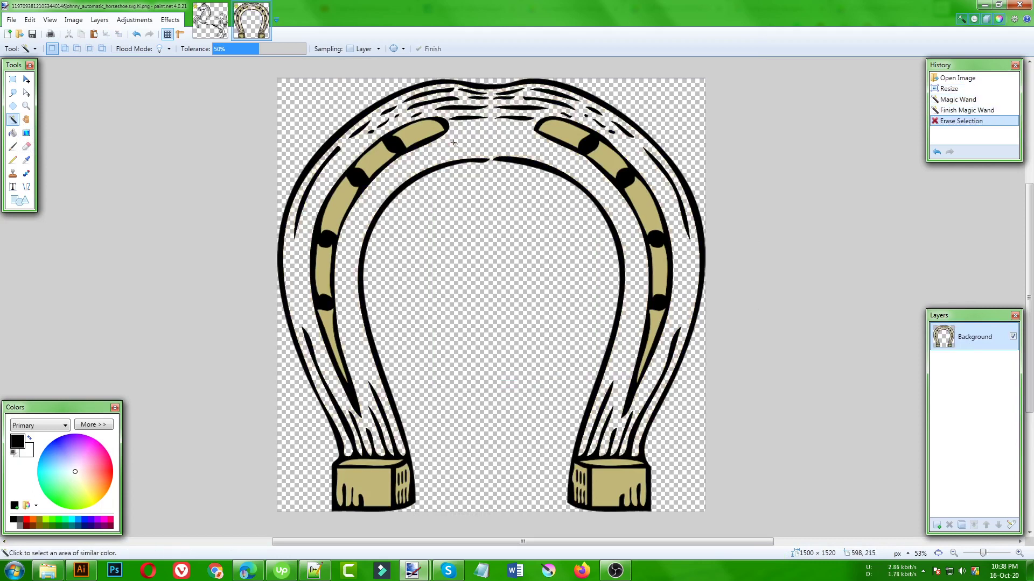
Step: Erase the tan segments between the nail holes in the horseshoe's left groove with the Magic Wand
{"action": "left_click", "coordinate": [424, 134]}
{"action": "key", "text": "Delete"}
{"action": "left_click", "coordinate": [375, 159]}
{"action": "key", "text": "Delete"}
{"action": "left_click", "coordinate": [339, 202]}
{"action": "key", "text": "Delete"}
{"action": "left_click", "coordinate": [326, 257]}
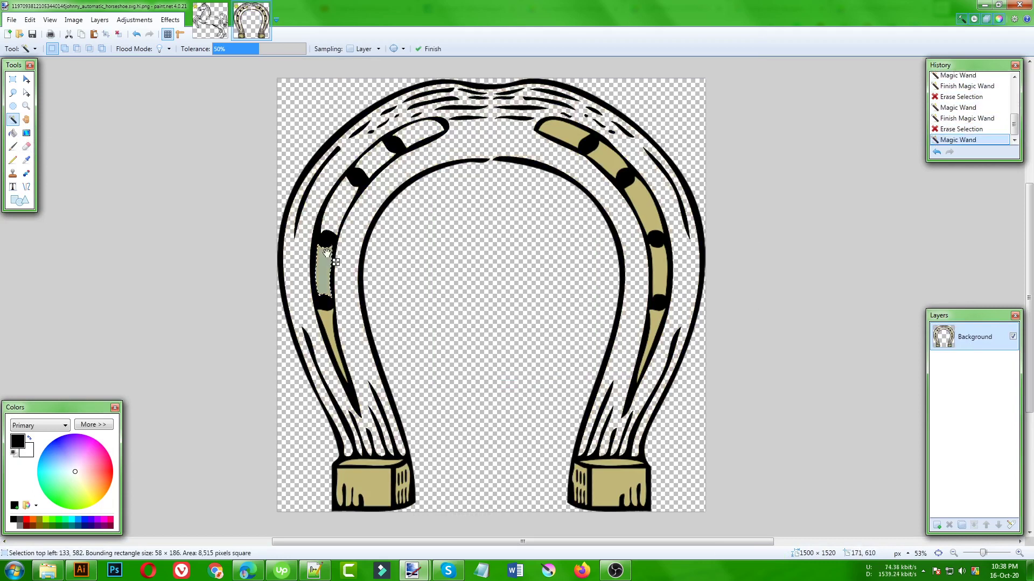
{"action": "key", "text": "Delete"}
{"action": "left_click", "coordinate": [335, 345]}
{"action": "key", "text": "Delete"}
Step: Erase the tan segments between the nail holes in the horseshoe's right groove with the Magic Wand
{"action": "left_click", "coordinate": [662, 272]}
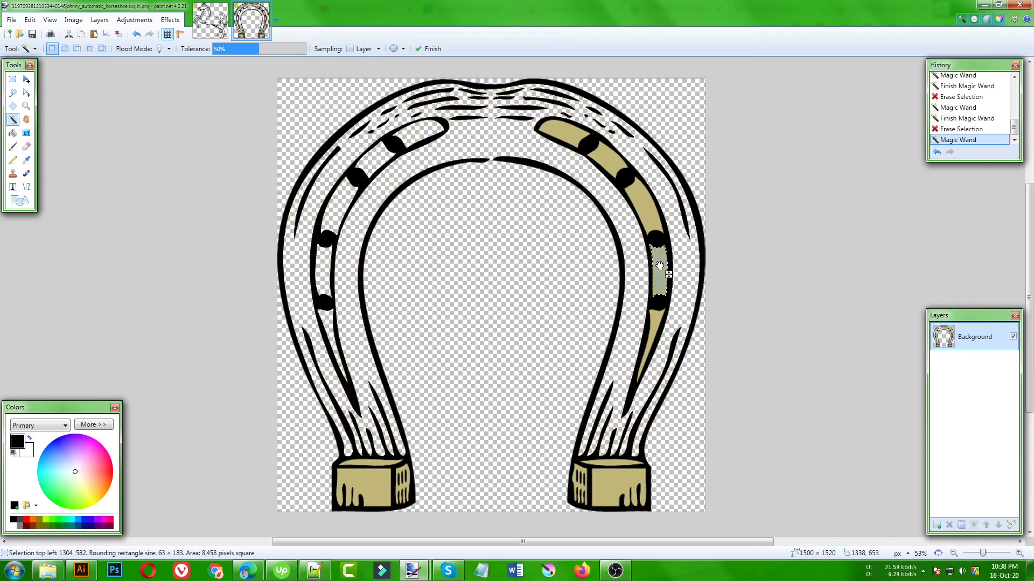
{"action": "key", "text": "Delete"}
{"action": "left_click", "coordinate": [659, 325]}
{"action": "key", "text": "Delete"}
{"action": "left_click", "coordinate": [656, 214]}
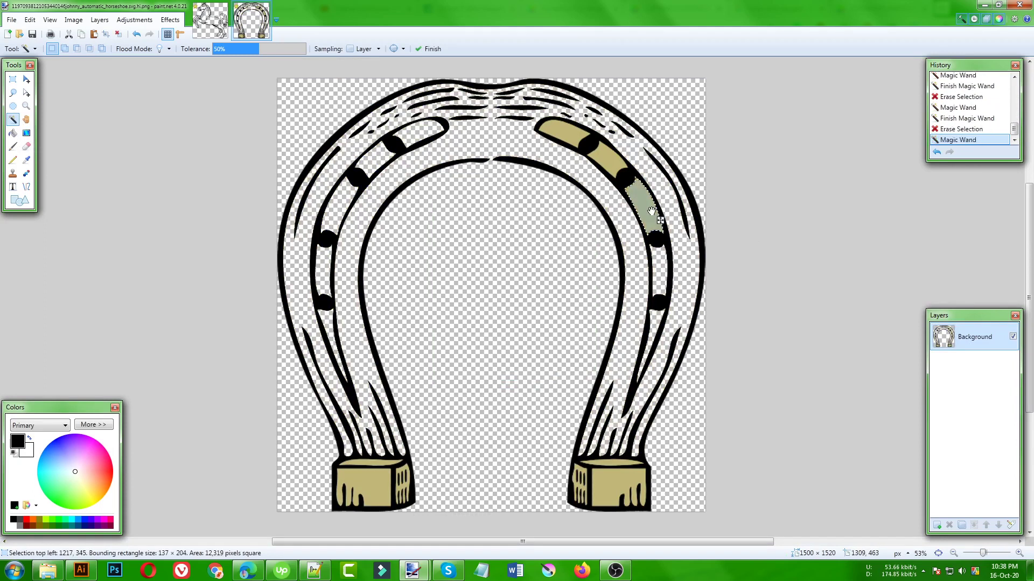
{"action": "key", "text": "Delete"}
{"action": "left_click", "coordinate": [608, 160]}
{"action": "key", "text": "Delete"}
{"action": "left_click", "coordinate": [571, 139]}
{"action": "key", "text": "Delete"}
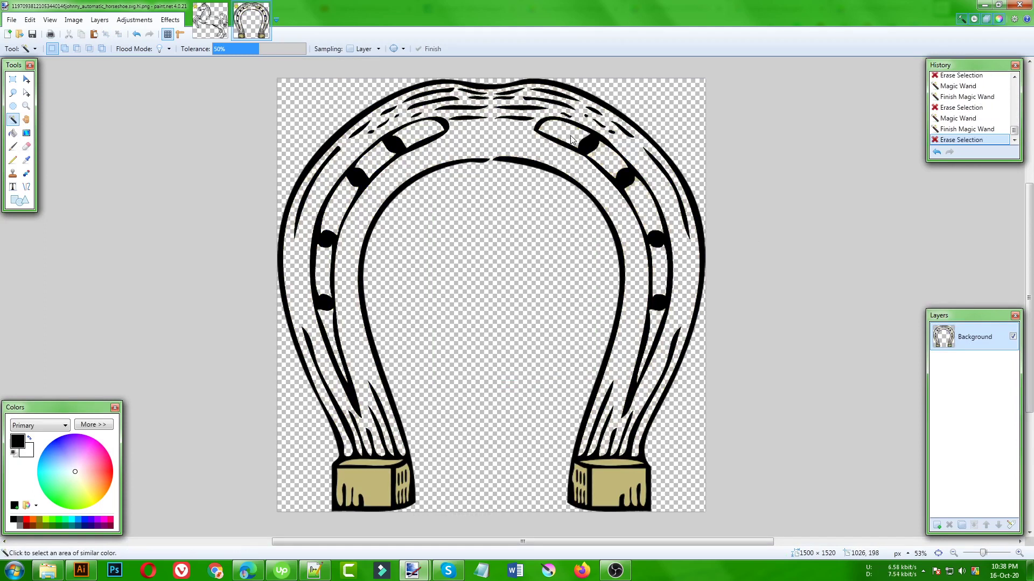
Step: Erase the tan front, top and side faces of the block at the horseshoe's right end
{"action": "left_click", "coordinate": [646, 498]}
{"action": "key", "text": "Delete"}
{"action": "left_click", "coordinate": [610, 468]}
{"action": "key", "text": "Delete"}
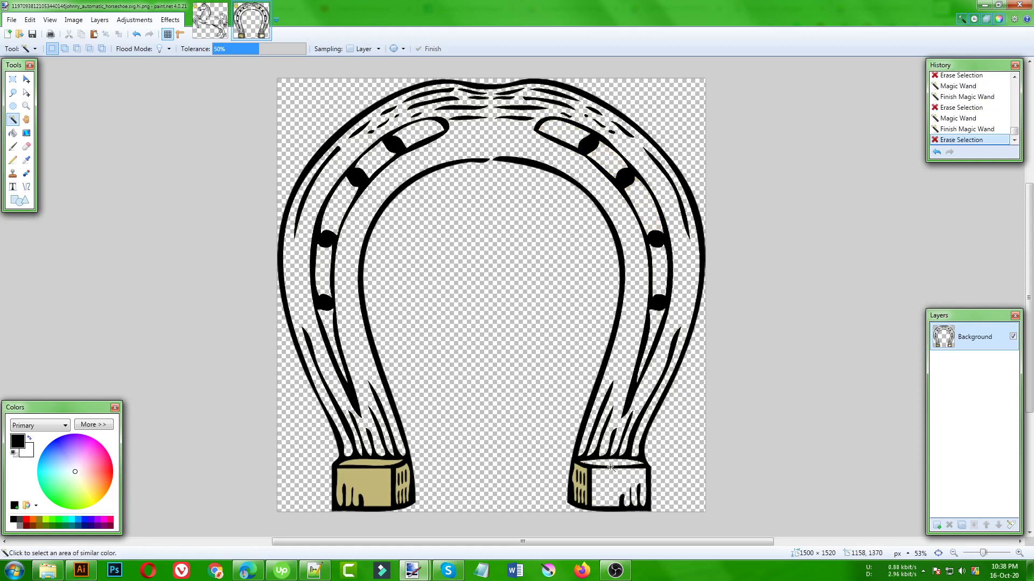
{"action": "left_click", "coordinate": [583, 472]}
{"action": "key", "text": "Delete"}
Step: Erase the tan front, top and side faces of the block at the horseshoe's left end
{"action": "left_click", "coordinate": [390, 489]}
{"action": "key", "text": "Delete"}
{"action": "left_click", "coordinate": [375, 465]}
{"action": "key", "text": "Delete"}
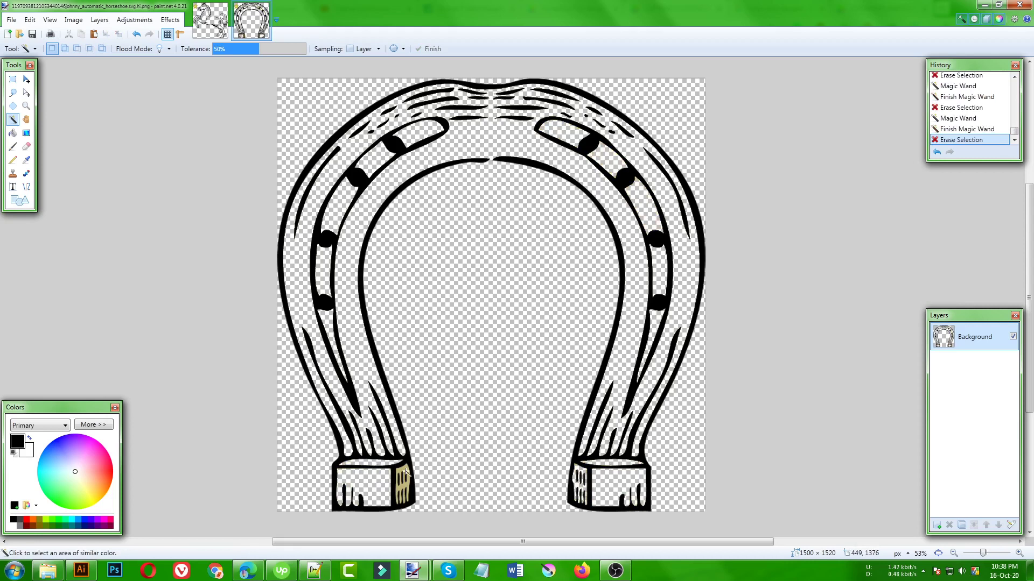
{"action": "left_click", "coordinate": [406, 469]}
{"action": "key", "text": "Delete"}
Step: Select and copy the whole cleaned horseshoe image, and paste it into the Illustrator horse document
{"action": "left_click", "coordinate": [13, 80]}
{"action": "key", "text": "ctrl+a"}
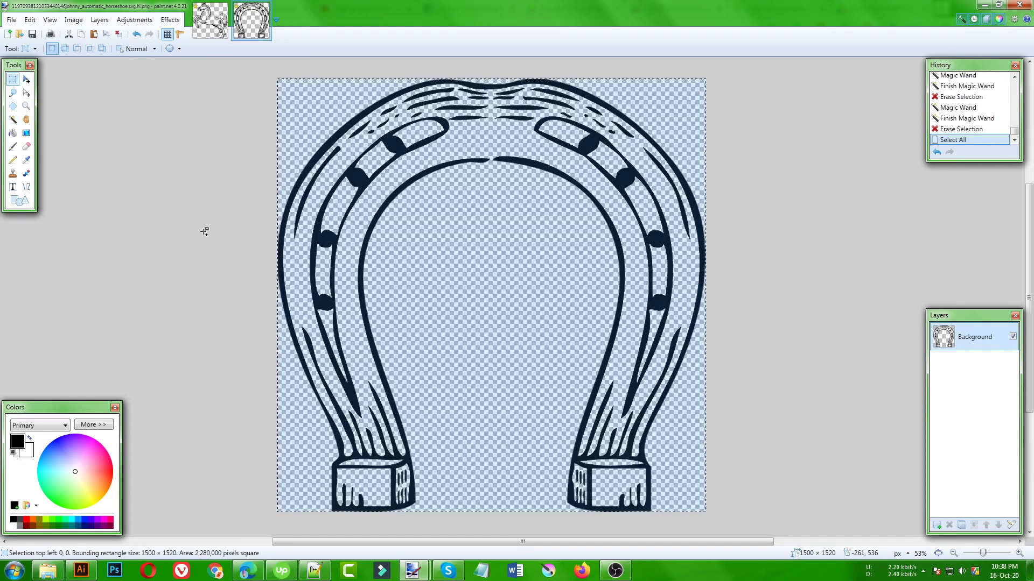
{"action": "left_click", "coordinate": [81, 571]}
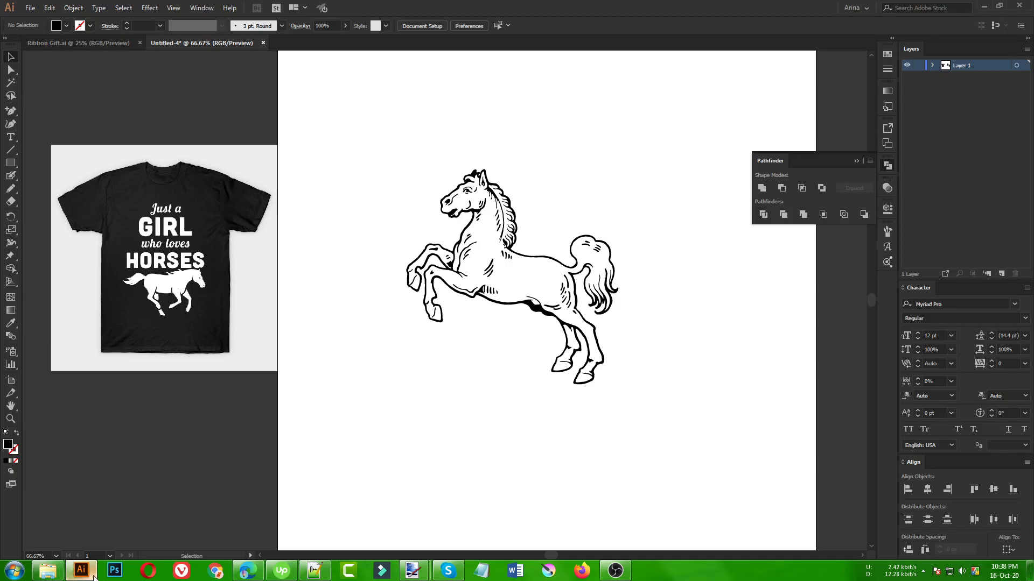
{"action": "key", "text": "ctrl+v"}
{"action": "scroll", "coordinate": [363, 360], "scroll_direction": "down", "scroll_amount": 1}
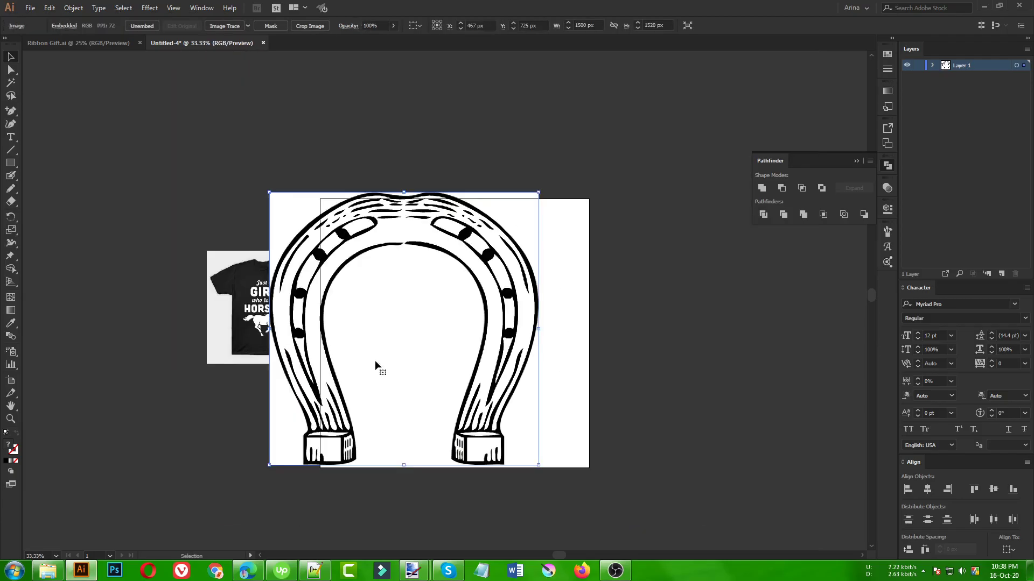
Step: Move the horseshoe image off the artboard to its right and apply Image Trace with the Silhouettes preset
{"action": "left_click_drag", "start_coordinate": [419, 363], "coordinate": [515, 364]}
{"action": "left_click", "coordinate": [249, 27]}
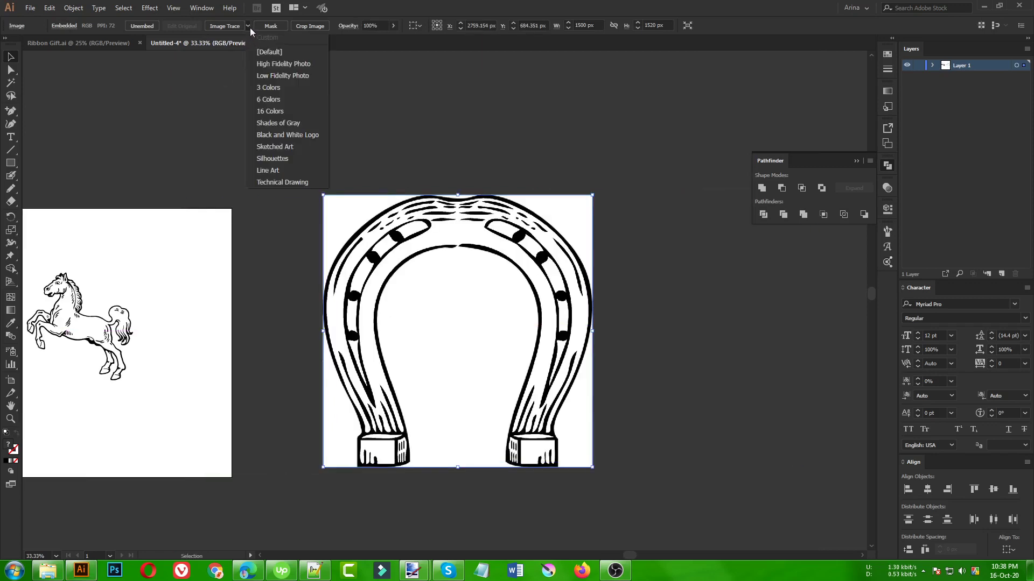
{"action": "left_click", "coordinate": [286, 160]}
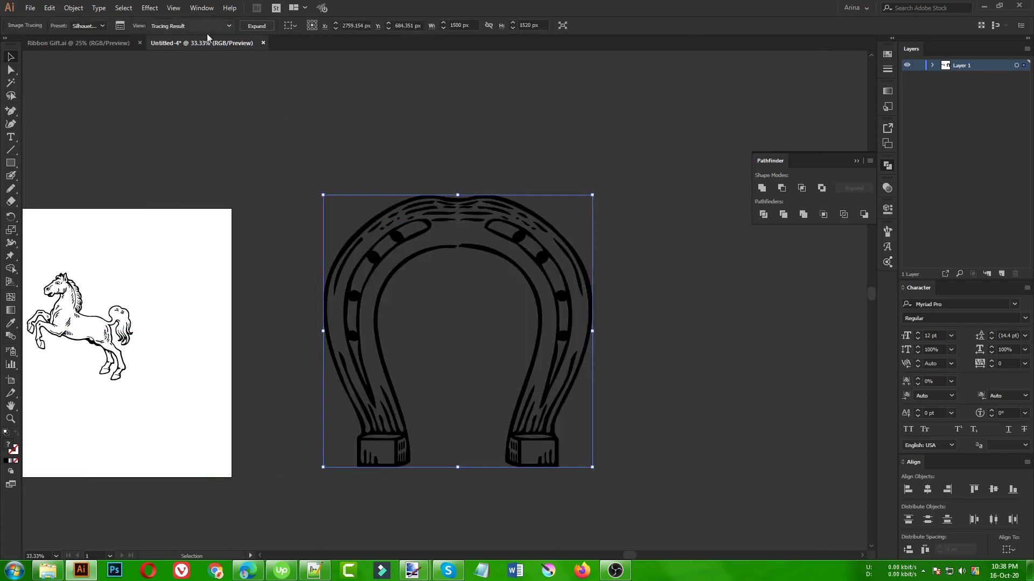
Step: Lower the Image Trace threshold on the horseshoe and expand the tracing into editable paths
{"action": "left_click", "coordinate": [120, 25]}
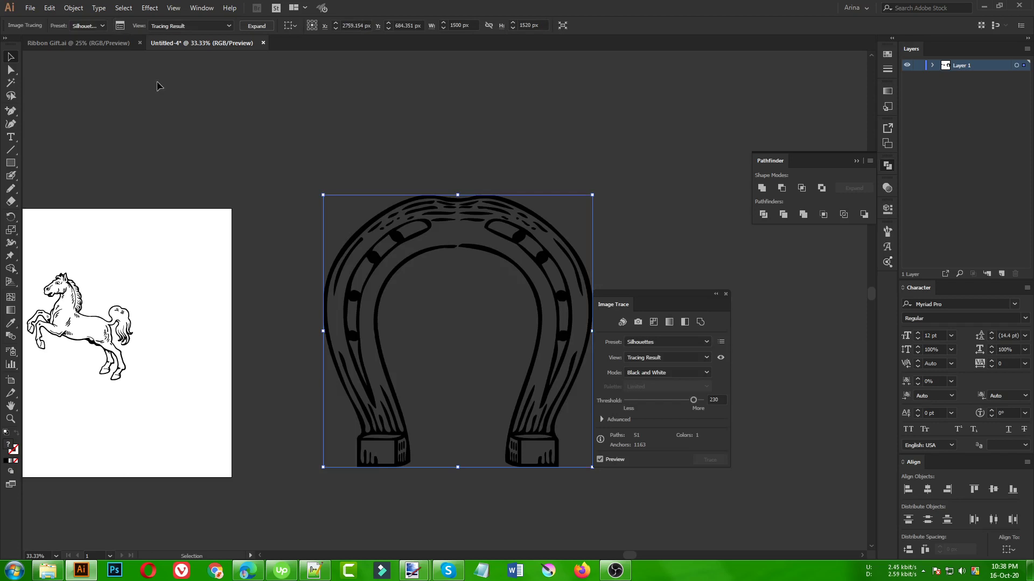
{"action": "left_click", "coordinate": [667, 402]}
{"action": "left_click", "coordinate": [726, 294]}
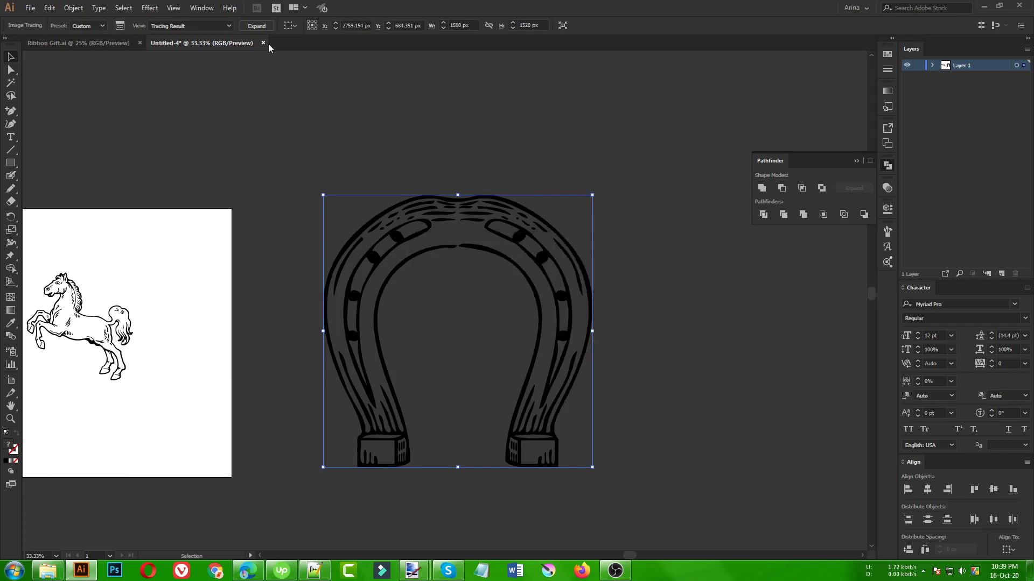
{"action": "left_click", "coordinate": [256, 26]}
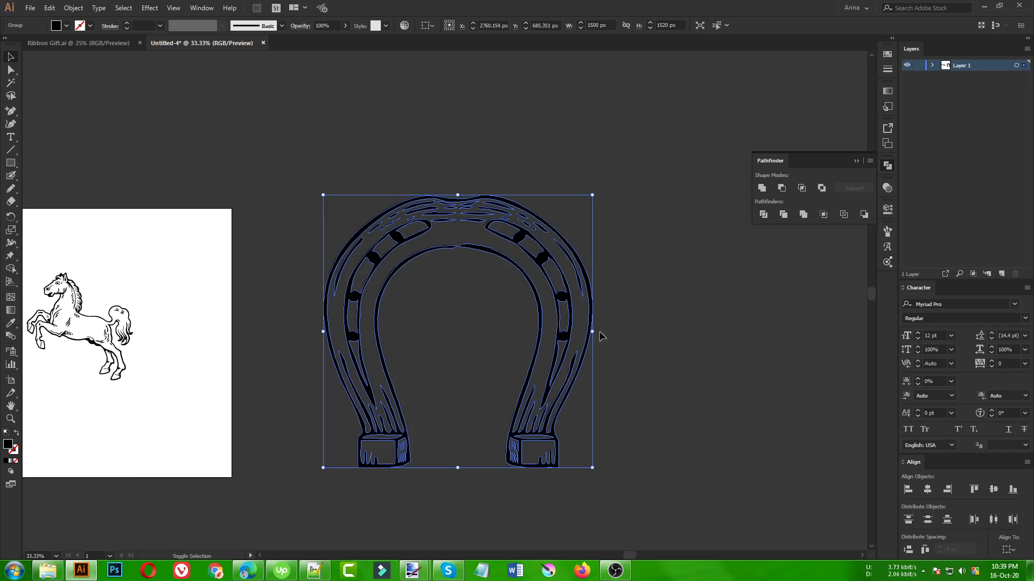
Step: Rotate the expanded horseshoe 180° so its ends point up, and move the T-shirt reference farther away from the artboard
{"action": "left_click_drag", "start_coordinate": [596, 330], "coordinate": [412, 339]}
{"action": "left_click", "coordinate": [775, 389]}
{"action": "key", "text": "ctrl+minus"}
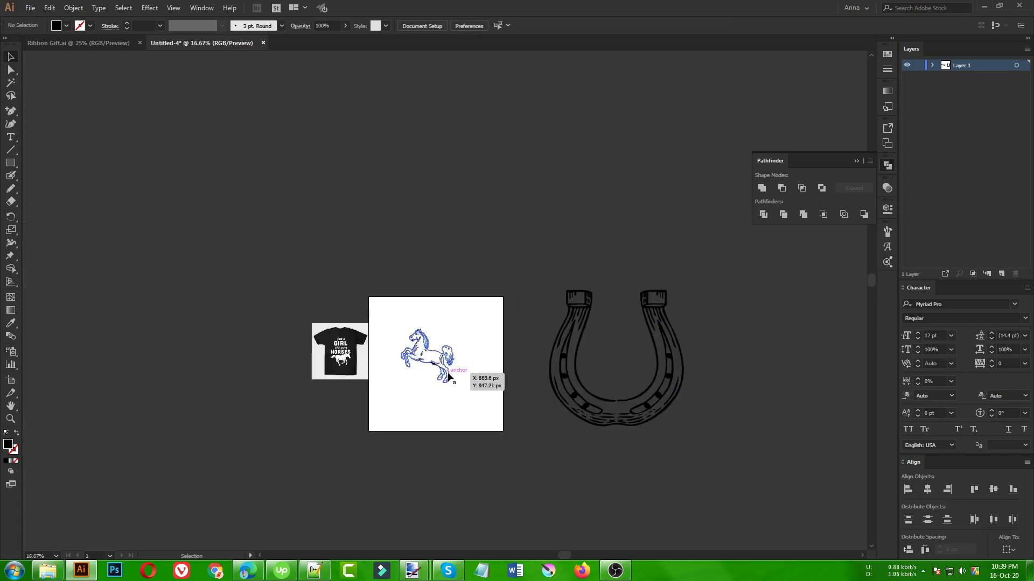
{"action": "left_click_drag", "start_coordinate": [340, 352], "coordinate": [242, 351]}
Step: Scale the horseshoe down to about 358 × 362 px and place it over the front half of the horse
{"action": "left_click", "coordinate": [671, 382]}
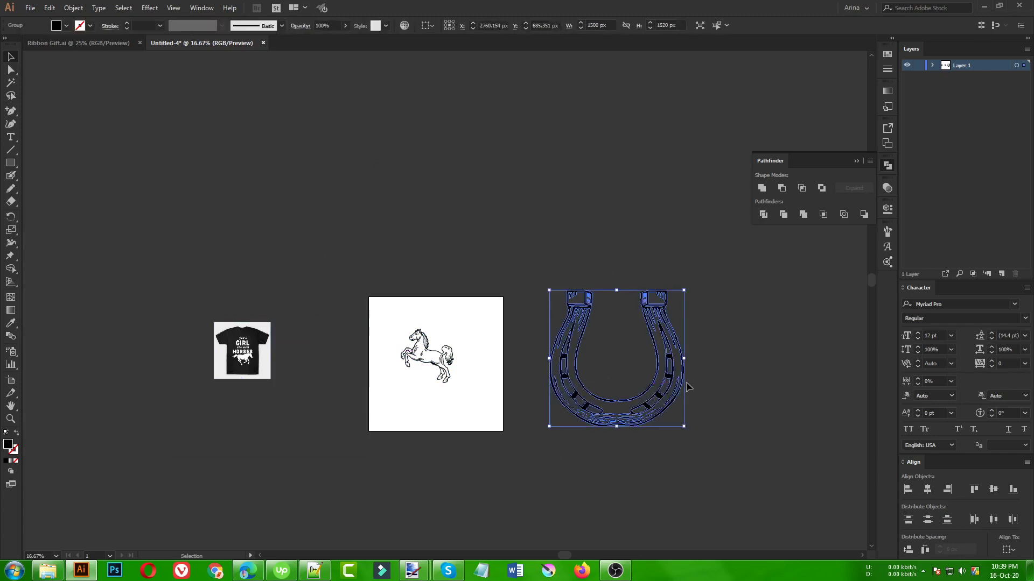
{"action": "left_click_drag", "start_coordinate": [685, 359], "coordinate": [438, 372]}
{"action": "scroll", "coordinate": [438, 372], "scroll_direction": "up", "scroll_amount": 3}
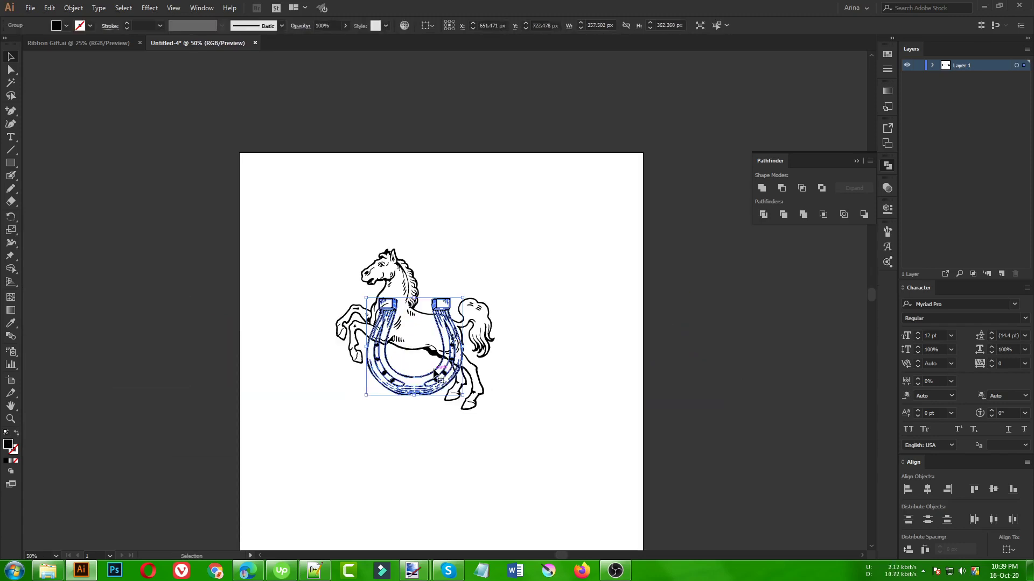
{"action": "scroll", "coordinate": [439, 371], "scroll_direction": "up", "scroll_amount": 1}
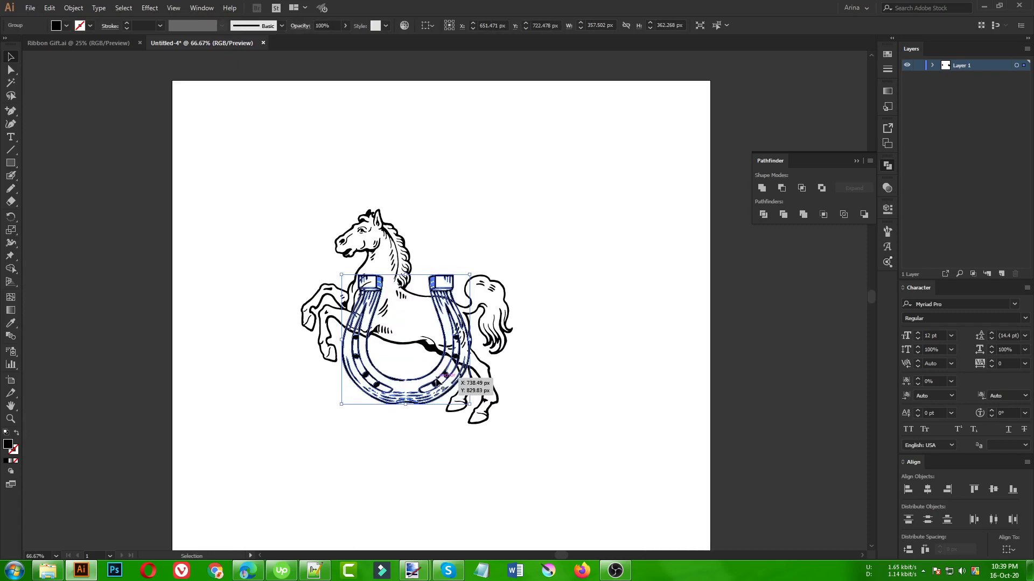
{"action": "left_click_drag", "start_coordinate": [436, 385], "coordinate": [408, 369]}
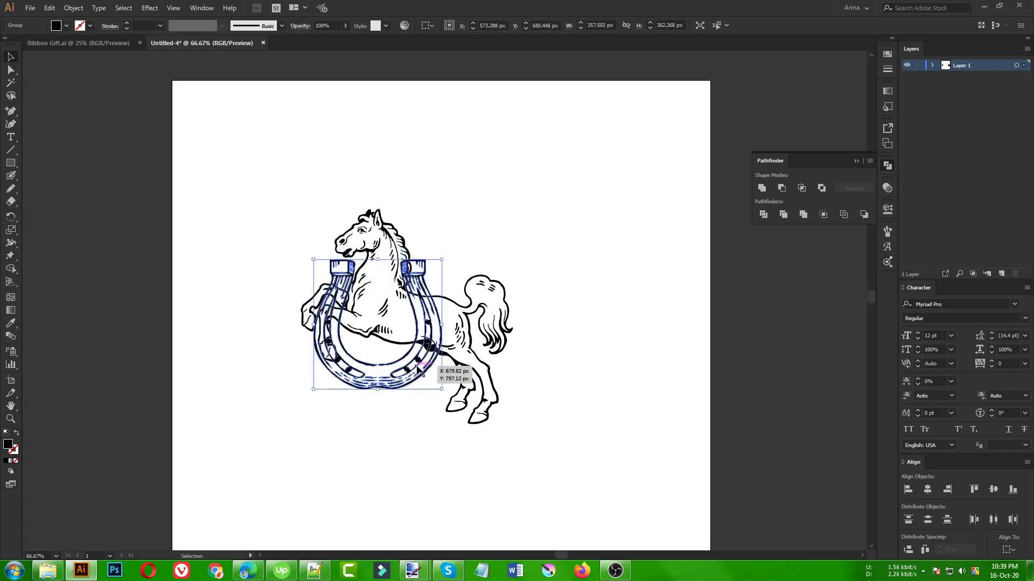
Step: Move the horseshoe off the horse to the empty artboard area behind the horse's tail
{"action": "scroll", "coordinate": [418, 368], "scroll_direction": "down", "scroll_amount": 1}
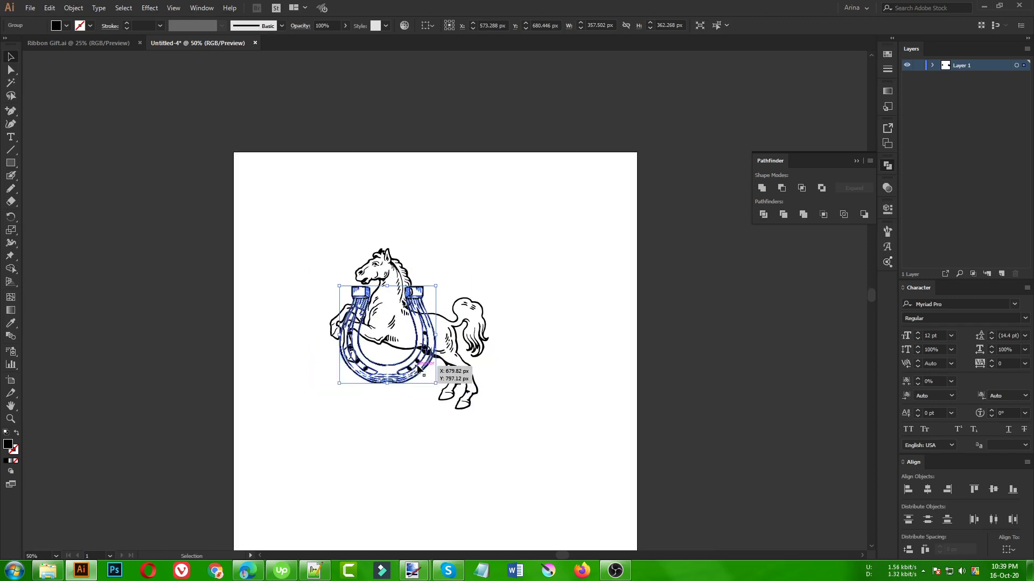
{"action": "left_click_drag", "start_coordinate": [419, 369], "coordinate": [596, 347]}
{"action": "left_click", "coordinate": [611, 428]}
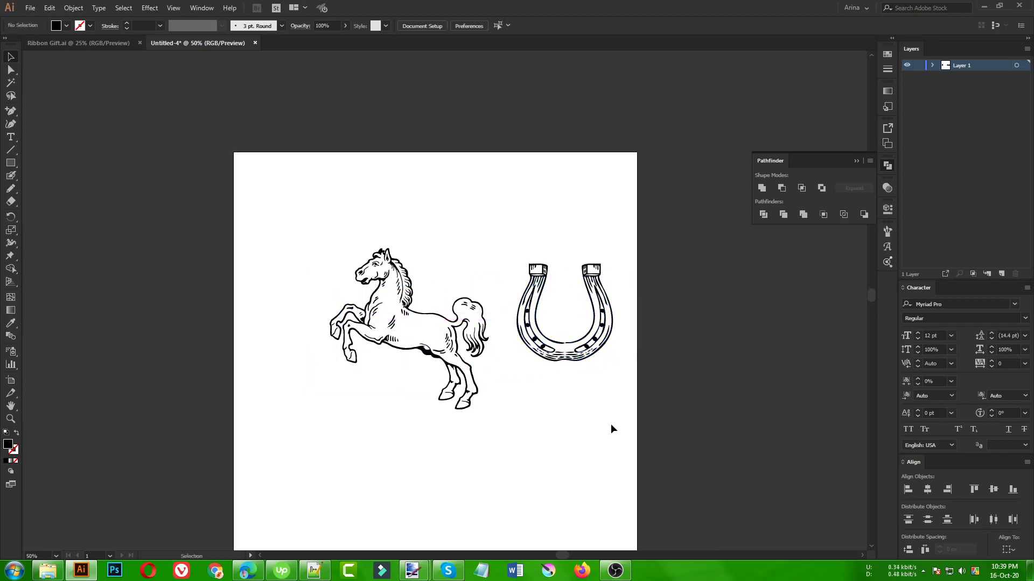
{"action": "scroll", "coordinate": [519, 412], "scroll_direction": "down", "scroll_amount": 1}
{"action": "scroll", "coordinate": [583, 408], "scroll_direction": "up", "scroll_amount": 1}
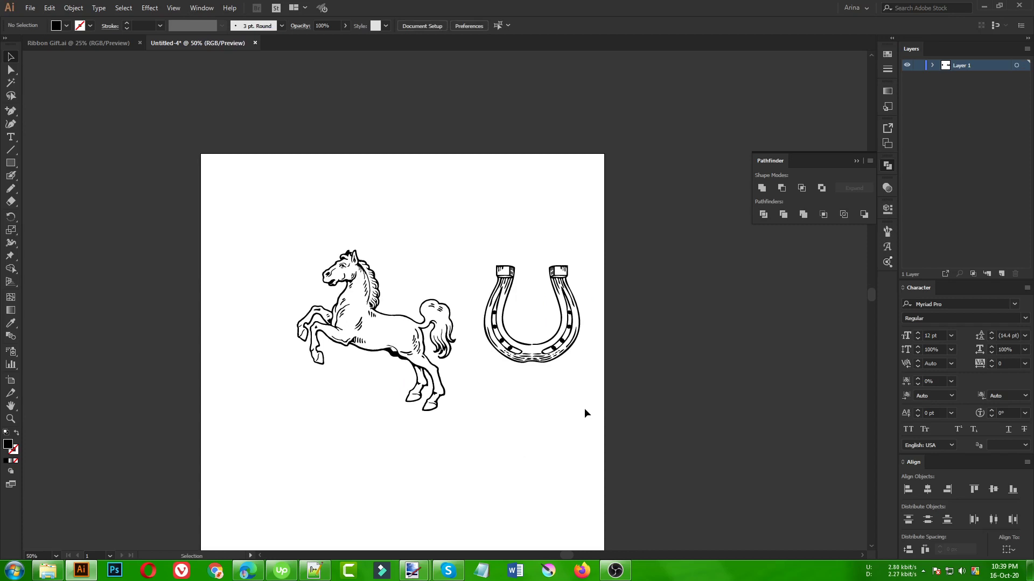
{"action": "scroll", "coordinate": [528, 363], "scroll_direction": "down", "scroll_amount": 1}
Step: Move the T-shirt reference image back so it overlaps the artboard's left edge beside the horse
{"action": "left_click_drag", "start_coordinate": [576, 449], "coordinate": [342, 280]}
{"action": "left_click_drag", "start_coordinate": [98, 311], "coordinate": [321, 291]}
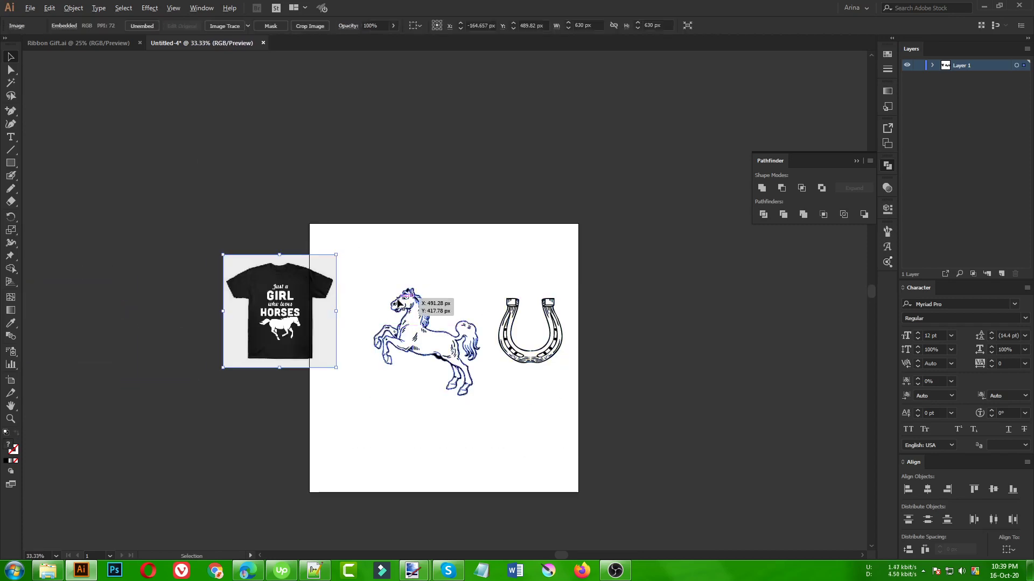
{"action": "scroll", "coordinate": [398, 288], "scroll_direction": "up", "scroll_amount": 1}
{"action": "scroll", "coordinate": [307, 328], "scroll_direction": "up", "scroll_amount": 1}
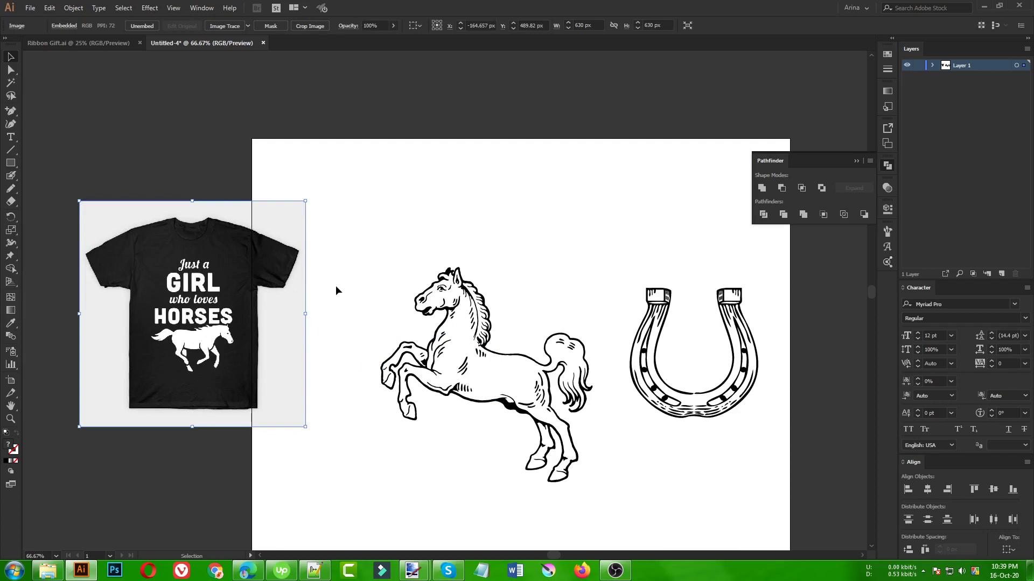
Step: Add the text "Just a / Girl / who loves / horses" on four lines in the artboard's upper-left area
{"action": "left_click", "coordinate": [335, 290]}
{"action": "left_click", "coordinate": [10, 139]}
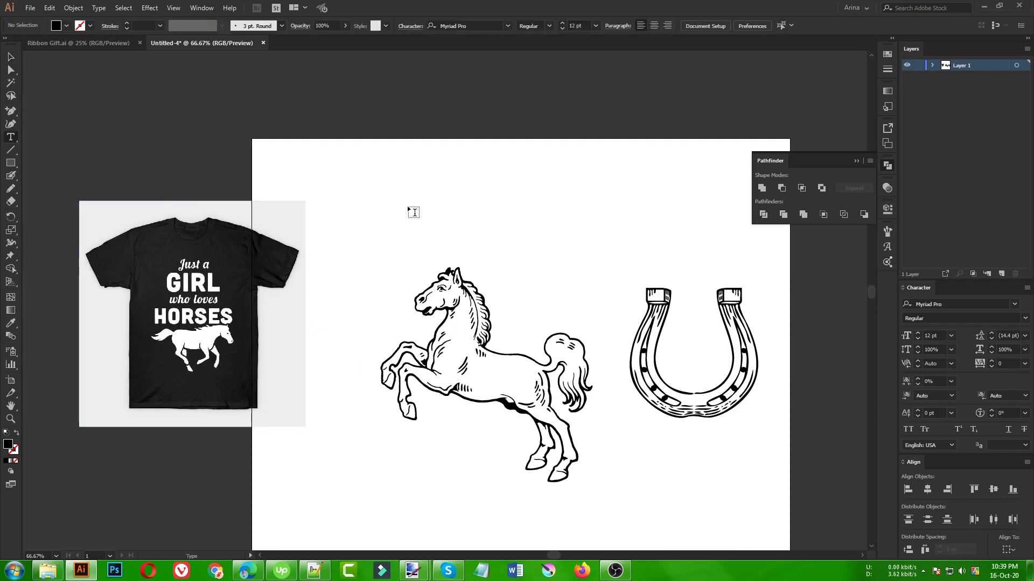
{"action": "left_click", "coordinate": [347, 199]}
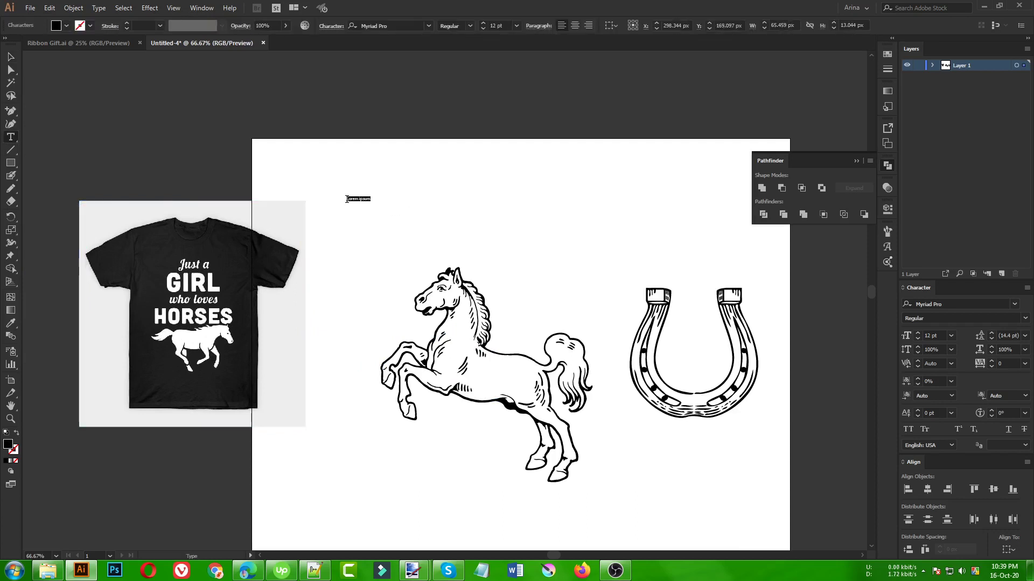
{"action": "type", "text": "Just a"}
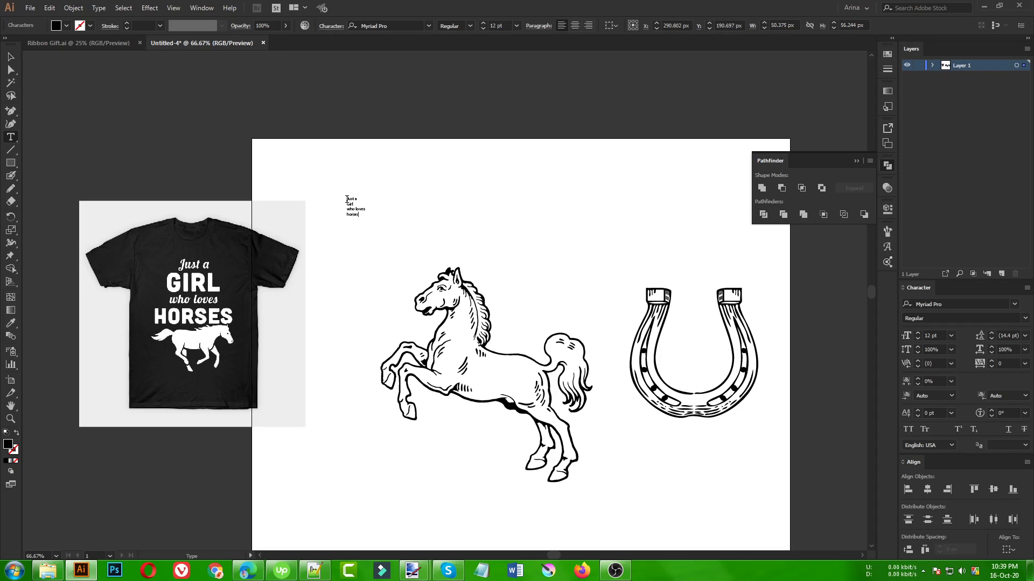
{"action": "left_click", "coordinate": [11, 56]}
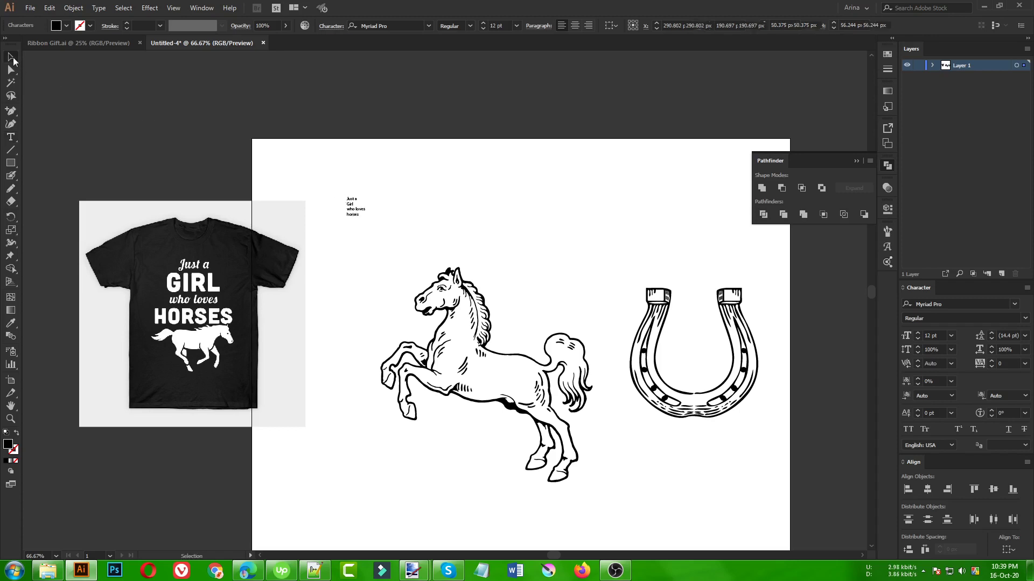
Step: Enlarge the four-line text to about 84.59 pt and move the T-shirt reference left, clear of the artboard
{"action": "left_click_drag", "start_coordinate": [358, 219], "coordinate": [367, 340]}
{"action": "left_click_drag", "start_coordinate": [273, 311], "coordinate": [194, 312]}
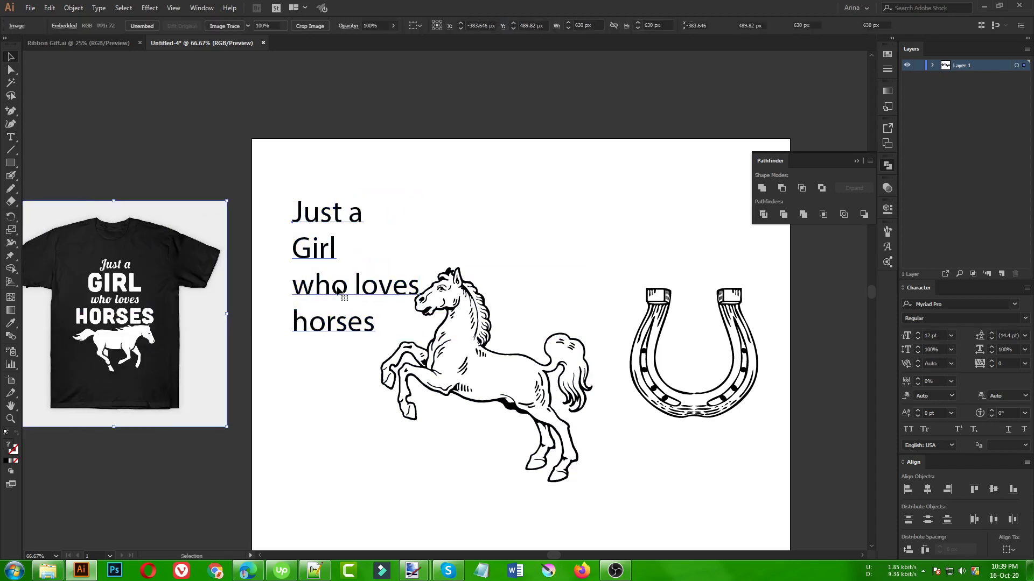
Step: Run the script that splits the selected four-line text into a separate text object for each line
{"action": "left_click", "coordinate": [338, 289]}
{"action": "left_click", "coordinate": [30, 8]}
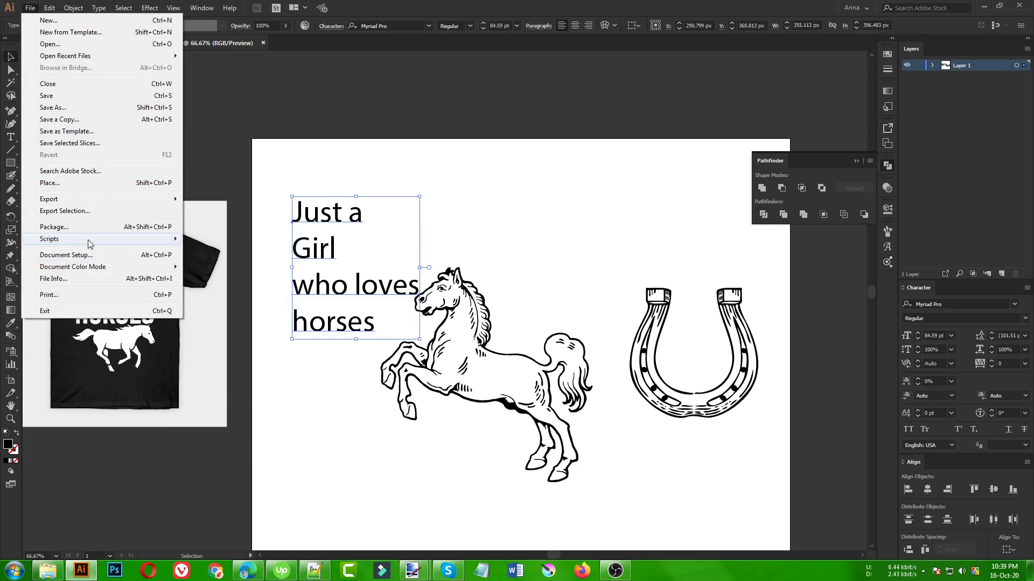
{"action": "mouse_move", "coordinate": [108, 240]}
{"action": "left_click", "coordinate": [216, 238]}
Step: Select all four text lines and move them off the artboard, above the T-shirt reference
{"action": "left_click_drag", "start_coordinate": [351, 162], "coordinate": [288, 353]}
{"action": "scroll", "coordinate": [308, 335], "scroll_direction": "down", "scroll_amount": 1}
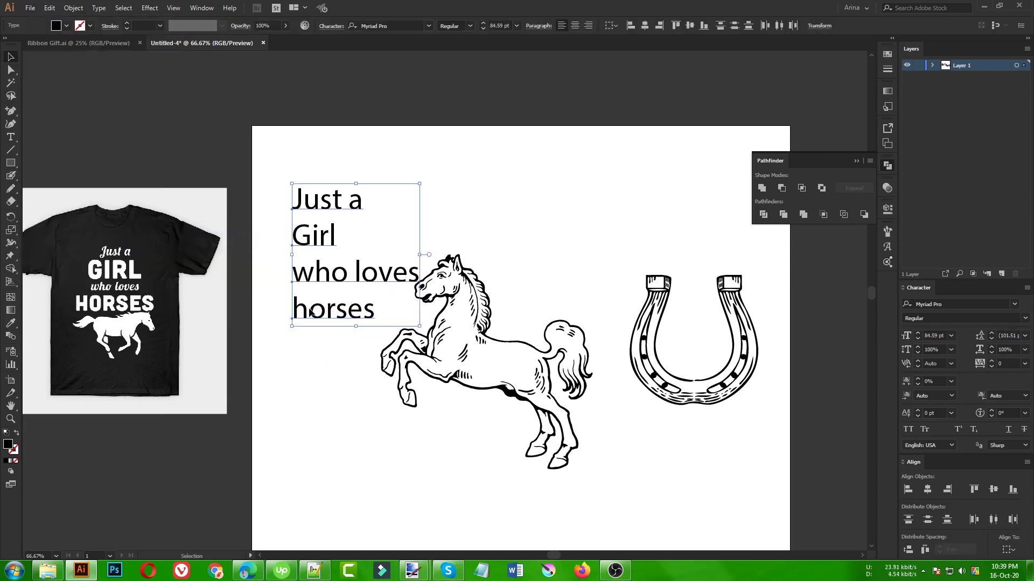
{"action": "key", "text": "ctrl+minus"}
{"action": "left_click_drag", "start_coordinate": [326, 310], "coordinate": [159, 199]}
Step: Move the horse slightly up and right, and place the horseshoe below the horse's front legs
{"action": "left_click_drag", "start_coordinate": [468, 349], "coordinate": [498, 312]}
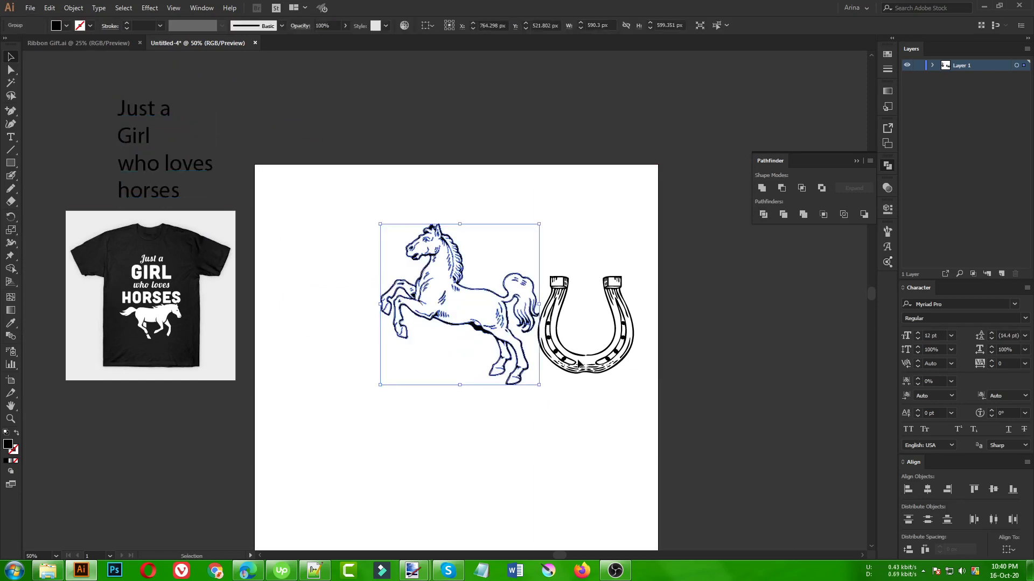
{"action": "left_click_drag", "start_coordinate": [578, 369], "coordinate": [275, 425]}
Step: Erase the right half of the horseshoe with the Eraser tool, cutting straight down its centre
{"action": "key", "text": "ctrl+plus"}
{"action": "left_click", "coordinate": [330, 388]}
{"action": "scroll", "coordinate": [274, 424], "scroll_direction": "up", "scroll_amount": 1}
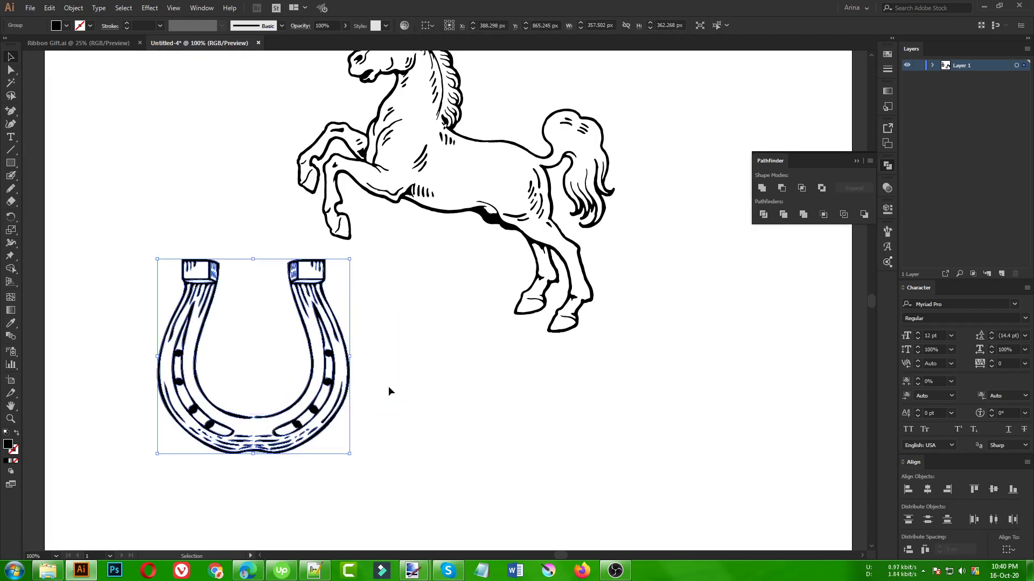
{"action": "key", "text": "shift+e"}
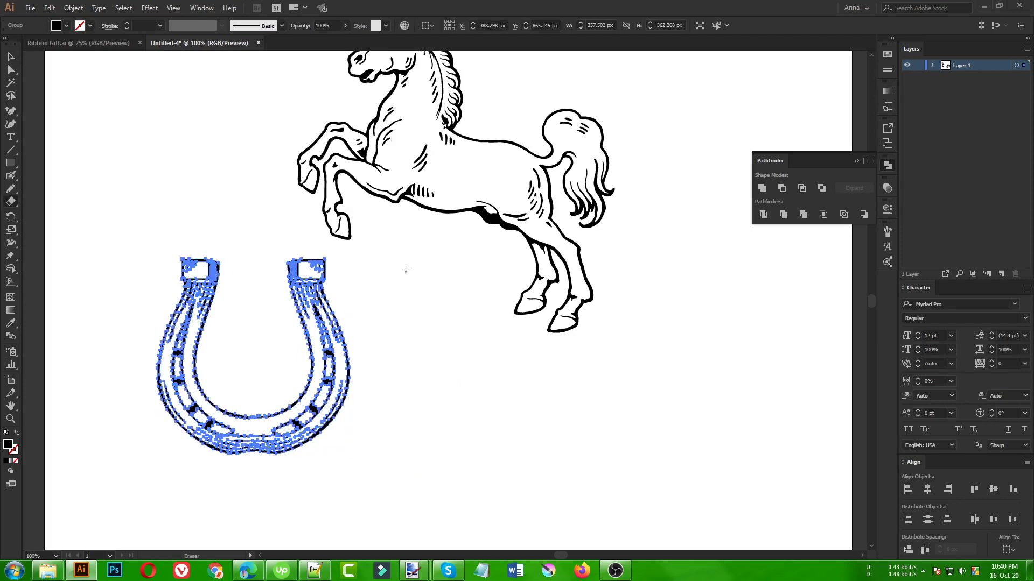
{"action": "mouse_move", "coordinate": [370, 291]}
{"action": "left_mouse_down"}
{"action": "mouse_move", "coordinate": [274, 521]}
{"action": "mouse_move", "coordinate": [248, 536]}
{"action": "left_mouse_up"}
{"action": "key", "text": "v"}
{"action": "left_click", "coordinate": [337, 449]}
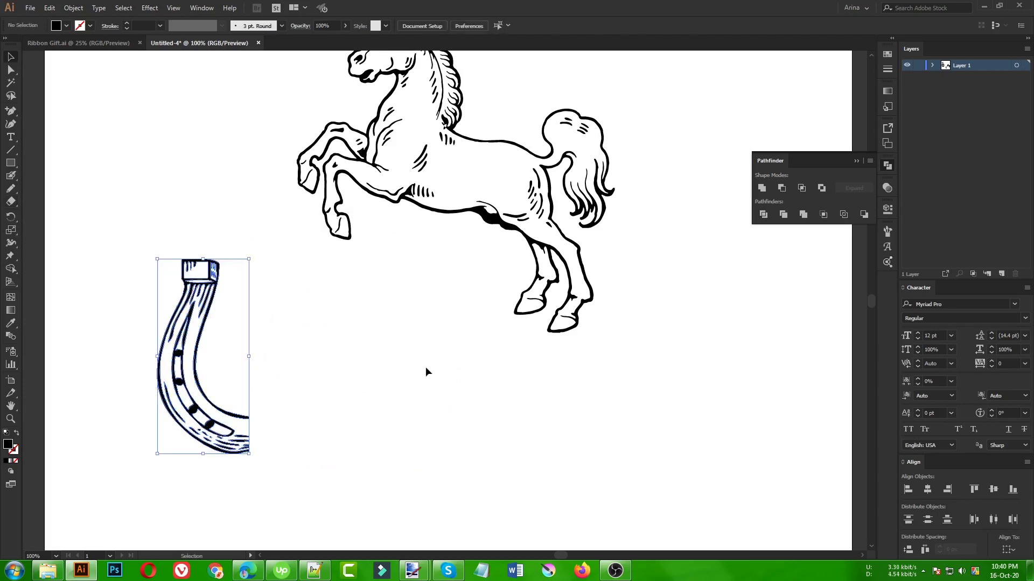
Step: Duplicate the remaining left horseshoe half to its right and reflect the copy across the vertical axis
{"action": "scroll", "coordinate": [296, 397], "scroll_direction": "down", "scroll_amount": 1}
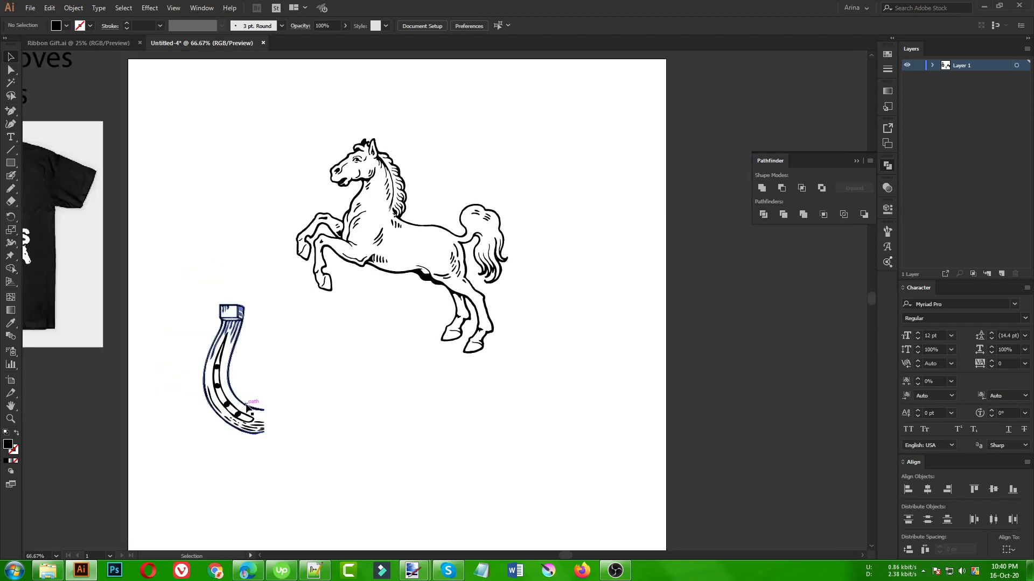
{"action": "left_click_drag", "start_coordinate": [249, 409], "coordinate": [388, 368]}
{"action": "right_click", "coordinate": [388, 368]}
{"action": "mouse_move", "coordinate": [426, 474]}
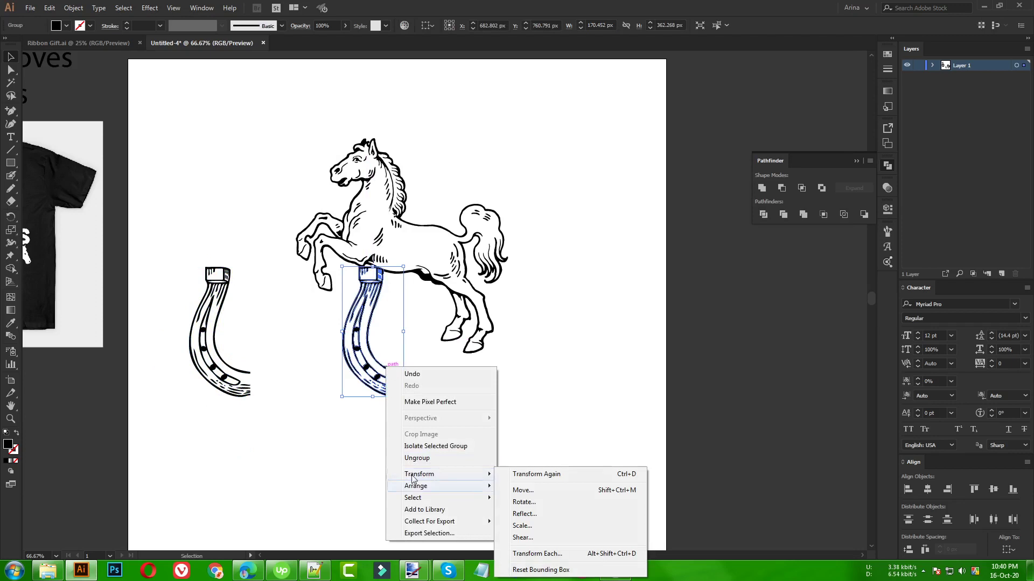
{"action": "left_click", "coordinate": [520, 514]}
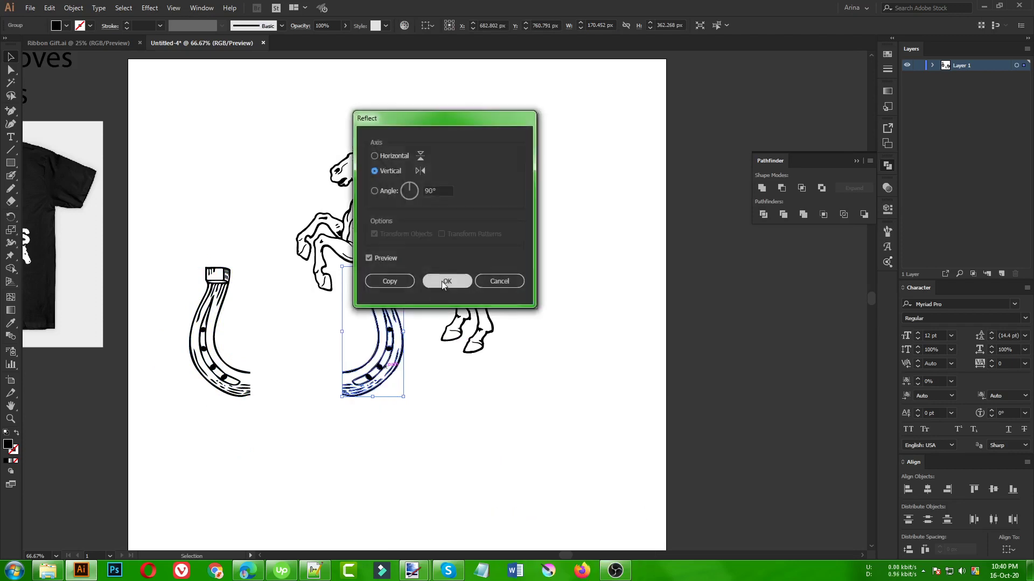
{"action": "left_click", "coordinate": [444, 281]}
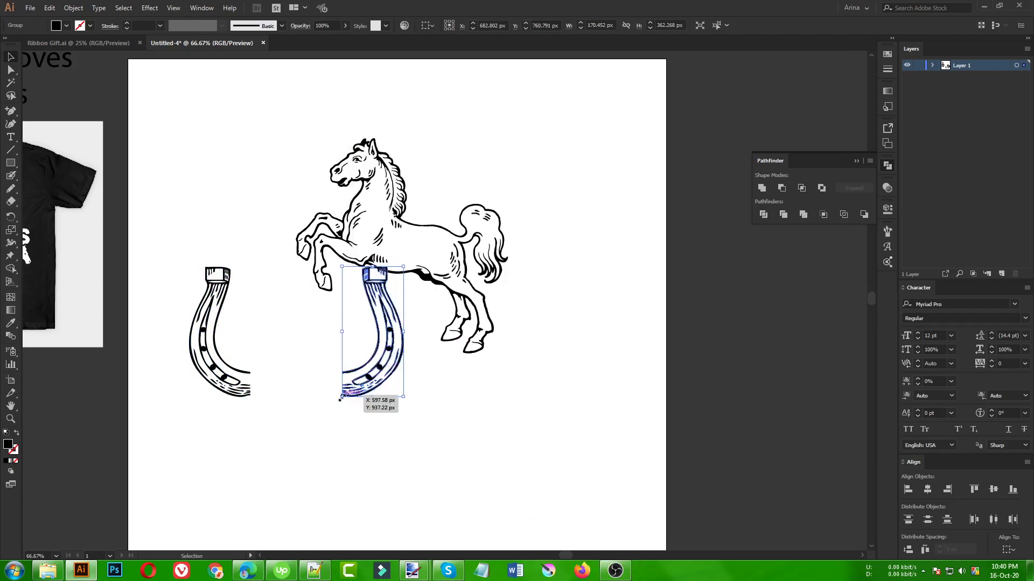
Step: Shift the mirrored horseshoe half about 130 px left toward the original half, leaving a gap between them
{"action": "key", "text": "shift+Left"}
{"action": "key", "text": "shift+Left"}
{"action": "key", "text": "shift+Left"}
{"action": "key", "text": "shift+Left"}
{"action": "key", "text": "shift+Left"}
{"action": "key", "text": "shift+Left"}
{"action": "key", "text": "shift+Left"}
{"action": "key", "text": "shift+Left"}
{"action": "key", "text": "shift+Left"}
{"action": "key", "text": "shift+Left"}
{"action": "key", "text": "shift+Left"}
{"action": "key", "text": "shift+Left"}
{"action": "key", "text": "shift+Left"}
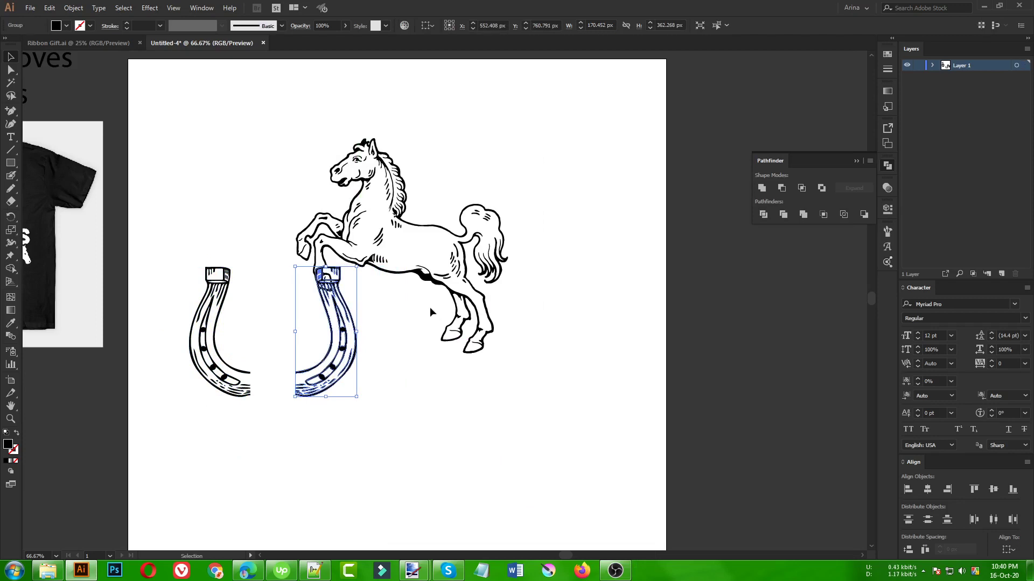
Step: Move the horse down onto the two horseshoe halves so it overlaps both of them
{"action": "left_click", "coordinate": [435, 285]}
{"action": "left_click_drag", "start_coordinate": [435, 285], "coordinate": [318, 384]}
{"action": "key", "text": "ctrl+plus"}
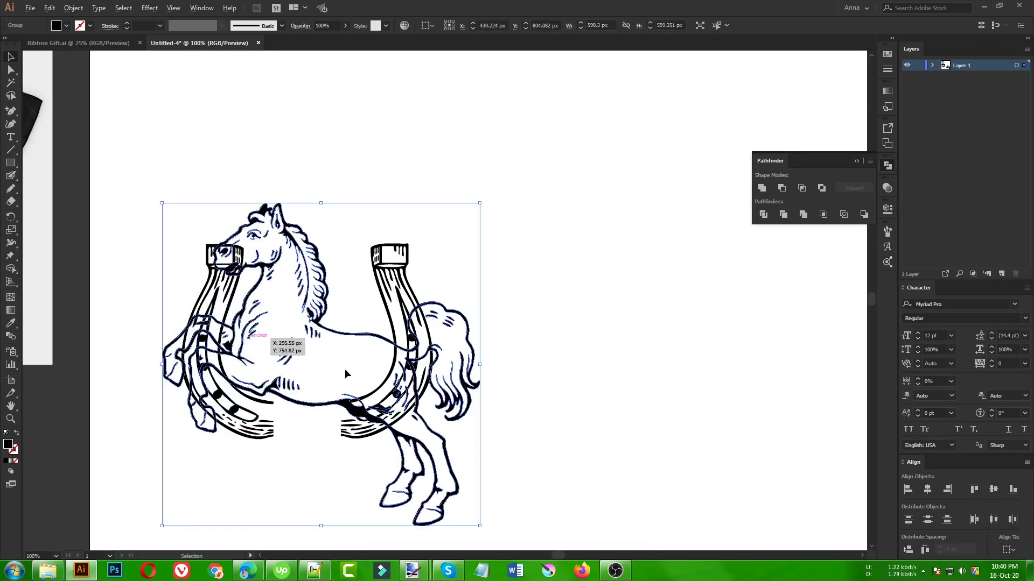
Step: Scale the horse to about 454 × 461 px and centre it between the two horseshoe halves
{"action": "left_click_drag", "start_coordinate": [480, 364], "coordinate": [419, 366]}
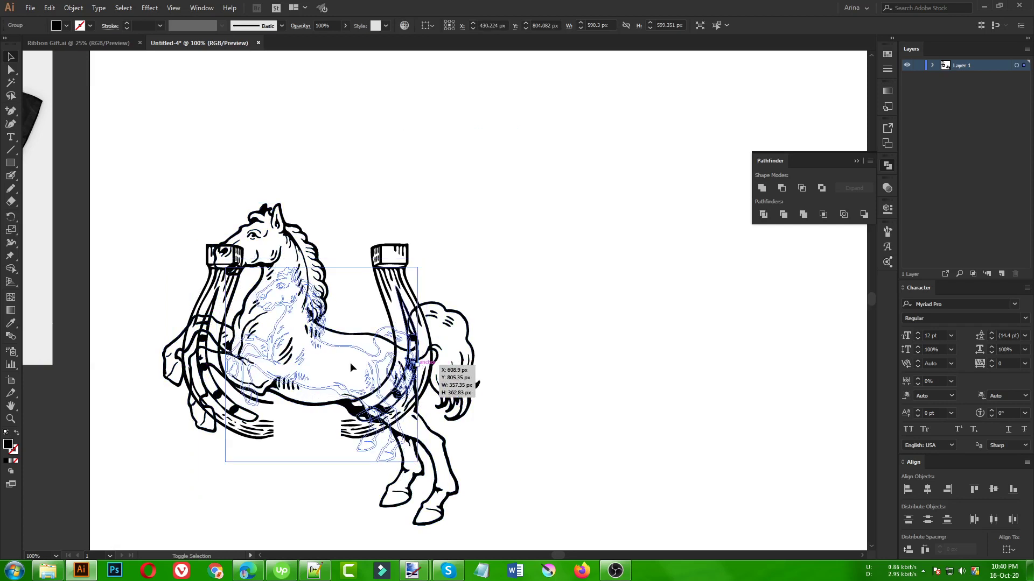
{"action": "left_click_drag", "start_coordinate": [350, 368], "coordinate": [288, 373]}
{"action": "left_click_drag", "start_coordinate": [398, 342], "coordinate": [450, 358]}
{"action": "left_click_drag", "start_coordinate": [354, 377], "coordinate": [327, 379]}
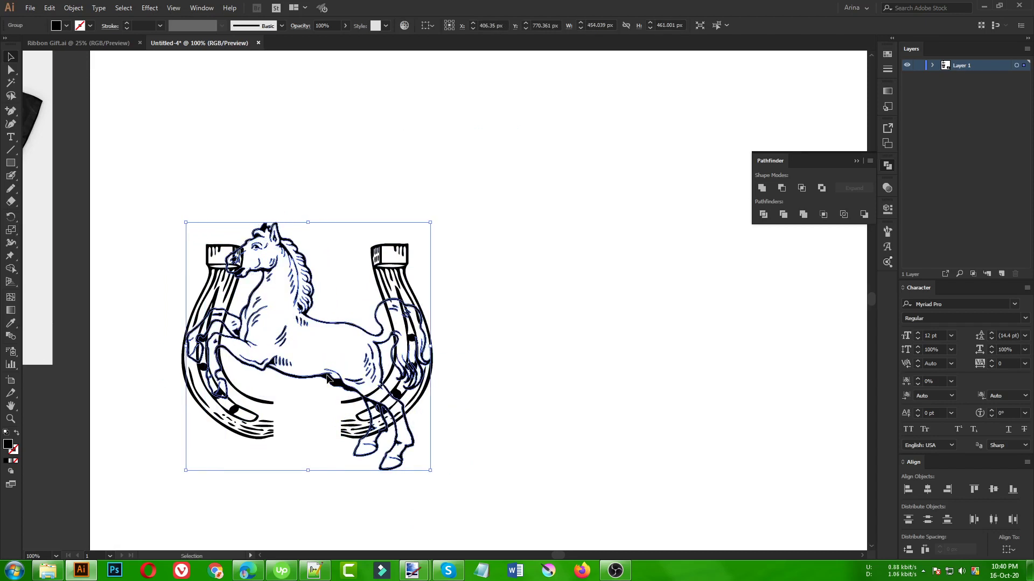
{"action": "left_click", "coordinate": [310, 400]}
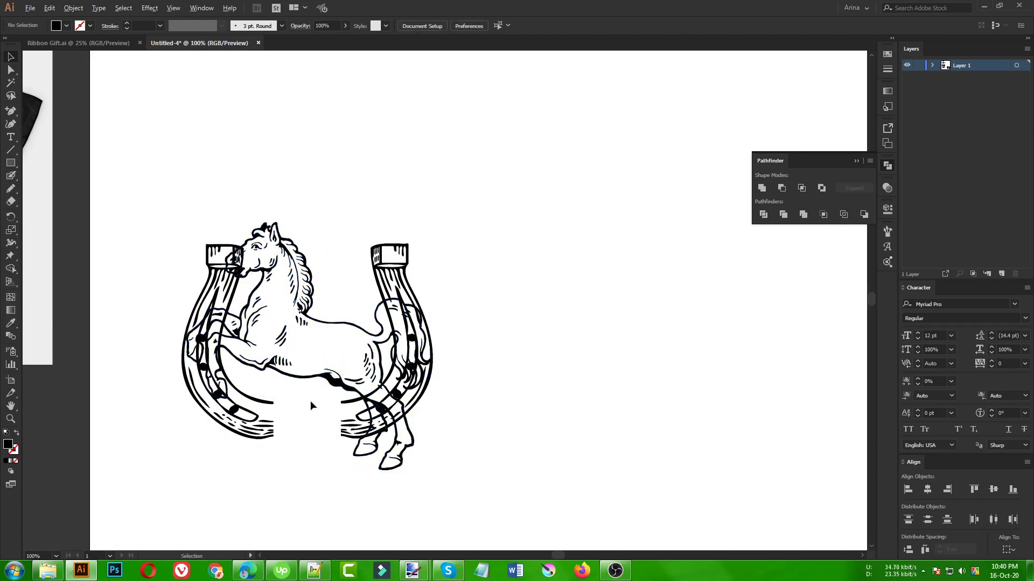
Step: Enlarge the horse from its centre to about 541 × 550 px so it extends past both horseshoe halves
{"action": "scroll", "coordinate": [310, 401], "scroll_direction": "down", "scroll_amount": 1}
{"action": "scroll", "coordinate": [293, 430], "scroll_direction": "up", "scroll_amount": 1}
{"action": "scroll", "coordinate": [321, 365], "scroll_direction": "up", "scroll_amount": 1}
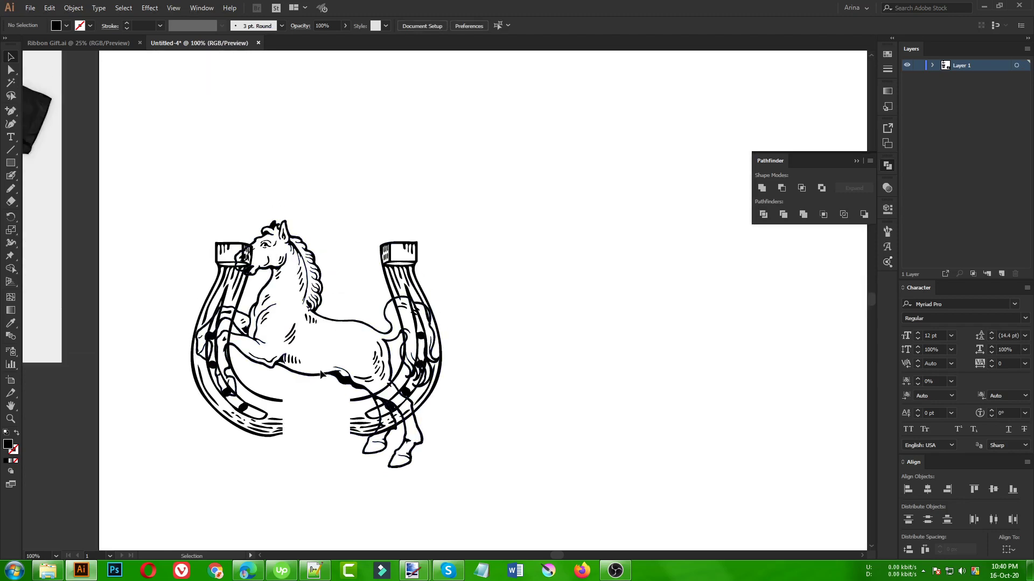
{"action": "left_click", "coordinate": [323, 372]}
{"action": "left_click_drag", "start_coordinate": [443, 346], "coordinate": [463, 347]}
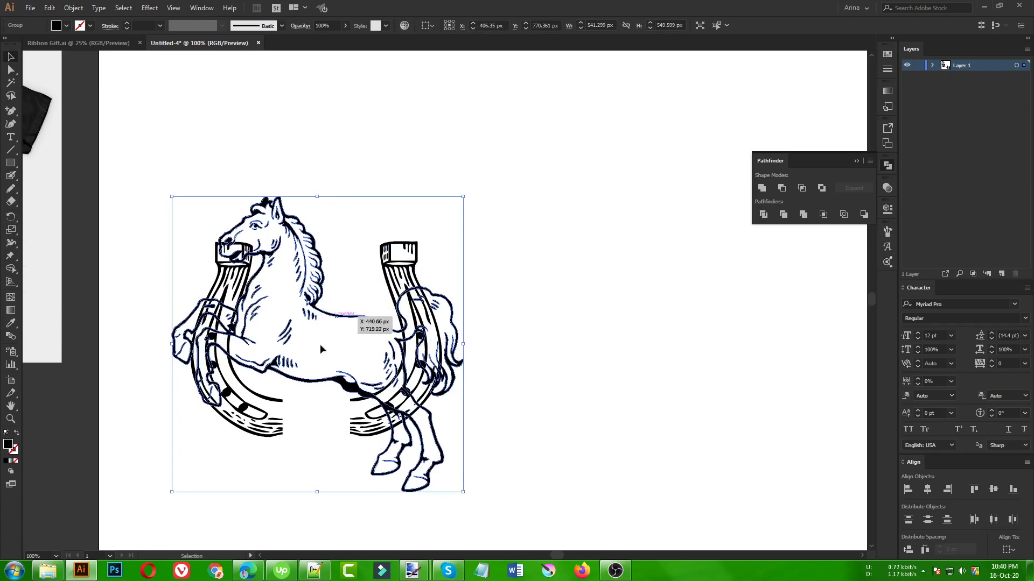
Step: Group the two horseshoe halves and align the horse and the horseshoe group on their horizontal centres
{"action": "left_click", "coordinate": [270, 415]}
{"action": "left_click", "coordinate": [377, 431], "text": "shift"}
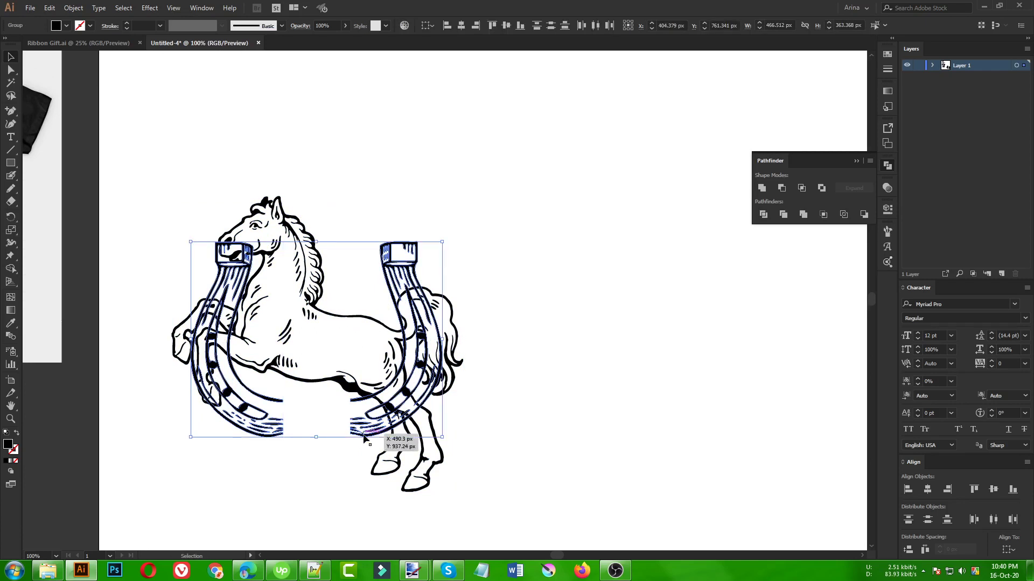
{"action": "key", "text": "a"}
{"action": "key", "text": "v"}
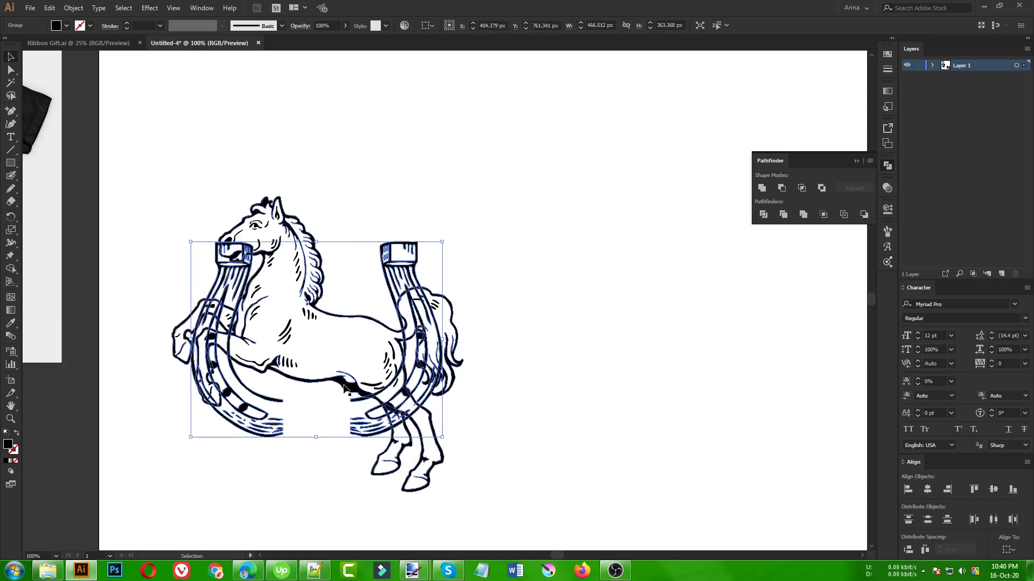
{"action": "left_click", "coordinate": [383, 438]}
{"action": "left_click", "coordinate": [463, 28]}
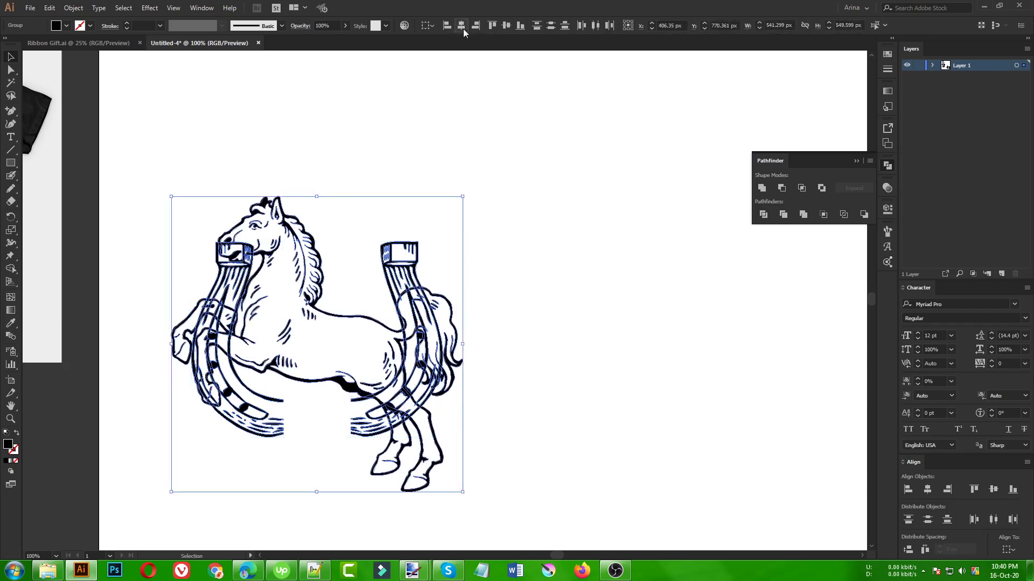
{"action": "left_click", "coordinate": [361, 152]}
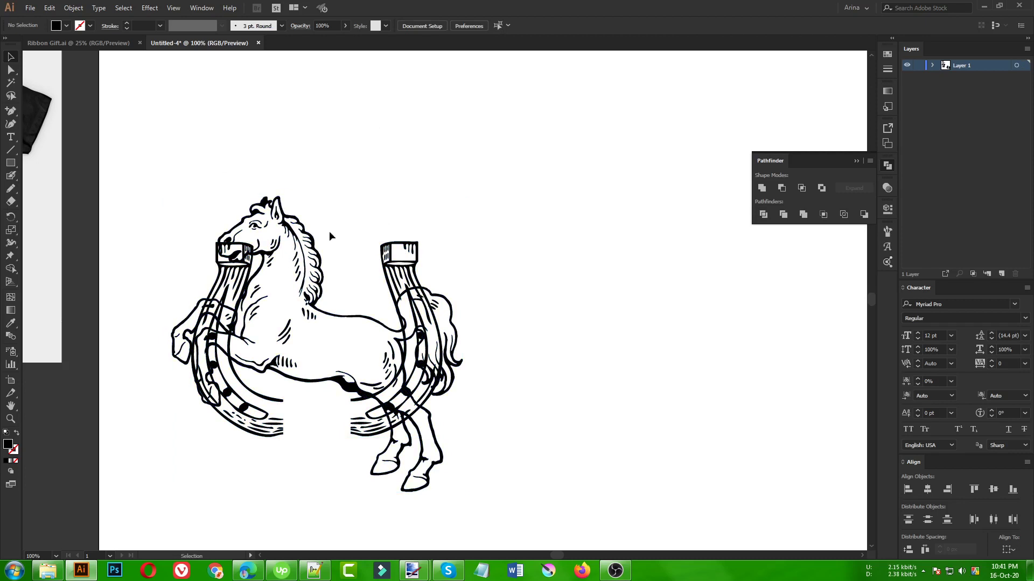
Step: Move the horse up about 74 px so its head and neck rise above the ends of the horseshoe
{"action": "scroll", "coordinate": [330, 231], "scroll_direction": "down", "scroll_amount": 3}
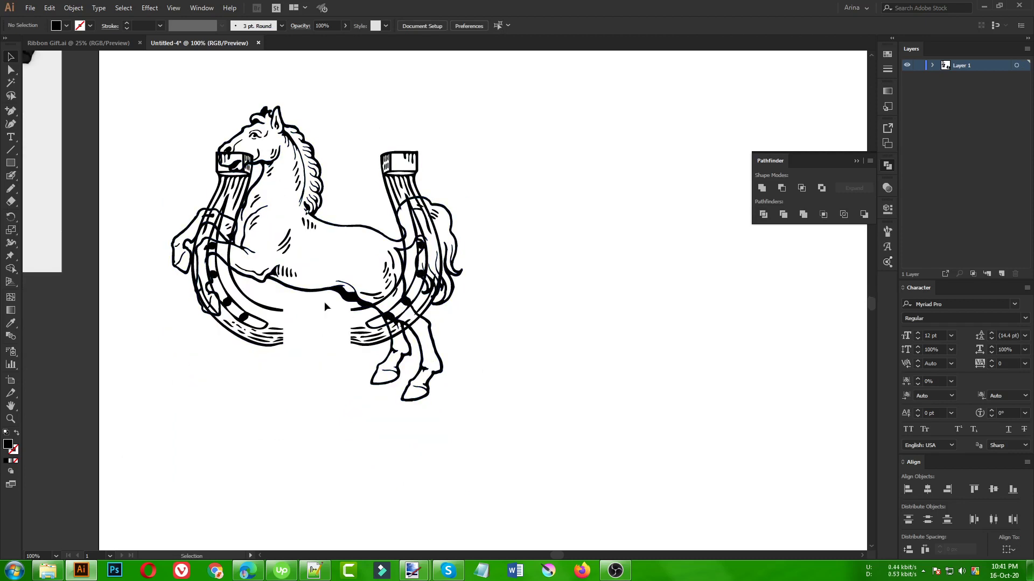
{"action": "left_click", "coordinate": [345, 294]}
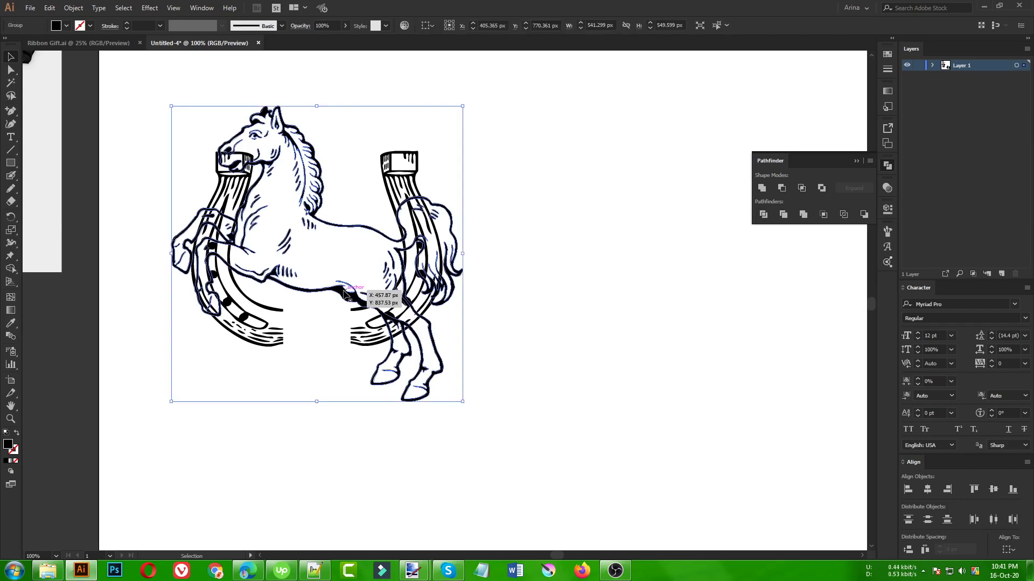
{"action": "key", "text": "shift+Up"}
{"action": "key", "text": "shift+Up"}
{"action": "key", "text": "shift+Up"}
{"action": "key", "text": "shift+Up"}
{"action": "key", "text": "shift+Up"}
{"action": "key", "text": "shift+Up"}
{"action": "key", "text": "shift+Up"}
{"action": "key", "text": "shift+Up"}
{"action": "key", "text": "shift+Up"}
{"action": "key", "text": "shift+Up"}
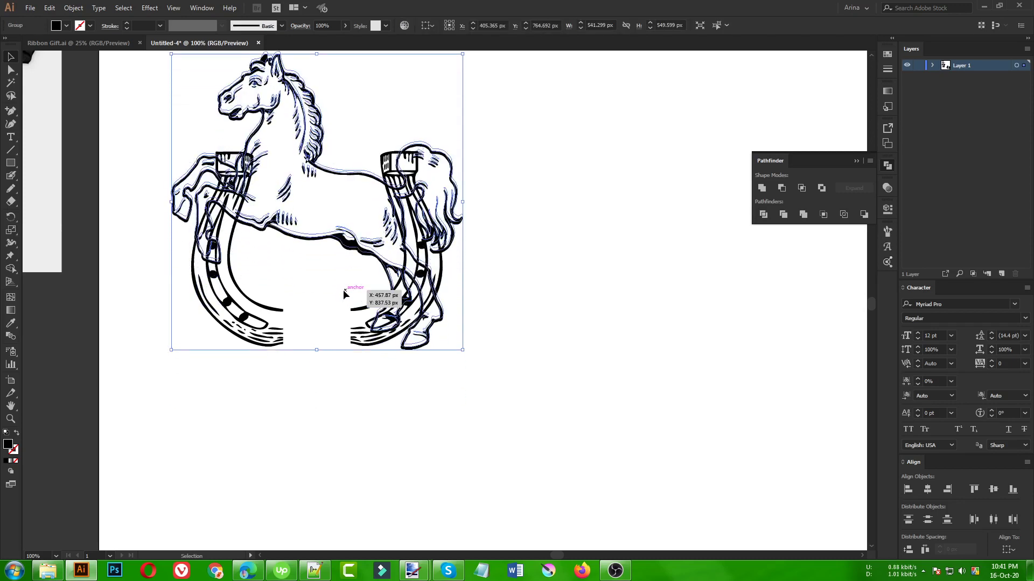
{"action": "key", "text": "shift+Down"}
{"action": "key", "text": "shift+Down"}
{"action": "key", "text": "shift+Down"}
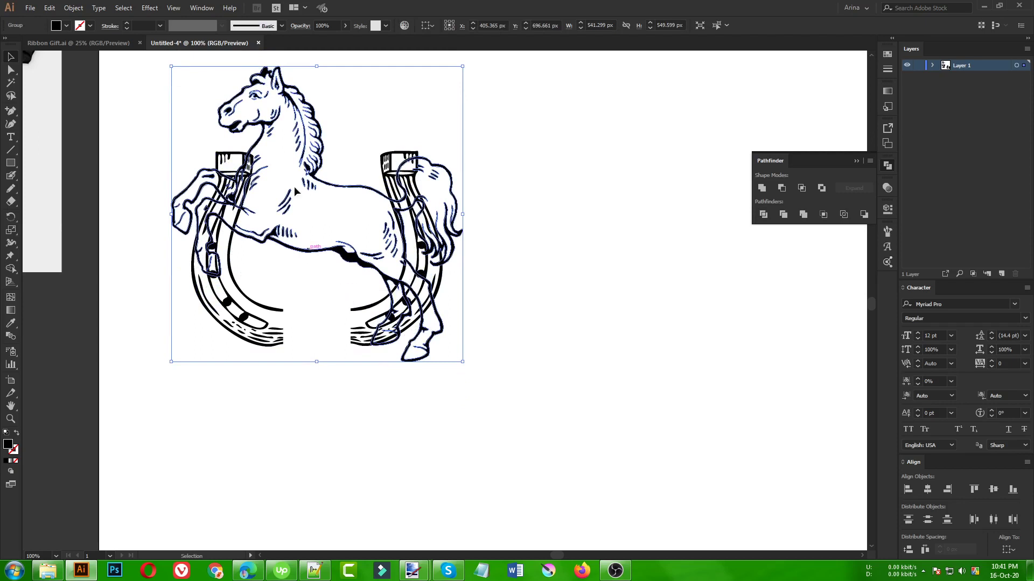
Step: Offset the paths of the horseshoe group by 4 px with miter joins
{"action": "key", "text": "ctrl+plus"}
{"action": "scroll", "coordinate": [339, 302], "scroll_direction": "up", "scroll_amount": 1}
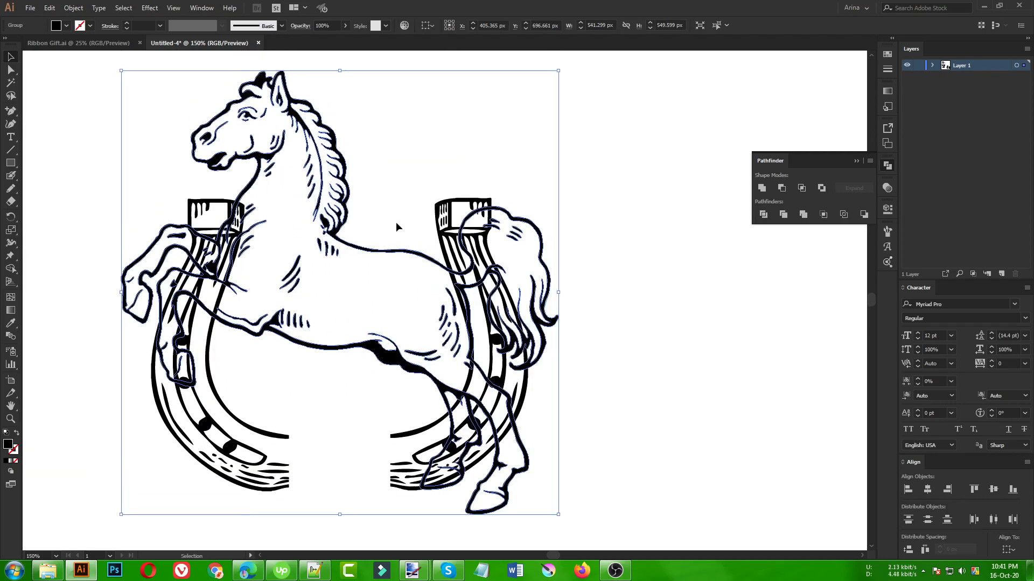
{"action": "left_click", "coordinate": [395, 221]}
{"action": "scroll", "coordinate": [345, 247], "scroll_direction": "up", "scroll_amount": 1}
{"action": "left_click", "coordinate": [345, 246]}
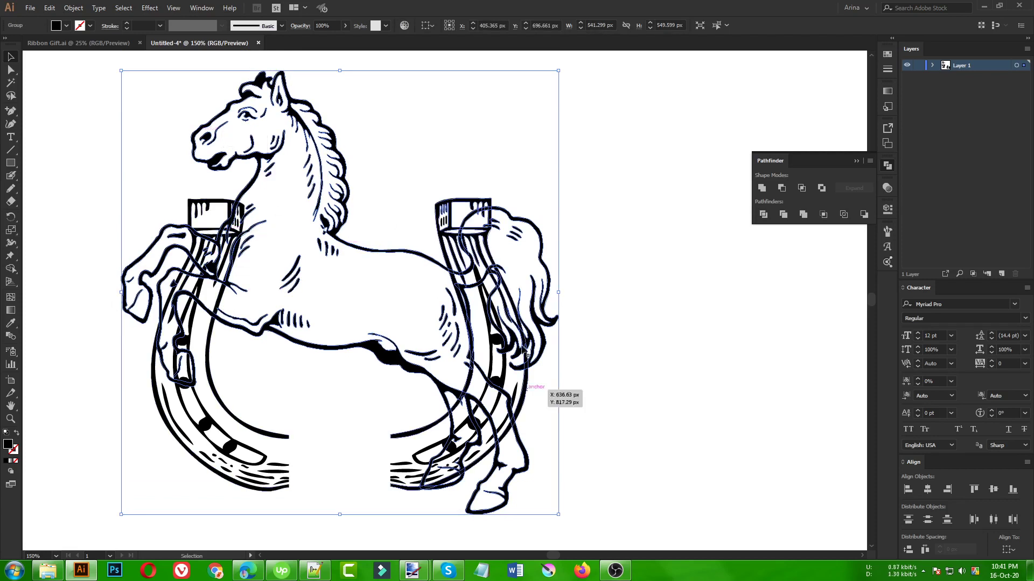
{"action": "left_click", "coordinate": [455, 265]}
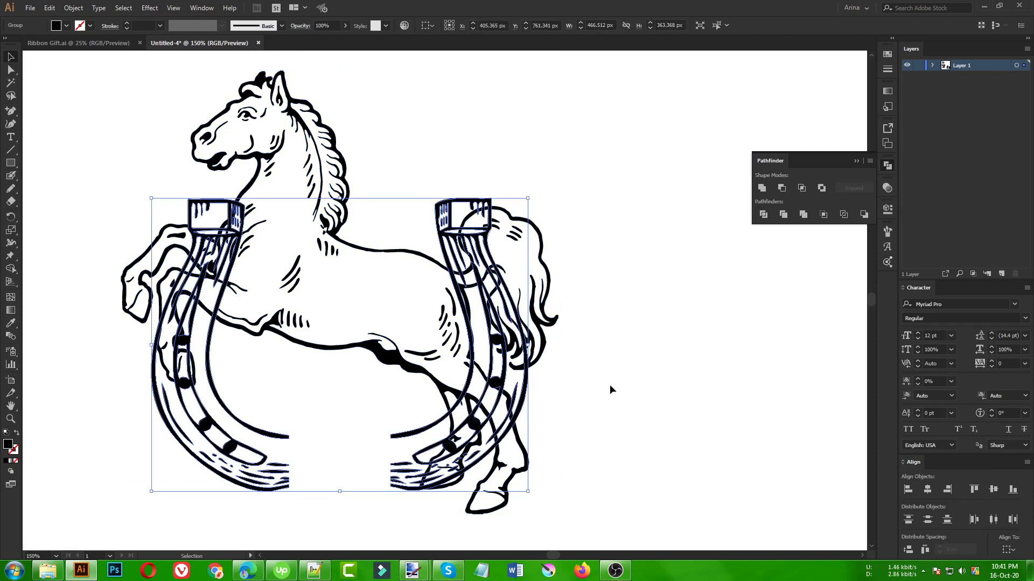
{"action": "left_click", "coordinate": [81, 9]}
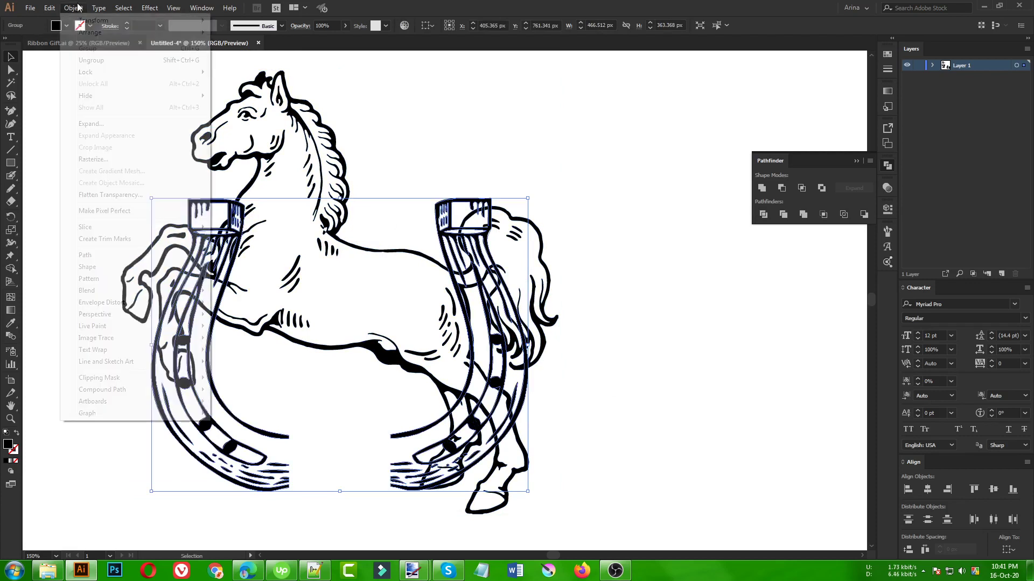
{"action": "mouse_move", "coordinate": [100, 256]}
{"action": "left_click", "coordinate": [253, 295]}
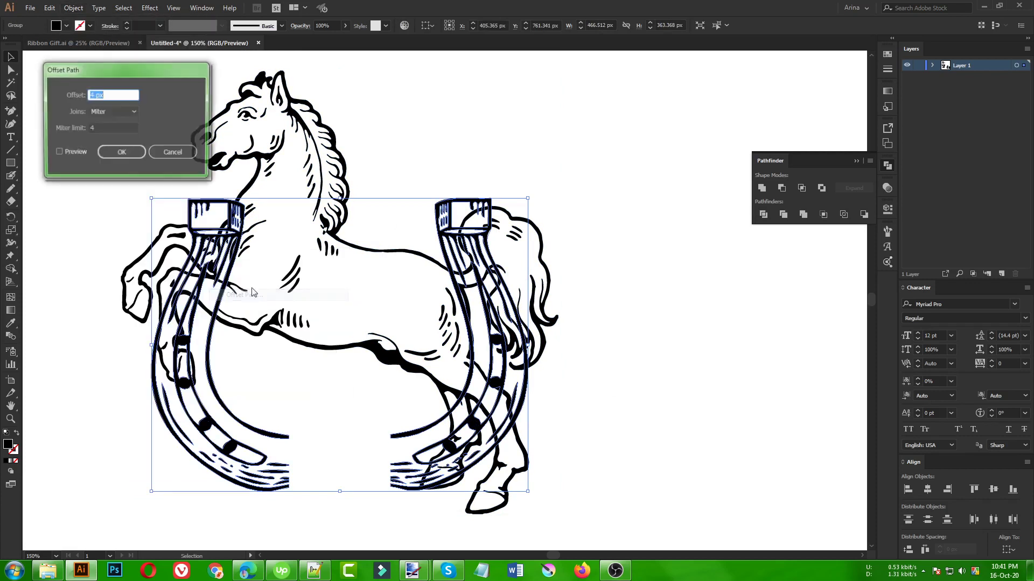
{"action": "left_click", "coordinate": [59, 152]}
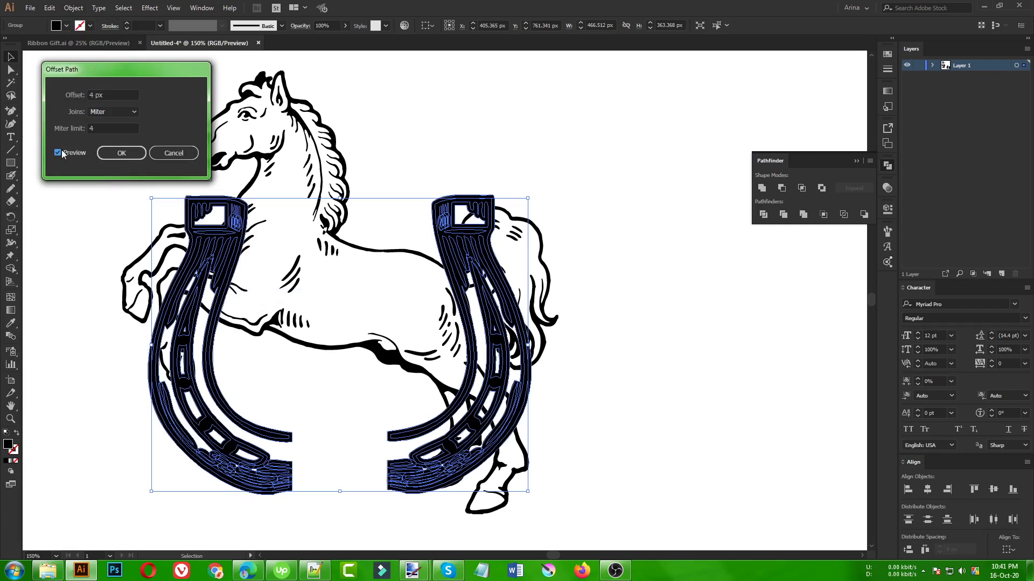
{"action": "left_click", "coordinate": [121, 154]}
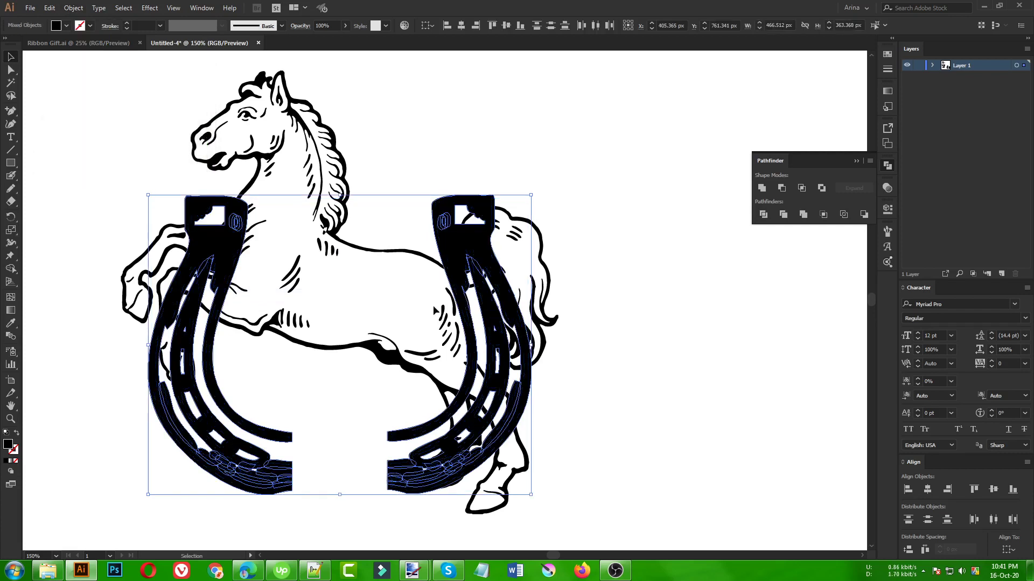
Step: Cut the horseshoe offset shapes and paste them in place into a new opacity mask on the horse with Clip turned off
{"action": "key", "text": "ctrl+z"}
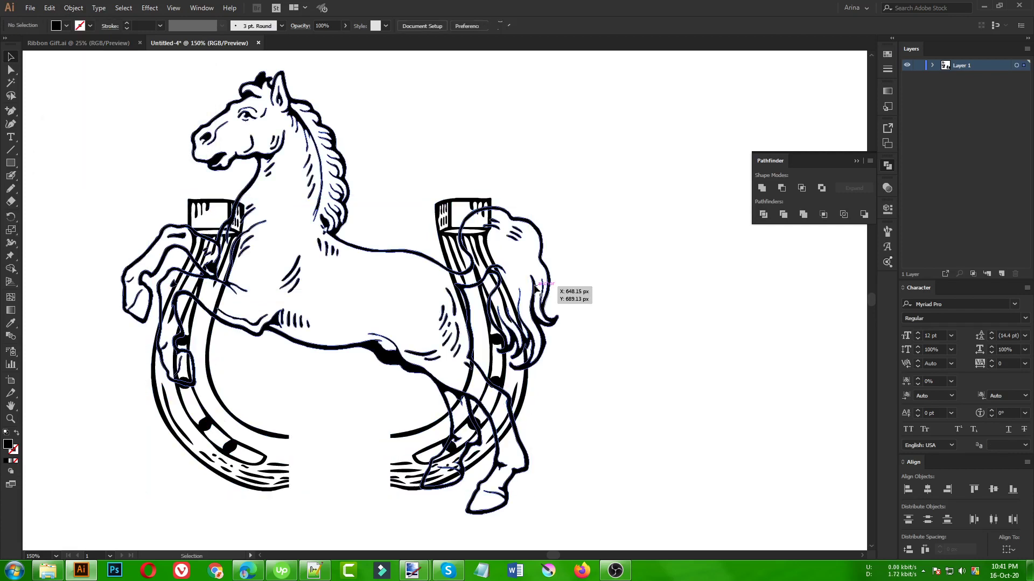
{"action": "key", "text": "v"}
{"action": "left_click", "coordinate": [538, 290]}
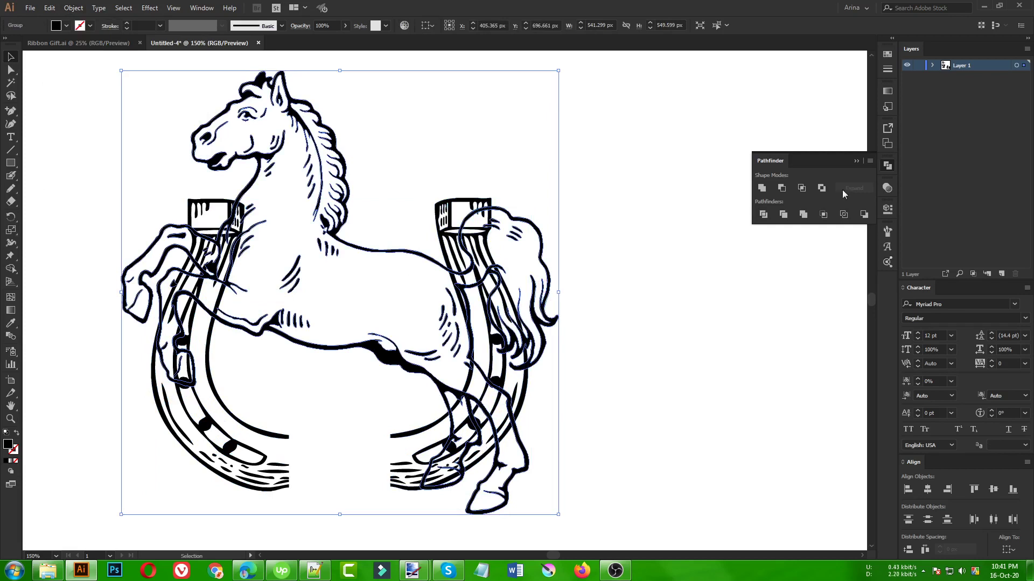
{"action": "left_click", "coordinate": [887, 187]}
{"action": "left_click", "coordinate": [813, 228]}
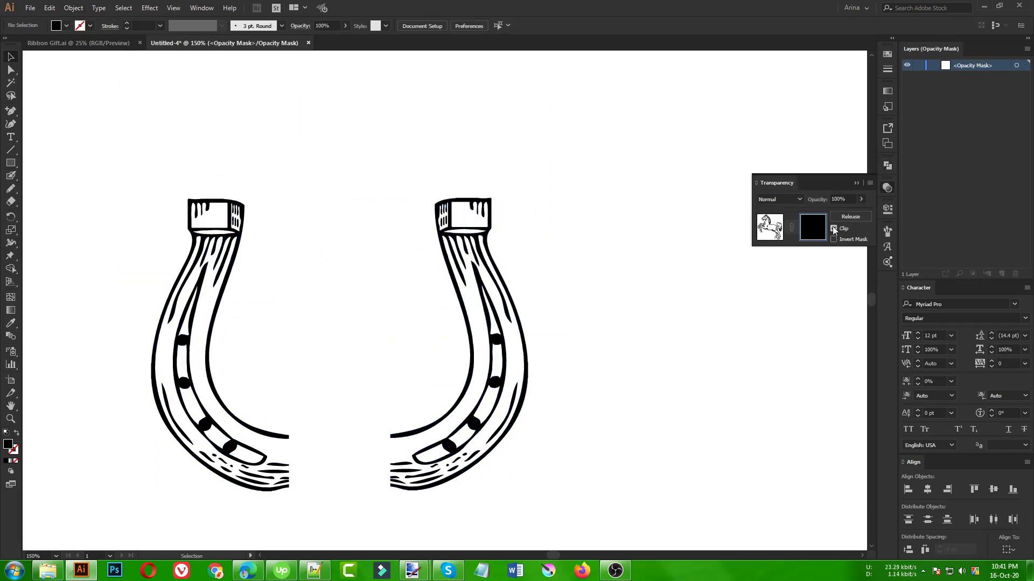
{"action": "key", "text": "ctrl+f"}
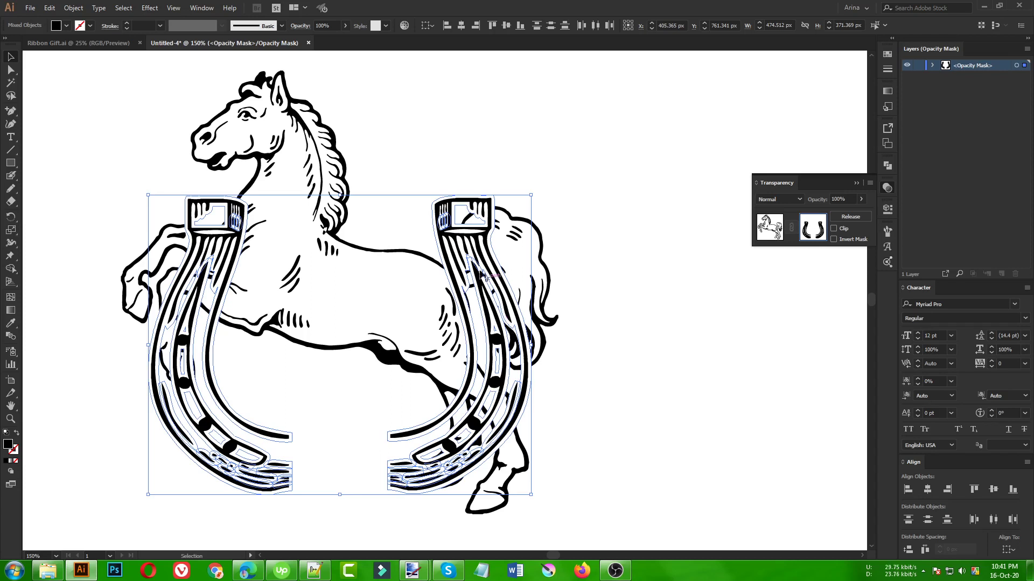
Step: Unite the pasted offset shapes inside the horse's opacity mask
{"action": "left_click", "coordinate": [887, 165]}
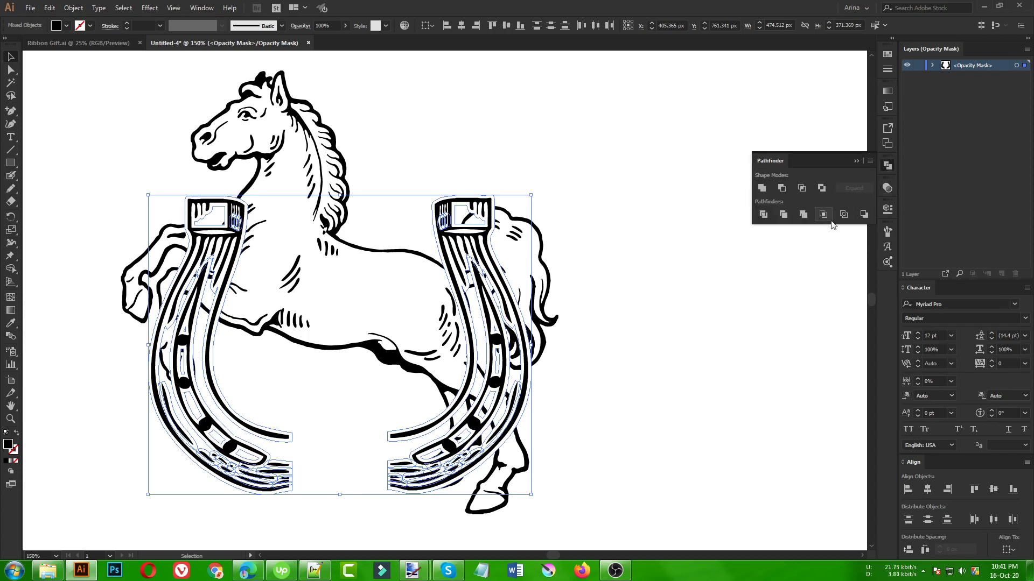
{"action": "left_click", "coordinate": [762, 188]}
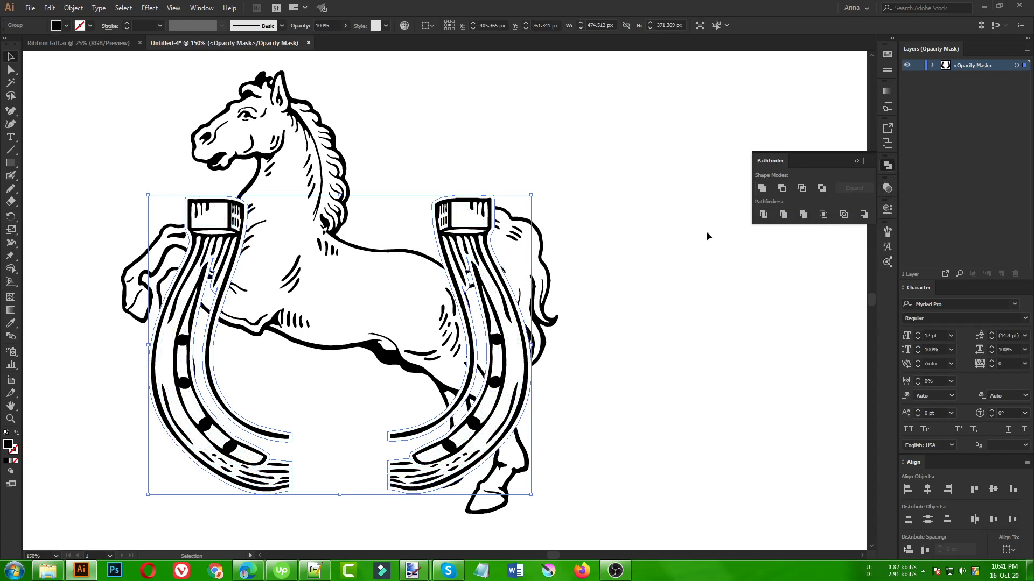
{"action": "left_click", "coordinate": [620, 437]}
Step: Draw a black-filled Pencil shape in the mask over the right horseshoe half to hide the leftover horse lines inside it
{"action": "scroll", "coordinate": [491, 429], "scroll_direction": "up", "scroll_amount": 1}
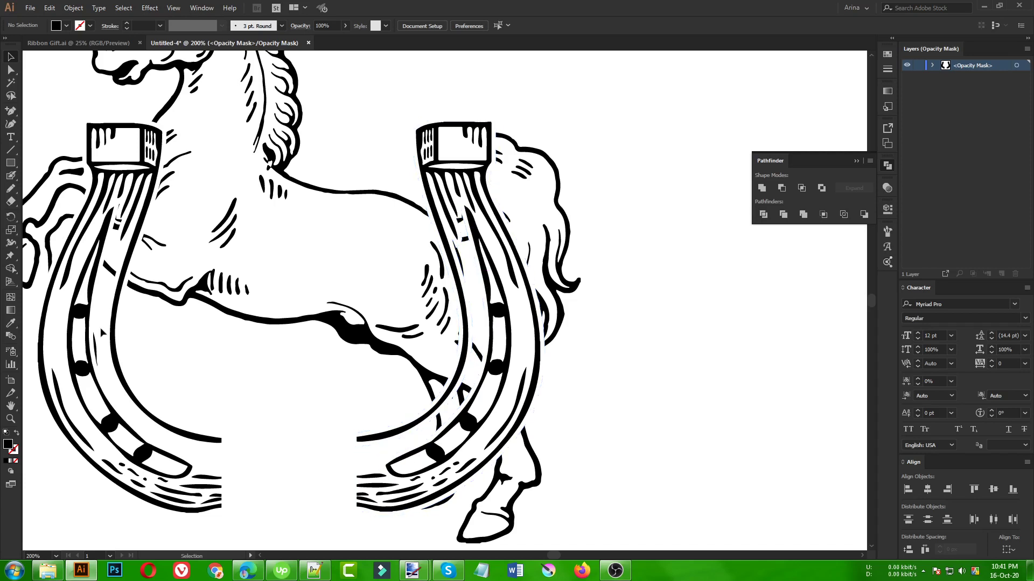
{"action": "left_click", "coordinate": [10, 189]}
{"action": "mouse_move", "coordinate": [501, 268]}
{"action": "left_mouse_down"}
{"action": "mouse_move", "coordinate": [485, 205]}
{"action": "mouse_move", "coordinate": [466, 190]}
{"action": "mouse_move", "coordinate": [452, 225]}
{"action": "mouse_move", "coordinate": [463, 364]}
{"action": "mouse_move", "coordinate": [438, 406]}
{"action": "mouse_move", "coordinate": [359, 460]}
{"action": "mouse_move", "coordinate": [354, 477]}
{"action": "mouse_move", "coordinate": [418, 492]}
{"action": "mouse_move", "coordinate": [482, 448]}
{"action": "mouse_move", "coordinate": [514, 390]}
{"action": "mouse_move", "coordinate": [522, 326]}
{"action": "mouse_move", "coordinate": [502, 256]}
{"action": "left_mouse_up"}
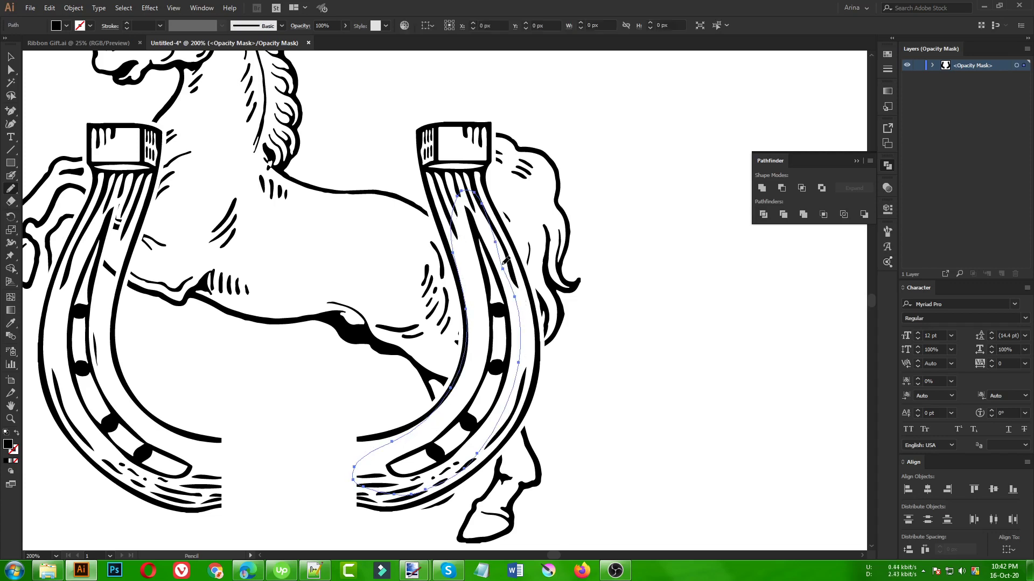
{"action": "key", "text": "v"}
{"action": "left_click", "coordinate": [661, 324]}
Step: Erase the mask shapes over the left horseshoe half so the front legs overlap it, and return to editing the artwork
{"action": "scroll", "coordinate": [662, 324], "scroll_direction": "down", "scroll_amount": 1}
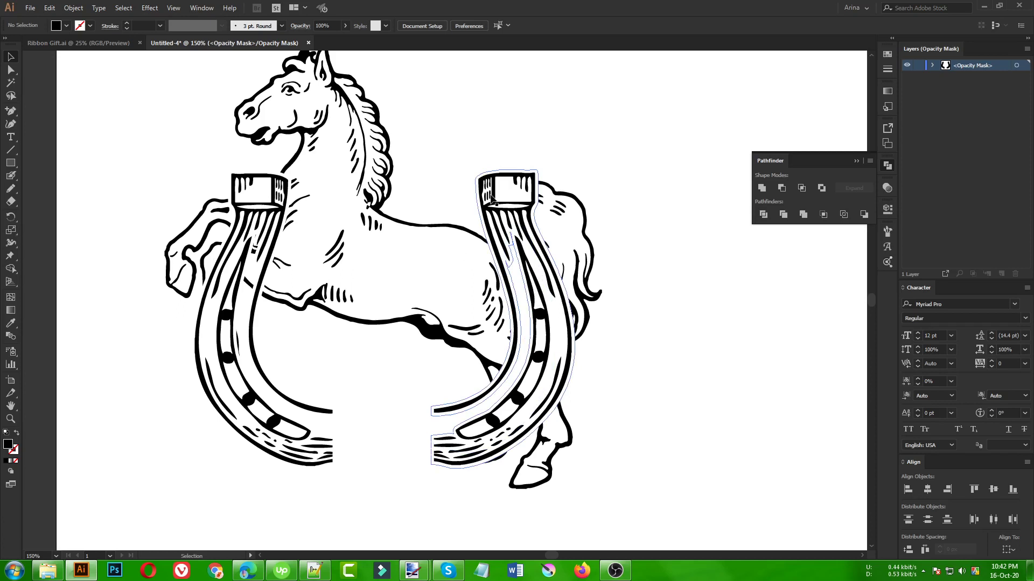
{"action": "scroll", "coordinate": [386, 287], "scroll_direction": "up", "scroll_amount": 1}
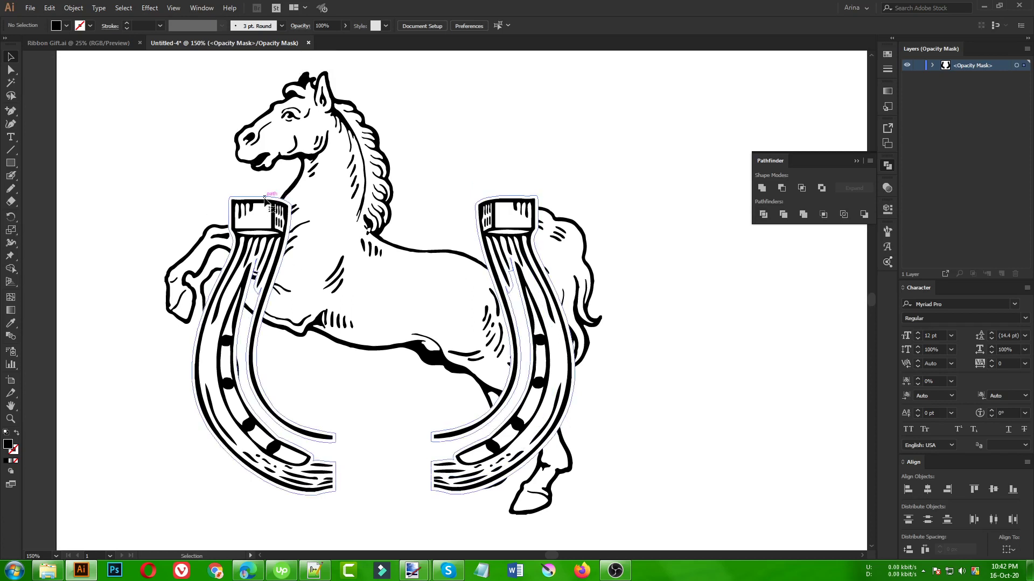
{"action": "left_click", "coordinate": [265, 199]}
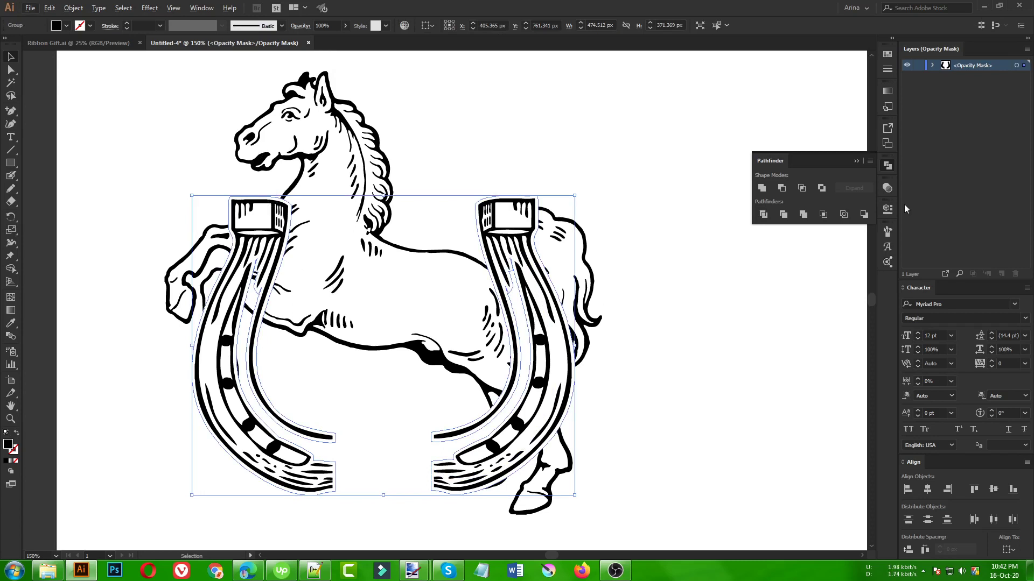
{"action": "left_click", "coordinate": [889, 188]}
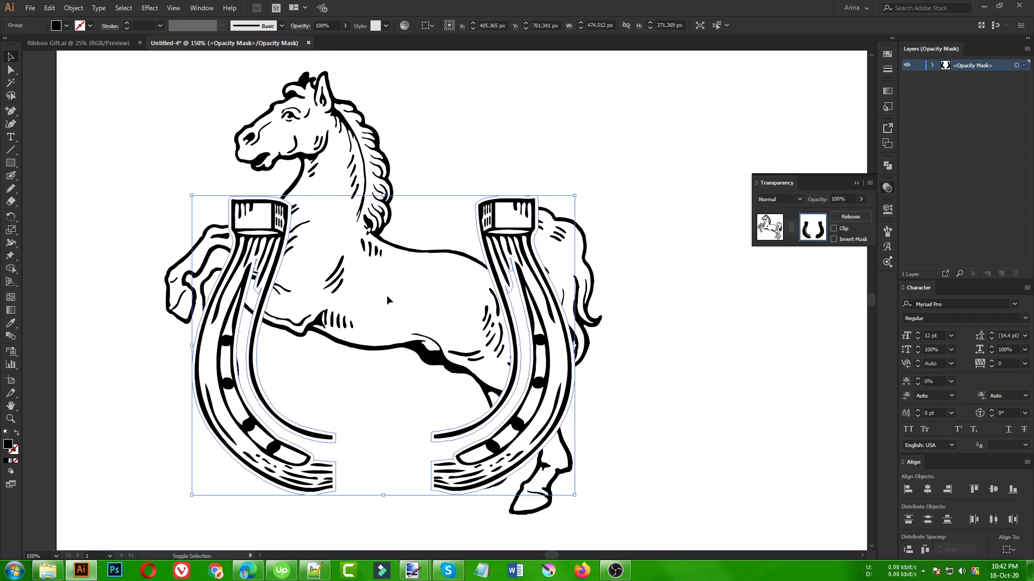
{"action": "key", "text": "shift+e"}
{"action": "left_click_drag", "start_coordinate": [117, 137], "coordinate": [378, 527]}
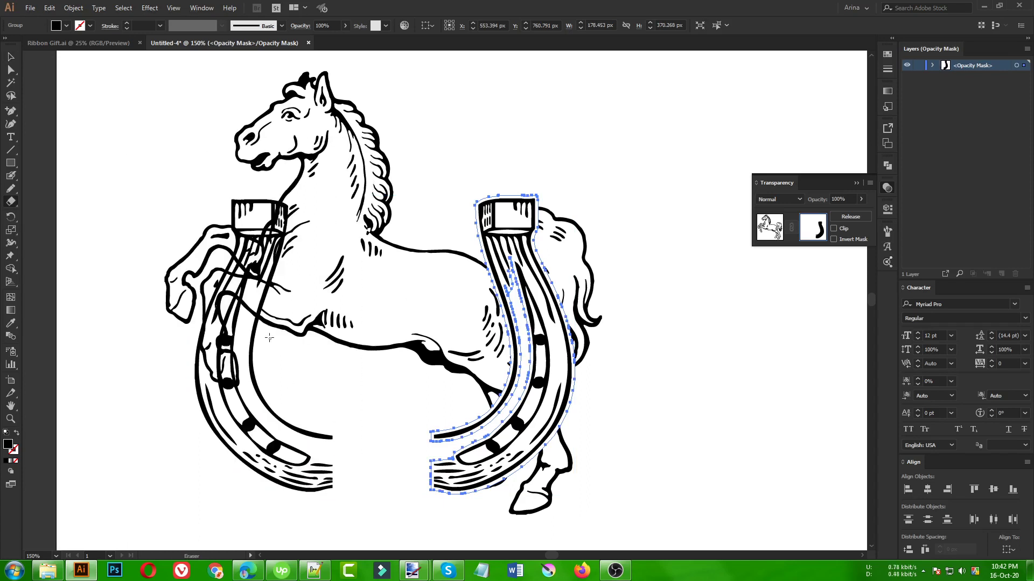
{"action": "key", "text": "v"}
{"action": "left_click", "coordinate": [114, 341]}
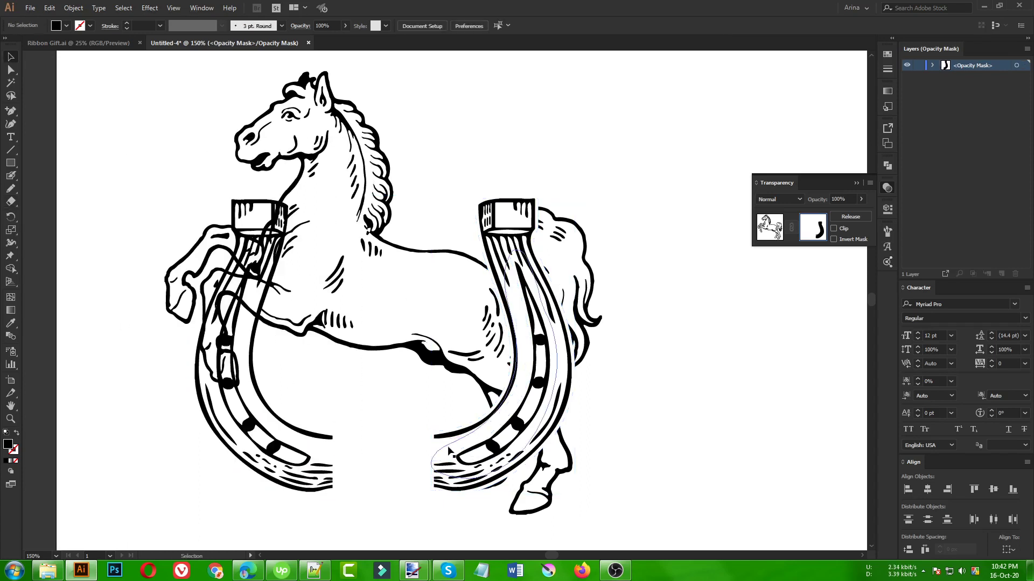
{"action": "left_click", "coordinate": [770, 227]}
{"action": "left_click", "coordinate": [729, 347]}
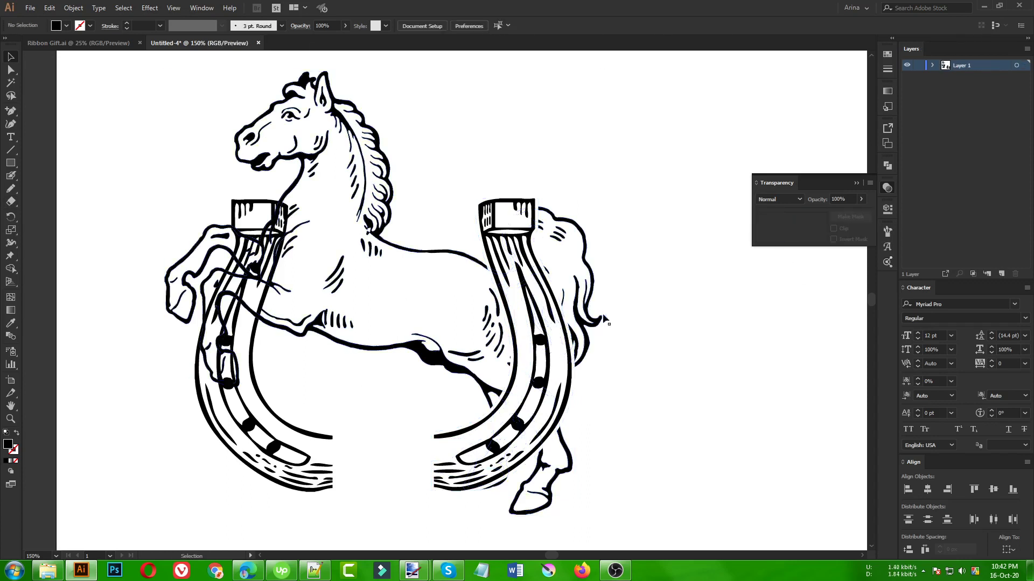
Step: Offset the paths of the masked horse by 4 px with miter joins and cut the resulting offset shapes
{"action": "left_click", "coordinate": [341, 290]}
{"action": "left_click", "coordinate": [73, 7]}
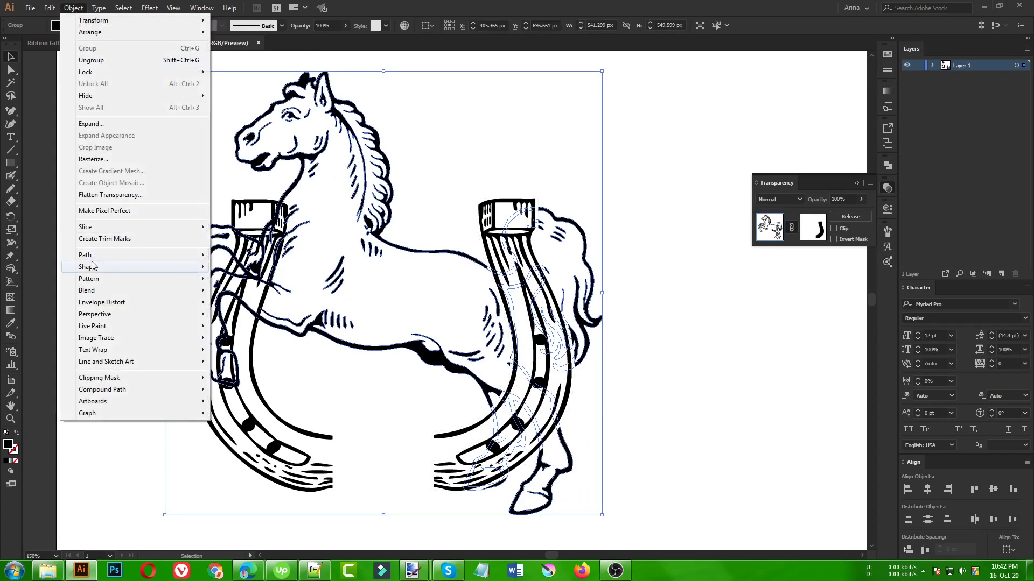
{"action": "mouse_move", "coordinate": [94, 258]}
{"action": "left_click", "coordinate": [242, 298]}
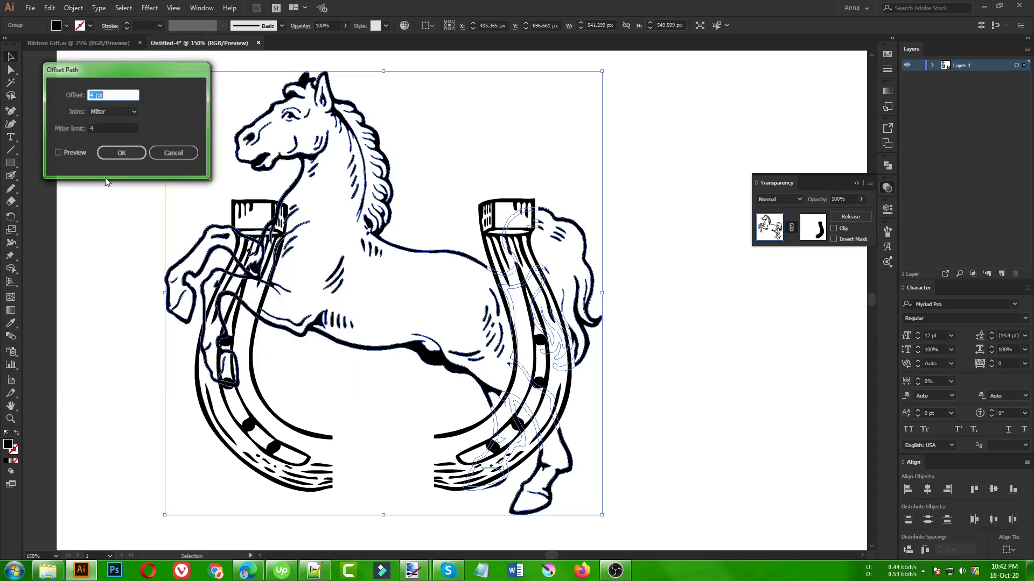
{"action": "left_click", "coordinate": [73, 152]}
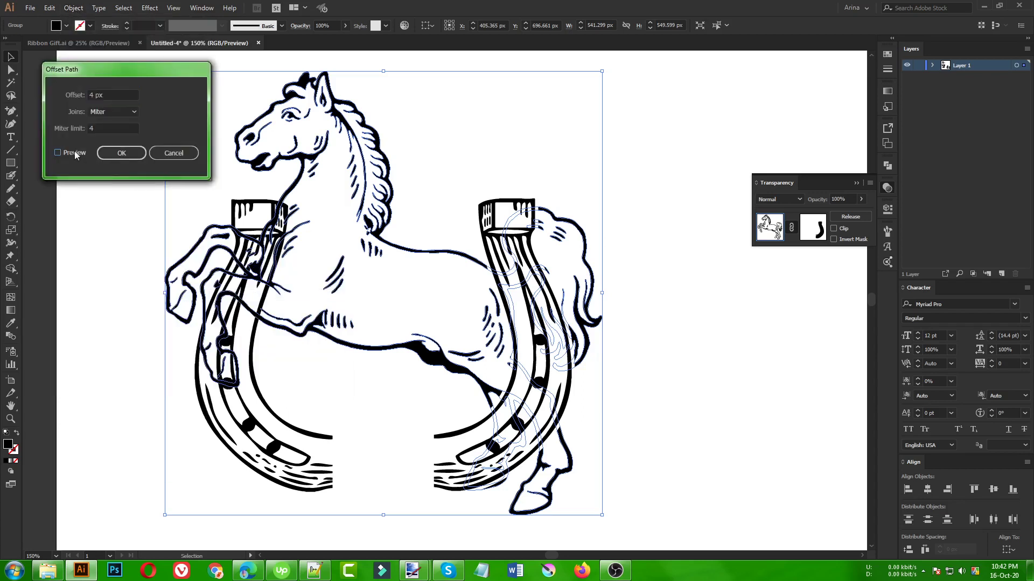
{"action": "left_click", "coordinate": [130, 154]}
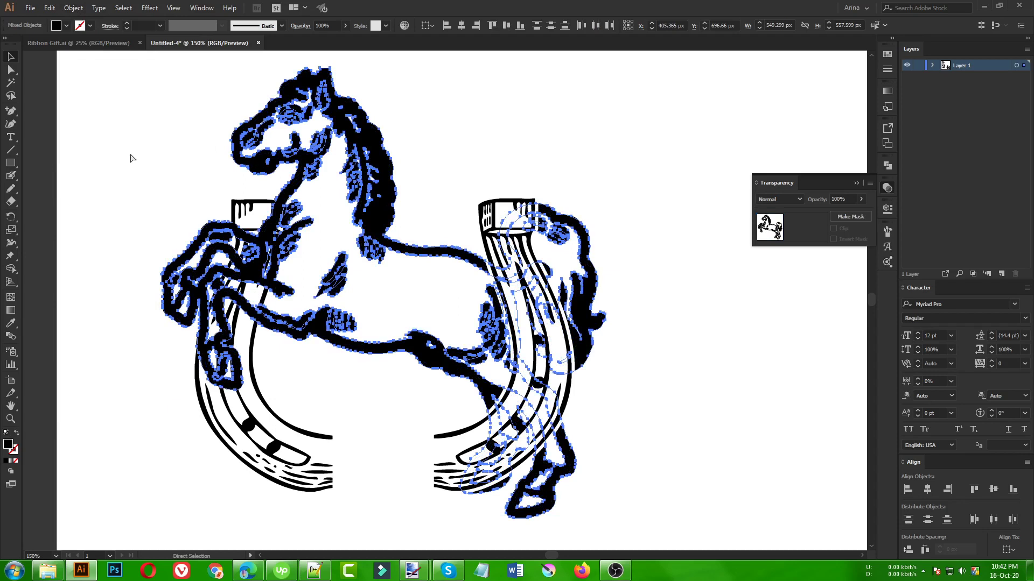
{"action": "key", "text": "ctrl+z"}
{"action": "key", "text": "ctrl+z"}
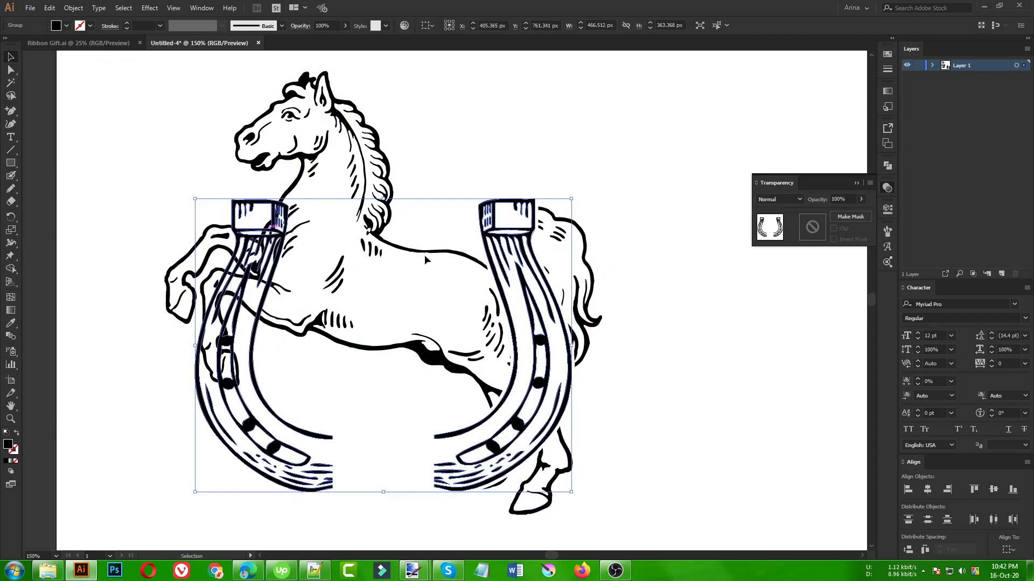
Step: Paste the offset horse shapes in place inside a new opacity mask on the horseshoe with Clip off, and unite them
{"action": "left_click", "coordinate": [816, 230]}
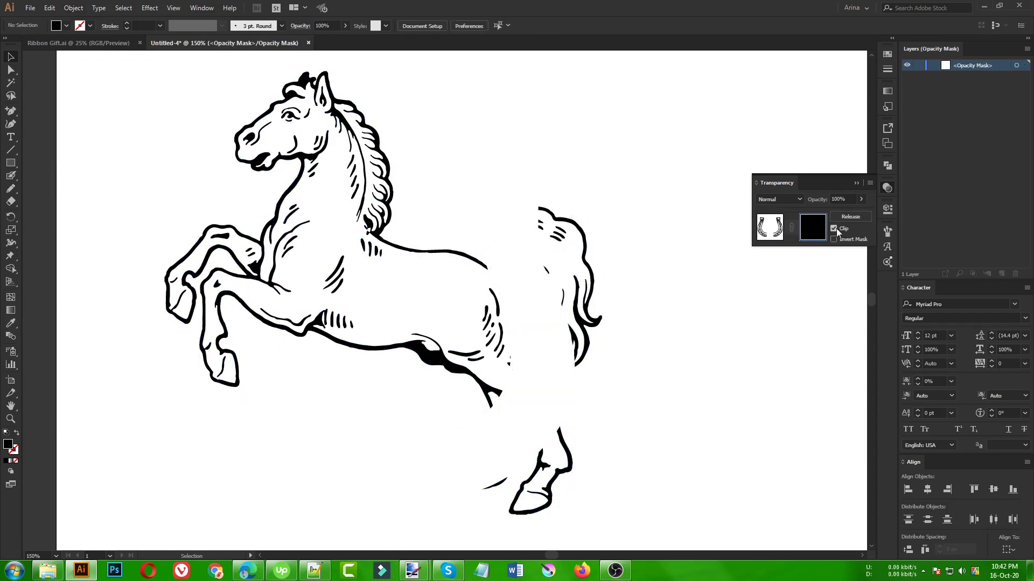
{"action": "left_click", "coordinate": [833, 228]}
{"action": "key", "text": "ctrl+f"}
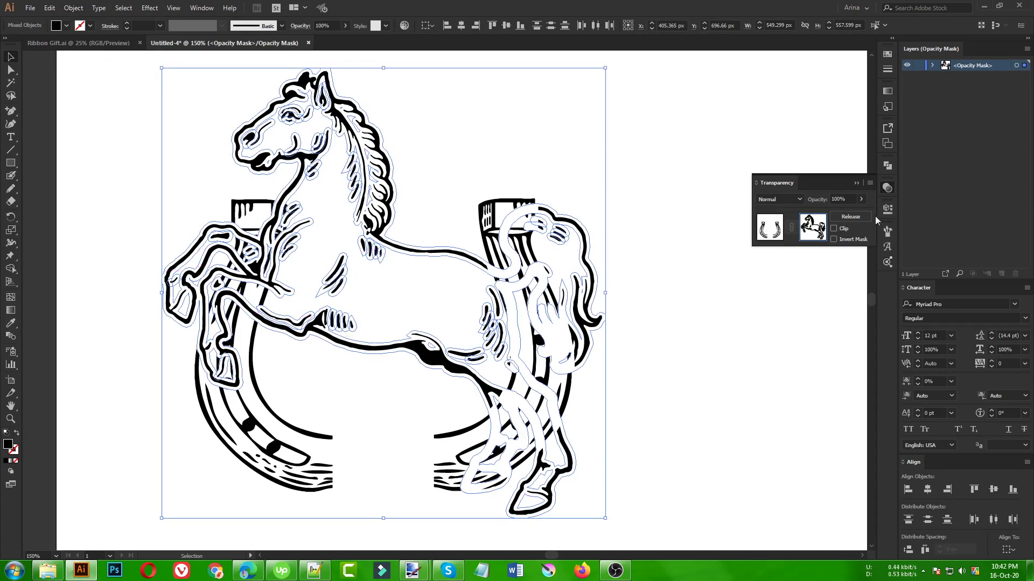
{"action": "left_click", "coordinate": [888, 166]}
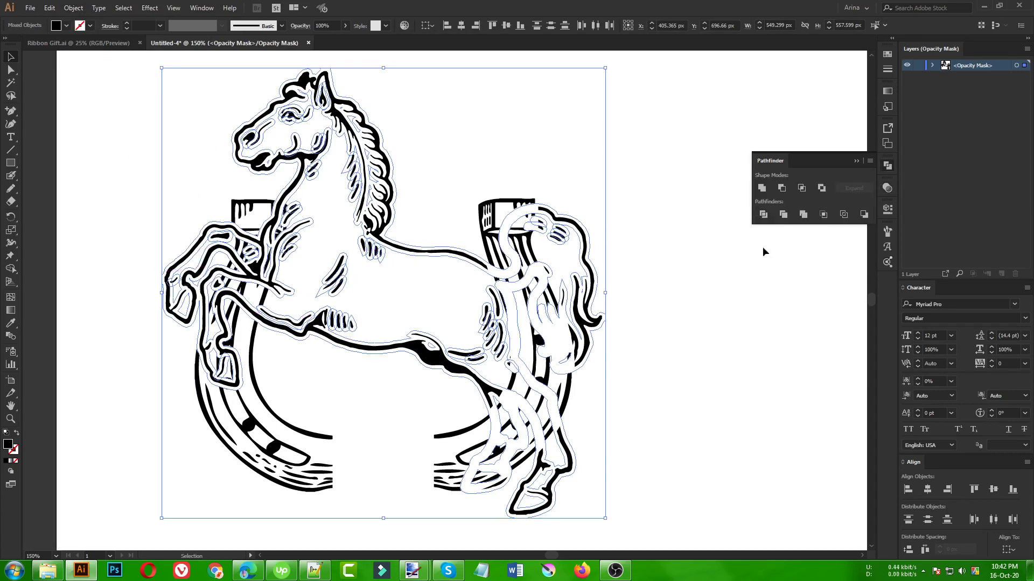
{"action": "left_click", "coordinate": [763, 189]}
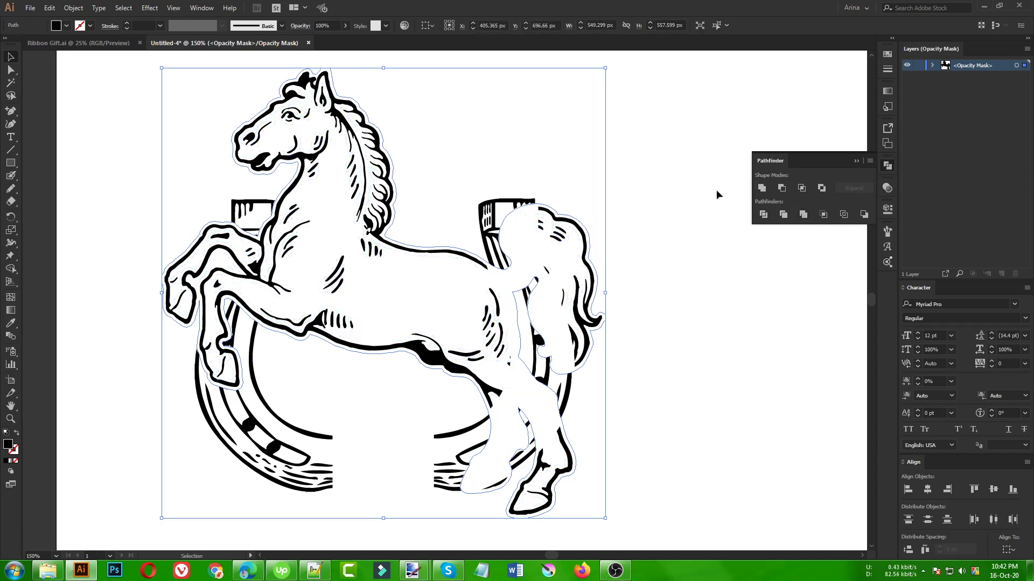
{"action": "left_click", "coordinate": [365, 370]}
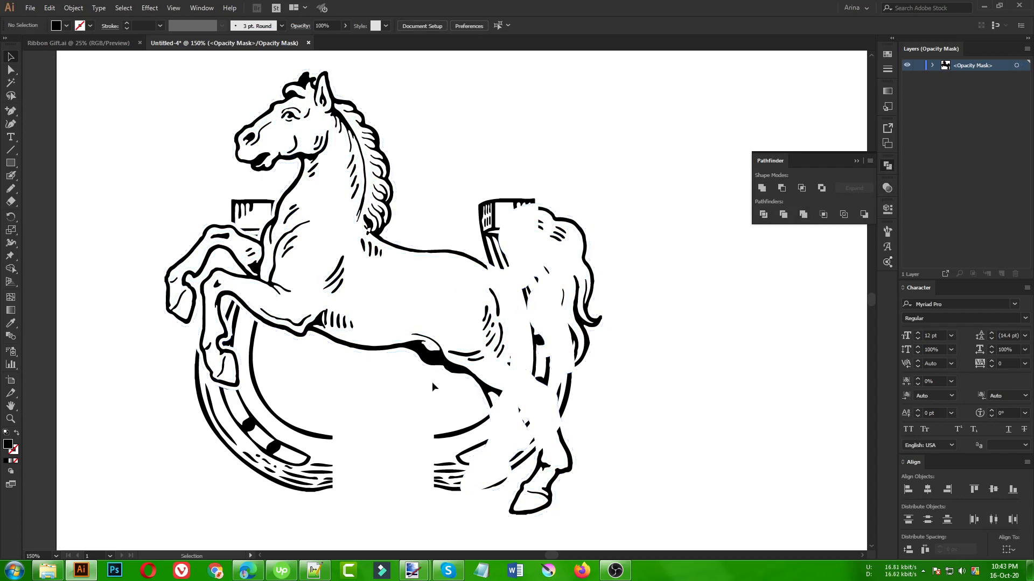
Step: Erase the united mask shape over the right horseshoe half so it overlaps the horse, and return to editing the artwork
{"action": "left_click", "coordinate": [504, 426]}
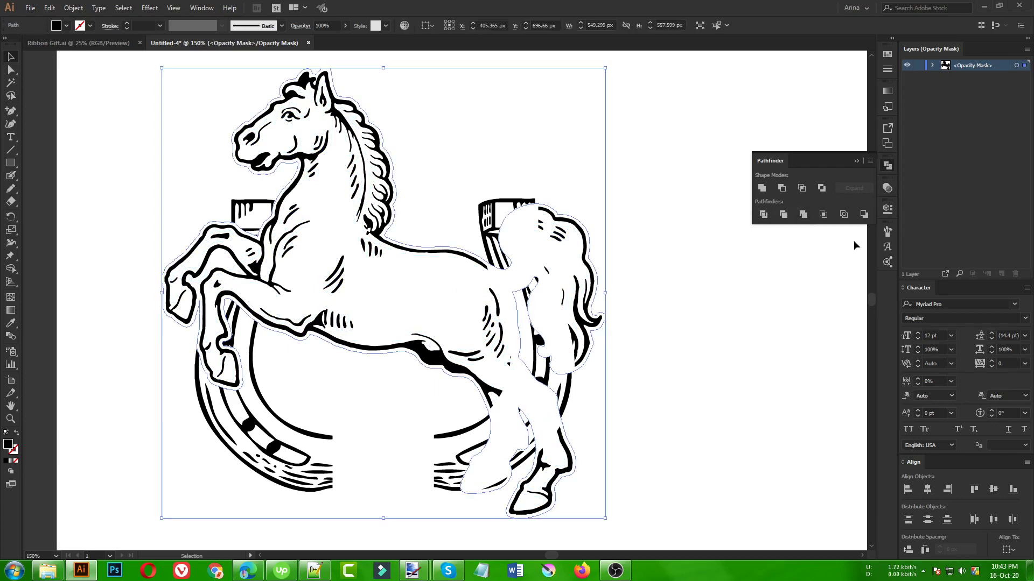
{"action": "left_click", "coordinate": [887, 188]}
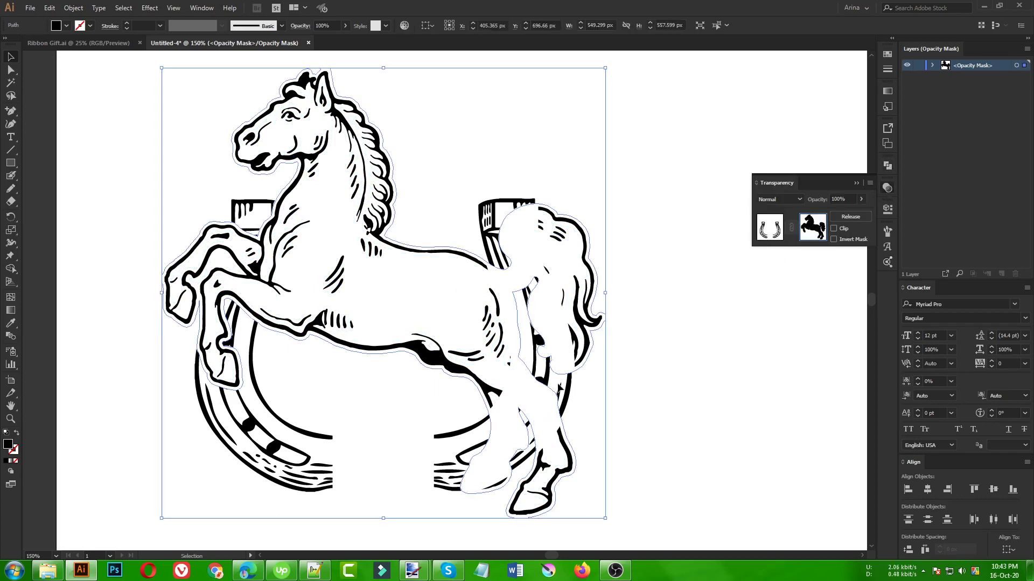
{"action": "key", "text": "shift+e"}
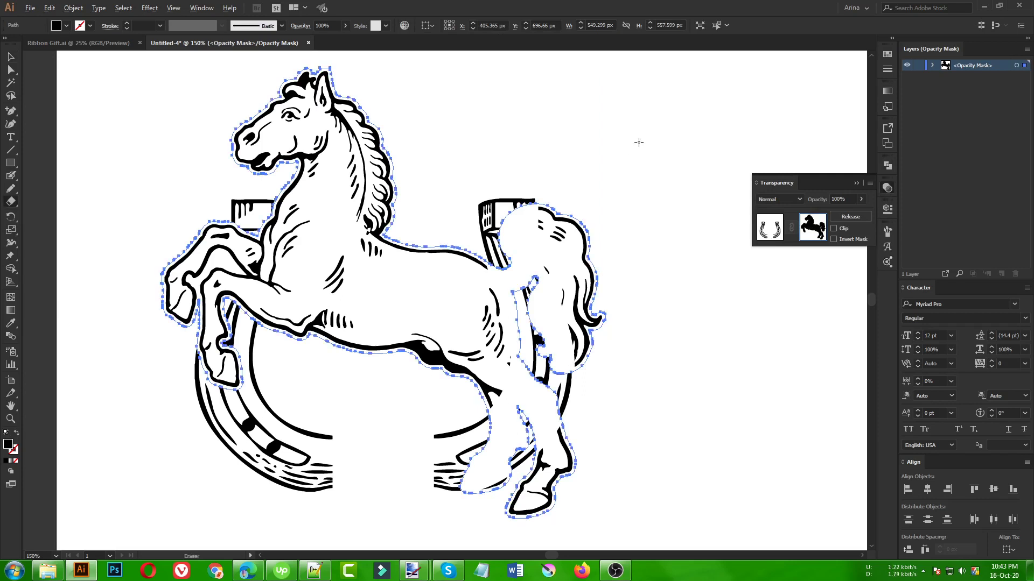
{"action": "mouse_move", "coordinate": [639, 142]}
{"action": "left_mouse_down"}
{"action": "mouse_move", "coordinate": [549, 444]}
{"action": "mouse_move", "coordinate": [456, 525]}
{"action": "mouse_move", "coordinate": [425, 529]}
{"action": "left_mouse_up"}
{"action": "key", "text": "v"}
{"action": "left_click", "coordinate": [690, 380]}
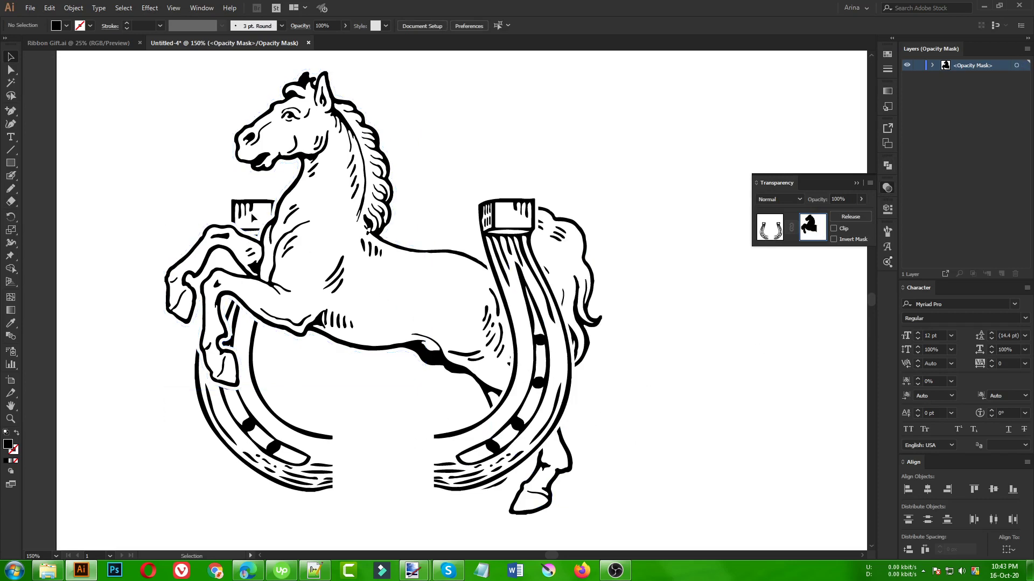
{"action": "left_click", "coordinate": [271, 240]}
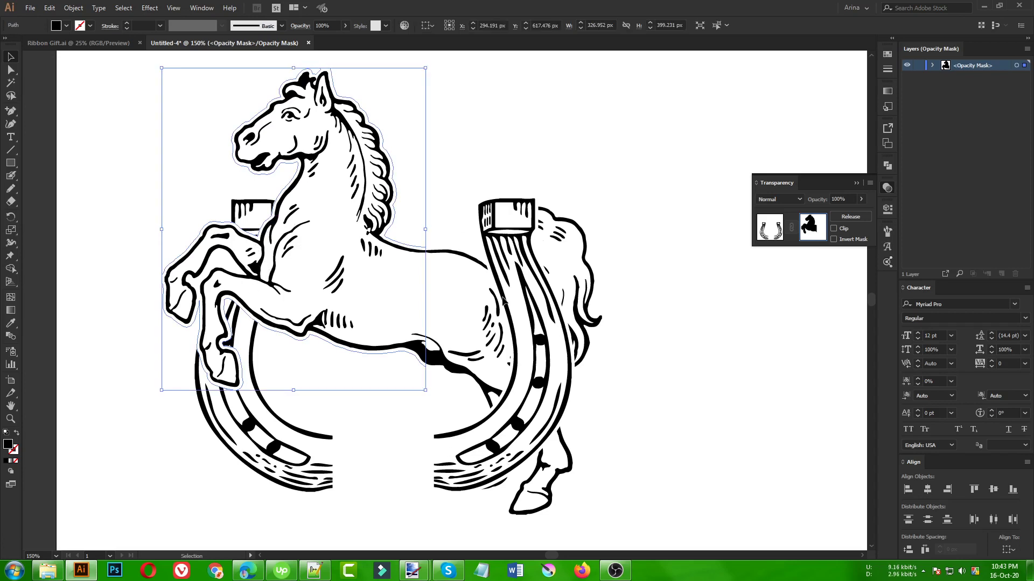
{"action": "left_click", "coordinate": [486, 155]}
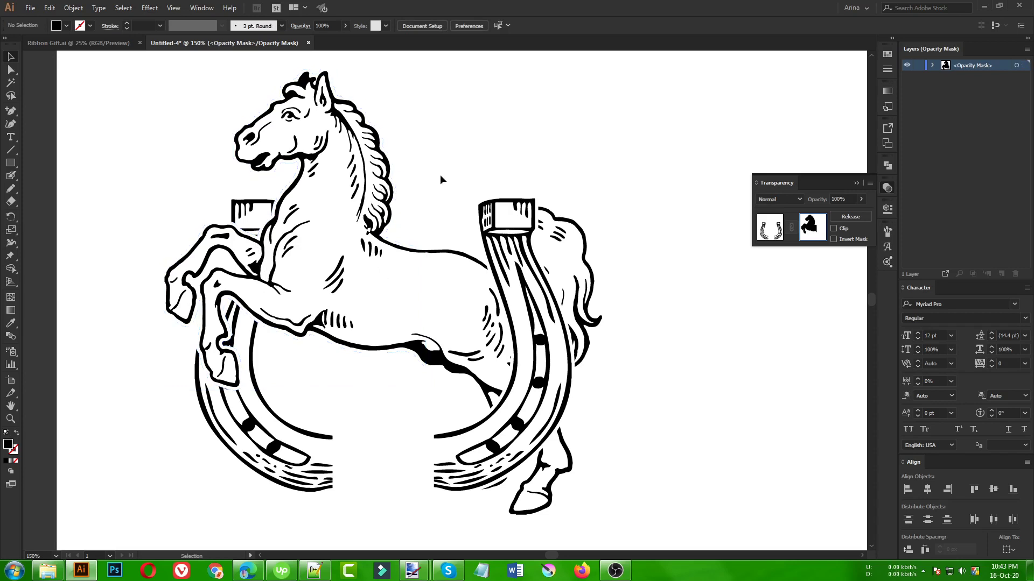
{"action": "key", "text": "ctrl+minus"}
{"action": "key", "text": "ctrl+minus"}
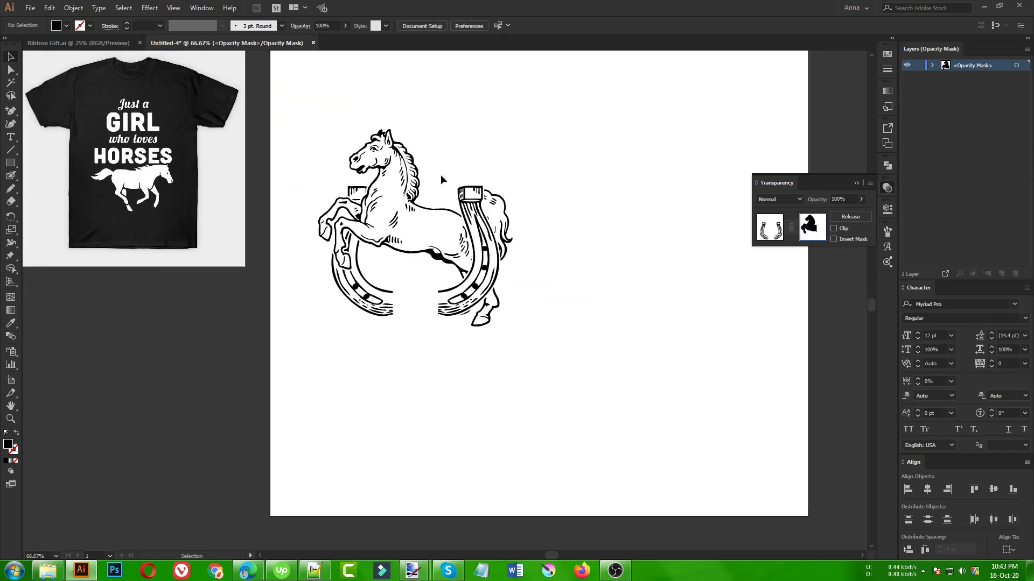
{"action": "key", "text": "ctrl+equal"}
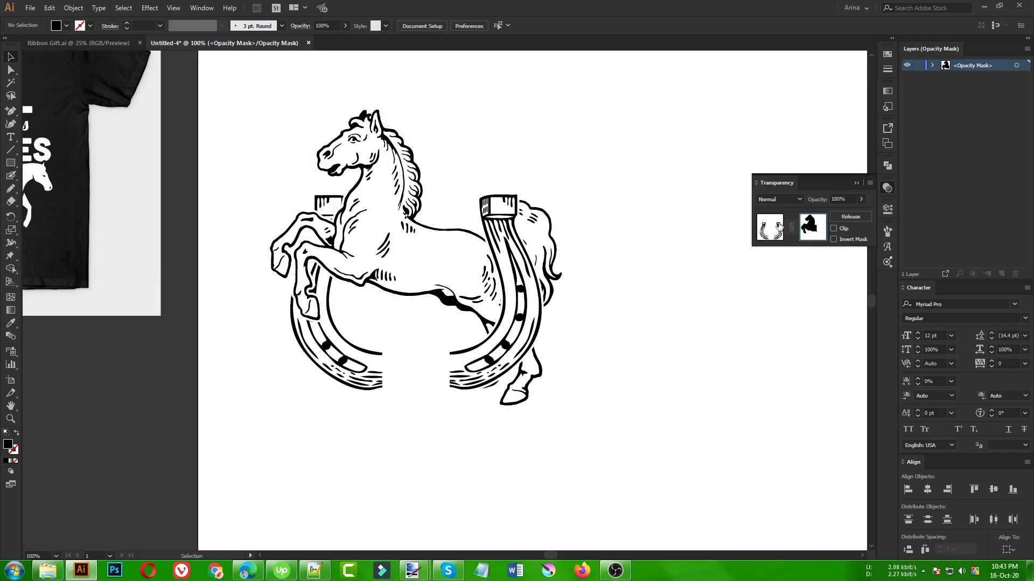
{"action": "left_click", "coordinate": [779, 226]}
{"action": "left_click", "coordinate": [621, 317]}
Step: Examine how the horse and horseshoe overlap, both close up and as a whole
{"action": "key", "text": "ctrl+equal"}
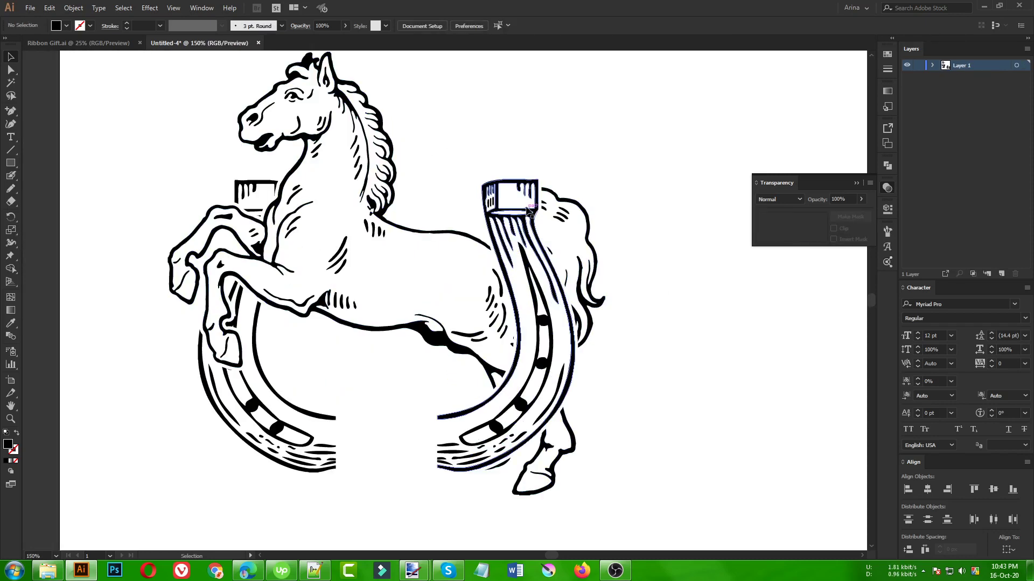
{"action": "left_click", "coordinate": [529, 211]}
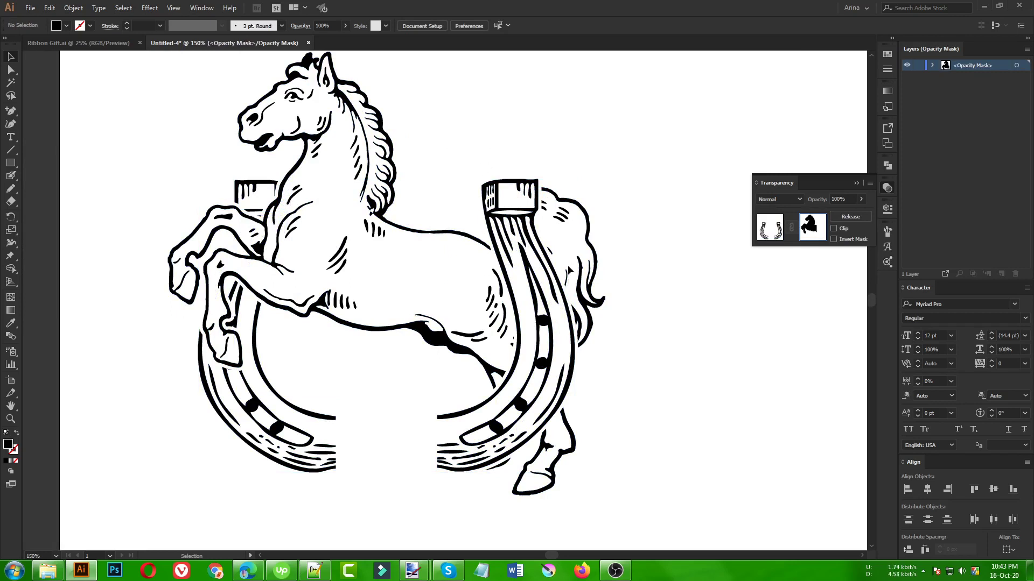
{"action": "left_click", "coordinate": [768, 227]}
{"action": "left_click", "coordinate": [725, 305]}
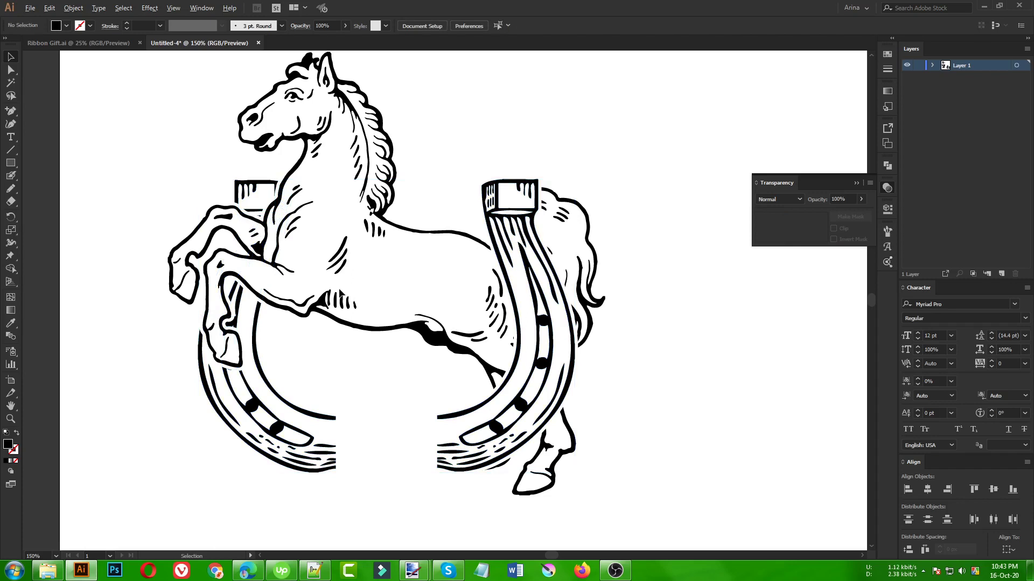
{"action": "scroll", "coordinate": [345, 320], "scroll_direction": "down", "scroll_amount": 1}
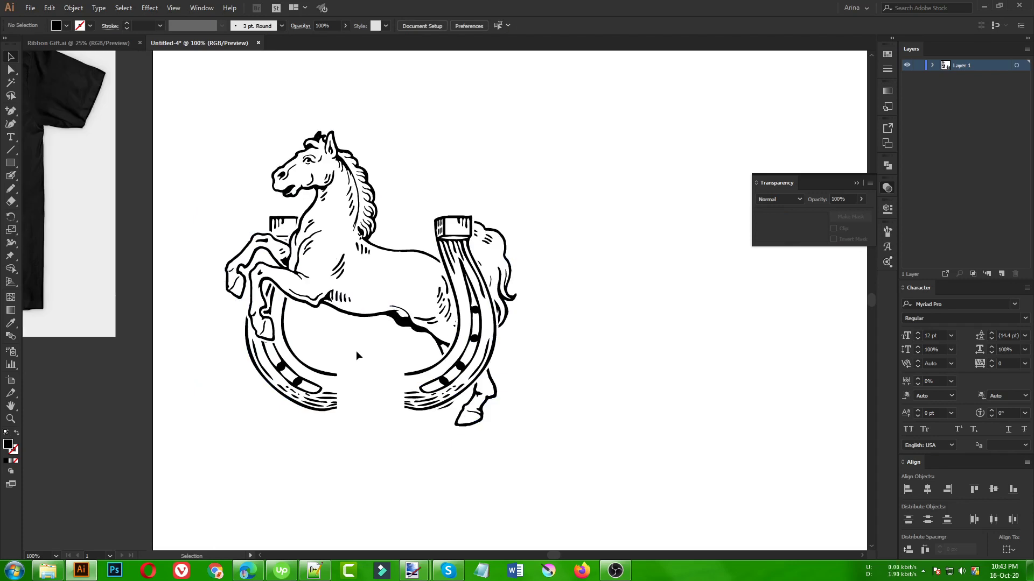
{"action": "scroll", "coordinate": [356, 350], "scroll_direction": "down", "scroll_amount": 1}
{"action": "scroll", "coordinate": [358, 354], "scroll_direction": "up", "scroll_amount": 1}
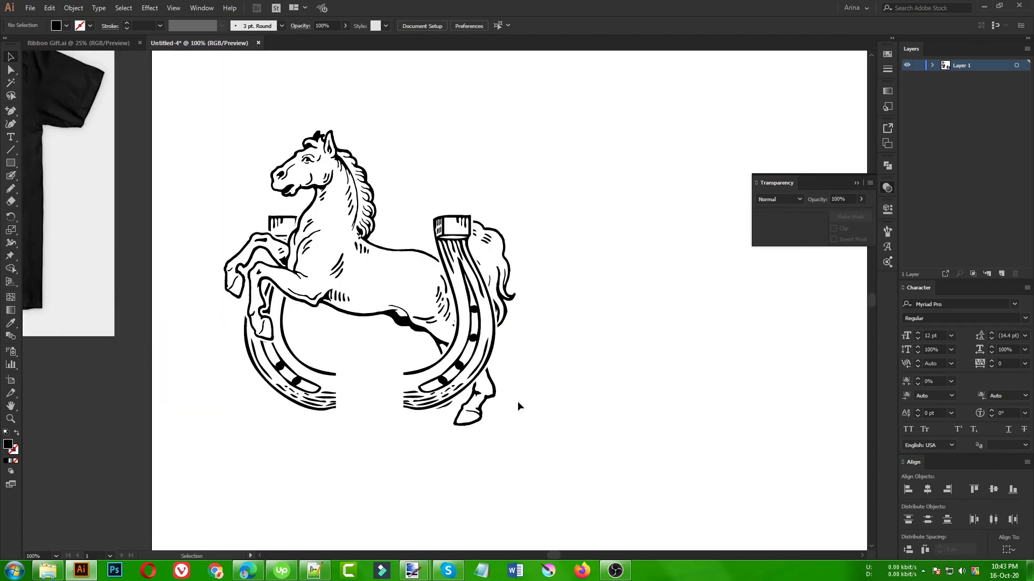
Step: Draw a Pencil shape about 254 × 195 px in the horse's opacity mask to hide the rear hoof below the horseshoe, and exit the mask
{"action": "scroll", "coordinate": [458, 385], "scroll_direction": "up", "scroll_amount": 1}
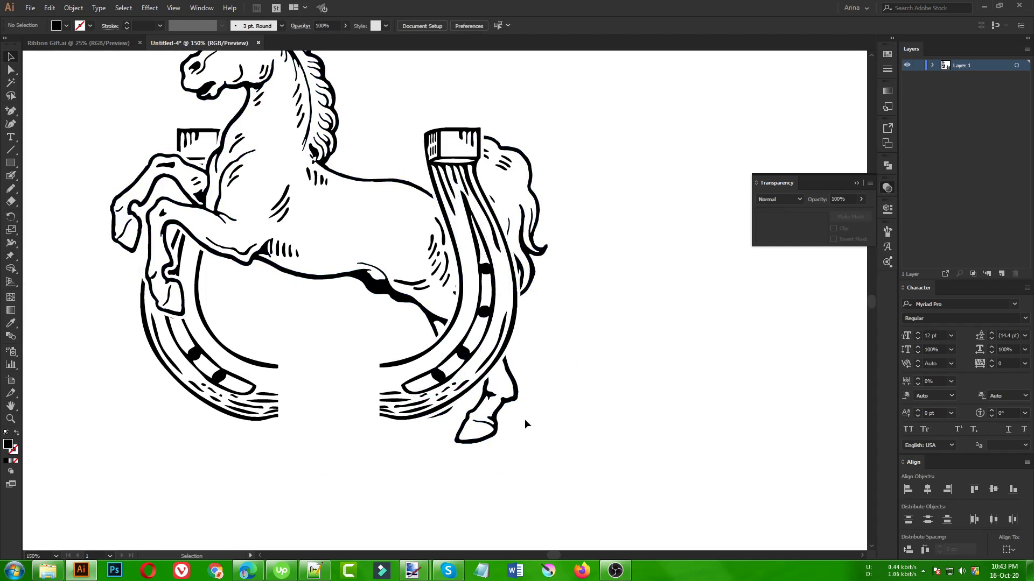
{"action": "left_click", "coordinate": [499, 412]}
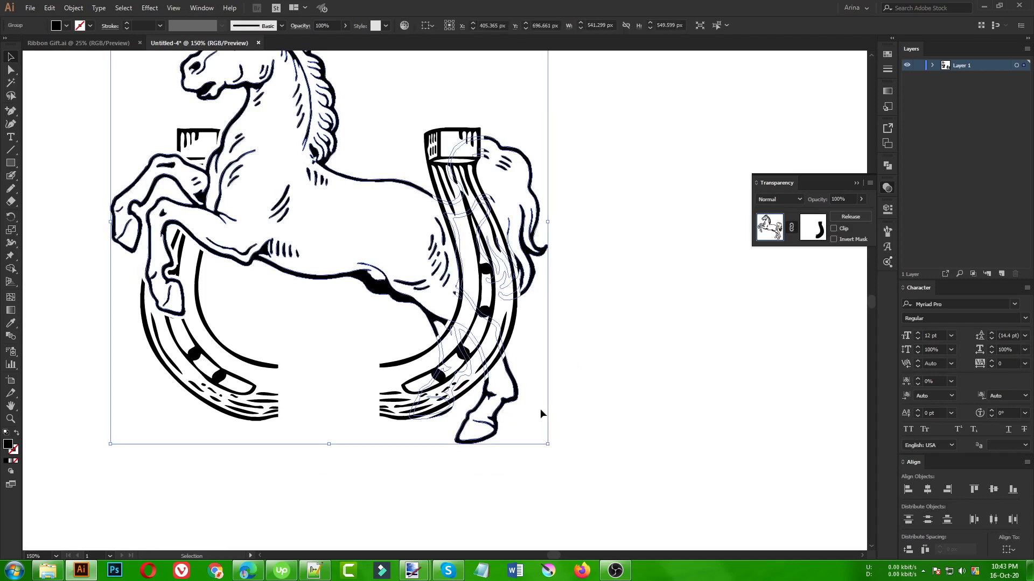
{"action": "left_click", "coordinate": [816, 240]}
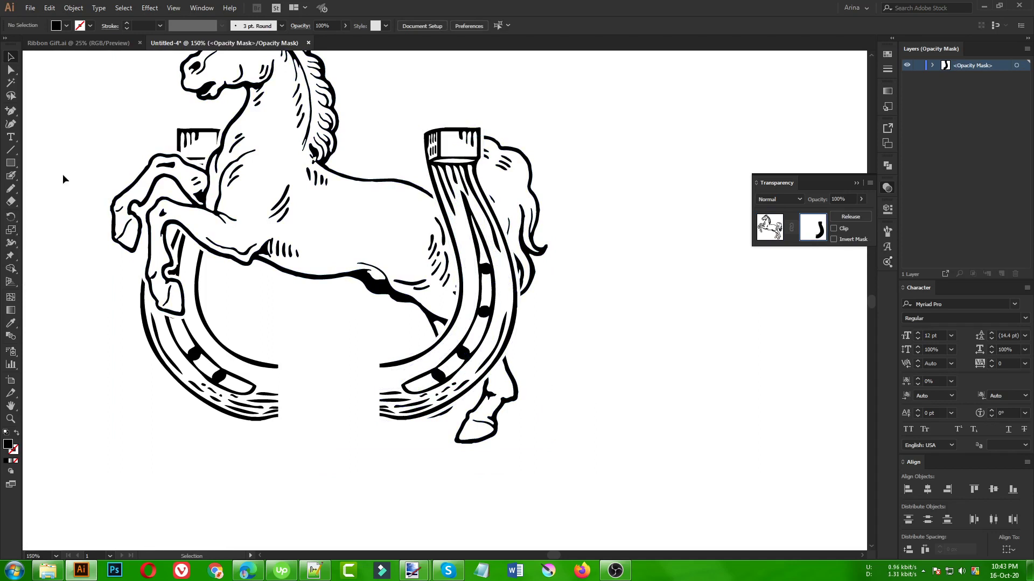
{"action": "left_click", "coordinate": [11, 190]}
{"action": "mouse_move", "coordinate": [557, 355]}
{"action": "left_mouse_down"}
{"action": "mouse_move", "coordinate": [467, 351]}
{"action": "mouse_move", "coordinate": [392, 405]}
{"action": "mouse_move", "coordinate": [386, 471]}
{"action": "mouse_move", "coordinate": [571, 440]}
{"action": "mouse_move", "coordinate": [550, 352]}
{"action": "left_mouse_up"}
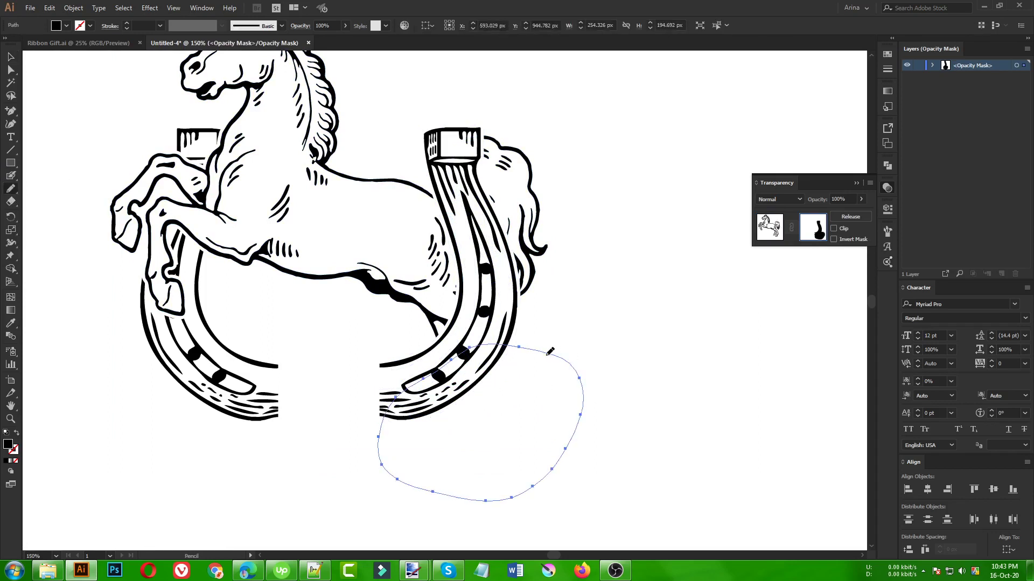
{"action": "key", "text": "v"}
{"action": "left_click", "coordinate": [576, 320]}
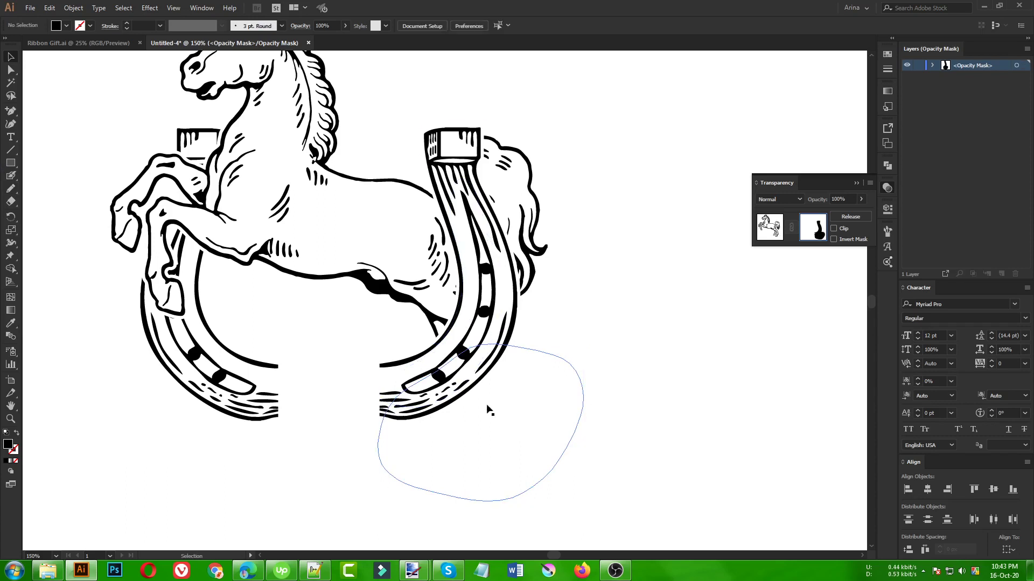
{"action": "left_click", "coordinate": [771, 232]}
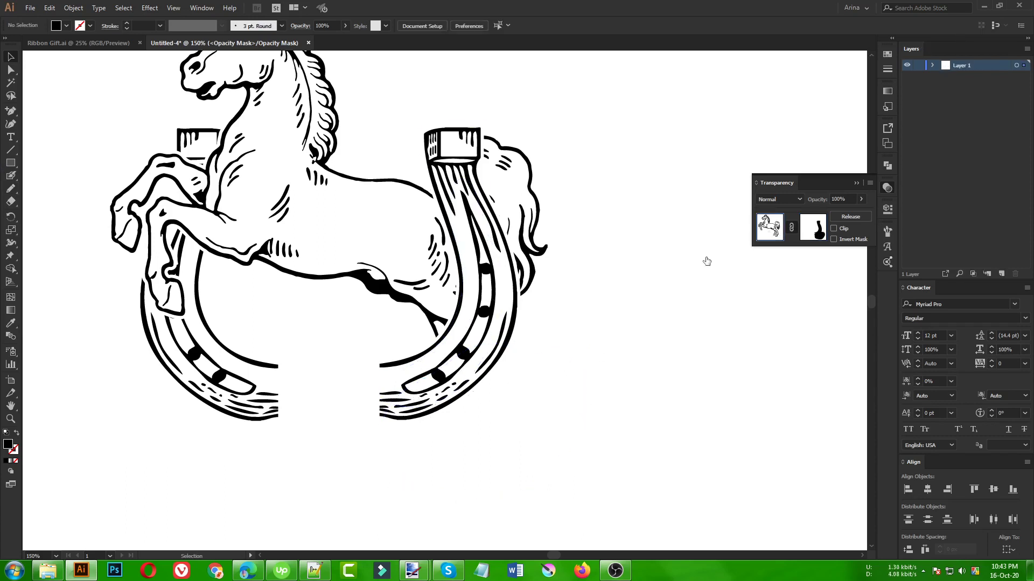
{"action": "left_click", "coordinate": [663, 272]}
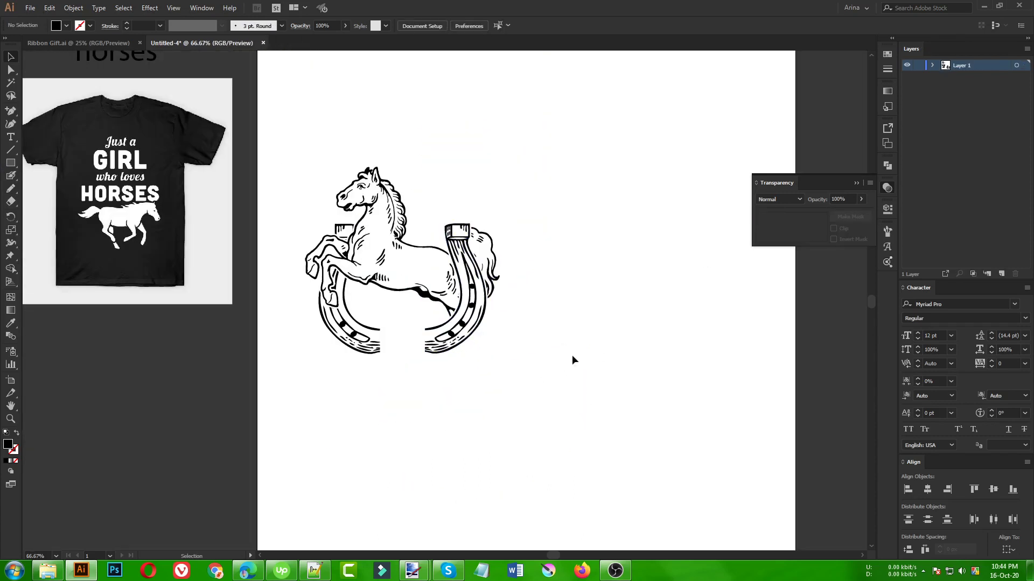
Step: Move the combined horse and horseshoe artwork toward the horizontal centre of the artboard
{"action": "left_click_drag", "start_coordinate": [570, 405], "coordinate": [292, 149]}
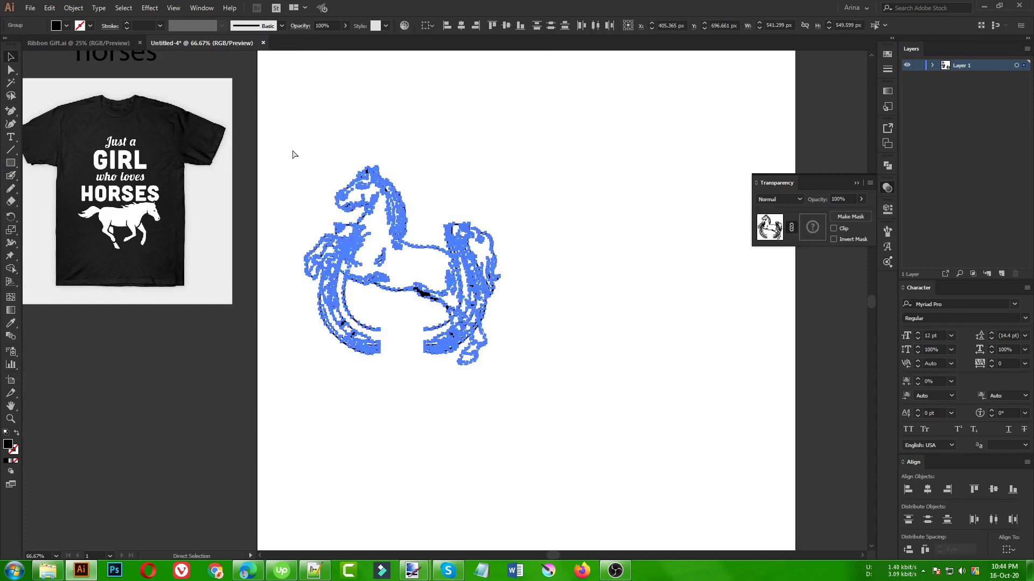
{"action": "left_click_drag", "start_coordinate": [423, 291], "coordinate": [490, 284]}
{"action": "left_click", "coordinate": [646, 305]}
Step: Move the "Just a Girl who loves horses" lettering onto the artboard and place the word "Girl" above the right horseshoe half
{"action": "scroll", "coordinate": [305, 210], "scroll_direction": "up", "scroll_amount": 3}
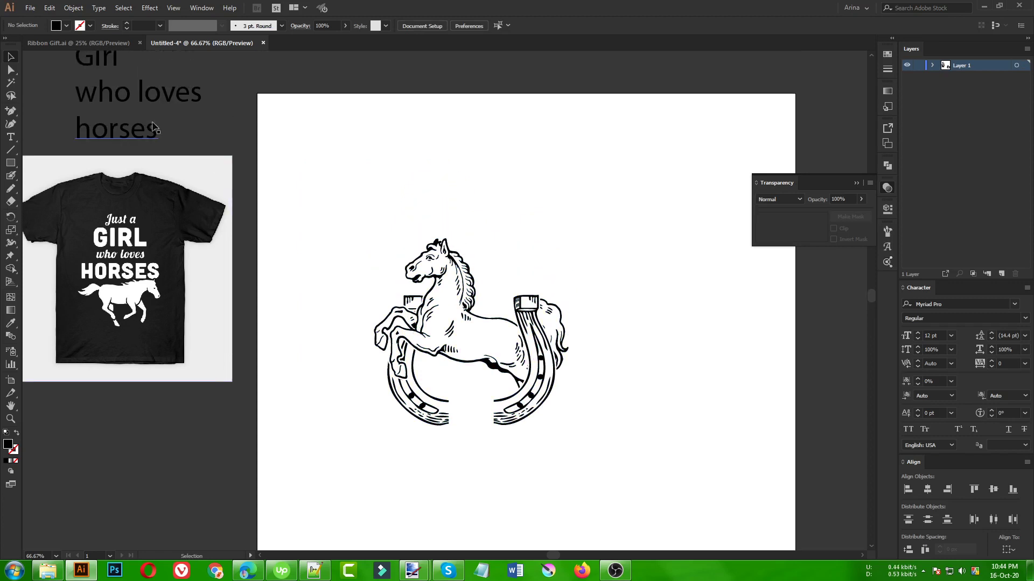
{"action": "scroll", "coordinate": [289, 202], "scroll_direction": "up", "scroll_amount": 3}
{"action": "left_click_drag", "start_coordinate": [132, 176], "coordinate": [361, 250]}
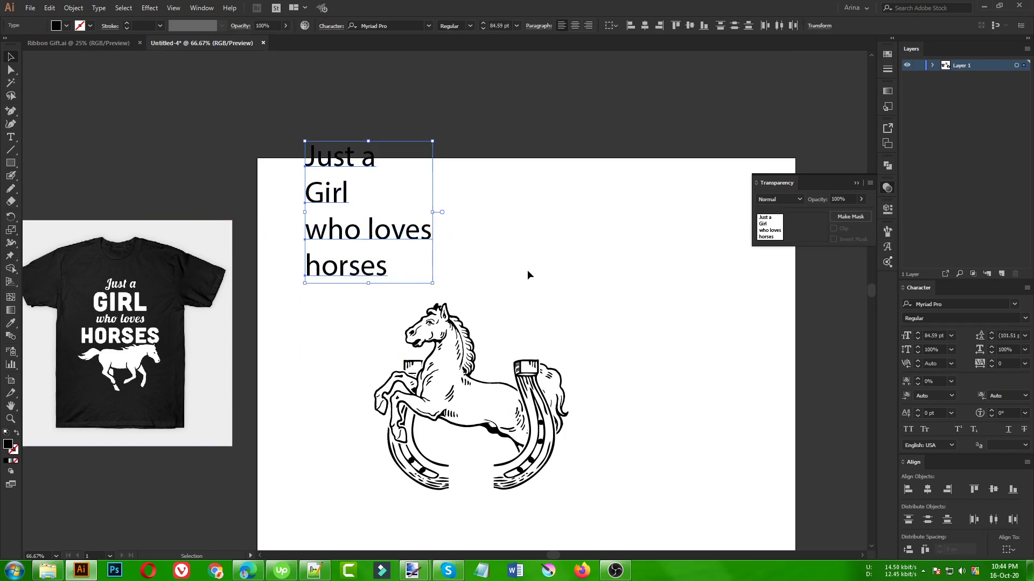
{"action": "left_click", "coordinate": [454, 232]}
{"action": "left_click_drag", "start_coordinate": [334, 202], "coordinate": [515, 339]}
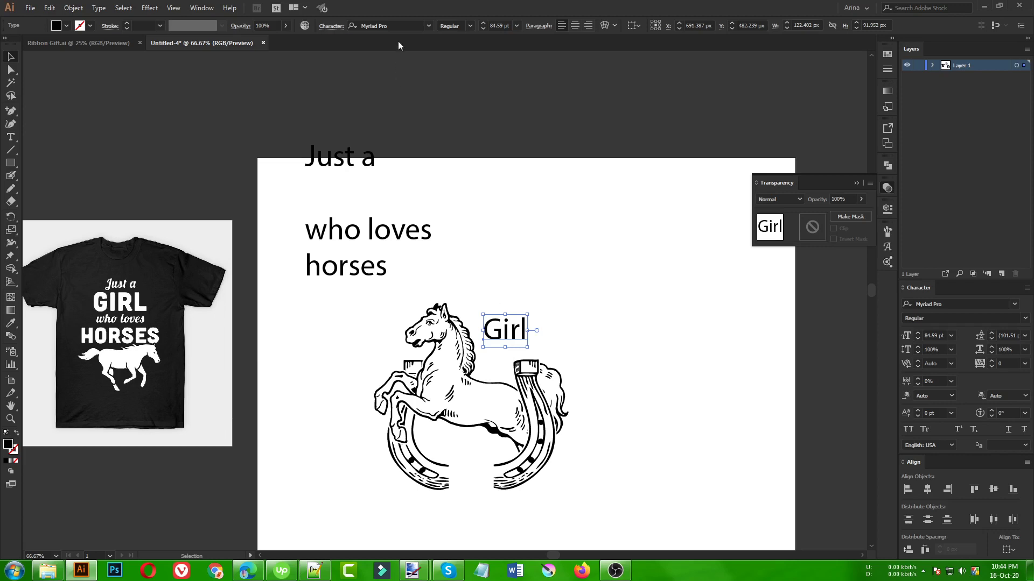
Step: Try the Spicy Rice and Streetwear fonts on the word "Girl"
{"action": "left_click", "coordinate": [428, 25]}
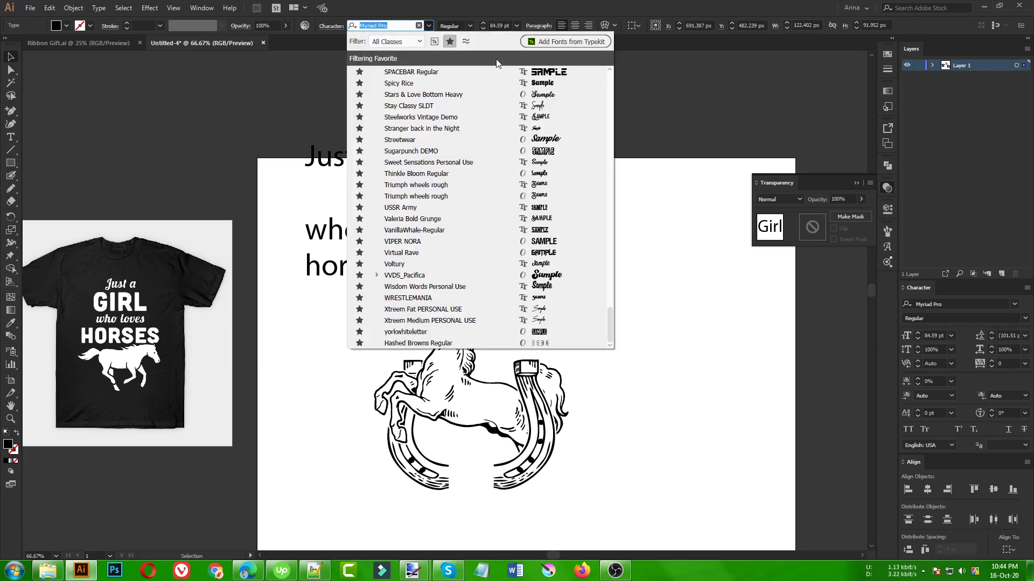
{"action": "left_click", "coordinate": [547, 88]}
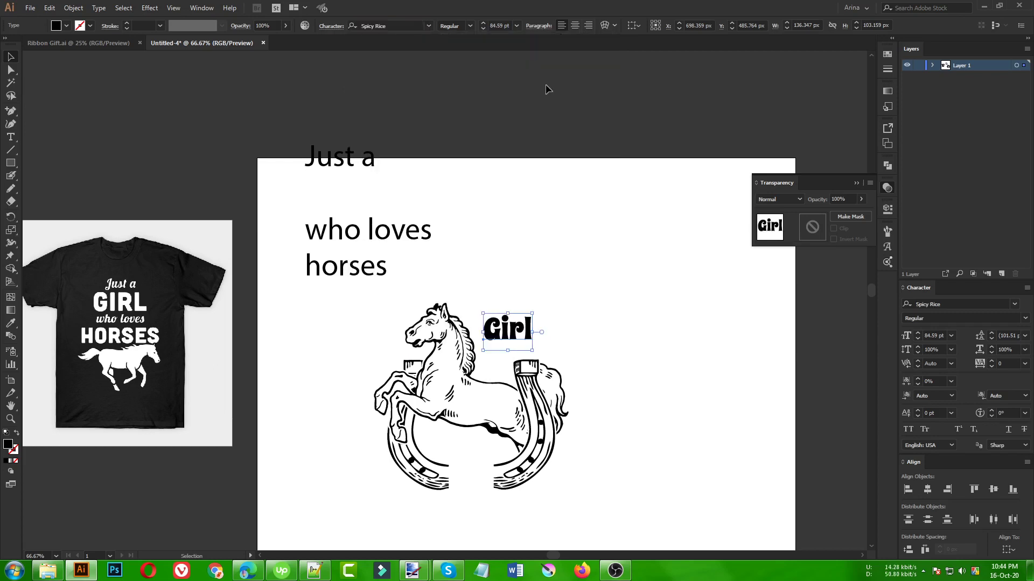
{"action": "left_click", "coordinate": [428, 25]}
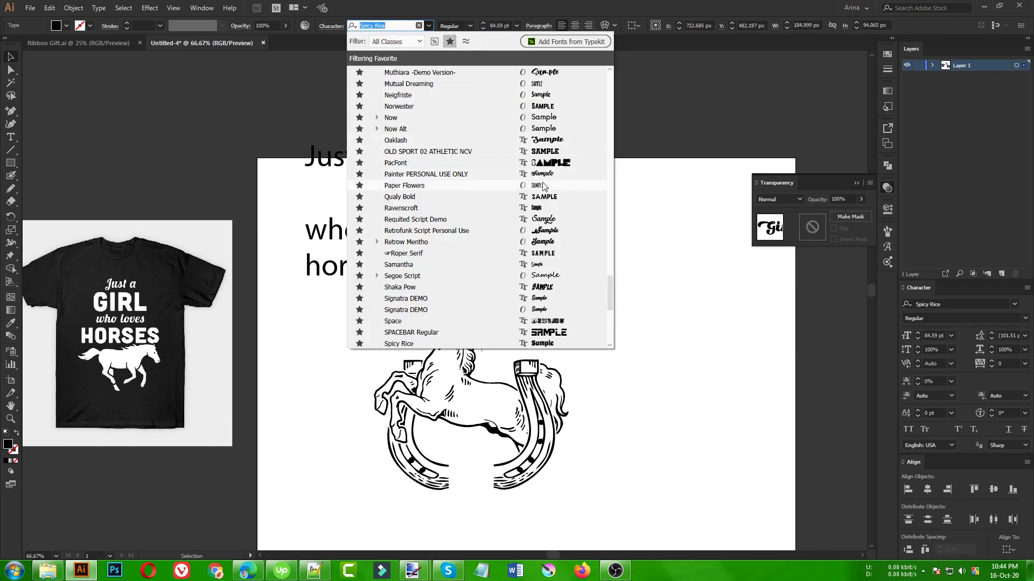
{"action": "scroll", "coordinate": [545, 224], "scroll_direction": "down", "scroll_amount": 4}
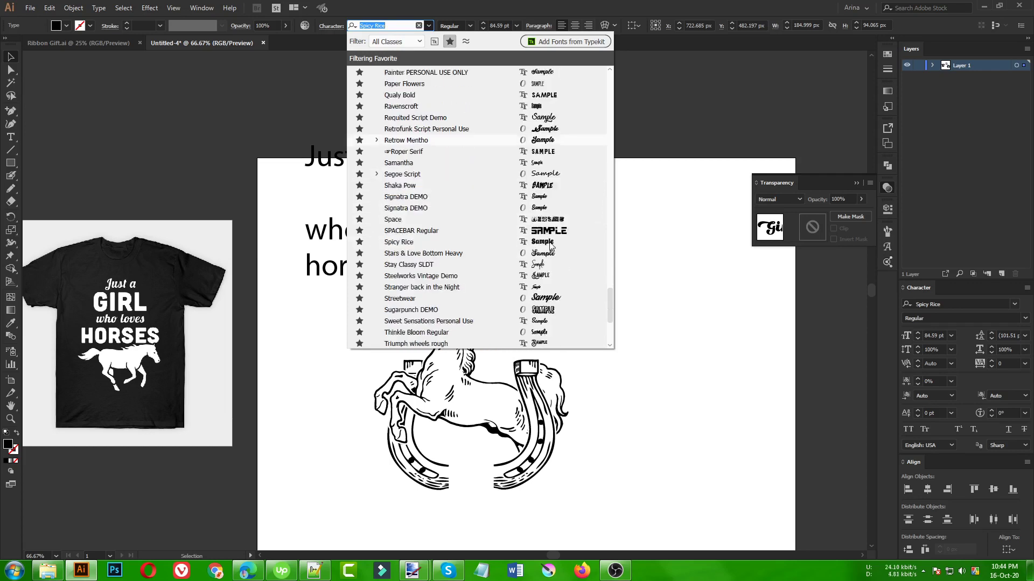
{"action": "left_click", "coordinate": [560, 264]}
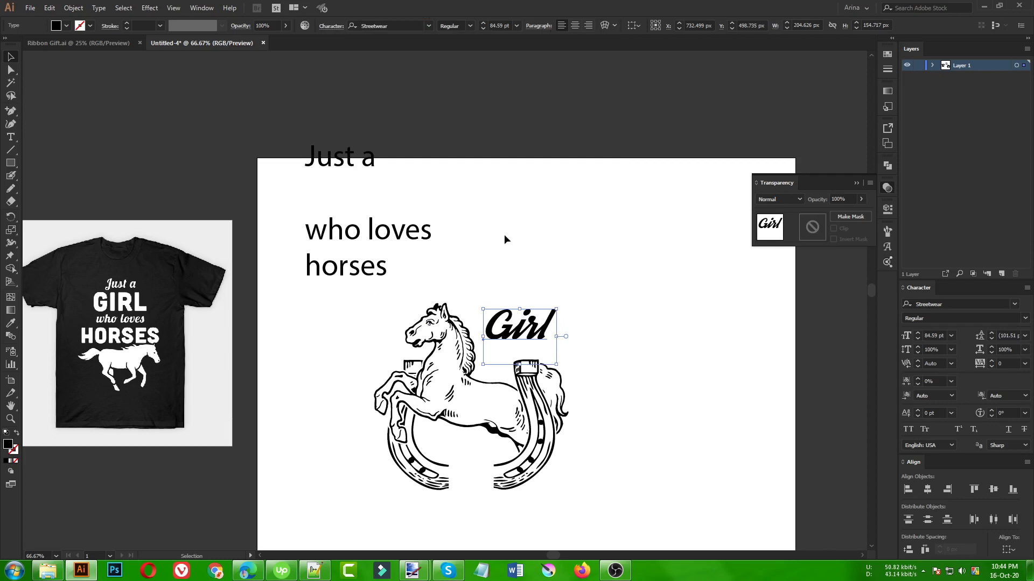
{"action": "left_click", "coordinate": [390, 27]}
{"action": "left_click", "coordinate": [428, 27]}
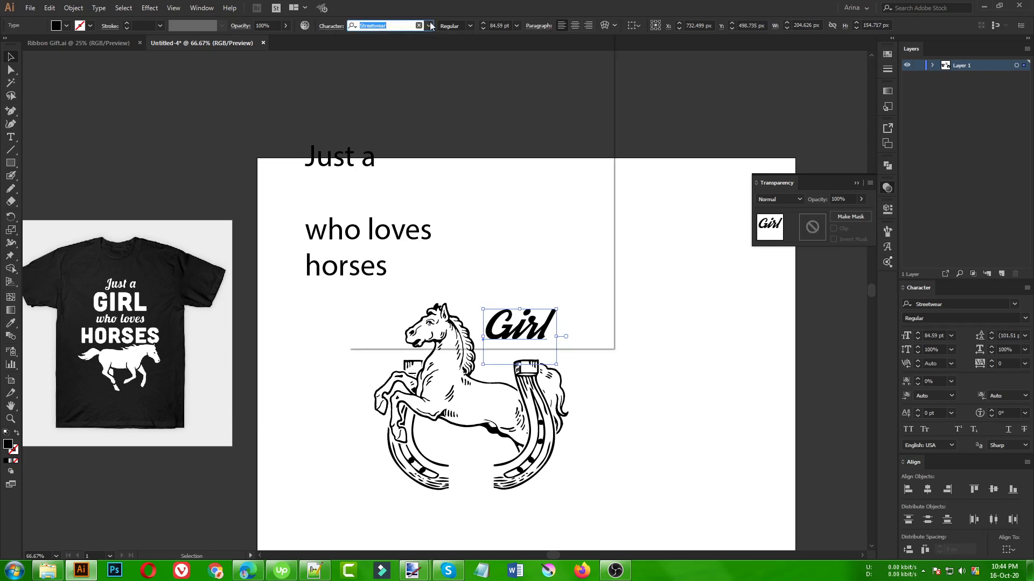
{"action": "scroll", "coordinate": [556, 188], "scroll_direction": "down", "scroll_amount": 5}
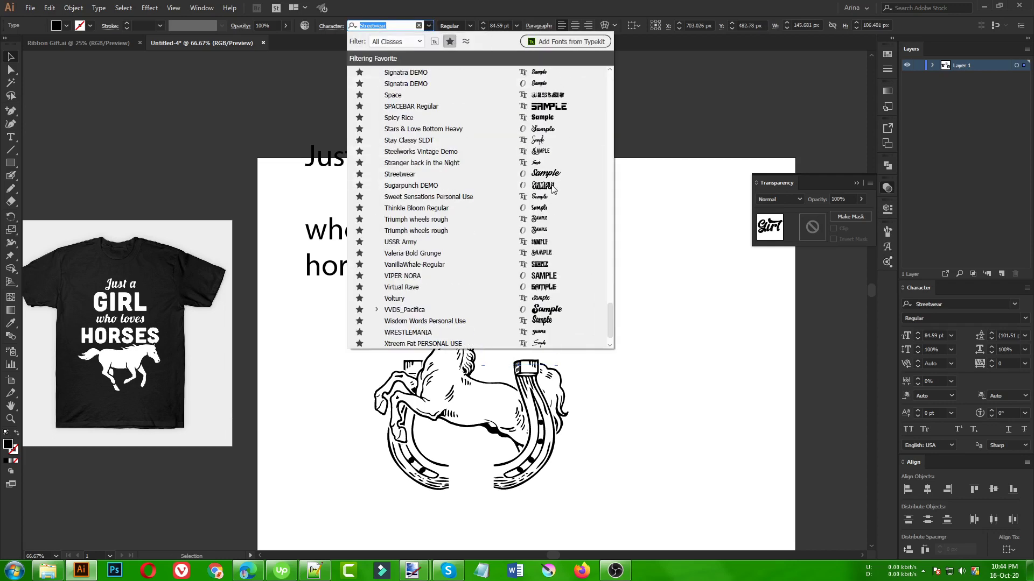
{"action": "left_click", "coordinate": [560, 276]}
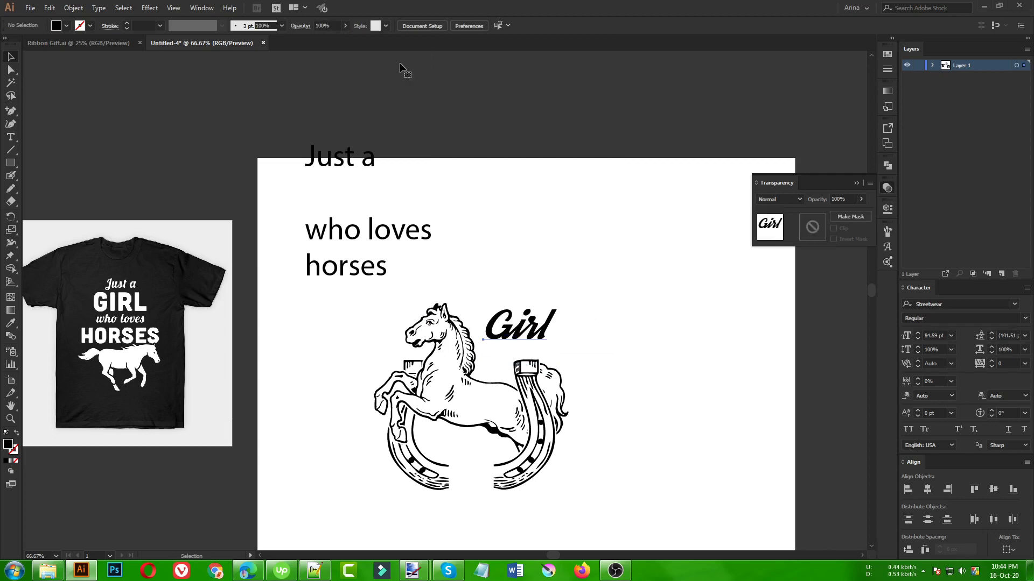
Step: Set the word "Girl" in Explorer Script Regular and enlarge it to about 211 pt above the right horseshoe half
{"action": "left_click", "coordinate": [376, 25]}
{"action": "type", "text": "a"}
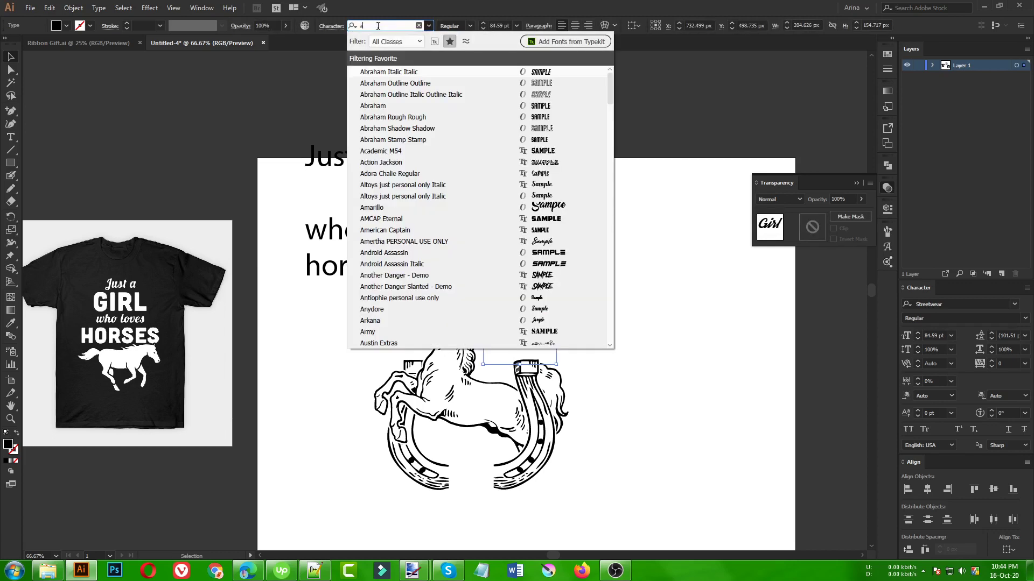
{"action": "key", "text": "BackSpace"}
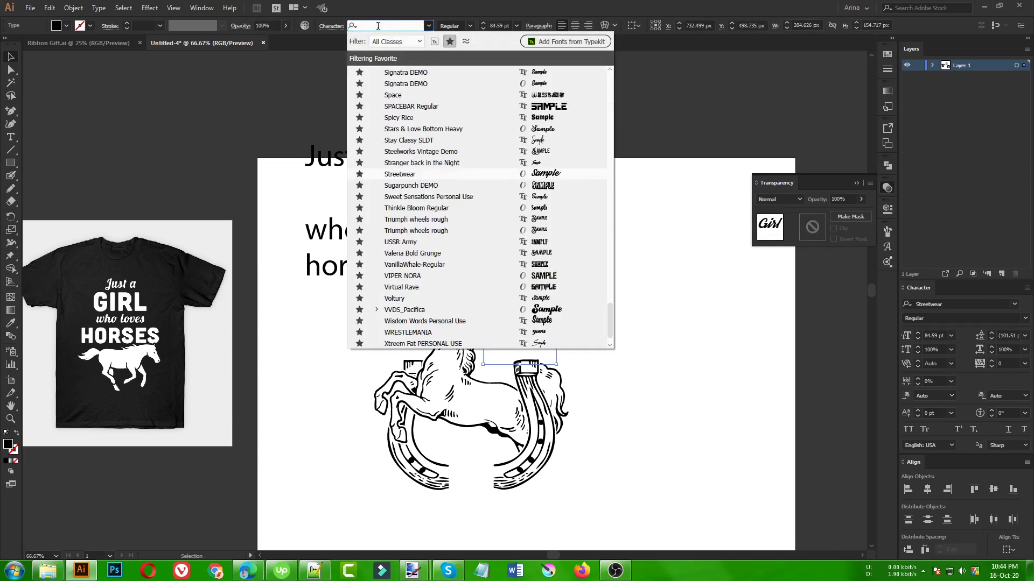
{"action": "type", "text": "ex"}
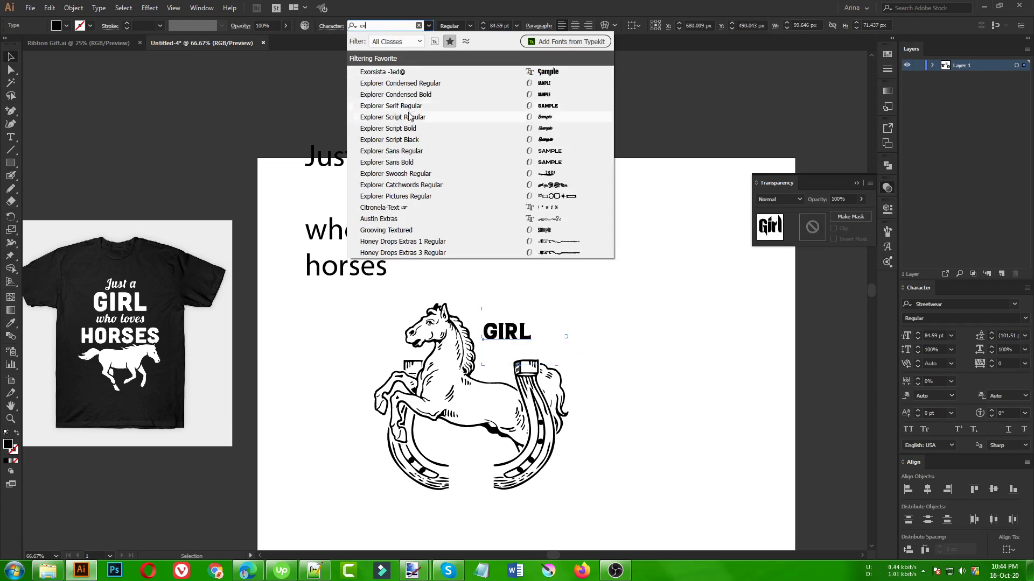
{"action": "left_click", "coordinate": [409, 117]}
{"action": "mouse_move", "coordinate": [519, 334]}
{"action": "left_mouse_down"}
{"action": "mouse_move", "coordinate": [587, 334]}
{"action": "mouse_move", "coordinate": [537, 344]}
{"action": "left_mouse_up"}
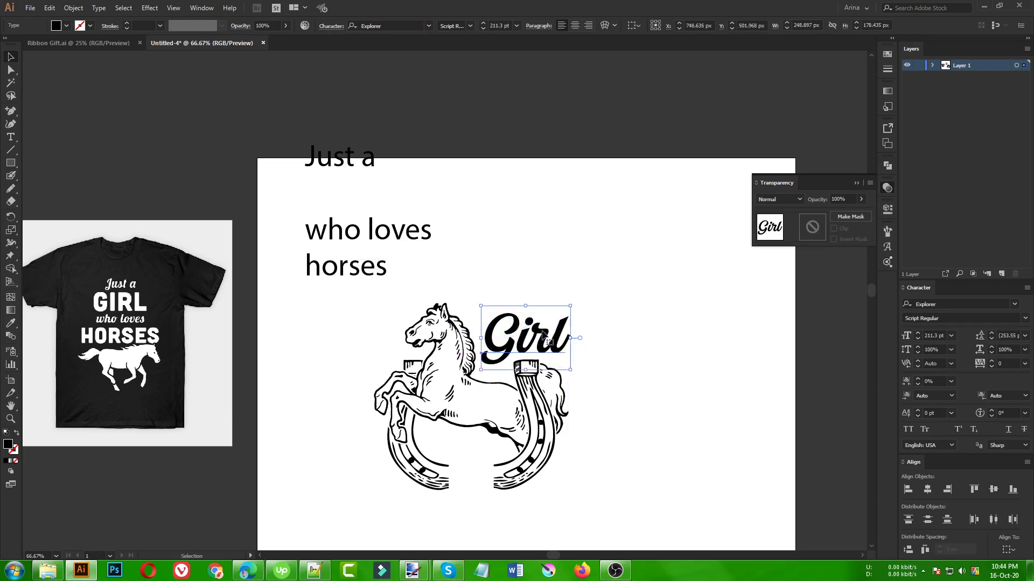
{"action": "scroll", "coordinate": [549, 349], "scroll_direction": "up", "scroll_amount": 1}
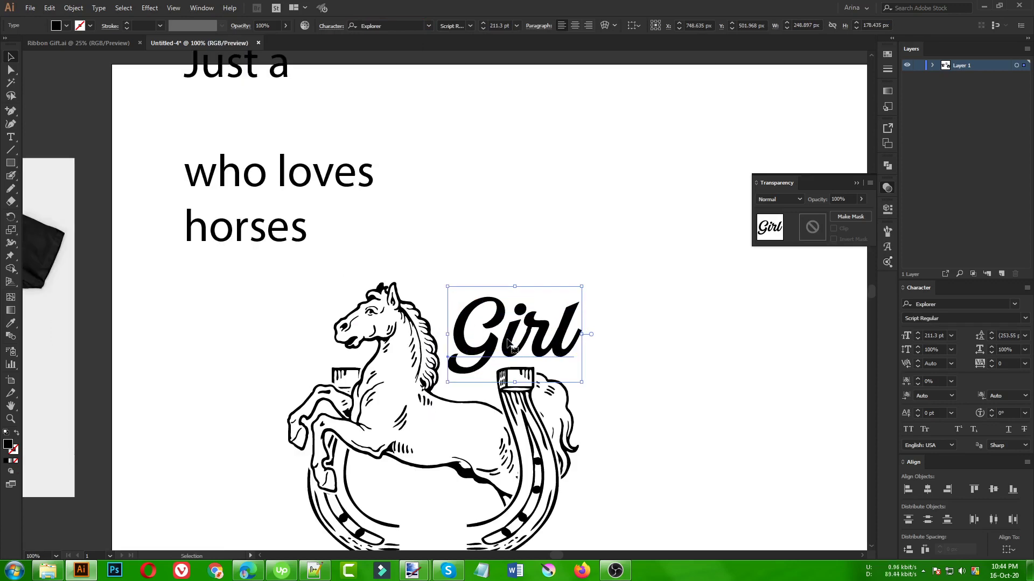
{"action": "key", "text": "shift+t"}
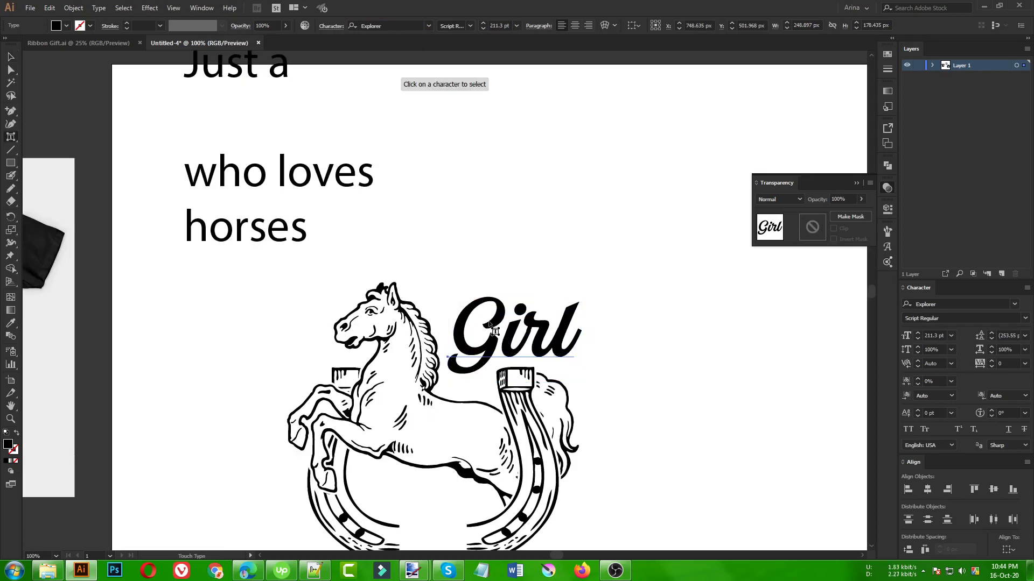
{"action": "left_click", "coordinate": [470, 318]}
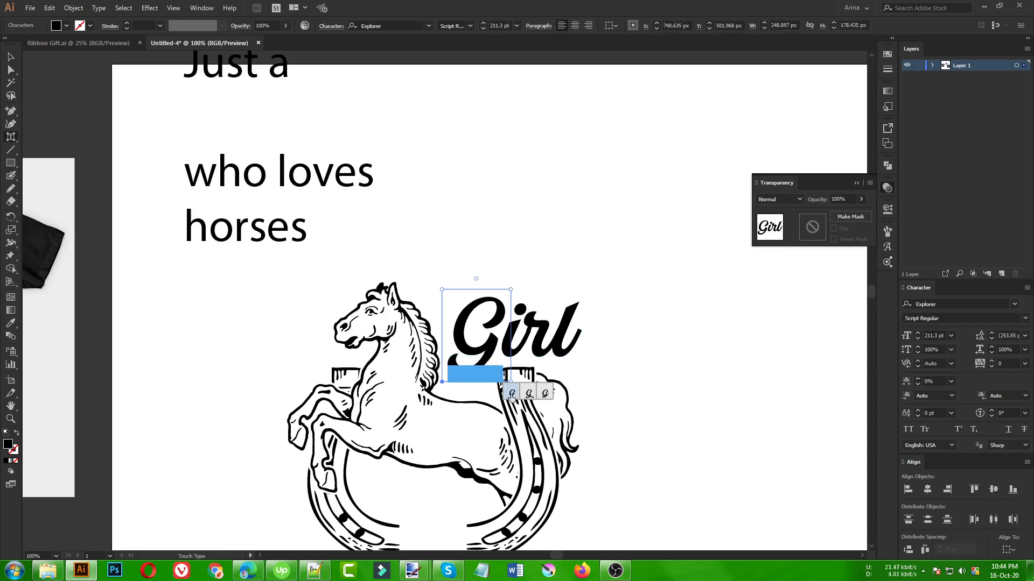
{"action": "key", "text": "Escape"}
{"action": "left_click", "coordinate": [476, 214]}
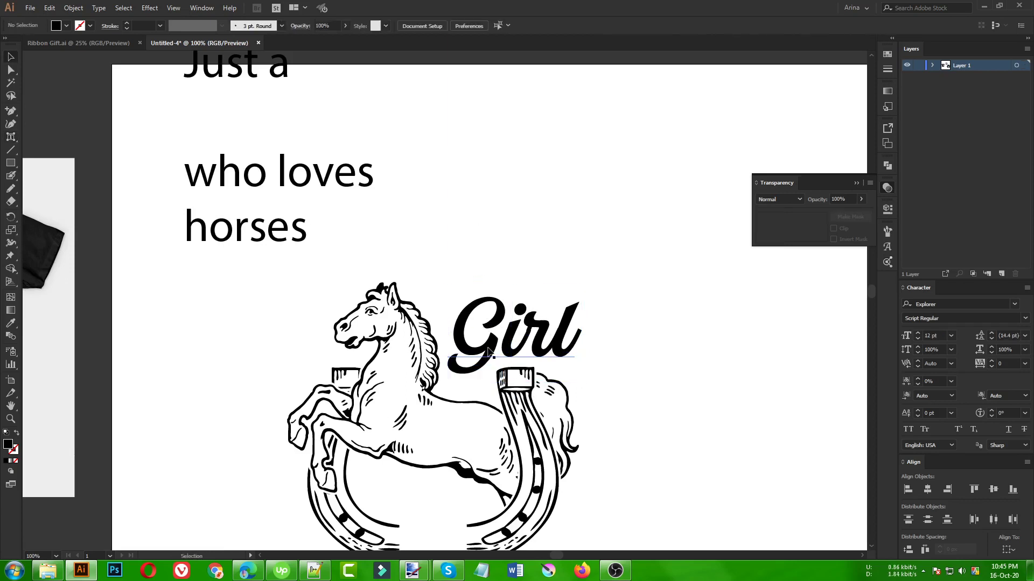
Step: Use the Touch Type tool to swap the G of "Girl" for the alternate glyph without a descending tail
{"action": "left_click", "coordinate": [540, 357]}
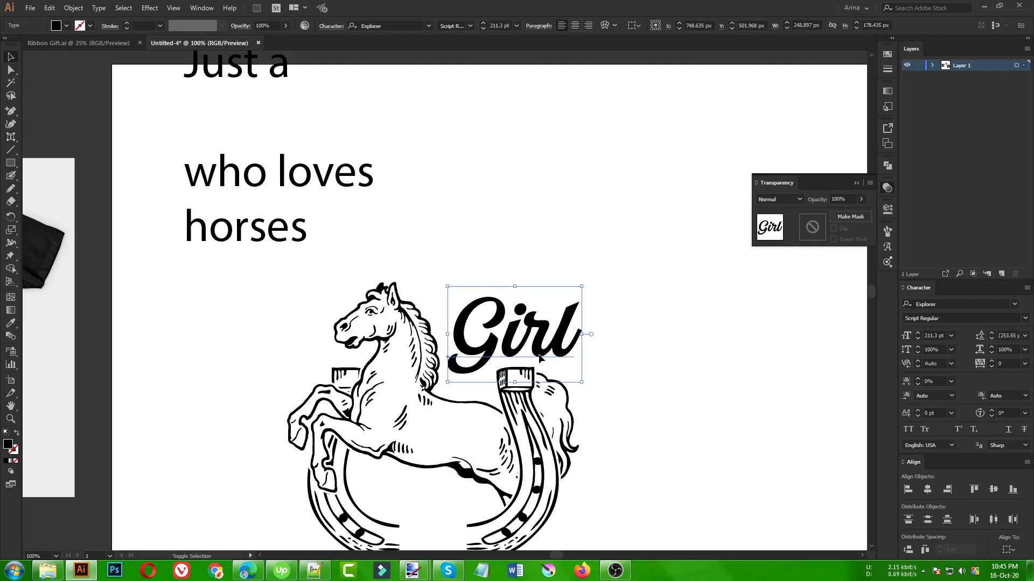
{"action": "key", "text": "shift+t"}
{"action": "left_click", "coordinate": [486, 325]}
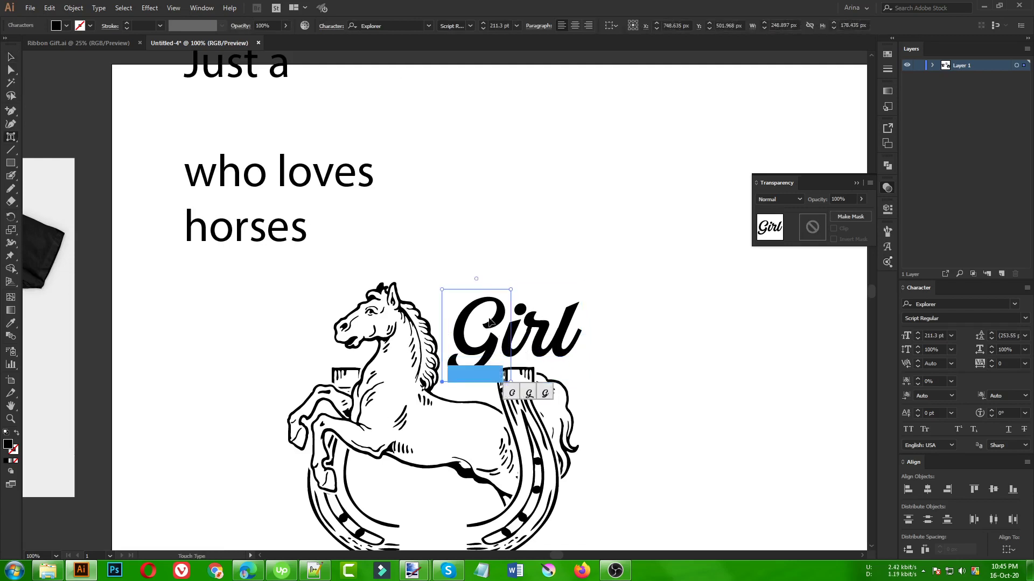
{"action": "left_click", "coordinate": [512, 395]}
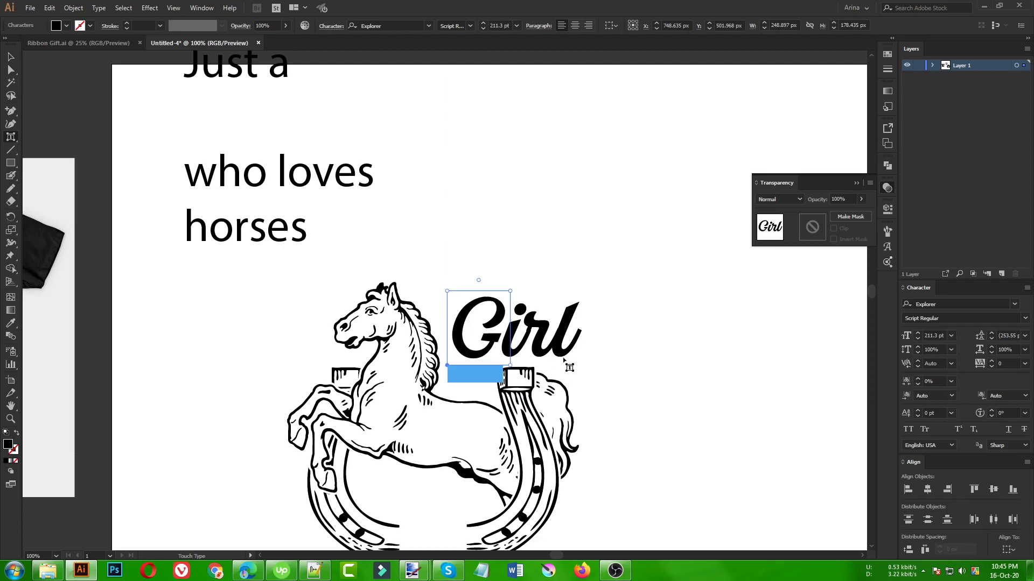
{"action": "key", "text": "Escape"}
{"action": "left_click", "coordinate": [613, 348]}
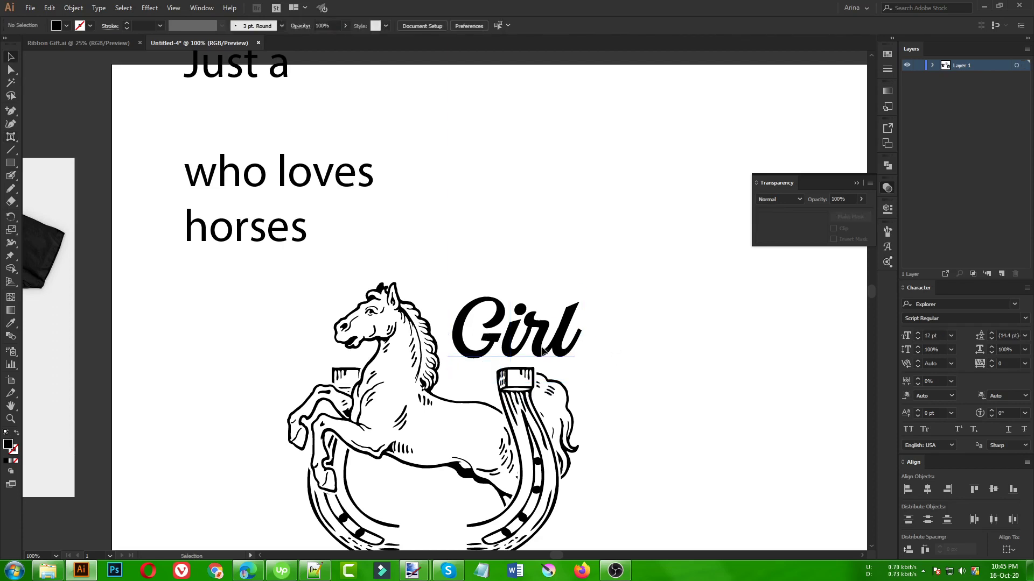
Step: Nudge "Girl" slightly closer to the horse and move "Just a" directly above it
{"action": "left_click_drag", "start_coordinate": [543, 348], "coordinate": [538, 350]}
{"action": "scroll", "coordinate": [517, 288], "scroll_direction": "down", "scroll_amount": 1}
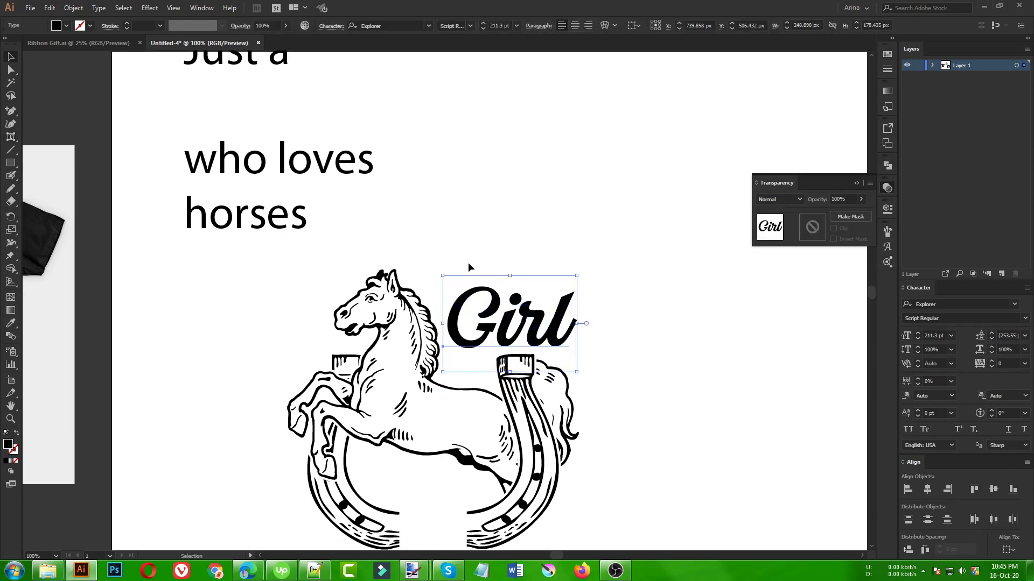
{"action": "scroll", "coordinate": [467, 268], "scroll_direction": "up", "scroll_amount": 3}
{"action": "left_click_drag", "start_coordinate": [255, 100], "coordinate": [535, 310]}
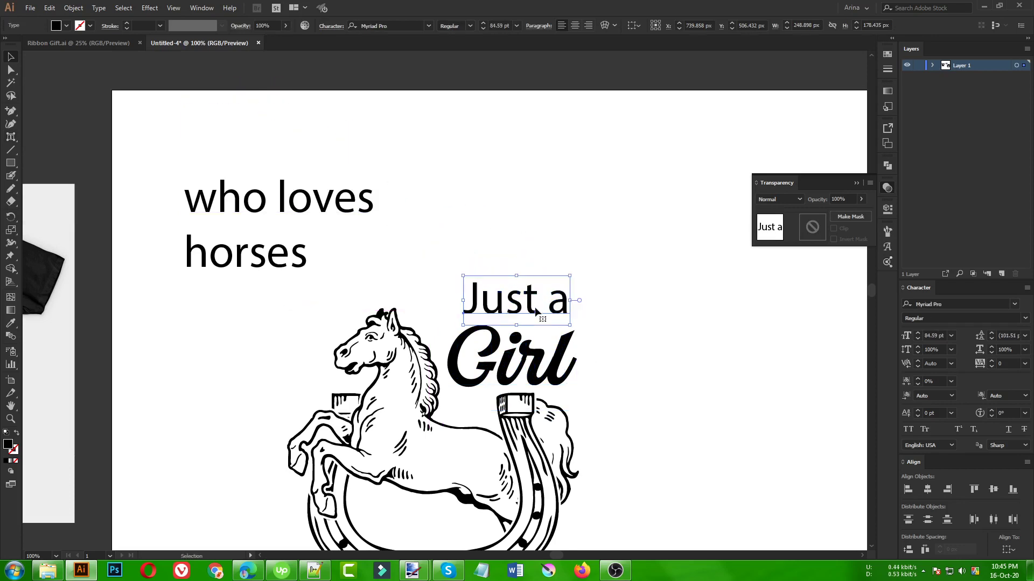
Step: Try the Anydore font on "Just a" and enlarge the words to about 102 pt above "Girl"
{"action": "left_click", "coordinate": [403, 20]}
{"action": "type", "text": "any"}
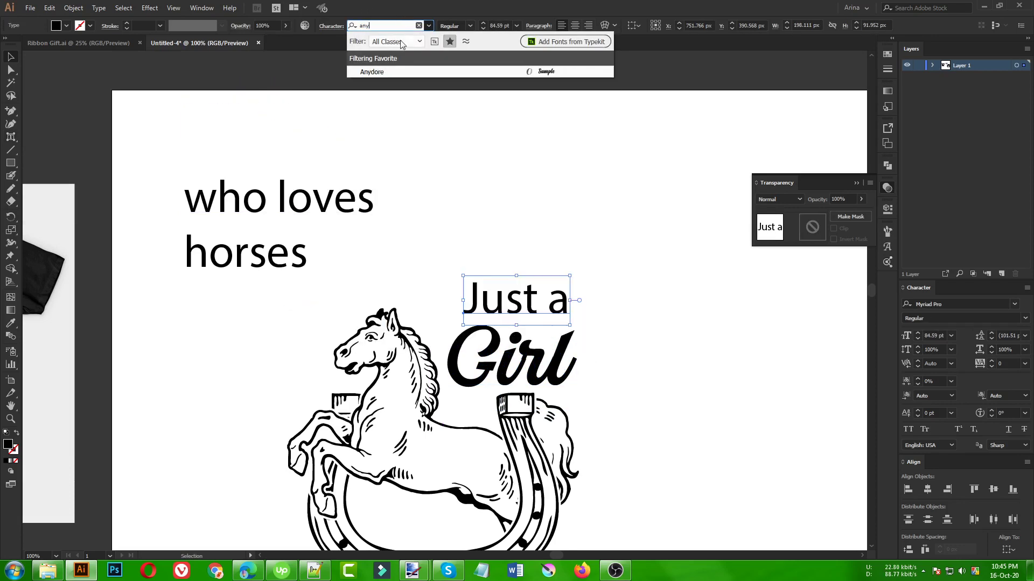
{"action": "left_click", "coordinate": [379, 71]}
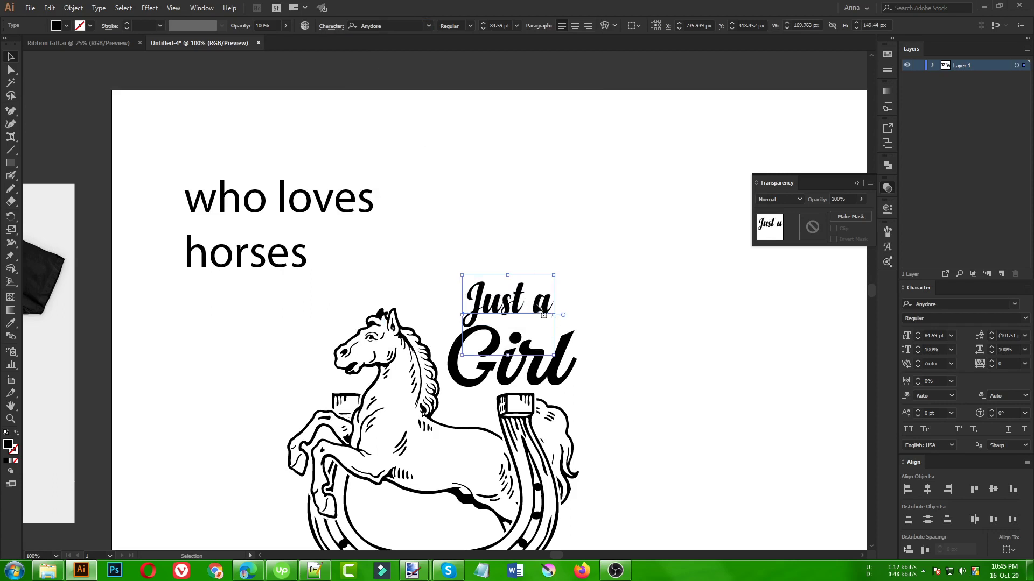
{"action": "left_click_drag", "start_coordinate": [537, 308], "coordinate": [487, 268]}
{"action": "scroll", "coordinate": [547, 338], "scroll_direction": "up", "scroll_amount": 1}
{"action": "left_click", "coordinate": [456, 201]}
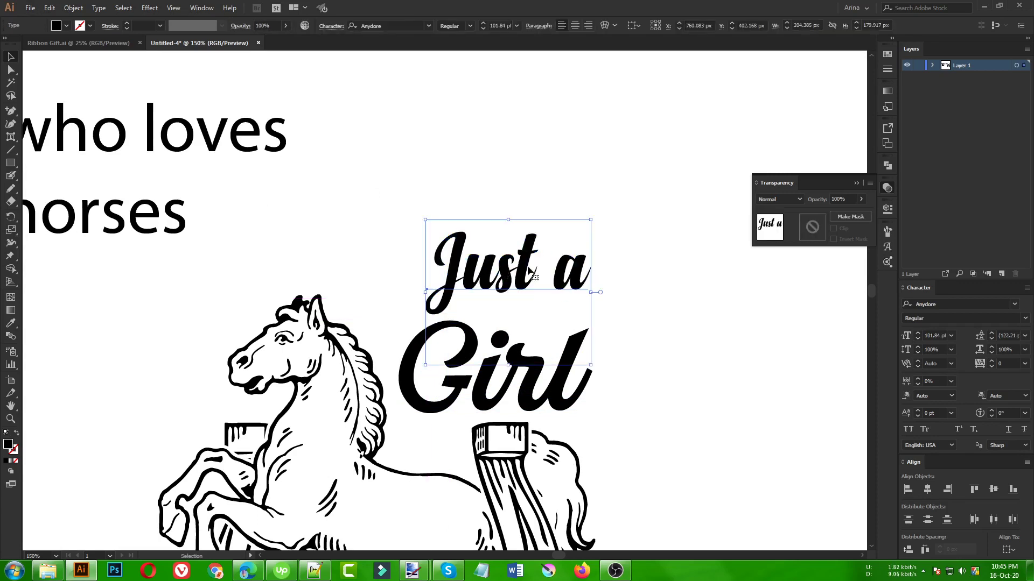
Step: Set "Just a" in Explorer Condensed Regular and place it close above "Girl"
{"action": "left_click", "coordinate": [385, 26]}
{"action": "type", "text": "ex"}
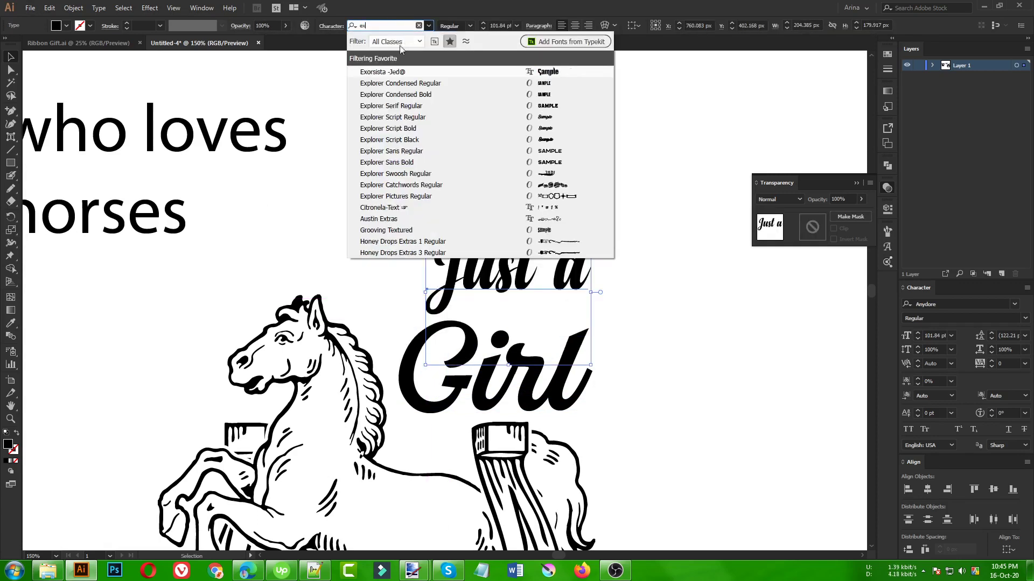
{"action": "left_click", "coordinate": [390, 84]}
{"action": "left_click_drag", "start_coordinate": [491, 257], "coordinate": [518, 287]}
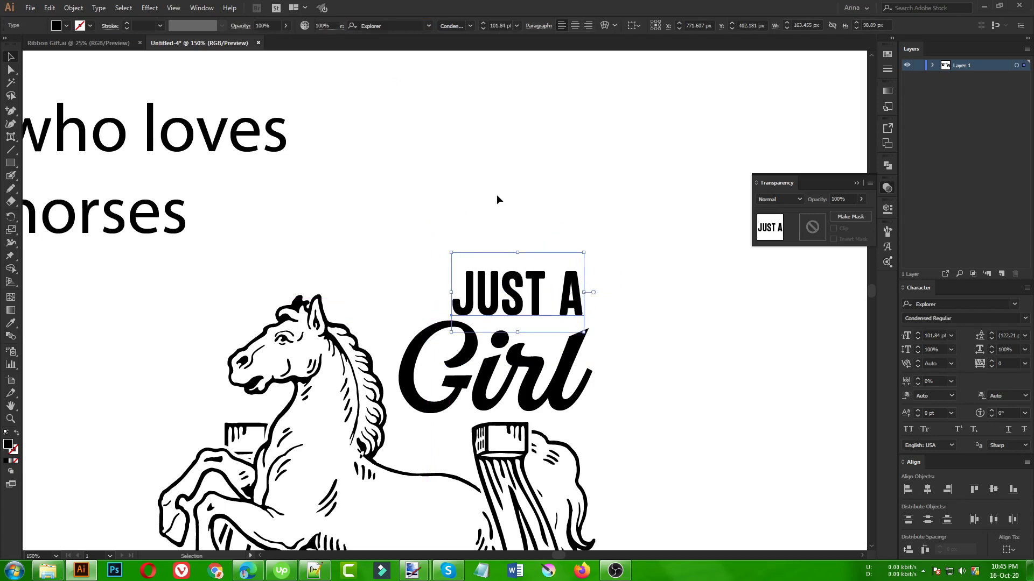
{"action": "left_click", "coordinate": [496, 199]}
{"action": "key", "text": "ctrl+1"}
Step: Move "Girl" over the gap in the lower part of the horseshoe and enlarge it to about 240 pt
{"action": "scroll", "coordinate": [496, 199], "scroll_direction": "down", "scroll_amount": 3}
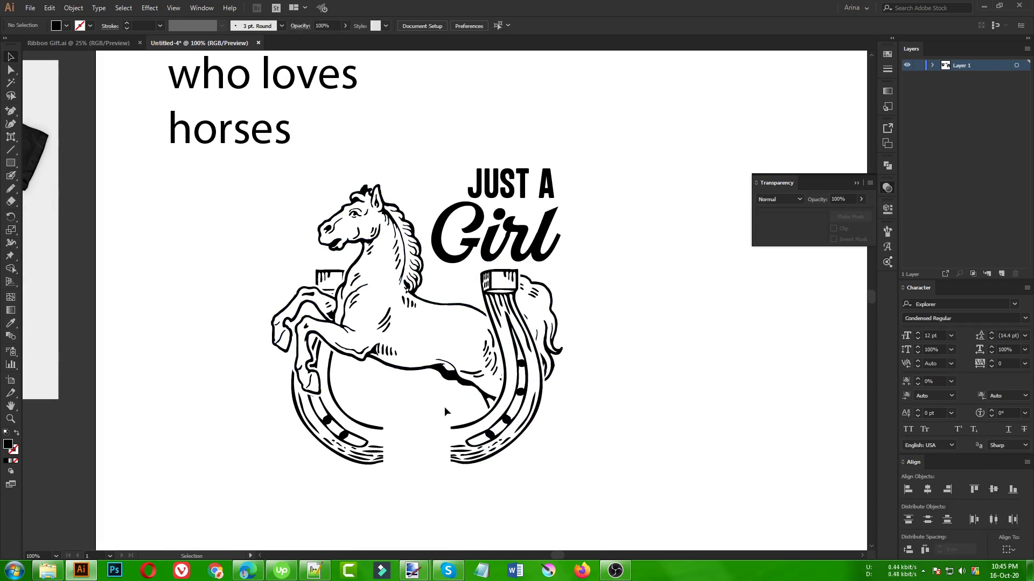
{"action": "scroll", "coordinate": [445, 409], "scroll_direction": "down", "scroll_amount": 1}
{"action": "left_click_drag", "start_coordinate": [514, 306], "coordinate": [466, 443]}
{"action": "scroll", "coordinate": [436, 444], "scroll_direction": "up", "scroll_amount": 2}
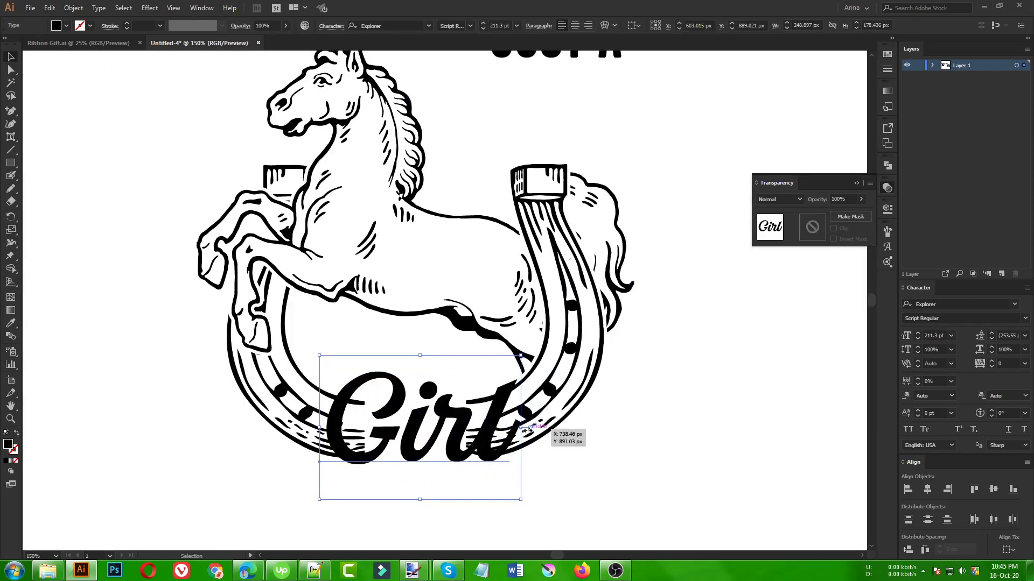
{"action": "left_click_drag", "start_coordinate": [526, 429], "coordinate": [535, 428]}
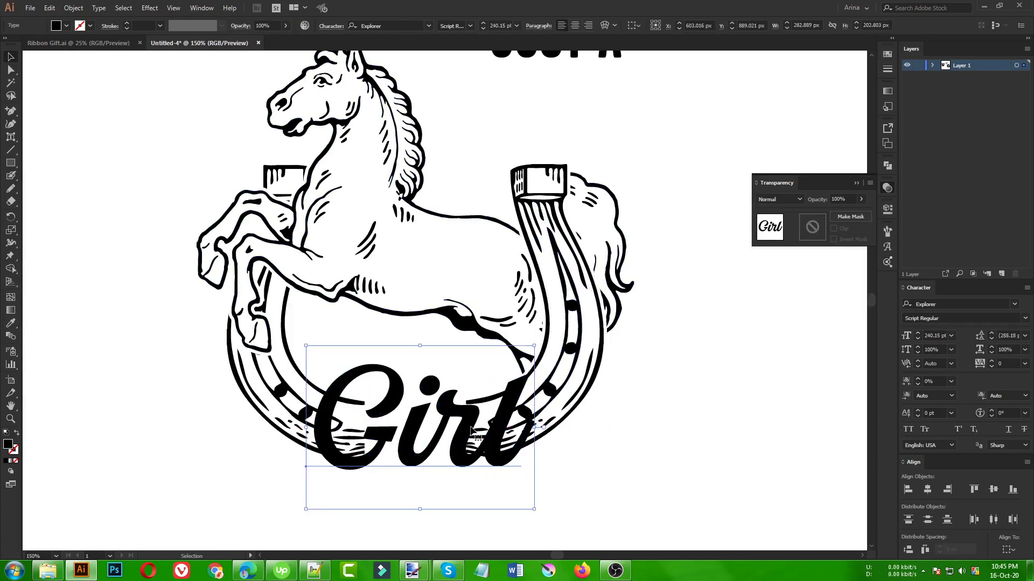
{"action": "left_click_drag", "start_coordinate": [470, 429], "coordinate": [471, 437]}
{"action": "scroll", "coordinate": [613, 186], "scroll_direction": "up", "scroll_amount": 2}
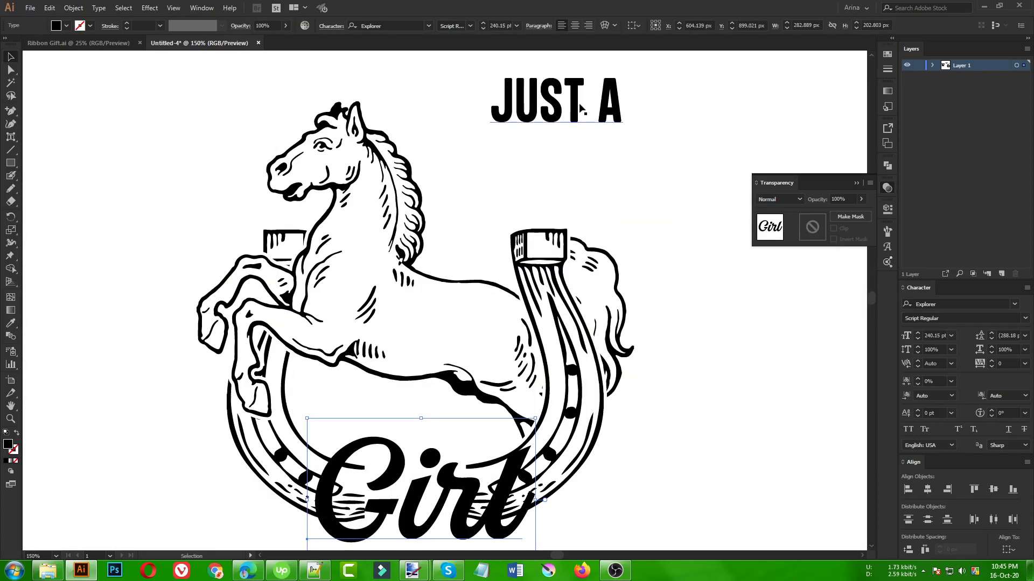
Step: Move "Just a" inside the horseshoe above "Girl" and shrink it to about 80 pt
{"action": "left_click_drag", "start_coordinate": [580, 99], "coordinate": [457, 415]}
{"action": "scroll", "coordinate": [443, 392], "scroll_direction": "down", "scroll_amount": 1}
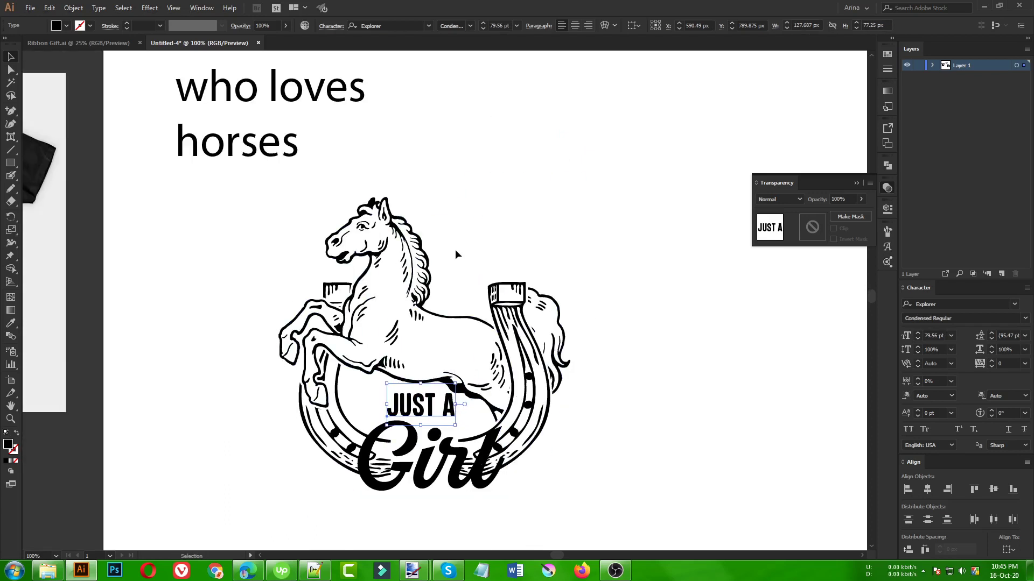
{"action": "scroll", "coordinate": [454, 250], "scroll_direction": "down", "scroll_amount": 1}
{"action": "left_click", "coordinate": [583, 449]}
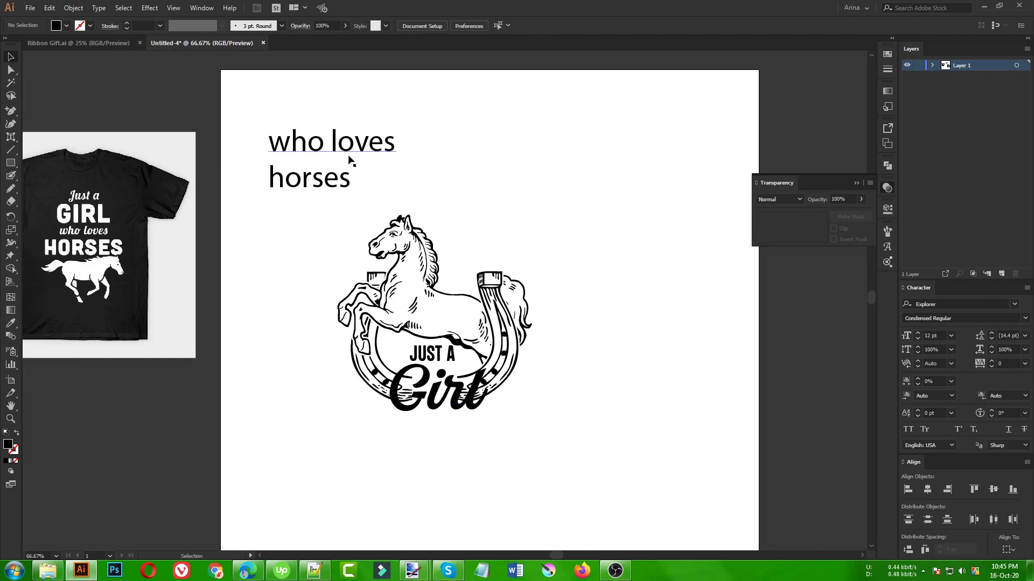
Step: Move "who loves" below "Girl" and copy the type style of "Just a" onto it with the Eyedropper
{"action": "left_click_drag", "start_coordinate": [350, 161], "coordinate": [464, 425]}
{"action": "key", "text": "i"}
{"action": "left_click", "coordinate": [440, 348]}
{"action": "key", "text": "v"}
Step: Move "horses" below the horseshoe and copy the type style of "Girl" onto it with the Eyedropper
{"action": "left_click_drag", "start_coordinate": [318, 184], "coordinate": [342, 462]}
{"action": "key", "text": "i"}
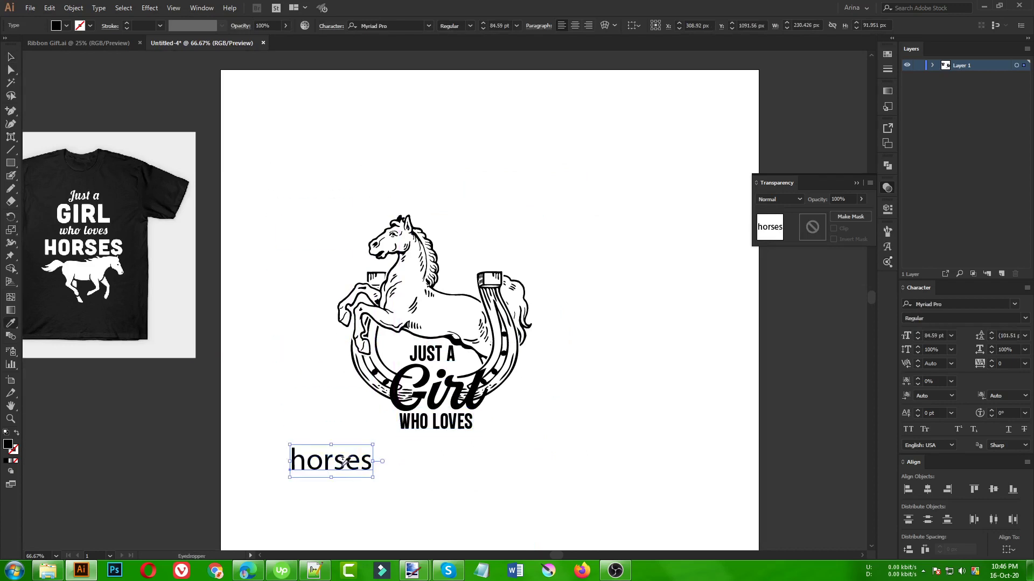
{"action": "left_click", "coordinate": [437, 398]}
{"action": "key", "text": "v"}
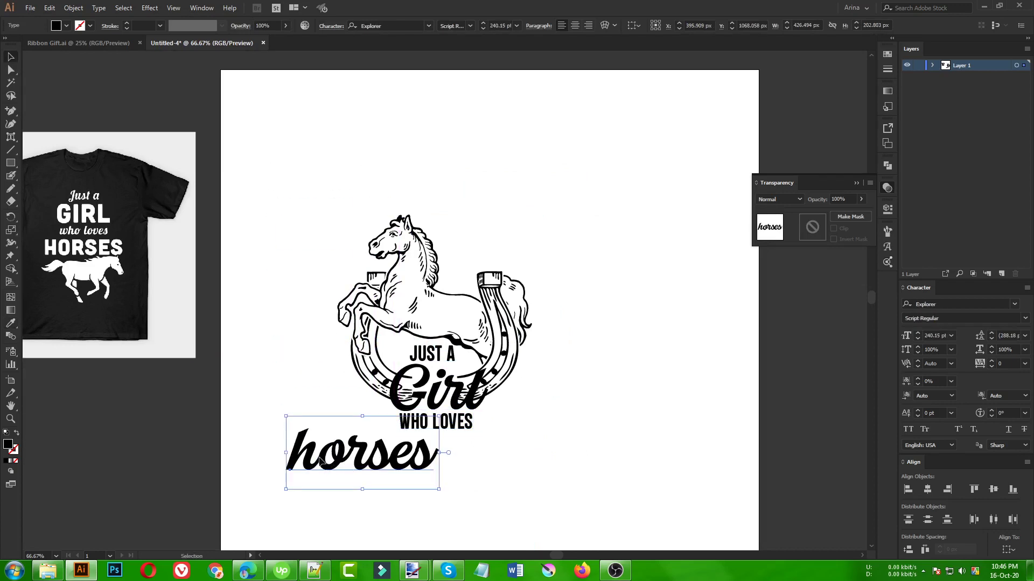
Step: Change "horses" to "Horses", move it just below "WHO LOVES" and scale it to about 223 pt
{"action": "double_click", "coordinate": [320, 460]}
{"action": "key", "text": "BackSpace"}
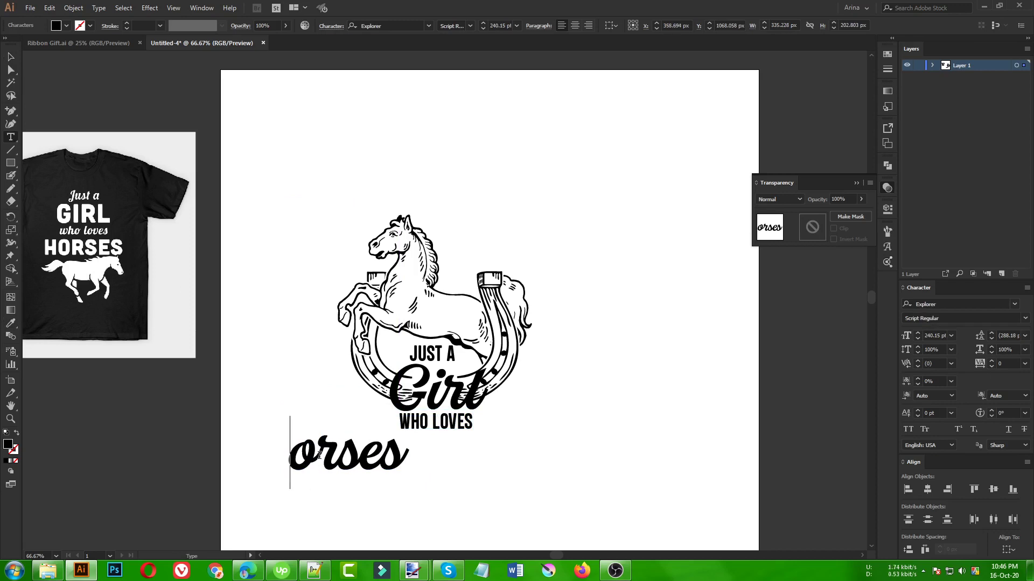
{"action": "type", "text": "H"}
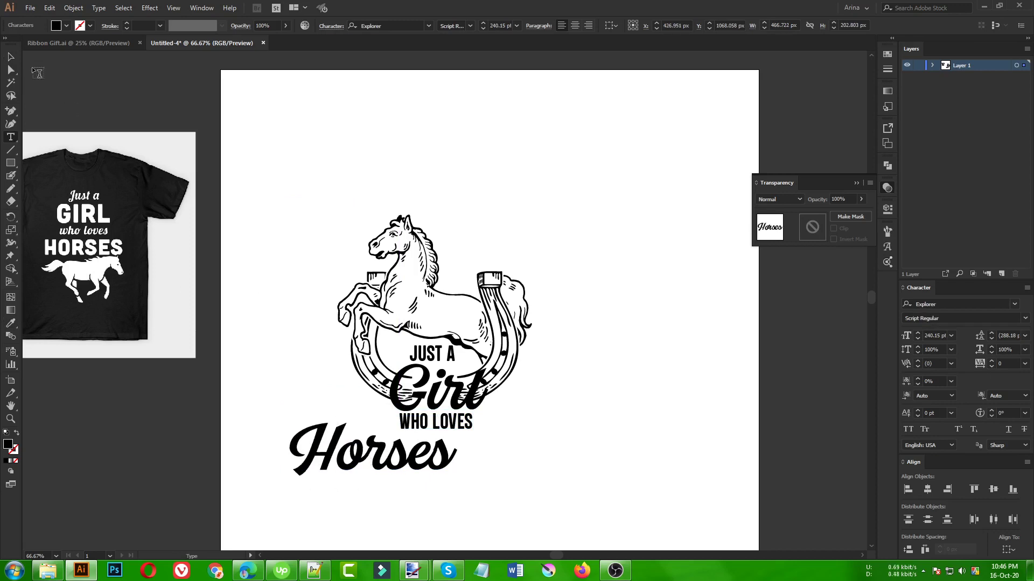
{"action": "left_click", "coordinate": [9, 58]}
{"action": "mouse_move", "coordinate": [455, 458]}
{"action": "left_mouse_down"}
{"action": "mouse_move", "coordinate": [519, 462]}
{"action": "mouse_move", "coordinate": [455, 462]}
{"action": "left_mouse_up"}
{"action": "scroll", "coordinate": [529, 435], "scroll_direction": "up", "scroll_amount": 1}
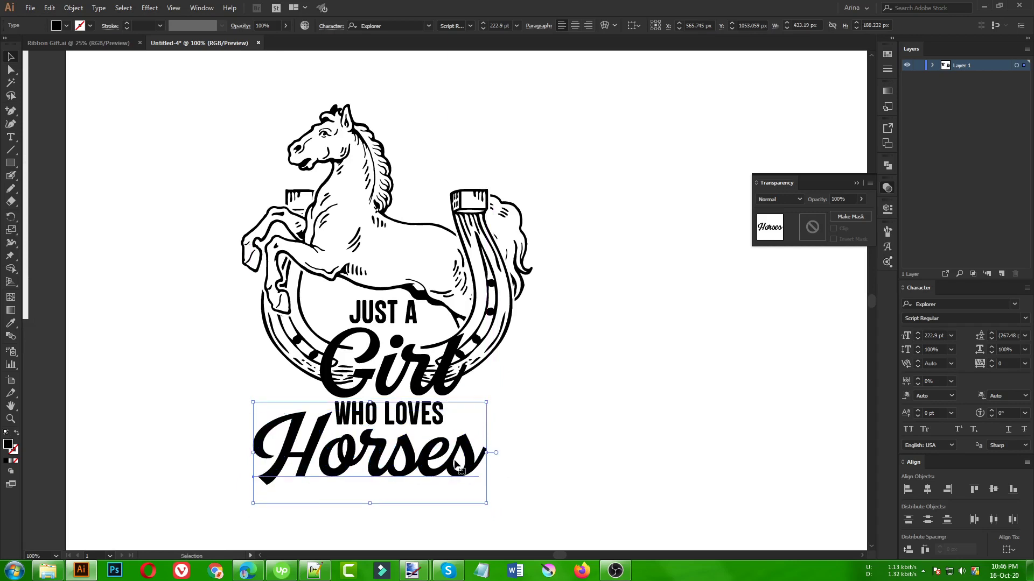
{"action": "key", "text": "shift+t"}
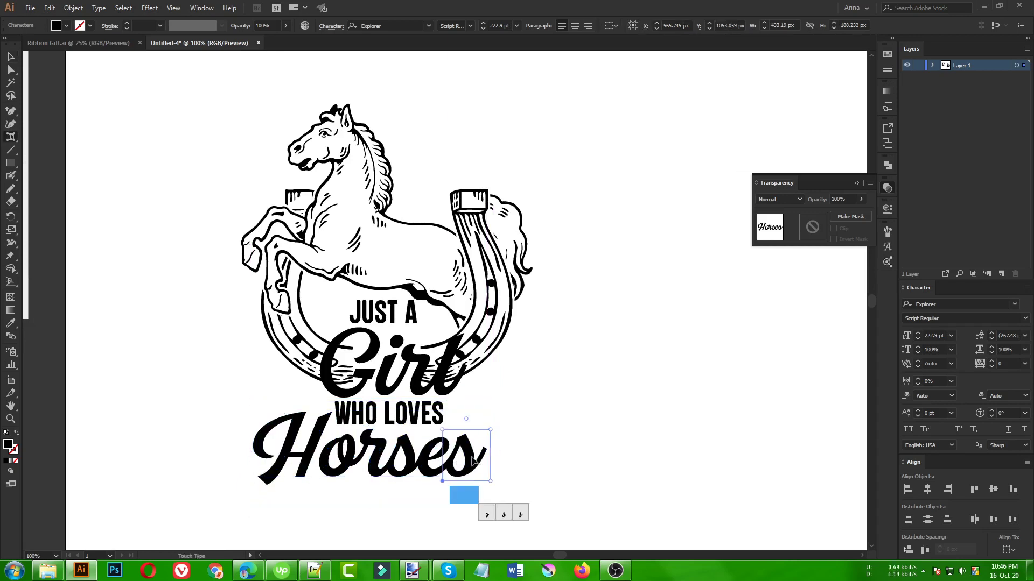
{"action": "left_click", "coordinate": [466, 463]}
{"action": "key", "text": "Escape"}
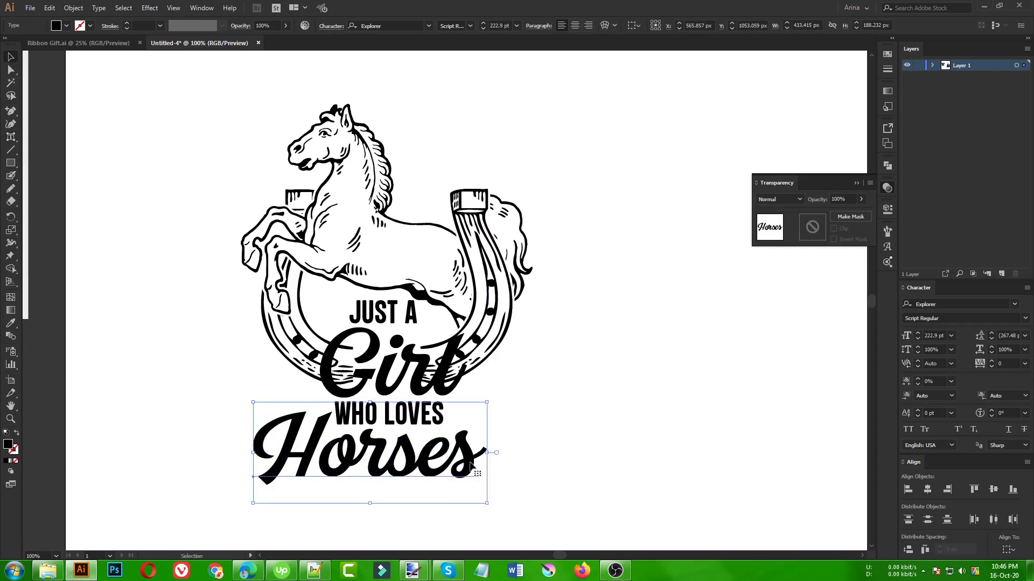
Step: Nudge "Horses" slightly to the left beneath "WHO LOVES" and deselect it
{"action": "left_click_drag", "start_coordinate": [457, 461], "coordinate": [455, 459]}
{"action": "left_click", "coordinate": [564, 423]}
{"action": "scroll", "coordinate": [271, 387], "scroll_direction": "down", "scroll_amount": 1}
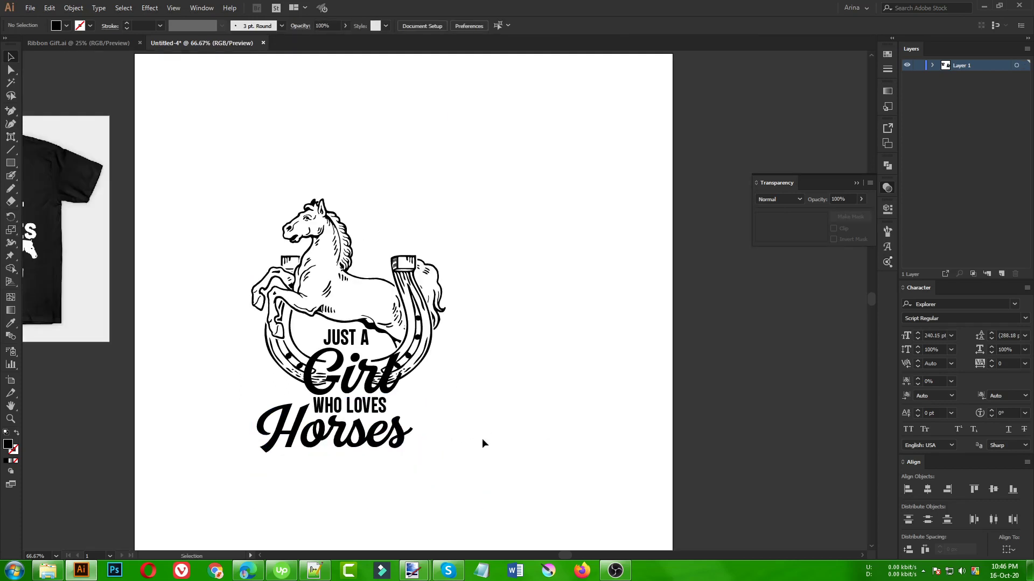
{"action": "scroll", "coordinate": [430, 407], "scroll_direction": "up", "scroll_amount": 1}
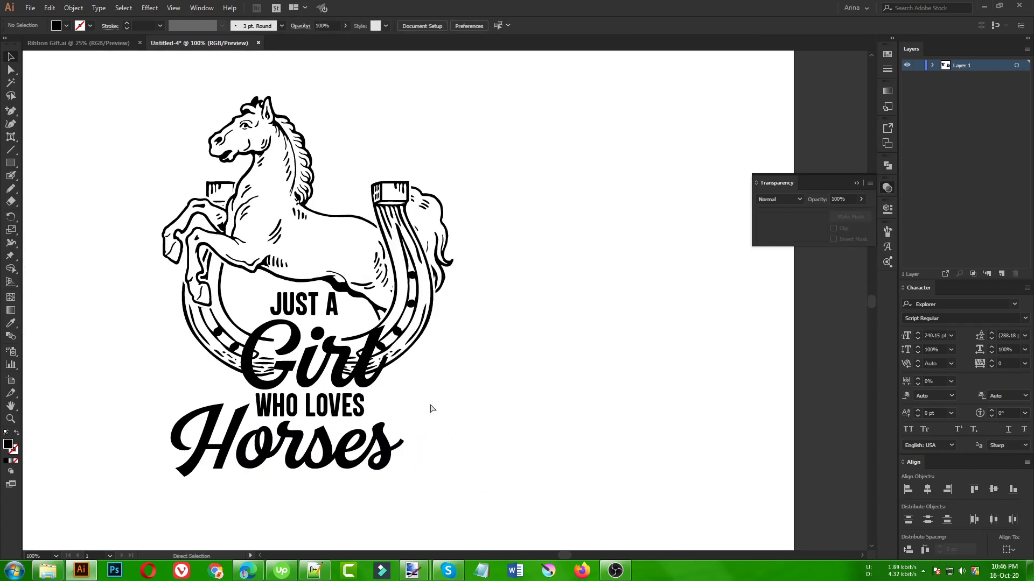
Step: Show the rulers and place two vertical guides, one at the outer edge of the horse's tail and one at its front hooves
{"action": "key", "text": "ctrl+r"}
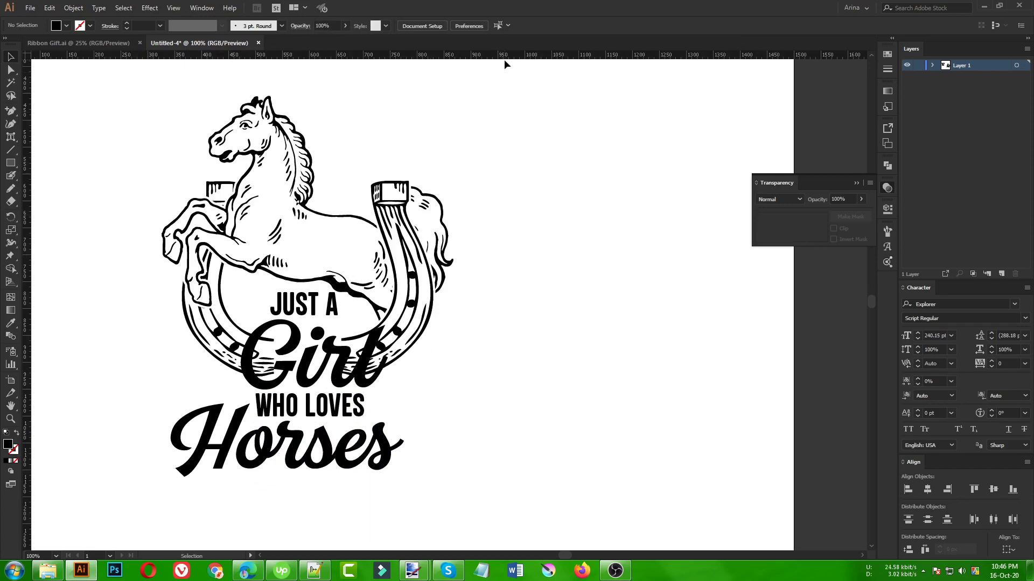
{"action": "left_click_drag", "start_coordinate": [504, 55], "coordinate": [453, 274]}
{"action": "left_click", "coordinate": [474, 304]}
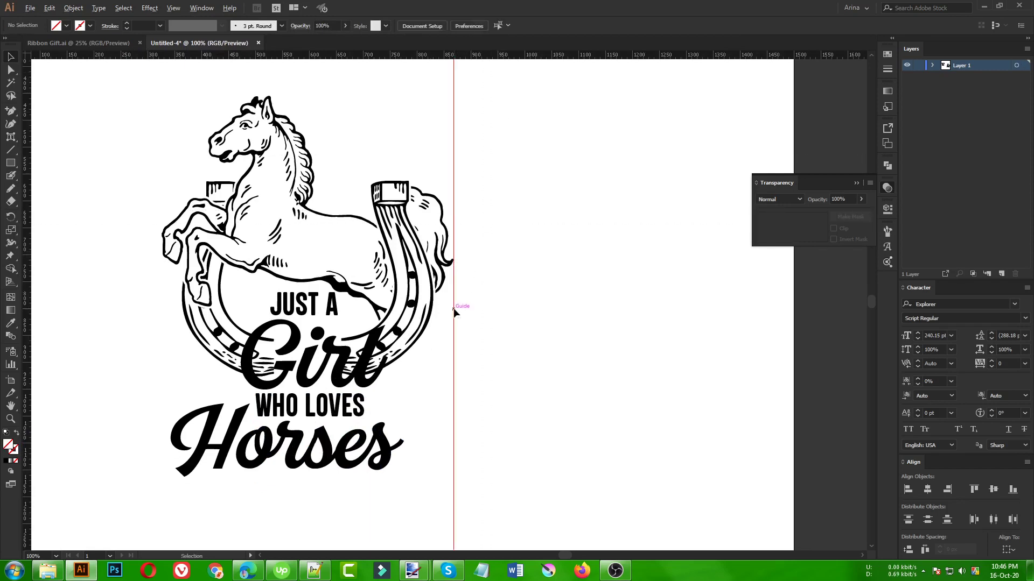
{"action": "left_click_drag", "start_coordinate": [454, 311], "coordinate": [162, 333]}
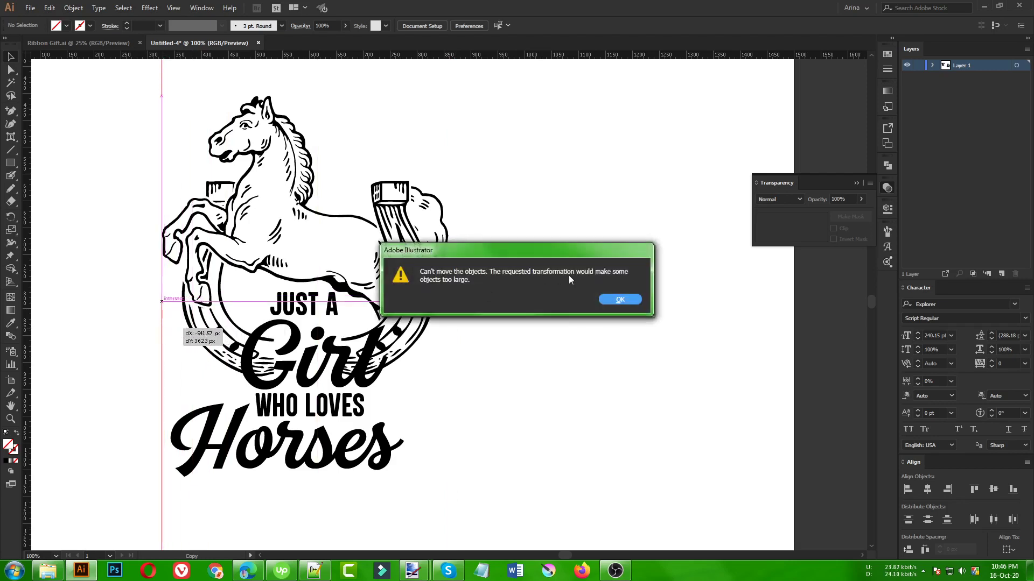
{"action": "key", "text": "Return"}
{"action": "left_click_drag", "start_coordinate": [454, 301], "coordinate": [160, 280]}
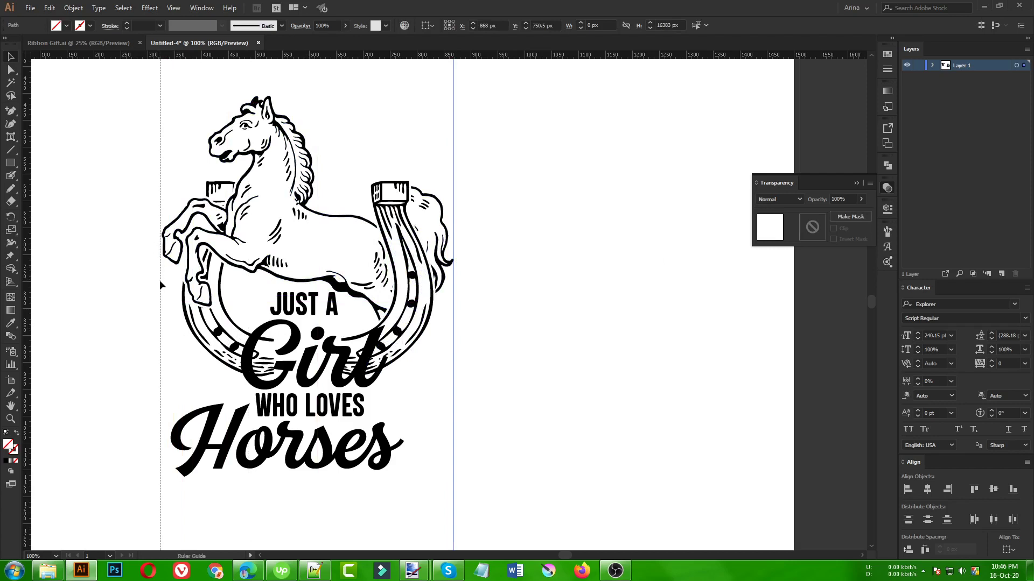
{"action": "left_click", "coordinate": [119, 281]}
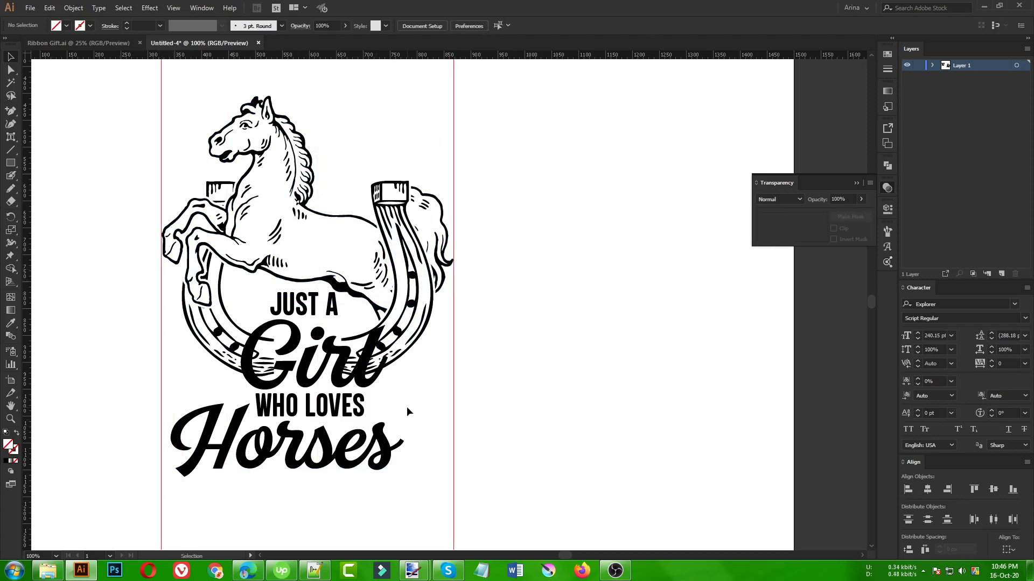
Step: Convert the "JUST A" and "Girl" text to outlines
{"action": "left_click", "coordinate": [320, 302]}
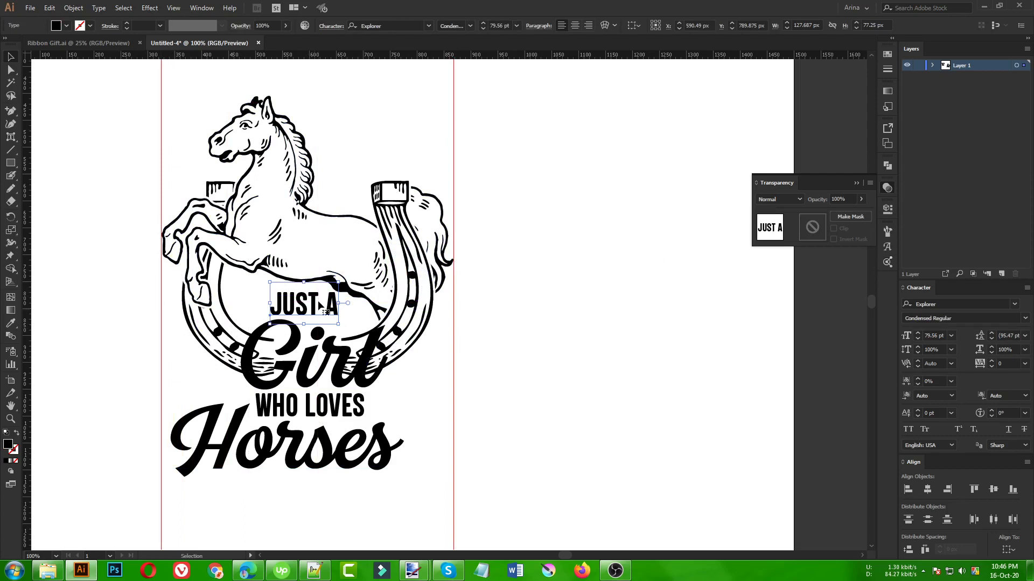
{"action": "left_click", "coordinate": [317, 358], "text": "shift"}
{"action": "right_click", "coordinate": [319, 237]}
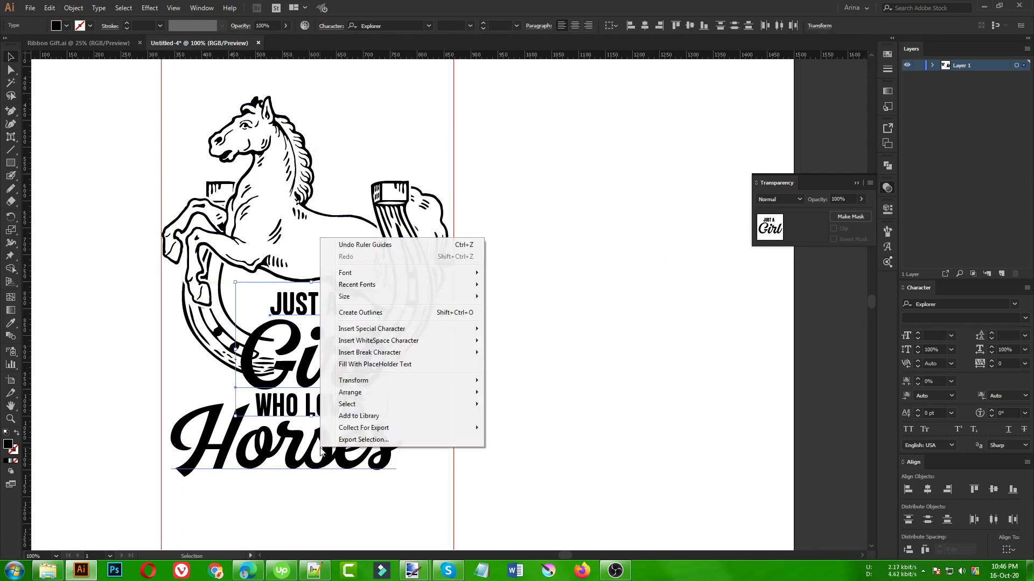
{"action": "left_click", "coordinate": [366, 311]}
{"action": "left_click", "coordinate": [534, 382]}
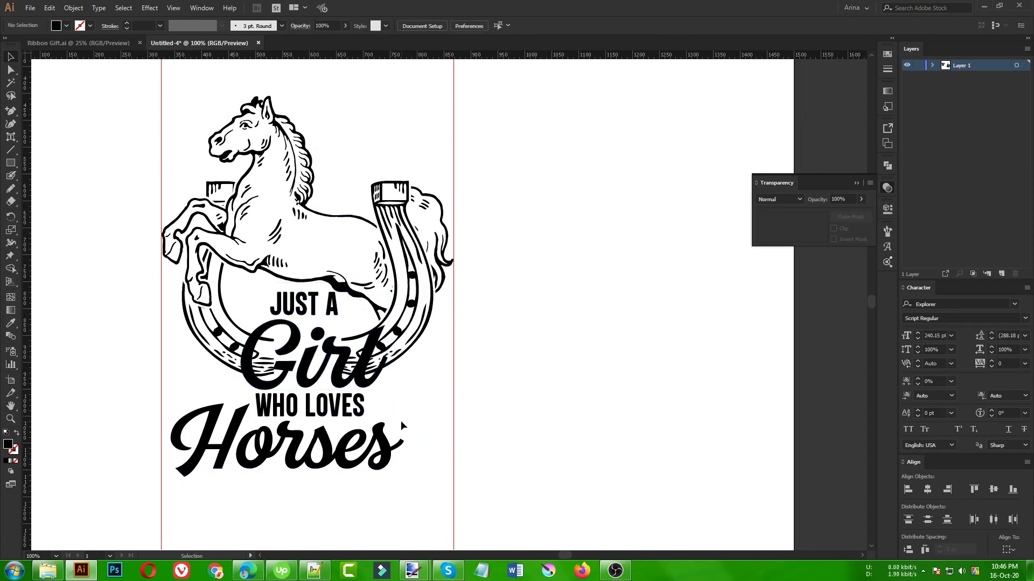
Step: Convert "Horses" to outlines and stretch it to span the full width between the two vertical guides
{"action": "left_click", "coordinate": [396, 459]}
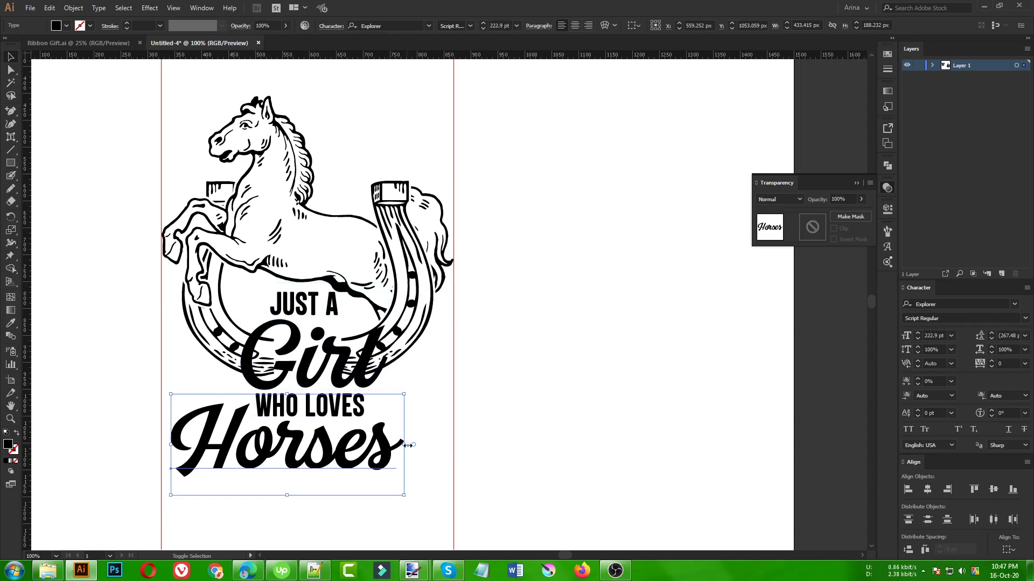
{"action": "left_click_drag", "start_coordinate": [404, 445], "coordinate": [453, 441]}
{"action": "right_click", "coordinate": [388, 449]}
{"action": "left_click", "coordinate": [417, 312]}
{"action": "left_click_drag", "start_coordinate": [169, 444], "coordinate": [162, 444]}
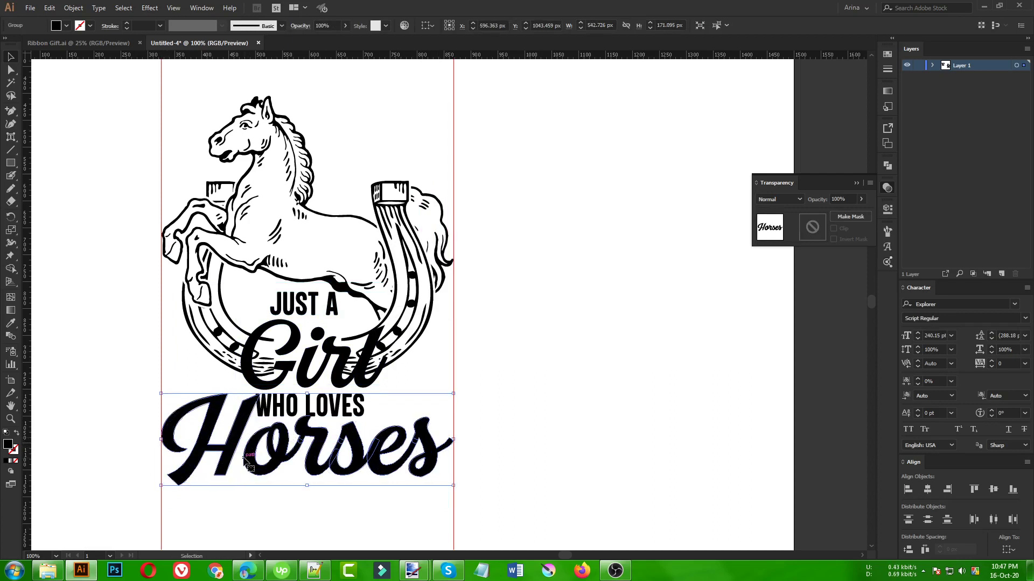
Step: Convert the "WHO LOVES" text to outlines
{"action": "left_click", "coordinate": [354, 411]}
{"action": "right_click", "coordinate": [351, 419]}
{"action": "left_click", "coordinate": [405, 275]}
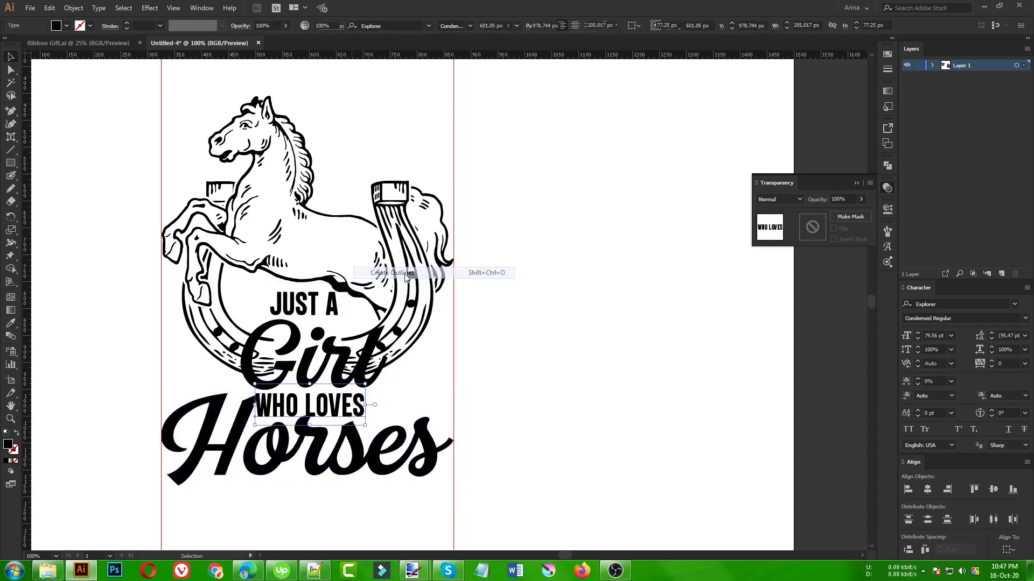
Step: Center the horse artwork and all lettering horizontally with one another
{"action": "left_click", "coordinate": [322, 366]}
{"action": "scroll", "coordinate": [322, 366], "scroll_direction": "up", "scroll_amount": 1}
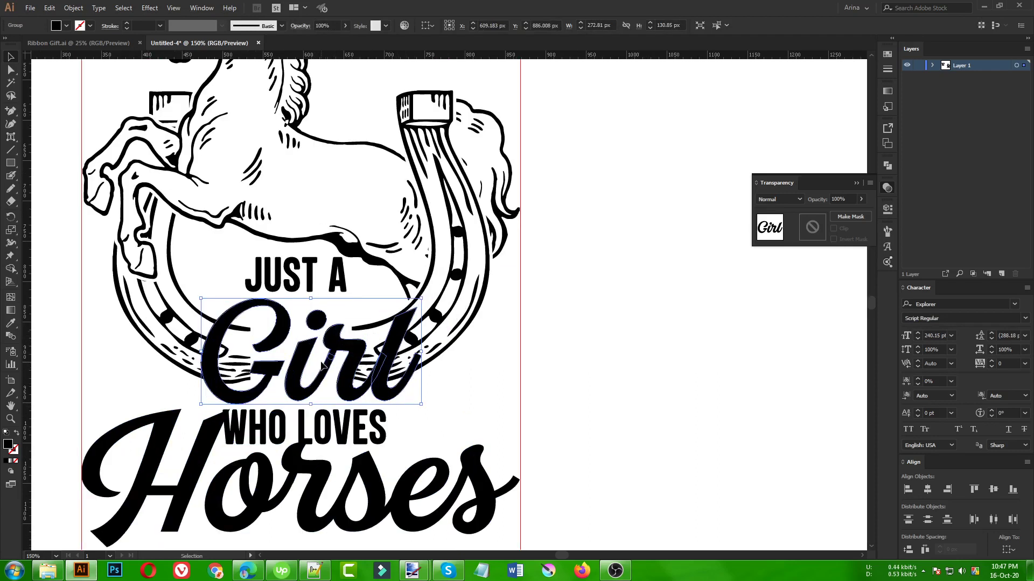
{"action": "scroll", "coordinate": [332, 377], "scroll_direction": "down", "scroll_amount": 1}
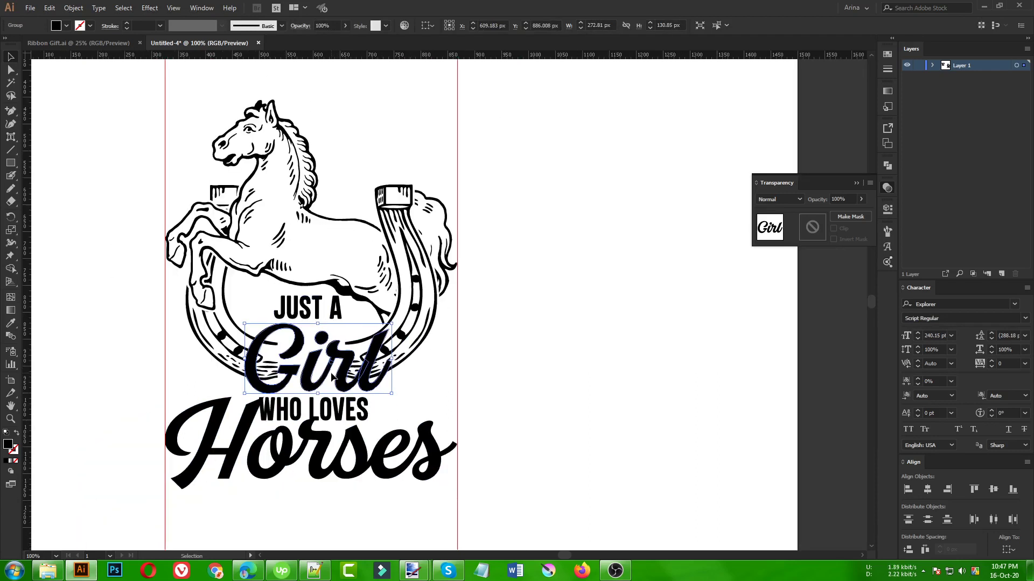
{"action": "left_click_drag", "start_coordinate": [247, 82], "coordinate": [362, 489]}
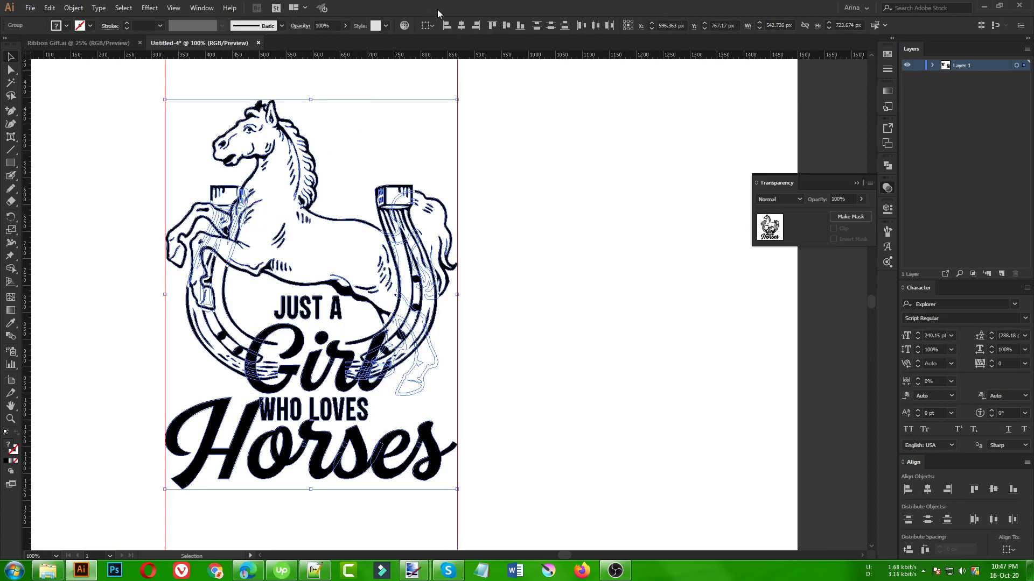
{"action": "left_click", "coordinate": [461, 26]}
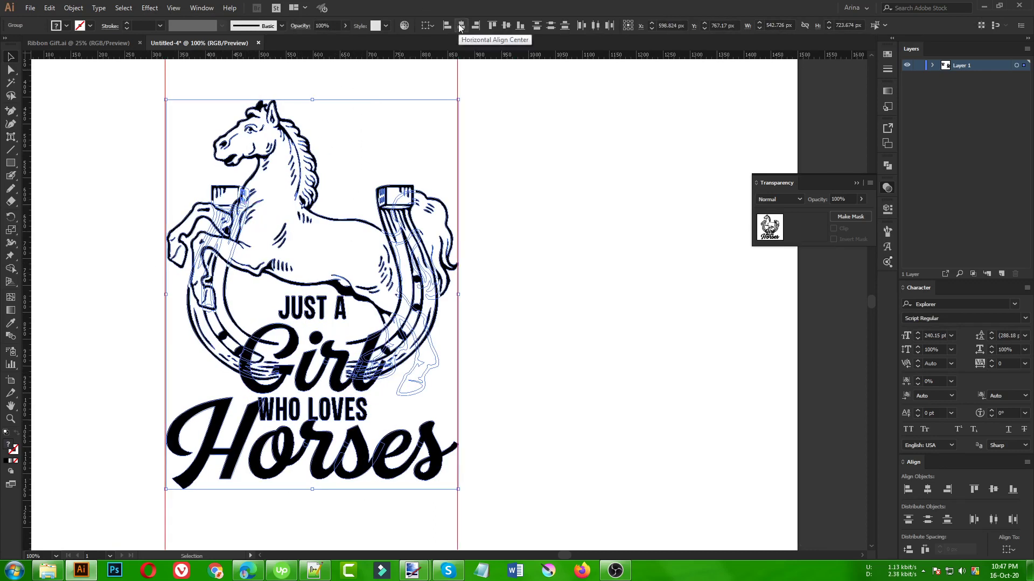
{"action": "left_click", "coordinate": [379, 133]}
Step: Apply Offset Path of 4 px with Miter joins to "Girl" and cut the offset outlines to the clipboard
{"action": "left_click", "coordinate": [340, 383]}
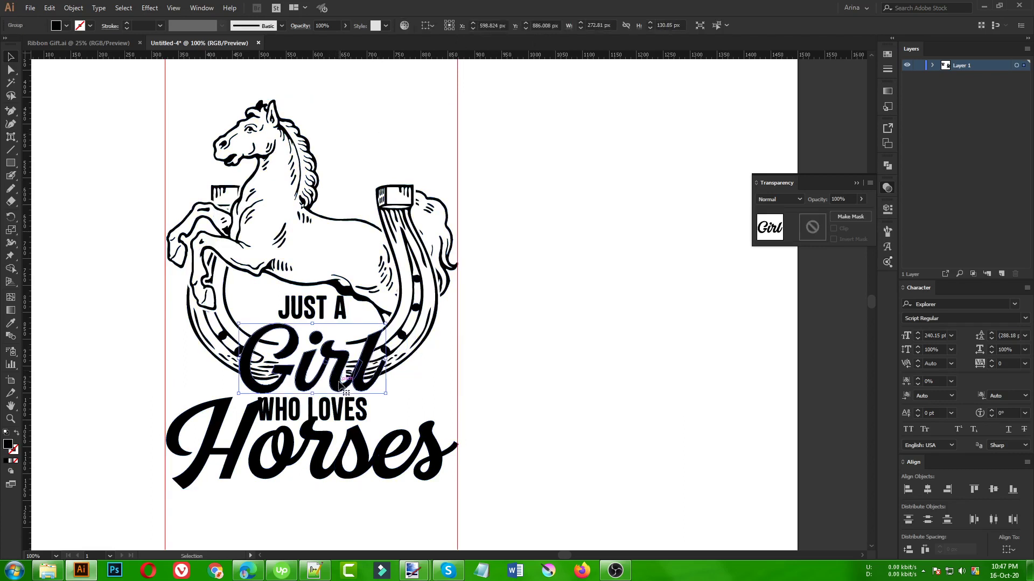
{"action": "scroll", "coordinate": [326, 377], "scroll_direction": "up", "scroll_amount": 1}
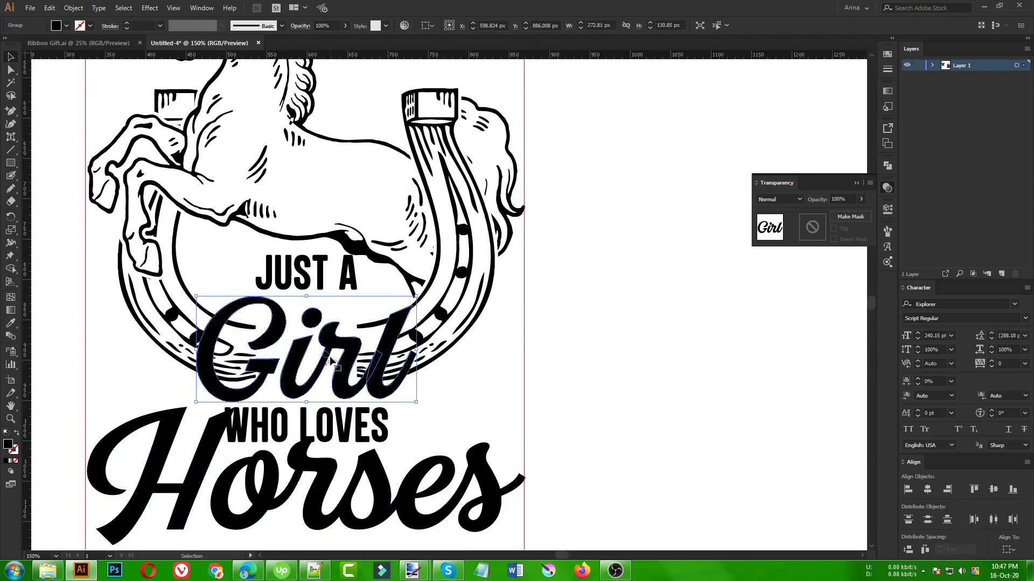
{"action": "left_click", "coordinate": [70, 9]}
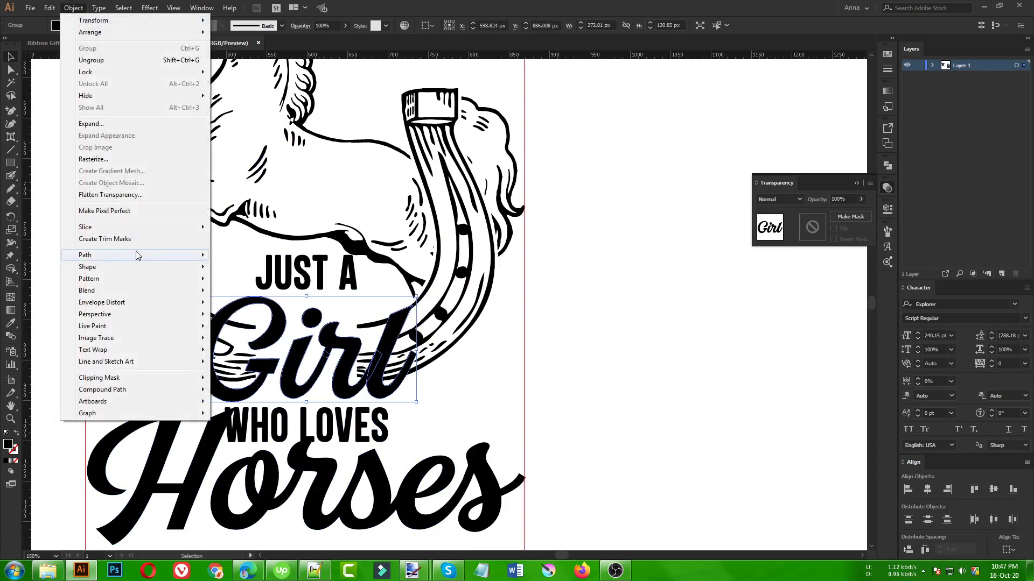
{"action": "mouse_move", "coordinate": [139, 255]}
{"action": "left_click", "coordinate": [264, 296]}
{"action": "left_click", "coordinate": [70, 152]}
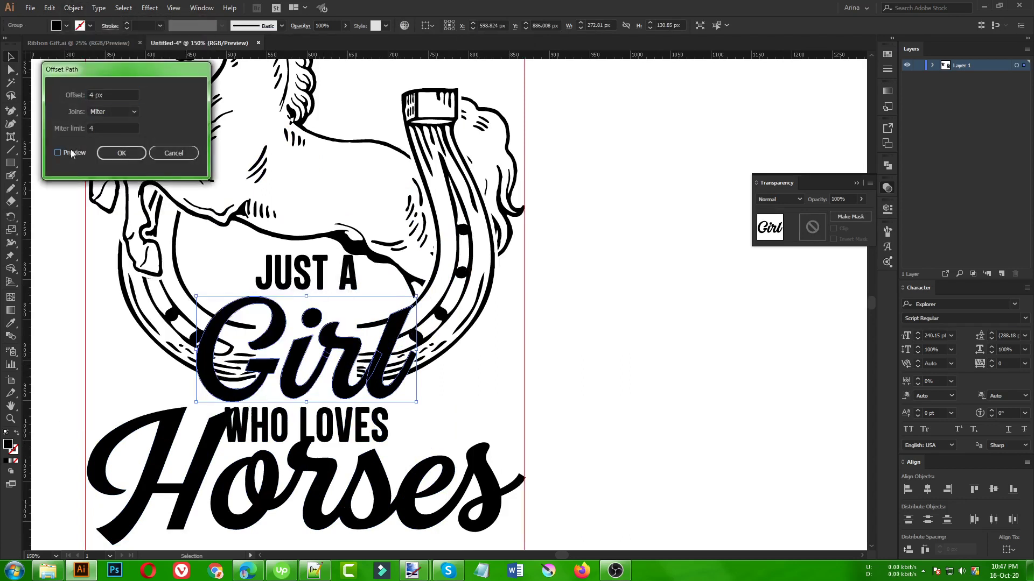
{"action": "left_click", "coordinate": [122, 152]}
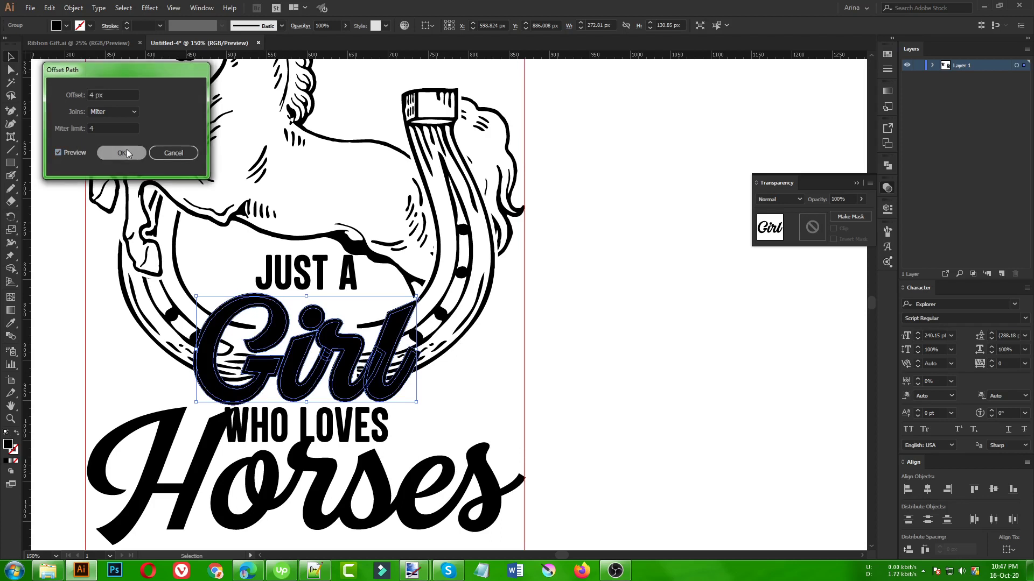
{"action": "left_click", "coordinate": [483, 289]}
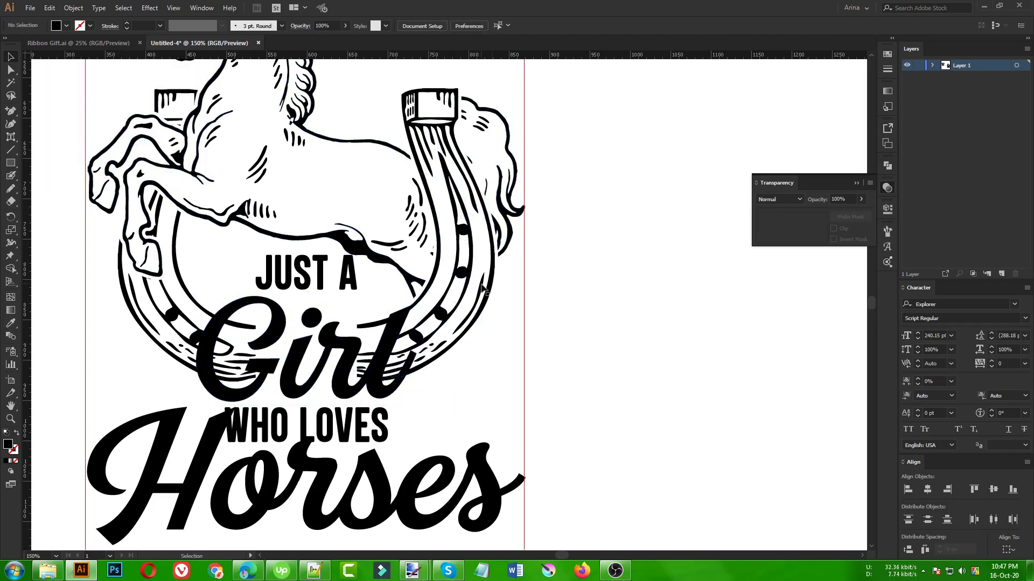
Step: Add an opacity mask without clipping to the horse and horseshoe group, and paste the offset "Girl" outlines in place inside it
{"action": "left_click", "coordinate": [479, 272]}
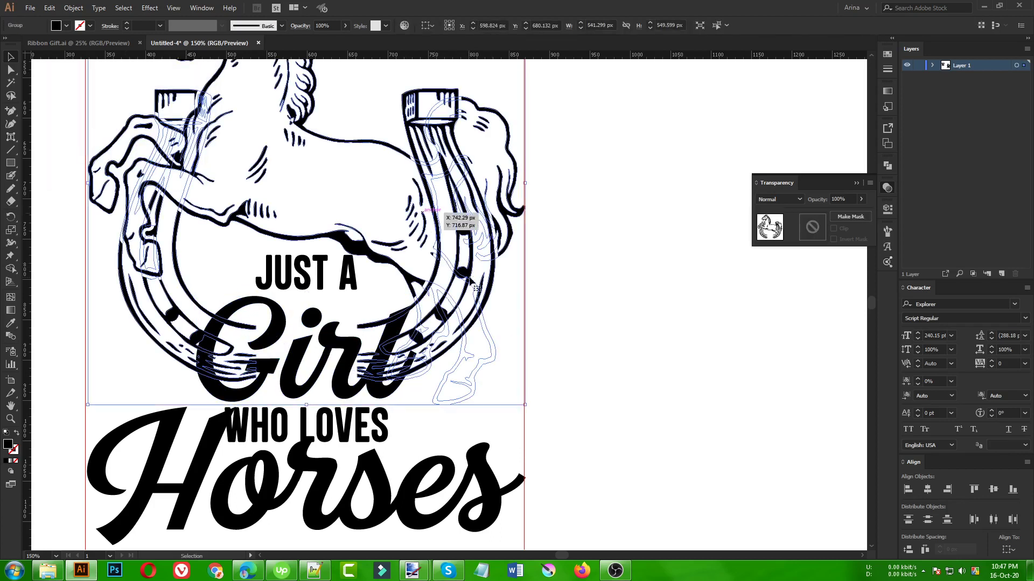
{"action": "double_click", "coordinate": [812, 228]}
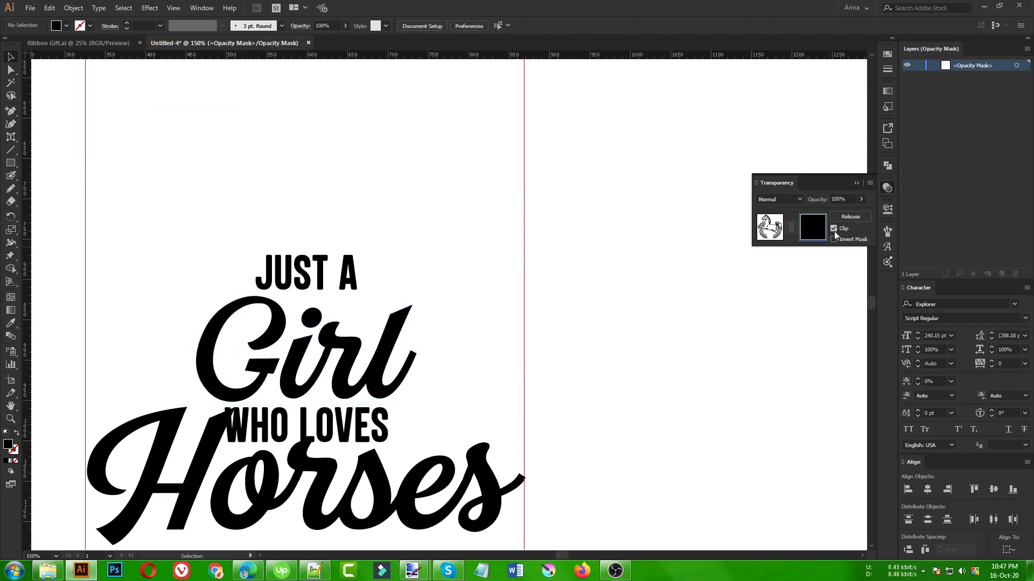
{"action": "left_click", "coordinate": [833, 228]}
{"action": "key", "text": "ctrl+f"}
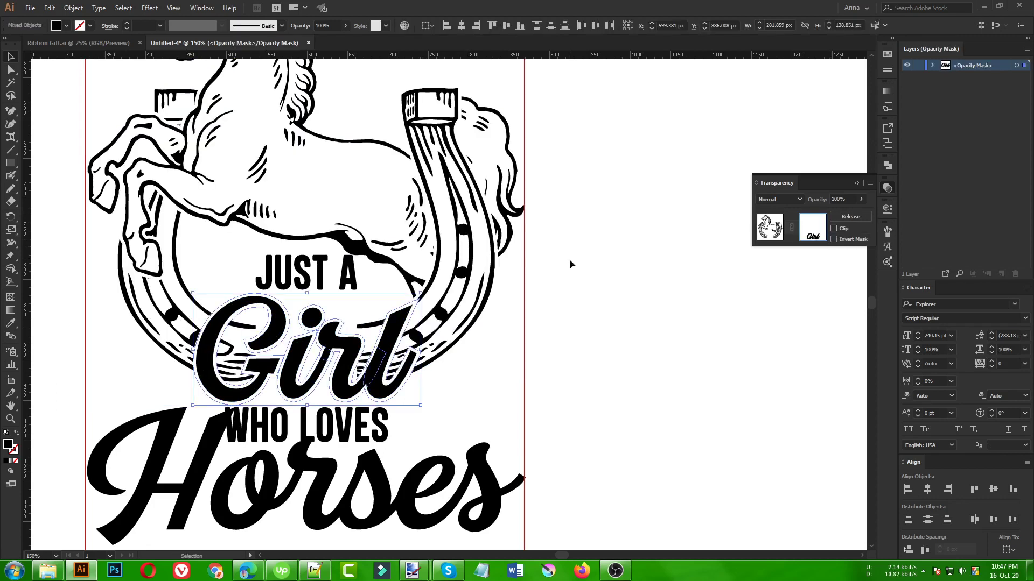
{"action": "left_click", "coordinate": [493, 376]}
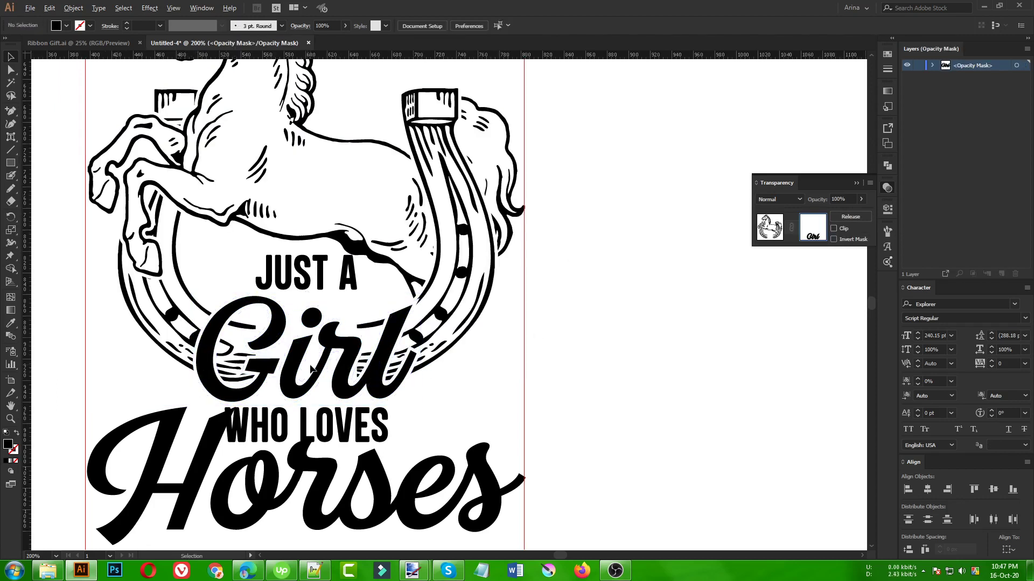
Step: Draw a closed black Pencil shape in the opacity mask over the inside of the "G" to hide the horseshoe lines there
{"action": "key", "text": "ctrl+equal"}
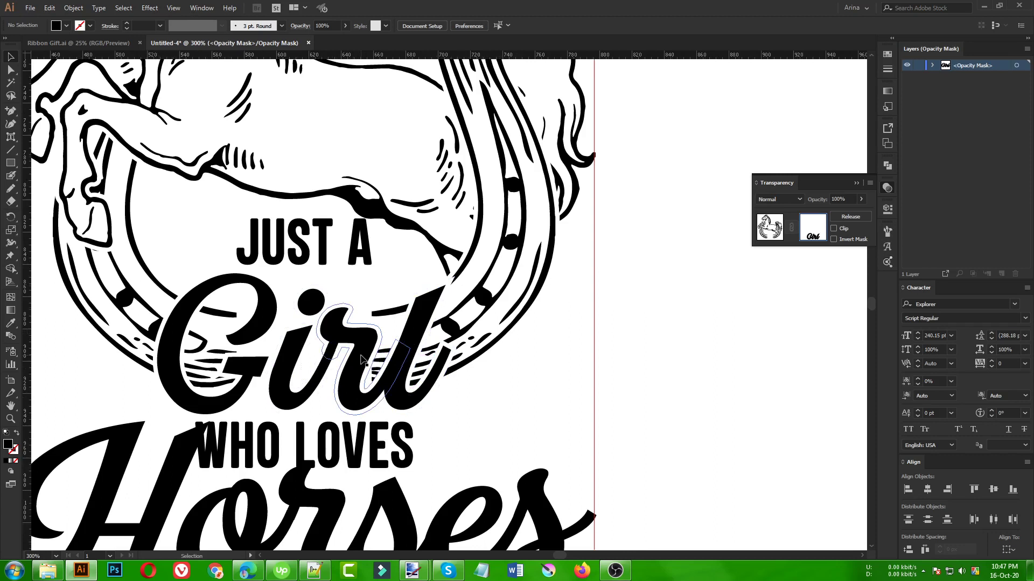
{"action": "key", "text": "ctrl+equal"}
{"action": "left_click", "coordinate": [10, 190]}
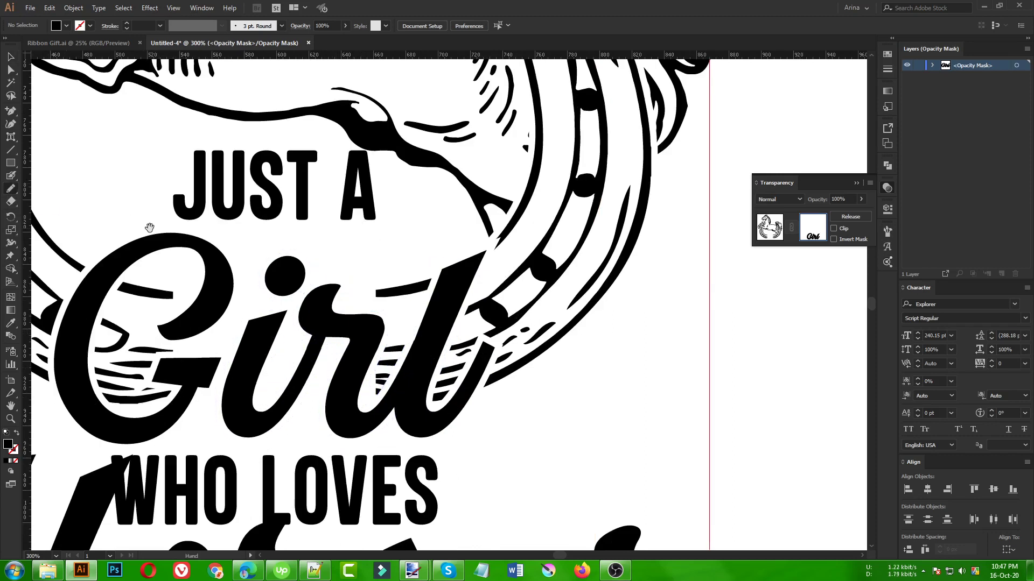
{"action": "left_click_drag", "start_coordinate": [149, 228], "coordinate": [301, 228]}
{"action": "mouse_move", "coordinate": [357, 318]}
{"action": "left_mouse_down"}
{"action": "mouse_move", "coordinate": [264, 275]}
{"action": "mouse_move", "coordinate": [248, 302]}
{"action": "mouse_move", "coordinate": [245, 342]}
{"action": "mouse_move", "coordinate": [256, 409]}
{"action": "mouse_move", "coordinate": [296, 421]}
{"action": "mouse_move", "coordinate": [343, 405]}
{"action": "mouse_move", "coordinate": [369, 318]}
{"action": "left_mouse_up"}
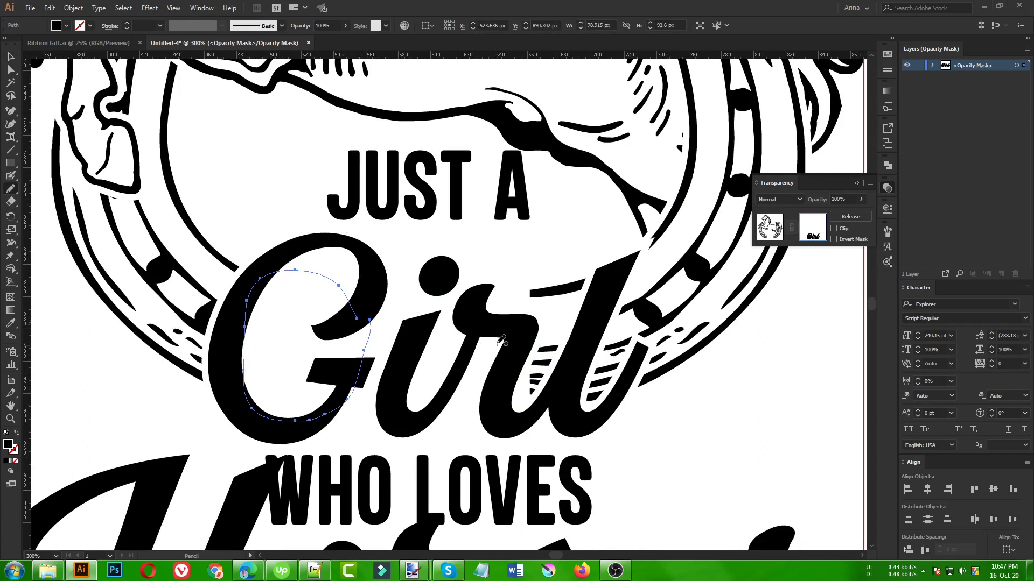
Step: Draw a closed black Pencil shape about 96 by 106 px over the "rl" in the opacity mask, and return to editing the artwork
{"action": "mouse_move", "coordinate": [498, 343]}
{"action": "left_mouse_down"}
{"action": "mouse_move", "coordinate": [541, 264]}
{"action": "mouse_move", "coordinate": [602, 267]}
{"action": "mouse_move", "coordinate": [601, 326]}
{"action": "mouse_move", "coordinate": [640, 372]}
{"action": "mouse_move", "coordinate": [620, 426]}
{"action": "mouse_move", "coordinate": [488, 380]}
{"action": "mouse_move", "coordinate": [504, 305]}
{"action": "mouse_move", "coordinate": [498, 340]}
{"action": "left_mouse_up"}
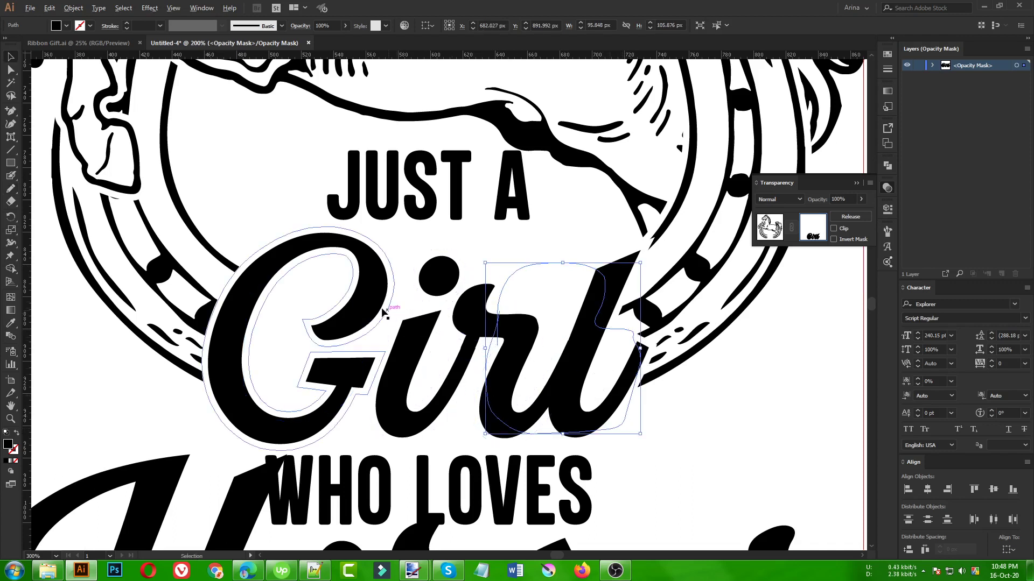
{"action": "key", "text": "v"}
{"action": "key", "text": "ctrl+1"}
{"action": "left_click", "coordinate": [582, 380]}
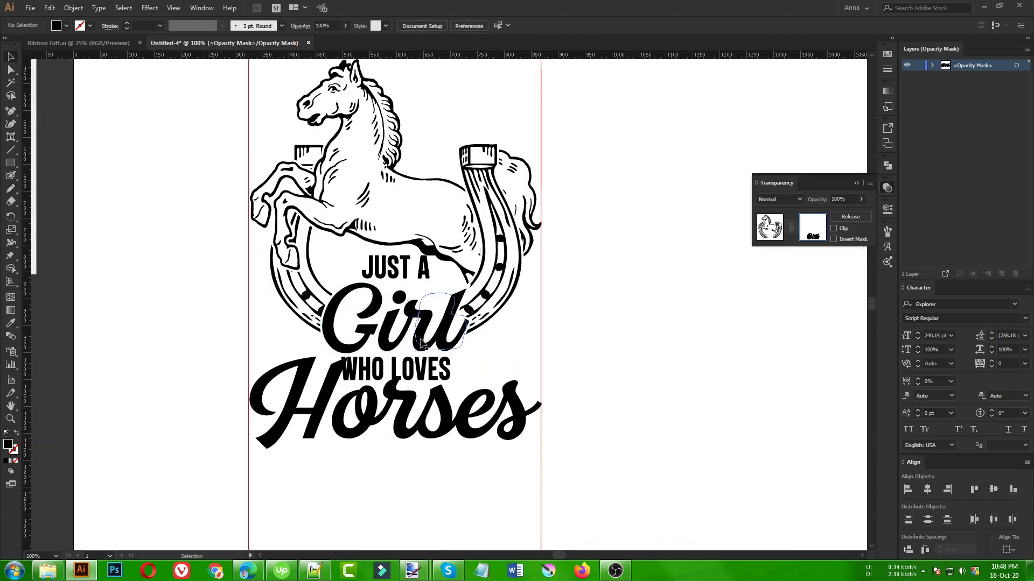
{"action": "scroll", "coordinate": [422, 335], "scroll_direction": "up", "scroll_amount": 1}
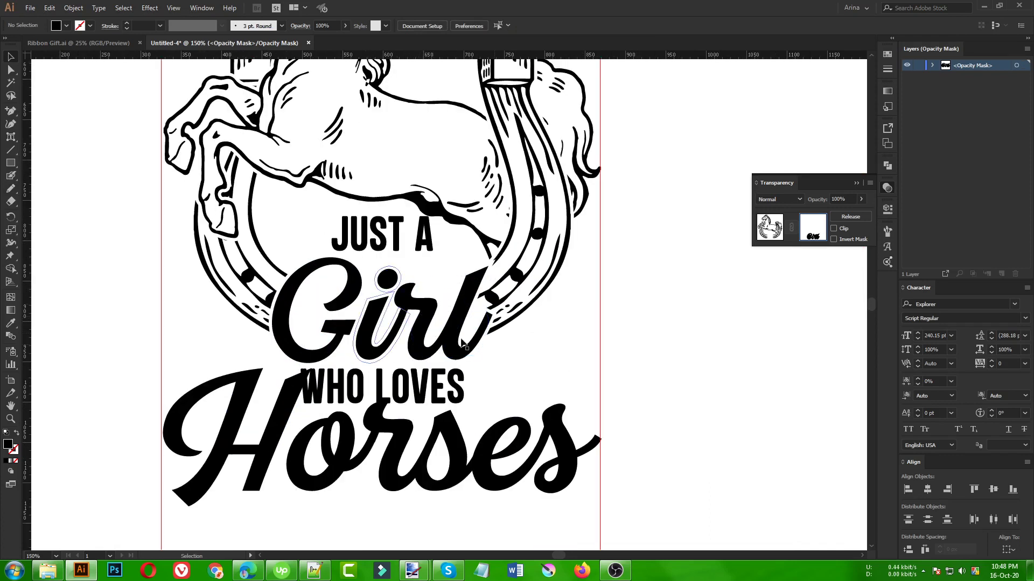
{"action": "left_click", "coordinate": [770, 236]}
{"action": "key", "text": "ctrl+1"}
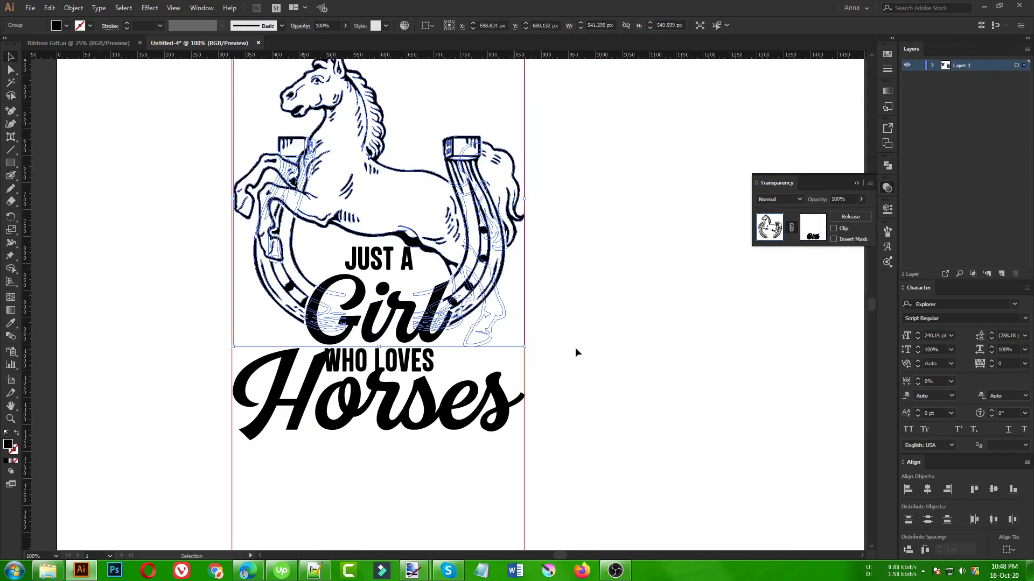
{"action": "left_click", "coordinate": [575, 347]}
Step: Move "JUST A" right and down closer to "Girl", and shift "WHO LOVES" right and slightly up beneath "Girl"
{"action": "scroll", "coordinate": [408, 241], "scroll_direction": "up", "scroll_amount": 2}
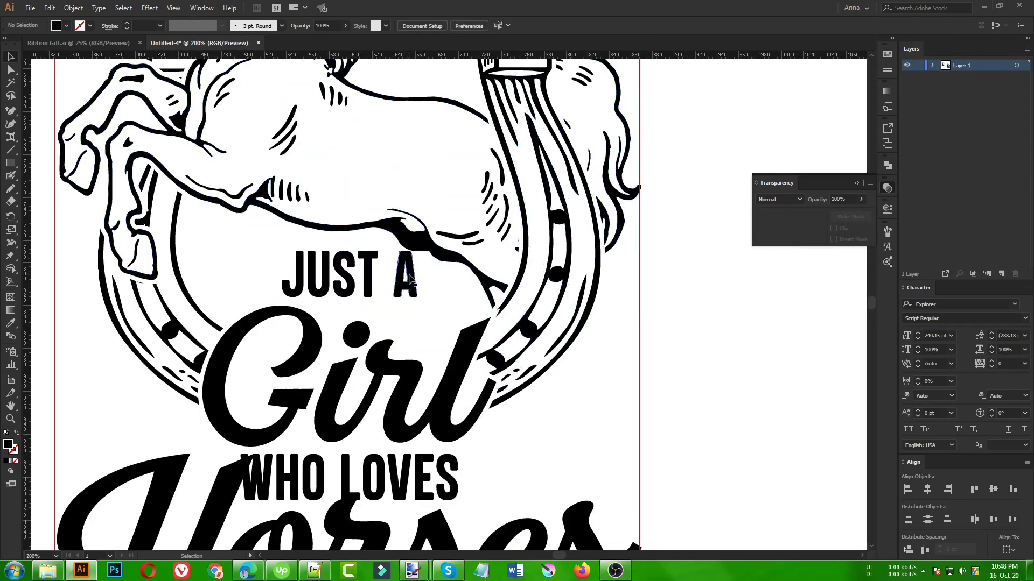
{"action": "left_click_drag", "start_coordinate": [409, 279], "coordinate": [445, 293]}
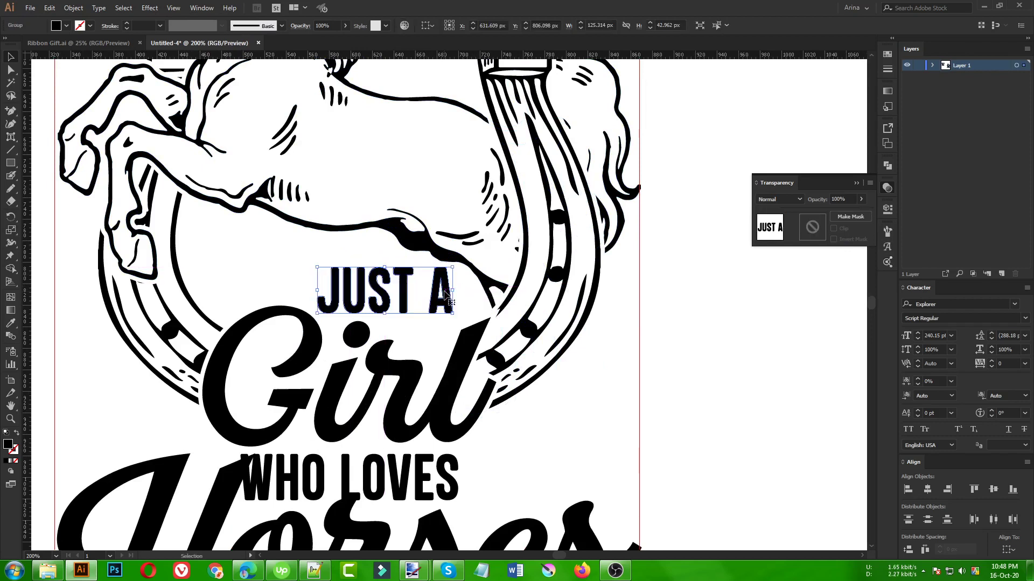
{"action": "scroll", "coordinate": [373, 263], "scroll_direction": "down", "scroll_amount": 2}
{"action": "scroll", "coordinate": [323, 358], "scroll_direction": "up", "scroll_amount": 2}
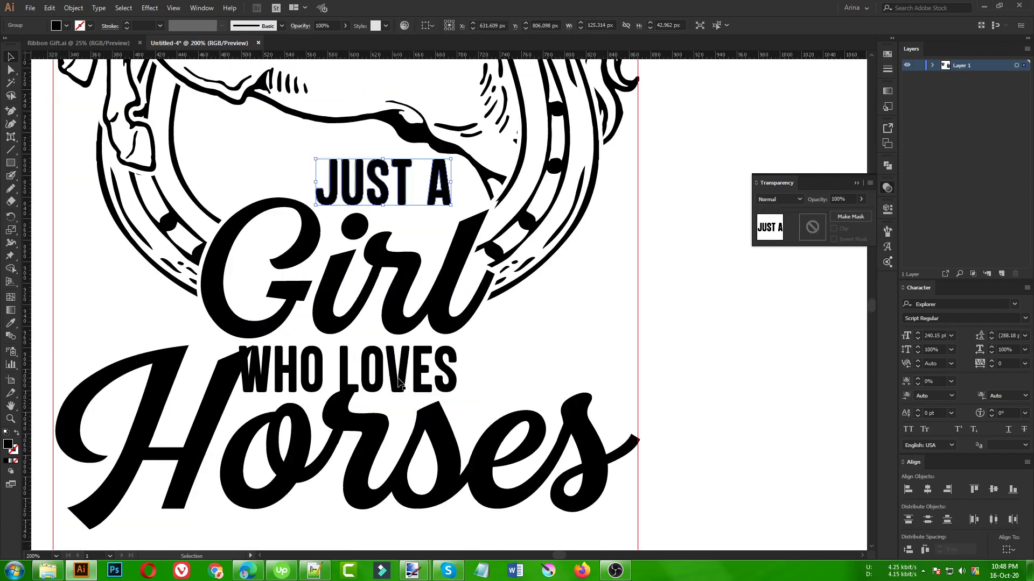
{"action": "left_click_drag", "start_coordinate": [396, 377], "coordinate": [416, 369]}
{"action": "scroll", "coordinate": [394, 383], "scroll_direction": "down", "scroll_amount": 1}
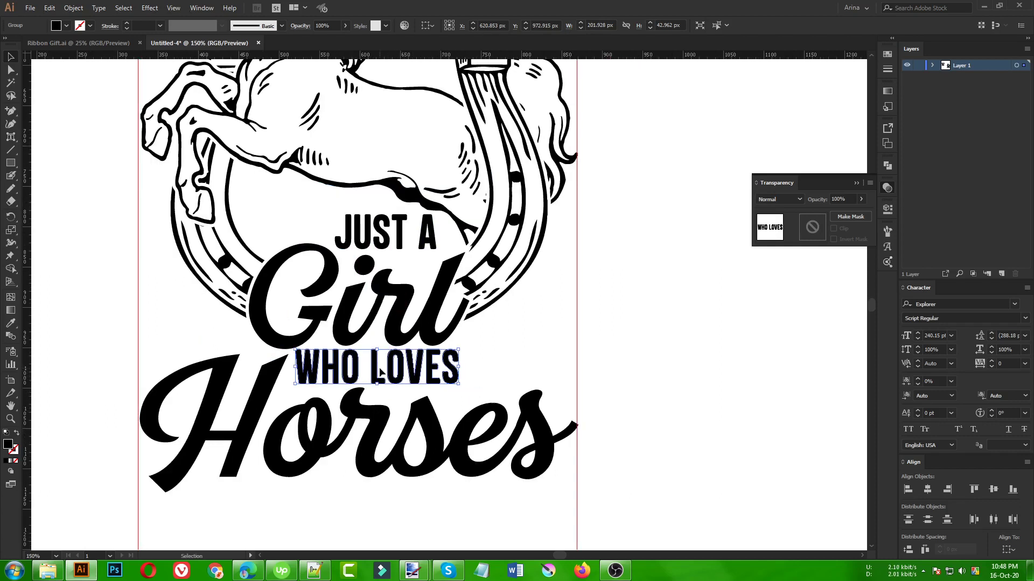
Step: Nudge "Horses" down about 11 px to widen the gap below "Girl"
{"action": "scroll", "coordinate": [388, 385], "scroll_direction": "down", "scroll_amount": 1}
{"action": "left_click", "coordinate": [376, 387]}
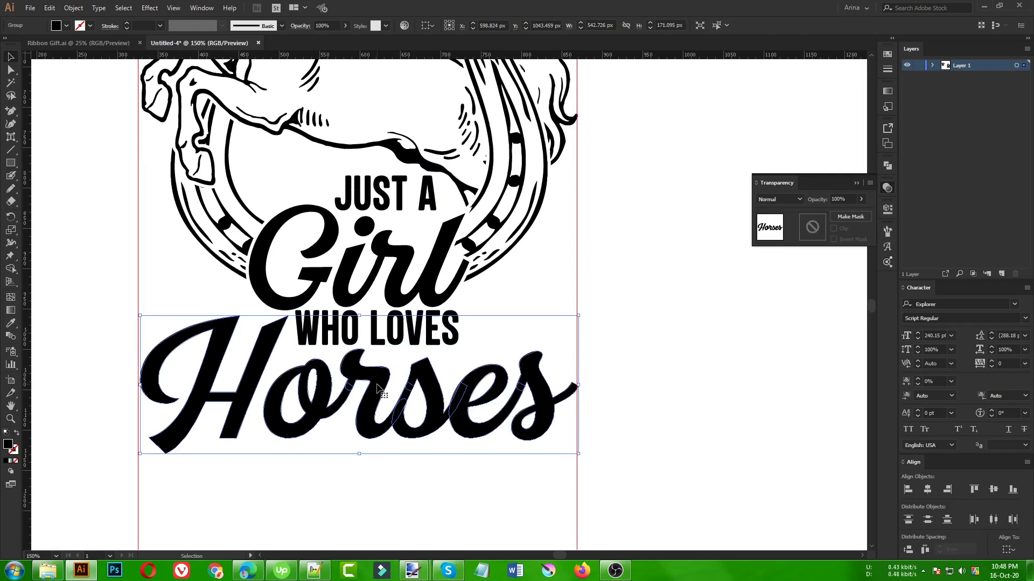
{"action": "key", "text": "Down"}
{"action": "key", "text": "Down"}
{"action": "key", "text": "Down"}
{"action": "key", "text": "Down"}
{"action": "key", "text": "Down"}
{"action": "key", "text": "Down"}
{"action": "key", "text": "Down"}
{"action": "key", "text": "Down"}
{"action": "key", "text": "Up"}
{"action": "key", "text": "Up"}
{"action": "key", "text": "Up"}
{"action": "key", "text": "Up"}
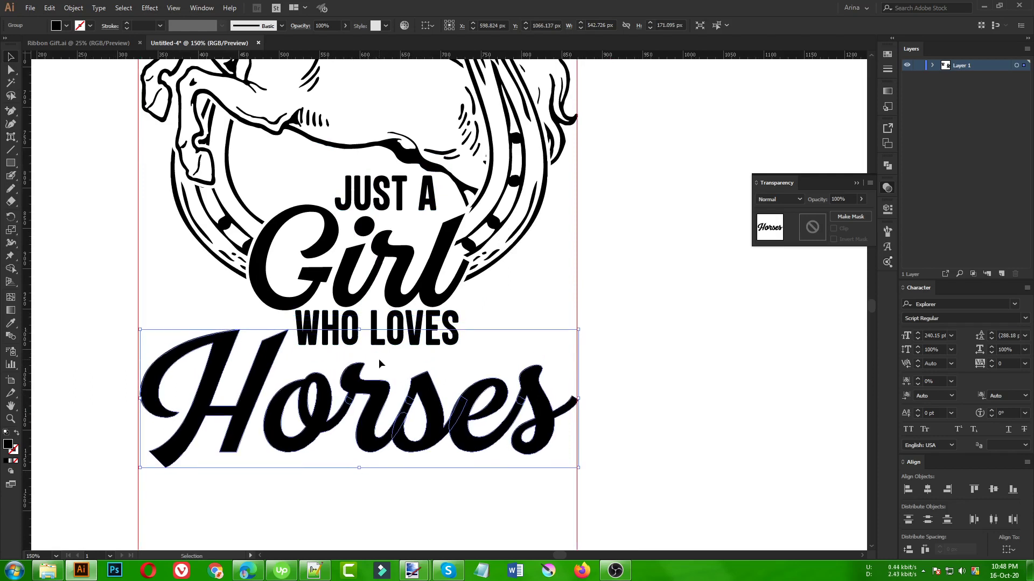
Step: Nudge "WHO LOVES" down, enlarge it towards the right, and fit it between "Girl" and "Horses"
{"action": "left_click", "coordinate": [378, 342]}
{"action": "key", "text": "Down"}
{"action": "key", "text": "Down"}
{"action": "key", "text": "Down"}
{"action": "key", "text": "Down"}
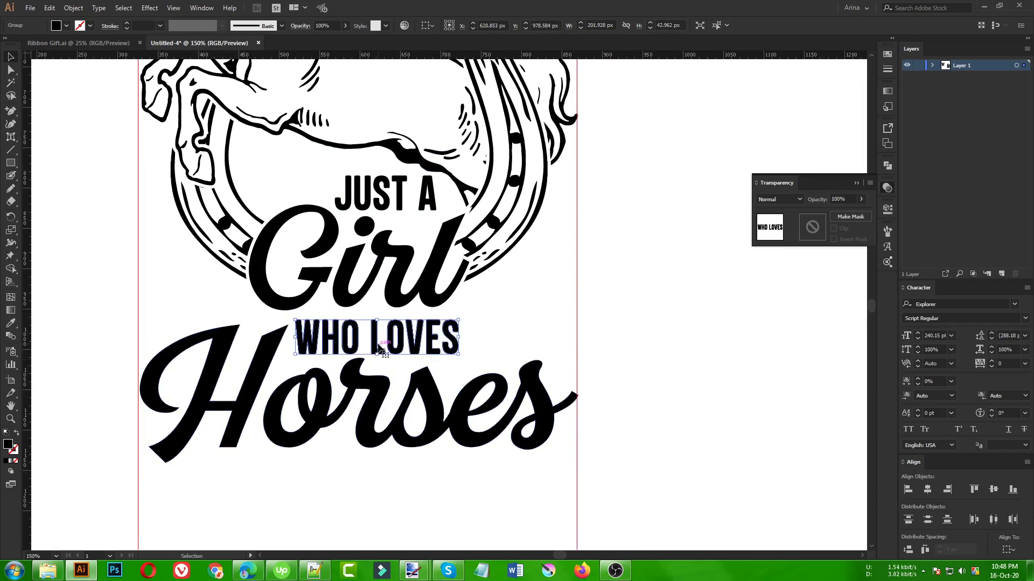
{"action": "left_click_drag", "start_coordinate": [461, 337], "coordinate": [439, 341]}
{"action": "left_click", "coordinate": [521, 344]}
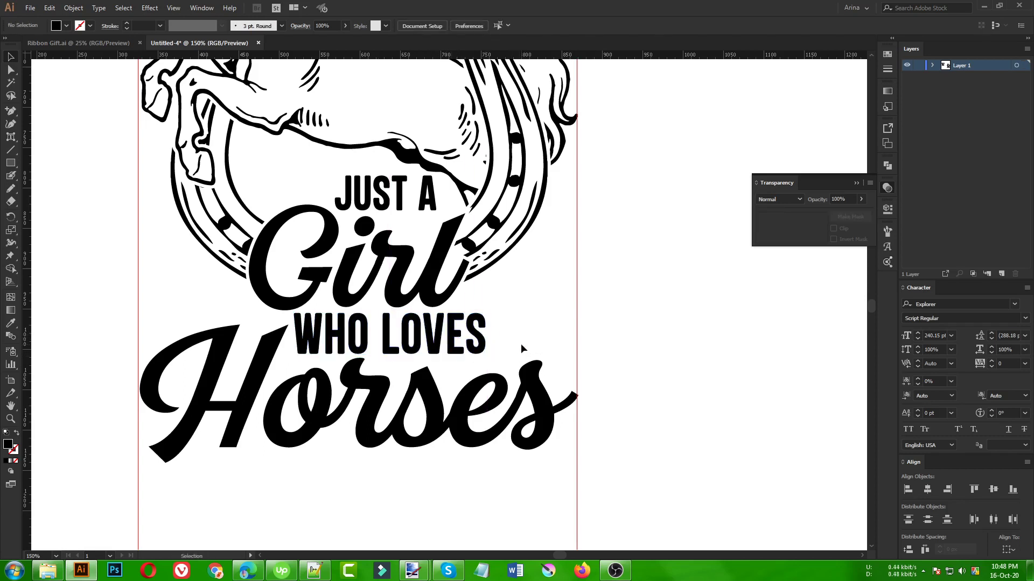
{"action": "left_click_drag", "start_coordinate": [474, 336], "coordinate": [476, 337]}
{"action": "left_click", "coordinate": [527, 327]}
{"action": "scroll", "coordinate": [350, 342], "scroll_direction": "down", "scroll_amount": 2}
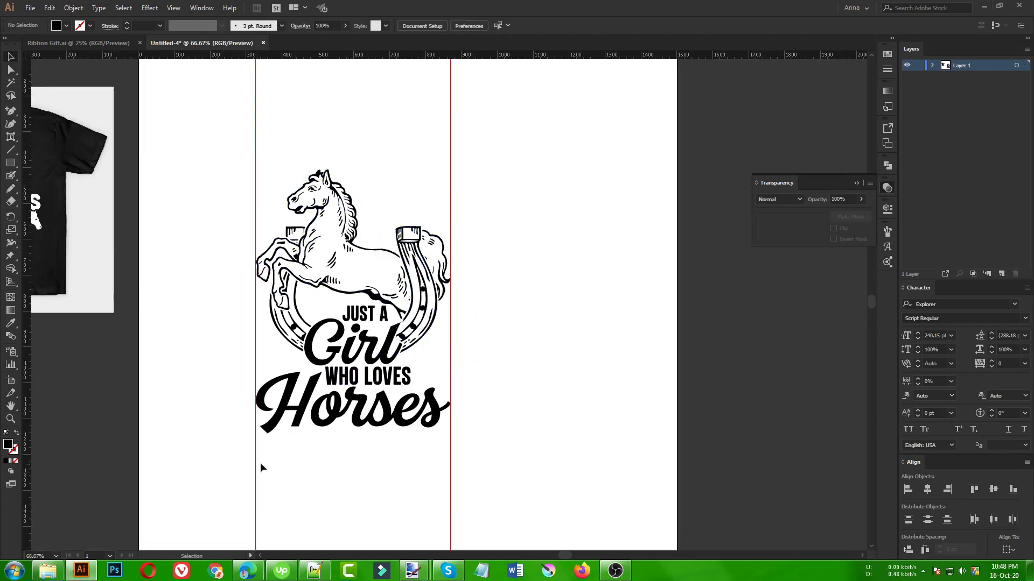
Step: Align the left edge of "Horses" to the left guide and scale the word down to about 534 px wide
{"action": "left_click_drag", "start_coordinate": [232, 474], "coordinate": [467, 505]}
{"action": "scroll", "coordinate": [429, 362], "scroll_direction": "up", "scroll_amount": 2}
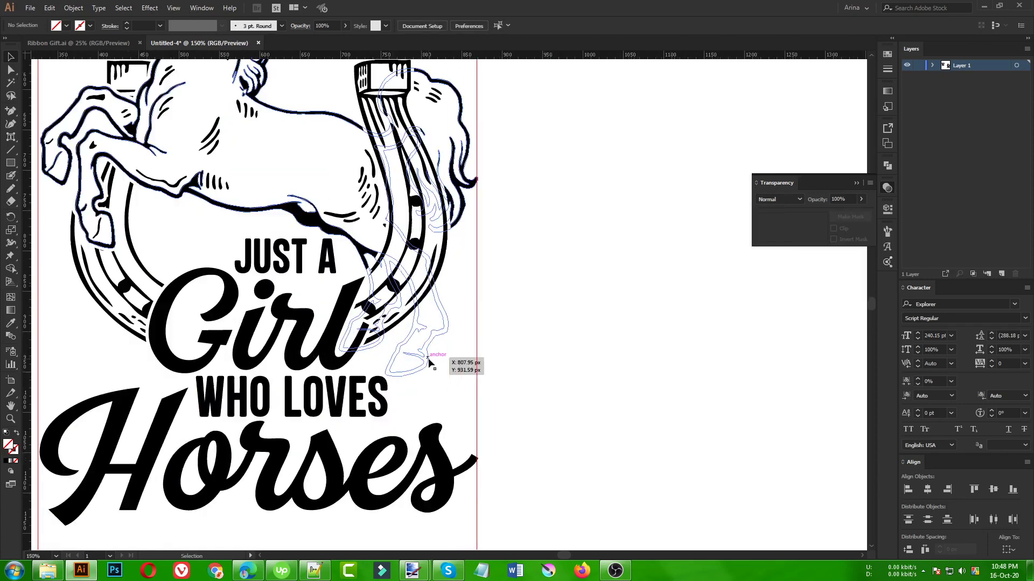
{"action": "scroll", "coordinate": [429, 362], "scroll_direction": "down", "scroll_amount": 1}
{"action": "left_click", "coordinate": [415, 446]}
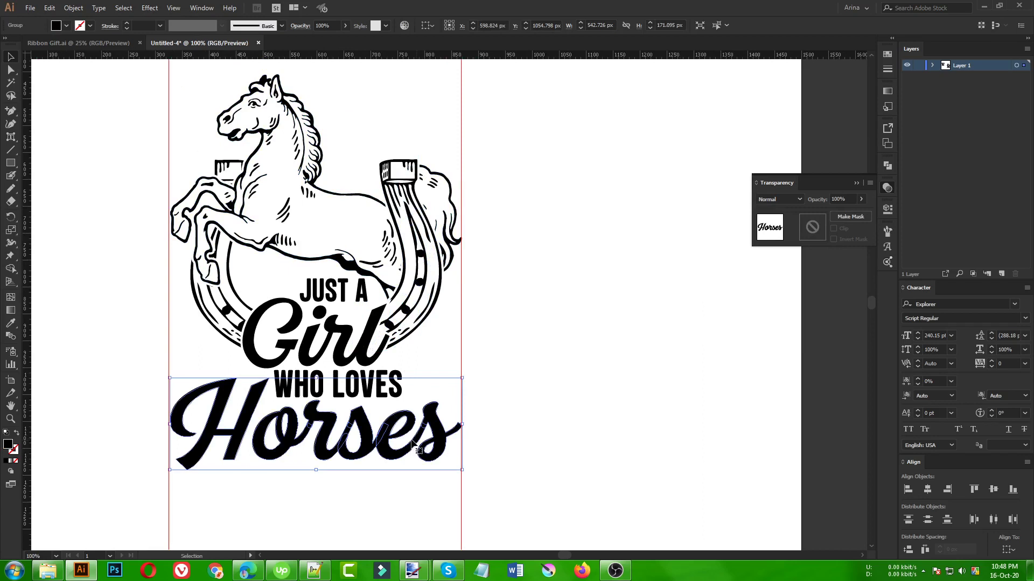
{"action": "scroll", "coordinate": [169, 426], "scroll_direction": "up", "scroll_amount": 1}
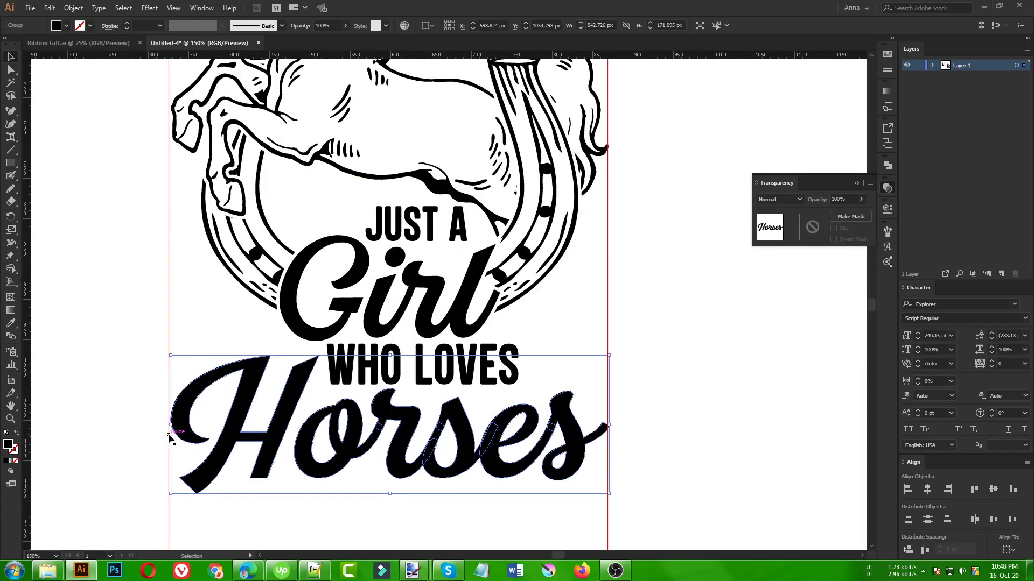
{"action": "left_click_drag", "start_coordinate": [170, 426], "coordinate": [167, 426]}
{"action": "mouse_move", "coordinate": [610, 425]}
{"action": "left_mouse_down"}
{"action": "mouse_move", "coordinate": [591, 425]}
{"action": "mouse_move", "coordinate": [600, 425]}
{"action": "left_mouse_up"}
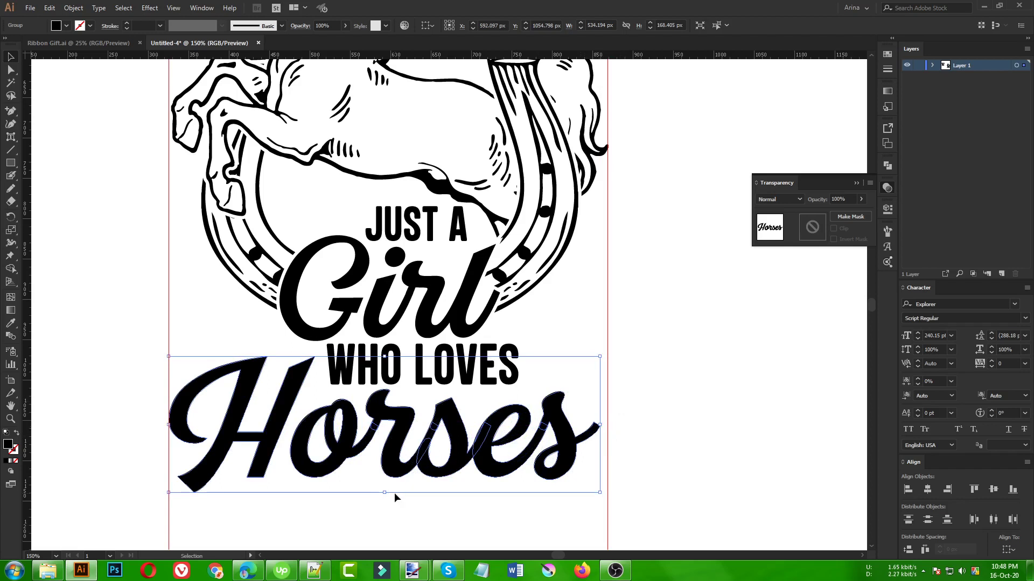
Step: Apply Offset Path of 4 px with Miter joins to "Horses" and unite the offset outlines into one shape
{"action": "scroll", "coordinate": [390, 493], "scroll_direction": "down", "scroll_amount": 1}
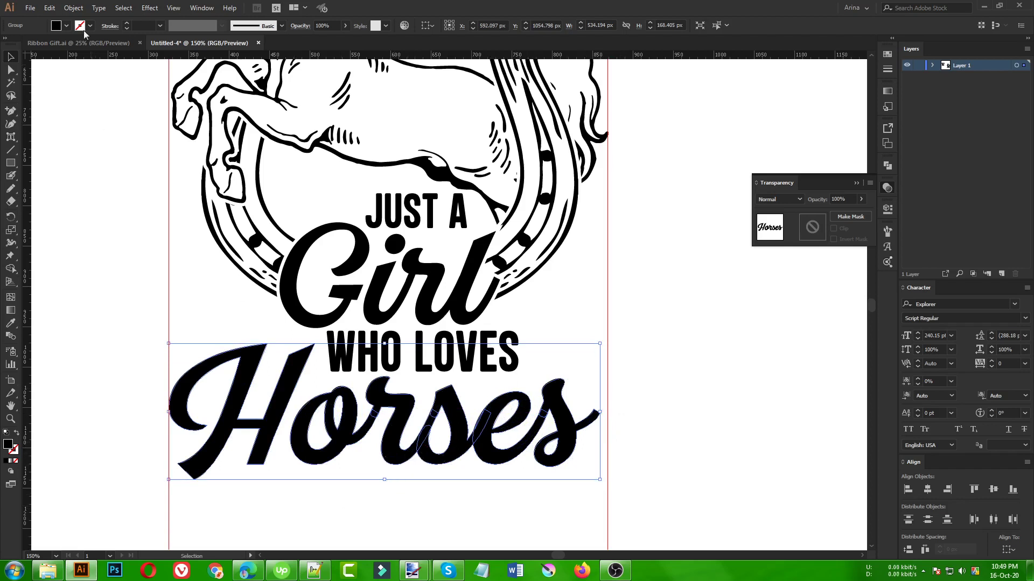
{"action": "left_click", "coordinate": [75, 9]}
{"action": "mouse_move", "coordinate": [111, 254]}
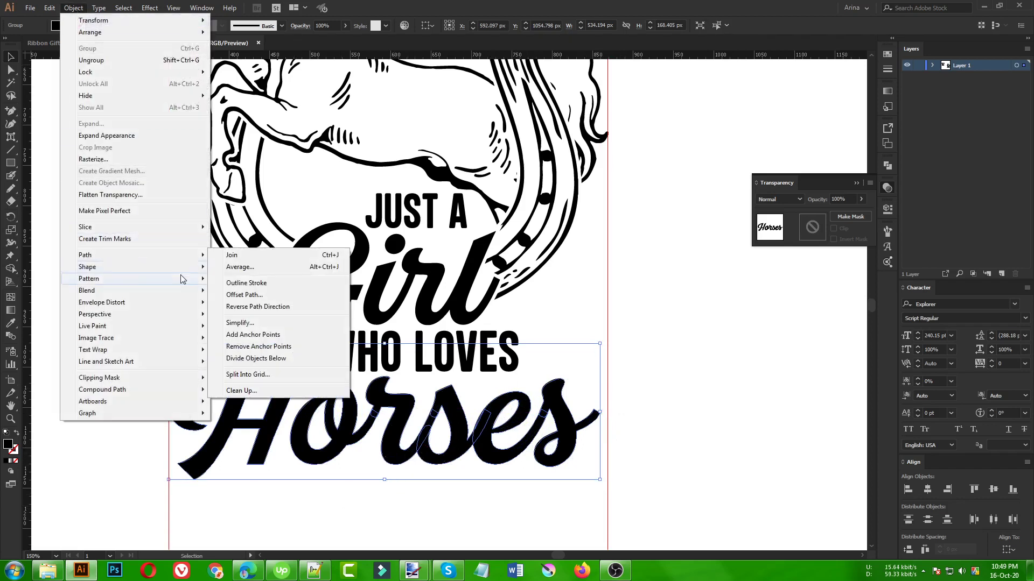
{"action": "left_click", "coordinate": [251, 301]}
{"action": "left_click", "coordinate": [59, 152]}
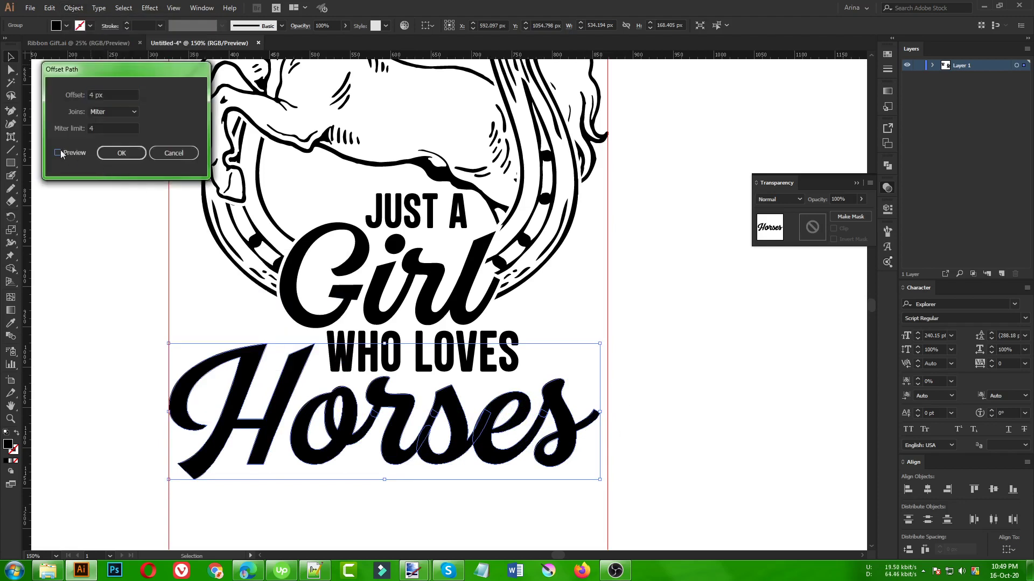
{"action": "left_click", "coordinate": [123, 153]}
{"action": "left_click", "coordinate": [884, 166]}
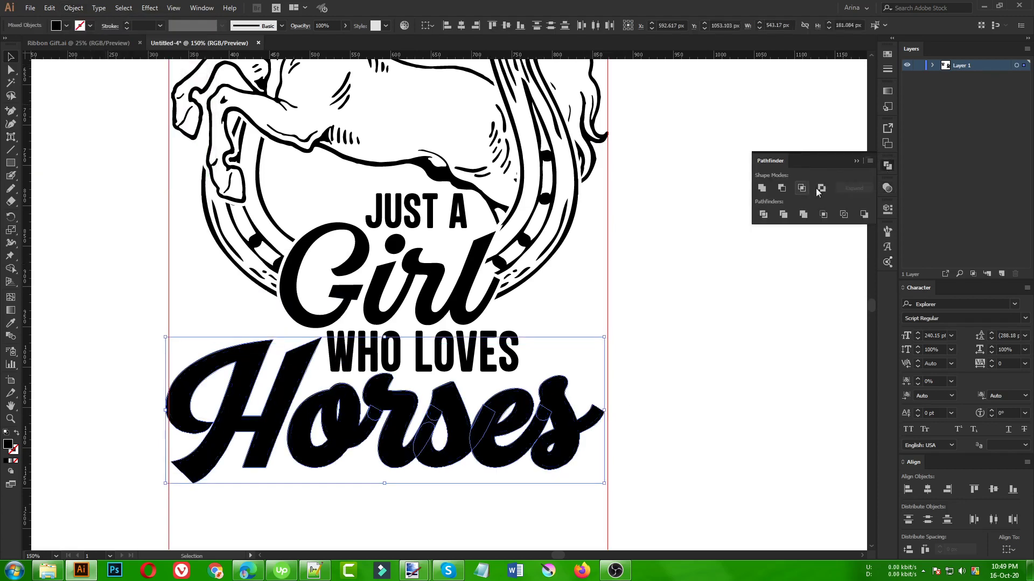
{"action": "left_click", "coordinate": [763, 188]}
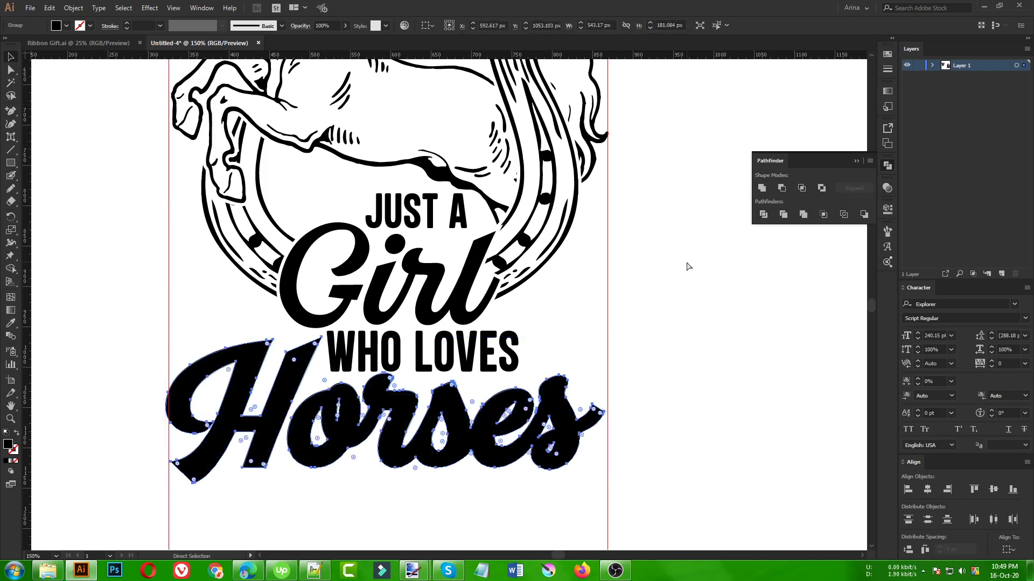
Step: Place the united outline behind the original "Horses" lettering and select the whole outline
{"action": "key", "text": "Delete"}
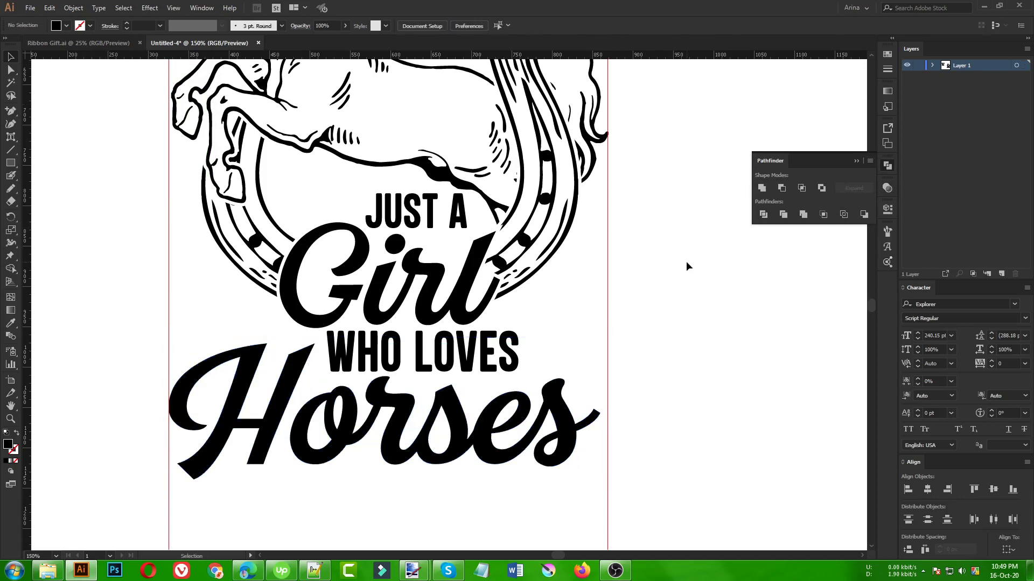
{"action": "left_click", "coordinate": [531, 401]}
{"action": "key", "text": "a"}
{"action": "key", "text": "ctrl+z"}
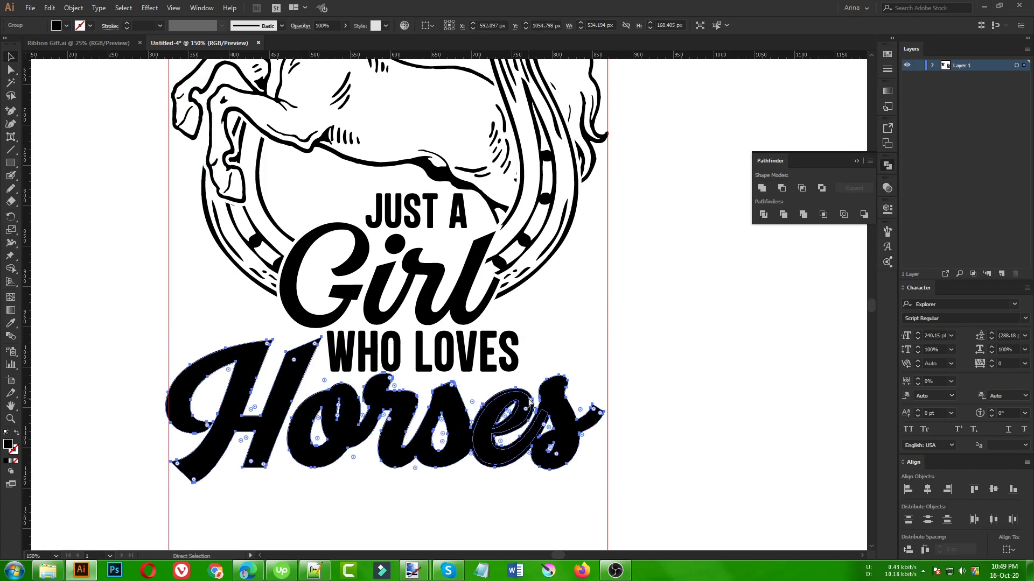
{"action": "key", "text": "v"}
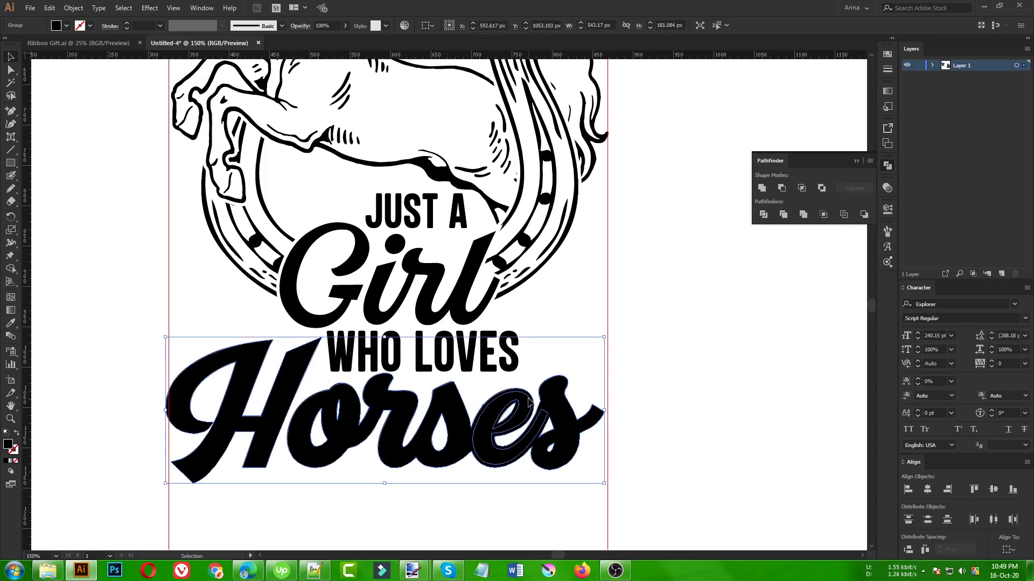
Step: Shift the outline behind "Horses" about 6 px right and 6 px down, and fill it dark red
{"action": "key", "text": "Right"}
{"action": "key", "text": "Right"}
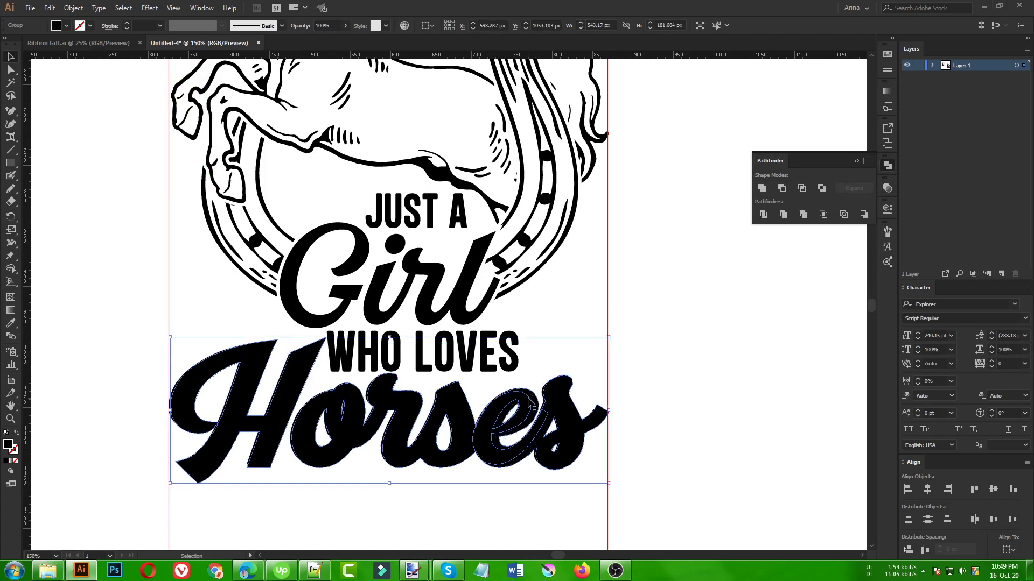
{"action": "key", "text": "Down"}
{"action": "key", "text": "Down"}
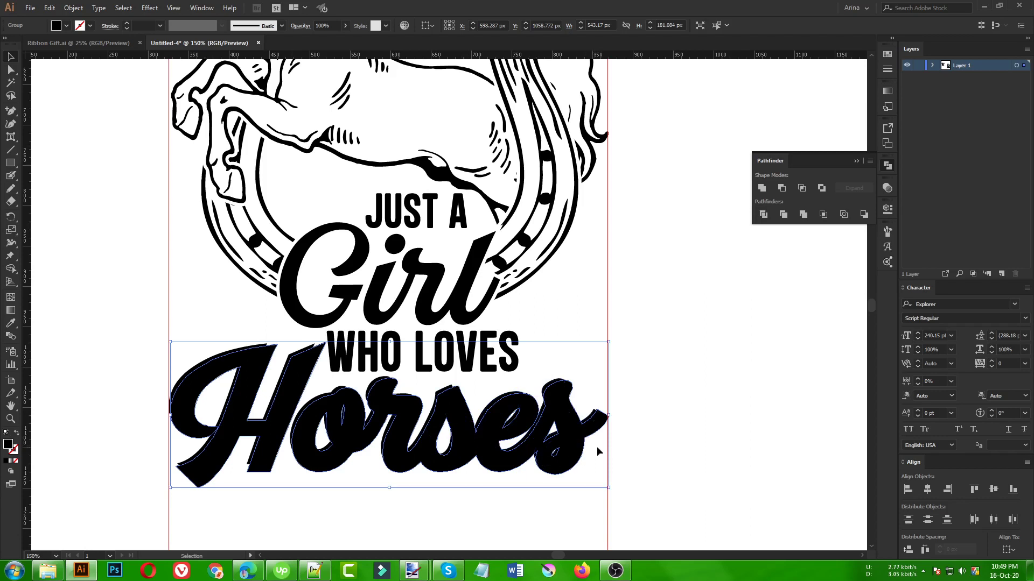
{"action": "left_click", "coordinate": [66, 25]}
{"action": "left_click", "coordinate": [81, 51]}
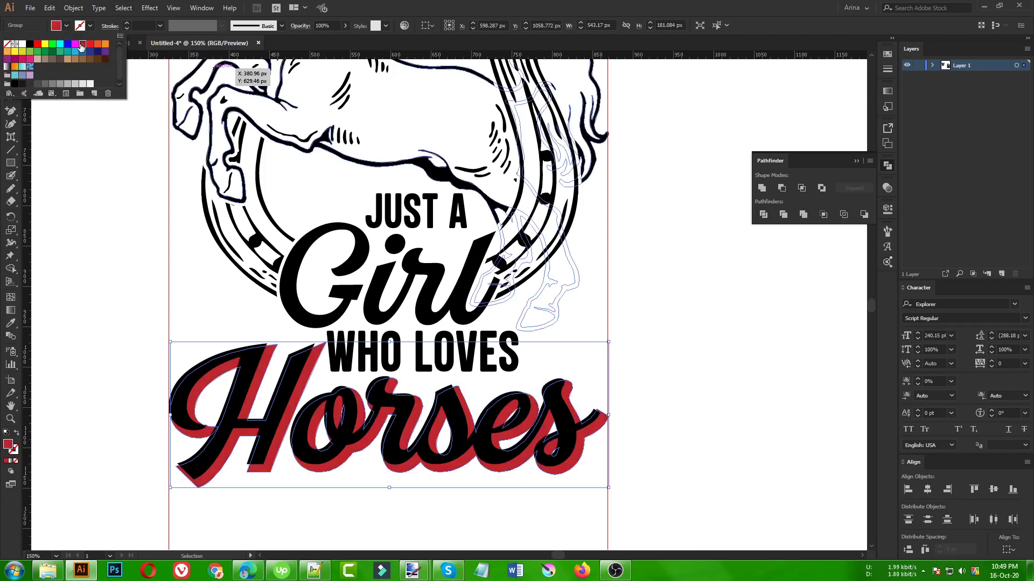
{"action": "left_click", "coordinate": [538, 491]}
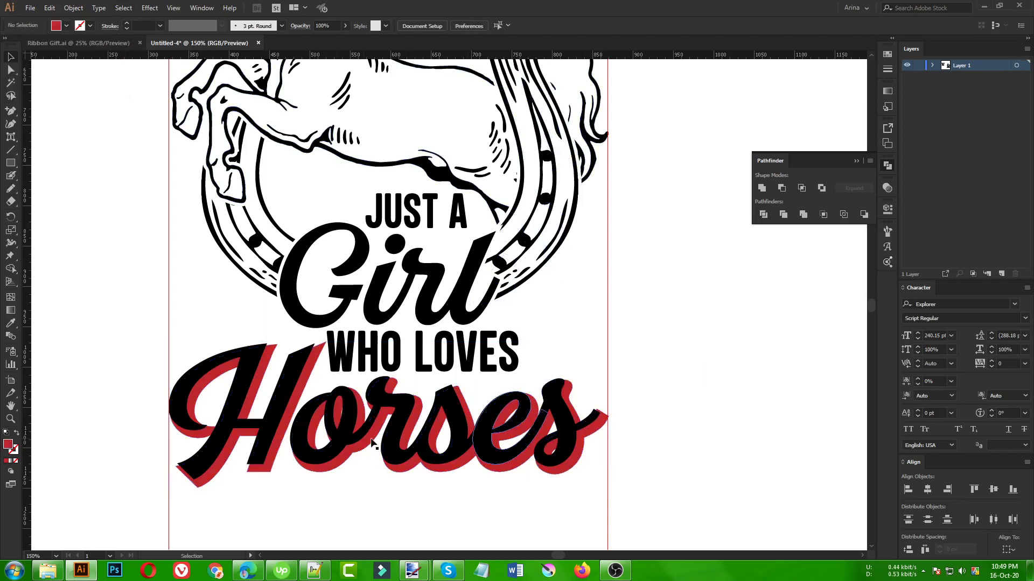
Step: Create a second 4 px Miter offset from the black "Horses" lettering above the red shadow, and unite its outlines
{"action": "scroll", "coordinate": [332, 437], "scroll_direction": "up", "scroll_amount": 1}
{"action": "left_click", "coordinate": [272, 373]}
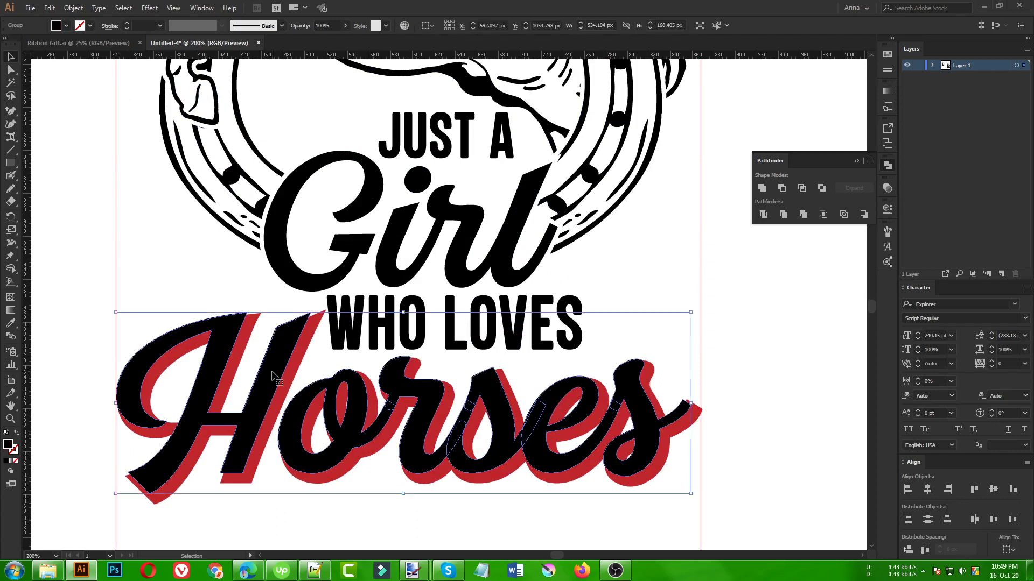
{"action": "left_click", "coordinate": [73, 8]}
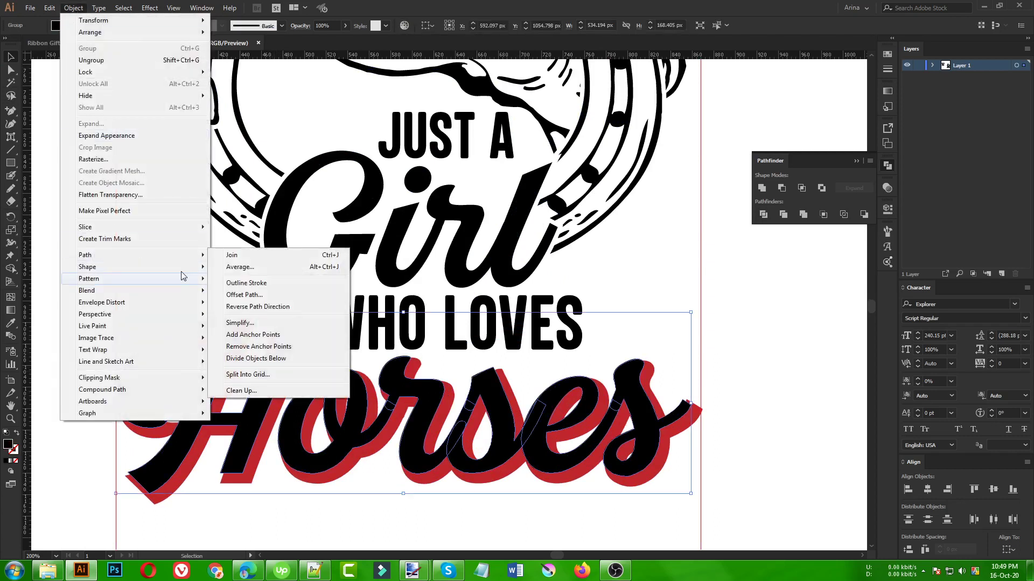
{"action": "left_click", "coordinate": [244, 295]}
{"action": "left_click", "coordinate": [63, 153]}
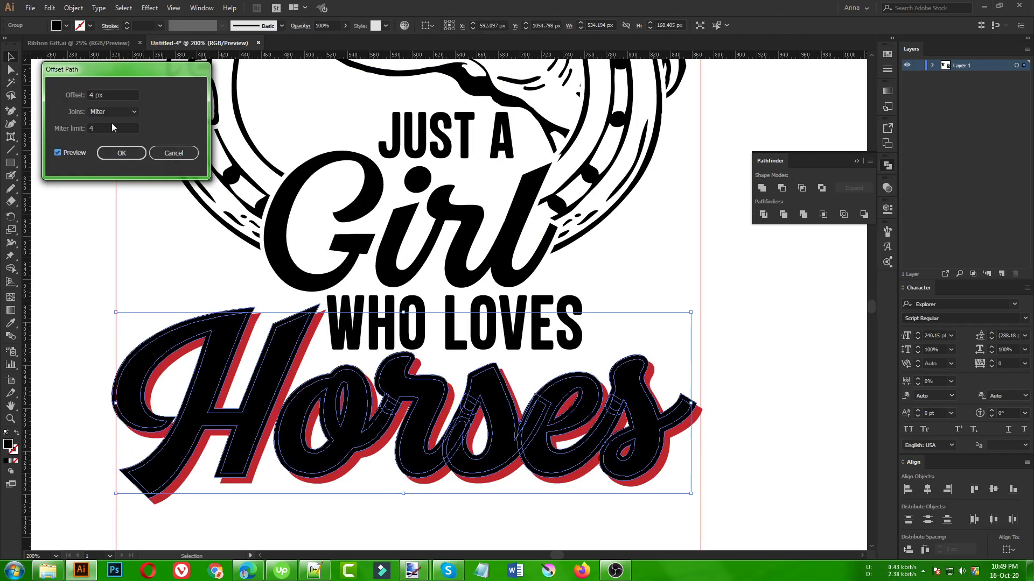
{"action": "left_click", "coordinate": [120, 154]}
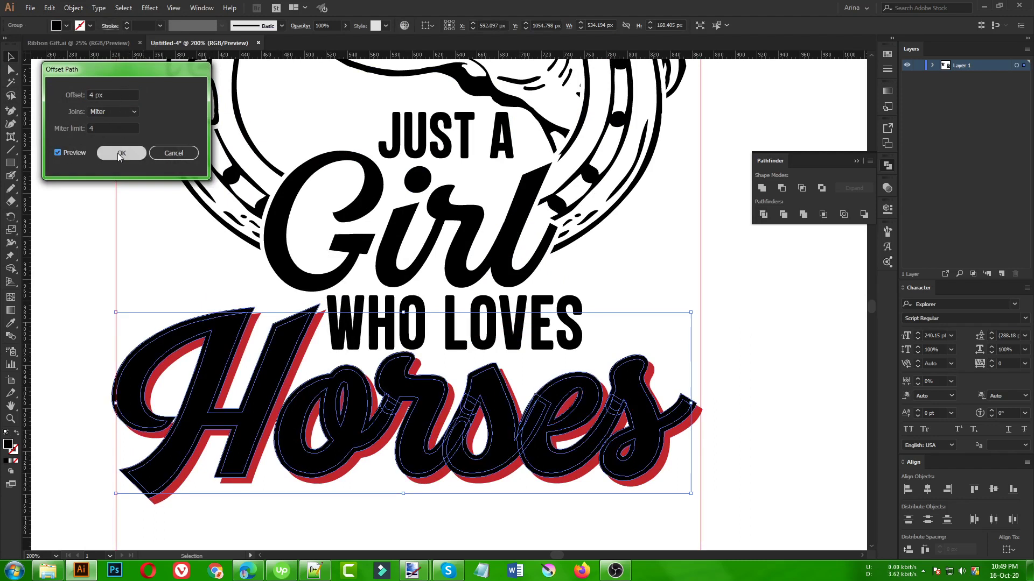
{"action": "left_click", "coordinate": [762, 187]}
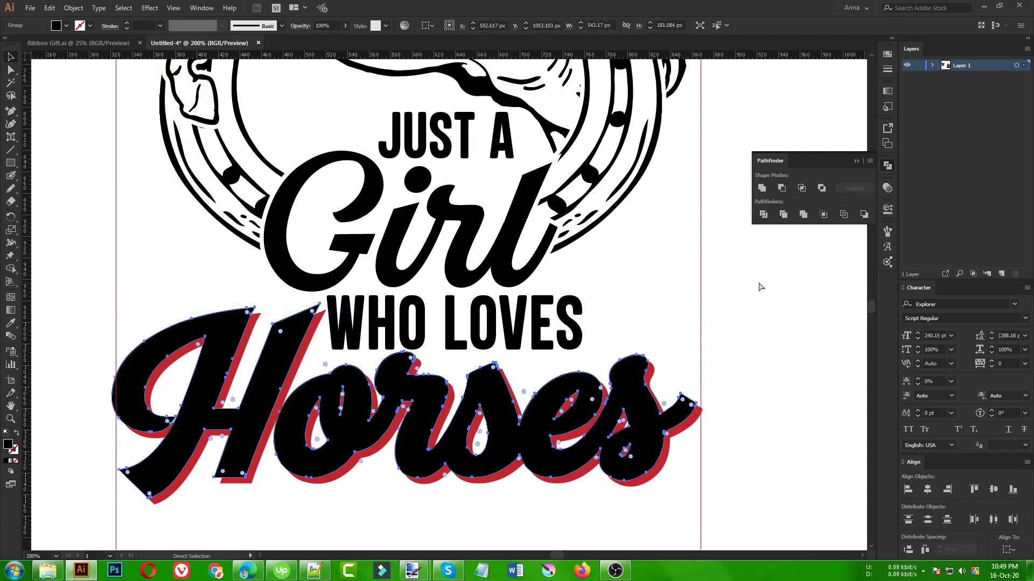
Step: Select the black offset outline and the red shadow of "Horses" and subtract the outline from the shadow as a compound shape
{"action": "left_click", "coordinate": [716, 409]}
{"action": "left_click", "coordinate": [661, 474]}
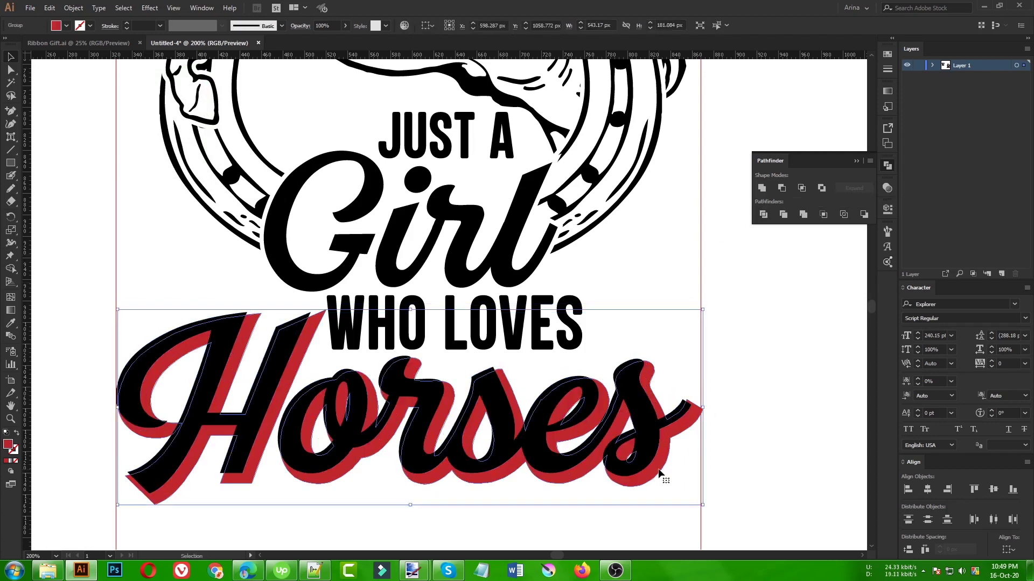
{"action": "key", "text": "a"}
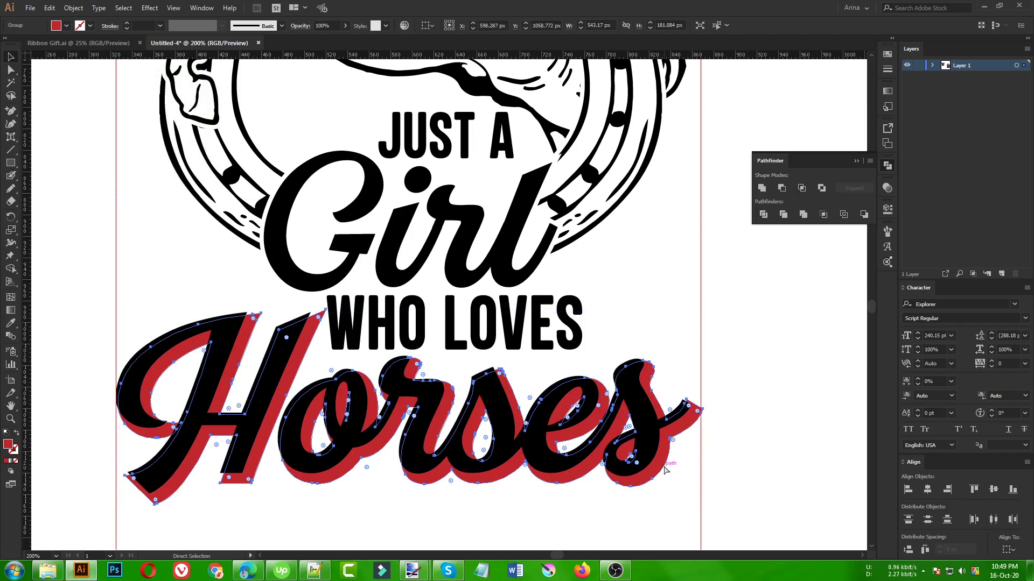
{"action": "key", "text": "v"}
{"action": "left_click", "coordinate": [664, 466]}
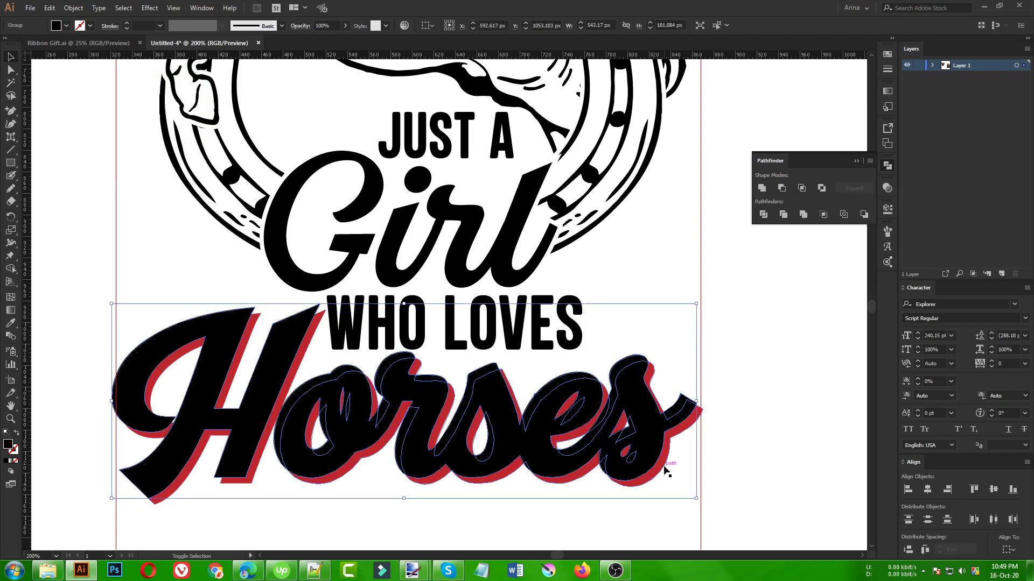
{"action": "left_click", "coordinate": [663, 467], "text": "shift"}
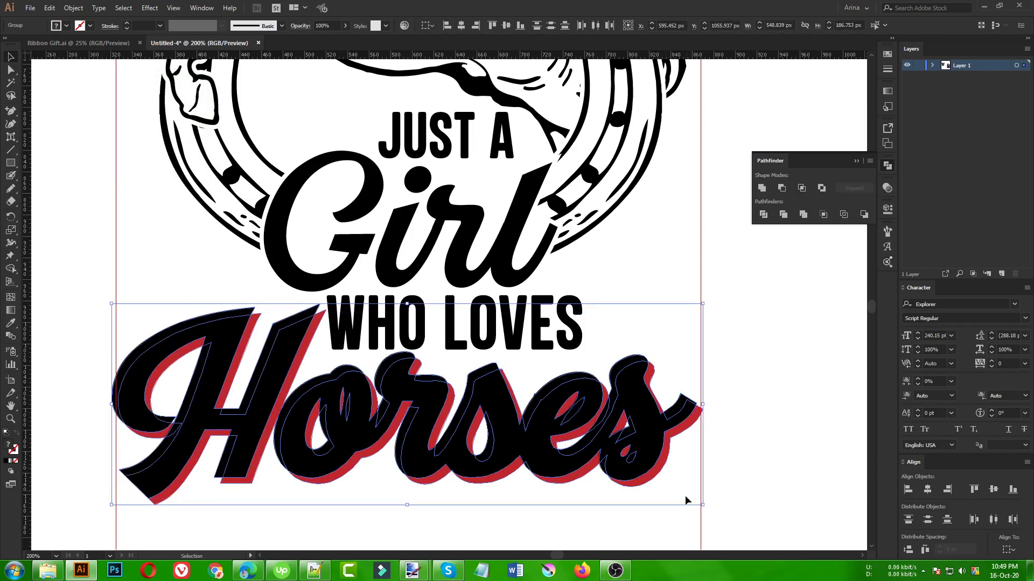
{"action": "left_click", "coordinate": [782, 190], "text": "alt"}
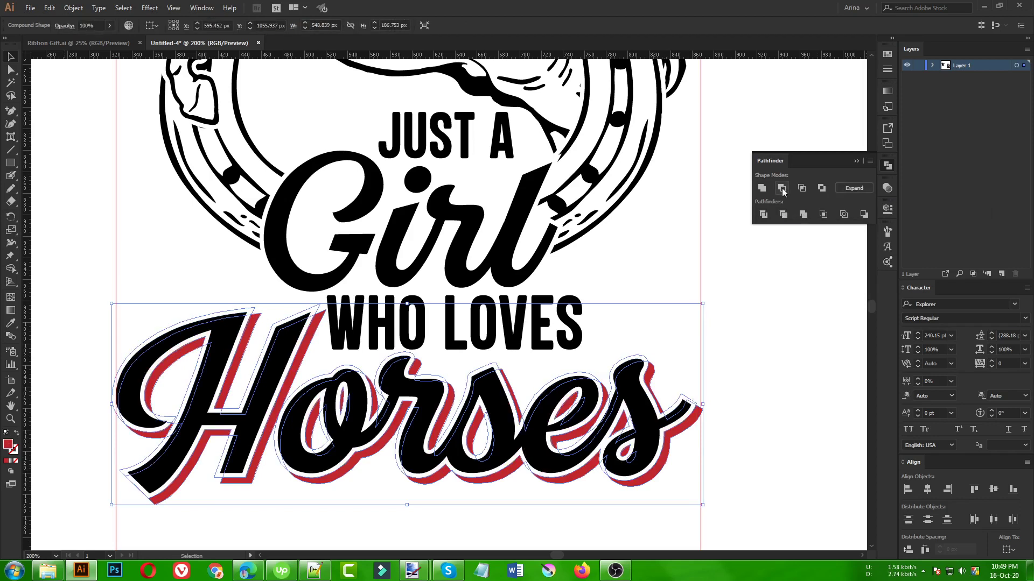
Step: Expand the appearance of the red "Horses" shadow compound shape into plain paths
{"action": "scroll", "coordinate": [402, 365], "scroll_direction": "down", "scroll_amount": 1}
{"action": "left_click", "coordinate": [74, 8]}
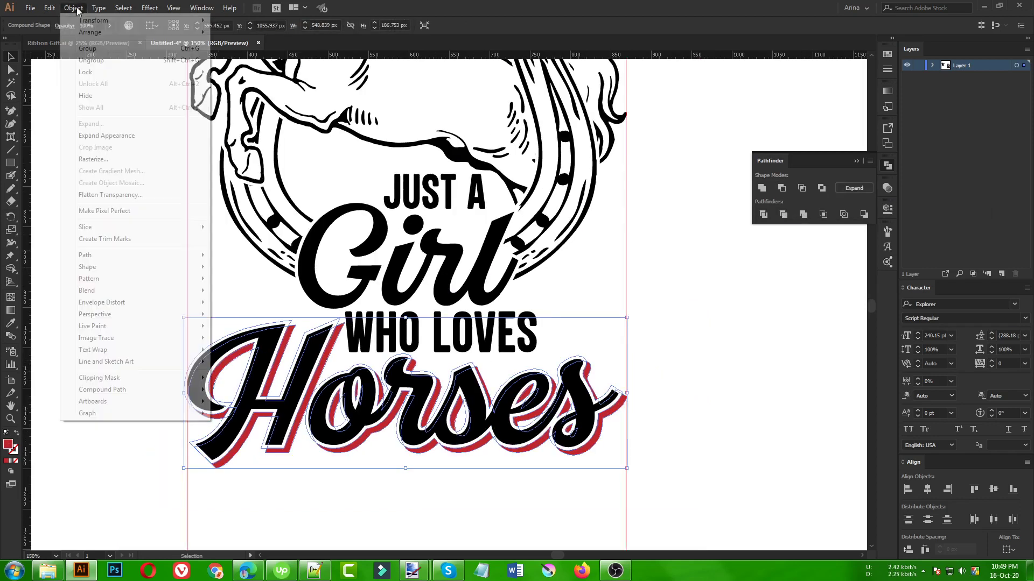
{"action": "left_click", "coordinate": [92, 134]}
{"action": "left_click", "coordinate": [92, 138]}
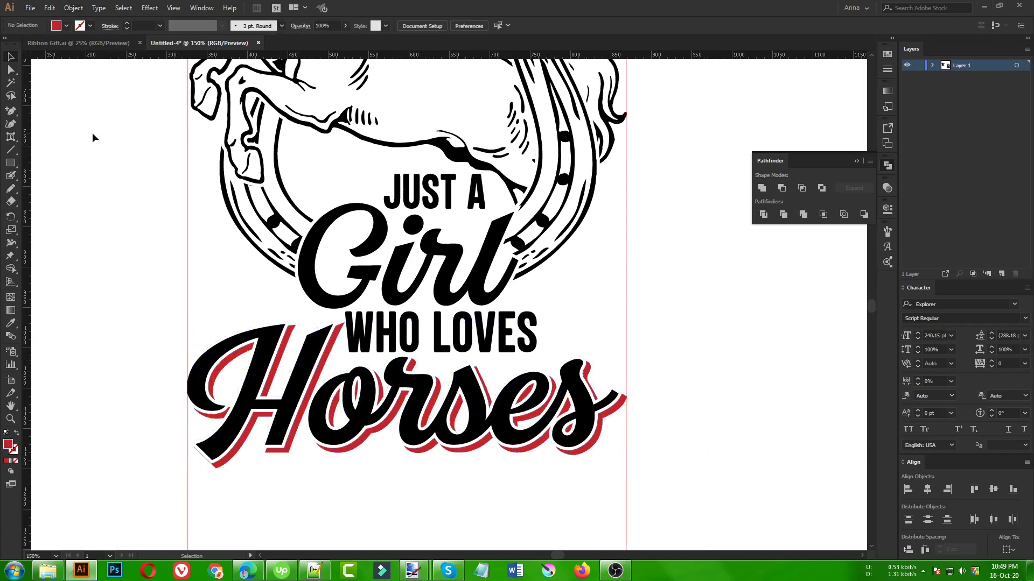
Step: Select the "Girl" lettering and open the Offset Path settings for it
{"action": "scroll", "coordinate": [409, 372], "scroll_direction": "up", "scroll_amount": 3}
{"action": "scroll", "coordinate": [427, 373], "scroll_direction": "up", "scroll_amount": 1}
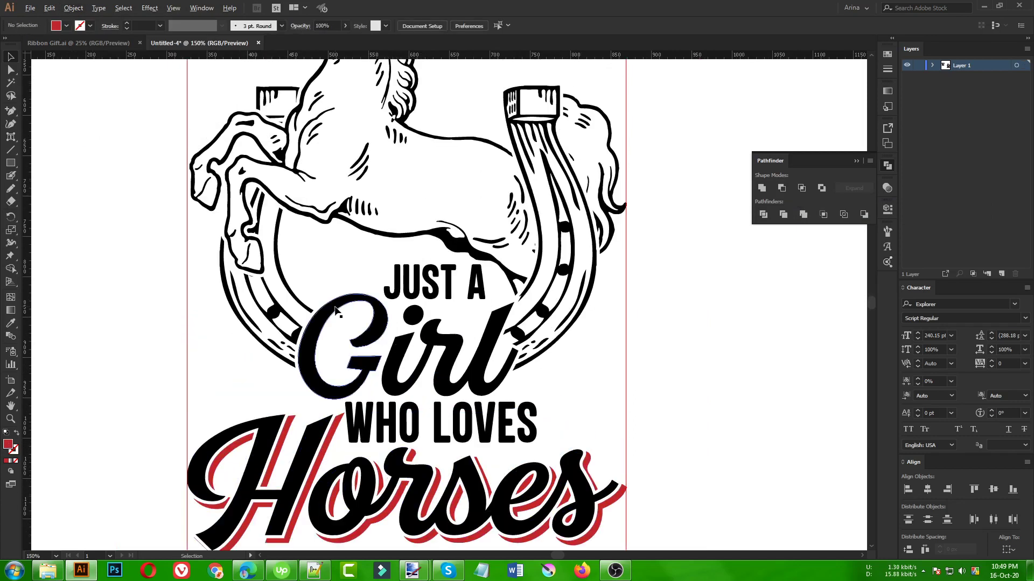
{"action": "scroll", "coordinate": [350, 344], "scroll_direction": "down", "scroll_amount": 1}
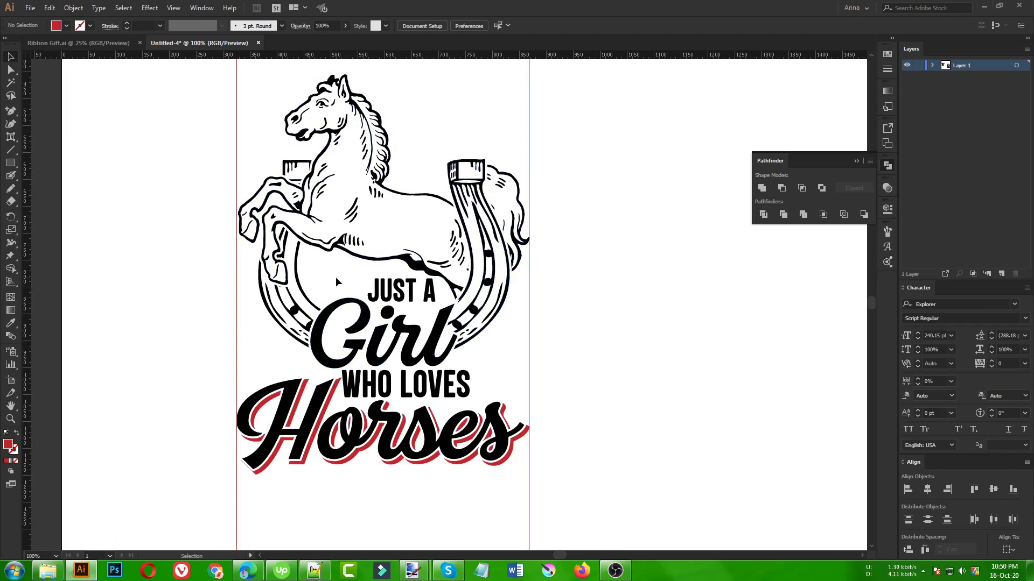
{"action": "scroll", "coordinate": [445, 370], "scroll_direction": "up", "scroll_amount": 2}
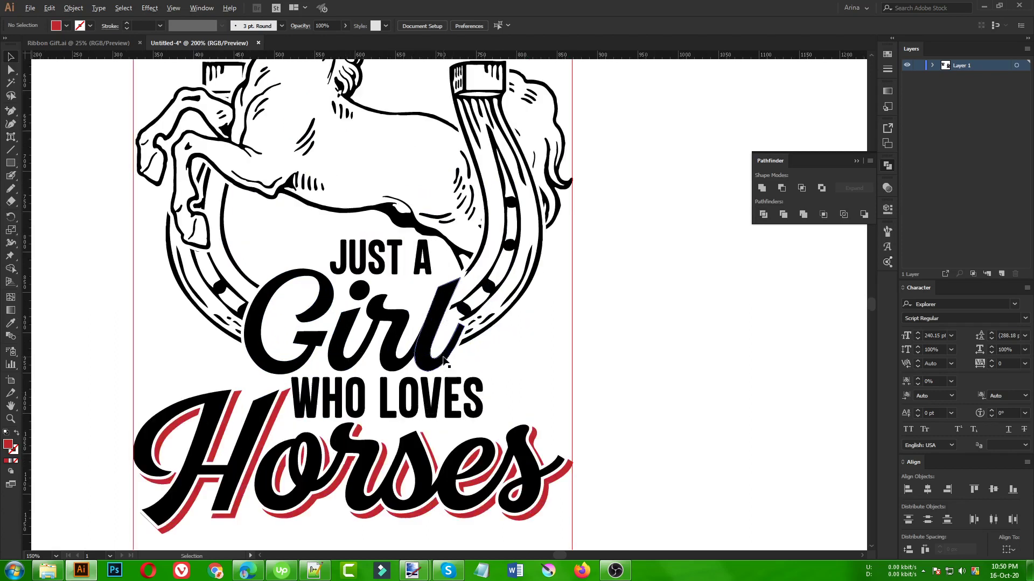
{"action": "left_click", "coordinate": [422, 344]}
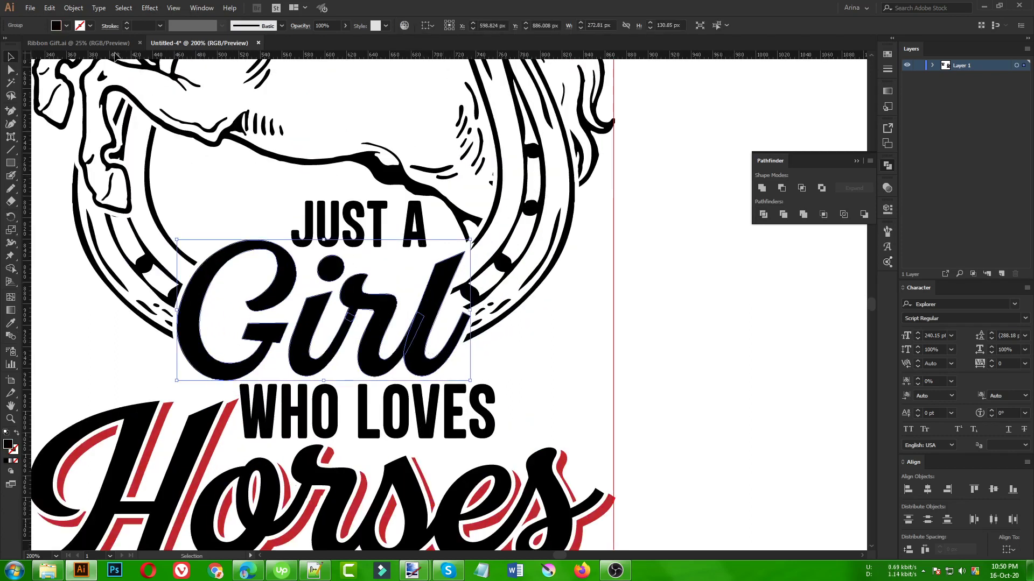
{"action": "left_click", "coordinate": [74, 7]}
{"action": "mouse_move", "coordinate": [108, 255]}
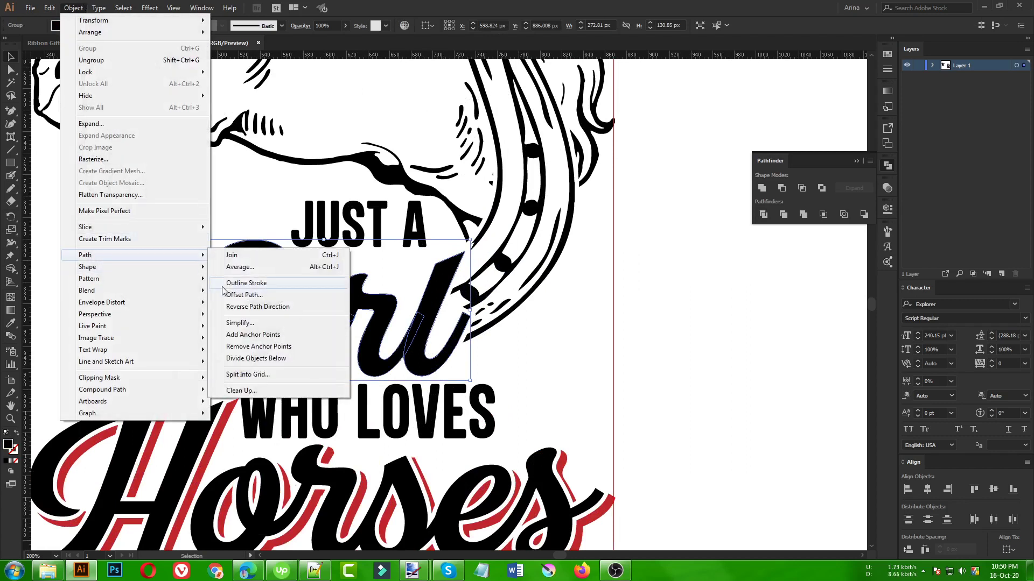
{"action": "left_click", "coordinate": [237, 294]}
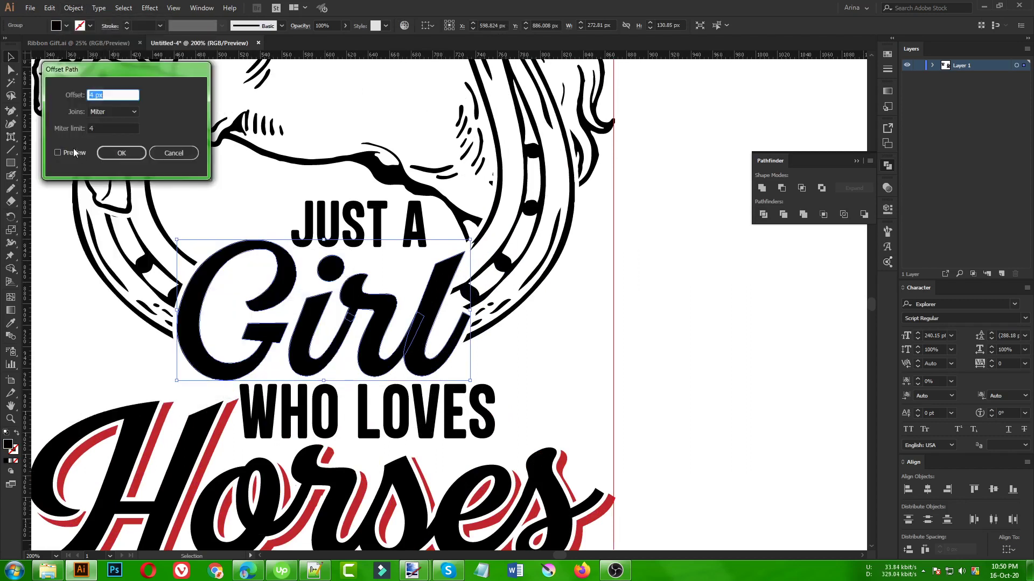
Step: Create an 8 px offset path around the "Girl" lettering with a live preview, and cut the resulting outline
{"action": "left_click", "coordinate": [73, 149]}
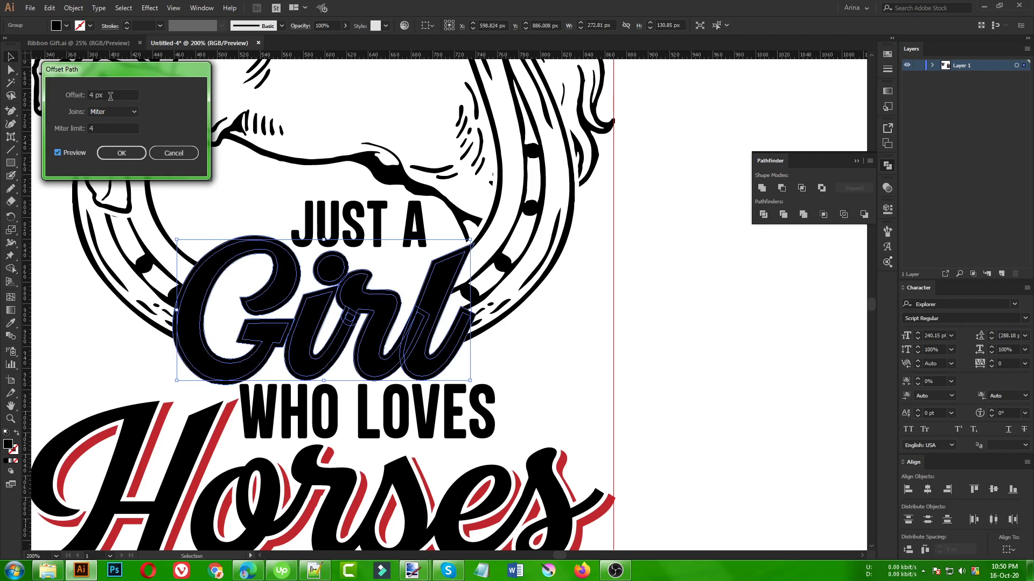
{"action": "key", "text": "Up"}
{"action": "key", "text": "Up"}
{"action": "key", "text": "Up"}
{"action": "key", "text": "Up"}
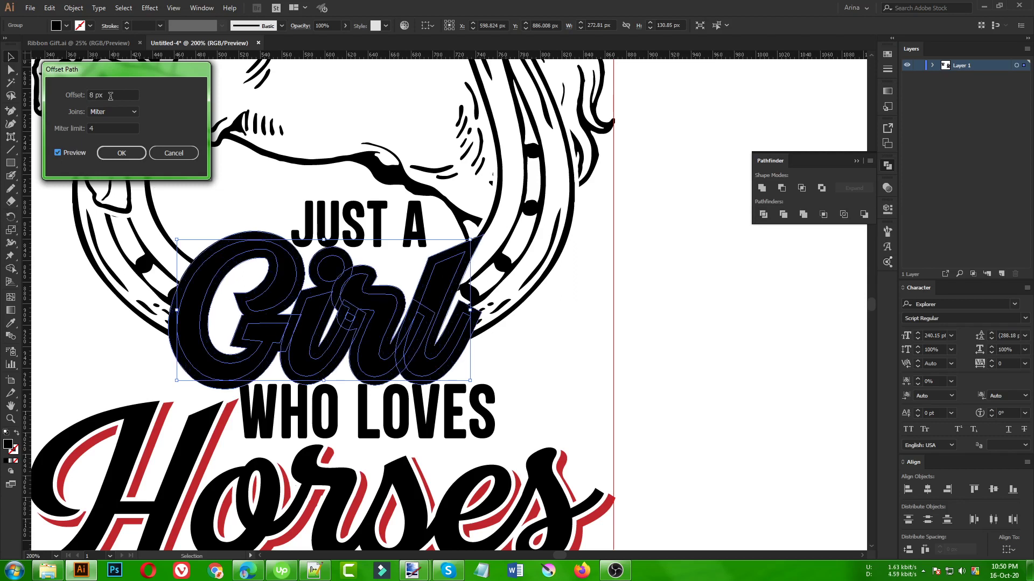
{"action": "left_click", "coordinate": [119, 154]}
{"action": "left_click", "coordinate": [567, 382]}
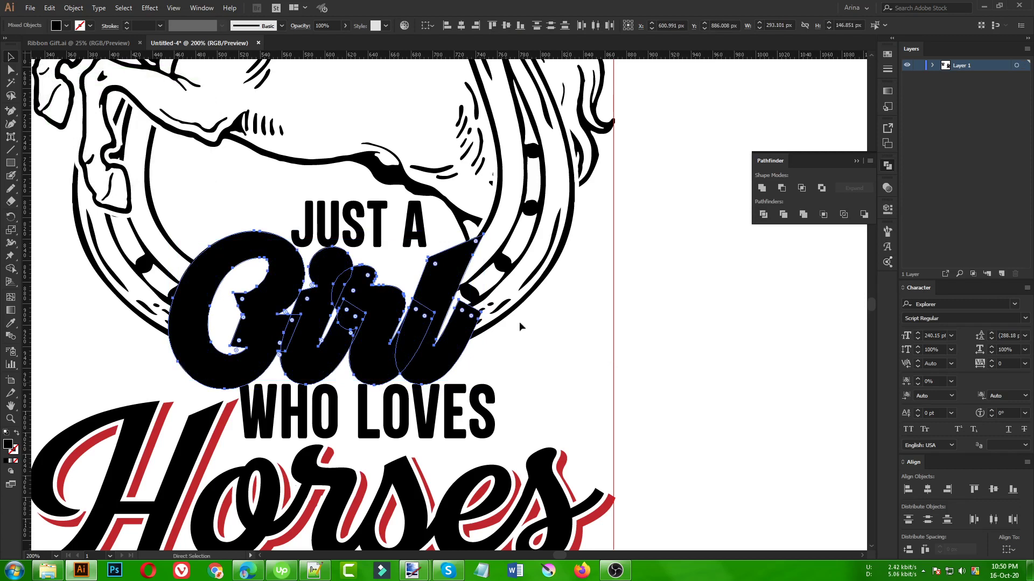
Step: Replace the old shapes in the horse and horseshoe artwork's opacity mask with the cut "Girl" offset outline, pasted in place
{"action": "left_click", "coordinate": [499, 289]}
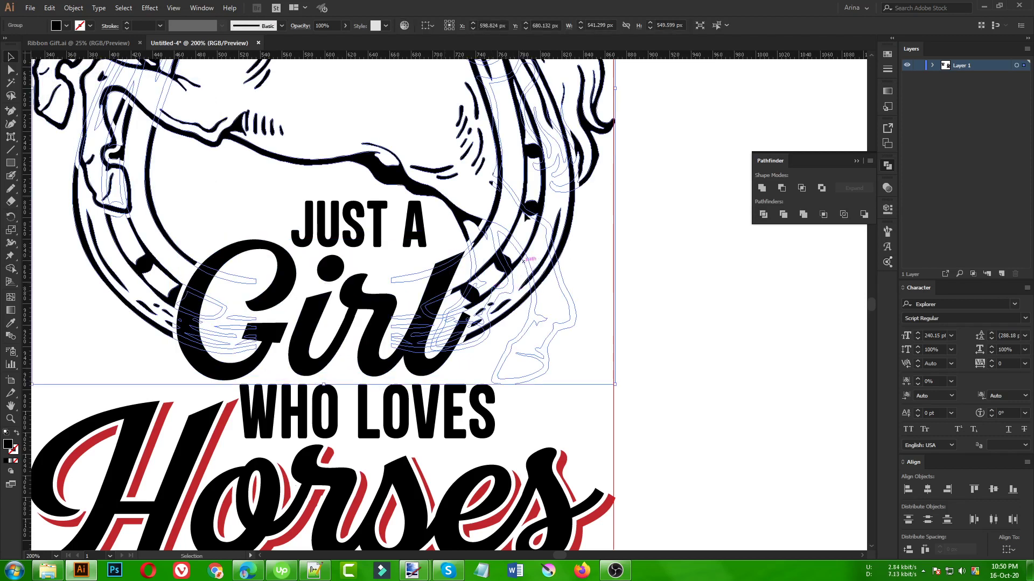
{"action": "left_click", "coordinate": [888, 188]}
{"action": "left_click", "coordinate": [812, 227]}
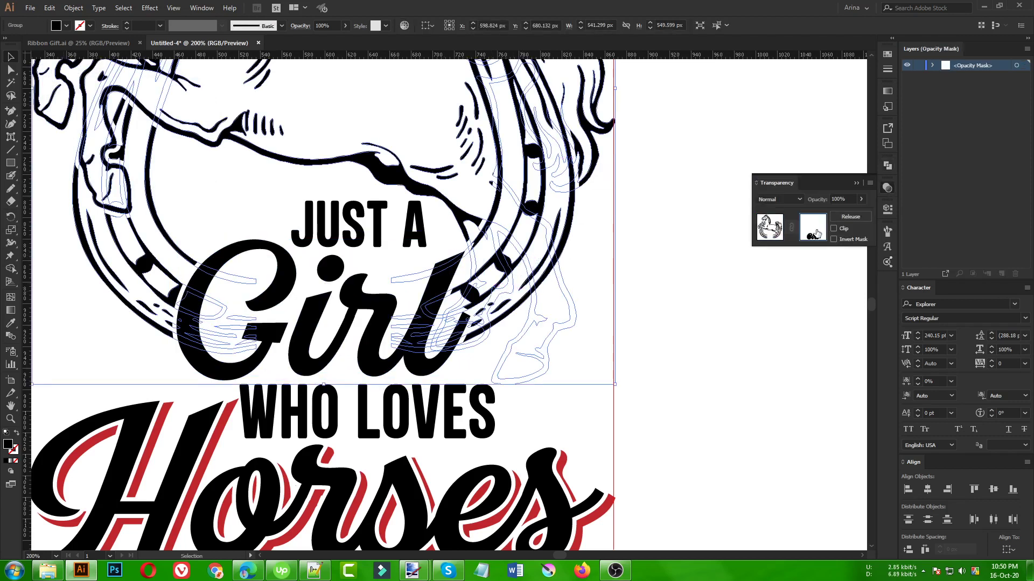
{"action": "left_click_drag", "start_coordinate": [552, 357], "coordinate": [212, 282]}
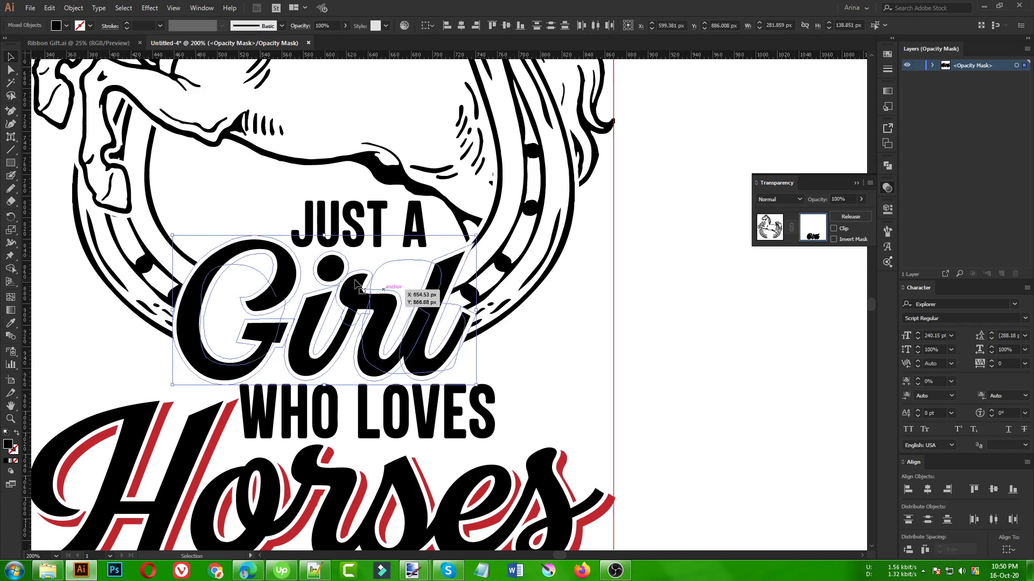
{"action": "key", "text": "Delete"}
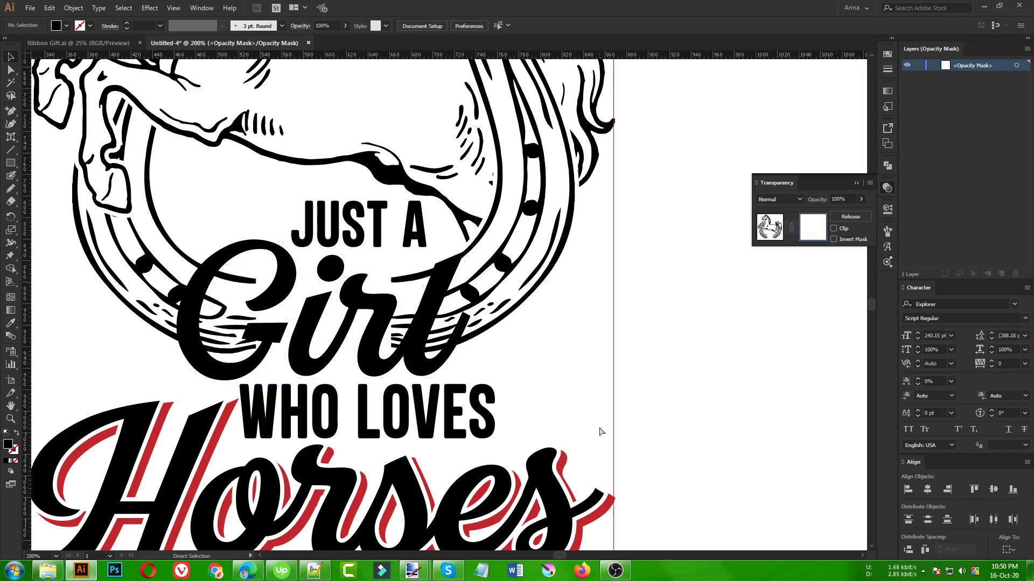
{"action": "key", "text": "ctrl+z"}
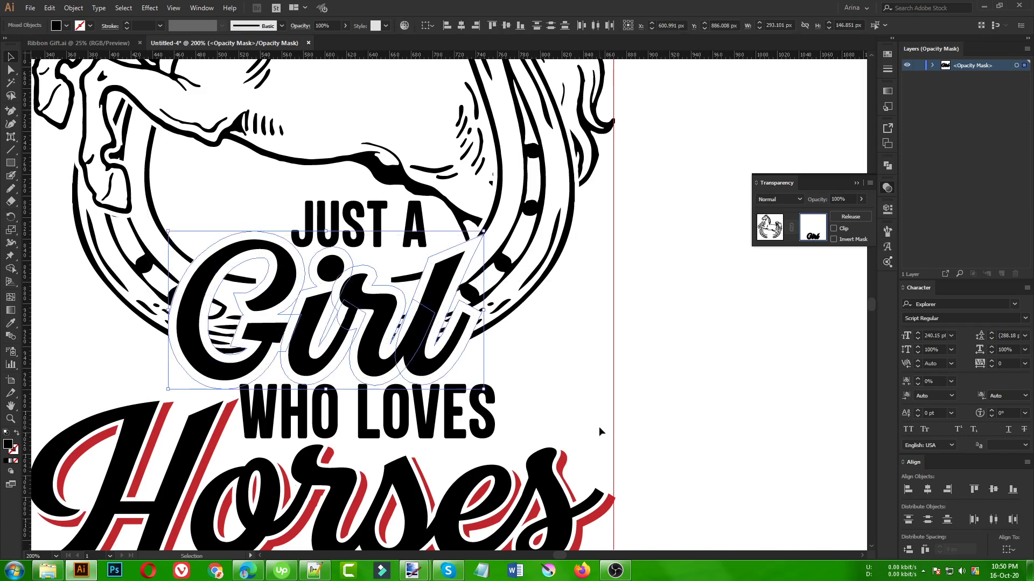
{"action": "left_click", "coordinate": [555, 372]}
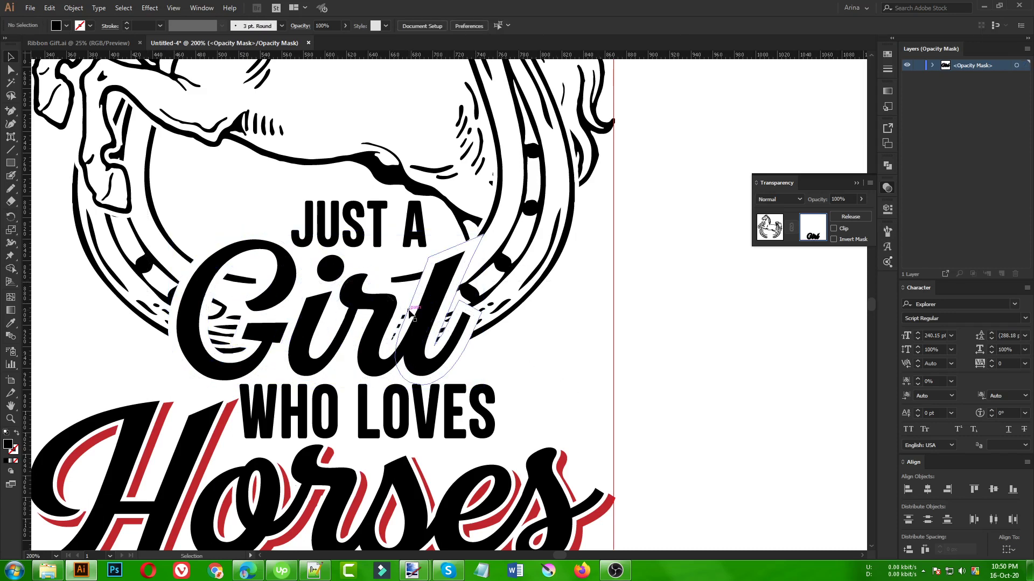
Step: Draw a freehand Pencil shape in the opacity mask covering the gaps between the "Girl" letters, and exit mask editing
{"action": "key", "text": "n"}
{"action": "mouse_move", "coordinate": [269, 301]}
{"action": "left_mouse_down"}
{"action": "mouse_move", "coordinate": [229, 258]}
{"action": "mouse_move", "coordinate": [201, 285]}
{"action": "mouse_move", "coordinate": [205, 348]}
{"action": "mouse_move", "coordinate": [234, 367]}
{"action": "mouse_move", "coordinate": [278, 357]}
{"action": "mouse_move", "coordinate": [402, 377]}
{"action": "mouse_move", "coordinate": [435, 371]}
{"action": "mouse_move", "coordinate": [462, 308]}
{"action": "mouse_move", "coordinate": [450, 277]}
{"action": "mouse_move", "coordinate": [438, 279]}
{"action": "mouse_move", "coordinate": [443, 265]}
{"action": "mouse_move", "coordinate": [377, 254]}
{"action": "mouse_move", "coordinate": [239, 262]}
{"action": "left_mouse_up"}
{"action": "key", "text": "v"}
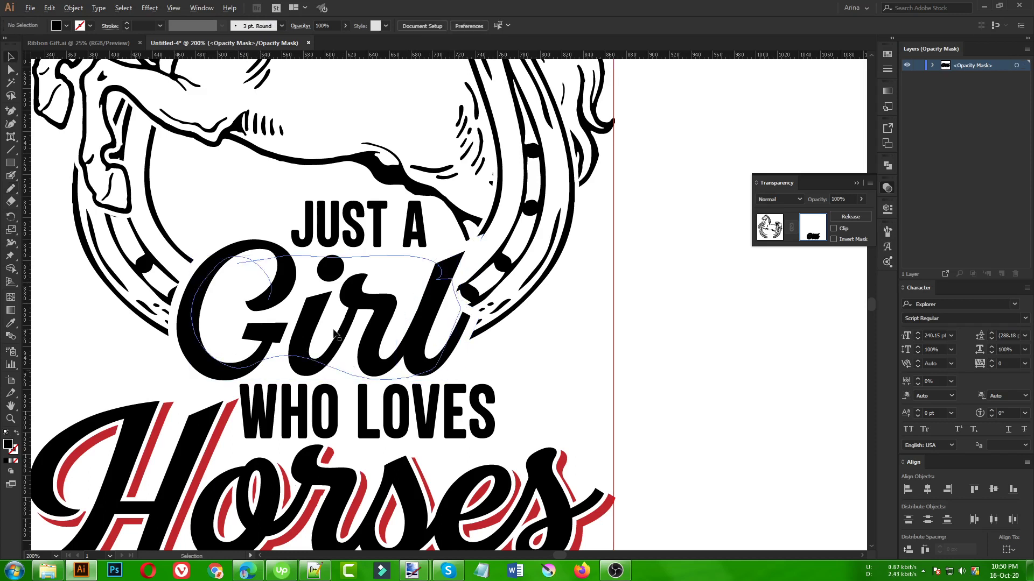
{"action": "scroll", "coordinate": [334, 329], "scroll_direction": "down", "scroll_amount": 1}
{"action": "left_click", "coordinate": [765, 231]}
{"action": "left_click", "coordinate": [572, 387]}
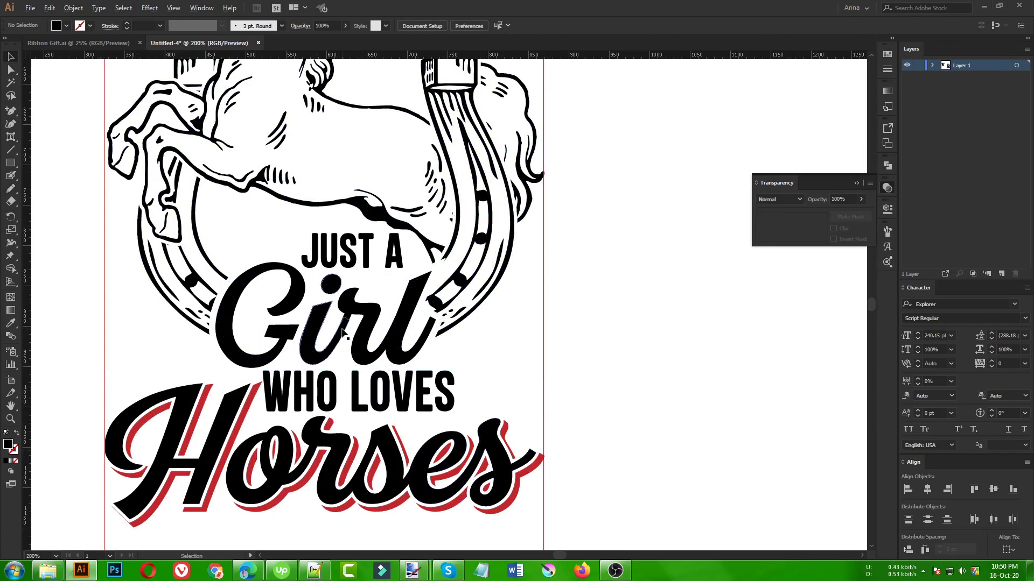
Step: Scale the "Girl" lettering down to about 265 × 127 px and shift it slightly left between the horseshoe ends
{"action": "scroll", "coordinate": [339, 331], "scroll_direction": "up", "scroll_amount": 1}
{"action": "left_click", "coordinate": [316, 323]}
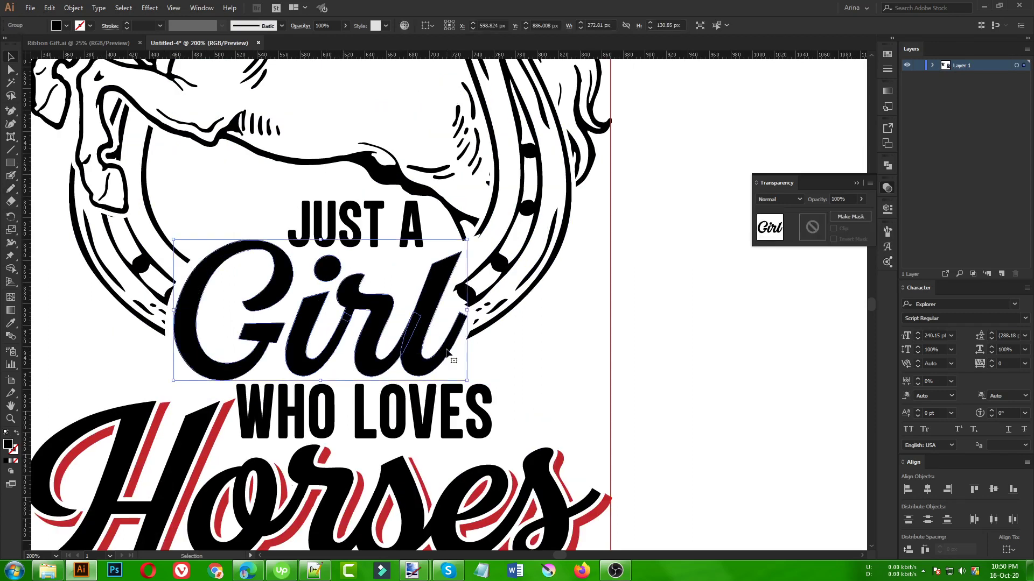
{"action": "left_click_drag", "start_coordinate": [466, 380], "coordinate": [460, 377]}
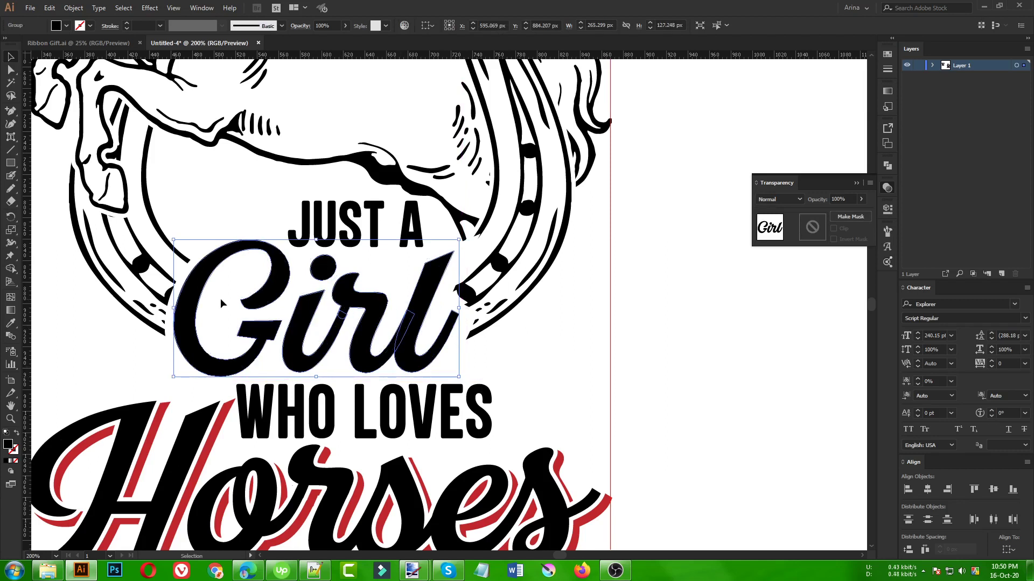
{"action": "scroll", "coordinate": [204, 298], "scroll_direction": "up", "scroll_amount": 2}
{"action": "left_click_drag", "start_coordinate": [192, 294], "coordinate": [195, 281]}
{"action": "scroll", "coordinate": [163, 262], "scroll_direction": "down", "scroll_amount": 1}
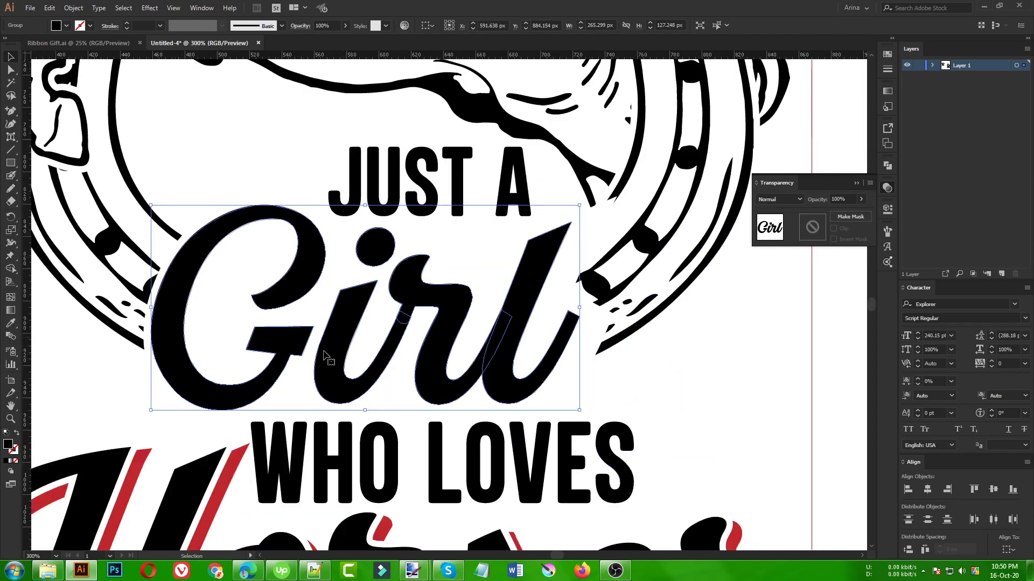
Step: Create a 4 px offset path around the resized "Girl" lettering
{"action": "left_click", "coordinate": [78, 8]}
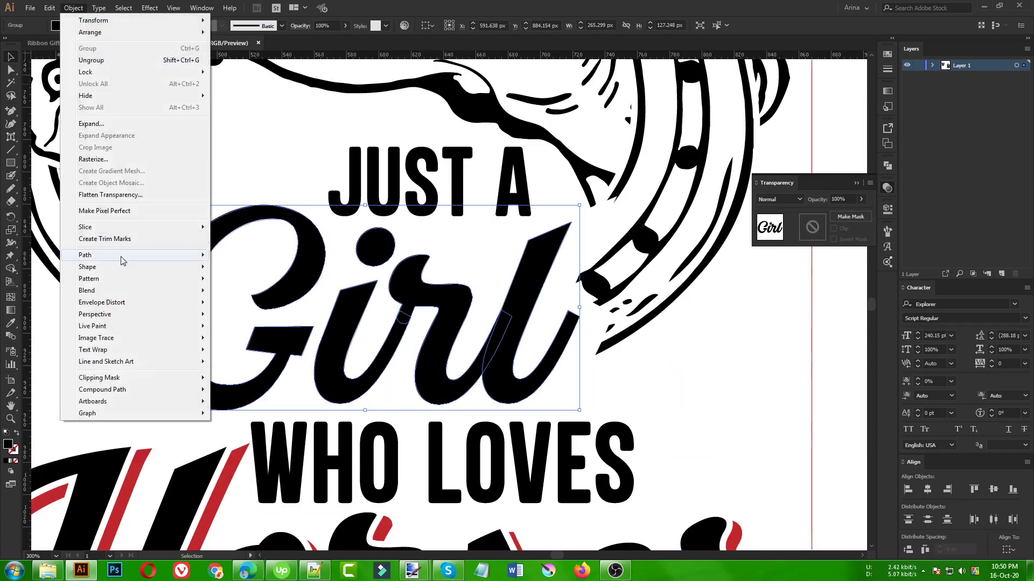
{"action": "mouse_move", "coordinate": [123, 258]}
{"action": "left_click", "coordinate": [241, 295]}
{"action": "left_click", "coordinate": [67, 154]}
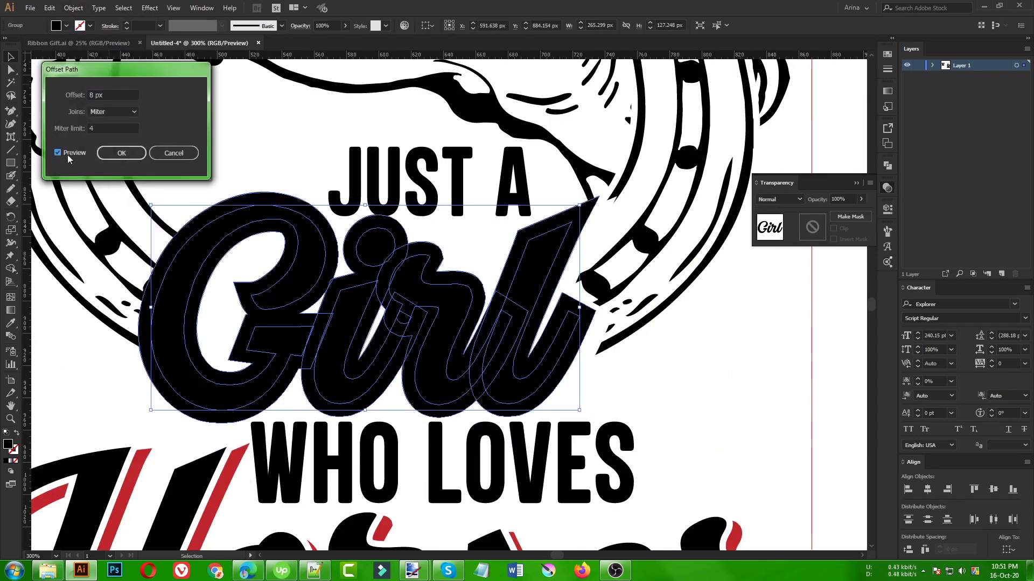
{"action": "scroll", "coordinate": [119, 94], "scroll_direction": "down", "scroll_amount": 3}
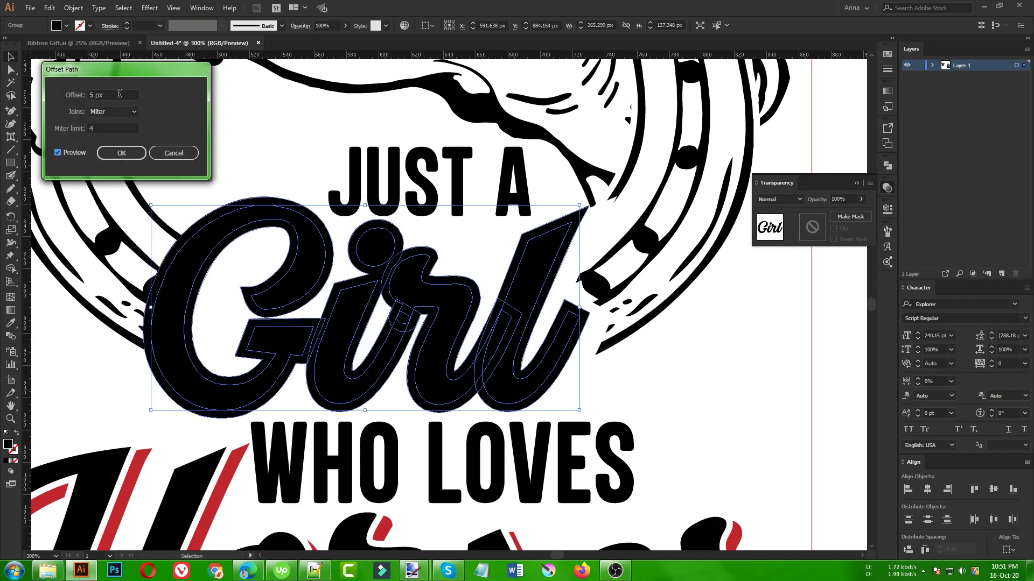
{"action": "scroll", "coordinate": [119, 93], "scroll_direction": "down", "scroll_amount": 1}
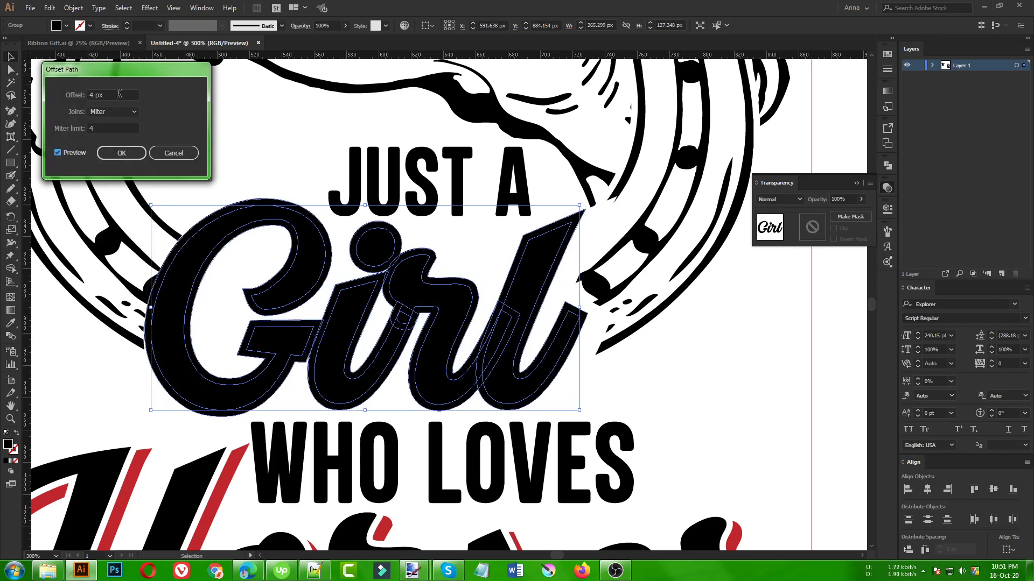
{"action": "left_click", "coordinate": [134, 156]}
Step: Unite the overlapping offset letter shapes into one outline and place it behind the "Girl" lettering
{"action": "left_click", "coordinate": [887, 167]}
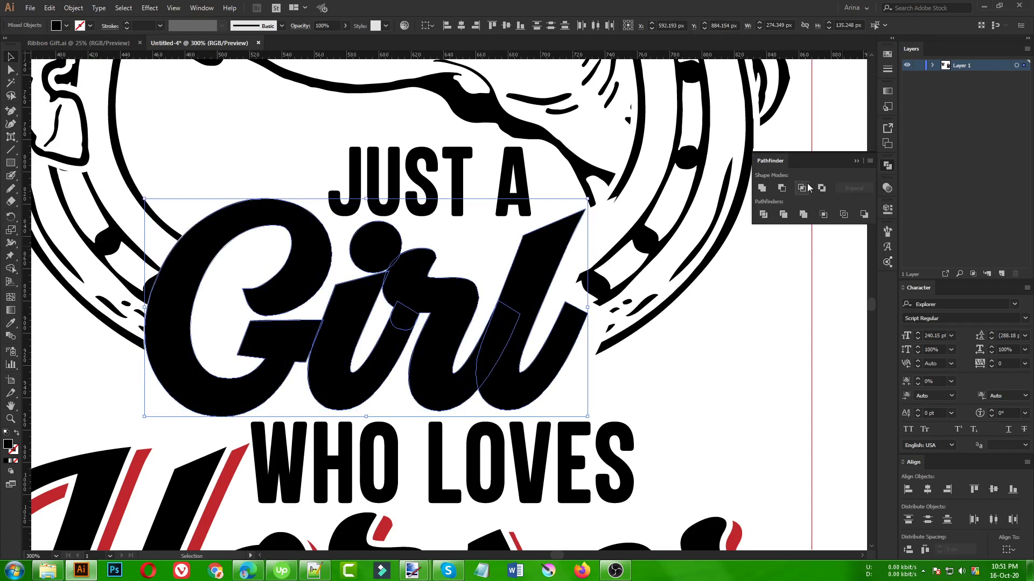
{"action": "left_click", "coordinate": [762, 188]}
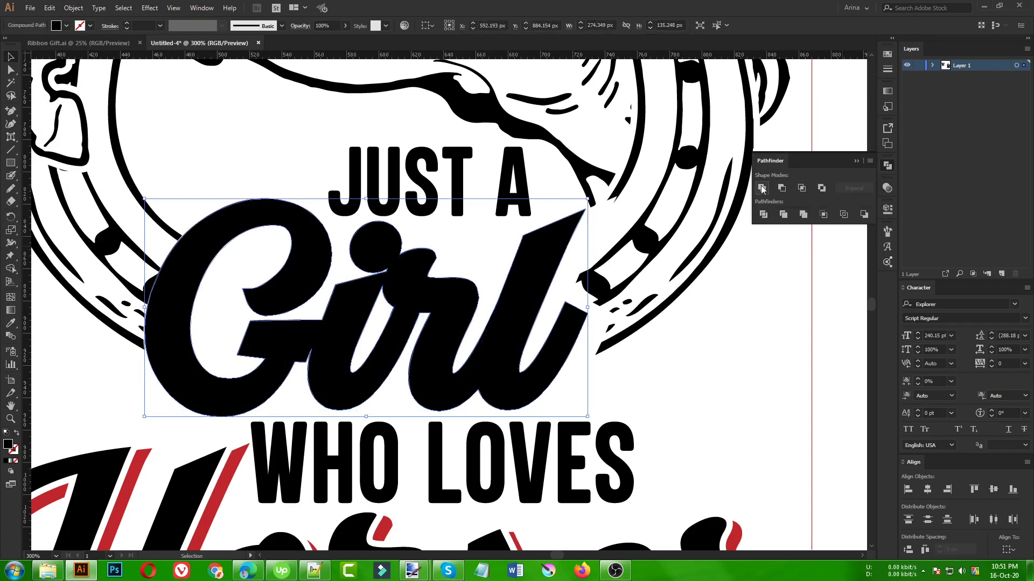
{"action": "left_click", "coordinate": [767, 311]}
{"action": "left_click", "coordinate": [528, 343]}
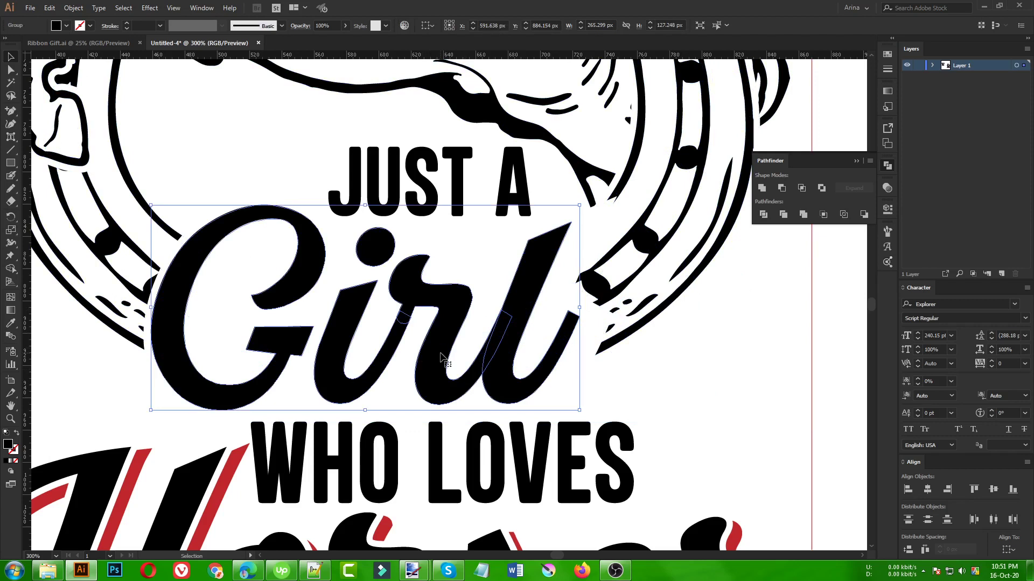
{"action": "key", "text": "a"}
{"action": "key", "text": "ctrl+z"}
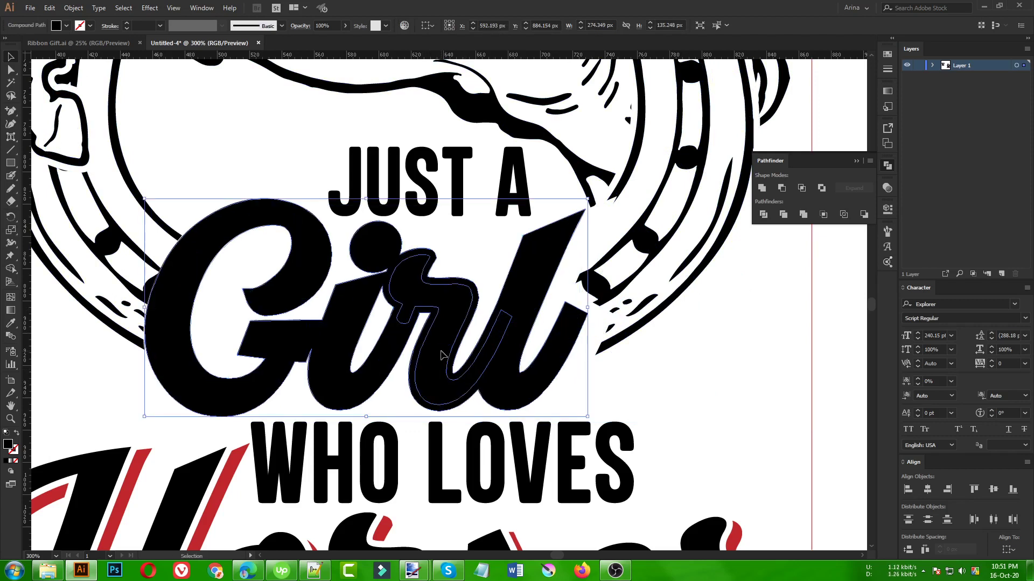
Step: Move the united outline about 5.7 px right and down, and fill it with red as a shadow
{"action": "key", "text": "Right"}
{"action": "key", "text": "Down"}
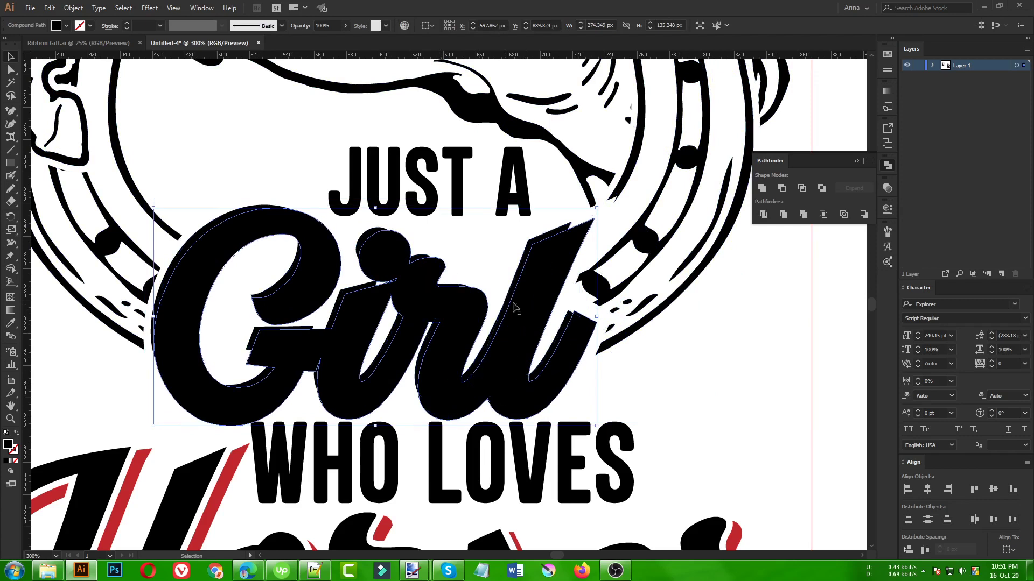
{"action": "left_click", "coordinate": [67, 26]}
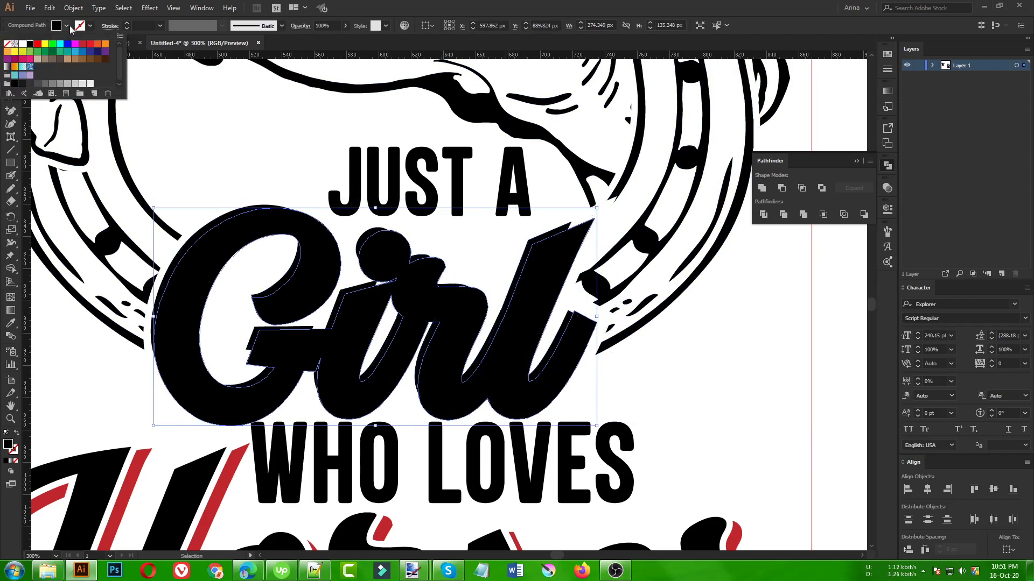
{"action": "left_click", "coordinate": [82, 44]}
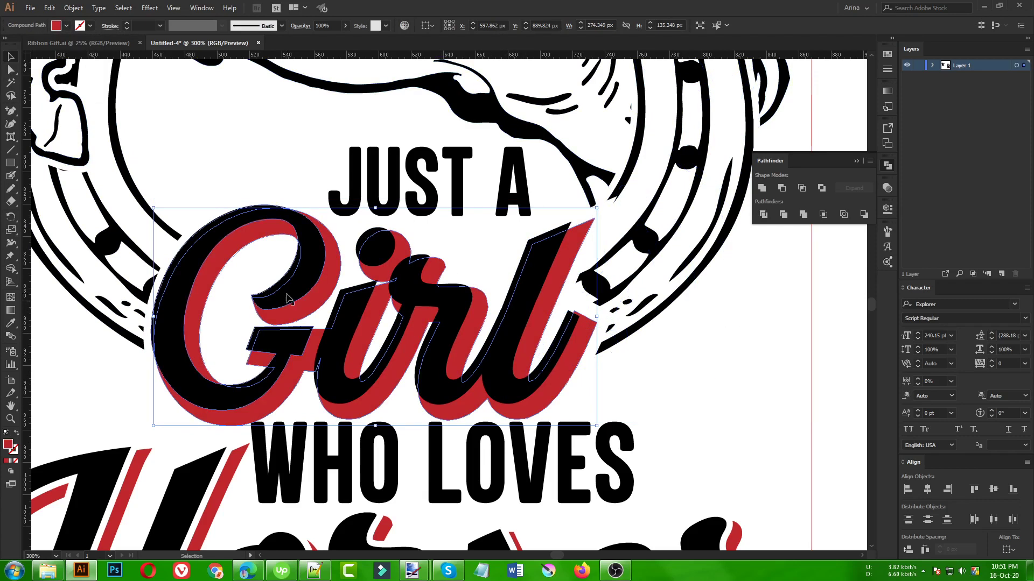
Step: Make another 4 px offset path from the black "Girl" lettering and cut it so the red shadow stays uncovered
{"action": "left_click", "coordinate": [293, 260]}
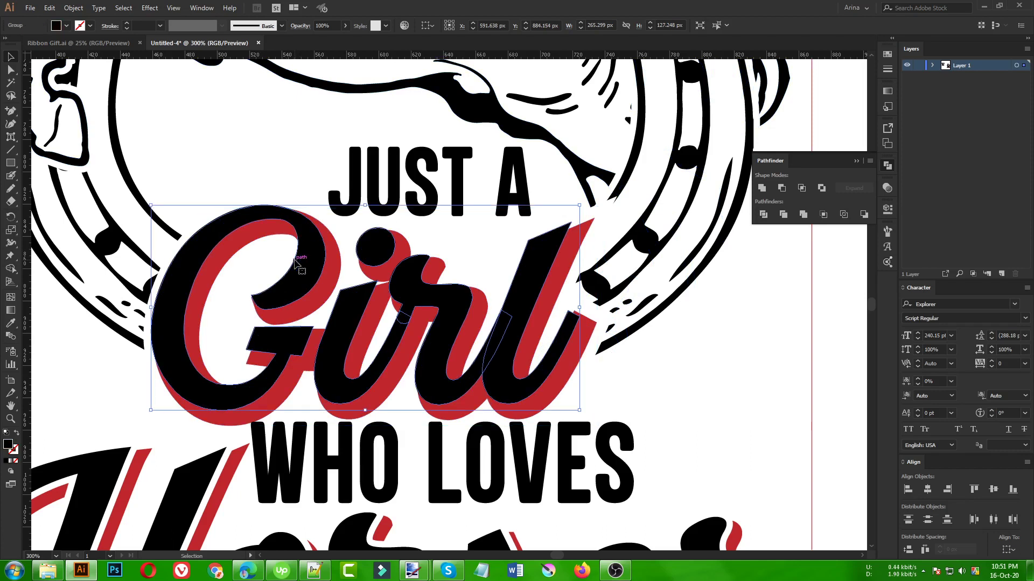
{"action": "left_click", "coordinate": [73, 8]}
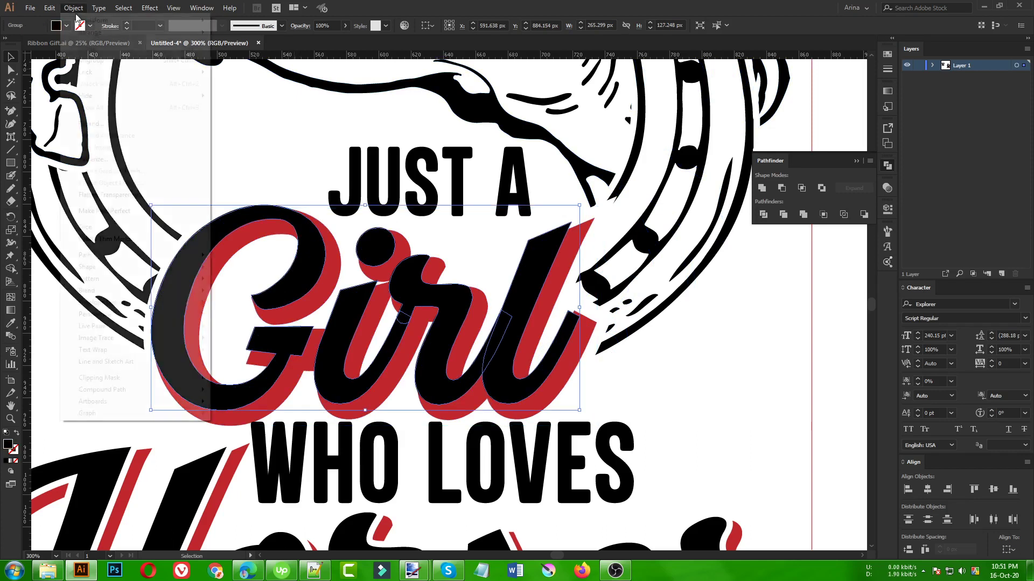
{"action": "mouse_move", "coordinate": [115, 257]}
{"action": "left_click", "coordinate": [243, 298]}
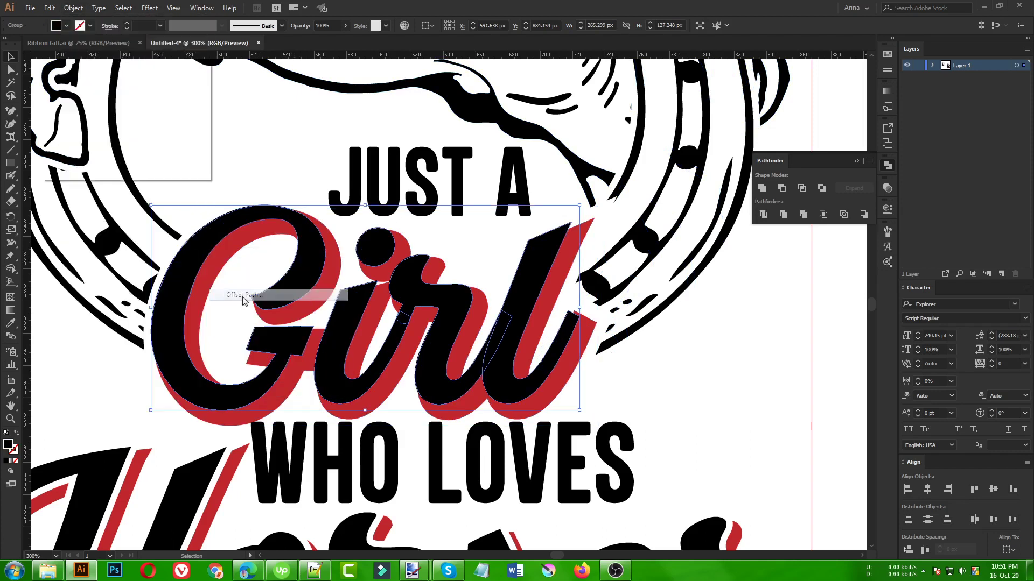
{"action": "left_click", "coordinate": [66, 154]}
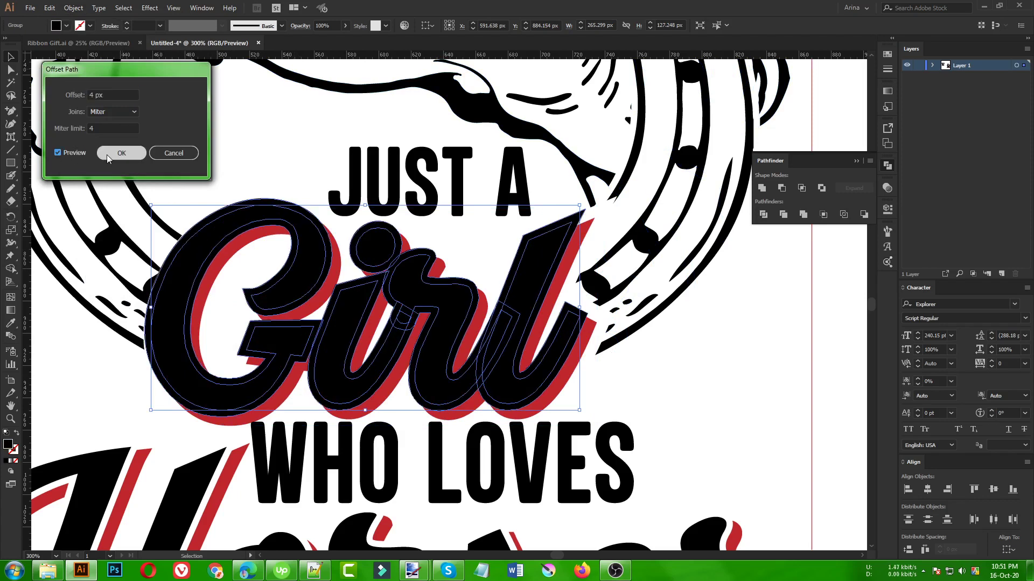
{"action": "left_click", "coordinate": [120, 154]}
{"action": "key", "text": "a"}
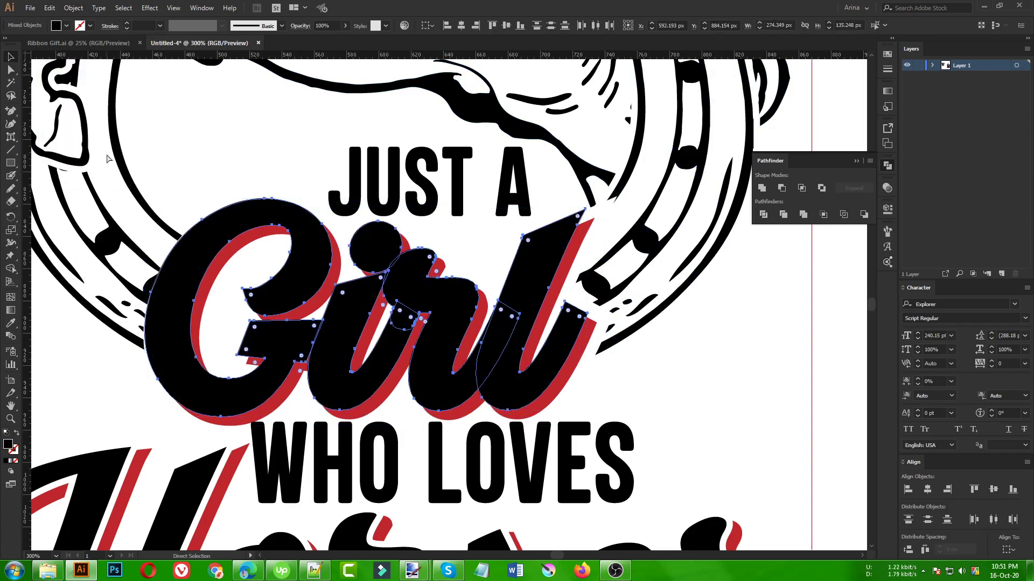
{"action": "key", "text": "ctrl+shift+bracketleft"}
{"action": "key", "text": "ctrl+shift+a"}
{"action": "key", "text": "v"}
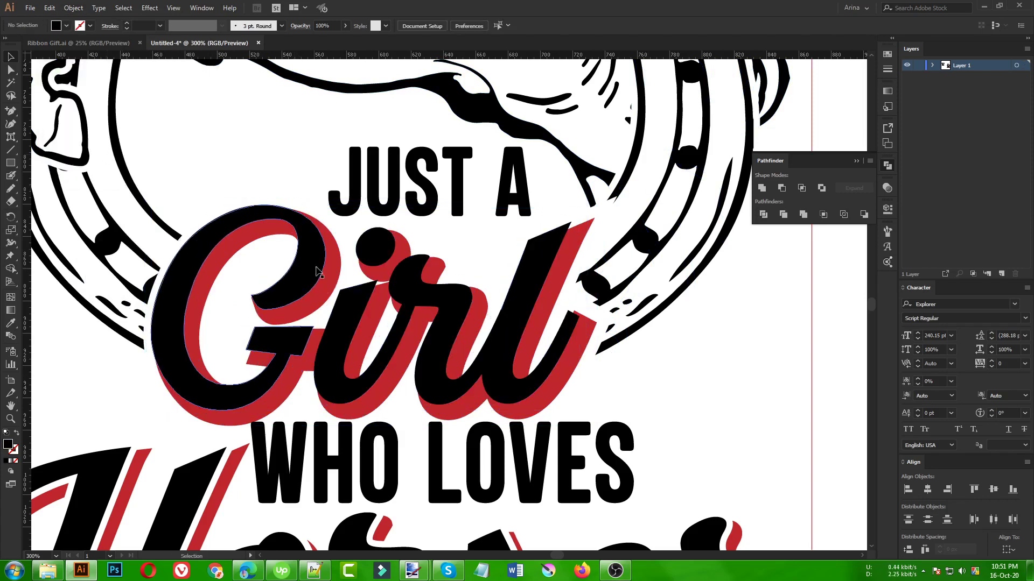
Step: Paste the cut offset in front of the red "Girl" shadow and subtract it from the shadow as a compound shape
{"action": "left_click", "coordinate": [381, 405]}
{"action": "key", "text": "a"}
{"action": "key", "text": "ctrl+f"}
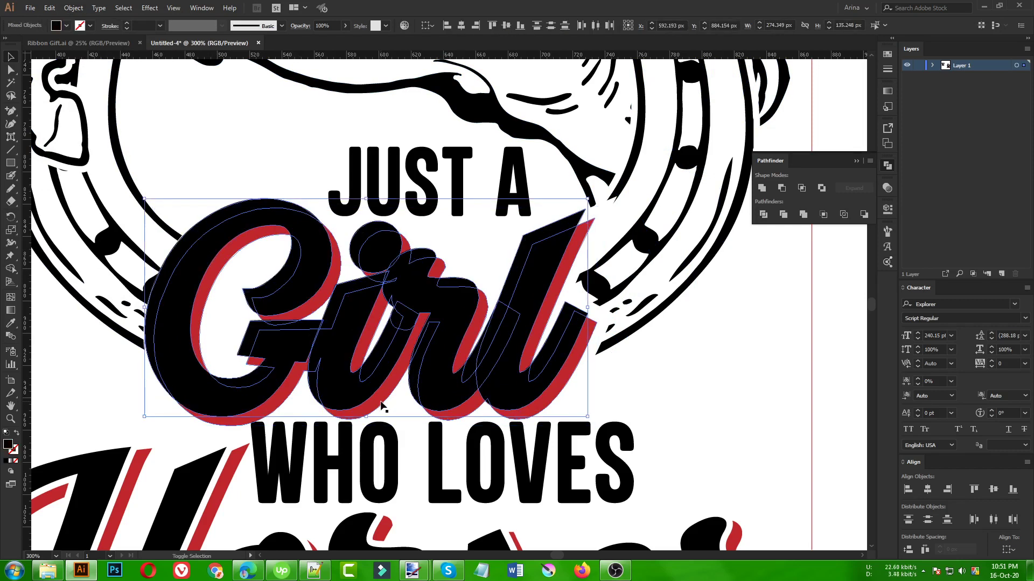
{"action": "left_click", "coordinate": [382, 405], "text": "shift"}
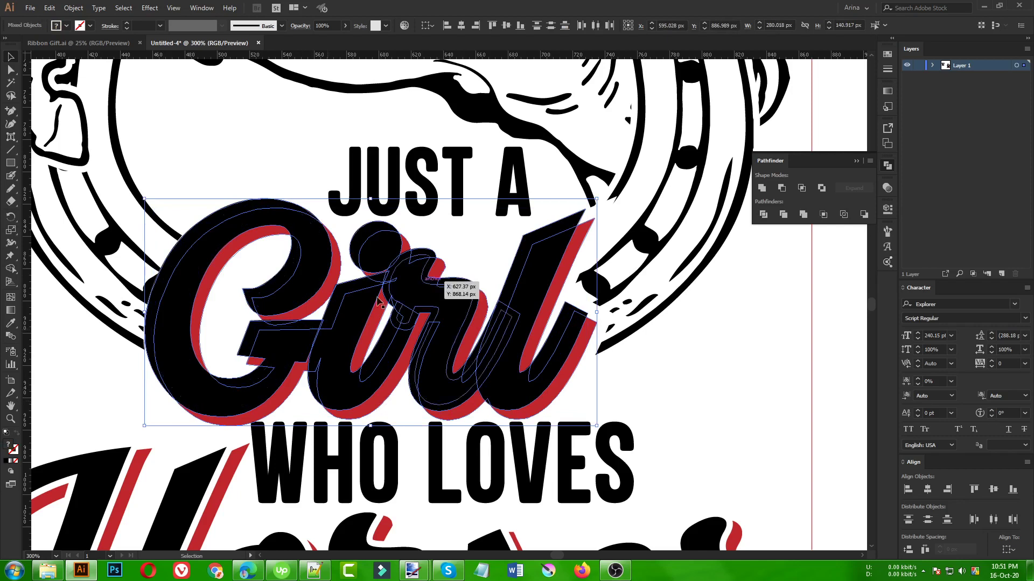
{"action": "left_click", "coordinate": [781, 188], "text": "alt"}
{"action": "key", "text": "ctrl+minus"}
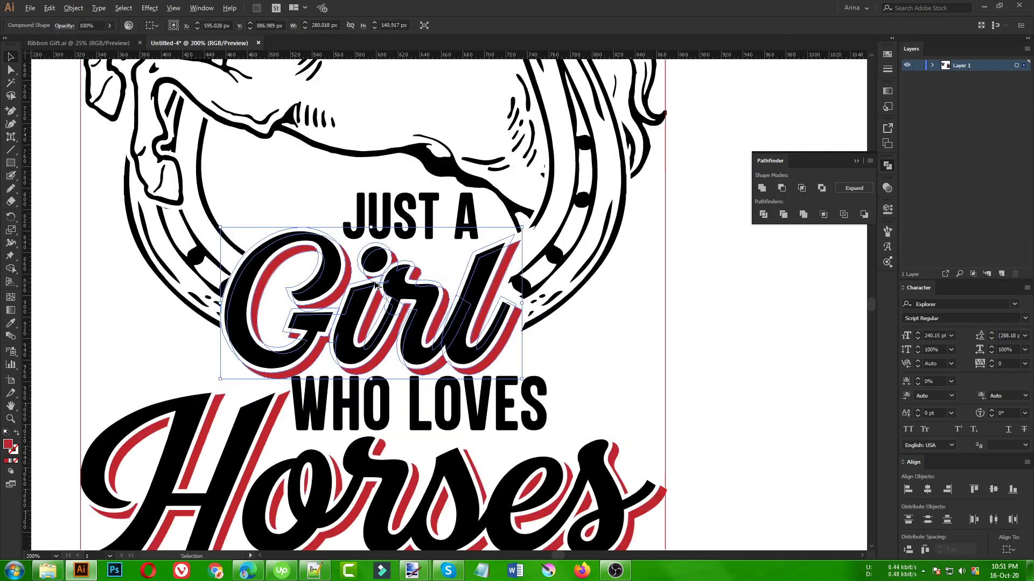
Step: Expand the appearance of the red "Girl" shadow compound shape and deselect it
{"action": "left_click", "coordinate": [73, 8]}
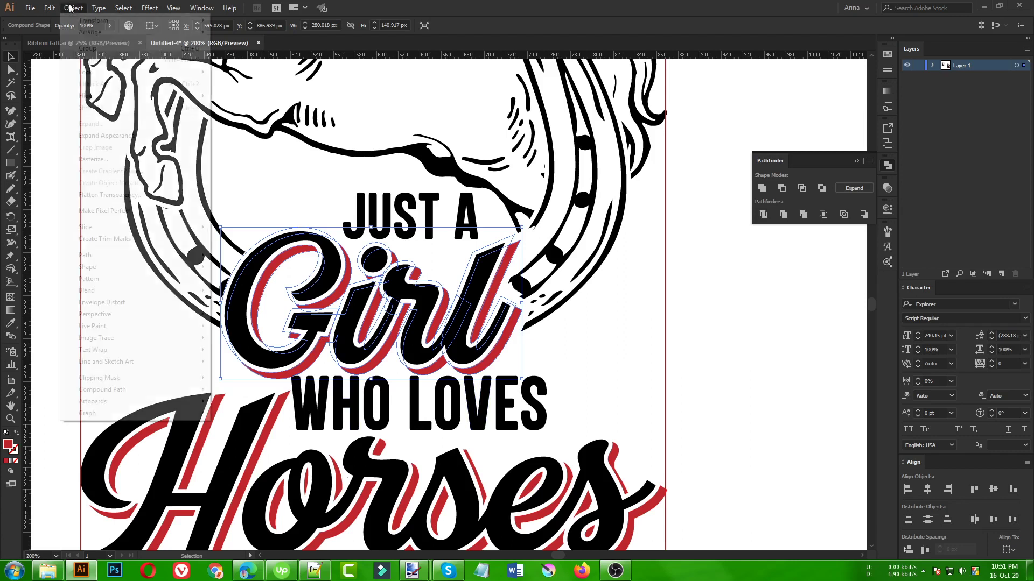
{"action": "left_click", "coordinate": [95, 136]}
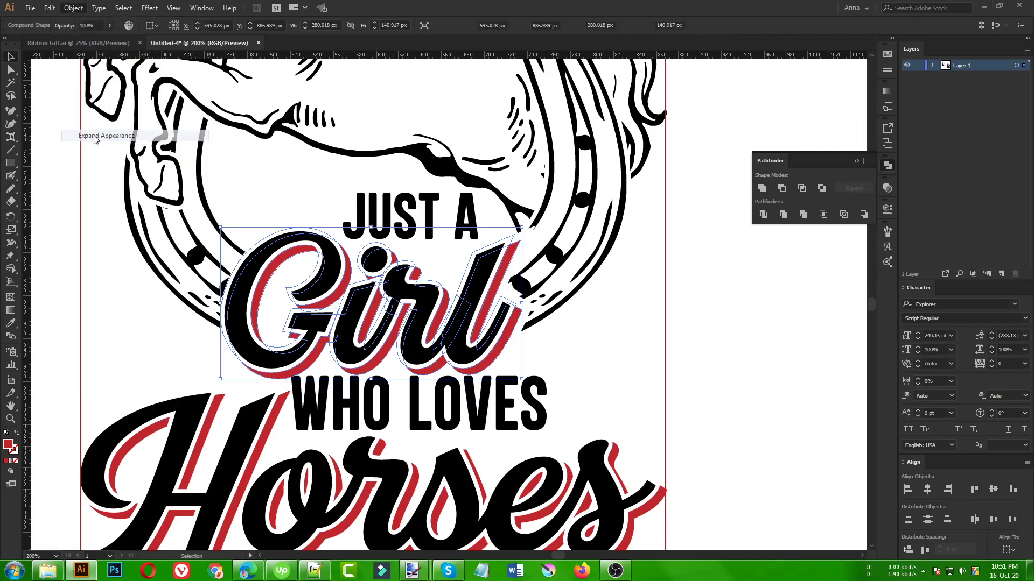
{"action": "left_click", "coordinate": [600, 383]}
{"action": "scroll", "coordinate": [343, 332], "scroll_direction": "down", "scroll_amount": 1}
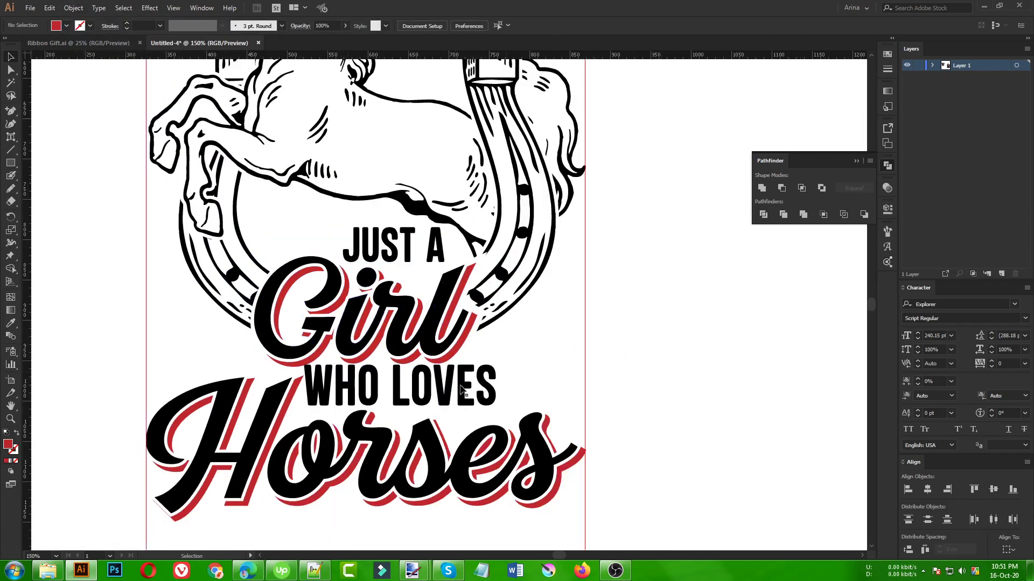
Step: Scale the "WHO LOVES" lettering down proportionally about its centre to about 208 px wide
{"action": "scroll", "coordinate": [439, 396], "scroll_direction": "up", "scroll_amount": 1}
{"action": "left_click", "coordinate": [419, 389]}
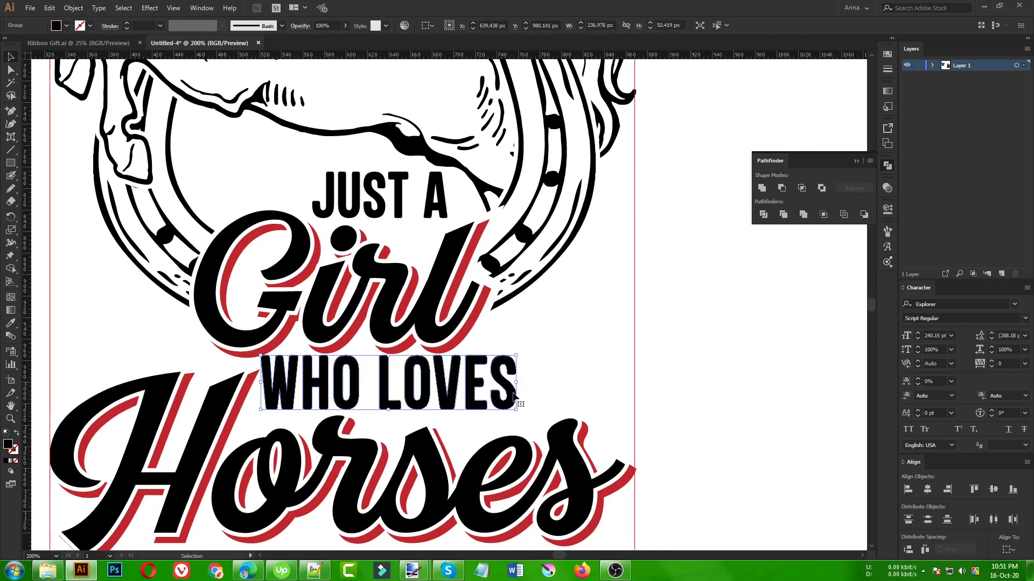
{"action": "left_click_drag", "start_coordinate": [519, 383], "coordinate": [501, 383]}
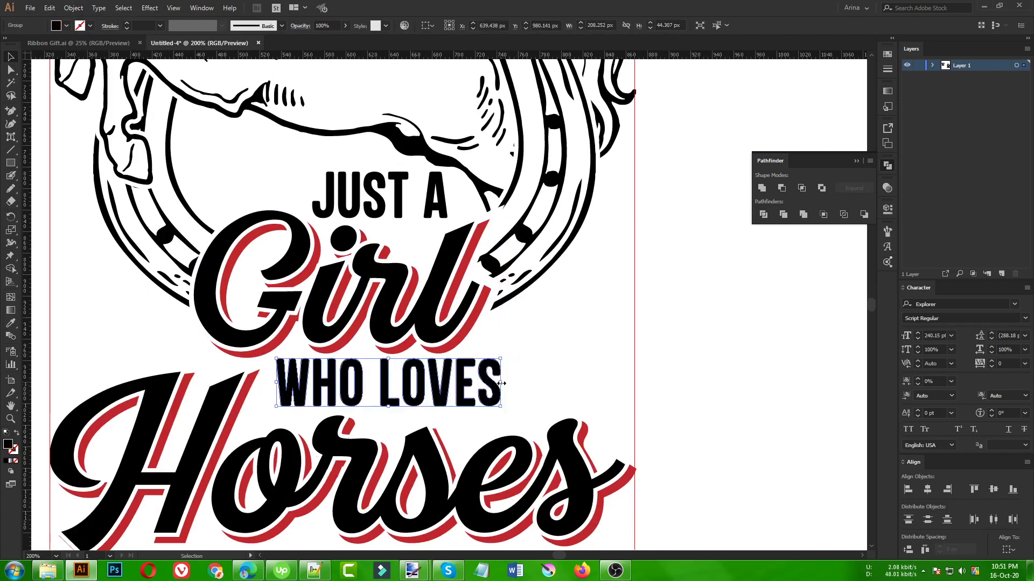
{"action": "left_click", "coordinate": [536, 377]}
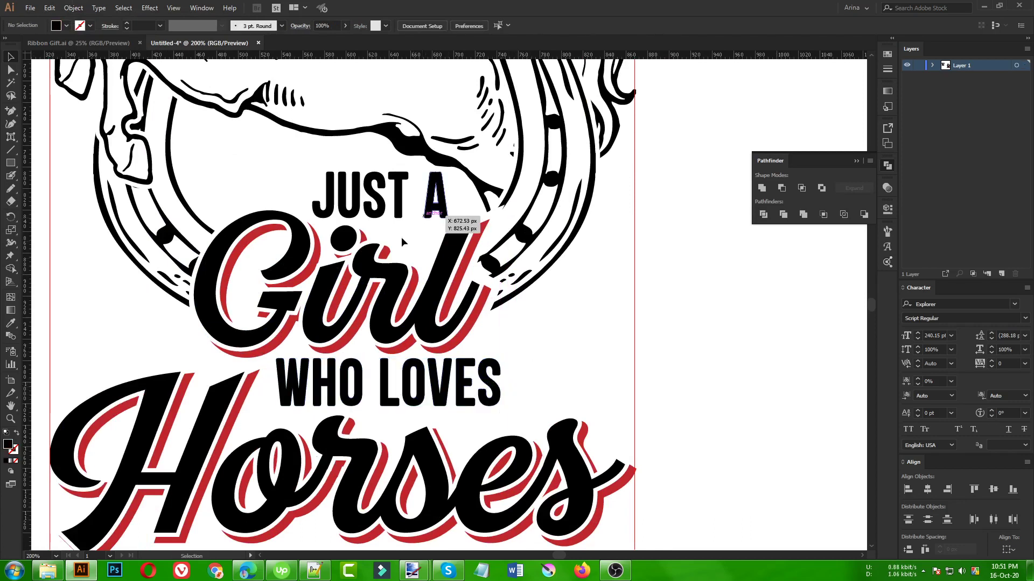
Step: Examine the complete horse design and compare it with the reference T-shirt beside the artboard
{"action": "scroll", "coordinate": [371, 243], "scroll_direction": "down", "scroll_amount": 1}
{"action": "scroll", "coordinate": [371, 243], "scroll_direction": "down", "scroll_amount": 1}
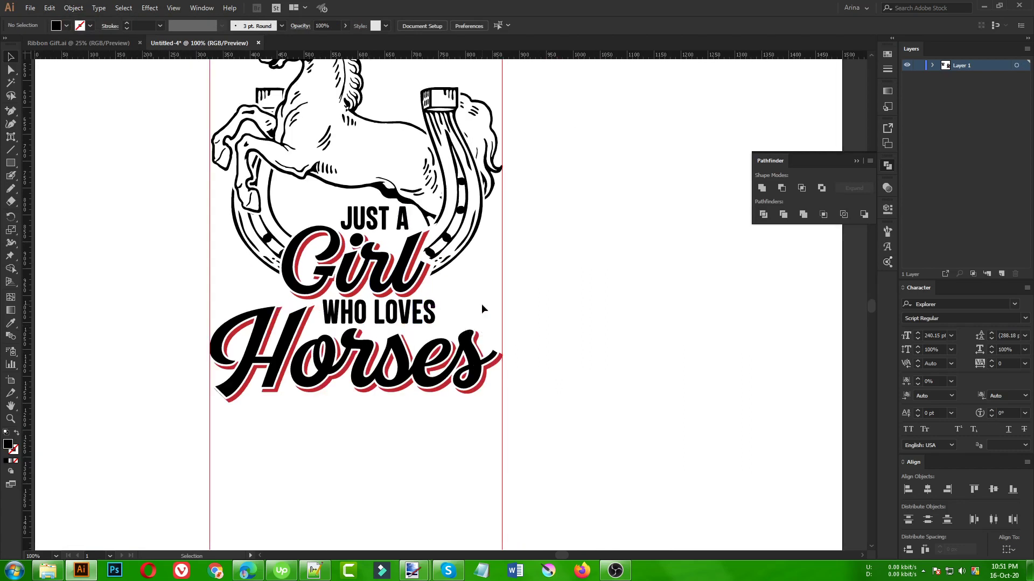
{"action": "scroll", "coordinate": [481, 303], "scroll_direction": "up", "scroll_amount": 1}
{"action": "scroll", "coordinate": [481, 303], "scroll_direction": "down", "scroll_amount": 1}
{"action": "left_click_drag", "start_coordinate": [214, 453], "coordinate": [520, 500]}
{"action": "left_click", "coordinate": [520, 500]}
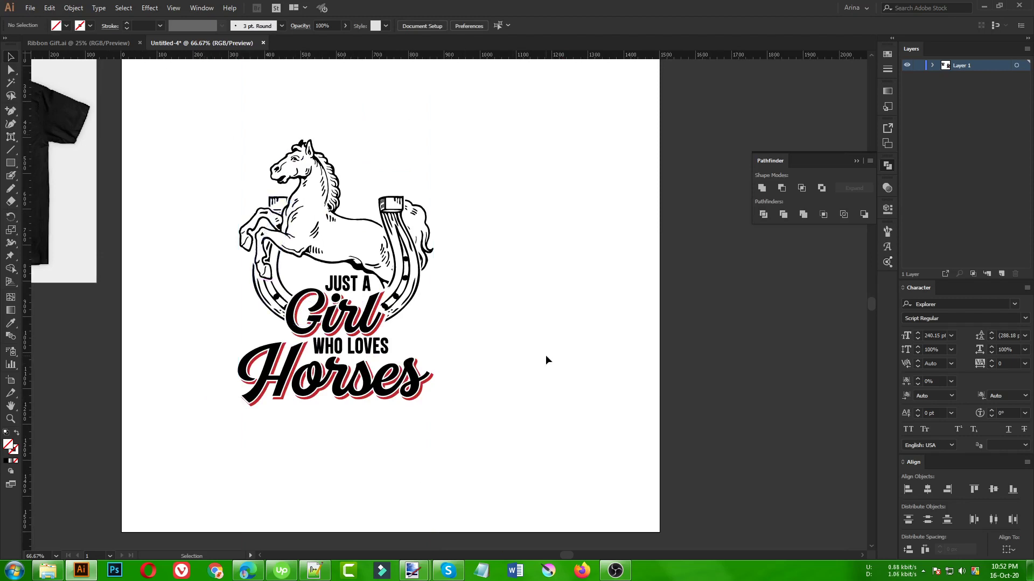
{"action": "scroll", "coordinate": [456, 300], "scroll_direction": "up", "scroll_amount": 1}
{"action": "scroll", "coordinate": [458, 299], "scroll_direction": "down", "scroll_amount": 1}
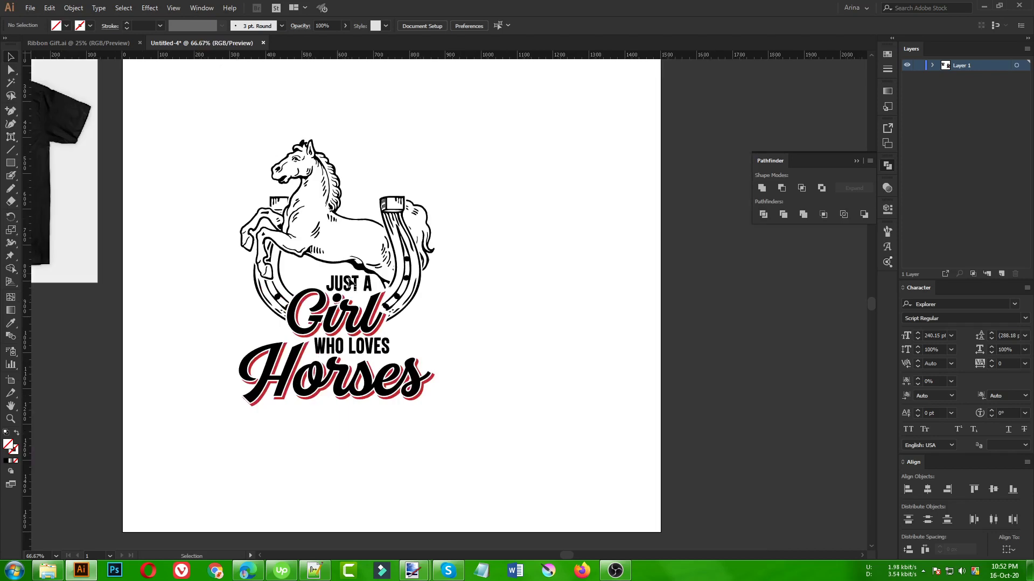
{"action": "scroll", "coordinate": [218, 210], "scroll_direction": "down", "scroll_amount": 1}
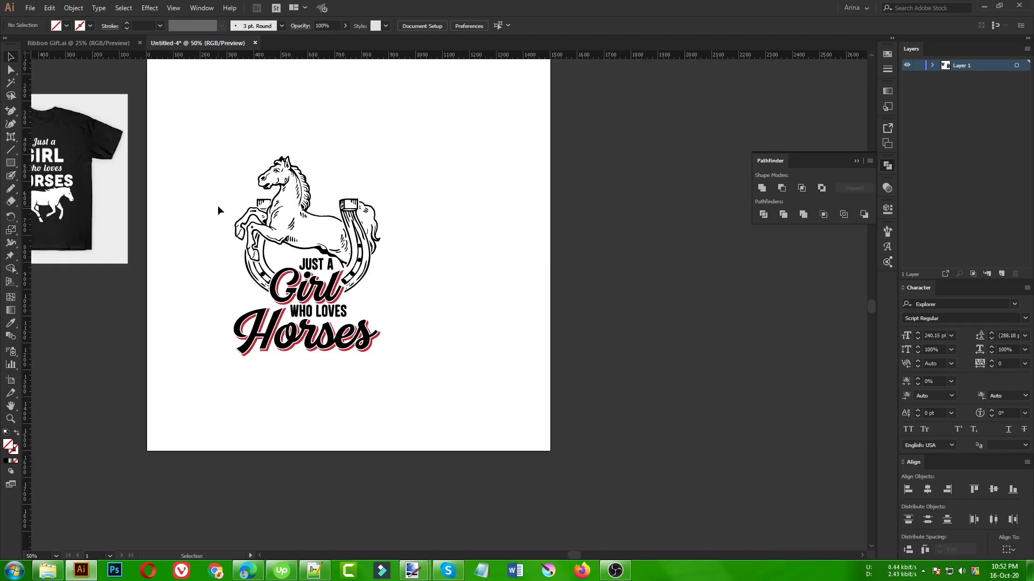
{"action": "scroll", "coordinate": [211, 221], "scroll_direction": "down", "scroll_amount": 1}
{"action": "scroll", "coordinate": [96, 193], "scroll_direction": "up", "scroll_amount": 3}
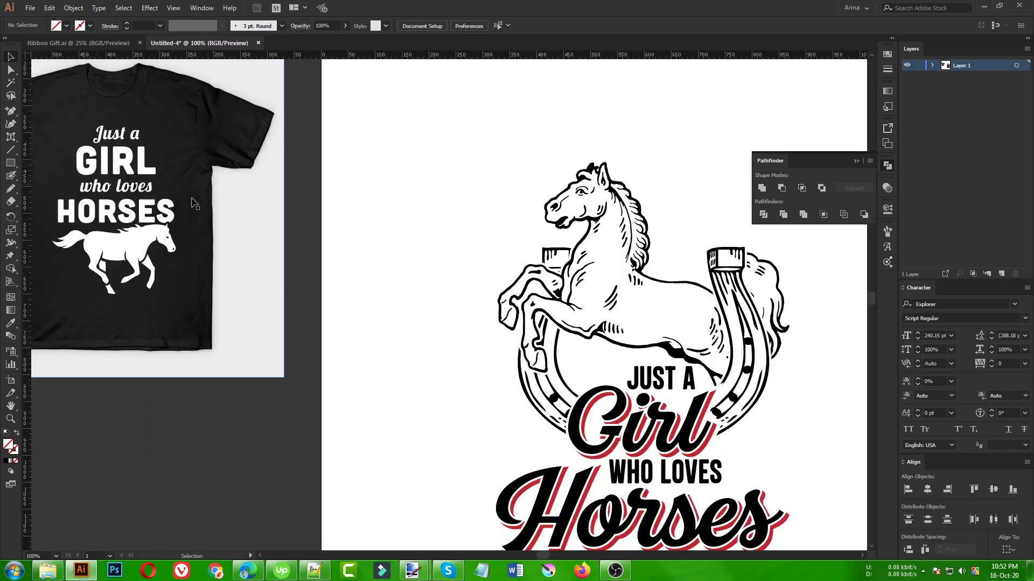
{"action": "scroll", "coordinate": [125, 218], "scroll_direction": "down", "scroll_amount": 2}
{"action": "scroll", "coordinate": [415, 329], "scroll_direction": "up", "scroll_amount": 2}
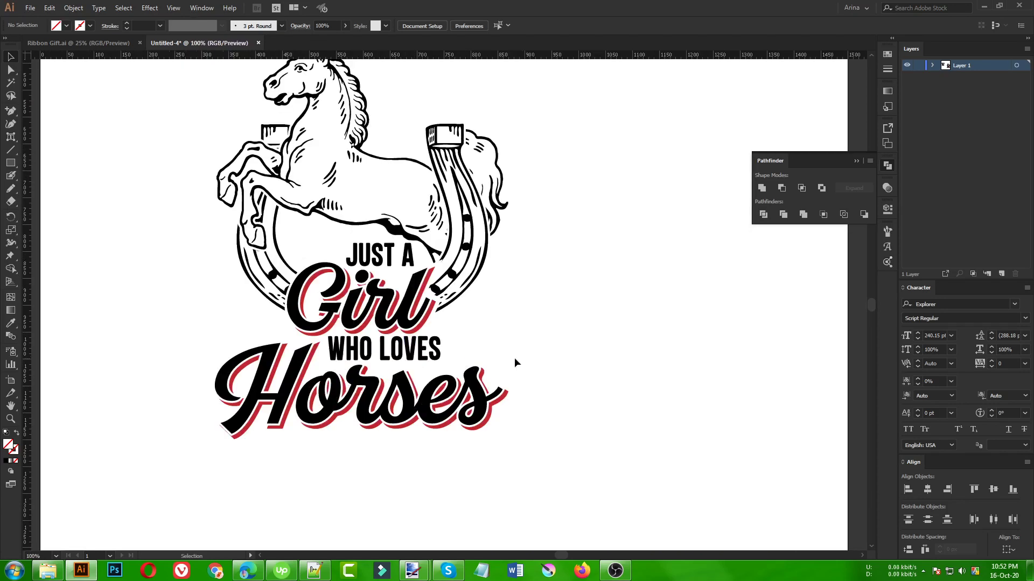
{"action": "scroll", "coordinate": [559, 349], "scroll_direction": "up", "scroll_amount": 2}
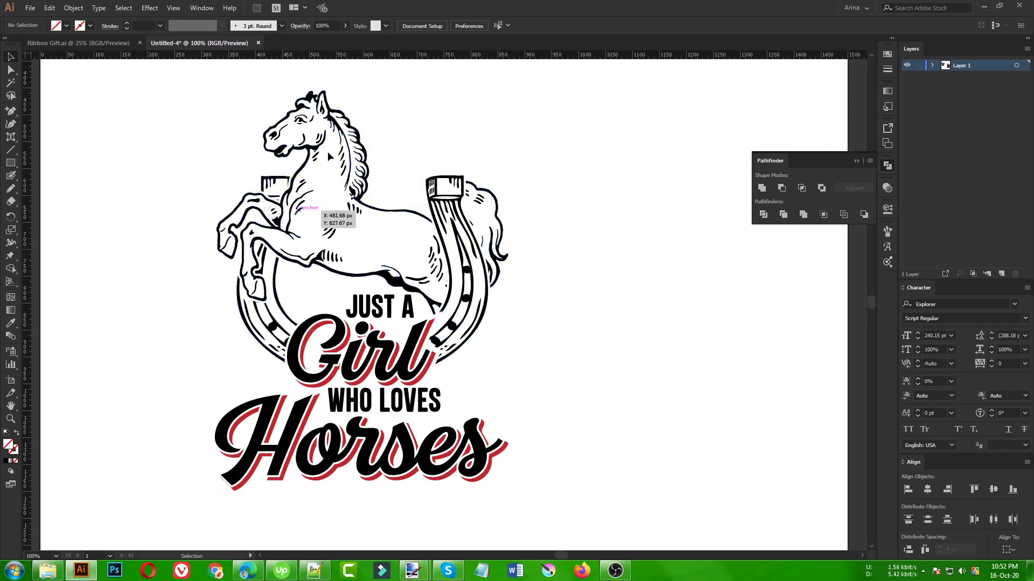
Step: Switch to the web browser and search Google Images for "horse colors"
{"action": "left_click", "coordinate": [248, 571]}
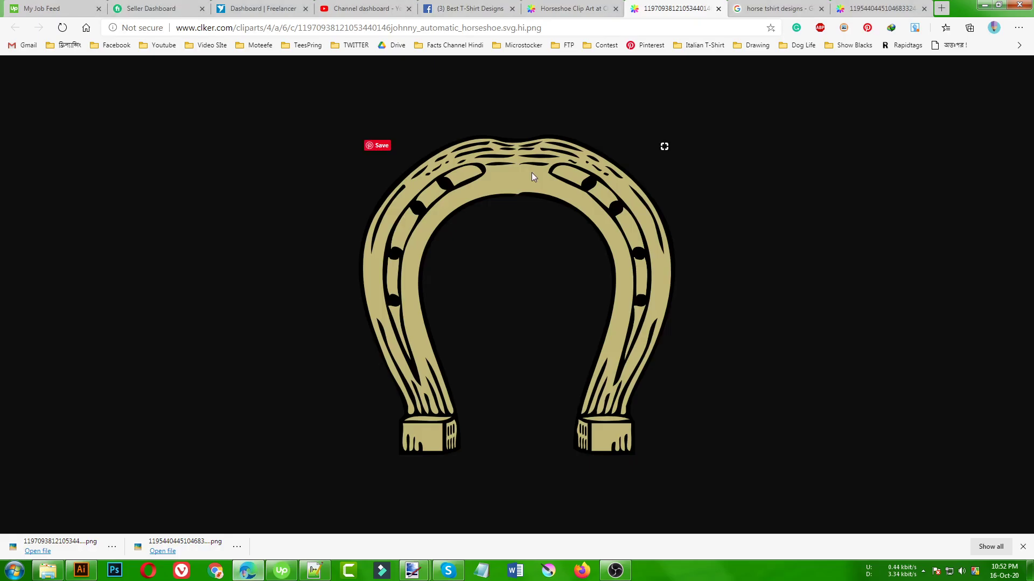
{"action": "left_click", "coordinate": [617, 32]}
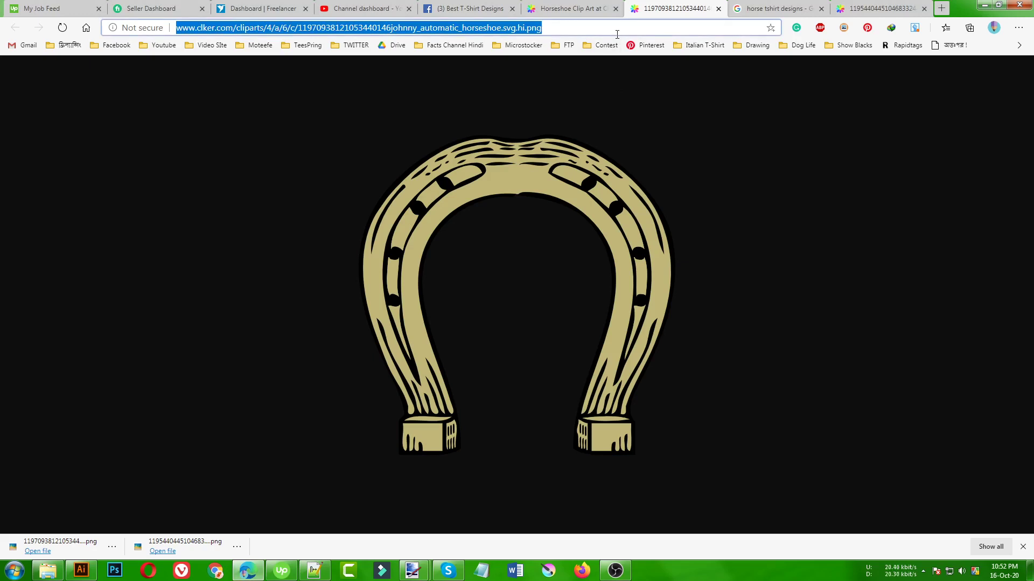
{"action": "type", "text": "horse color"}
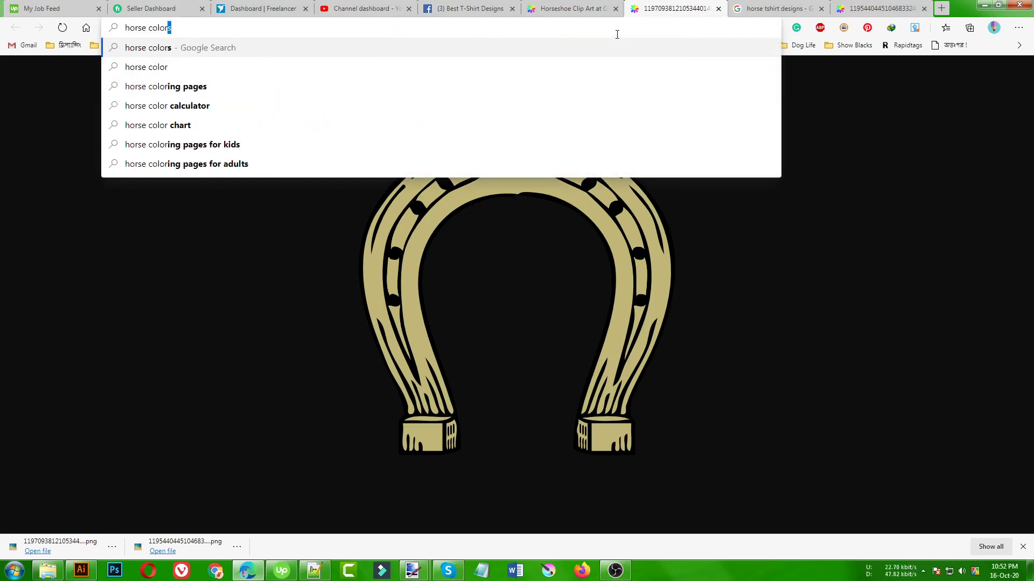
{"action": "key", "text": "Return"}
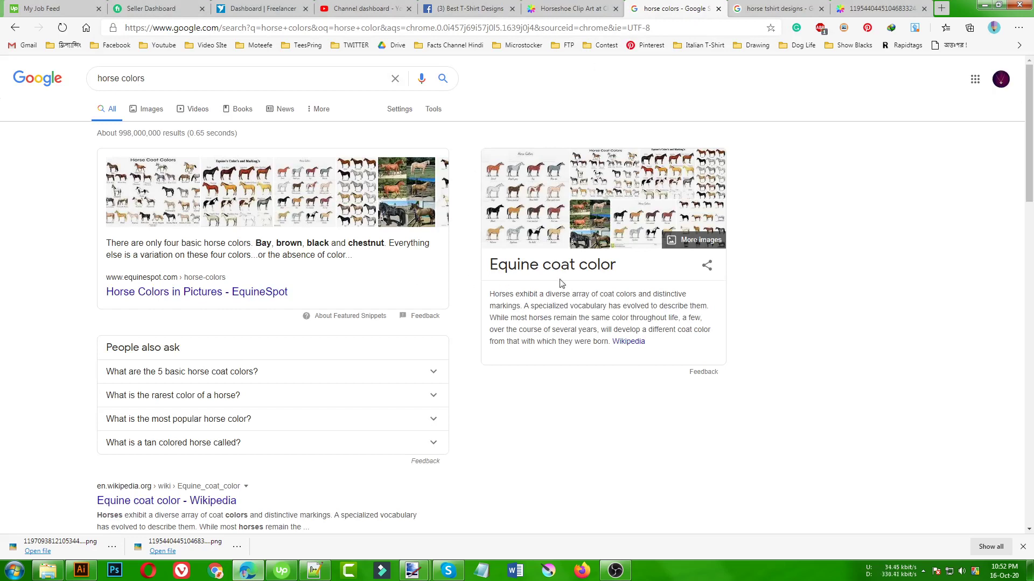
{"action": "left_click", "coordinate": [151, 109]}
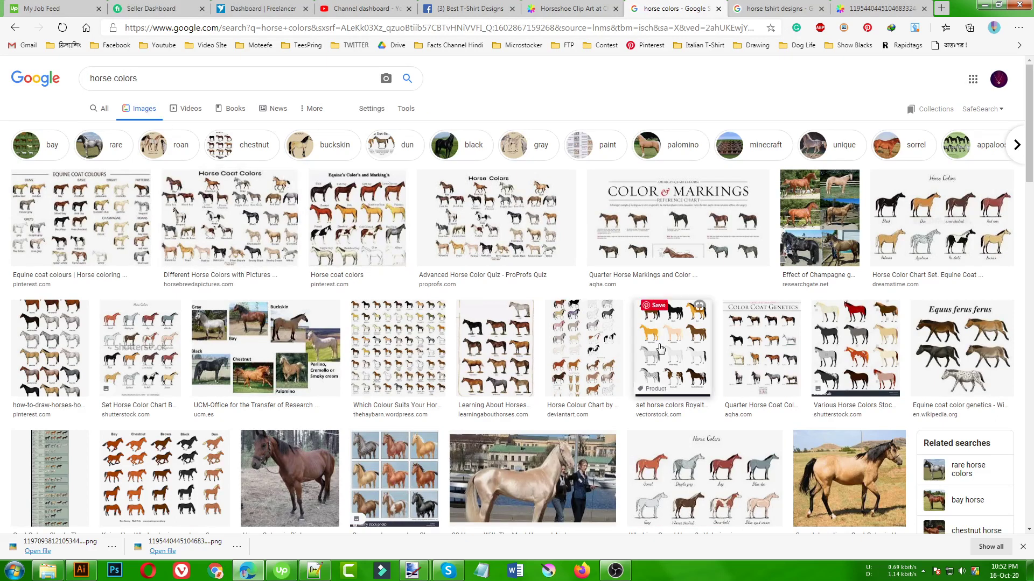
Step: Open the tan horse photo, pick the related photo of one running through yellow flowers, and copy that image
{"action": "left_click", "coordinate": [814, 464]}
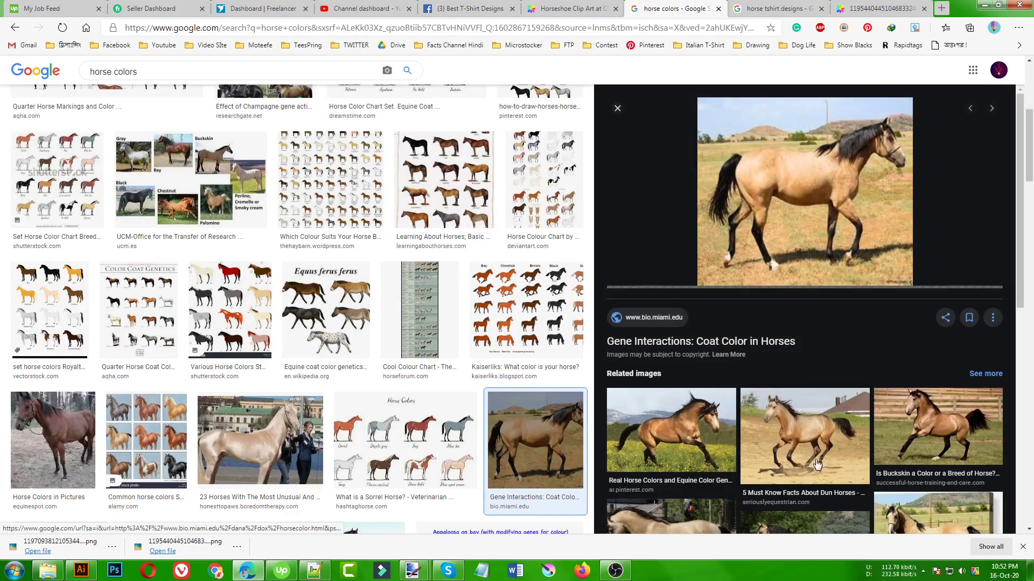
{"action": "left_click", "coordinate": [690, 428]}
{"action": "right_click", "coordinate": [761, 173]}
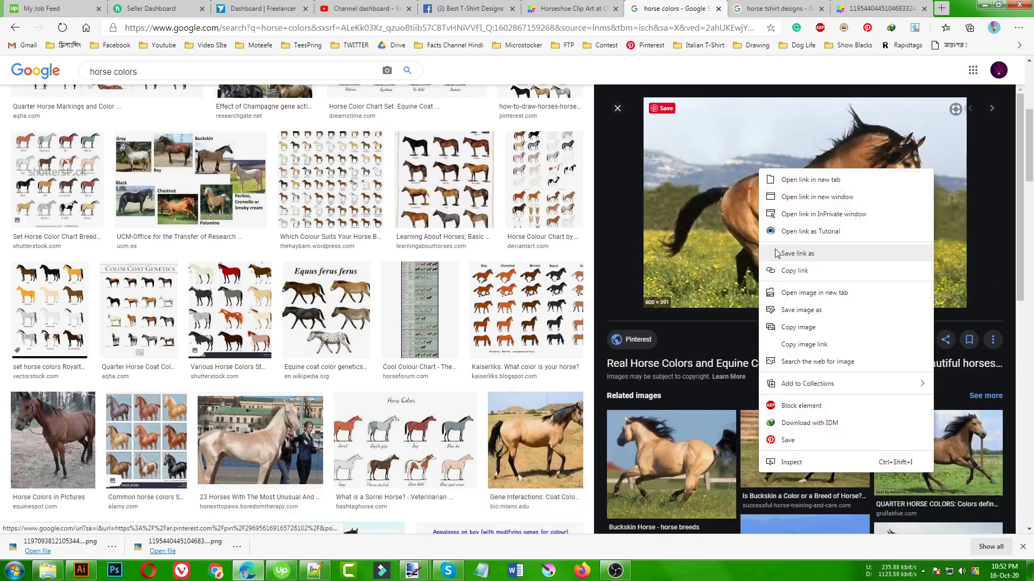
{"action": "left_click", "coordinate": [792, 325]}
Step: Switch back to Illustrator, paste the copied horse photo and move it beside the lettering
{"action": "left_click", "coordinate": [82, 570]}
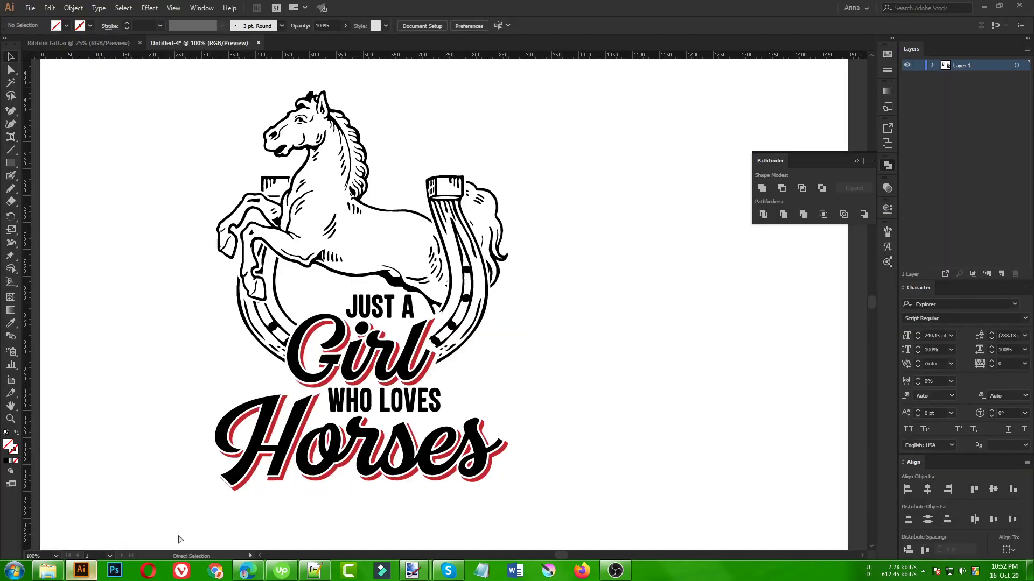
{"action": "key", "text": "ctrl+v"}
{"action": "scroll", "coordinate": [283, 328], "scroll_direction": "down", "scroll_amount": 1}
{"action": "left_click_drag", "start_coordinate": [385, 325], "coordinate": [504, 334]}
{"action": "scroll", "coordinate": [587, 357], "scroll_direction": "up", "scroll_amount": 2}
Step: Draw a rectangle of about 115 by 90 px on the blank area below the horse photo
{"action": "left_click", "coordinate": [11, 163]}
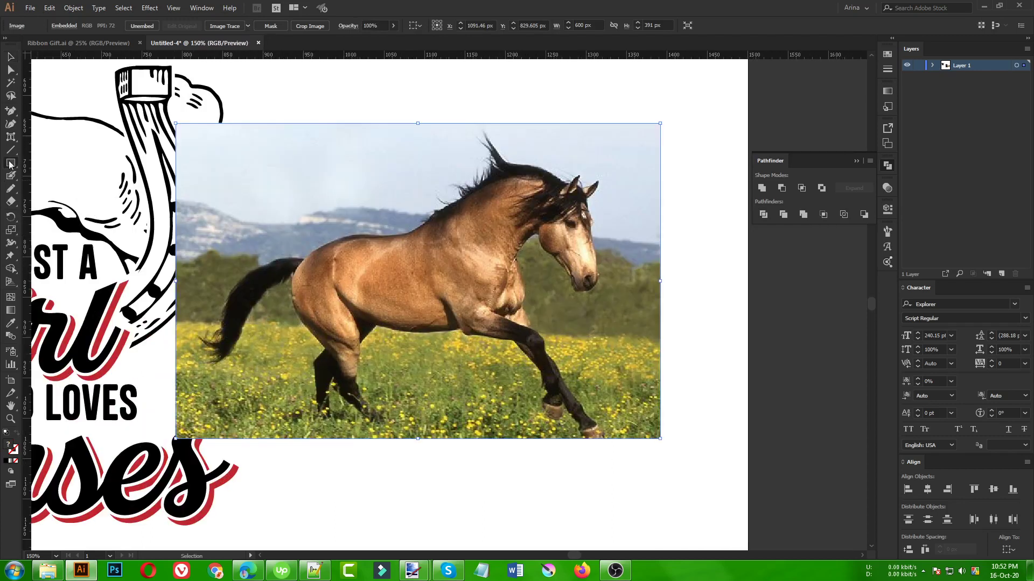
{"action": "scroll", "coordinate": [345, 409], "scroll_direction": "down", "scroll_amount": 4}
{"action": "left_click_drag", "start_coordinate": [354, 418], "coordinate": [447, 491]}
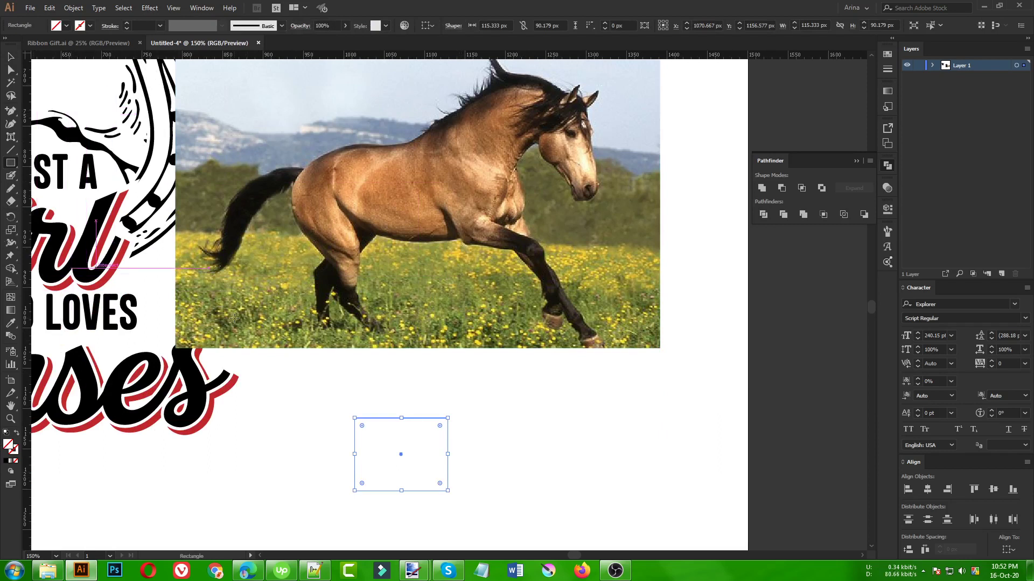
Step: Fill the rectangle with a light tan sampled from the horse's back using the Eyedropper
{"action": "key", "text": "i"}
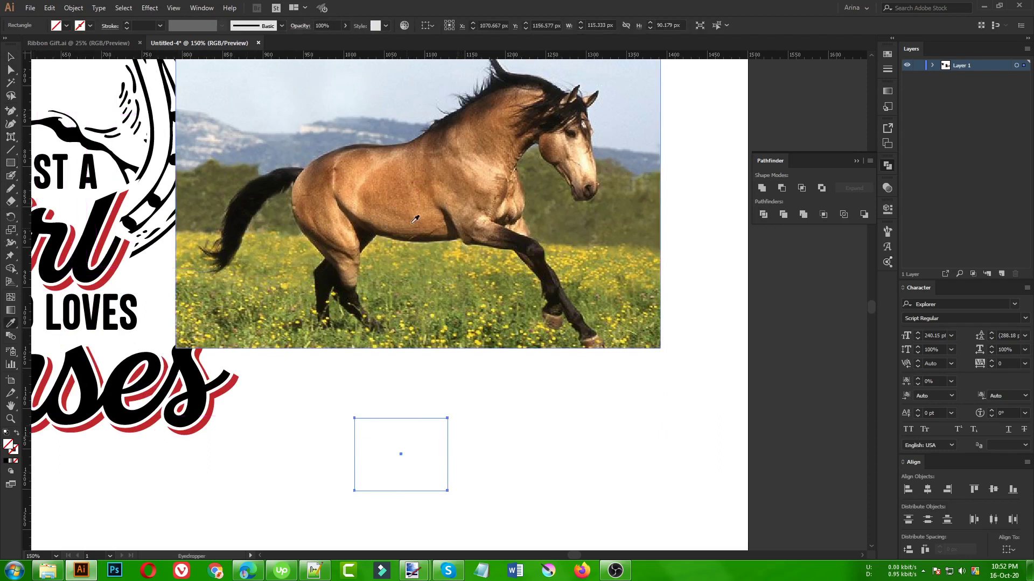
{"action": "left_click", "coordinate": [386, 175]}
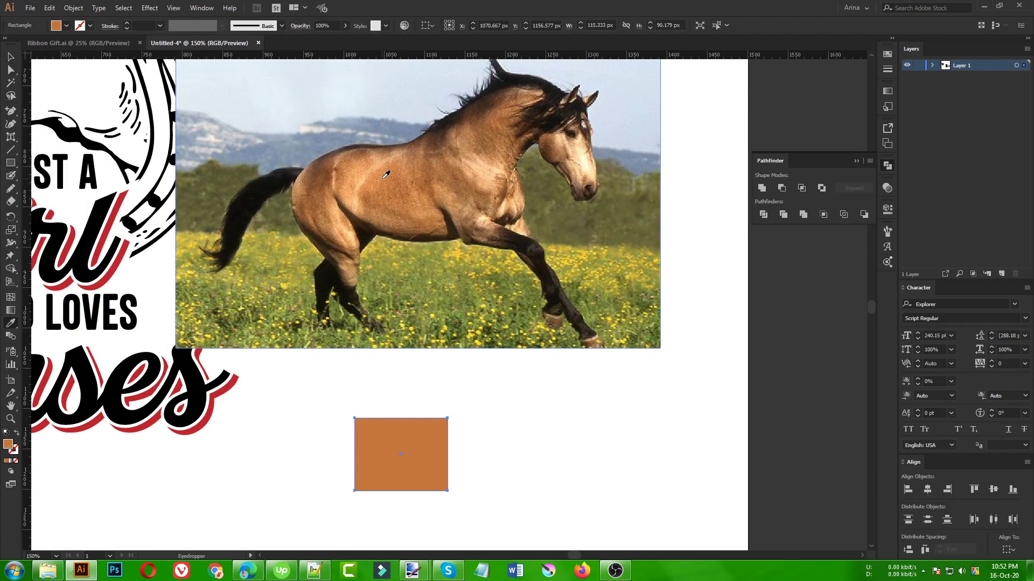
{"action": "left_click", "coordinate": [378, 172]}
{"action": "left_click", "coordinate": [381, 170]}
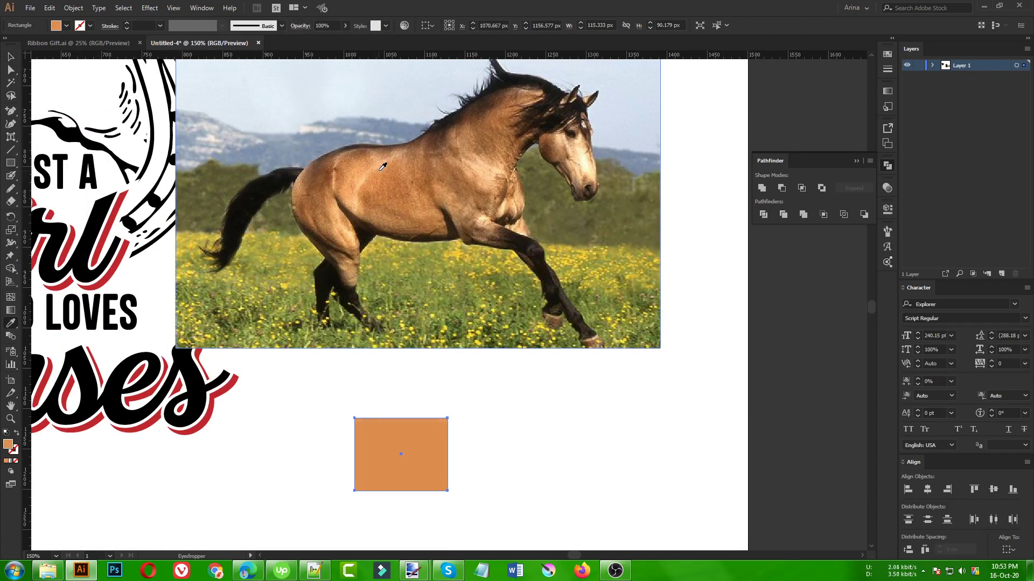
{"action": "left_click", "coordinate": [380, 169]}
{"action": "left_click", "coordinate": [377, 167]}
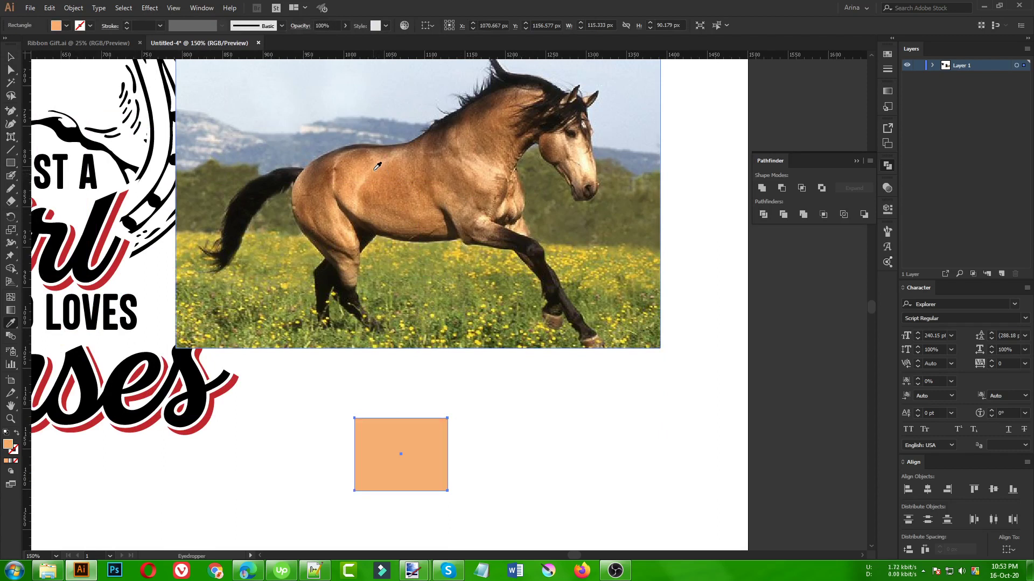
{"action": "key", "text": "v"}
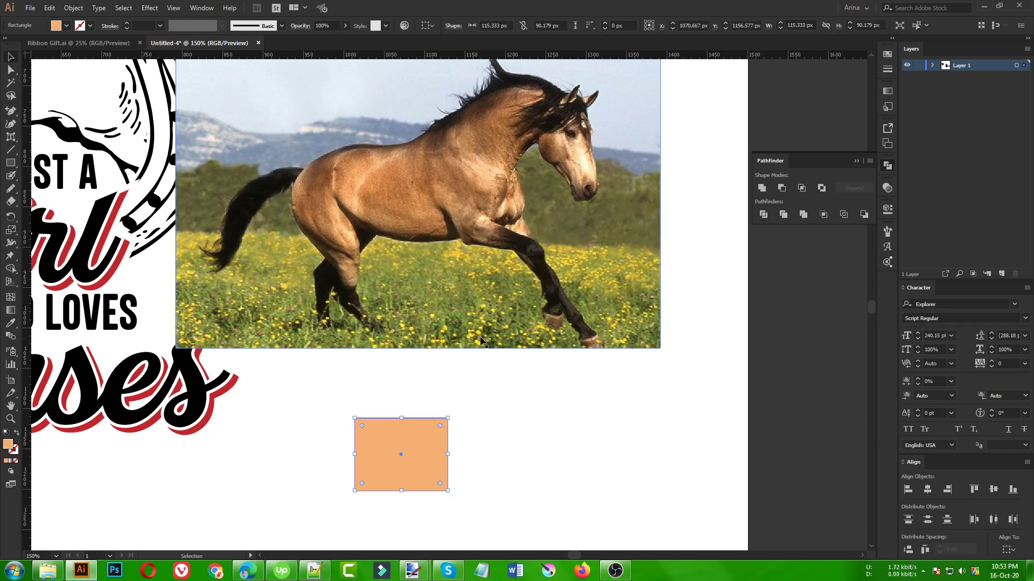
Step: Delete the horse photo and move the tan rectangle up beside the design
{"action": "scroll", "coordinate": [518, 342], "scroll_direction": "down", "scroll_amount": 2, "text": "alt"}
{"action": "left_click", "coordinate": [512, 311]}
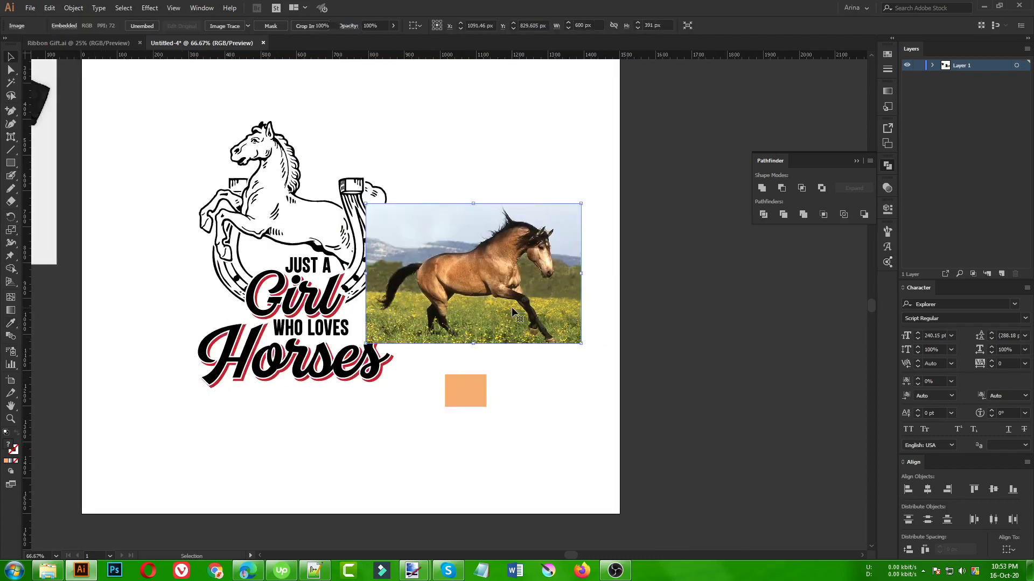
{"action": "key", "text": "Delete"}
{"action": "left_click_drag", "start_coordinate": [474, 393], "coordinate": [491, 323]}
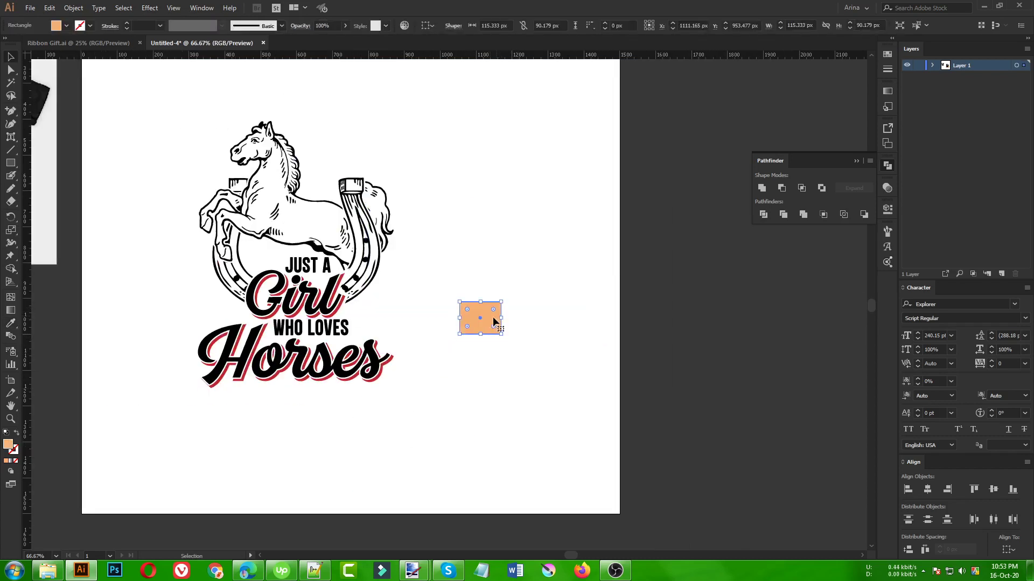
Step: Save the rectangle's tan as a new colour group in the swatches and move the rectangle off the artboard
{"action": "left_click", "coordinate": [886, 54]}
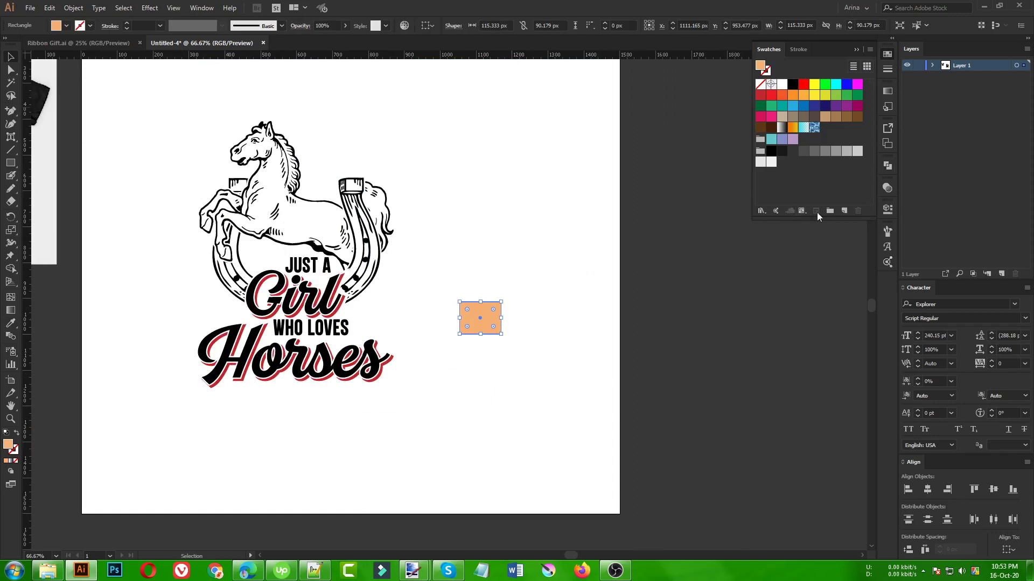
{"action": "left_click", "coordinate": [831, 211]}
{"action": "left_click", "coordinate": [506, 322]}
{"action": "left_click", "coordinate": [580, 290]}
{"action": "left_click_drag", "start_coordinate": [480, 315], "coordinate": [669, 324]}
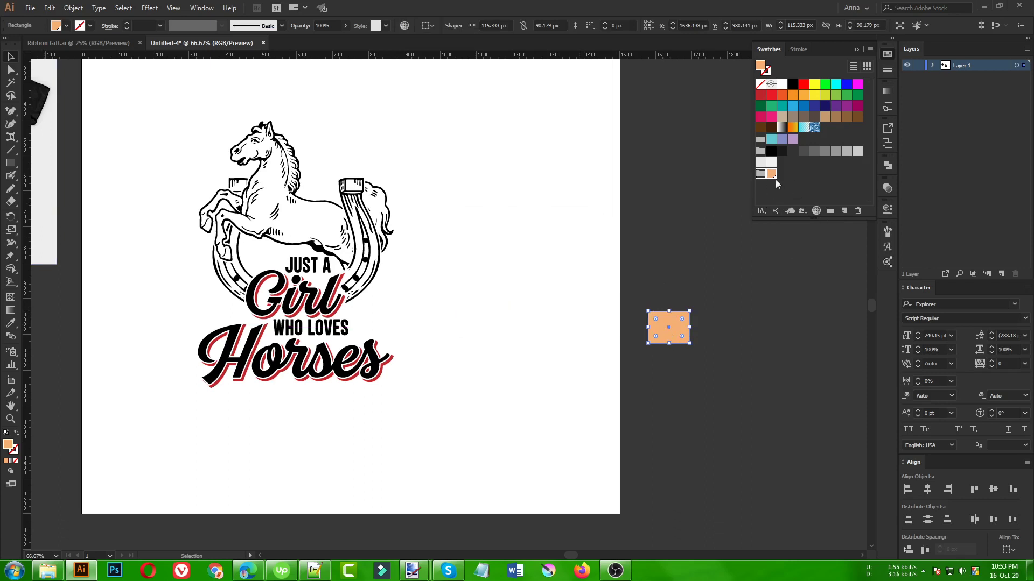
{"action": "left_click", "coordinate": [238, 113]}
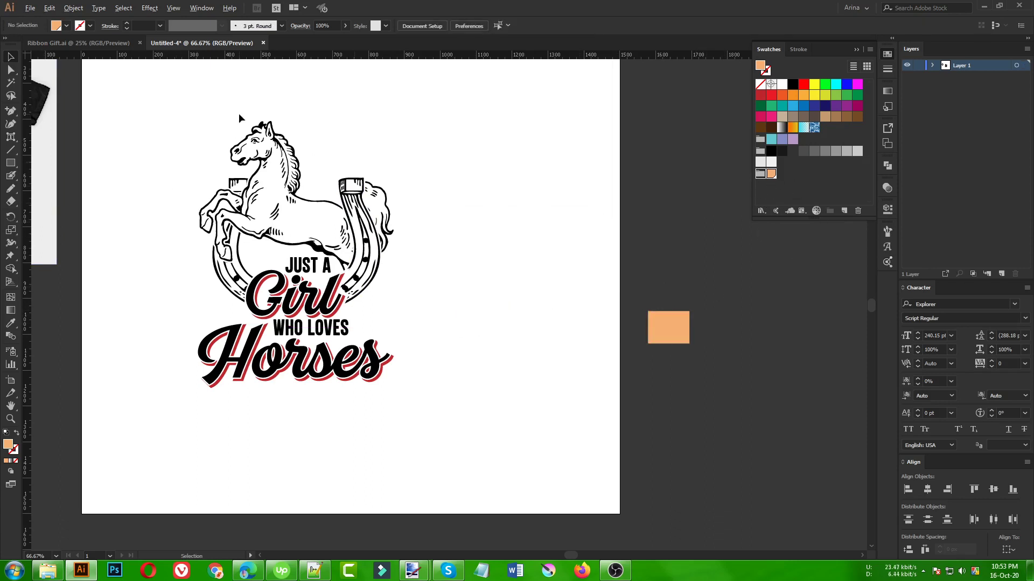
Step: Enter isolation mode on the group containing the horse and horseshoe artwork
{"action": "key", "text": "ctrl+plus"}
{"action": "scroll", "coordinate": [239, 117], "scroll_direction": "up", "scroll_amount": 1, "text": "alt"}
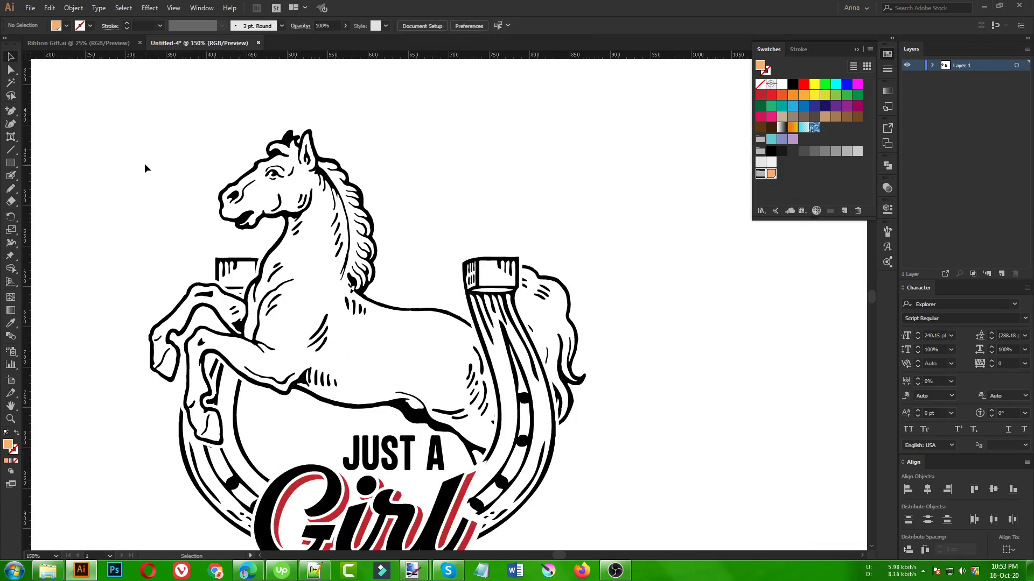
{"action": "double_click", "coordinate": [299, 231]}
{"action": "double_click", "coordinate": [367, 226]}
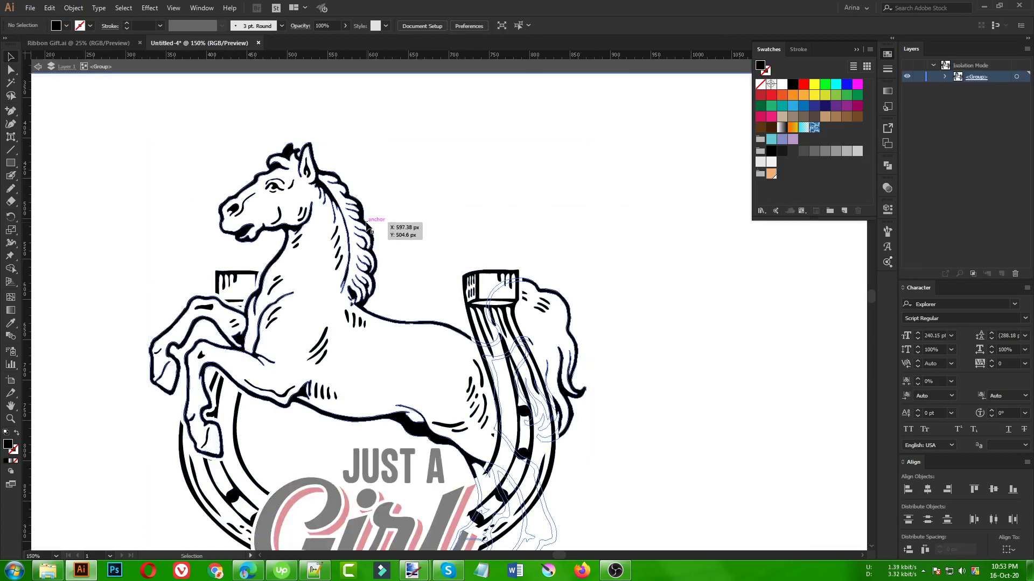
Step: Isolate the horse's outline path, draw a rectangle about 691 by 654 px over it, and fill it with the saved tan swatch
{"action": "double_click", "coordinate": [367, 226]}
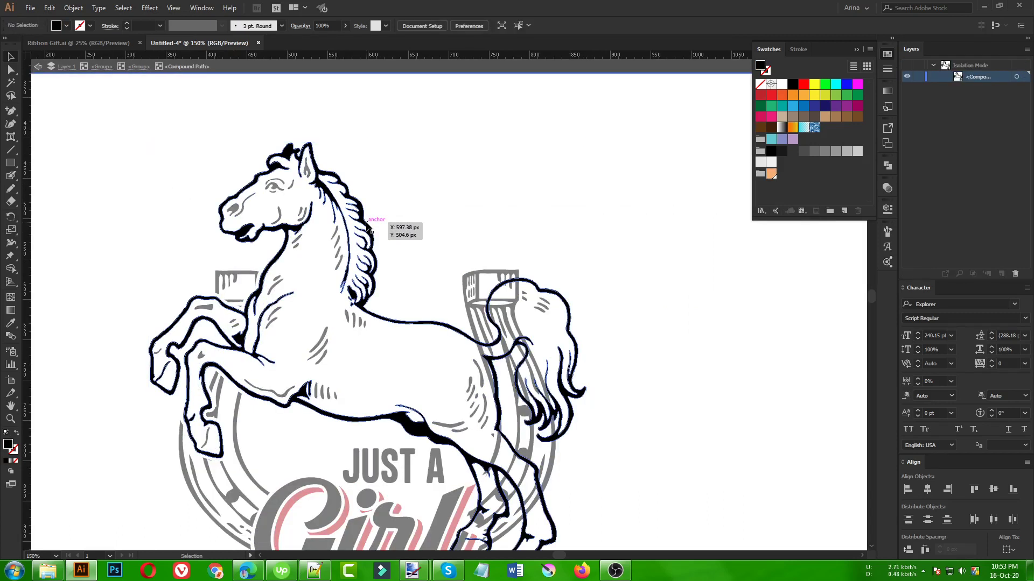
{"action": "scroll", "coordinate": [367, 223], "scroll_direction": "down", "scroll_amount": 3}
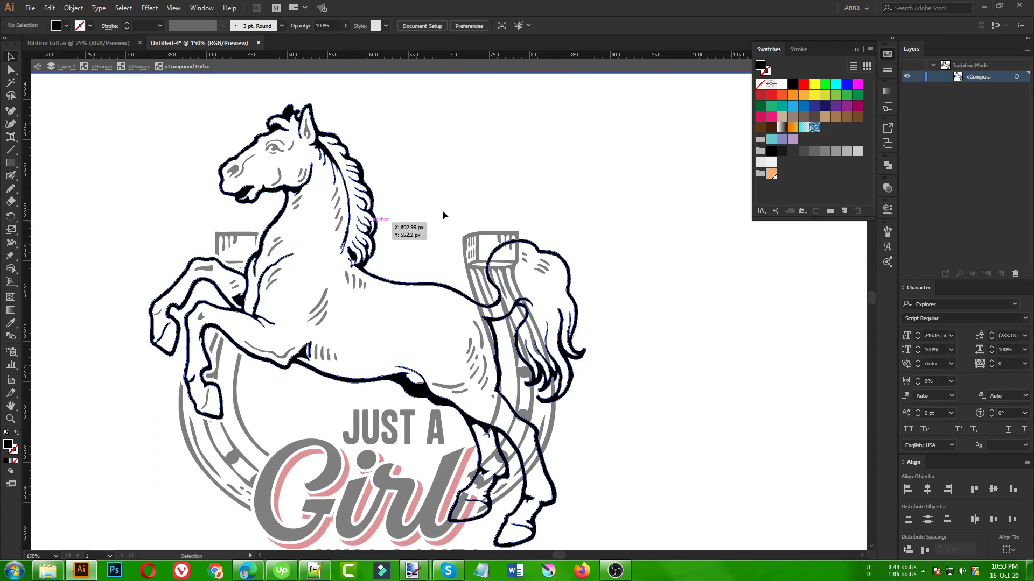
{"action": "scroll", "coordinate": [162, 200], "scroll_direction": "down", "scroll_amount": 1}
{"action": "scroll", "coordinate": [160, 198], "scroll_direction": "down", "scroll_amount": 1}
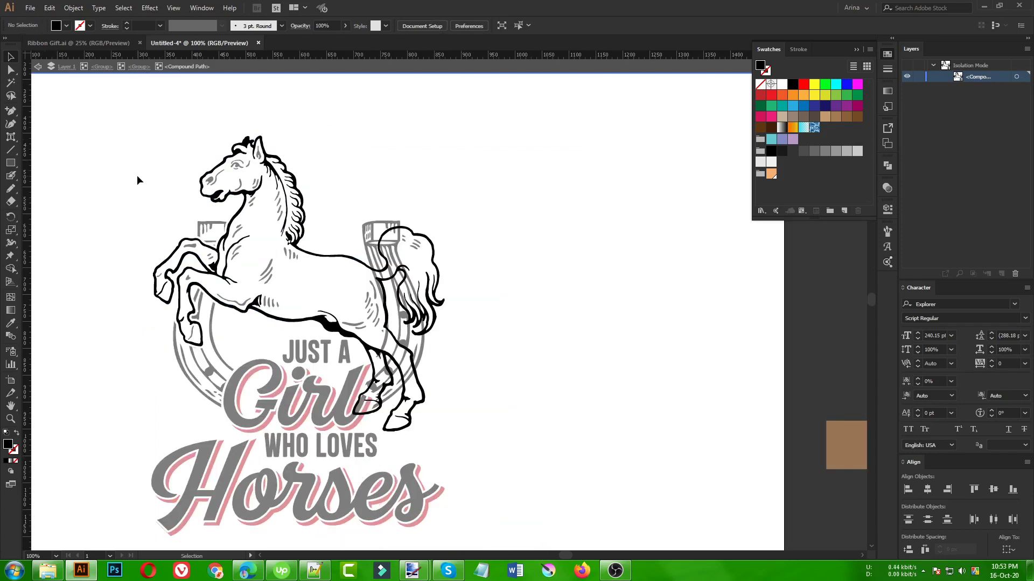
{"action": "left_click", "coordinate": [10, 162]}
{"action": "left_click_drag", "start_coordinate": [120, 119], "coordinate": [493, 471]}
{"action": "left_click", "coordinate": [774, 176]}
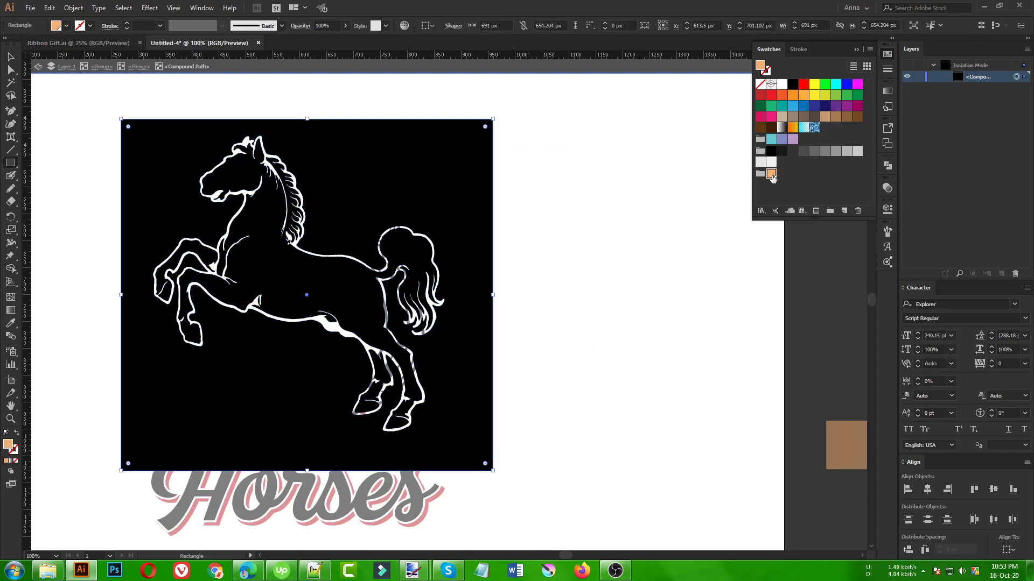
{"action": "key", "text": "v"}
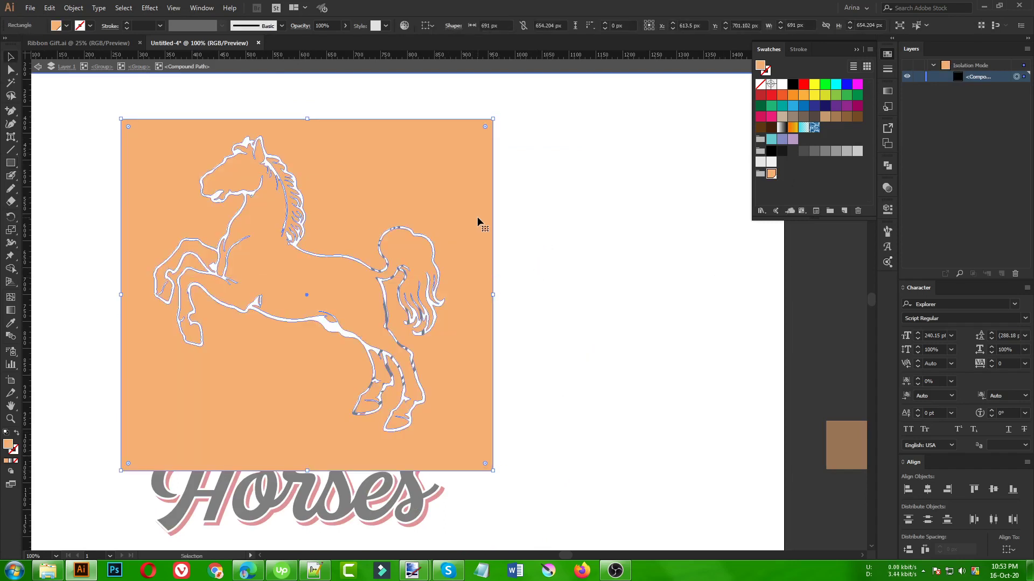
Step: Undo the tan fill and the rectangle drawn over the horse
{"action": "key", "text": "a"}
{"action": "key", "text": "ctrl+z"}
{"action": "key", "text": "v"}
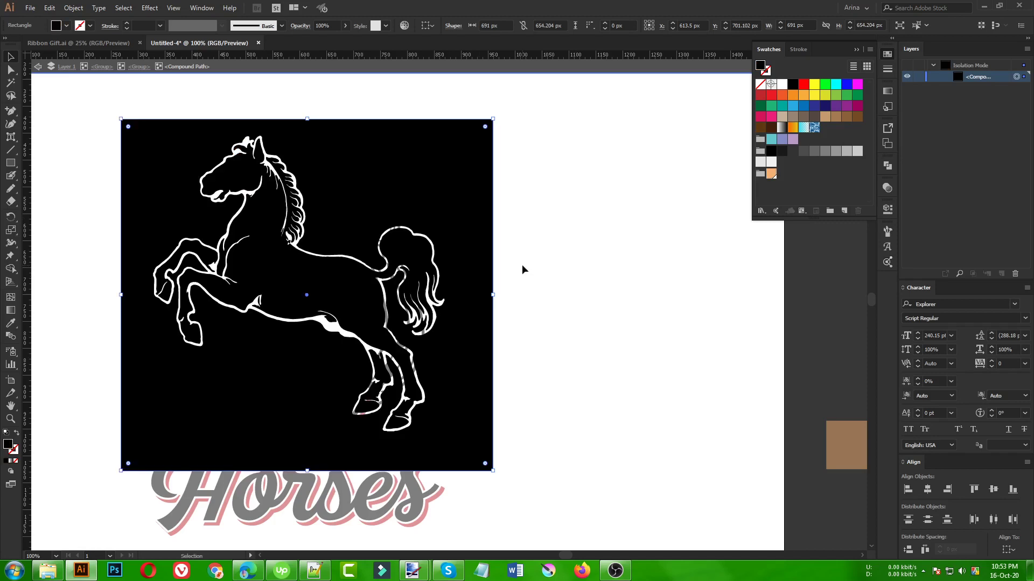
{"action": "key", "text": "ctrl+z"}
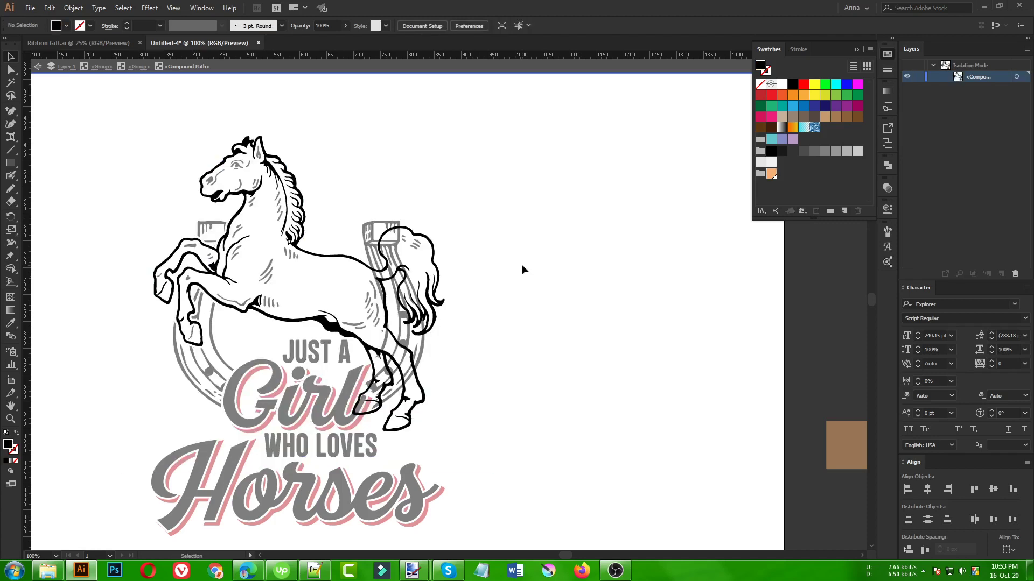
Step: Exit isolation mode and isolate the horse's outline compound path again
{"action": "double_click", "coordinate": [522, 264]}
{"action": "double_click", "coordinate": [318, 255]}
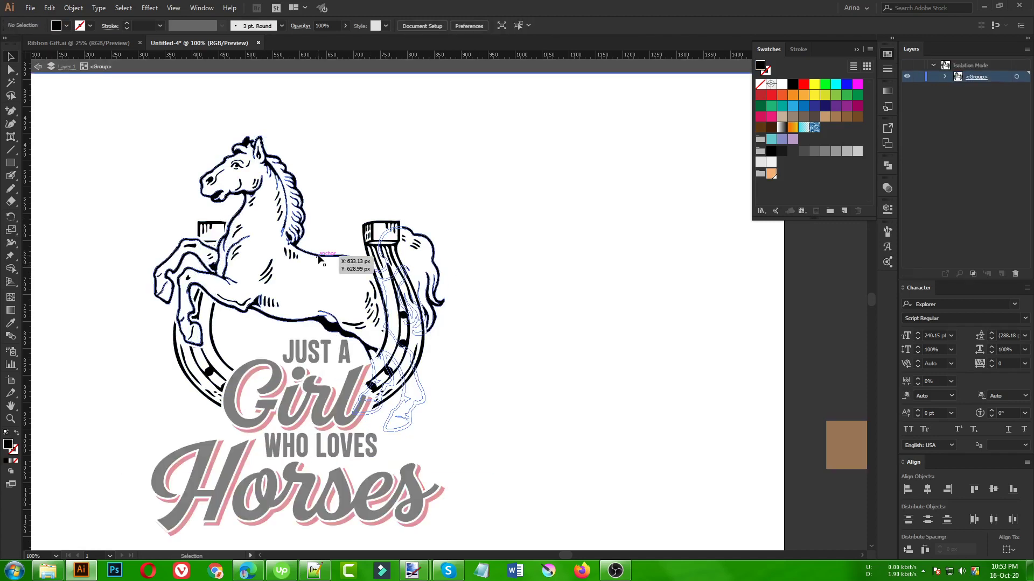
{"action": "double_click", "coordinate": [319, 255]}
{"action": "double_click", "coordinate": [319, 256]}
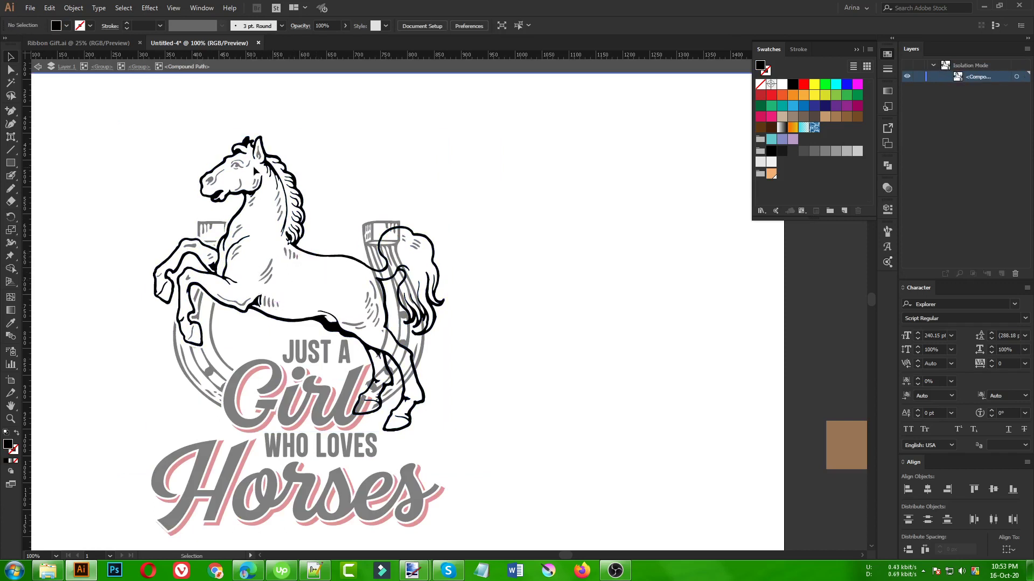
{"action": "scroll", "coordinate": [253, 177], "scroll_direction": "up", "scroll_amount": 1}
{"action": "scroll", "coordinate": [218, 167], "scroll_direction": "down", "scroll_amount": 1}
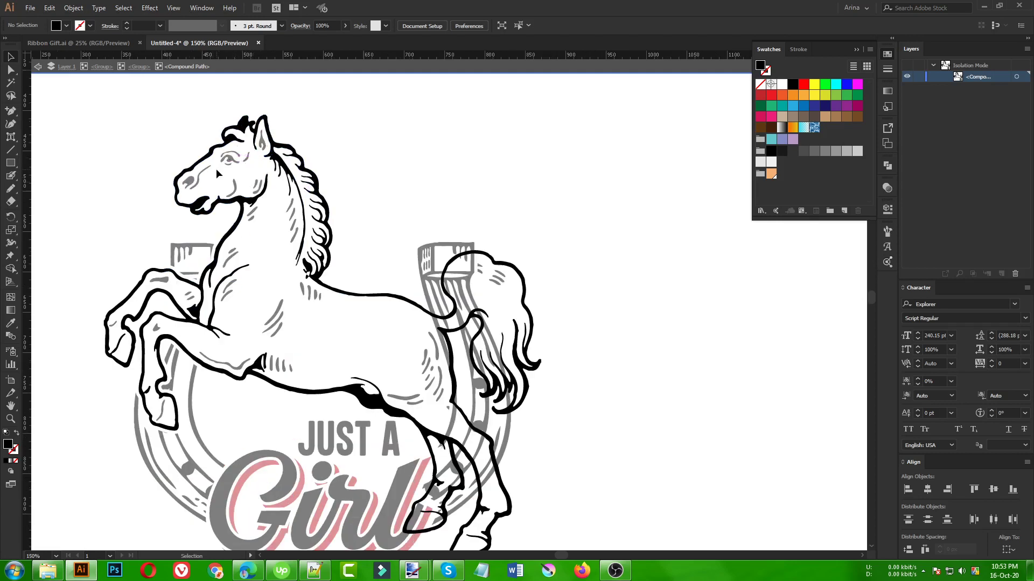
{"action": "scroll", "coordinate": [235, 157], "scroll_direction": "up", "scroll_amount": 1}
{"action": "scroll", "coordinate": [323, 231], "scroll_direction": "down", "scroll_amount": 1}
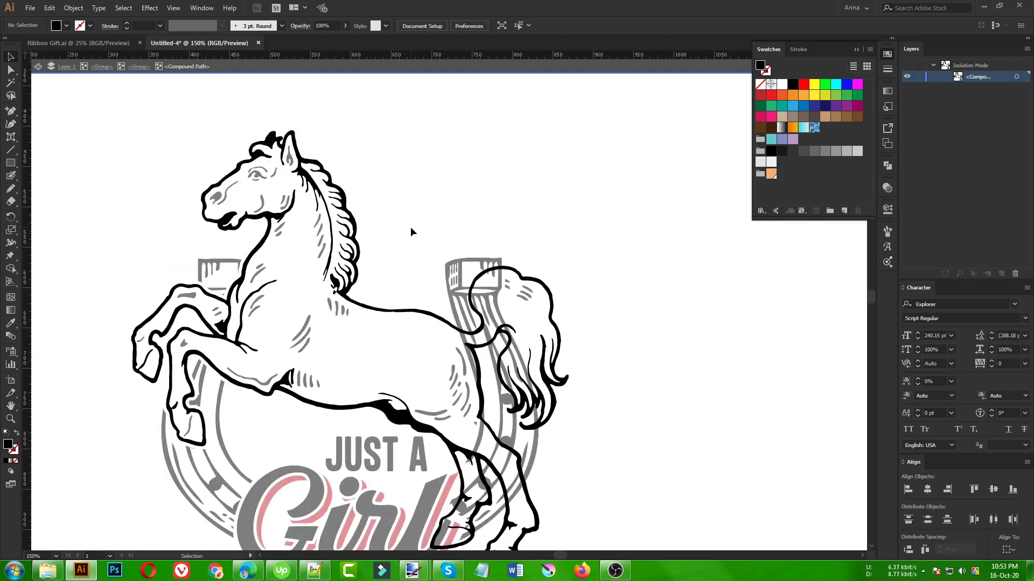
{"action": "scroll", "coordinate": [410, 231], "scroll_direction": "down", "scroll_amount": 1}
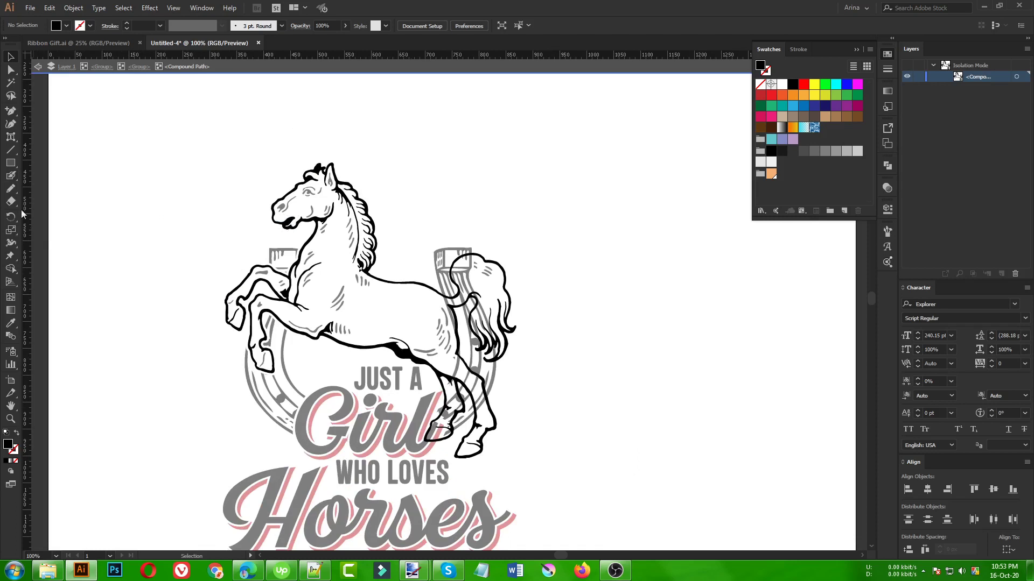
Step: Cover the isolated horse with a rectangle about 723 by 608 px and fill it with the saved tan swatch
{"action": "left_click", "coordinate": [11, 163]}
{"action": "left_click_drag", "start_coordinate": [190, 149], "coordinate": [580, 476]}
{"action": "left_click", "coordinate": [771, 174]}
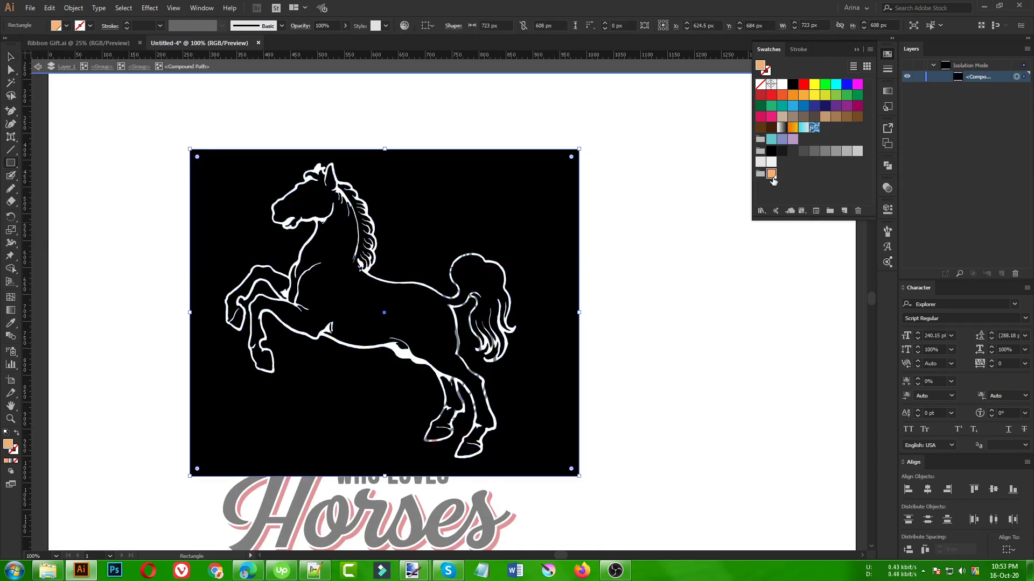
Step: Delete the tan rectangle around the horse and select the horse's outline path
{"action": "key", "text": "a"}
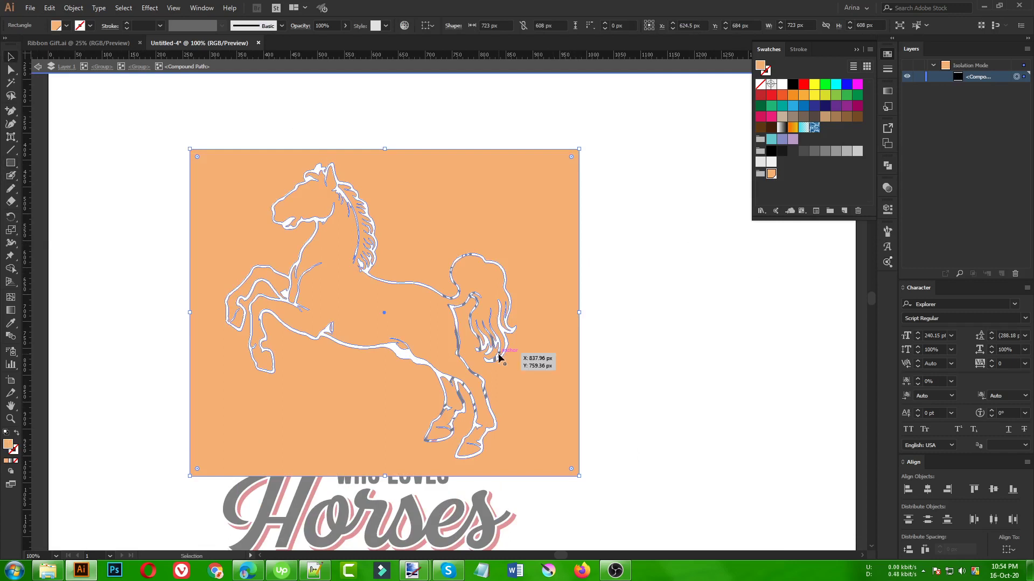
{"action": "key", "text": "Delete"}
{"action": "key", "text": "v"}
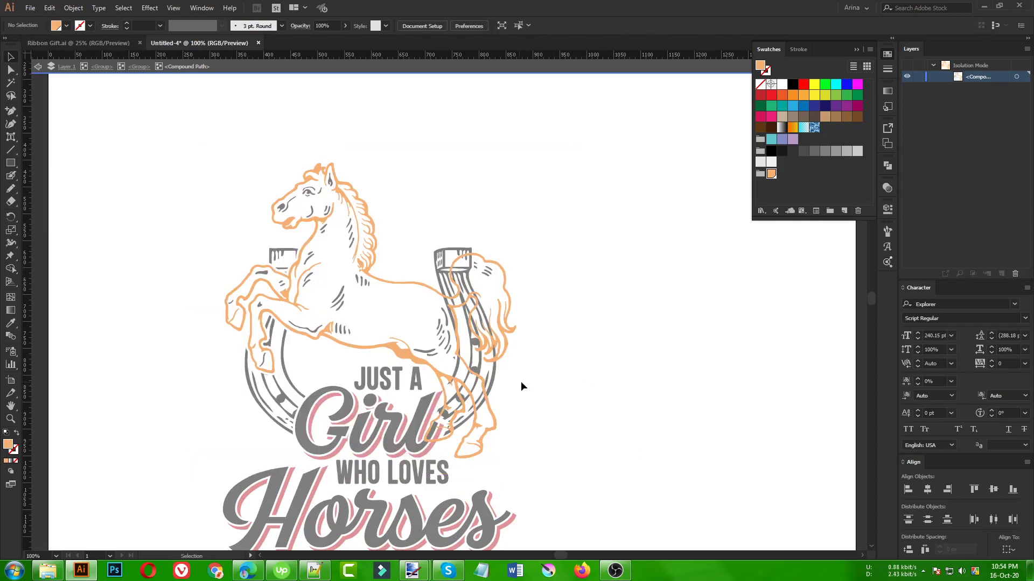
{"action": "left_click", "coordinate": [501, 355]}
{"action": "key", "text": "a"}
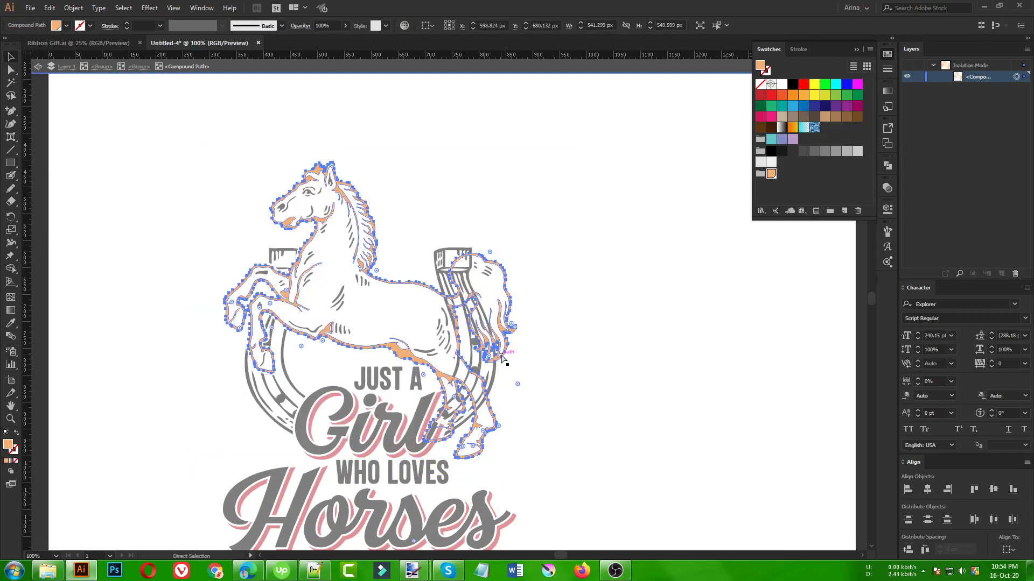
{"action": "key", "text": "v"}
{"action": "key", "text": "a"}
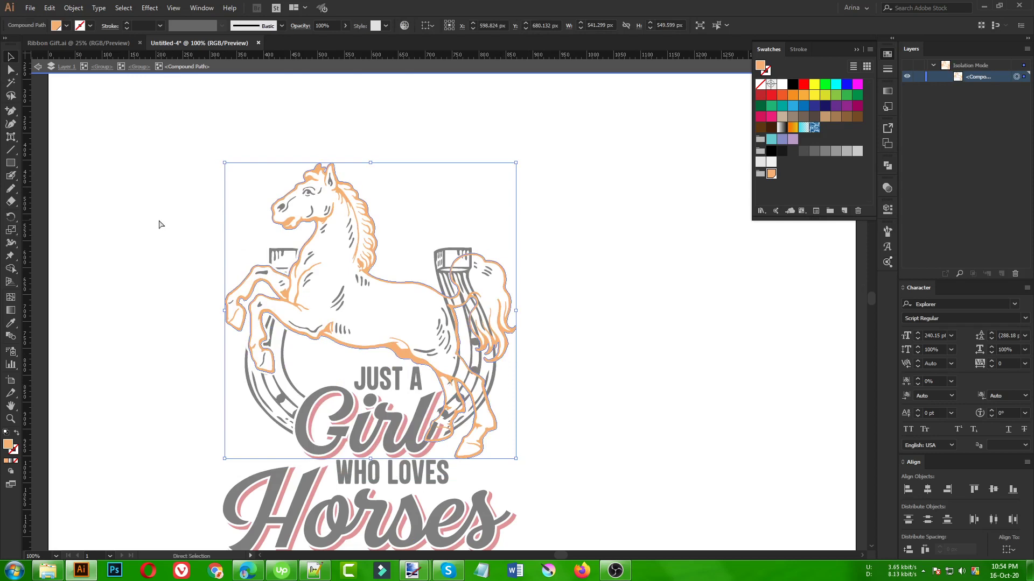
Step: Undo the rectangle's deletion, delete it once more, and leave isolation mode
{"action": "key", "text": "ctrl+z"}
{"action": "key", "text": "ctrl+z"}
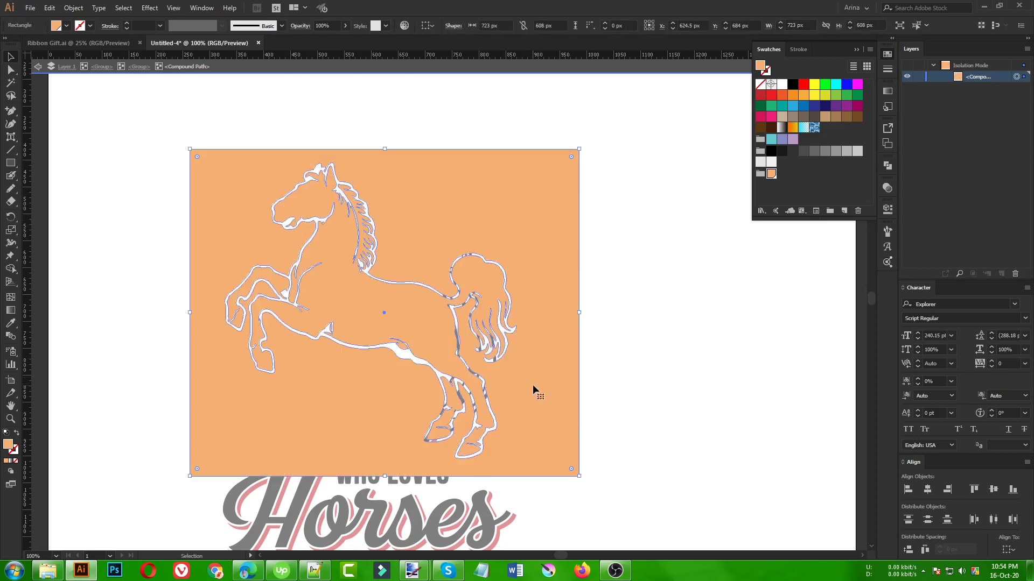
{"action": "key", "text": "Delete"}
{"action": "key", "text": "Escape"}
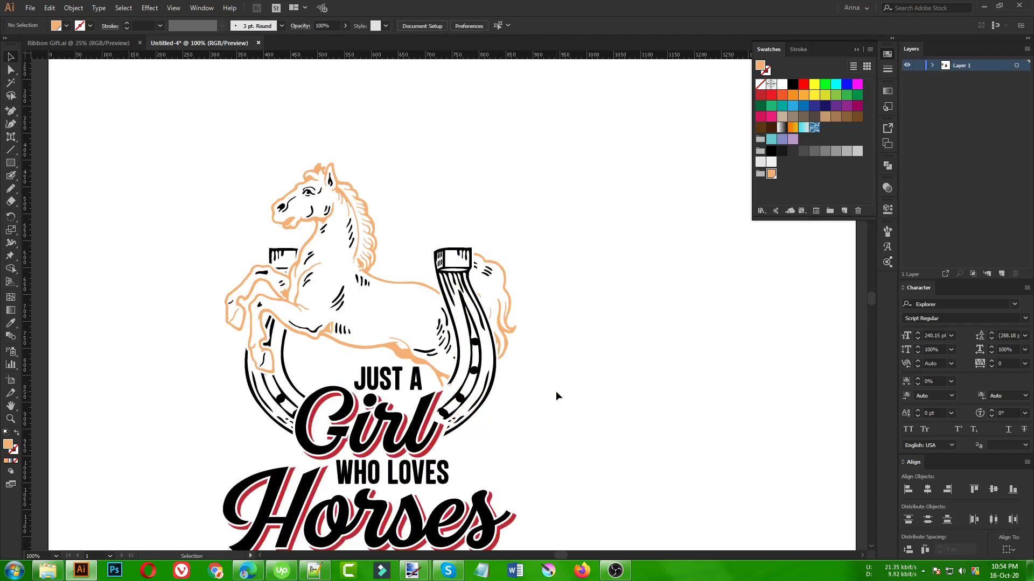
Step: Undo the deletion, the tan fill and the rectangle to restore the black horse outline
{"action": "double_click", "coordinate": [357, 314]}
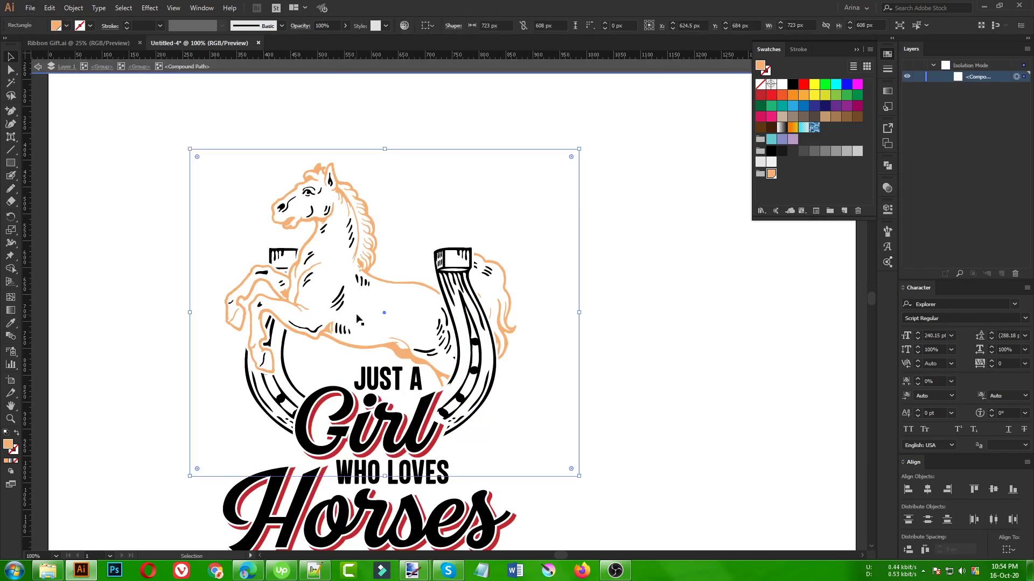
{"action": "key", "text": "ctrl+z"}
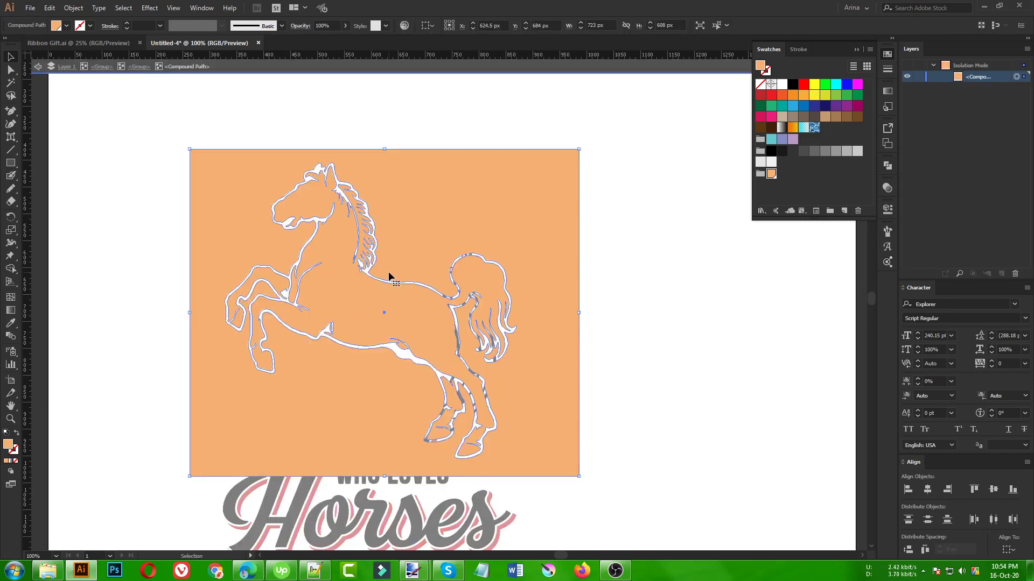
{"action": "key", "text": "ctrl+z"}
{"action": "key", "text": "ctrl+z"}
{"action": "key", "text": "ctrl+z"}
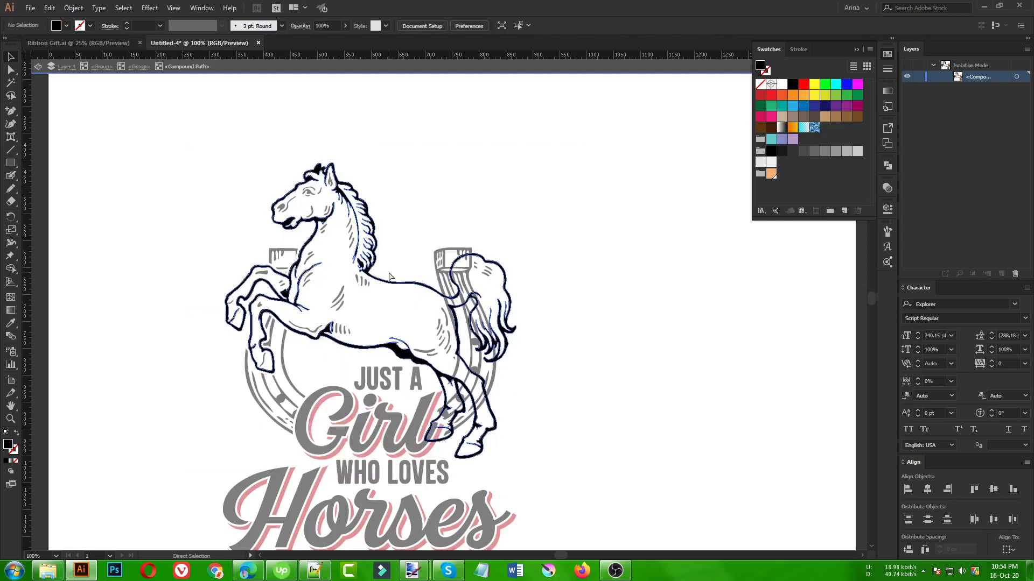
Step: Isolate the group containing only the horse artwork and select its outline compound path
{"action": "left_click", "coordinate": [393, 264]}
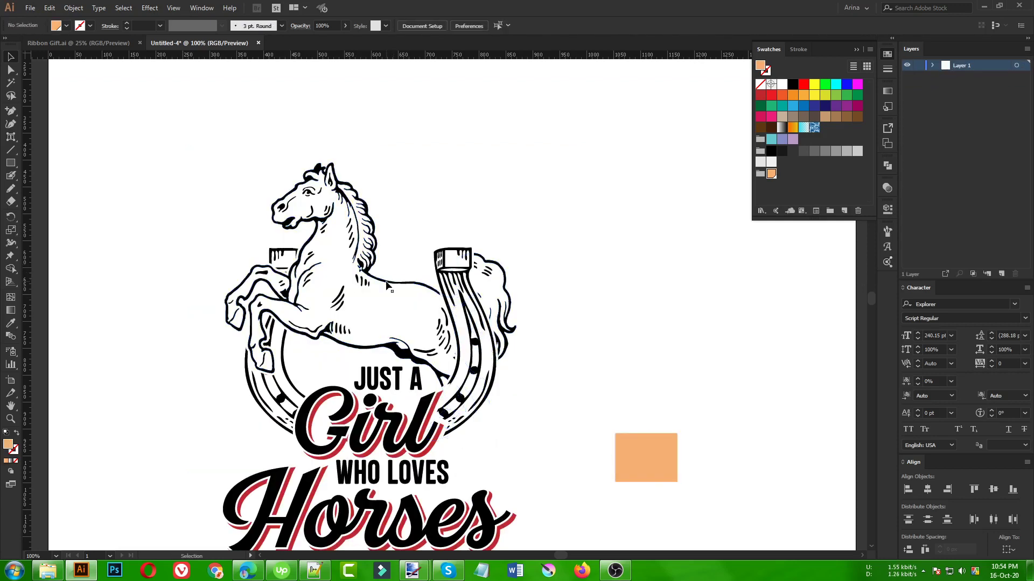
{"action": "double_click", "coordinate": [386, 283]}
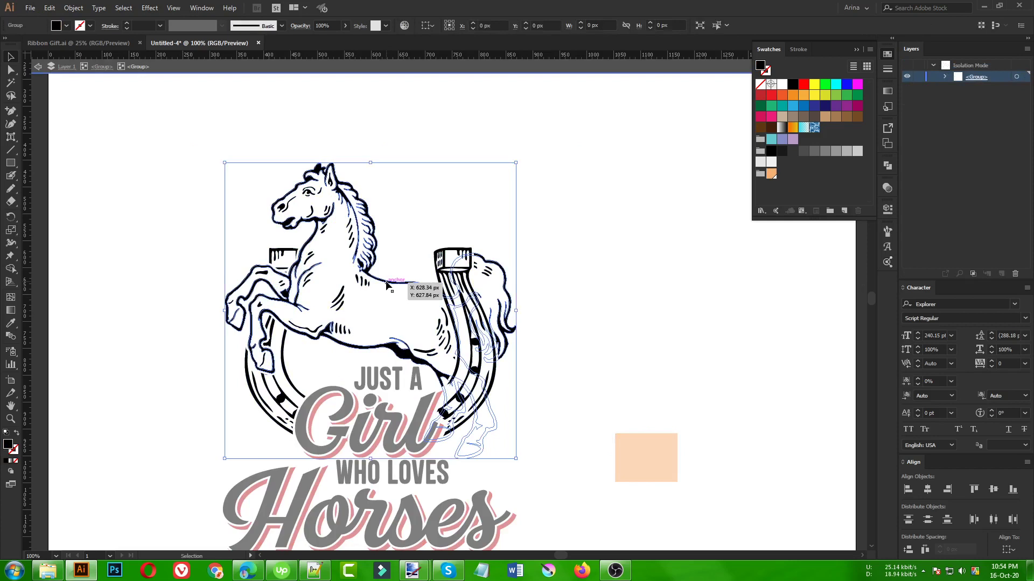
{"action": "double_click", "coordinate": [387, 284]}
{"action": "left_click", "coordinate": [386, 286]}
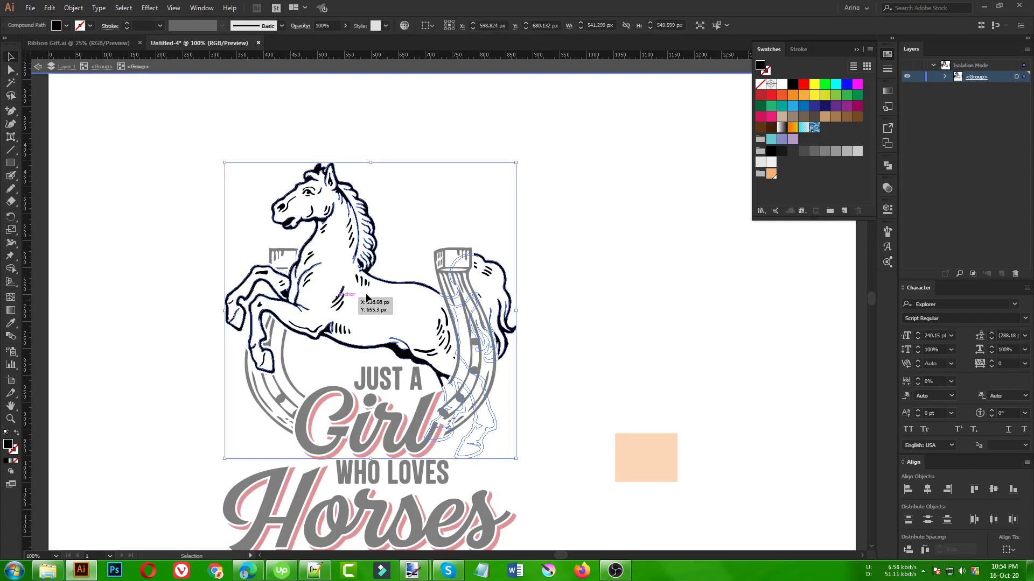
{"action": "scroll", "coordinate": [375, 284], "scroll_direction": "up", "scroll_amount": 1}
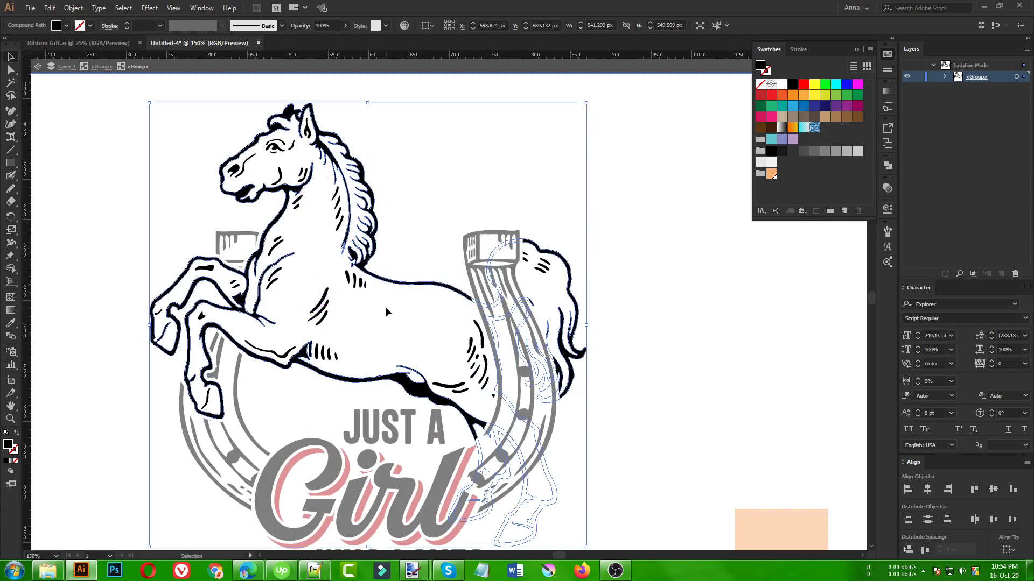
Step: Fill the horse's body and far front leg with the saved tan swatch using the Live Paint Bucket
{"action": "key", "text": "k"}
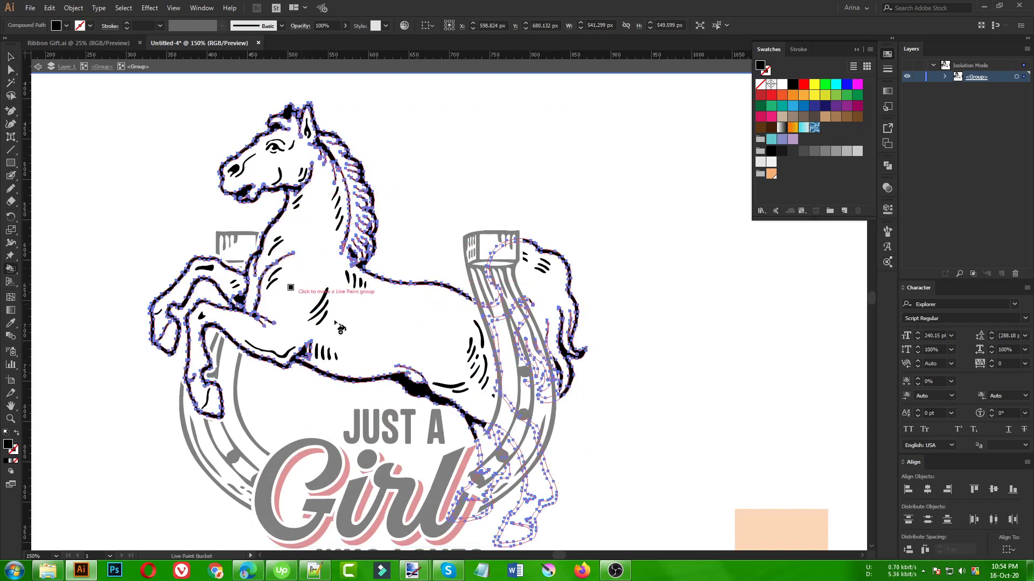
{"action": "key", "text": "v"}
{"action": "left_click", "coordinate": [772, 176]}
{"action": "key", "text": "k"}
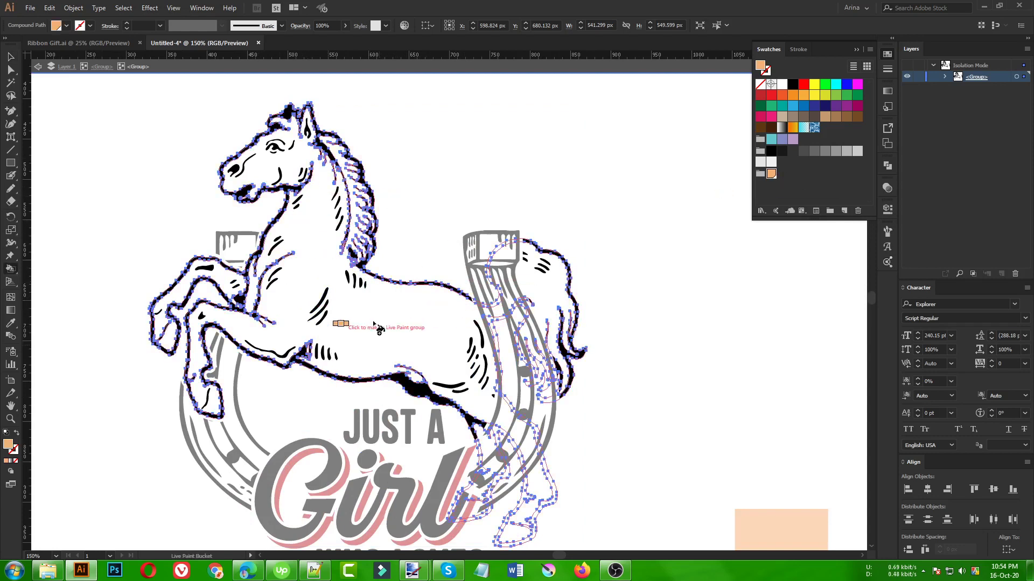
{"action": "left_click", "coordinate": [382, 323]}
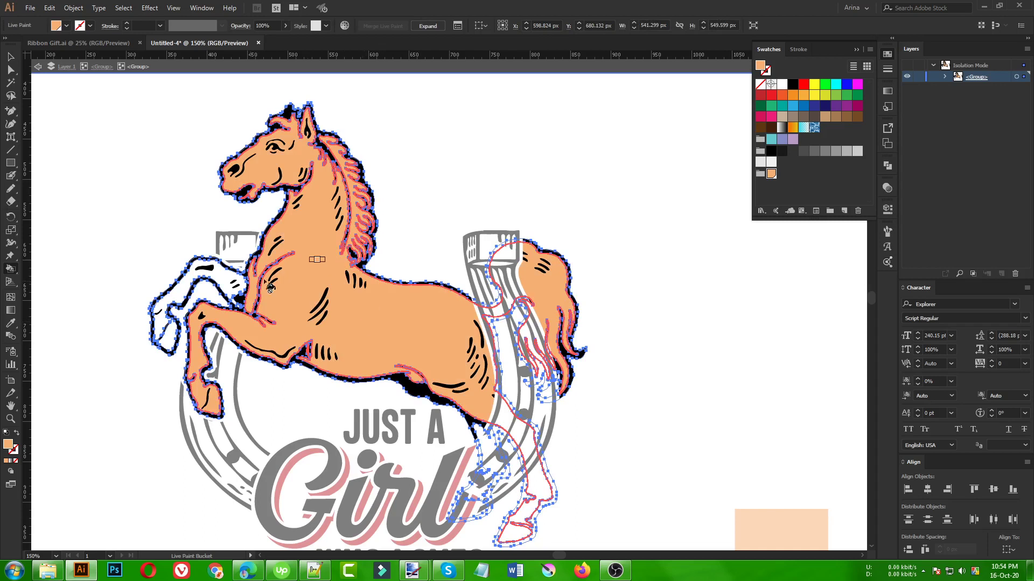
{"action": "left_click", "coordinate": [224, 272]}
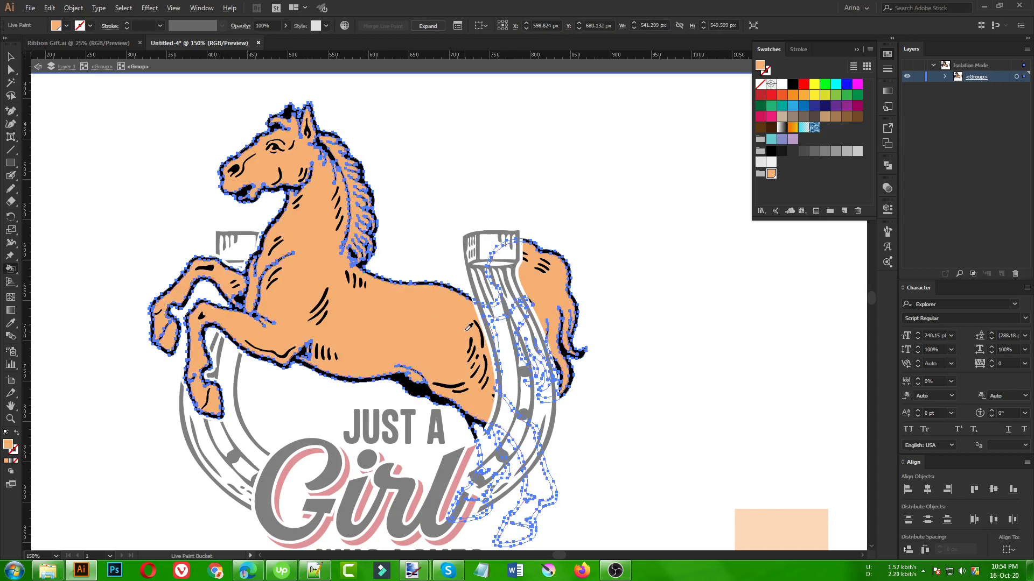
Step: Deselect the painted horse, exit isolation mode, and check the tan fill up close
{"action": "scroll", "coordinate": [468, 328], "scroll_direction": "up", "scroll_amount": 1}
{"action": "scroll", "coordinate": [468, 327], "scroll_direction": "down", "scroll_amount": 1}
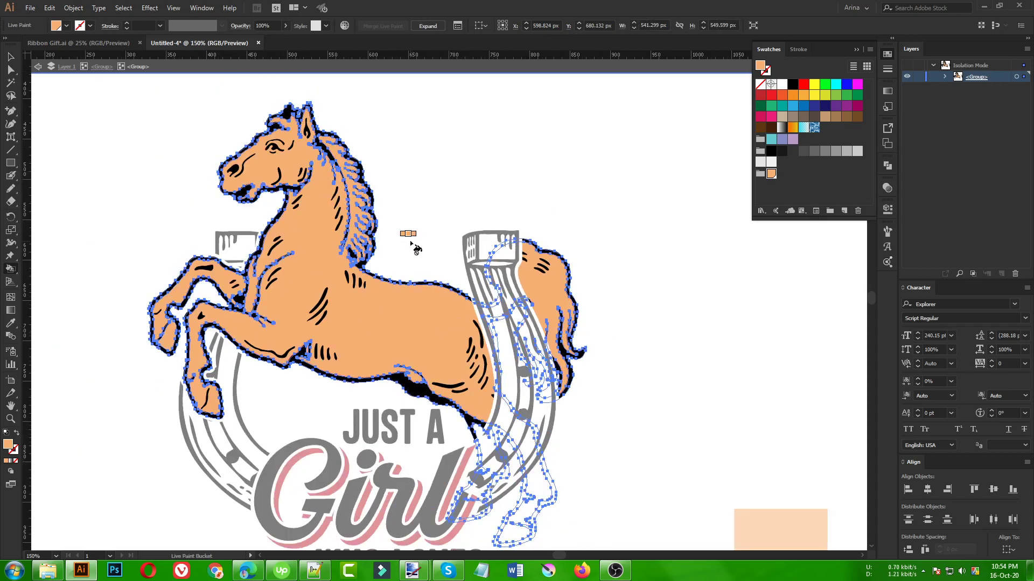
{"action": "key", "text": "v"}
{"action": "left_click", "coordinate": [411, 225]}
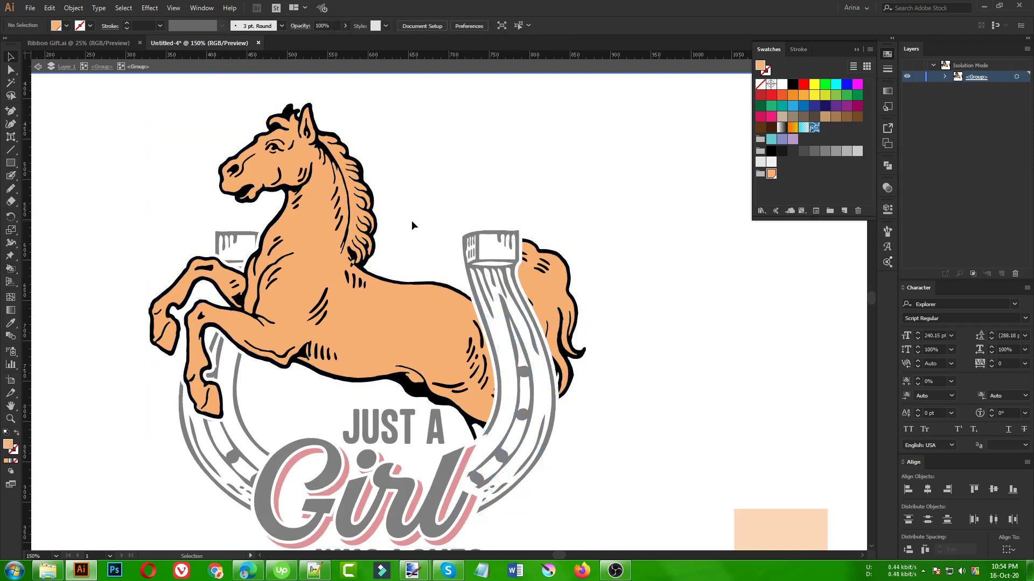
{"action": "double_click", "coordinate": [683, 396]}
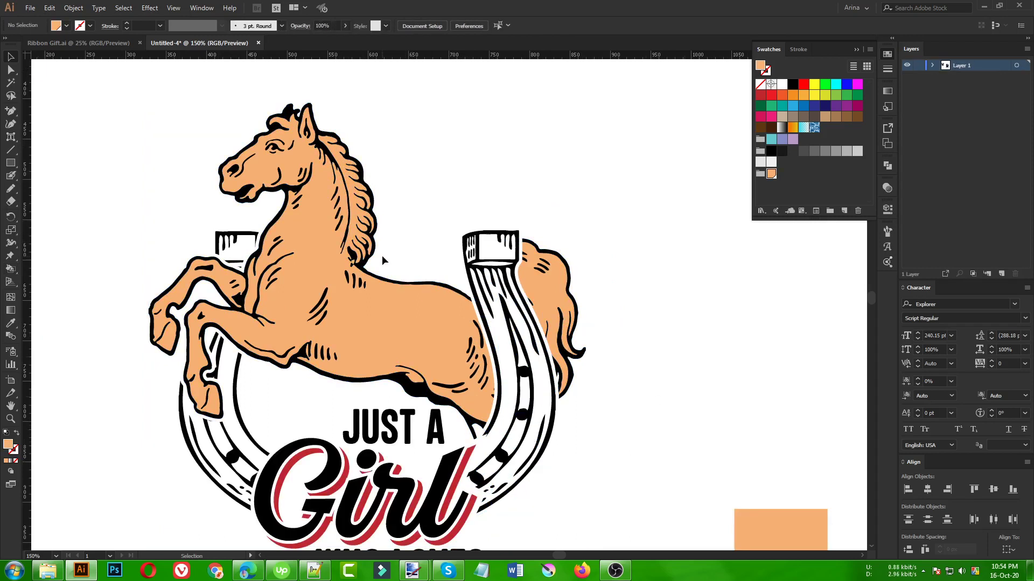
{"action": "scroll", "coordinate": [375, 255], "scroll_direction": "down", "scroll_amount": 1}
{"action": "scroll", "coordinate": [376, 255], "scroll_direction": "up", "scroll_amount": 3}
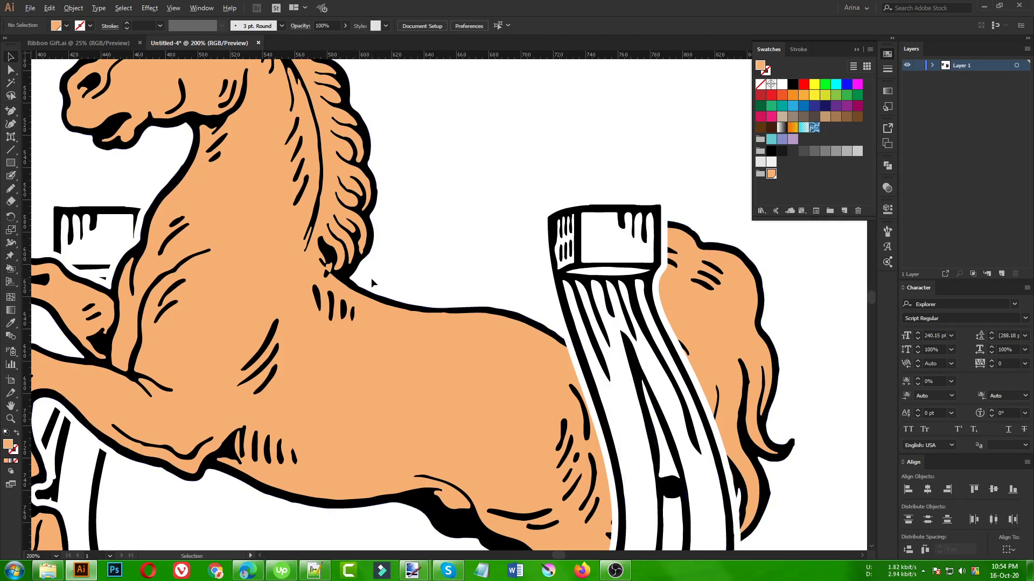
{"action": "scroll", "coordinate": [370, 277], "scroll_direction": "down", "scroll_amount": 2}
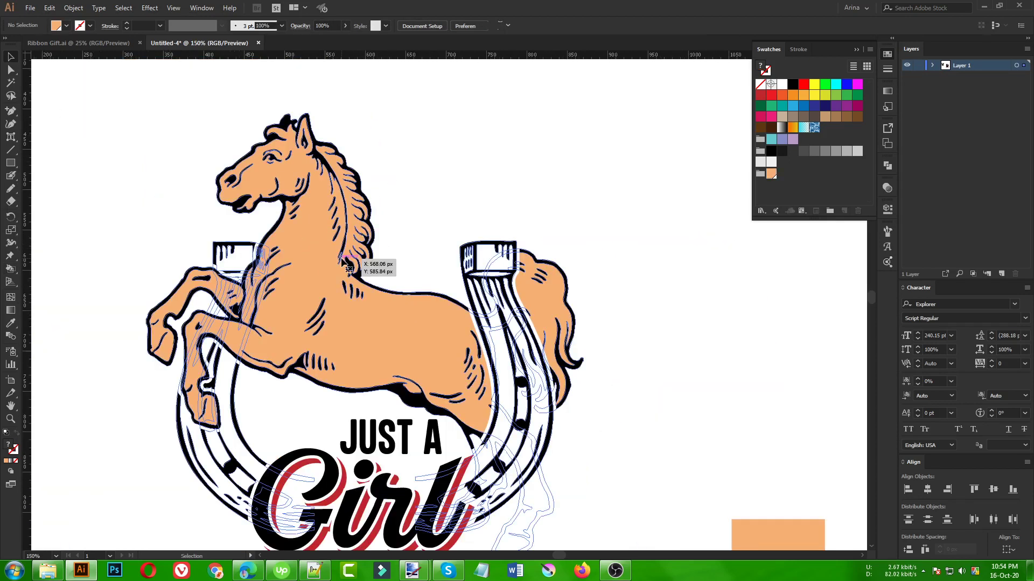
Step: Isolate the horse's Live Paint group, expand it into regular artwork, and exit isolation mode
{"action": "left_click", "coordinate": [322, 295]}
{"action": "double_click", "coordinate": [322, 295]}
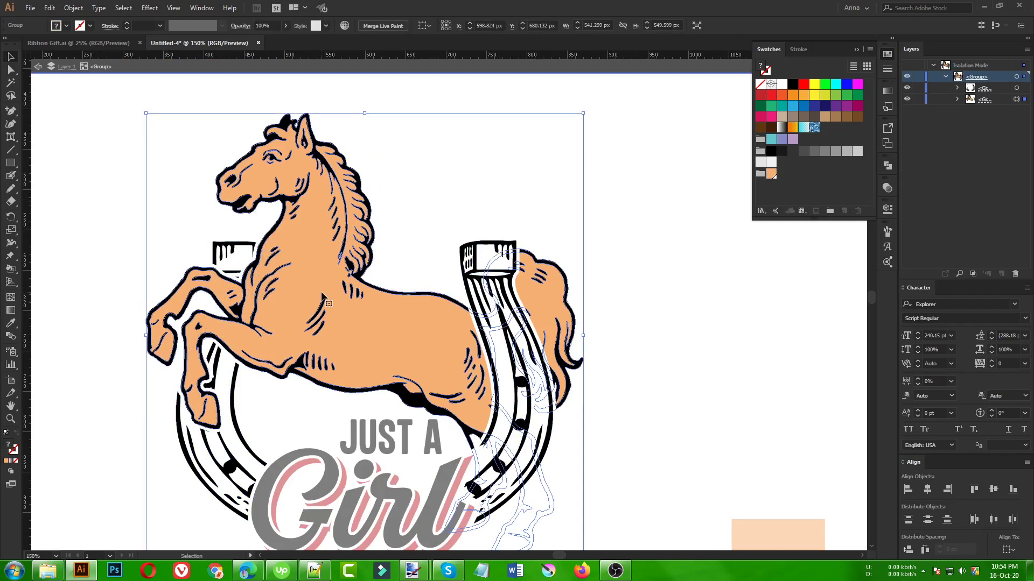
{"action": "key", "text": "ctrl+alt+x"}
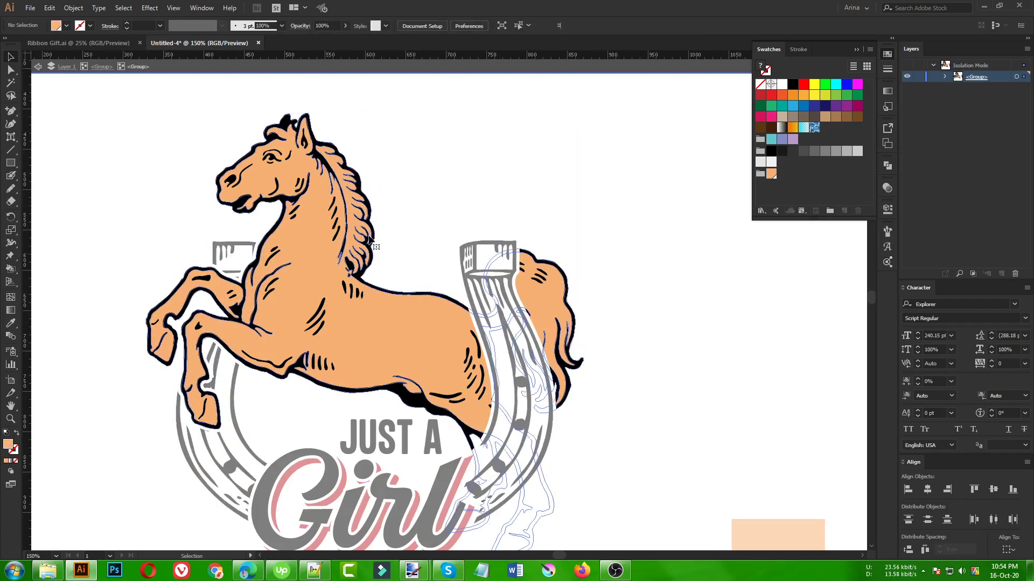
{"action": "left_click", "coordinate": [438, 27]}
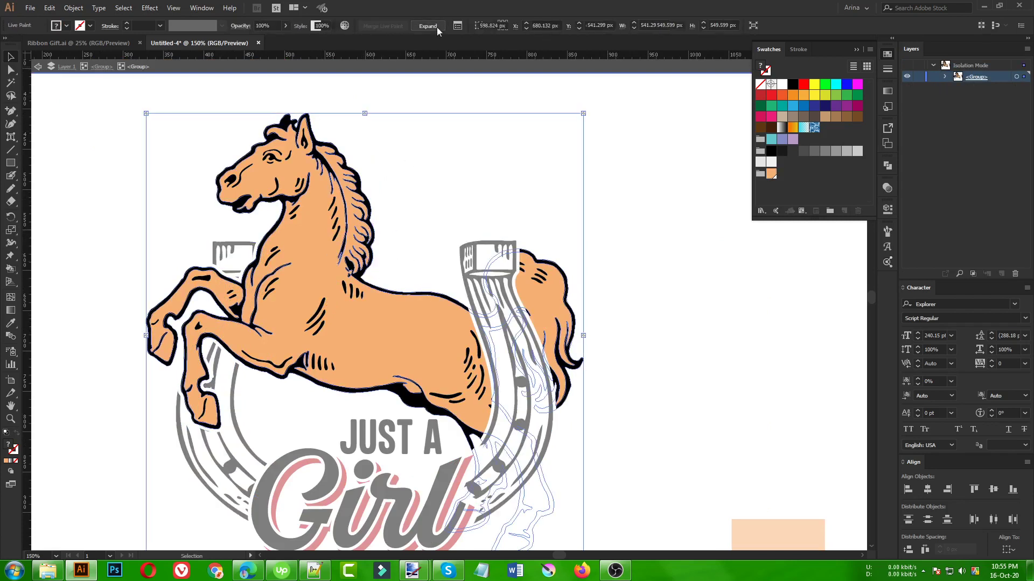
{"action": "left_click", "coordinate": [426, 199]}
{"action": "double_click", "coordinate": [407, 217]}
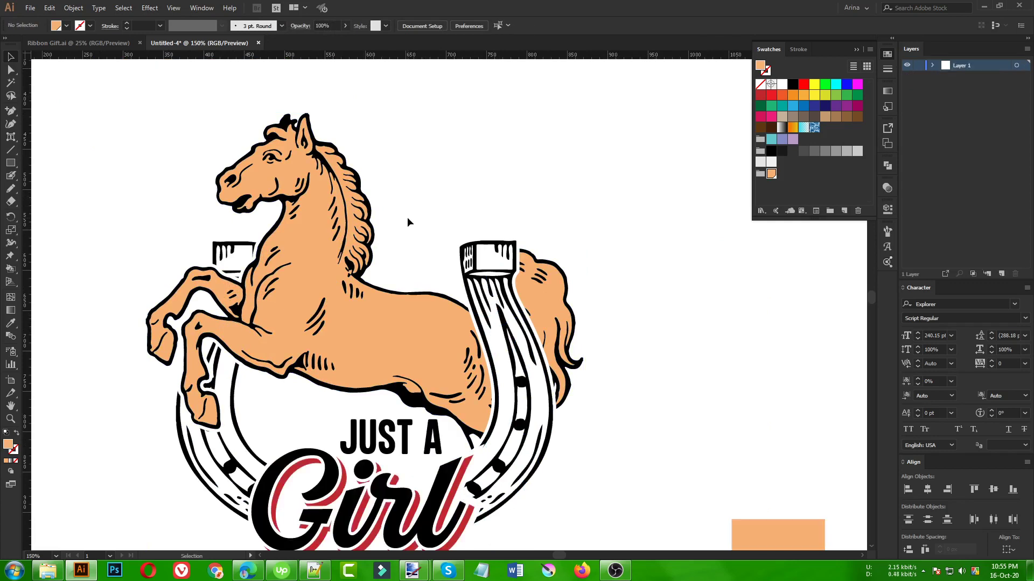
Step: Isolate the nested group containing only the two horseshoe halves, leaving nothing selected
{"action": "scroll", "coordinate": [389, 206], "scroll_direction": "down", "scroll_amount": 3}
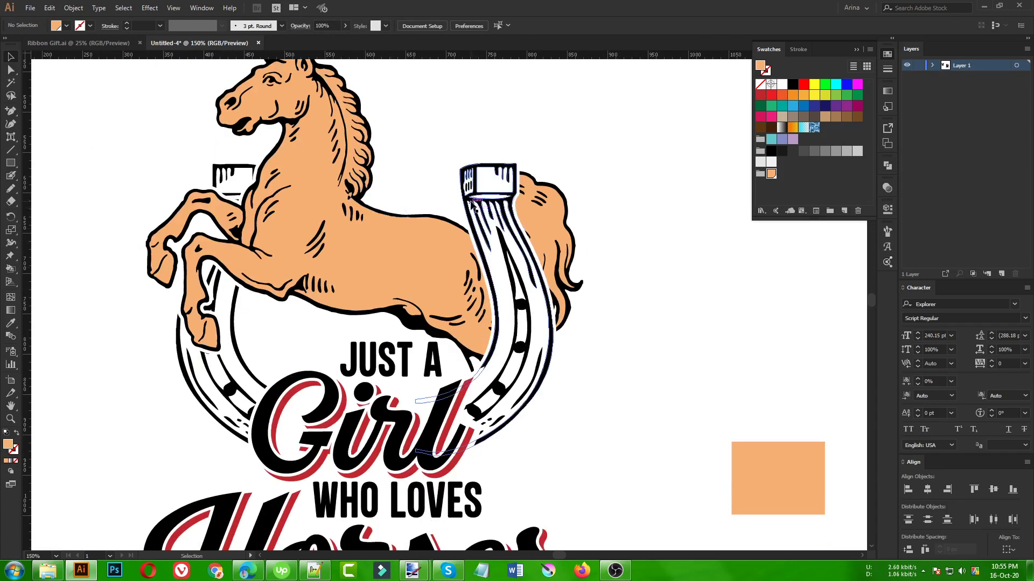
{"action": "left_click", "coordinate": [472, 202]}
{"action": "double_click", "coordinate": [472, 202]}
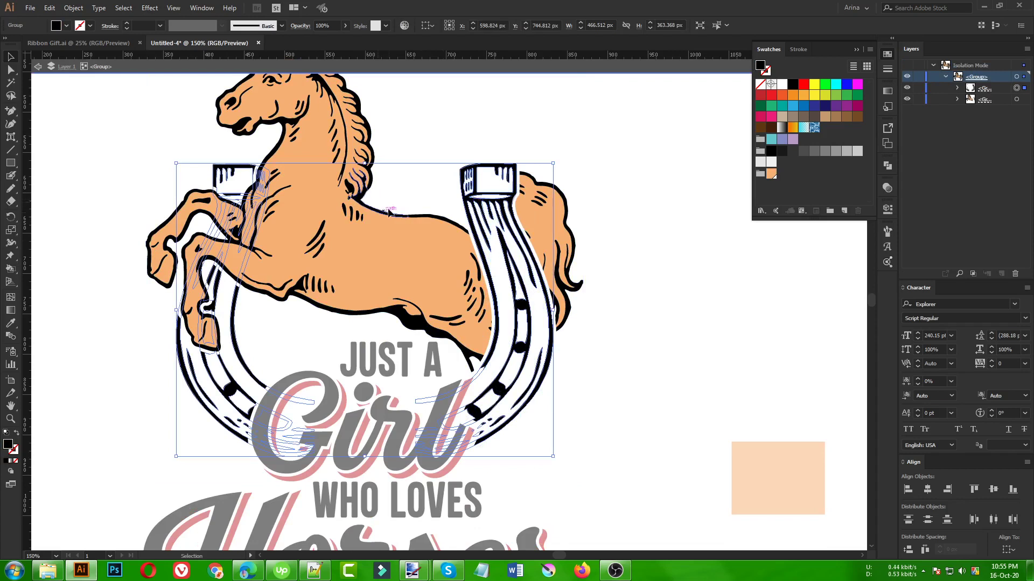
{"action": "double_click", "coordinate": [474, 214]}
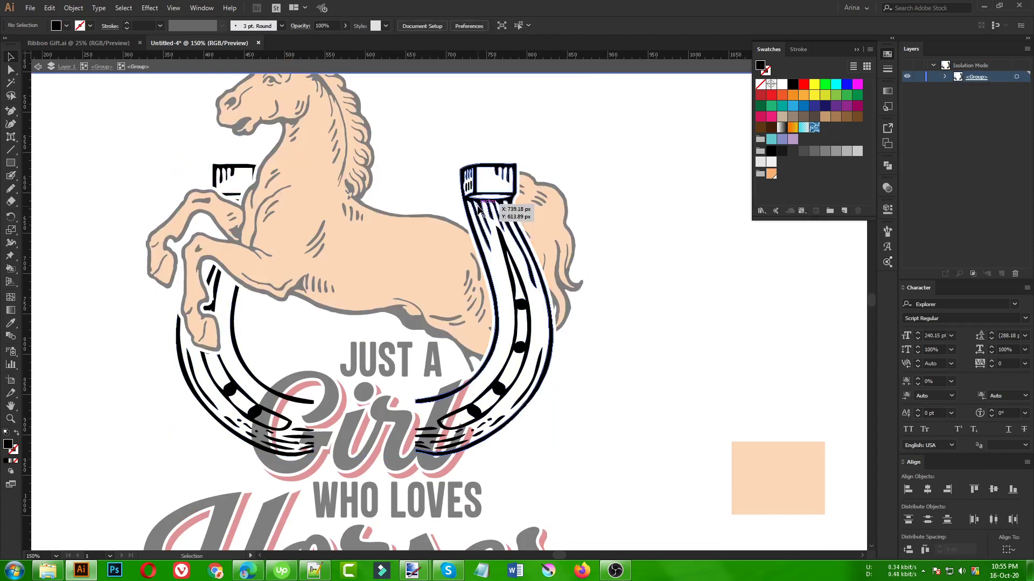
{"action": "left_click", "coordinate": [475, 213]}
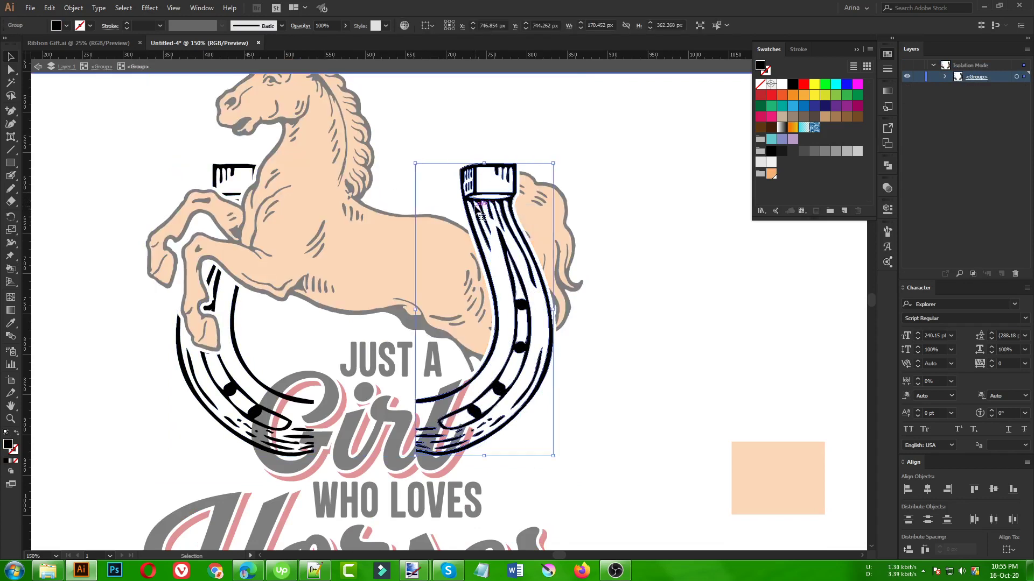
{"action": "left_click", "coordinate": [392, 191]}
Step: Draw a closed black Pencil shape about 7 px wide and 61 px high across the right horseshoe half's open lower end
{"action": "scroll", "coordinate": [439, 452], "scroll_direction": "up", "scroll_amount": 1}
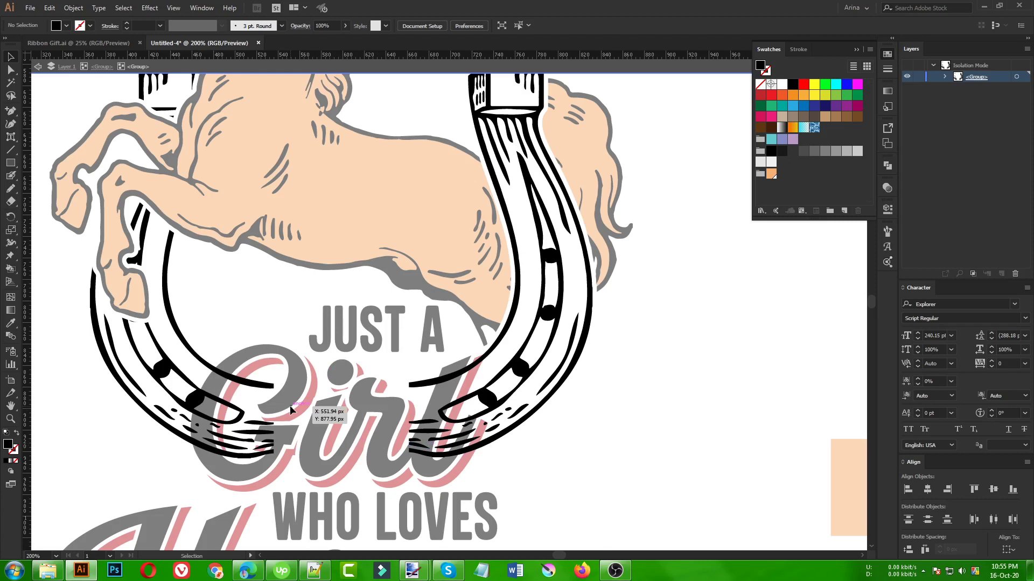
{"action": "scroll", "coordinate": [288, 431], "scroll_direction": "up", "scroll_amount": 1}
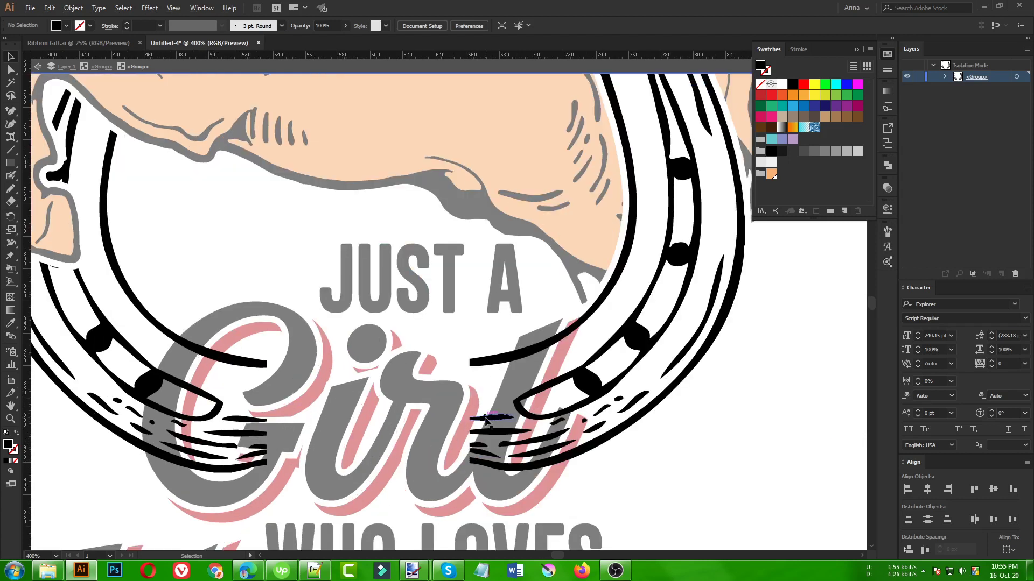
{"action": "scroll", "coordinate": [487, 420], "scroll_direction": "up", "scroll_amount": 1}
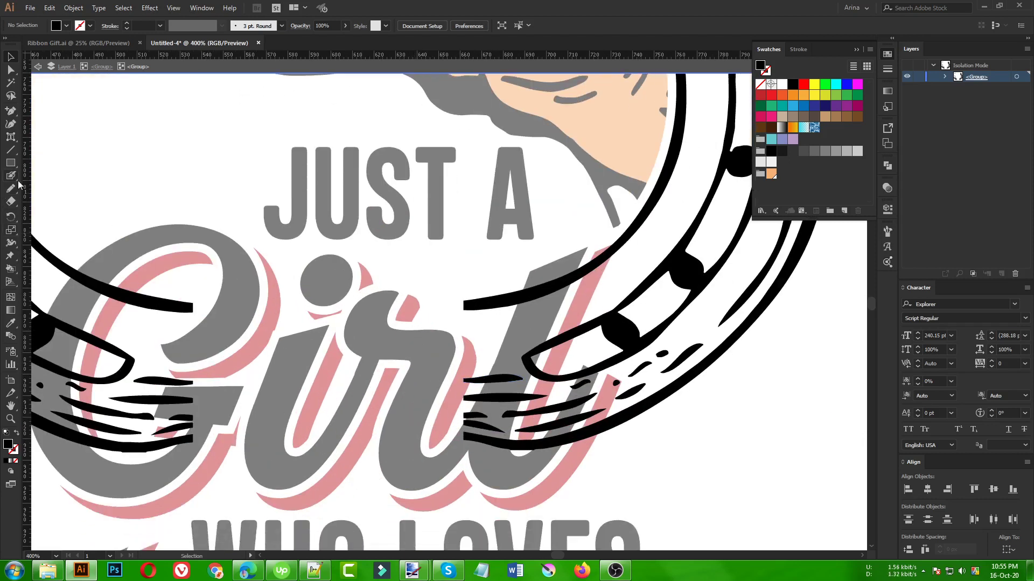
{"action": "left_click", "coordinate": [11, 190]}
{"action": "left_click_drag", "start_coordinate": [463, 307], "coordinate": [464, 357]}
{"action": "left_click_drag", "start_coordinate": [465, 437], "coordinate": [469, 424]}
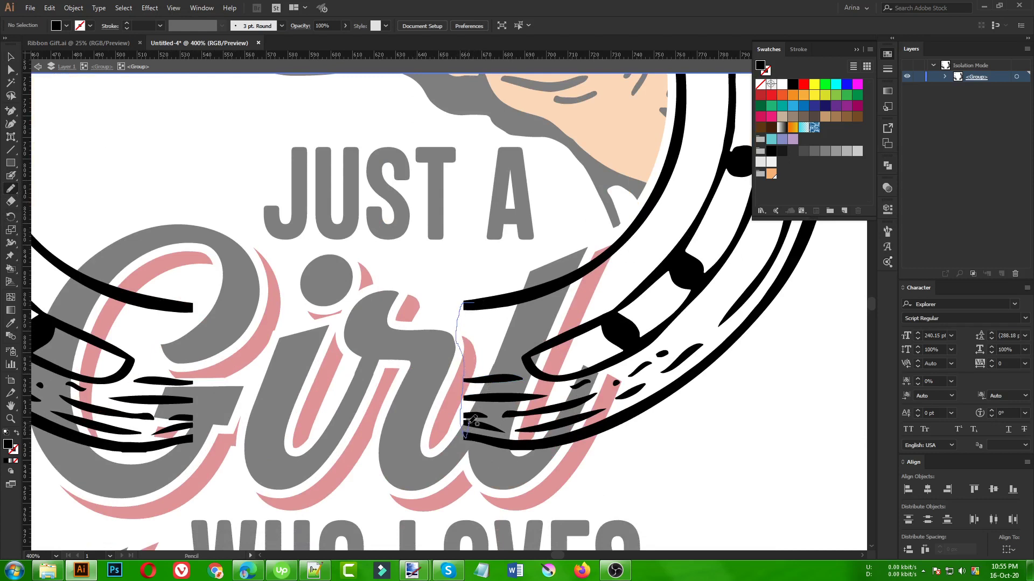
{"action": "left_click_drag", "start_coordinate": [471, 380], "coordinate": [470, 304]}
{"action": "key", "text": "v"}
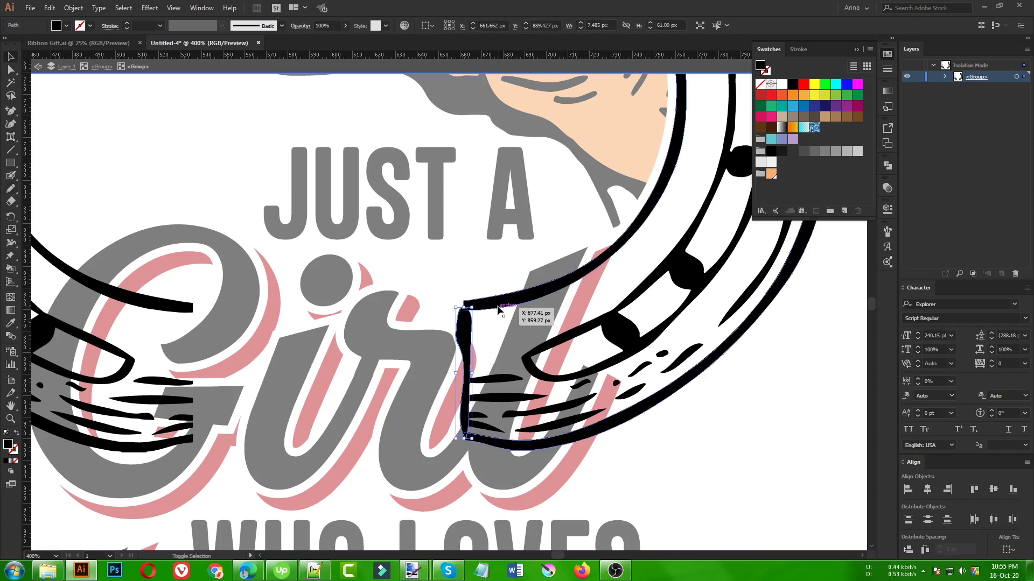
Step: Unite the freehand end shape with the right horseshoe half and deselect the result
{"action": "left_click", "coordinate": [498, 306], "text": "shift"}
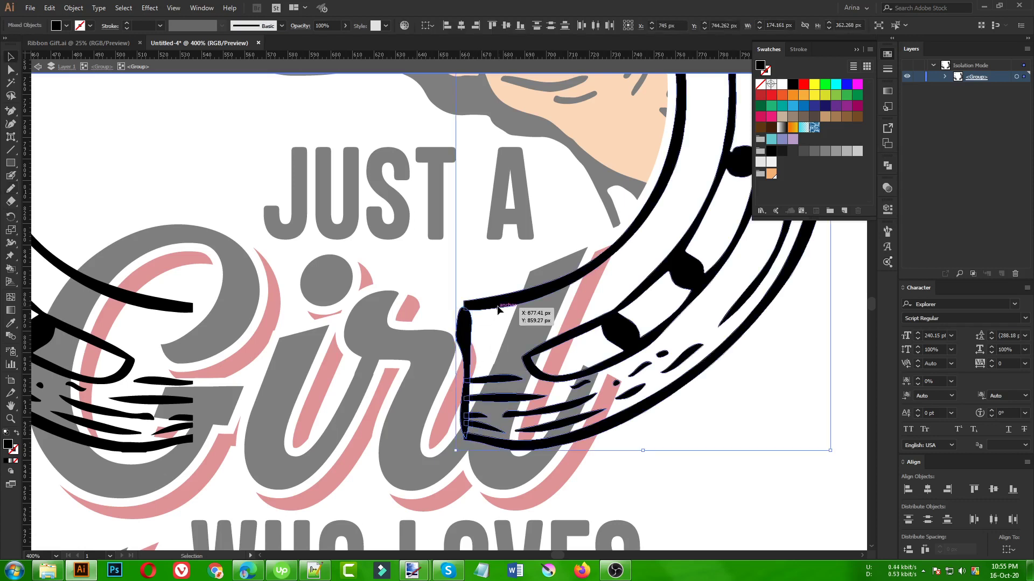
{"action": "left_click", "coordinate": [887, 166]}
{"action": "left_click", "coordinate": [762, 189]}
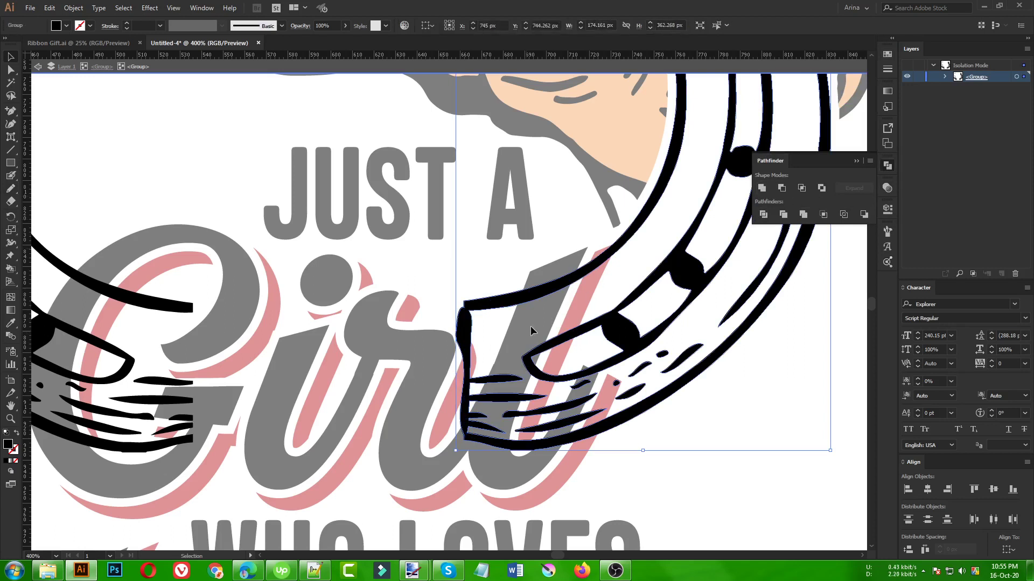
{"action": "scroll", "coordinate": [531, 329], "scroll_direction": "down", "scroll_amount": 2}
{"action": "left_click", "coordinate": [603, 416]}
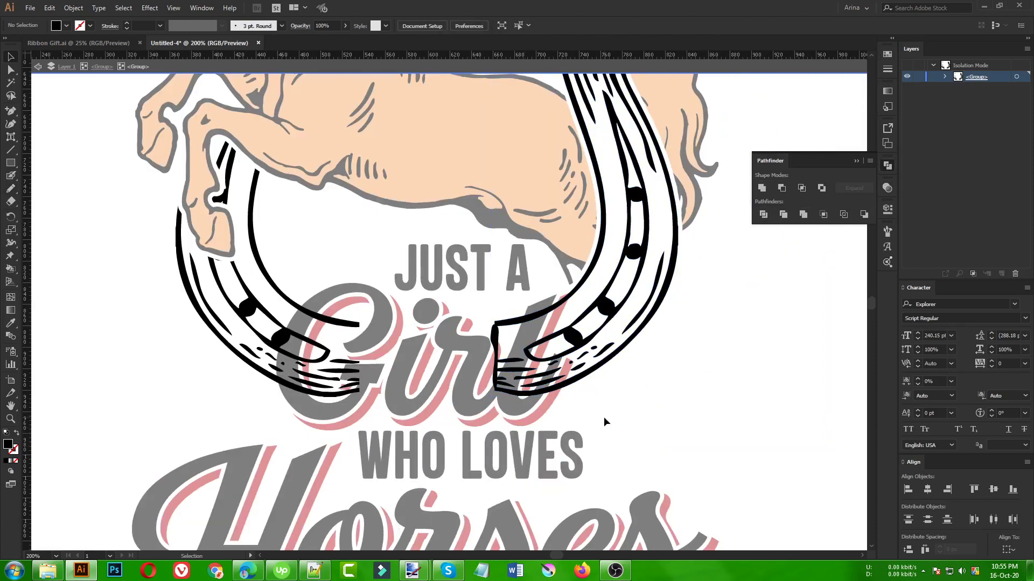
Step: Close the open lower end of the left horseshoe half with a freehand Pencil edge joined to its outline, then deselect it
{"action": "scroll", "coordinate": [461, 435], "scroll_direction": "up", "scroll_amount": 4}
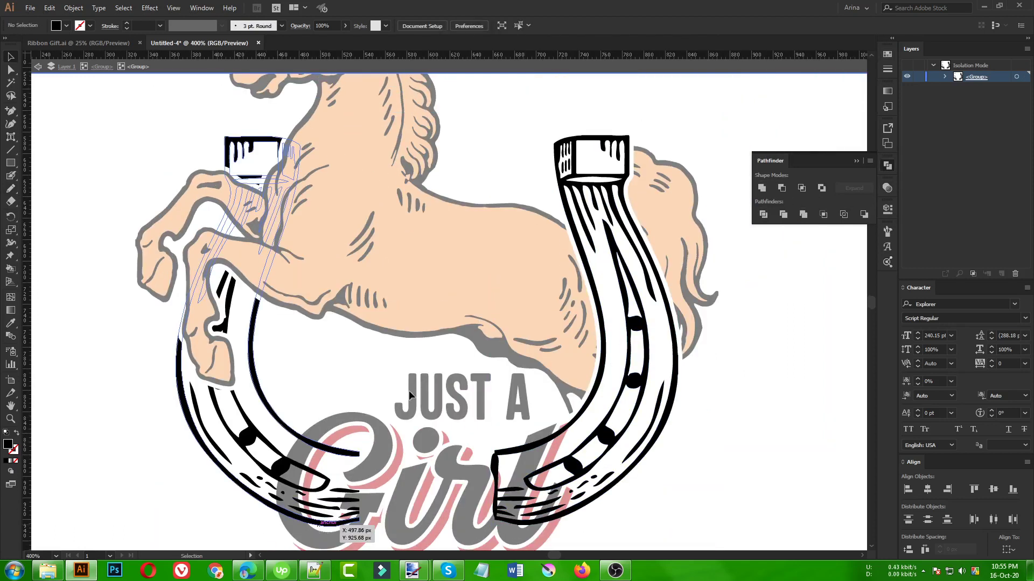
{"action": "scroll", "coordinate": [425, 310], "scroll_direction": "up", "scroll_amount": 2}
{"action": "left_click", "coordinate": [360, 401]}
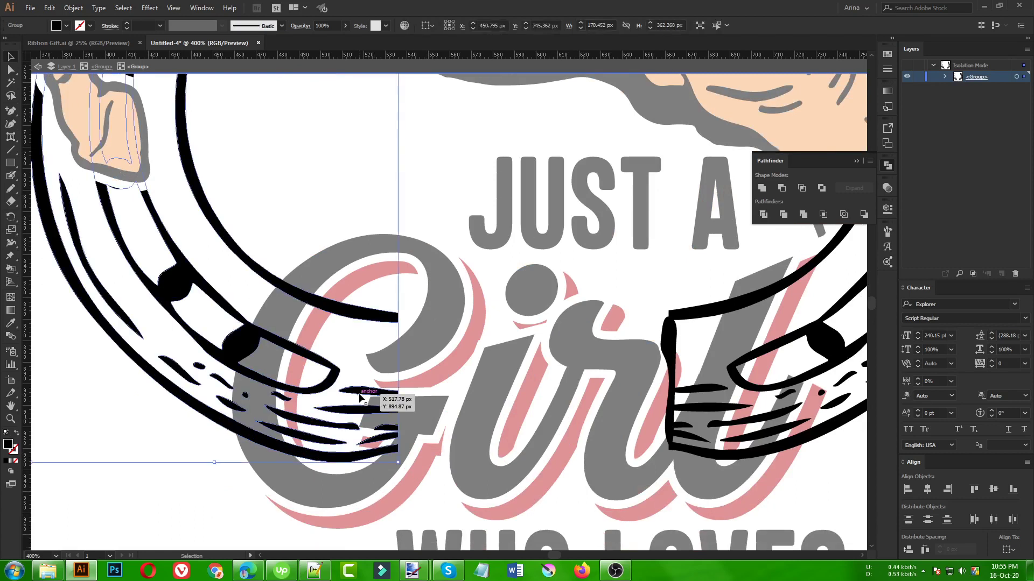
{"action": "key", "text": "n"}
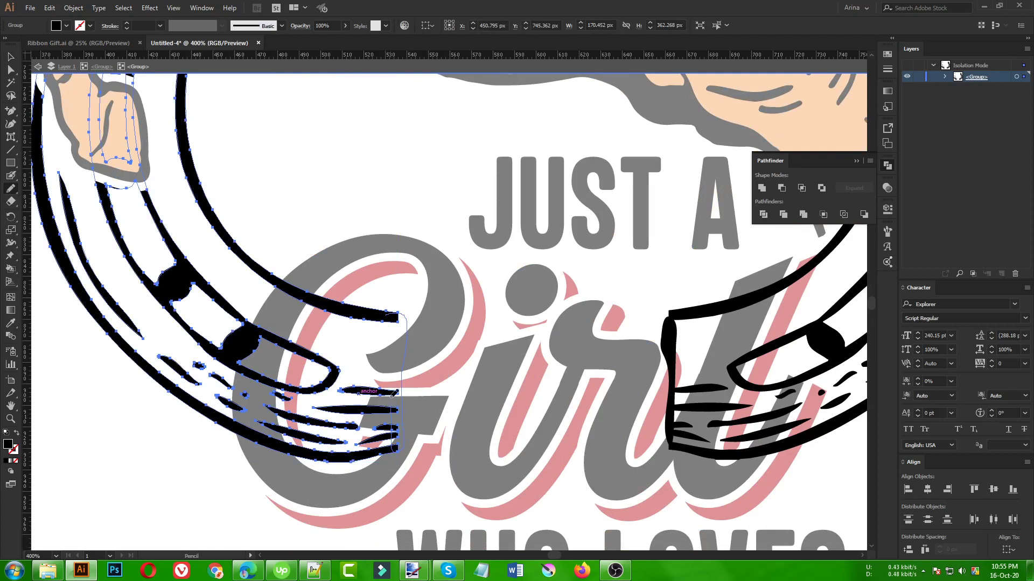
{"action": "left_click_drag", "start_coordinate": [395, 316], "coordinate": [395, 316]}
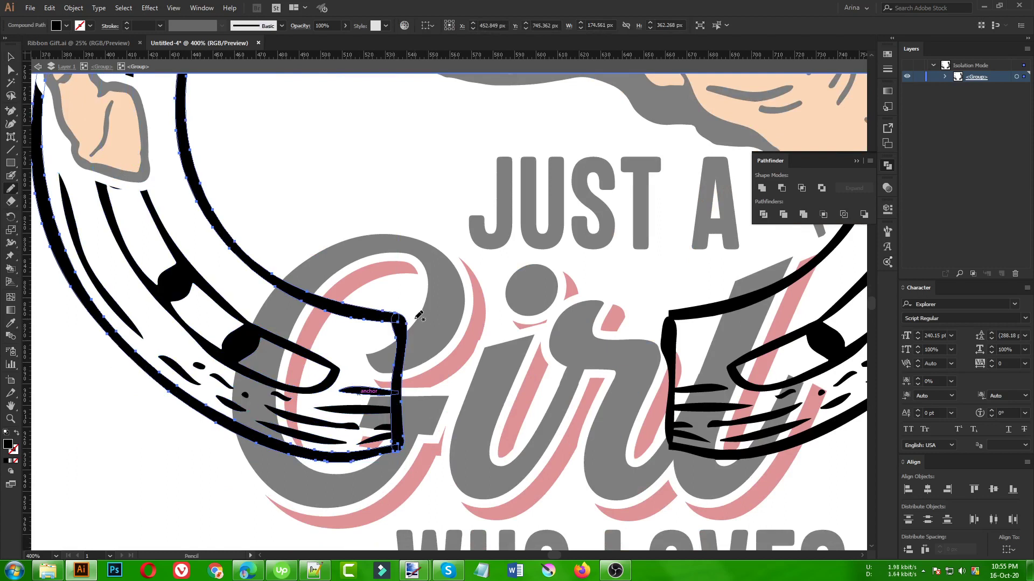
{"action": "key", "text": "v"}
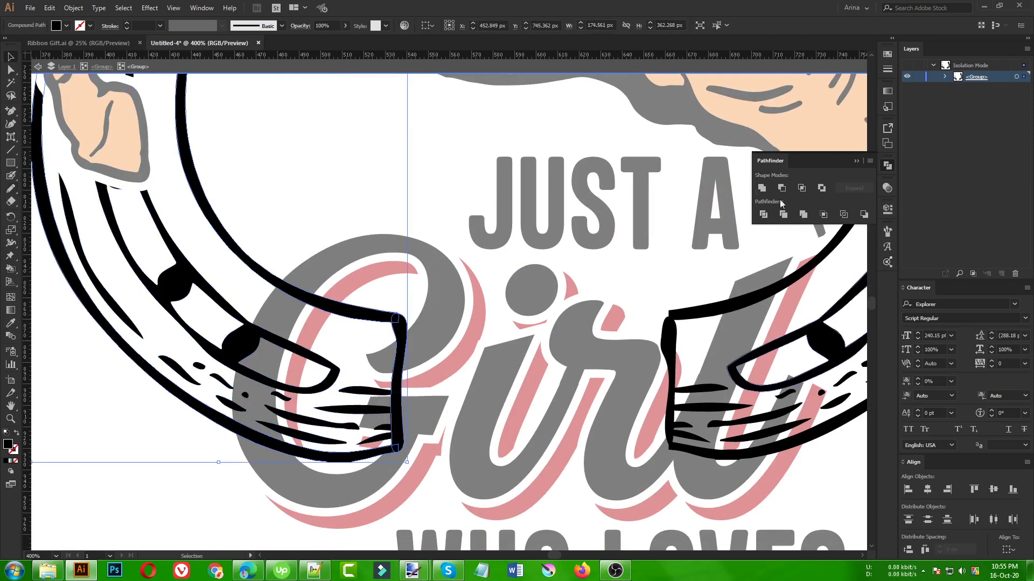
{"action": "key", "text": "ctrl+minus"}
{"action": "scroll", "coordinate": [333, 382], "scroll_direction": "down", "scroll_amount": 1}
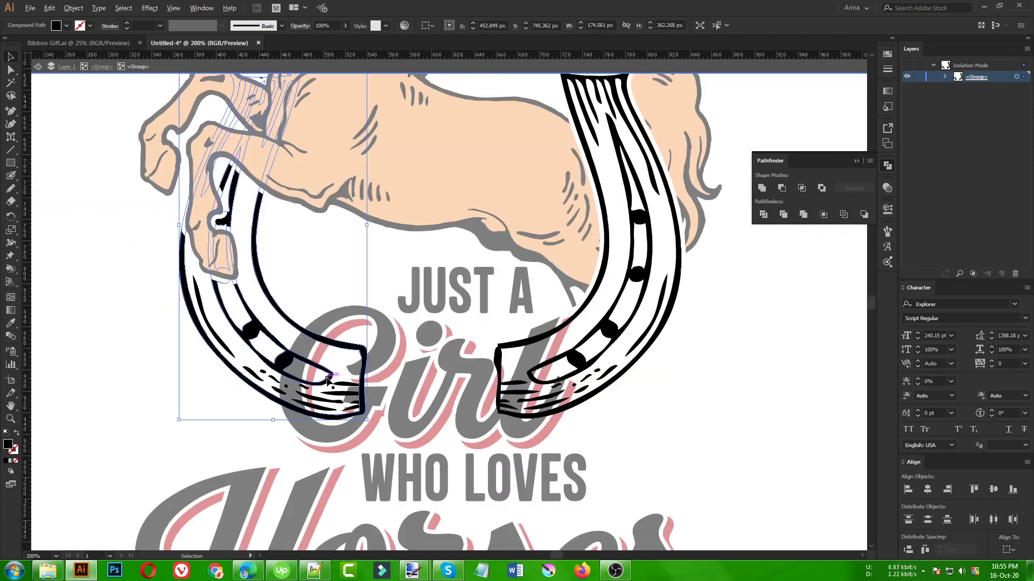
{"action": "scroll", "coordinate": [328, 380], "scroll_direction": "down", "scroll_amount": 1}
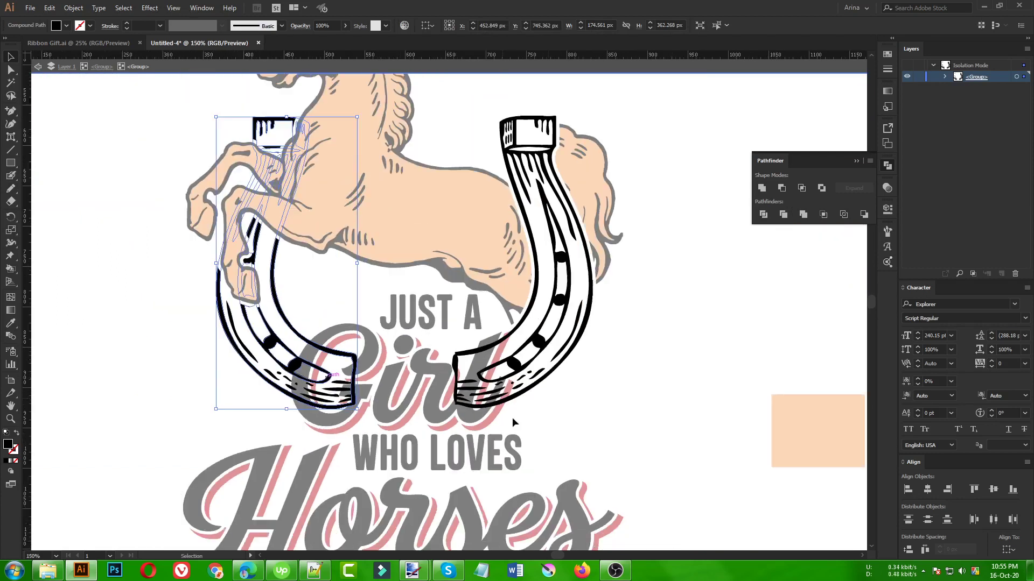
{"action": "left_click", "coordinate": [548, 417]}
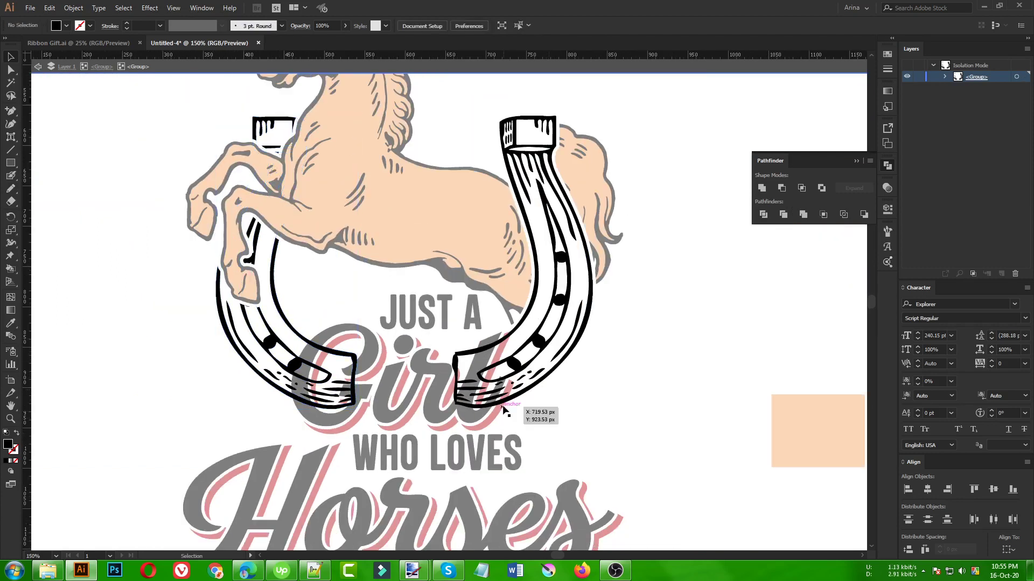
Step: Fill the body of the right horseshoe half with the light green swatch using the Live Paint Bucket
{"action": "scroll", "coordinate": [537, 419], "scroll_direction": "up", "scroll_amount": 1}
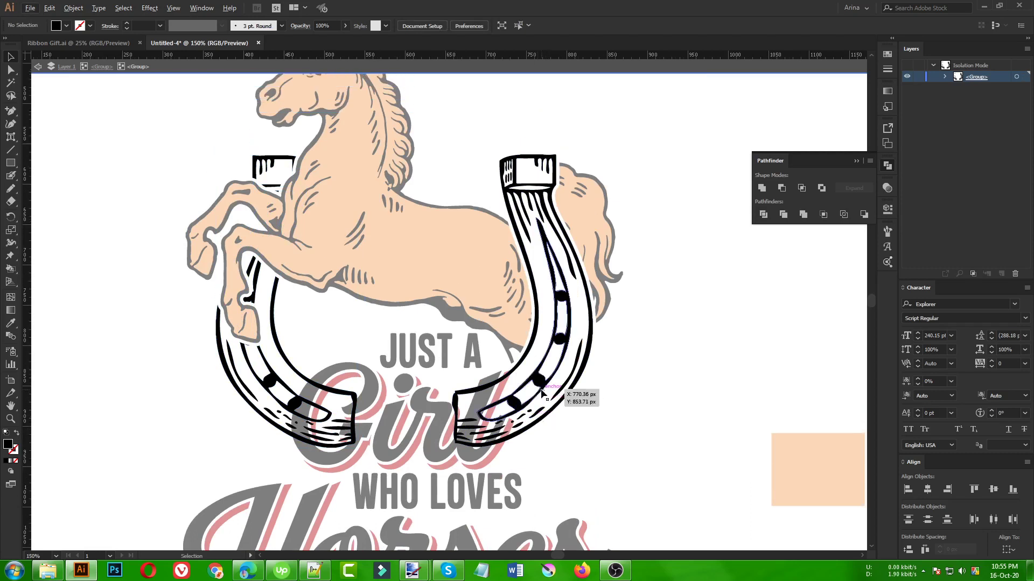
{"action": "left_click", "coordinate": [542, 393]}
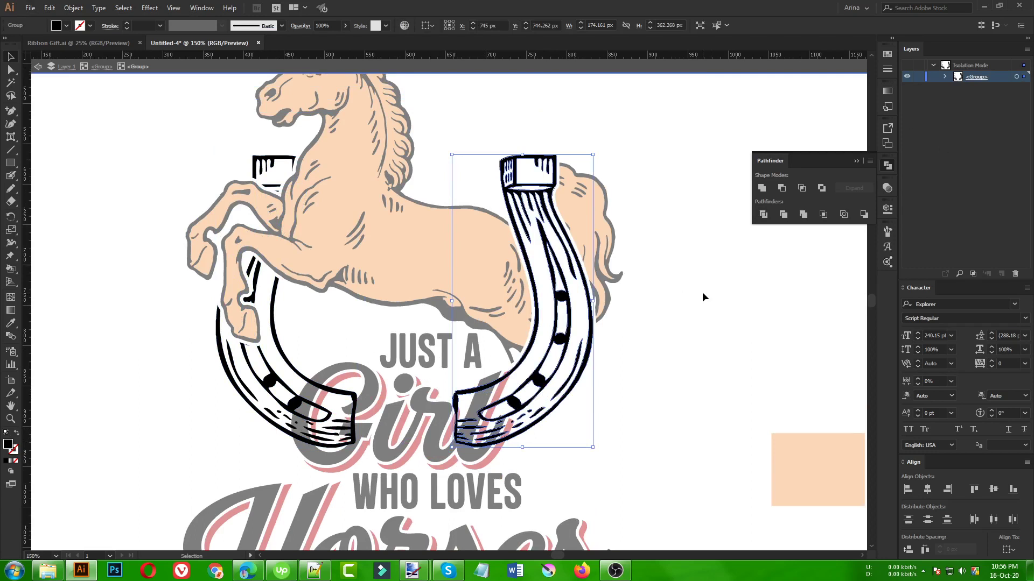
{"action": "key", "text": "k"}
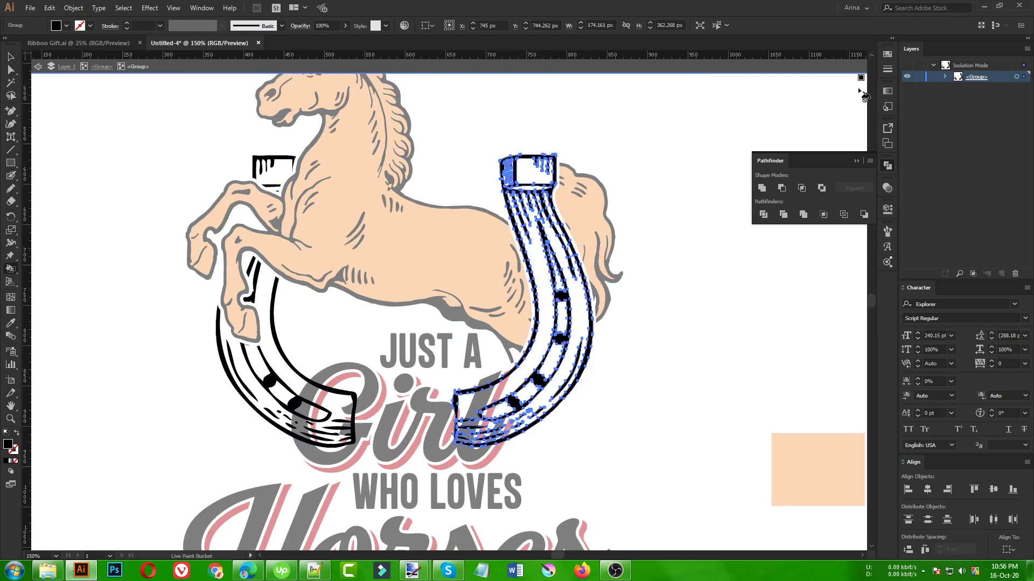
{"action": "left_click", "coordinate": [887, 54]}
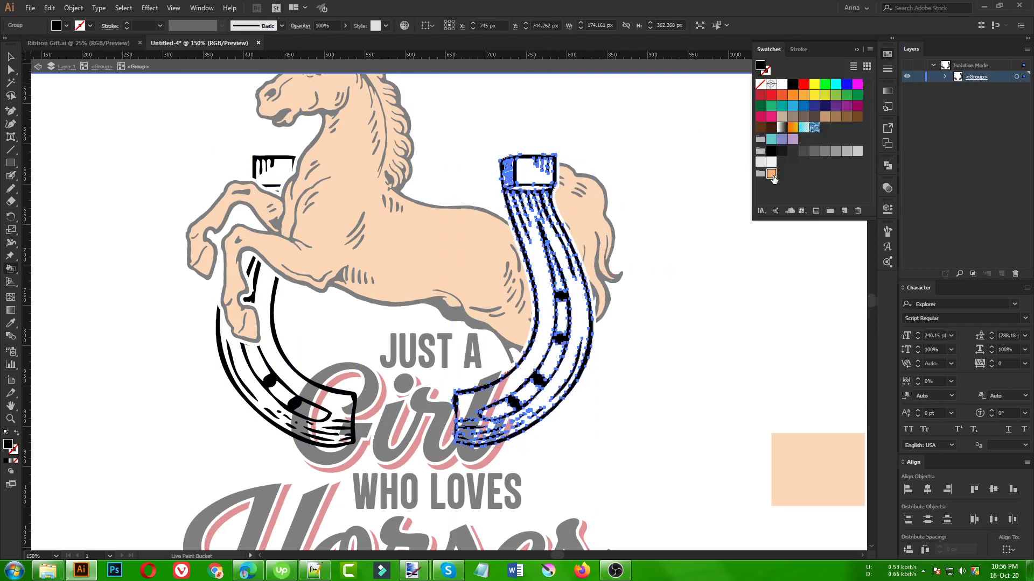
{"action": "left_click", "coordinate": [773, 176]}
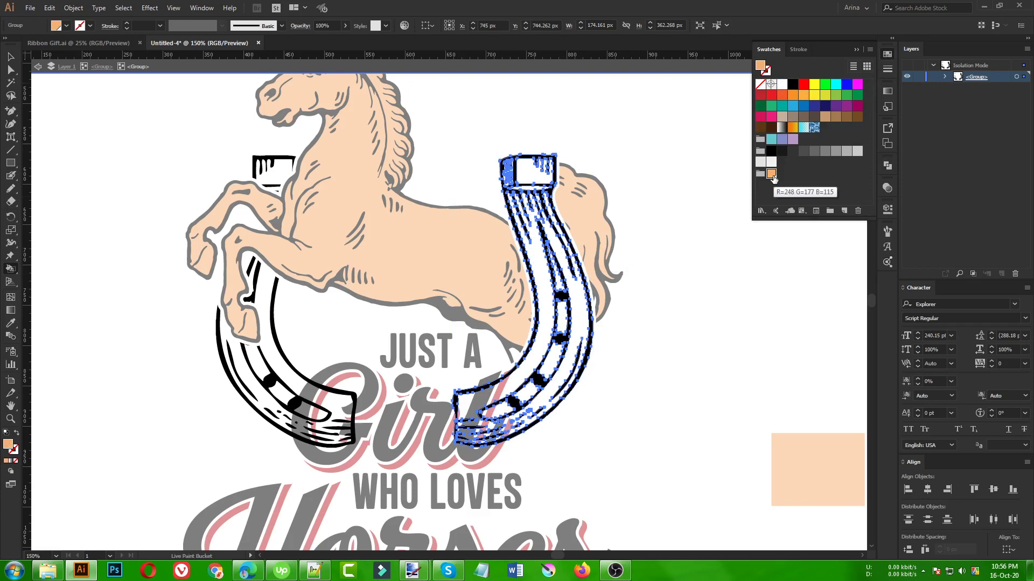
{"action": "left_click", "coordinate": [836, 94]}
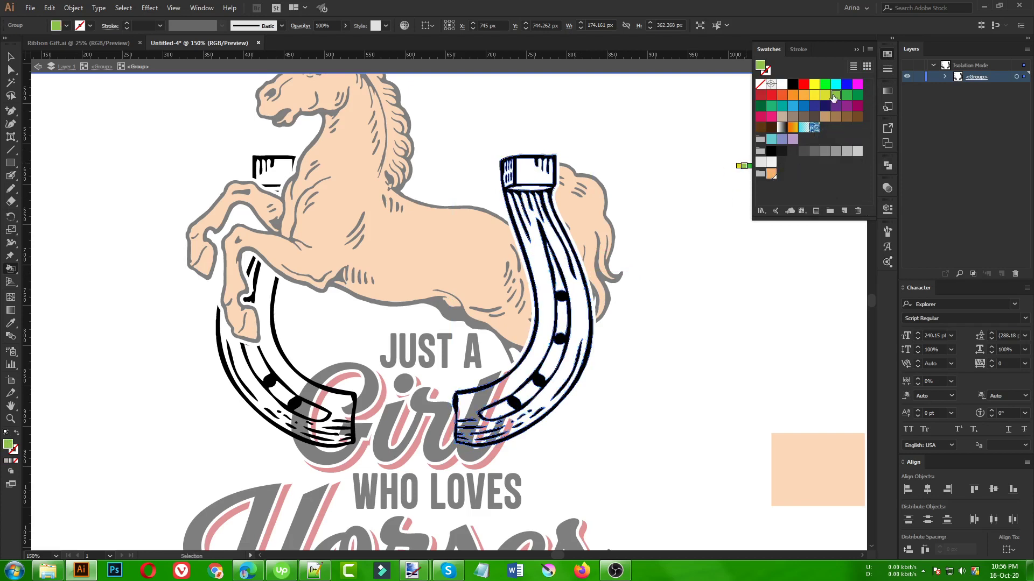
{"action": "left_click", "coordinate": [545, 261]}
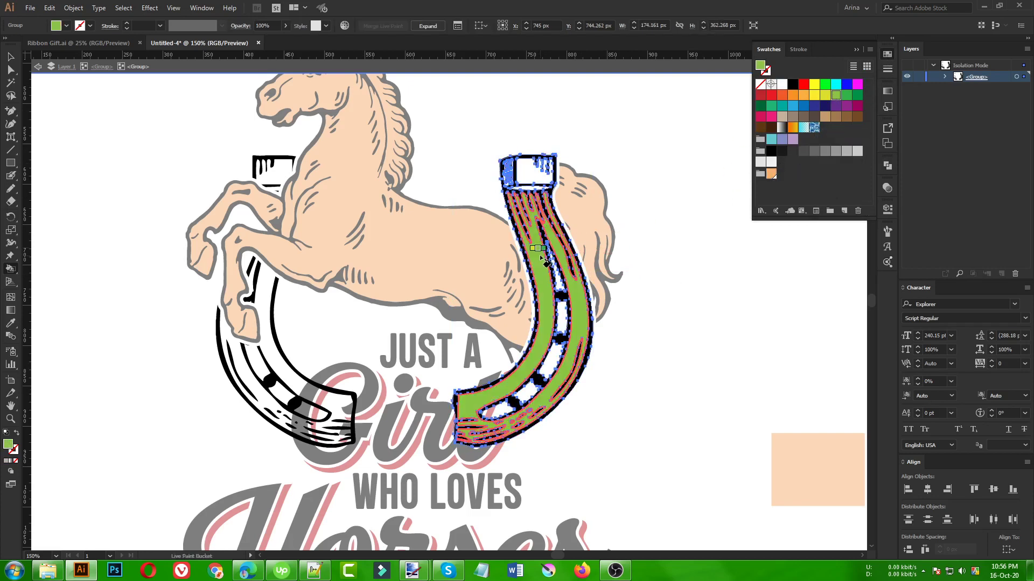
Step: Set the fill to an olive yellow of about R 183, G 176, B 41 and repaint the right horseshoe half's body with it
{"action": "double_click", "coordinate": [8, 445]}
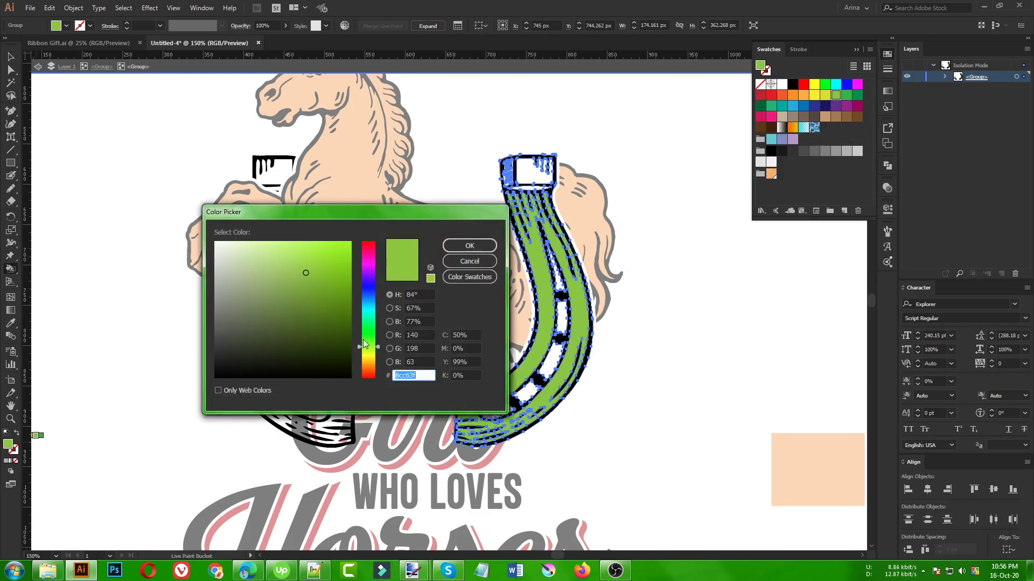
{"action": "left_click_drag", "start_coordinate": [363, 344], "coordinate": [367, 357]}
{"action": "left_click", "coordinate": [322, 278]}
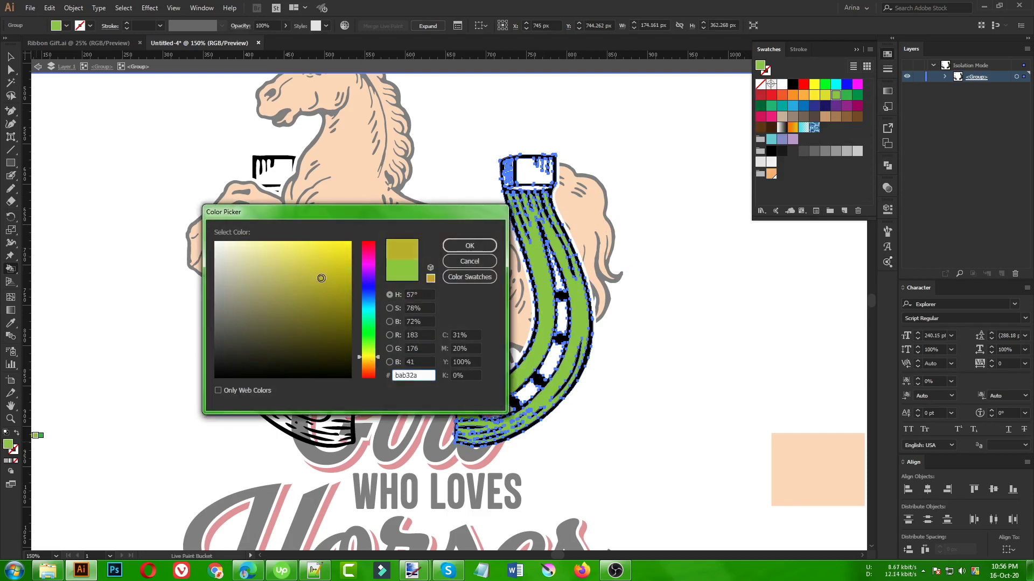
{"action": "left_click", "coordinate": [469, 245]}
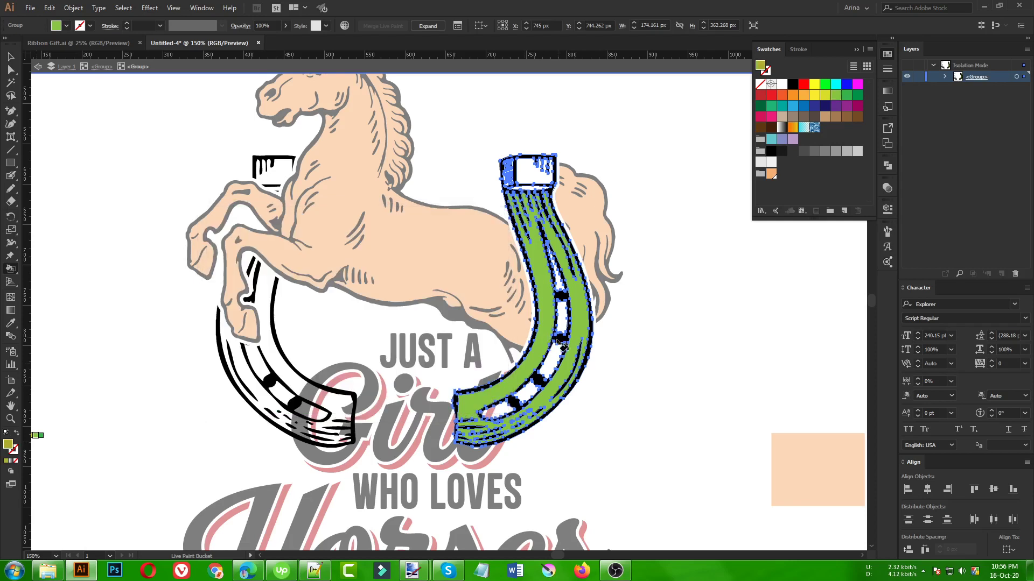
{"action": "left_click", "coordinate": [533, 371]}
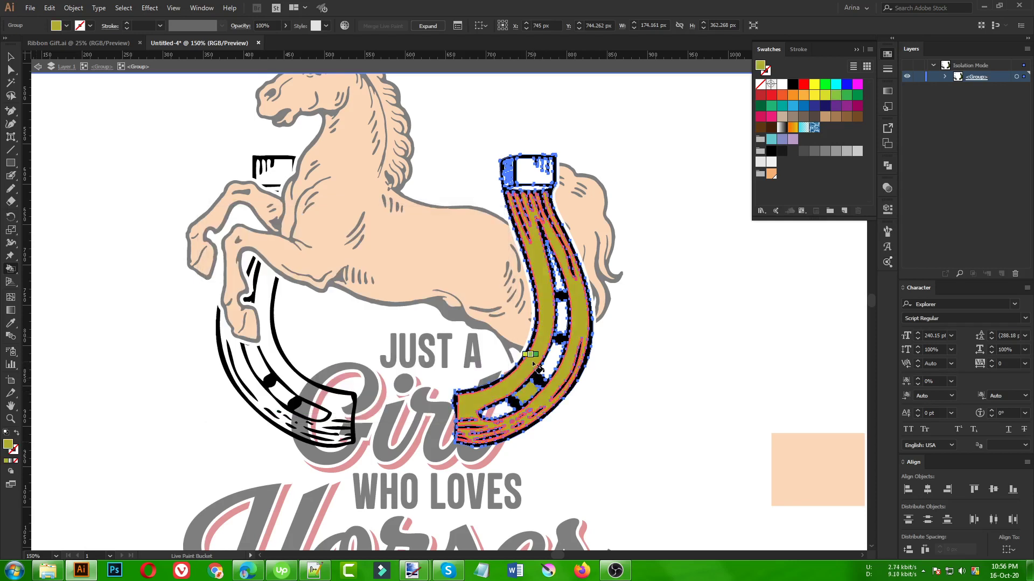
Step: Set the fill to a crimson of R 209, G 17, B 86 (#d11156)
{"action": "key", "text": "v"}
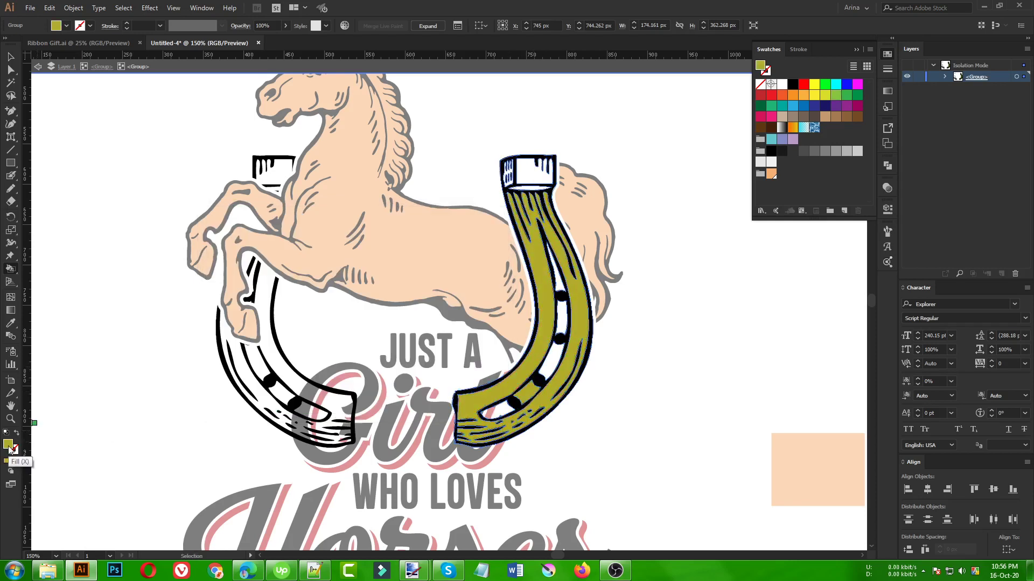
{"action": "double_click", "coordinate": [8, 446]}
{"action": "left_click", "coordinate": [376, 260]}
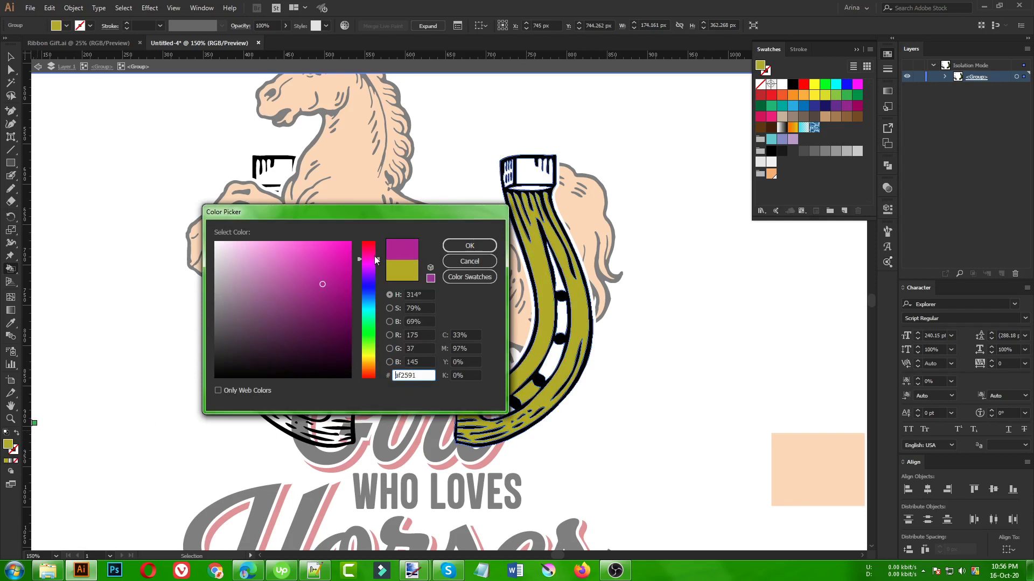
{"action": "left_click_drag", "start_coordinate": [376, 255], "coordinate": [373, 248]}
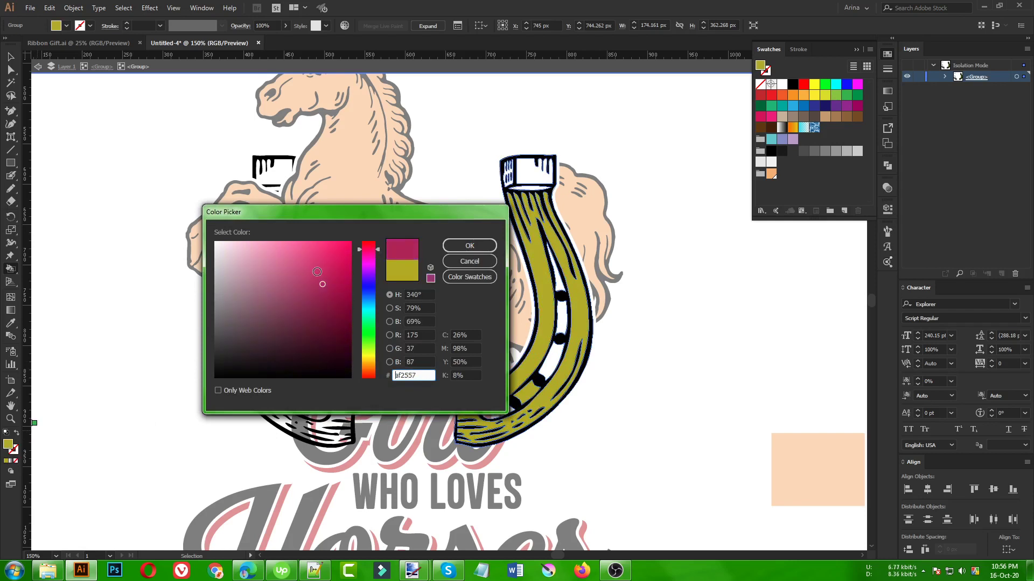
{"action": "left_click_drag", "start_coordinate": [317, 272], "coordinate": [340, 266]}
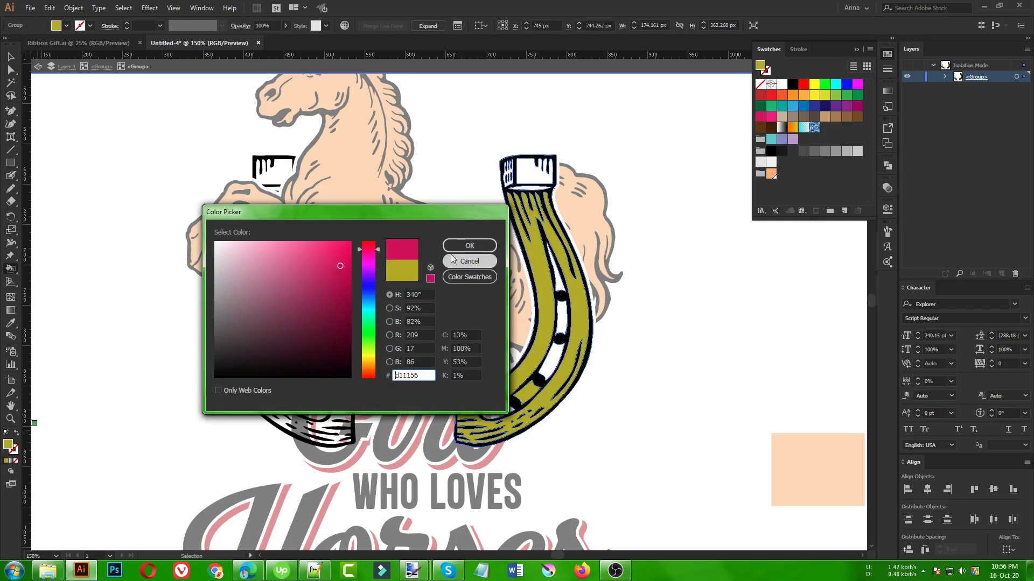
{"action": "left_click", "coordinate": [469, 246]}
Step: Repaint the right horseshoe half's body and all segments of its nail groove with the crimson fill using the Live Paint Bucket
{"action": "scroll", "coordinate": [547, 402], "scroll_direction": "up", "scroll_amount": 2}
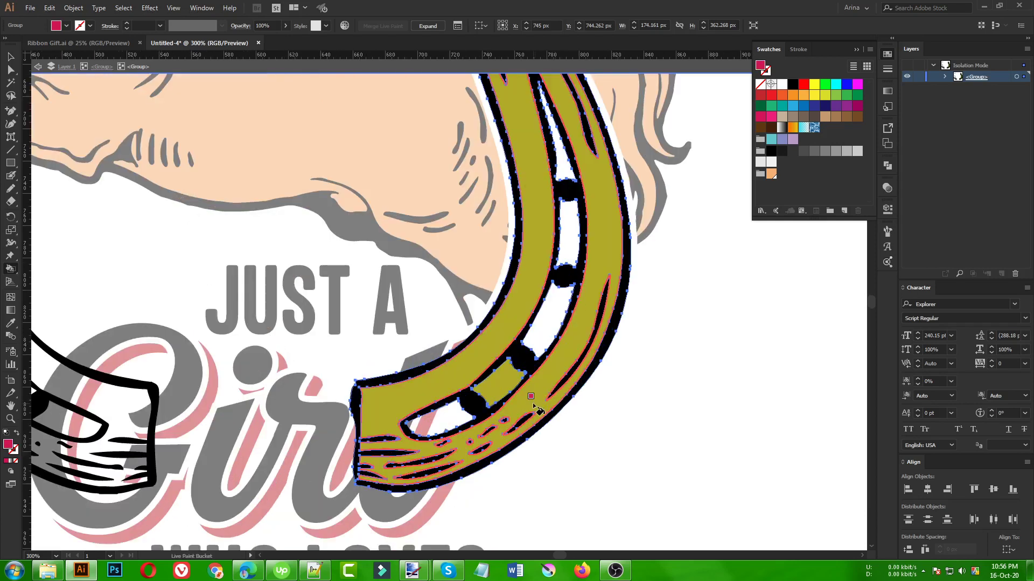
{"action": "left_click", "coordinate": [536, 407]}
{"action": "left_click", "coordinate": [439, 420]}
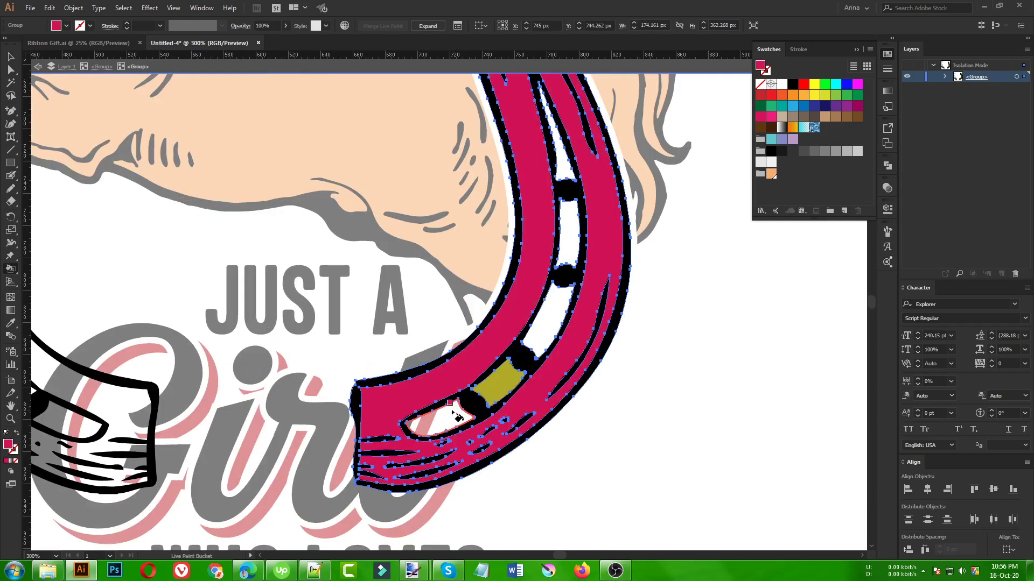
{"action": "left_click", "coordinate": [498, 383]}
{"action": "left_click", "coordinate": [538, 318]}
{"action": "left_click", "coordinate": [563, 233]}
{"action": "scroll", "coordinate": [562, 237], "scroll_direction": "up", "scroll_amount": 2}
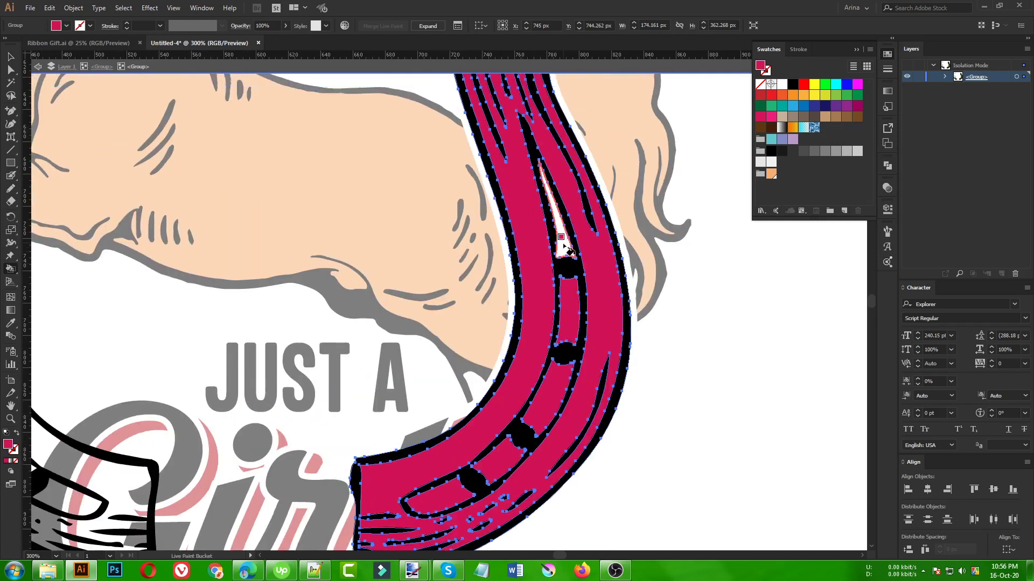
{"action": "left_click", "coordinate": [561, 238]}
Step: Fill the front face, side face and thin lower strip of the right horseshoe half's end cap with crimson, then deselect it
{"action": "scroll", "coordinate": [571, 269], "scroll_direction": "up", "scroll_amount": 2}
{"action": "scroll", "coordinate": [584, 294], "scroll_direction": "up", "scroll_amount": 1}
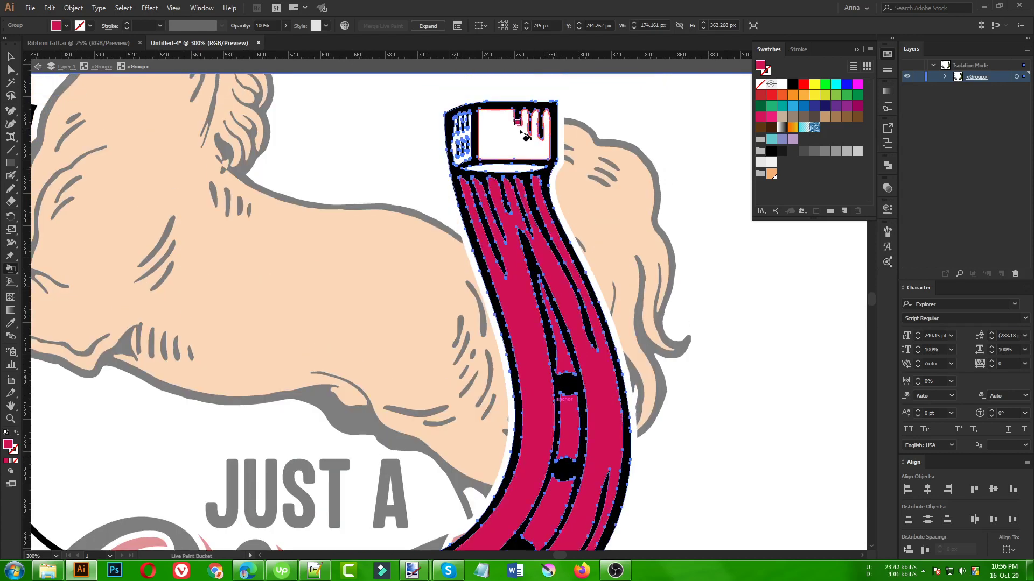
{"action": "left_click", "coordinate": [501, 134]}
{"action": "scroll", "coordinate": [498, 165], "scroll_direction": "up", "scroll_amount": 2}
{"action": "left_click", "coordinate": [510, 198]}
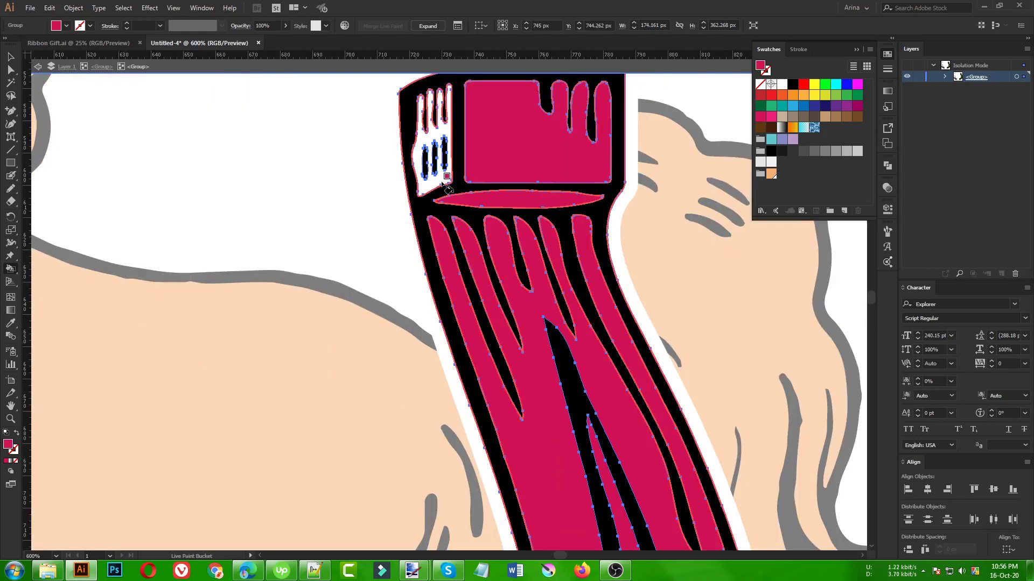
{"action": "left_click", "coordinate": [421, 156]}
{"action": "scroll", "coordinate": [525, 174], "scroll_direction": "down", "scroll_amount": 5}
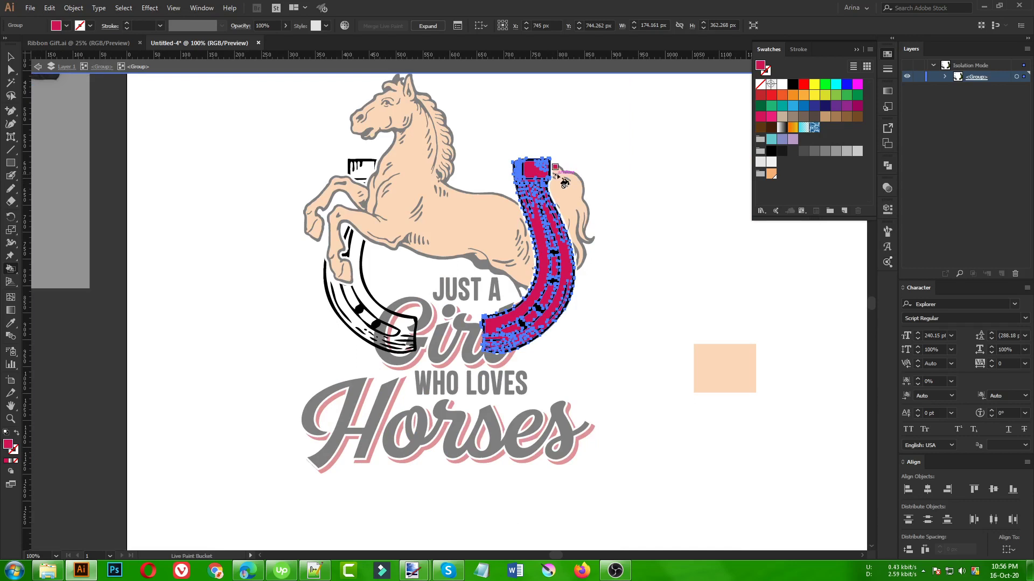
{"action": "key", "text": "v"}
{"action": "left_click", "coordinate": [477, 170]}
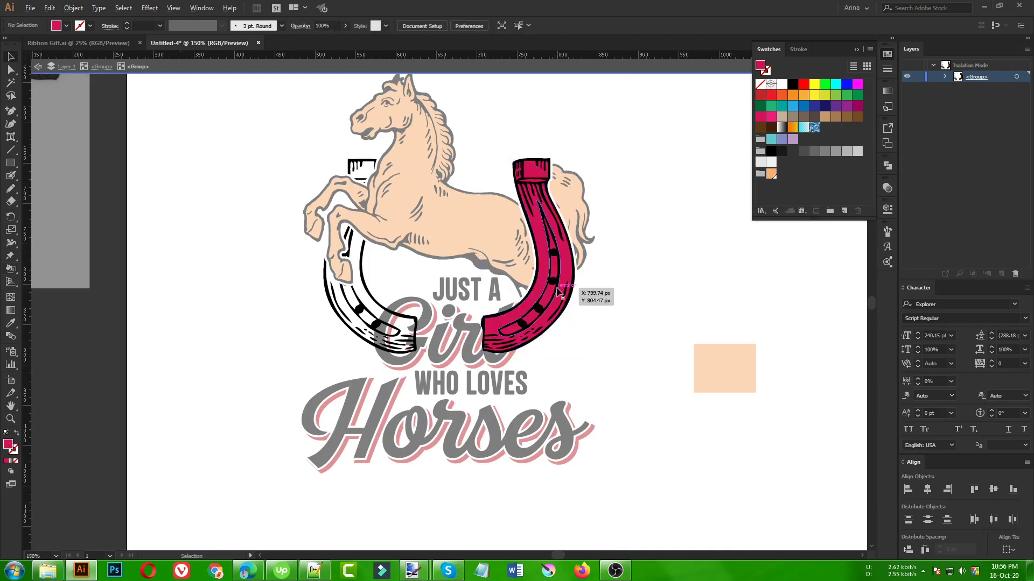
Step: Select the left horseshoe half and sample the crimson from the right half as its fill color
{"action": "scroll", "coordinate": [564, 294], "scroll_direction": "up", "scroll_amount": 1}
{"action": "scroll", "coordinate": [435, 355], "scroll_direction": "up", "scroll_amount": 3}
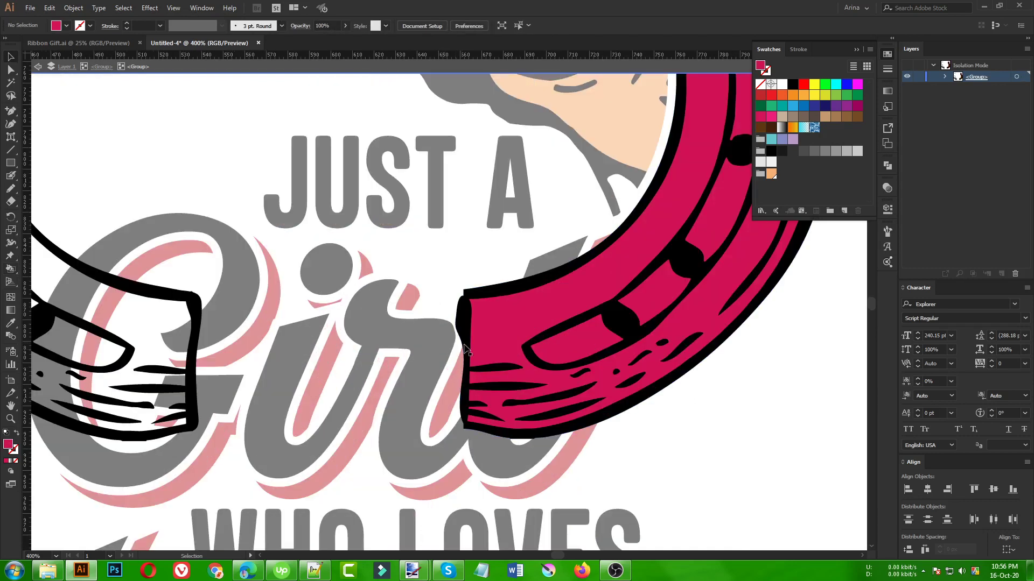
{"action": "scroll", "coordinate": [556, 364], "scroll_direction": "down", "scroll_amount": 3}
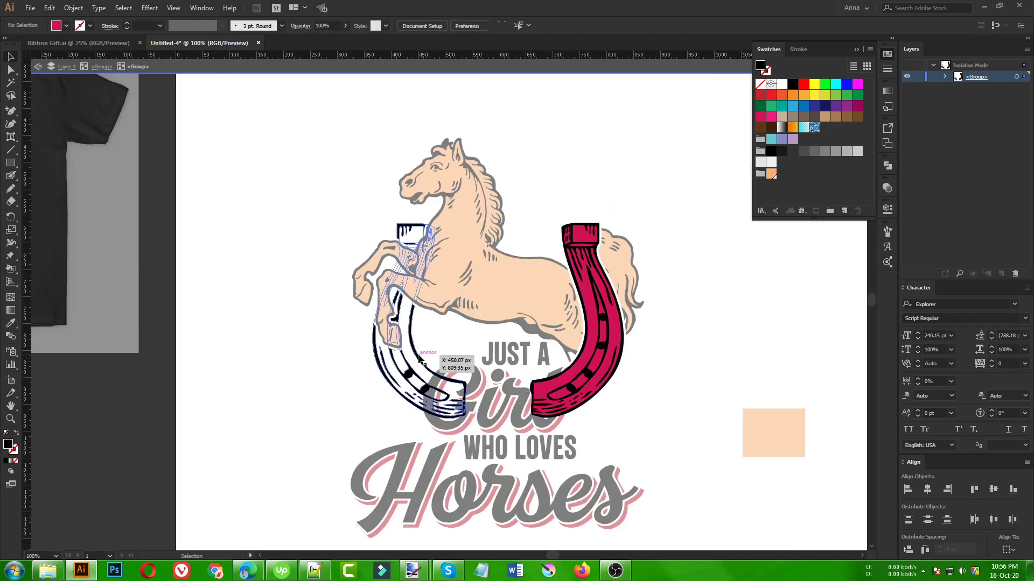
{"action": "left_click", "coordinate": [421, 359]}
{"action": "key", "text": "k"}
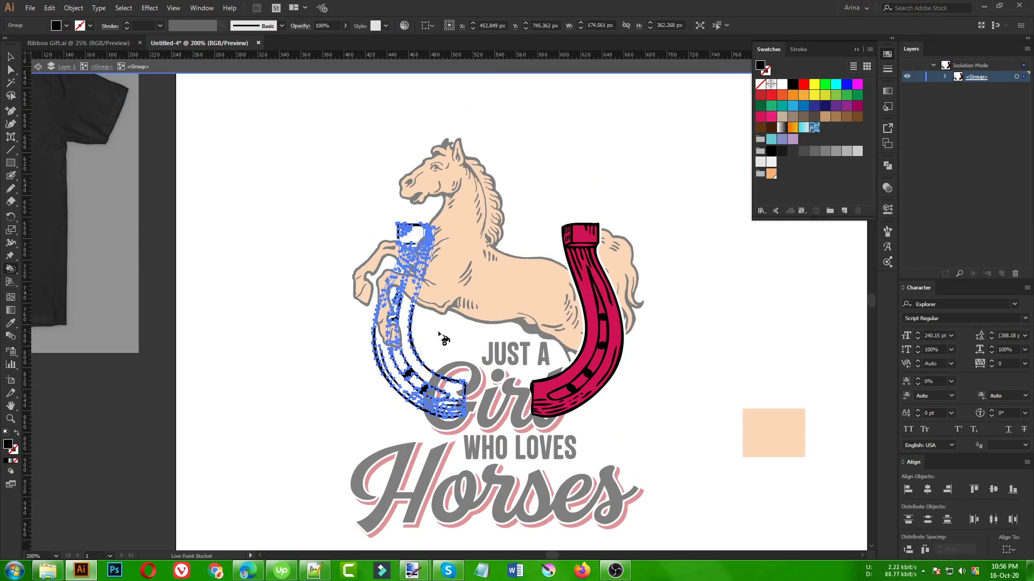
{"action": "scroll", "coordinate": [442, 328], "scroll_direction": "up", "scroll_amount": 2}
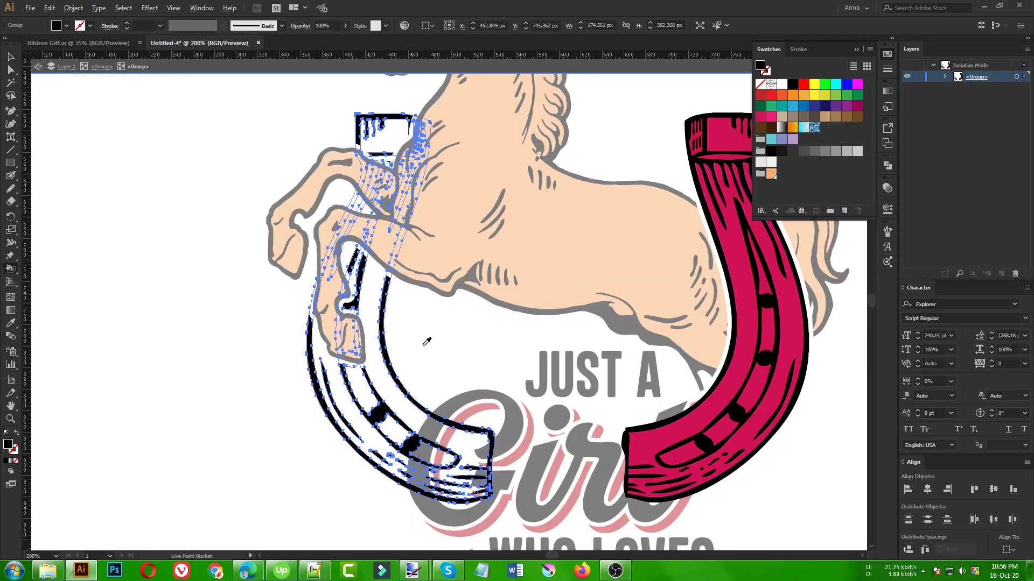
{"action": "left_click", "coordinate": [645, 438]}
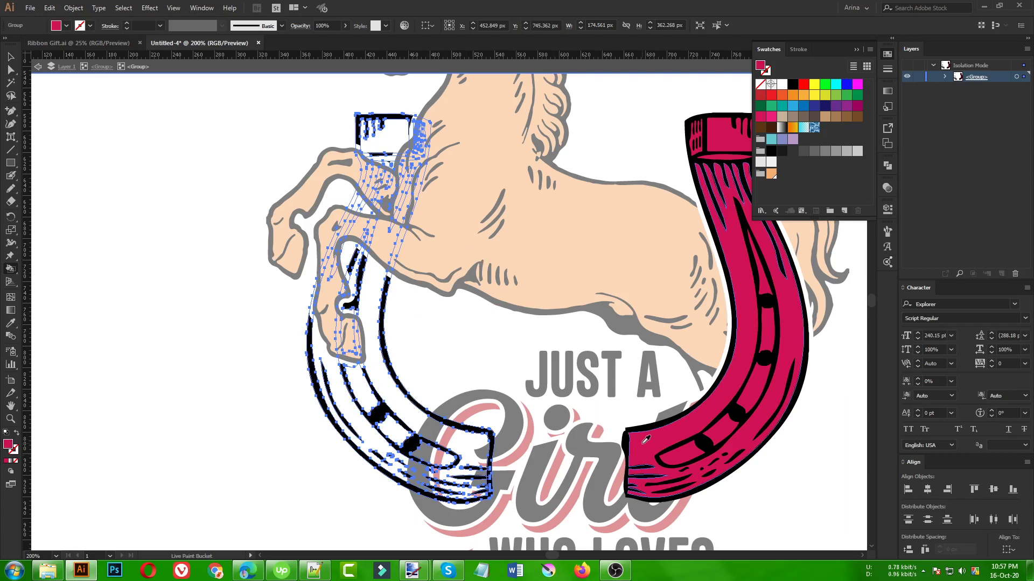
Step: Fill the left horseshoe half's body and nail groove segments with the sampled crimson using the Live Paint Bucket
{"action": "key", "text": "v"}
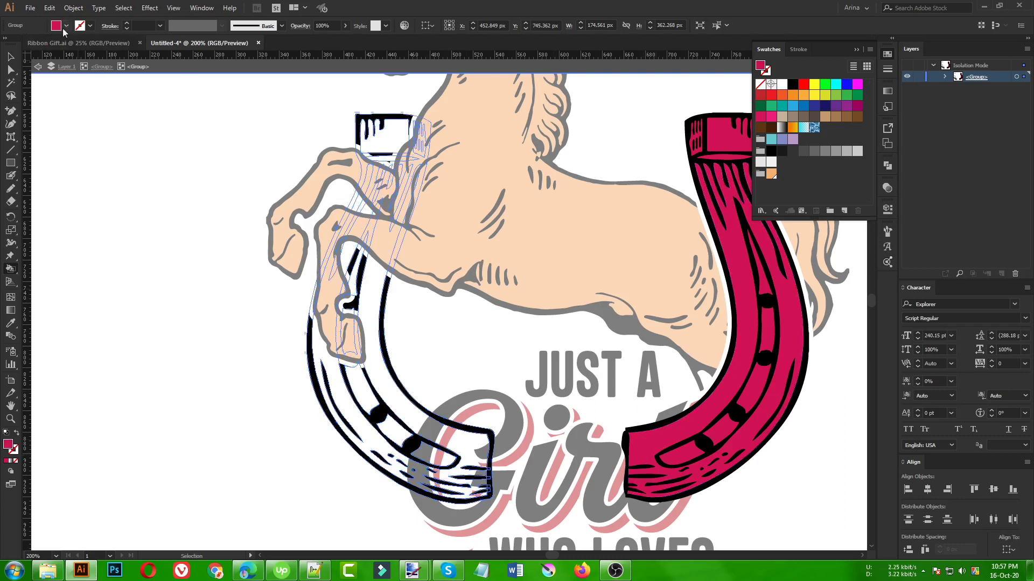
{"action": "key", "text": "k"}
{"action": "left_click", "coordinate": [421, 433]}
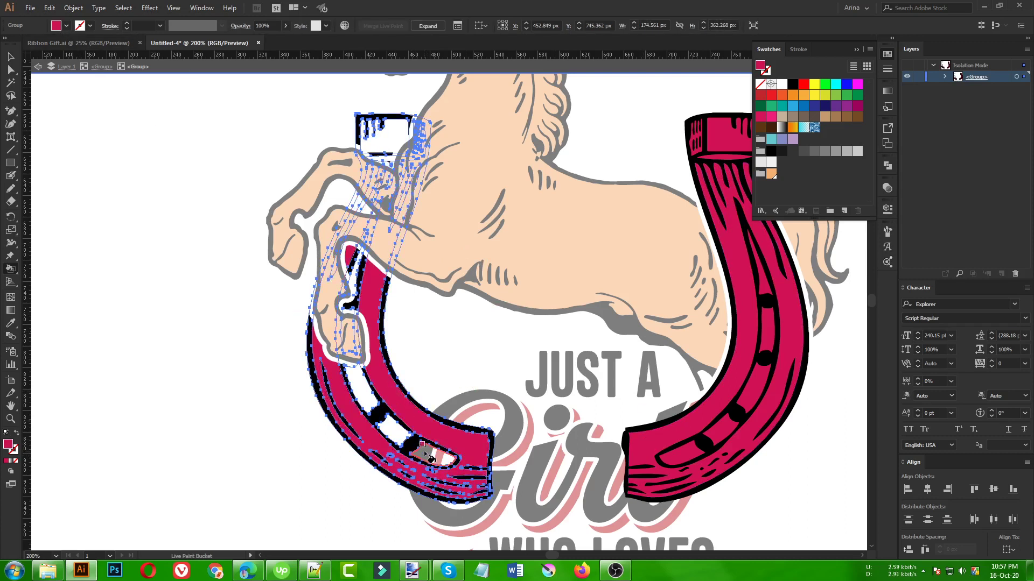
{"action": "mouse_move", "coordinate": [425, 455]}
{"action": "left_mouse_down"}
{"action": "mouse_move", "coordinate": [391, 433]}
{"action": "mouse_move", "coordinate": [366, 399]}
{"action": "mouse_move", "coordinate": [366, 291]}
{"action": "left_mouse_up"}
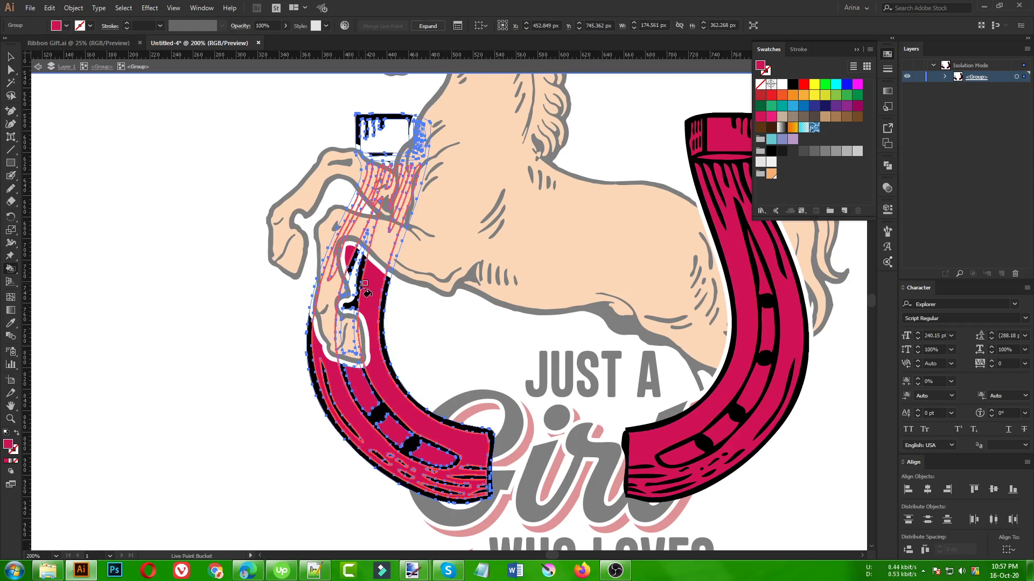
Step: Fill the left horseshoe half's end cap with crimson and exit isolation mode
{"action": "scroll", "coordinate": [366, 292], "scroll_direction": "up", "scroll_amount": 2}
{"action": "scroll", "coordinate": [368, 341], "scroll_direction": "up", "scroll_amount": 2}
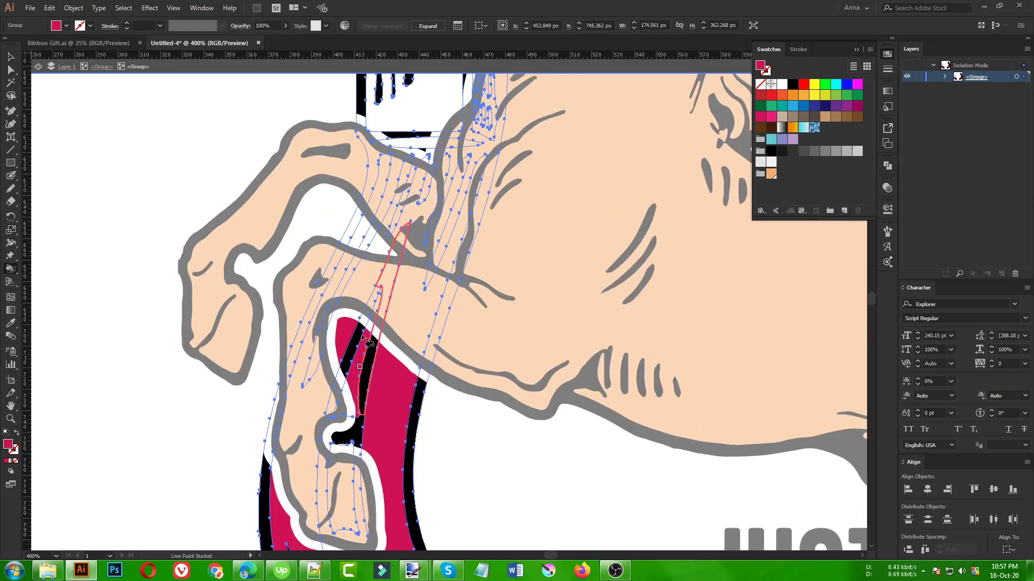
{"action": "scroll", "coordinate": [368, 342], "scroll_direction": "up", "scroll_amount": 4}
{"action": "left_click", "coordinate": [436, 225]}
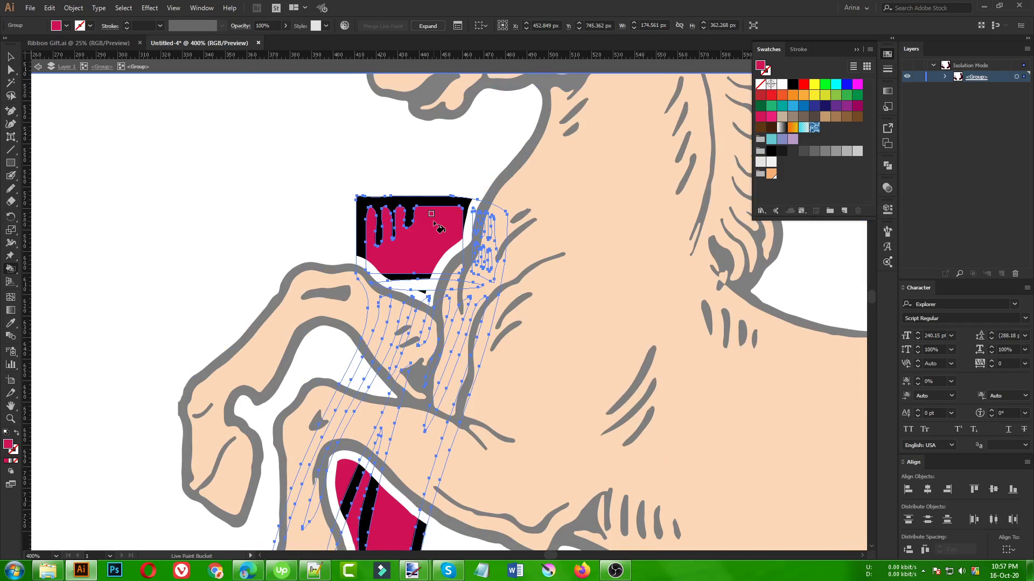
{"action": "scroll", "coordinate": [484, 222], "scroll_direction": "up", "scroll_amount": 3}
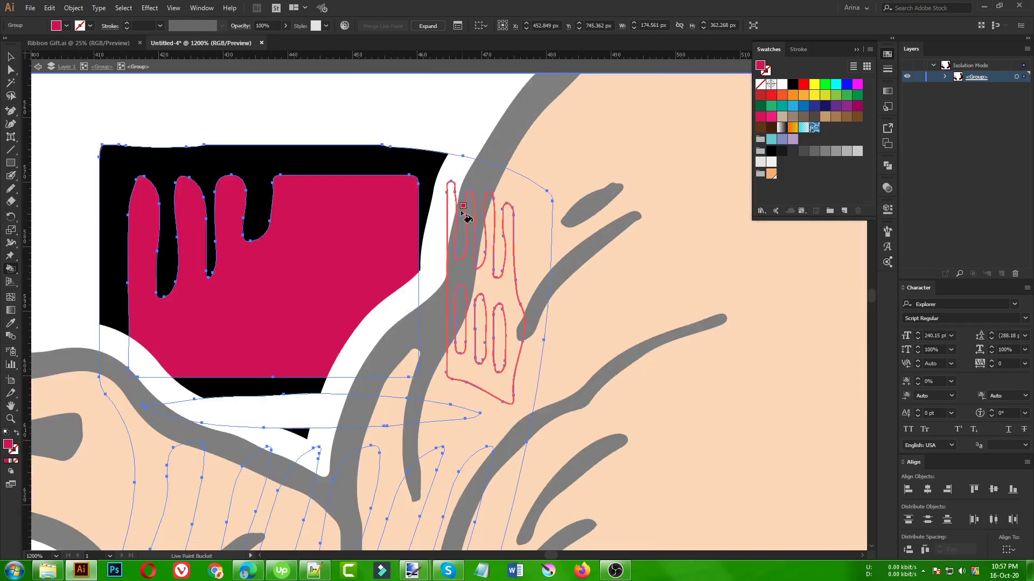
{"action": "scroll", "coordinate": [287, 191], "scroll_direction": "down", "scroll_amount": 1}
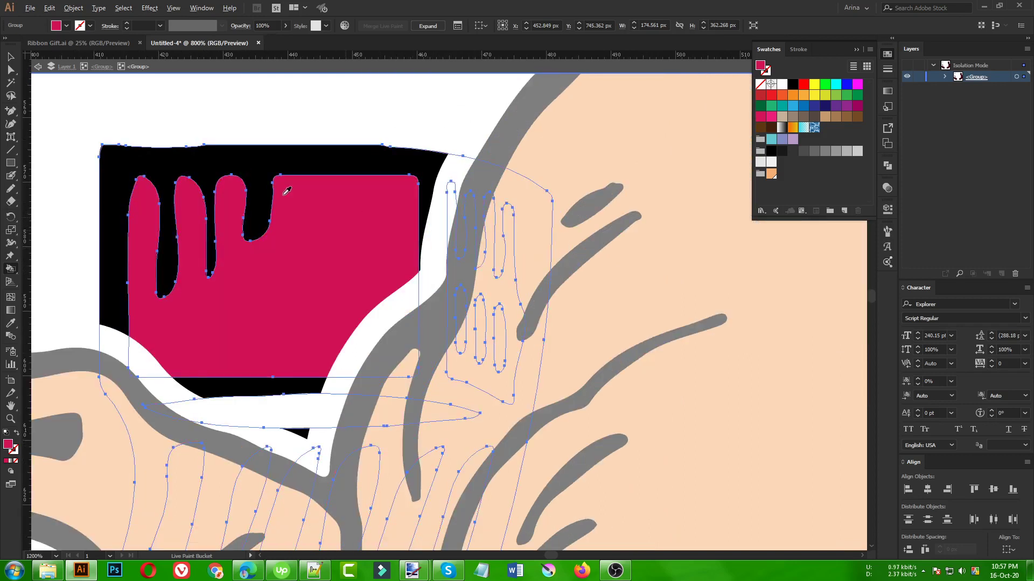
{"action": "scroll", "coordinate": [286, 191], "scroll_direction": "down", "scroll_amount": 5}
{"action": "key", "text": "v"}
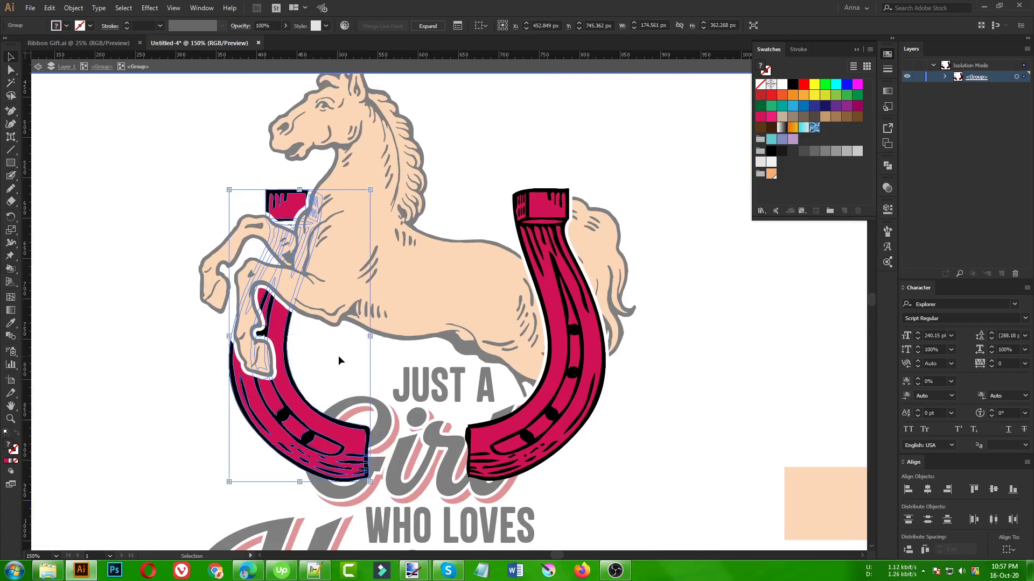
{"action": "left_click", "coordinate": [581, 424], "text": "shift"}
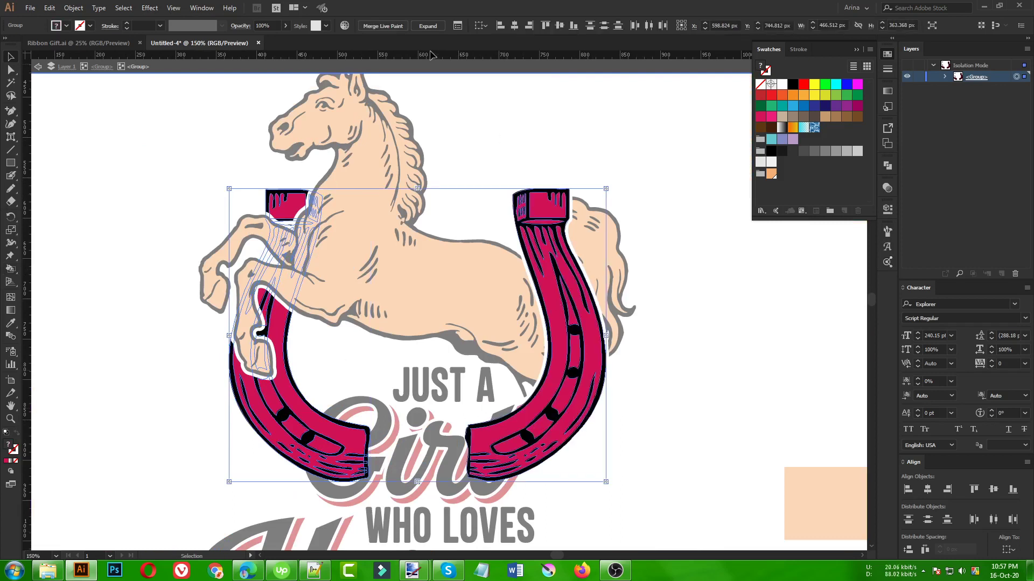
{"action": "double_click", "coordinate": [682, 268]}
Step: Recolor the black "JUST A", "Girl", "WHO LOVES" and "Horses" lettering with the crimson sampled from the horseshoe, then deselect it
{"action": "scroll", "coordinate": [285, 234], "scroll_direction": "down", "scroll_amount": 1}
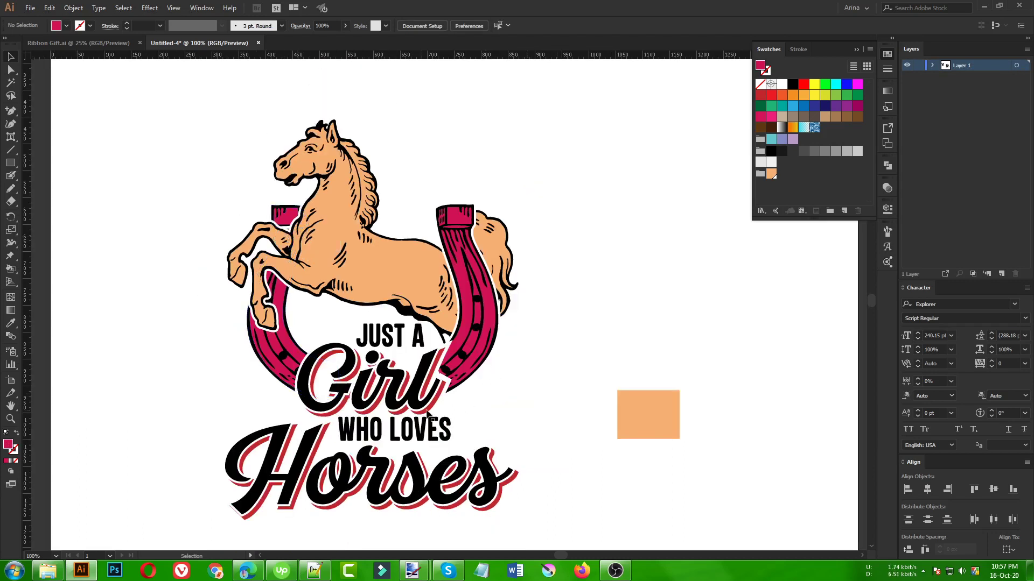
{"action": "scroll", "coordinate": [367, 403], "scroll_direction": "up", "scroll_amount": 2}
{"action": "scroll", "coordinate": [421, 353], "scroll_direction": "up", "scroll_amount": 1}
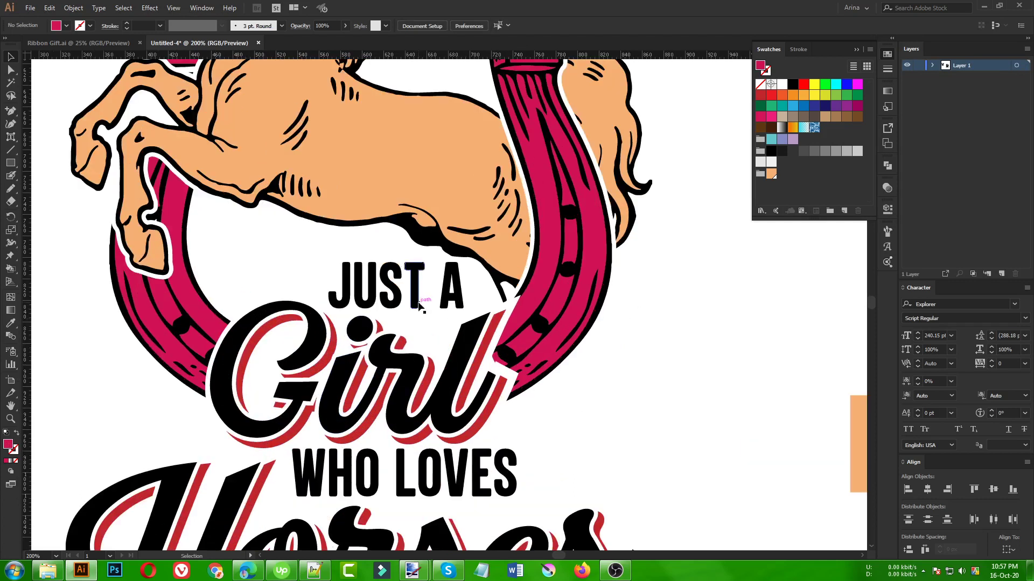
{"action": "left_click", "coordinate": [419, 306]}
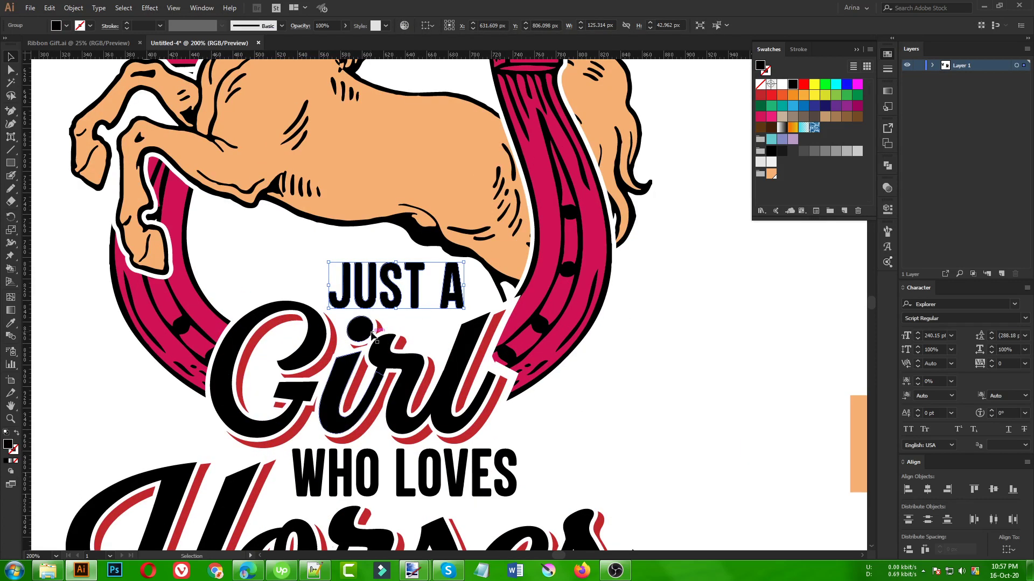
{"action": "left_click", "coordinate": [351, 328], "text": "shift"}
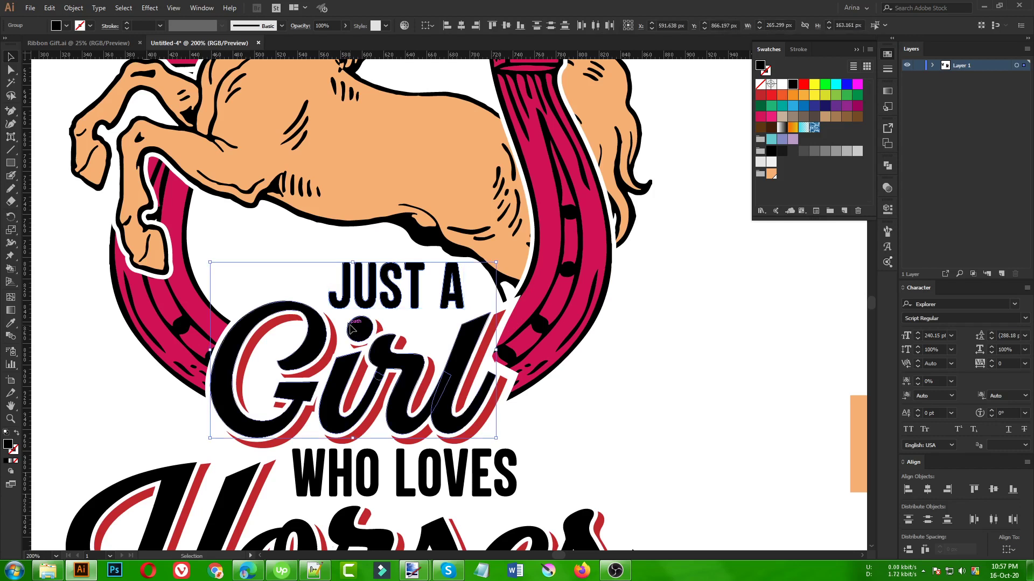
{"action": "scroll", "coordinate": [351, 328], "scroll_direction": "down", "scroll_amount": 3}
{"action": "left_click", "coordinate": [358, 409], "text": "shift"}
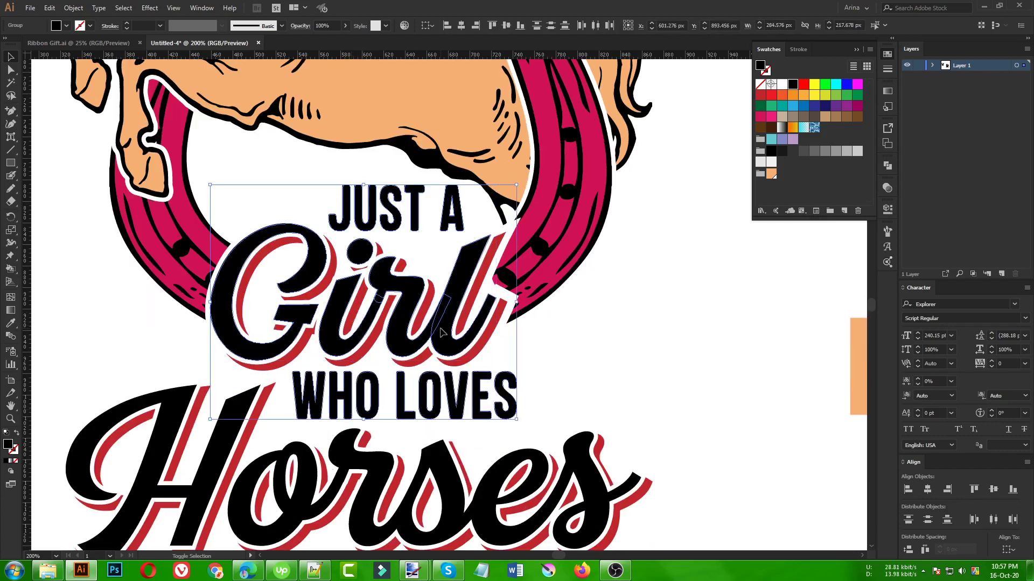
{"action": "left_click", "coordinate": [349, 442], "text": "shift"}
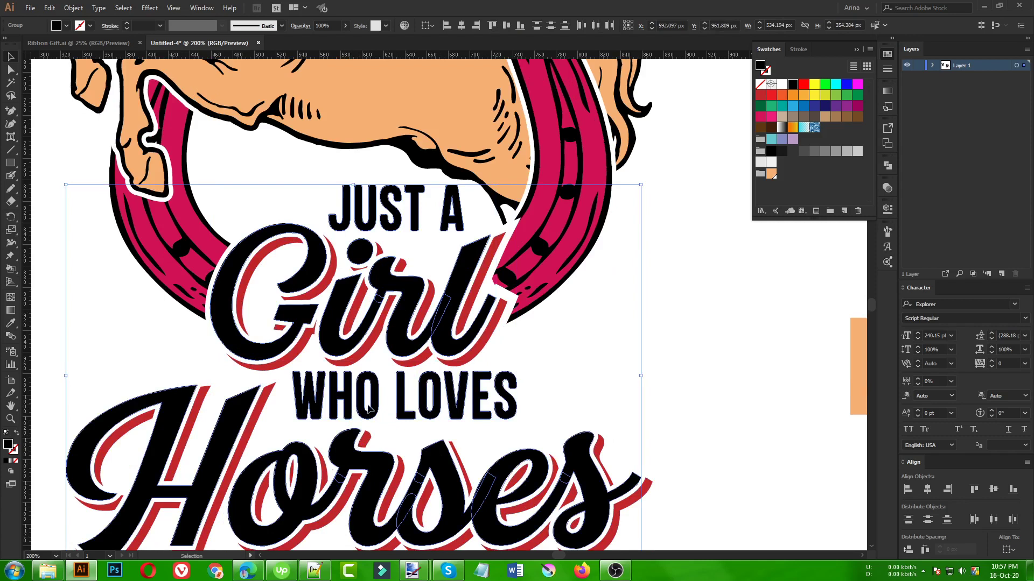
{"action": "scroll", "coordinate": [368, 409], "scroll_direction": "down", "scroll_amount": 1}
{"action": "key", "text": "i"}
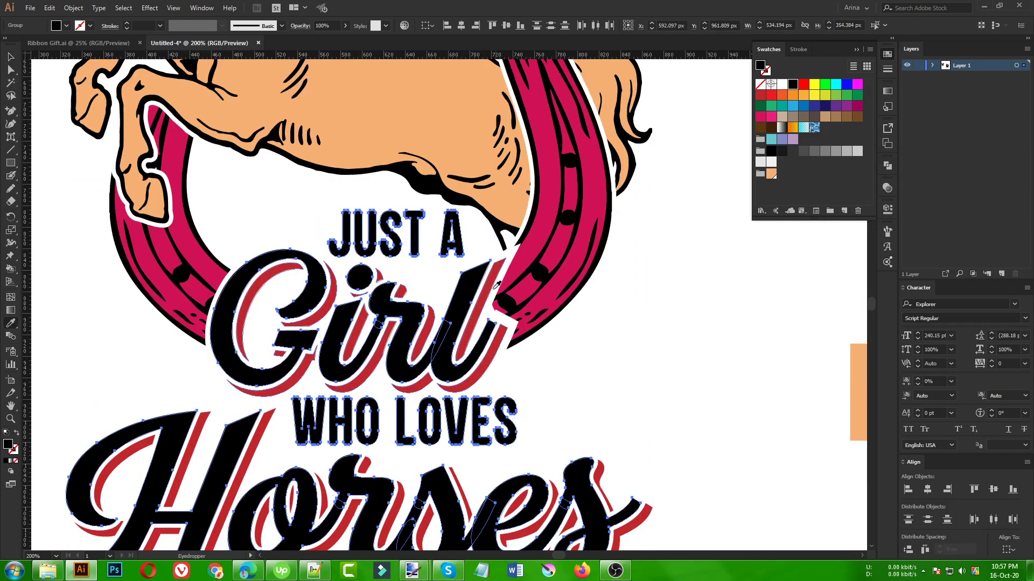
{"action": "scroll", "coordinate": [541, 237], "scroll_direction": "up", "scroll_amount": 3}
{"action": "left_click", "coordinate": [541, 237]}
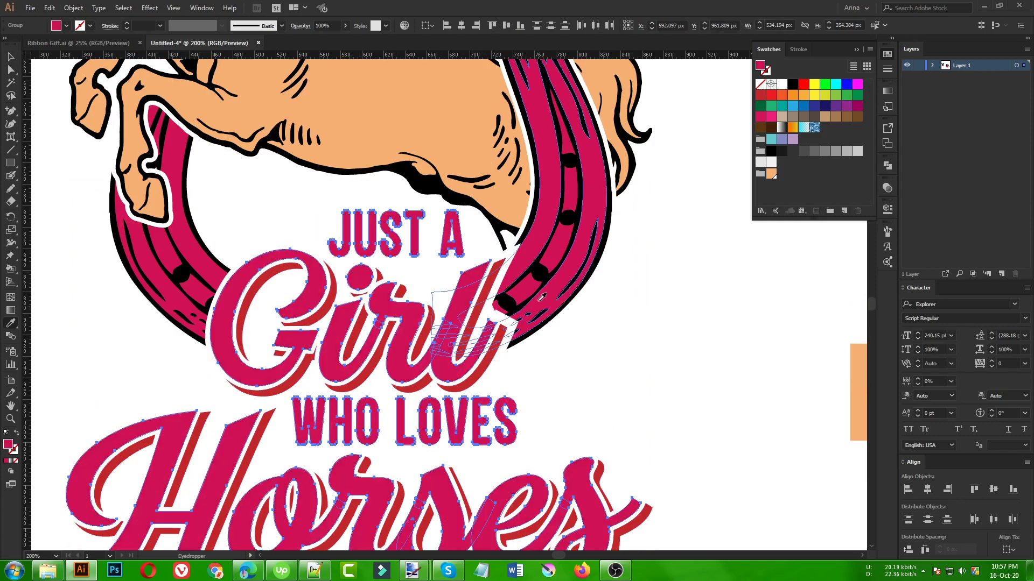
{"action": "key", "text": "v"}
{"action": "left_click", "coordinate": [663, 416]}
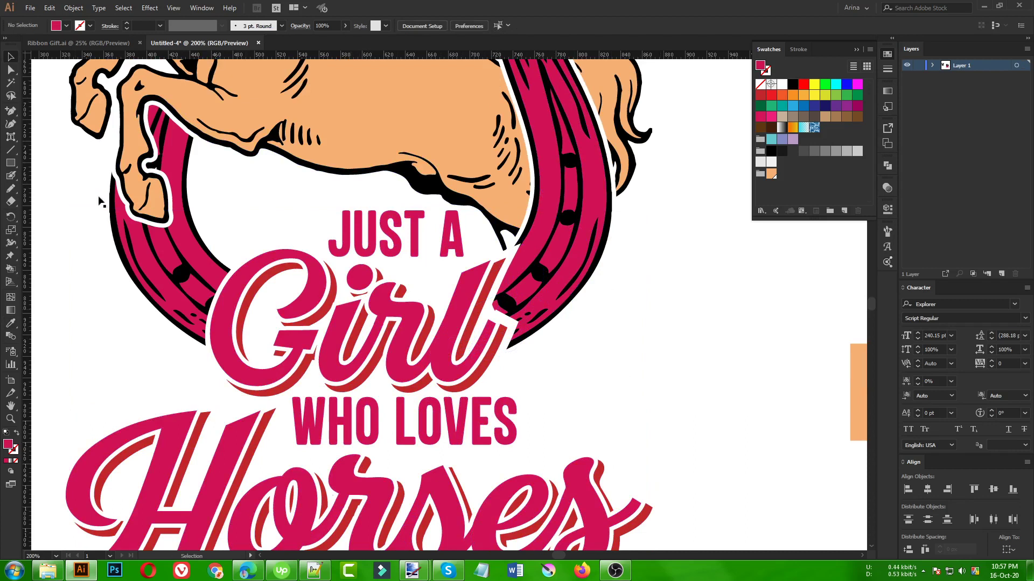
{"action": "left_click", "coordinate": [10, 83]}
{"action": "scroll", "coordinate": [430, 415], "scroll_direction": "up", "scroll_amount": 1}
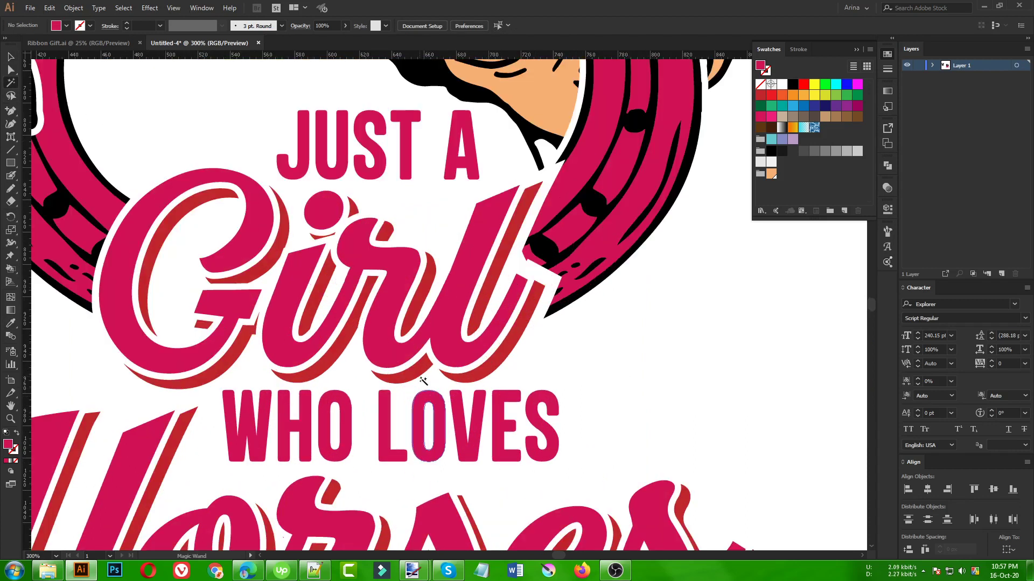
{"action": "left_click", "coordinate": [420, 374]}
{"action": "scroll", "coordinate": [420, 374], "scroll_direction": "down", "scroll_amount": 2}
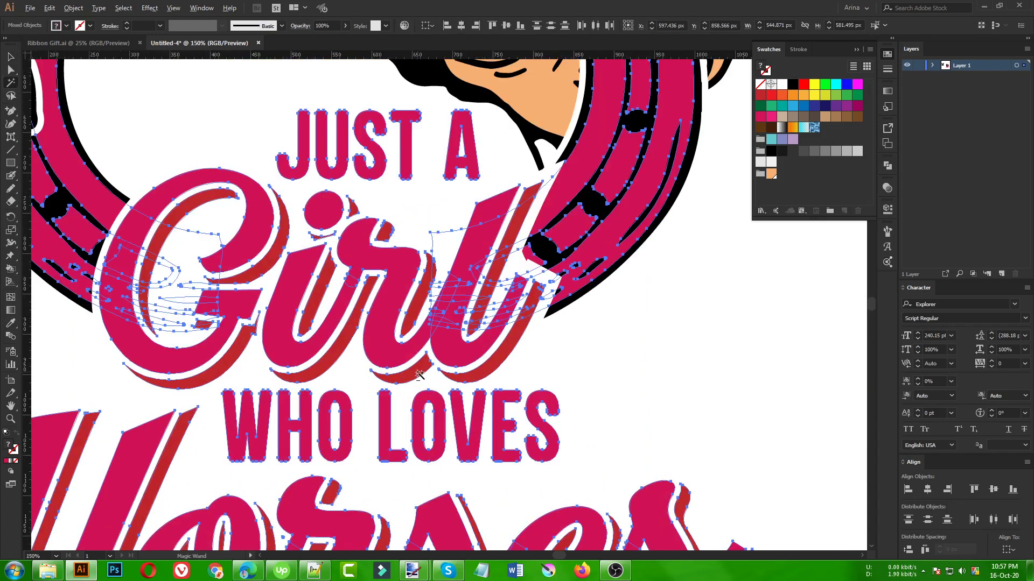
{"action": "key", "text": "v"}
{"action": "left_click", "coordinate": [567, 400]}
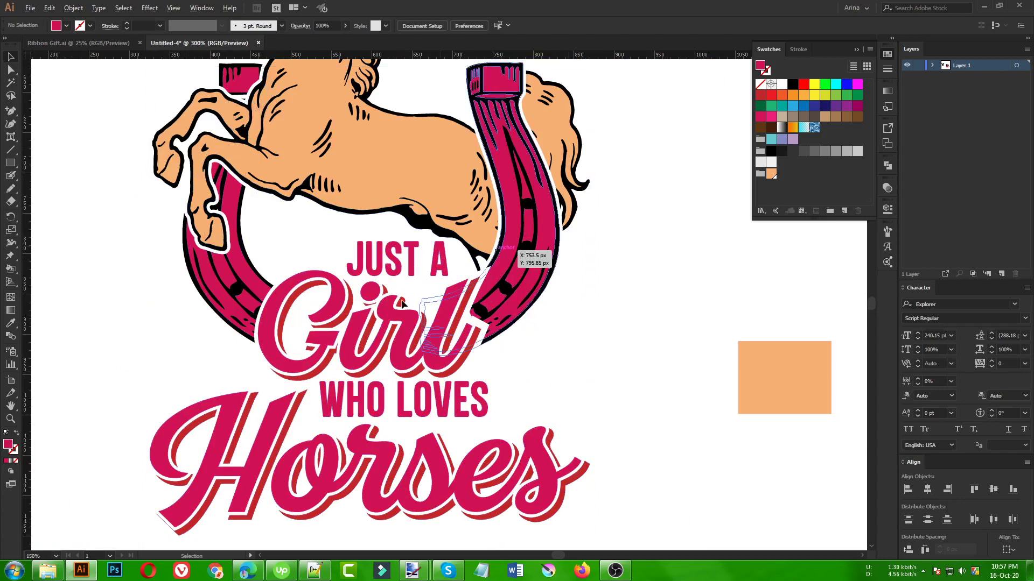
Step: Recolor the red shadow behind "Girl" with the tan sampled from the horse's body, then deselect it
{"action": "scroll", "coordinate": [402, 304], "scroll_direction": "up", "scroll_amount": 3}
{"action": "left_click", "coordinate": [359, 291]}
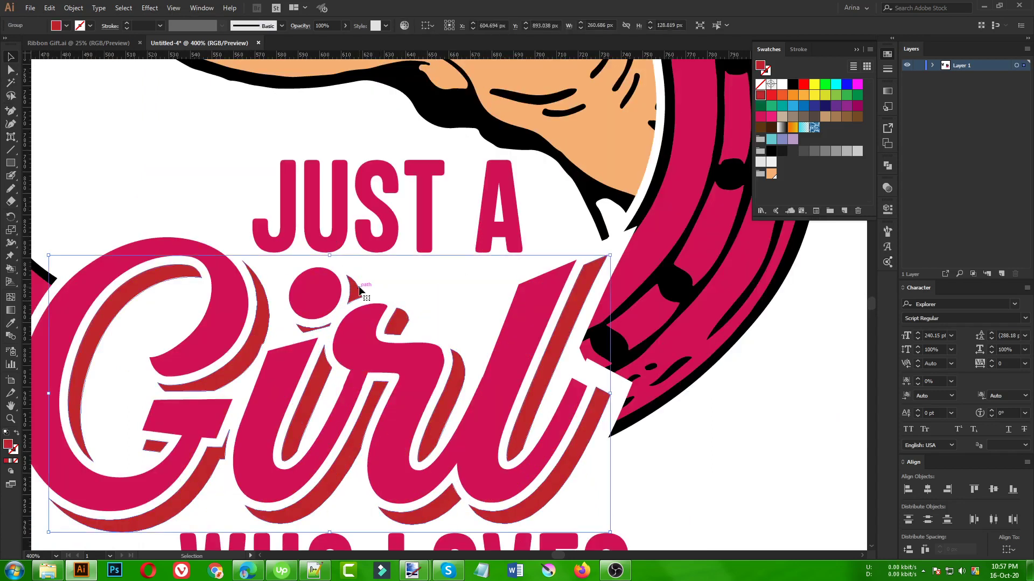
{"action": "scroll", "coordinate": [360, 291], "scroll_direction": "down", "scroll_amount": 1}
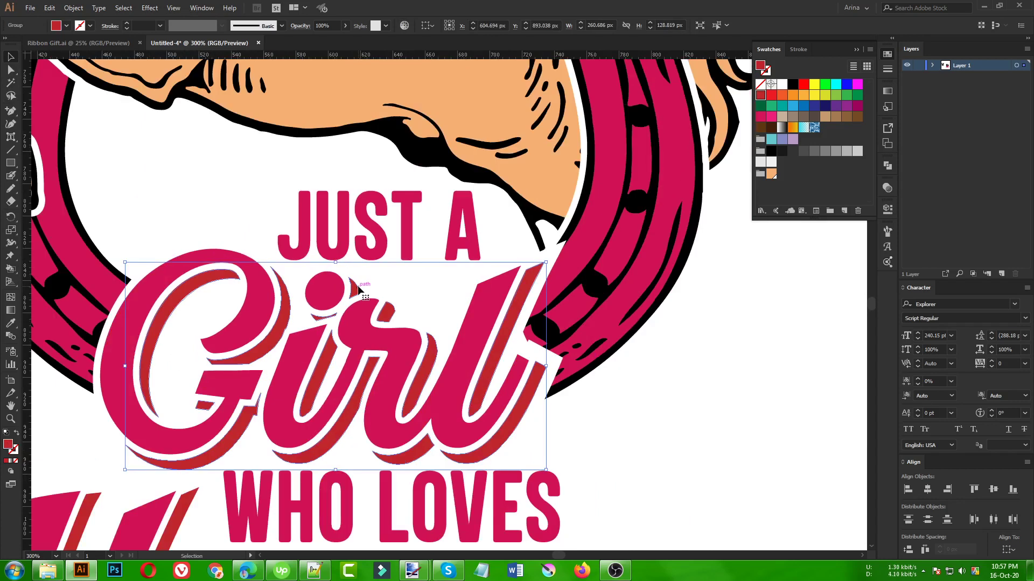
{"action": "key", "text": "i"}
{"action": "left_click", "coordinate": [445, 118]}
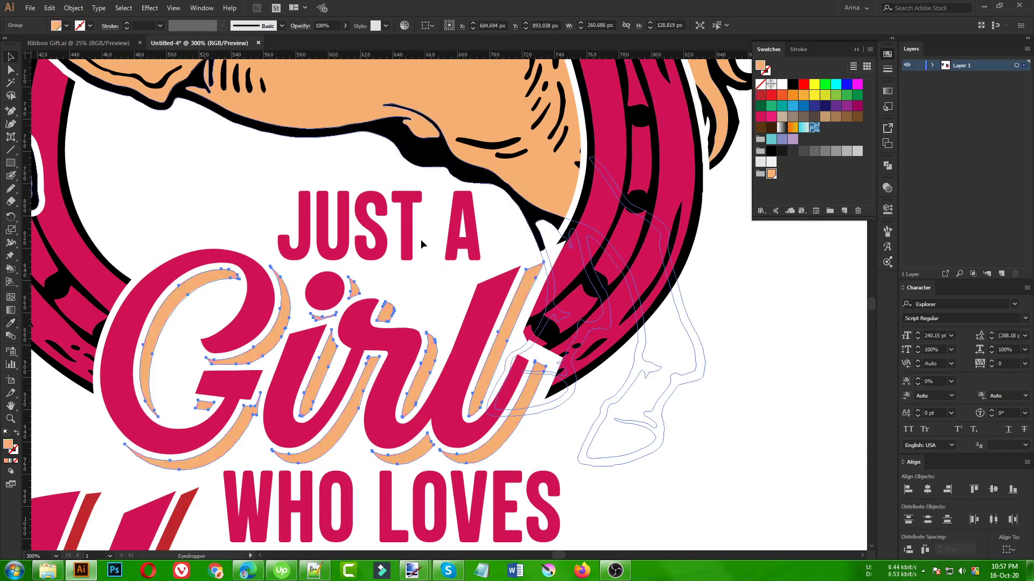
{"action": "key", "text": "v"}
{"action": "left_click", "coordinate": [428, 277]}
Step: Recolor the red shadow behind "Horses" with the tan sampled from the horse's body, then deselect it
{"action": "scroll", "coordinate": [429, 277], "scroll_direction": "down", "scroll_amount": 4}
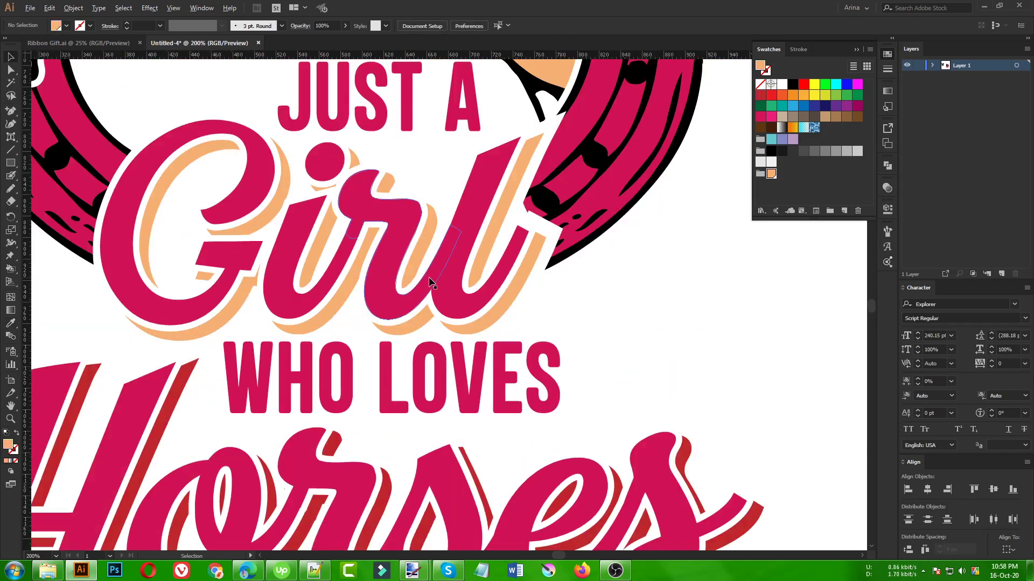
{"action": "scroll", "coordinate": [428, 276], "scroll_direction": "down", "scroll_amount": 1}
{"action": "left_click", "coordinate": [251, 387]}
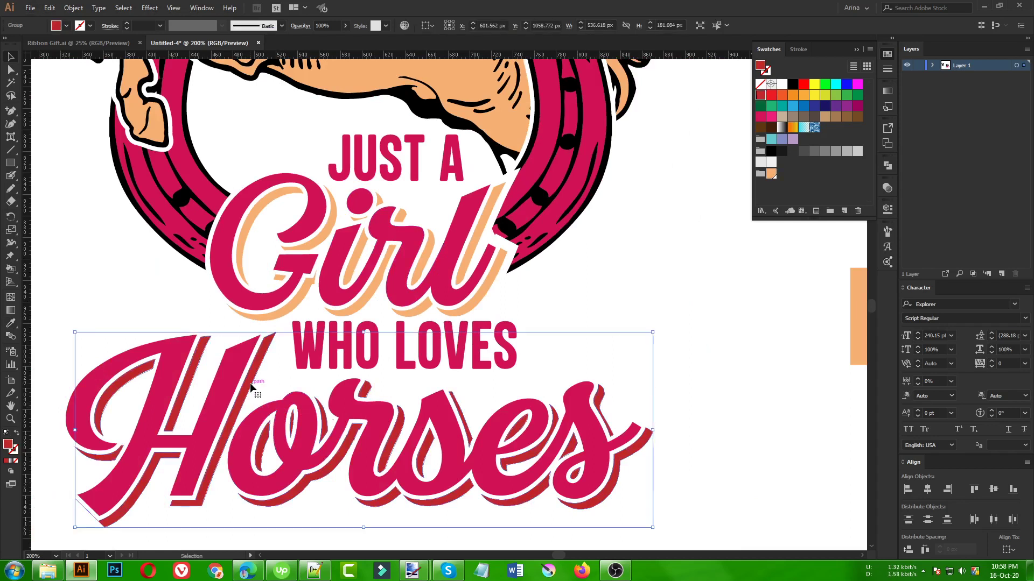
{"action": "scroll", "coordinate": [410, 125], "scroll_direction": "up", "scroll_amount": 3}
{"action": "key", "text": "i"}
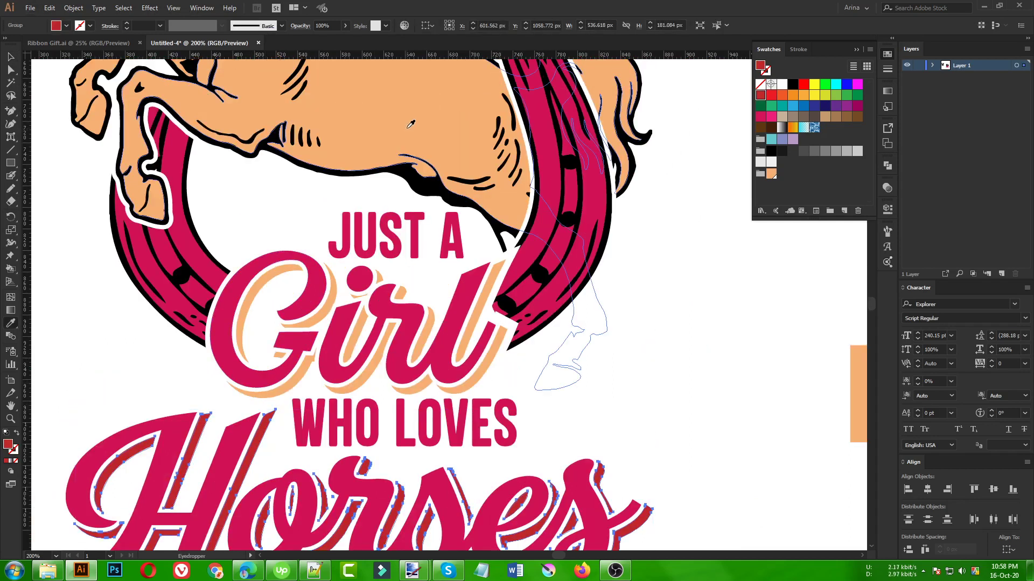
{"action": "left_click", "coordinate": [411, 126]}
{"action": "scroll", "coordinate": [407, 127], "scroll_direction": "down", "scroll_amount": 1}
{"action": "key", "text": "v"}
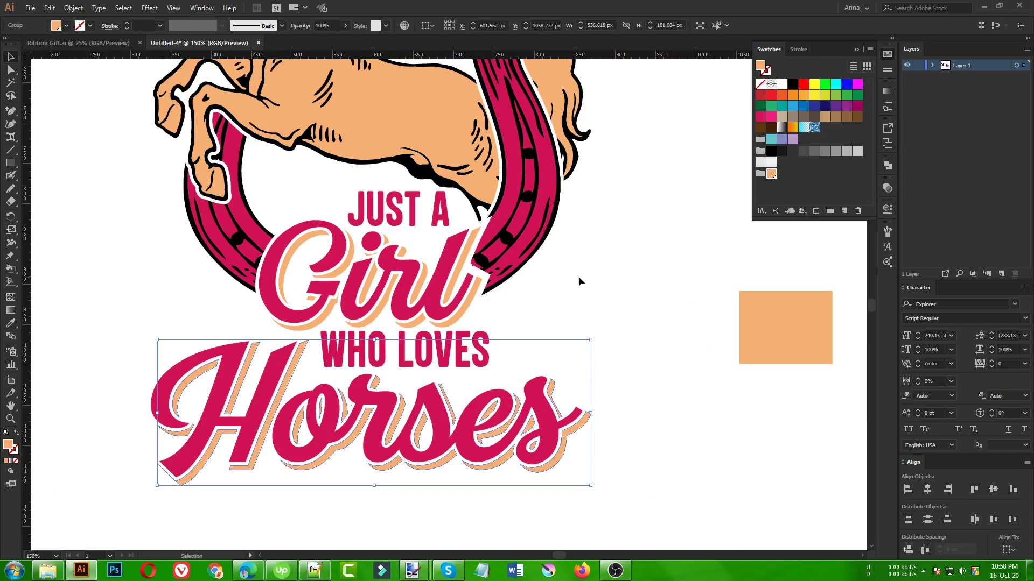
{"action": "left_click", "coordinate": [579, 281]}
Step: Enlarge the tan rectangle to about 804 by 868 px around the whole design and place it behind the artwork
{"action": "scroll", "coordinate": [506, 287], "scroll_direction": "down", "scroll_amount": 1}
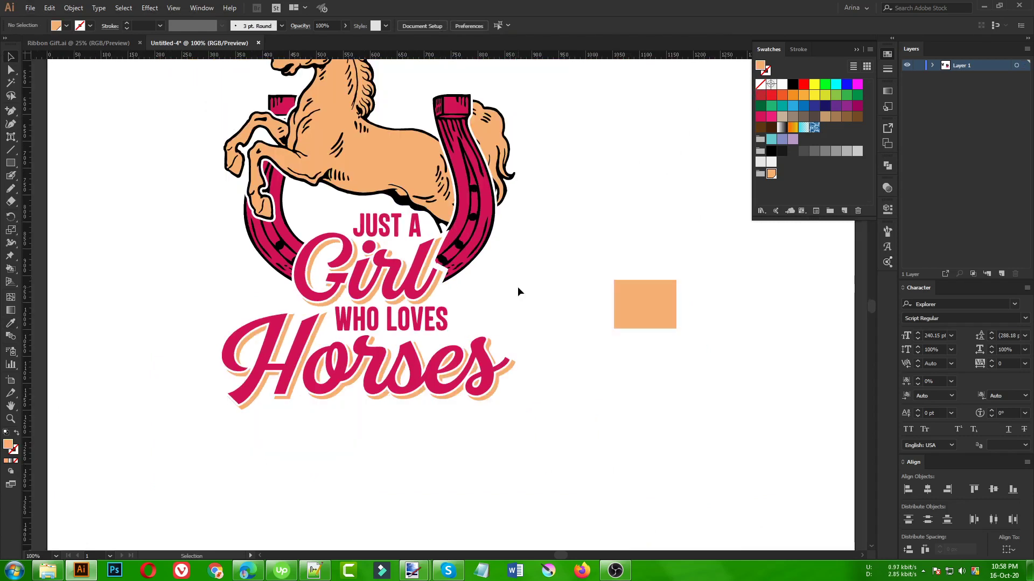
{"action": "scroll", "coordinate": [518, 286], "scroll_direction": "up", "scroll_amount": 2}
{"action": "scroll", "coordinate": [518, 286], "scroll_direction": "up", "scroll_amount": 1}
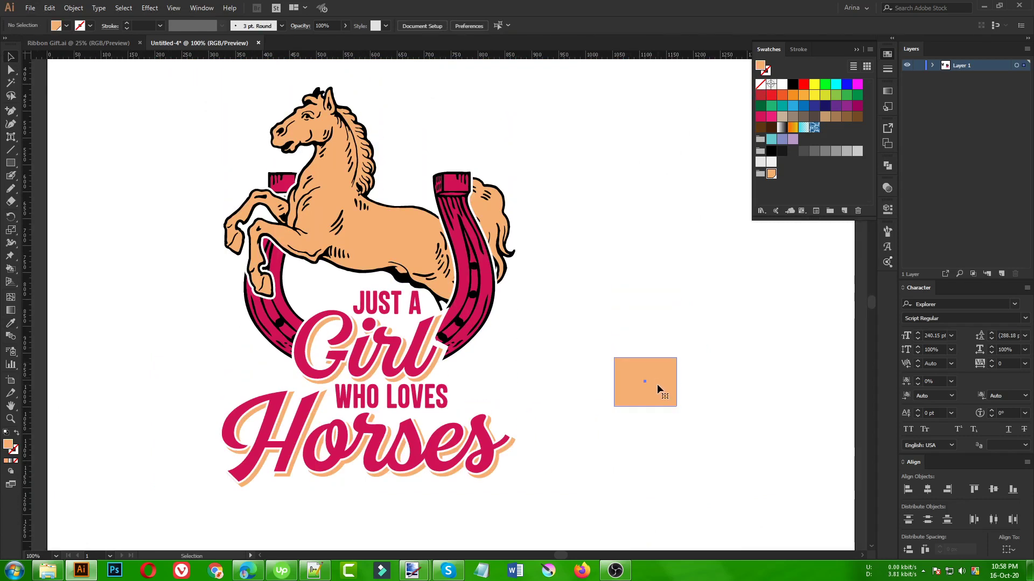
{"action": "left_click_drag", "start_coordinate": [657, 383], "coordinate": [589, 535]}
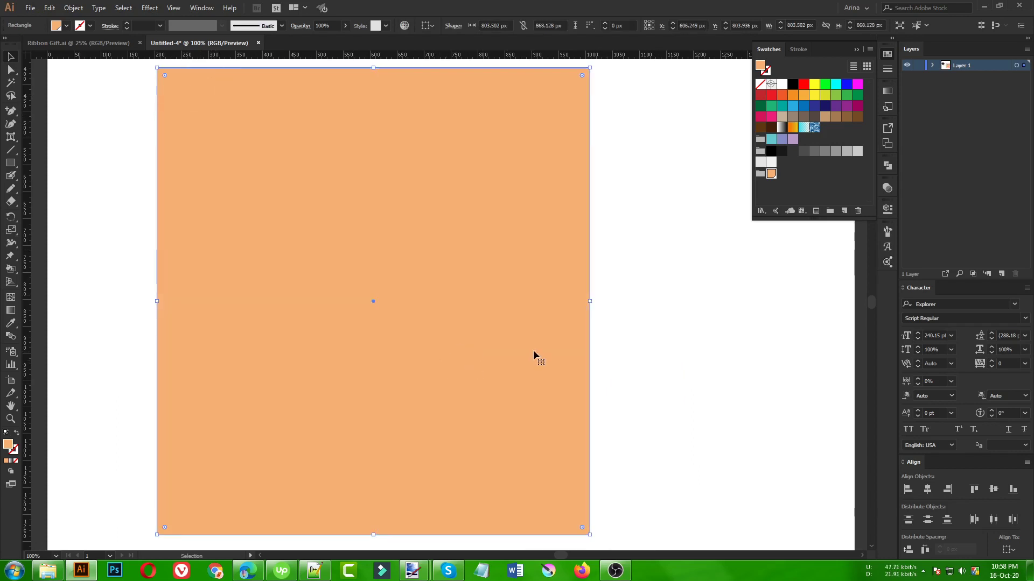
{"action": "key", "text": "ctrl+x"}
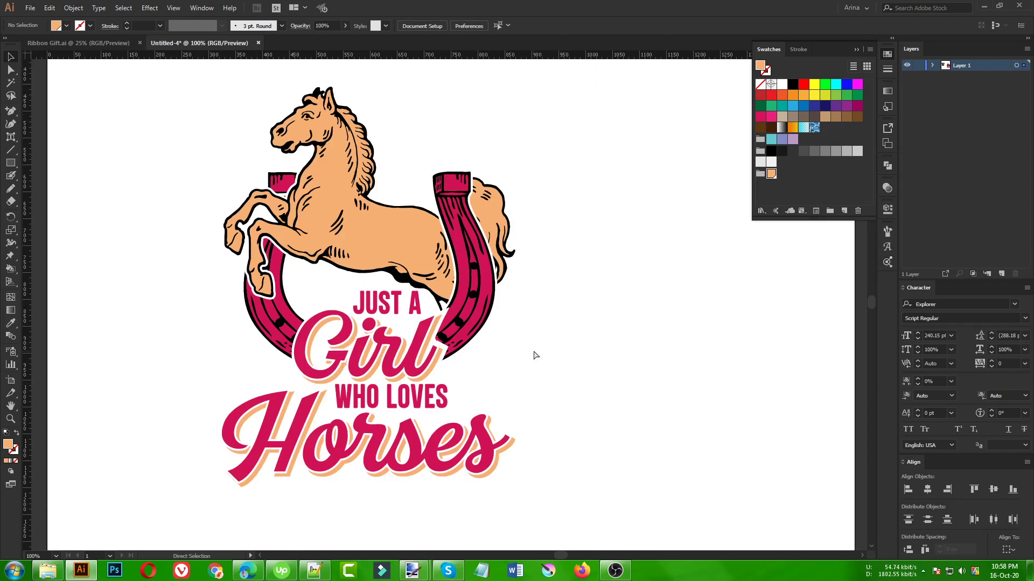
{"action": "key", "text": "ctrl+b"}
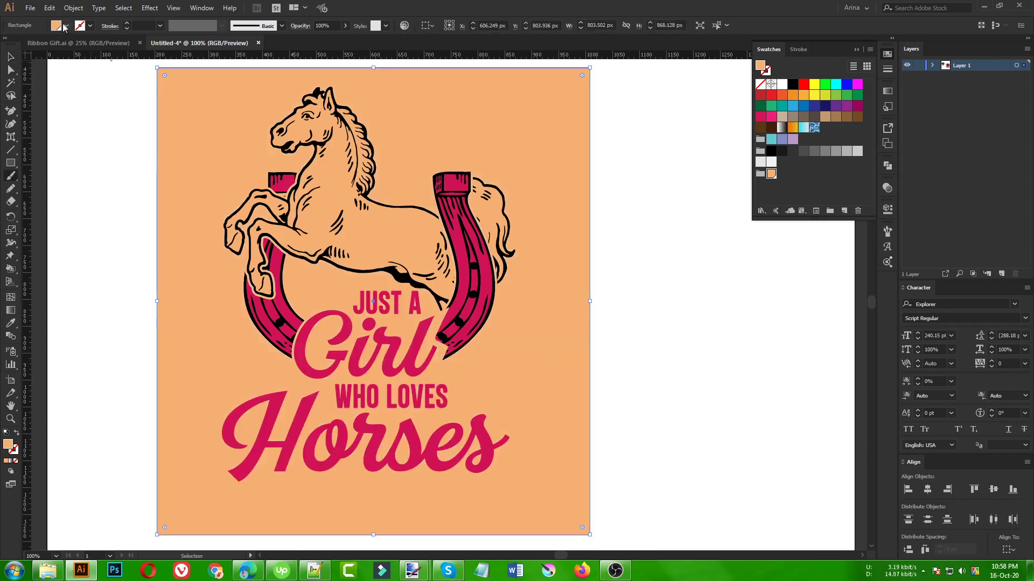
Step: Fill the background rectangle with black and deselect it
{"action": "left_click", "coordinate": [65, 25]}
{"action": "left_click", "coordinate": [30, 44]}
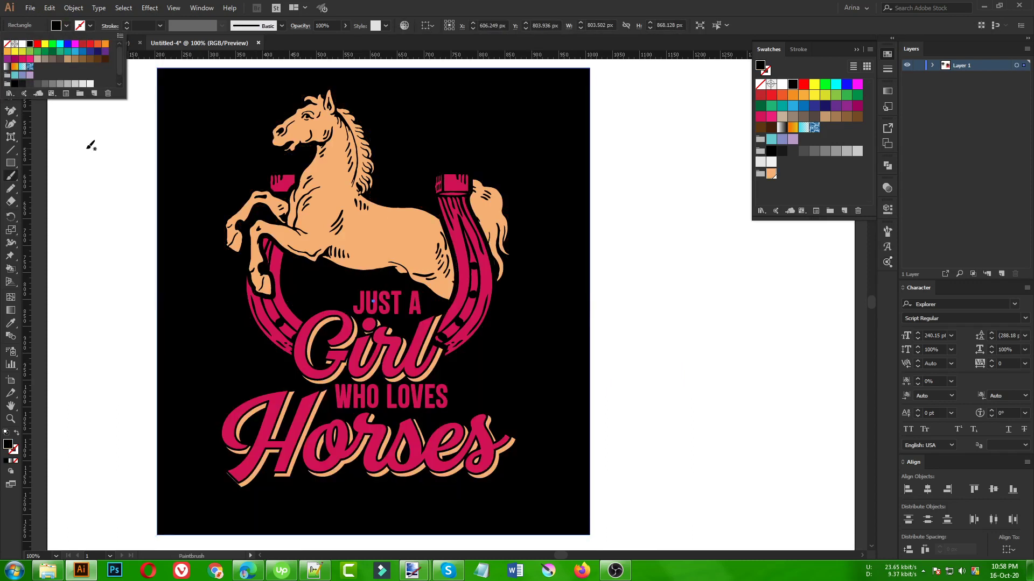
{"action": "left_click", "coordinate": [107, 157]}
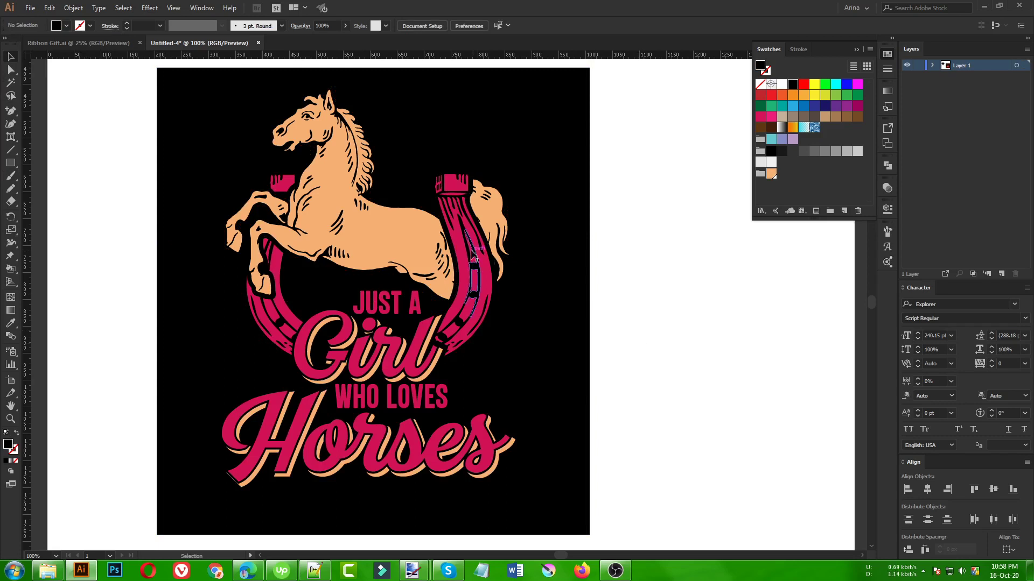
Step: Isolate the horse group and apply Offset Path to it with a 1 px offset and miter joins
{"action": "scroll", "coordinate": [323, 121], "scroll_direction": "up", "scroll_amount": 1}
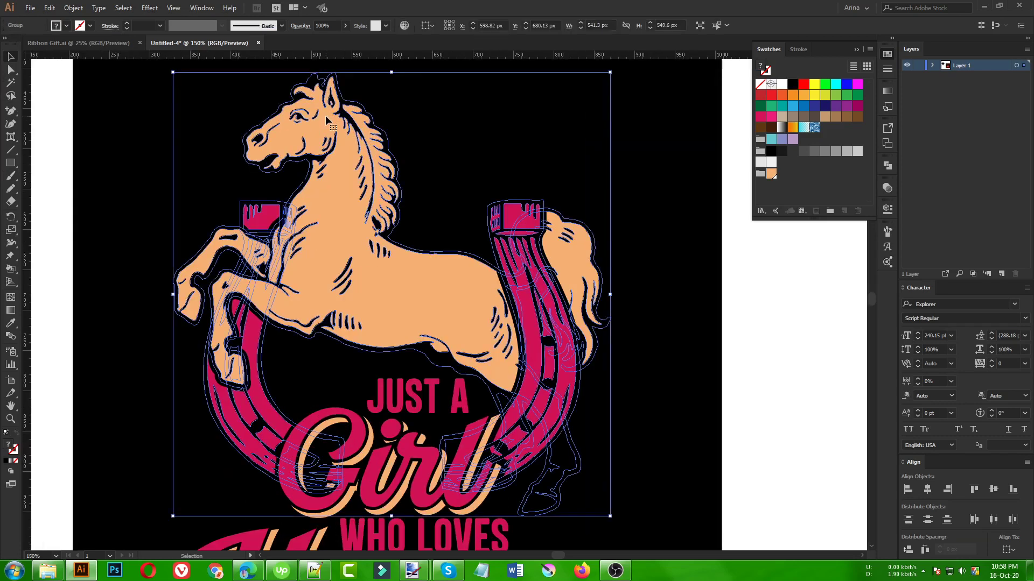
{"action": "double_click", "coordinate": [326, 120]}
{"action": "double_click", "coordinate": [325, 147]}
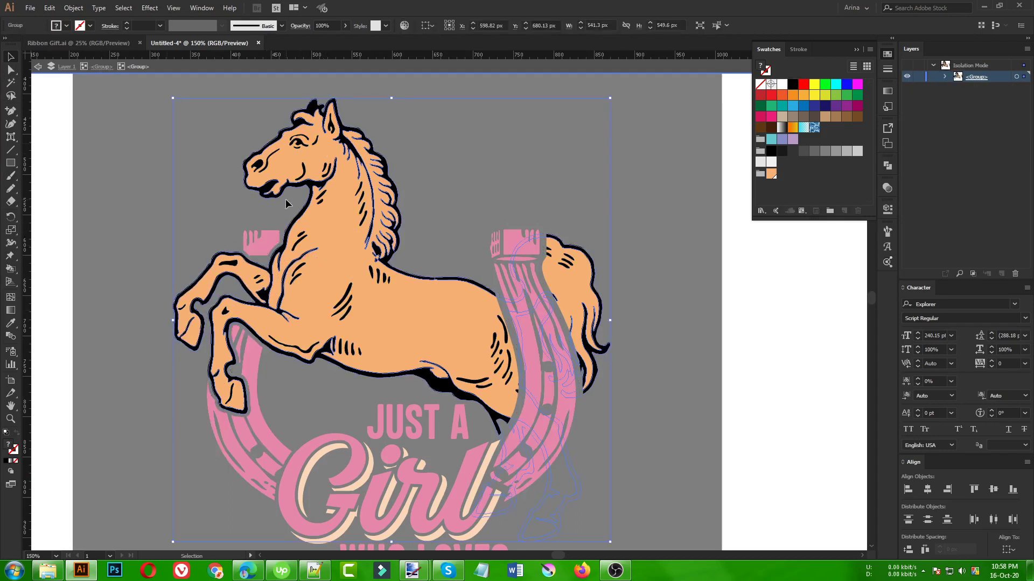
{"action": "left_click", "coordinate": [74, 7]}
{"action": "mouse_move", "coordinate": [86, 254]}
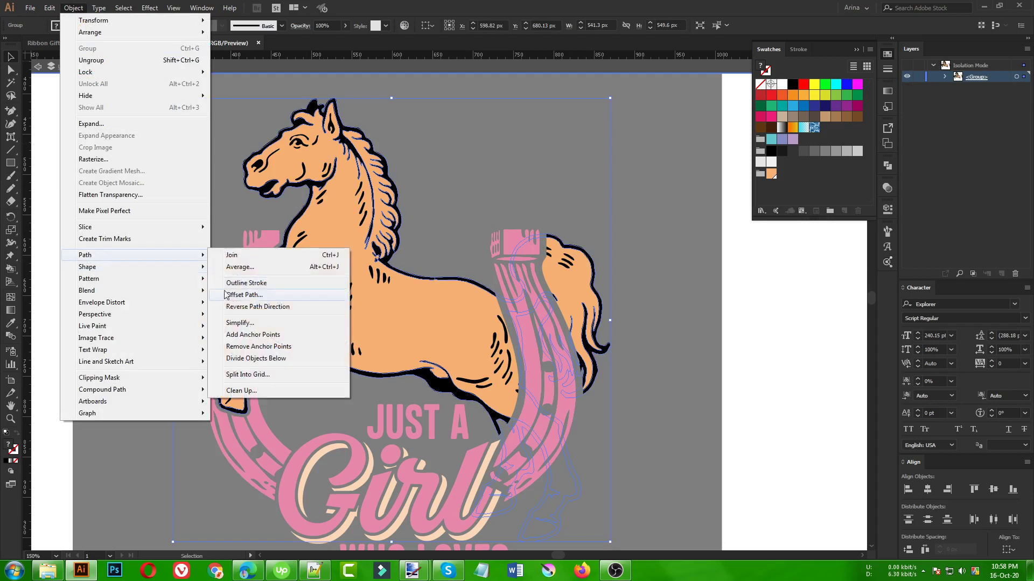
{"action": "left_click", "coordinate": [237, 295]}
{"action": "left_click", "coordinate": [66, 153]}
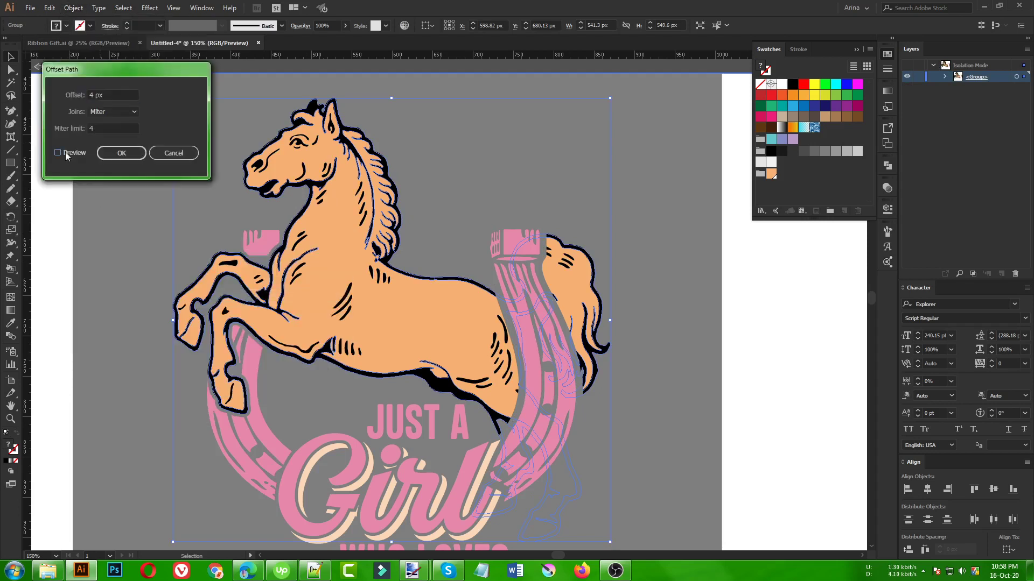
{"action": "key", "text": "Down"}
{"action": "key", "text": "Down"}
{"action": "key", "text": "Down"}
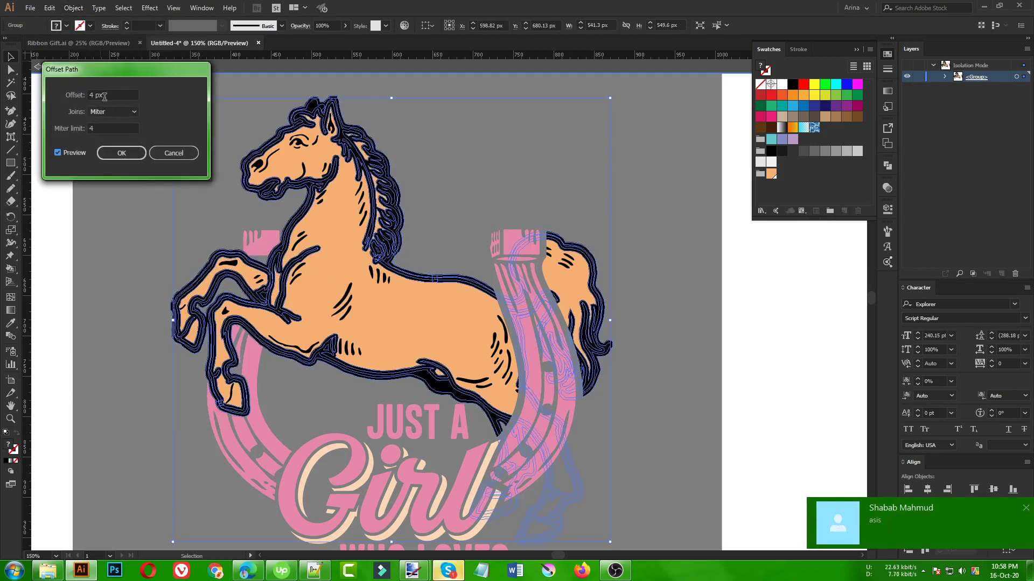
{"action": "left_click", "coordinate": [118, 154]}
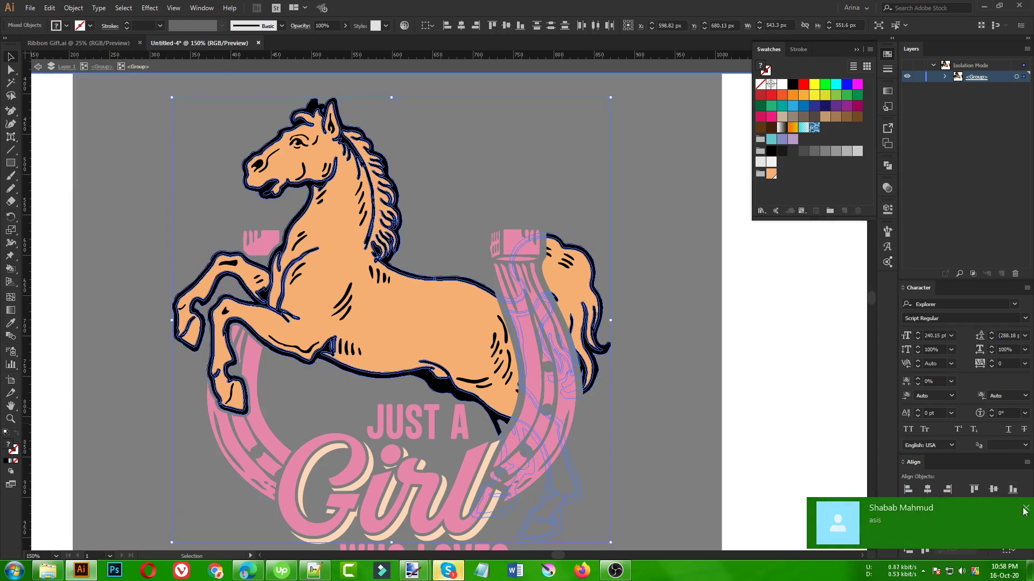
Step: Try to merge the horse's offset outlines with the Pathfinder
{"action": "left_click", "coordinate": [890, 168]}
{"action": "left_click", "coordinate": [888, 167]}
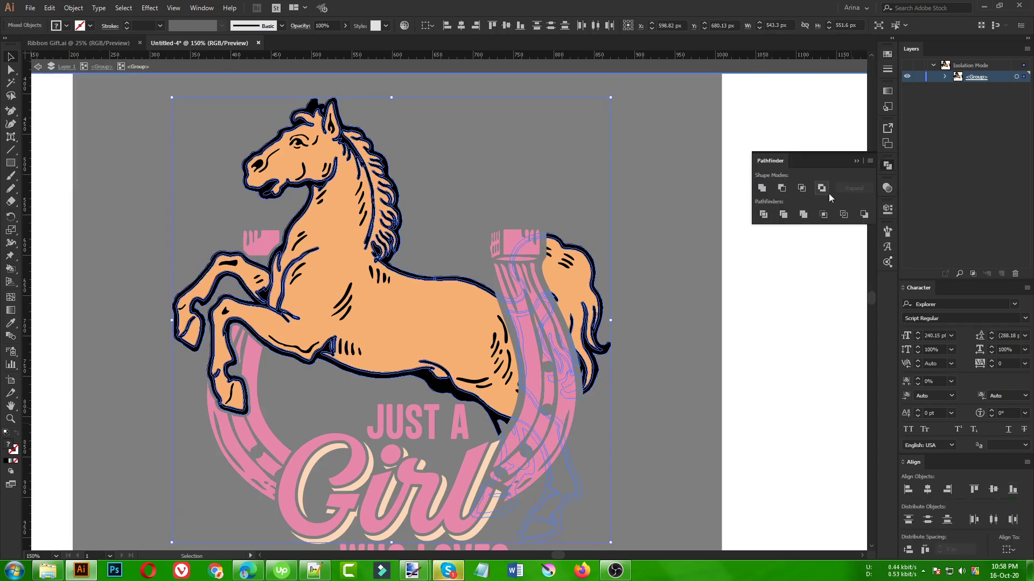
{"action": "left_click", "coordinate": [803, 215]}
{"action": "key", "text": "a"}
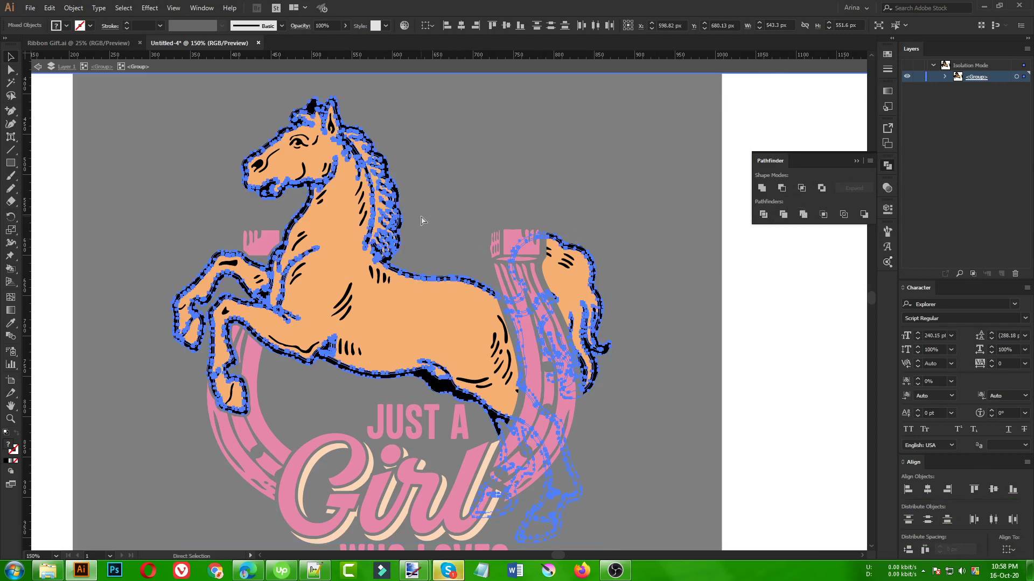
{"action": "left_click", "coordinate": [421, 217]}
{"action": "key", "text": "v"}
{"action": "left_click", "coordinate": [338, 203]}
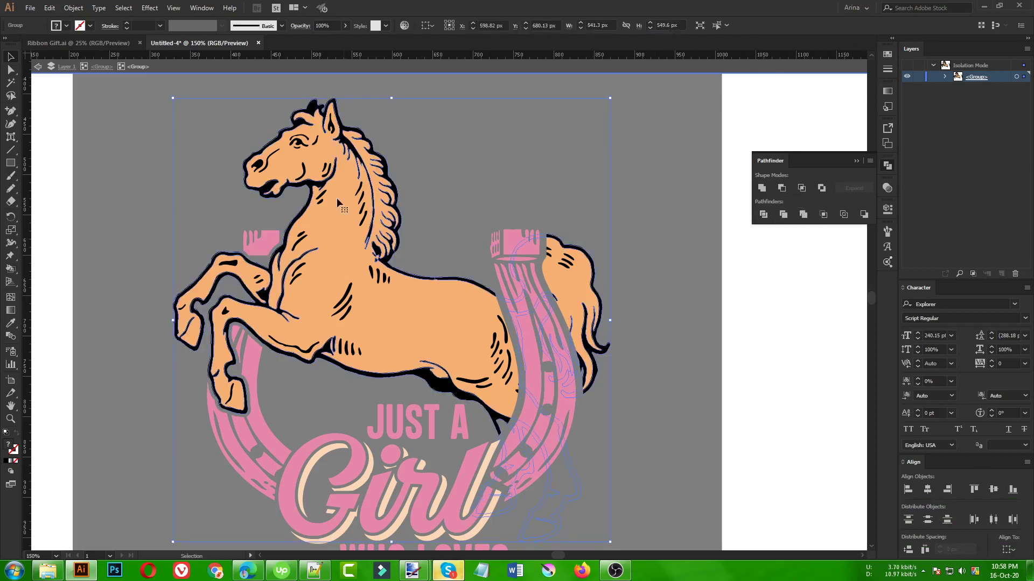
{"action": "key", "text": "a"}
{"action": "key", "text": "v"}
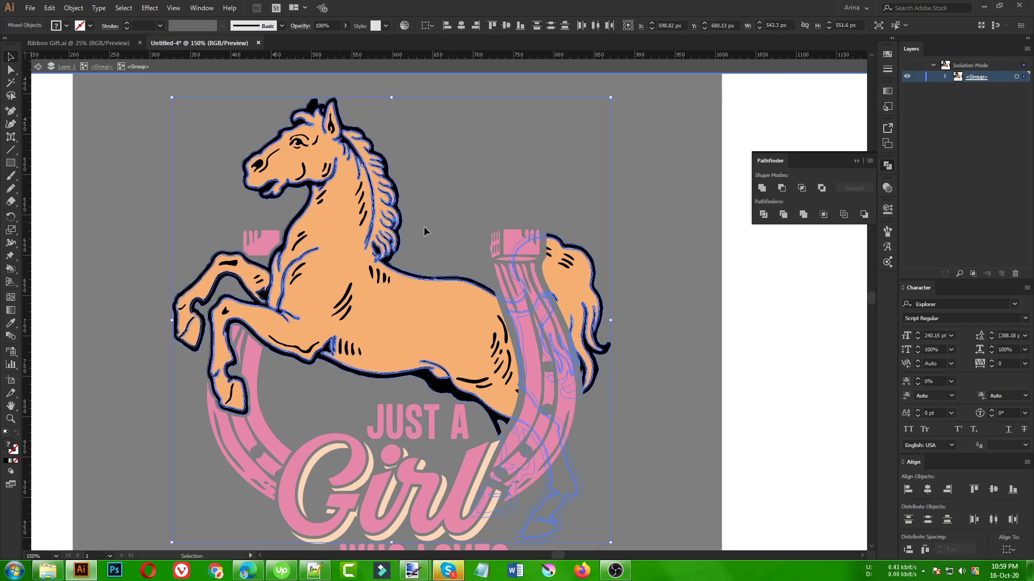
Step: Fill the horse's offset outlines with the tan sampled from its body, then exit isolation mode
{"action": "key", "text": "i"}
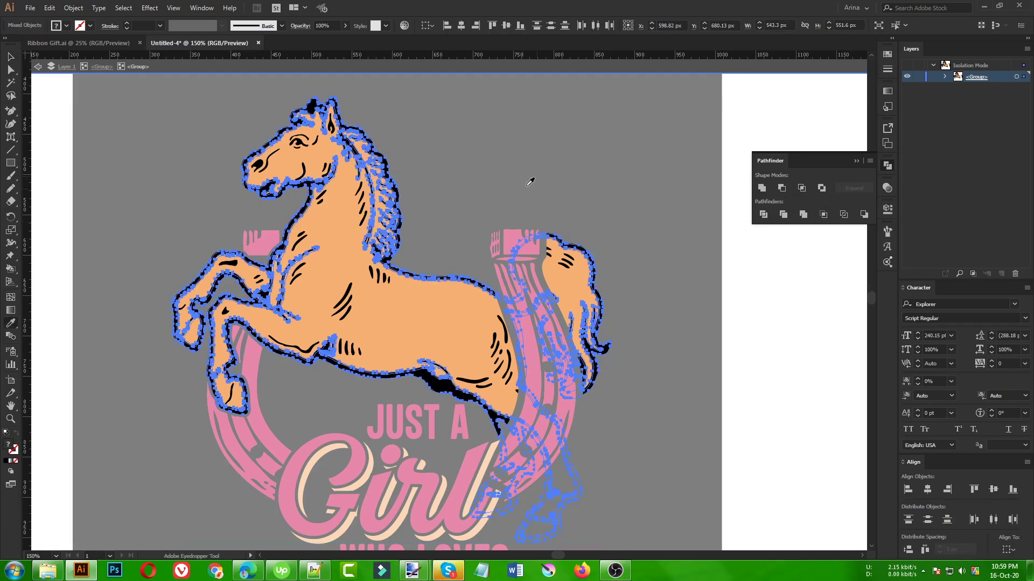
{"action": "left_click", "coordinate": [444, 307]}
{"action": "key", "text": "v"}
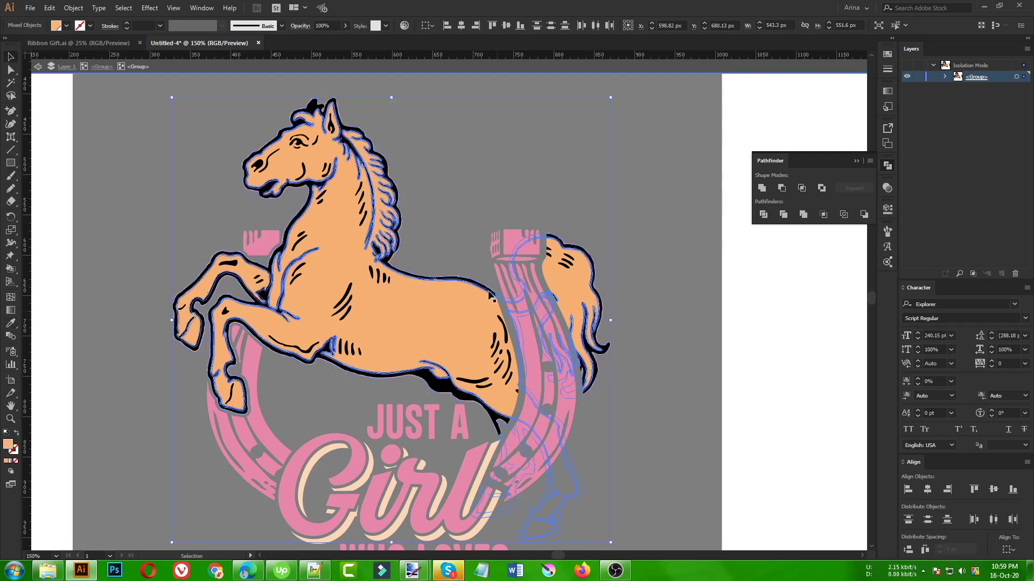
{"action": "left_click", "coordinate": [551, 176]}
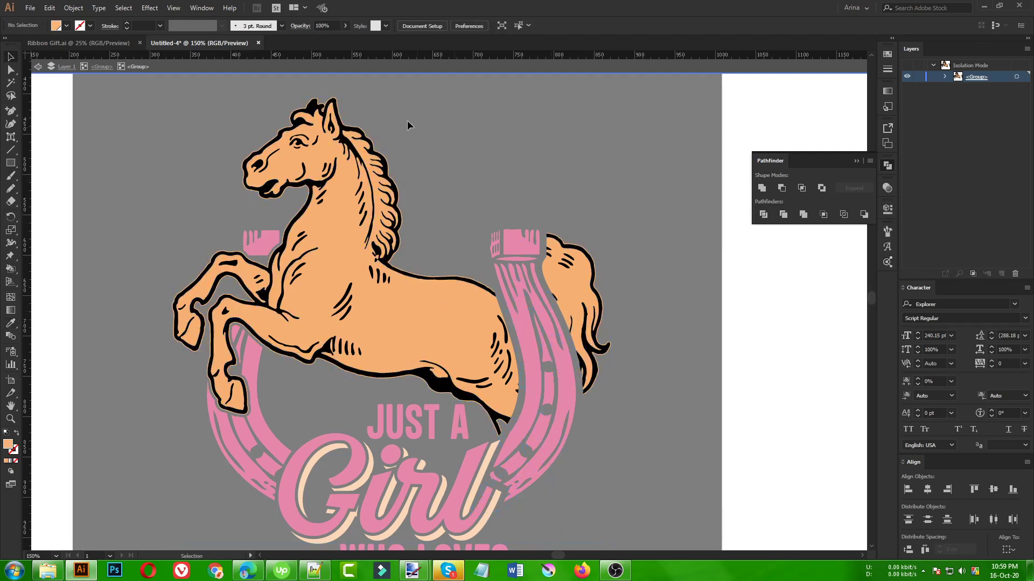
{"action": "double_click", "coordinate": [660, 296]}
Step: Isolate the artwork group and apply Offset Path to the horseshoe with a 1 px offset and miter joins
{"action": "scroll", "coordinate": [252, 158], "scroll_direction": "up", "scroll_amount": 2}
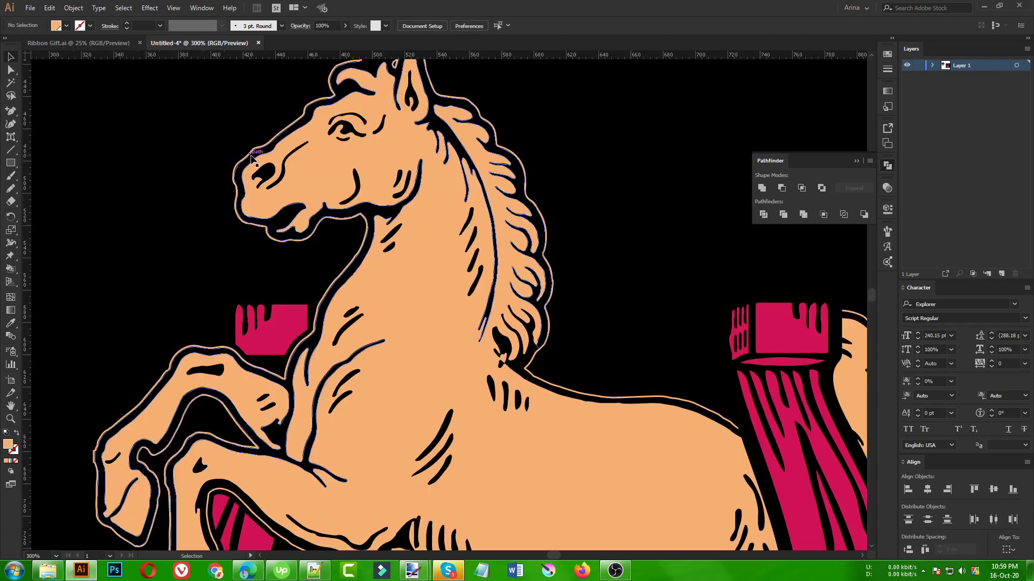
{"action": "scroll", "coordinate": [377, 127], "scroll_direction": "up", "scroll_amount": 1}
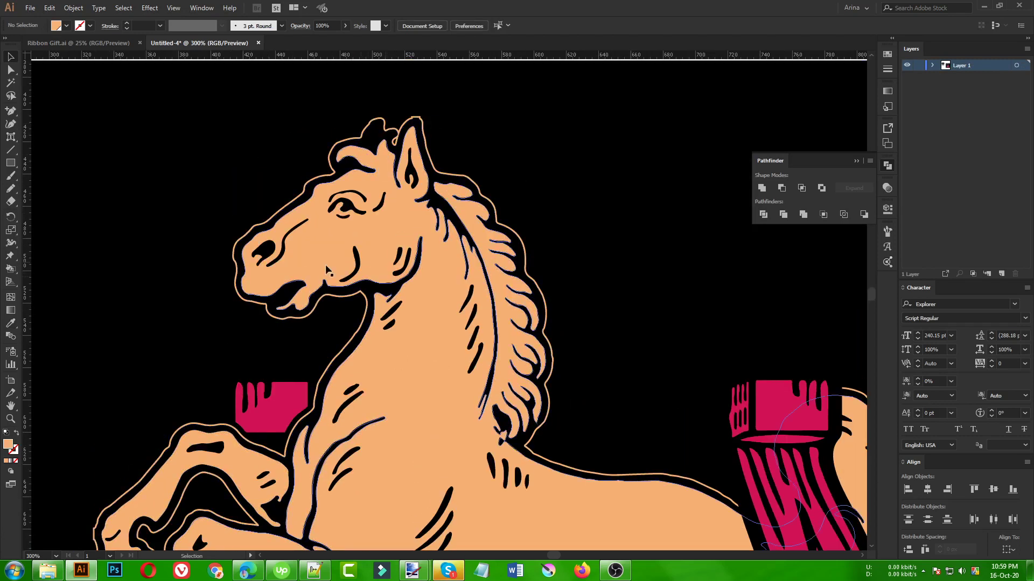
{"action": "scroll", "coordinate": [268, 211], "scroll_direction": "down", "scroll_amount": 2}
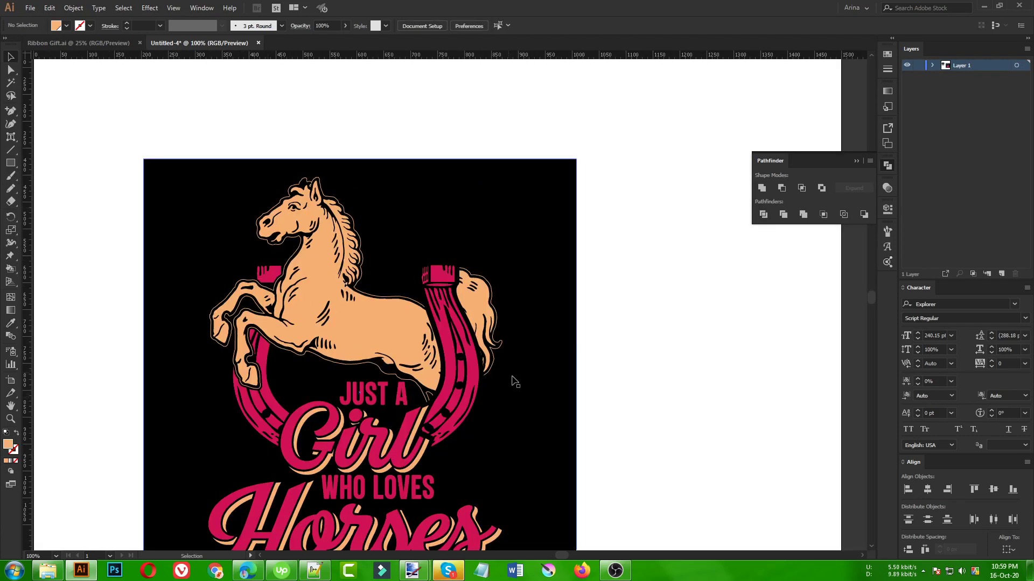
{"action": "double_click", "coordinate": [458, 348]}
{"action": "left_click", "coordinate": [457, 347]}
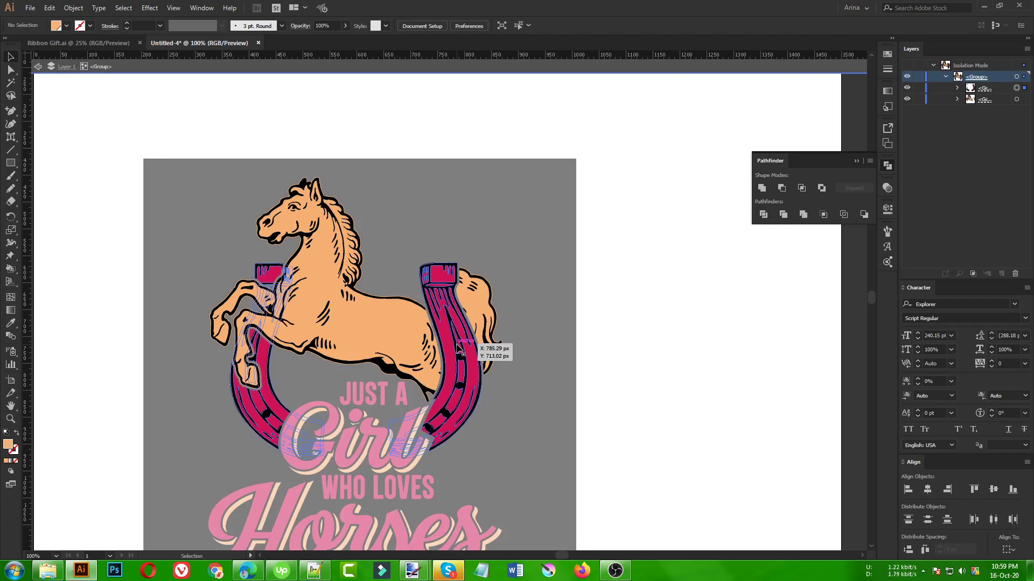
{"action": "key", "text": "ctrl+="}
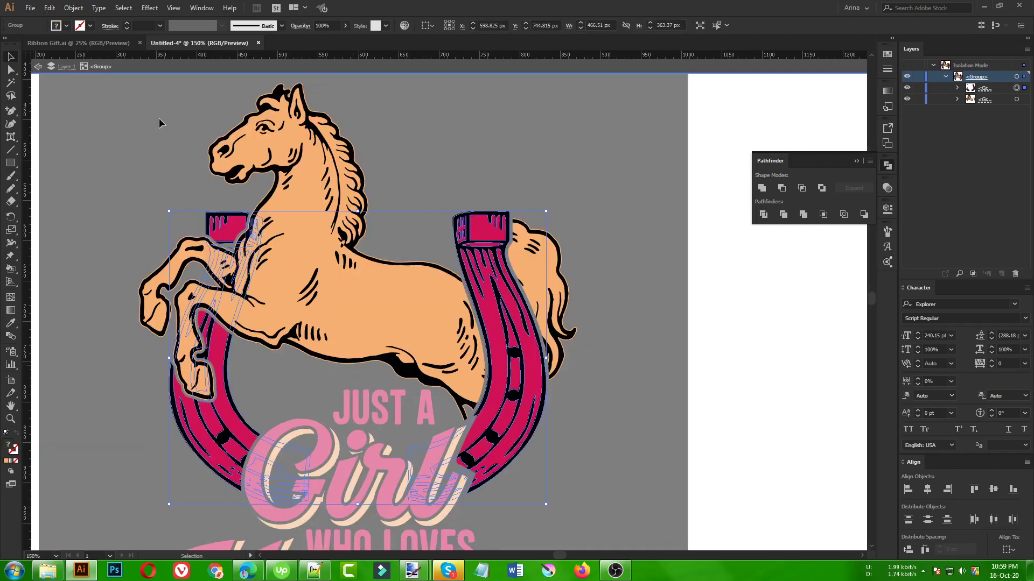
{"action": "left_click", "coordinate": [73, 8]}
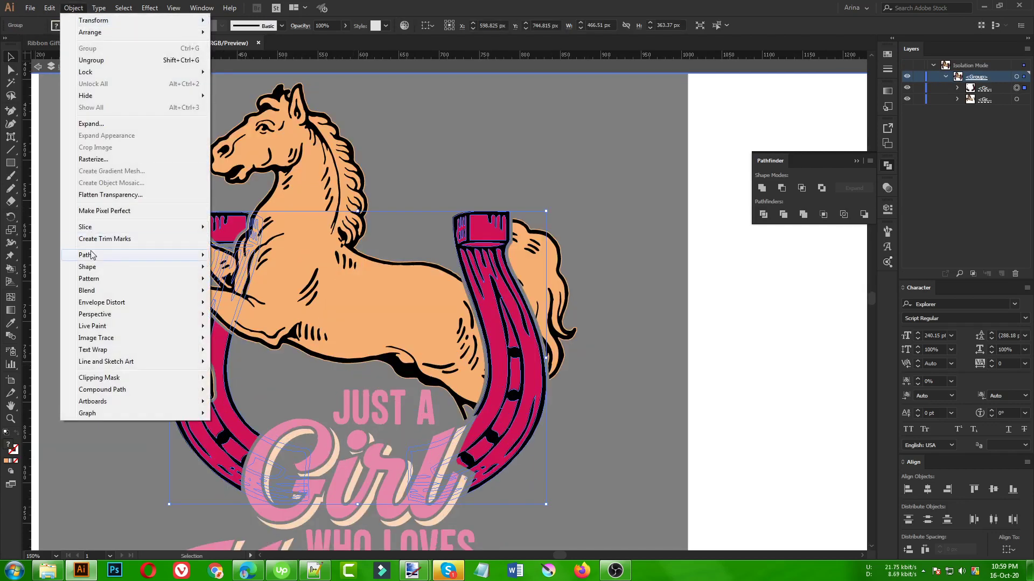
{"action": "mouse_move", "coordinate": [86, 255]}
{"action": "left_click", "coordinate": [237, 294]}
{"action": "left_click", "coordinate": [76, 152]}
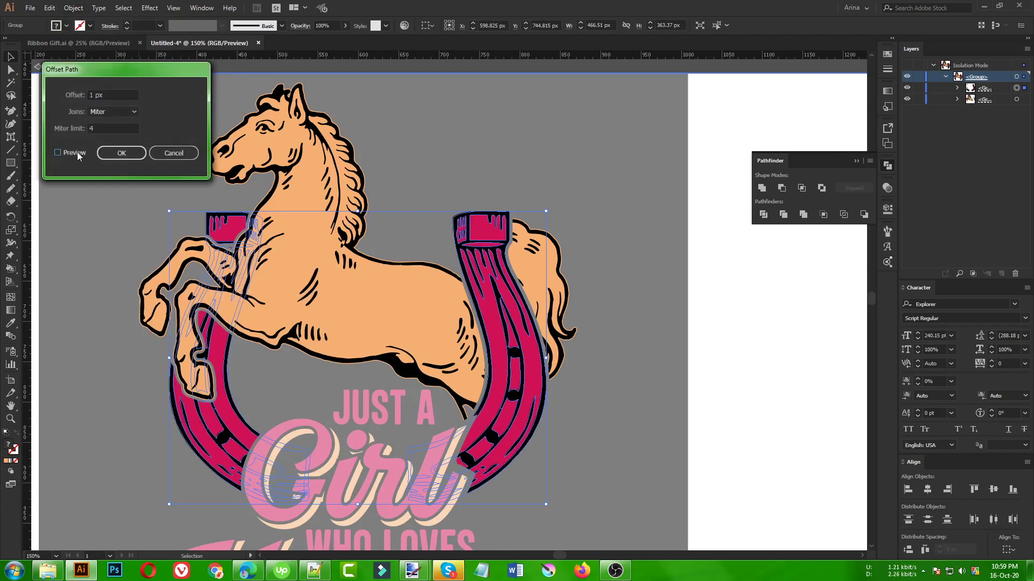
{"action": "left_click", "coordinate": [118, 153]}
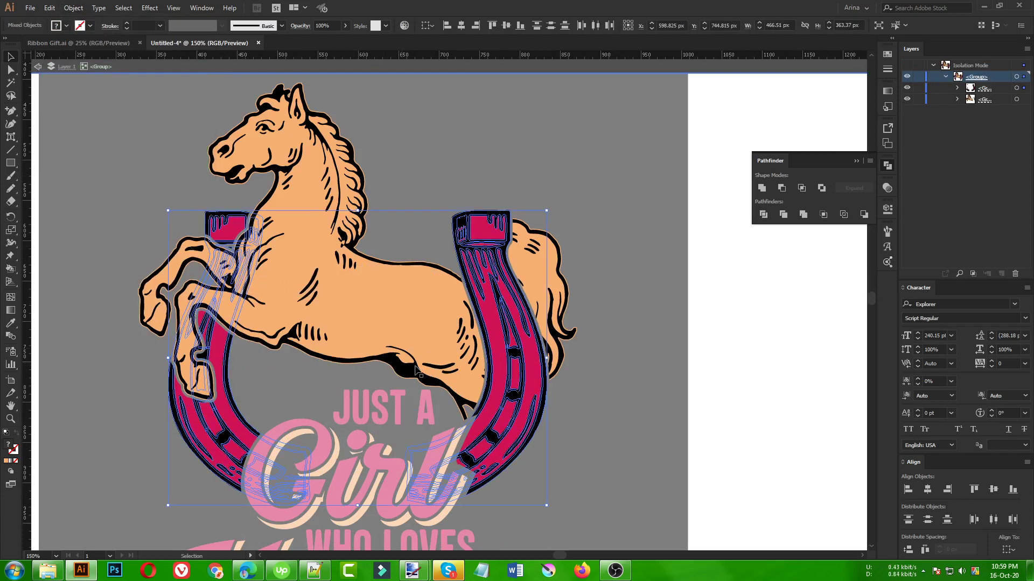
Step: Try offsetting the whole horseshoe group again, filling the offset outlines with the crimson sampled from the horseshoe
{"action": "key", "text": "a"}
{"action": "key", "text": "v"}
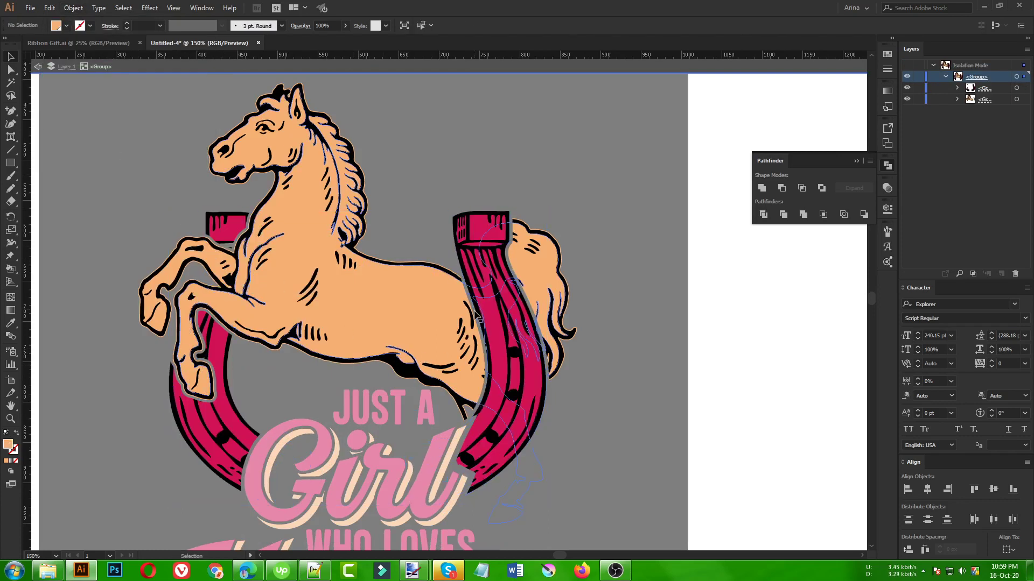
{"action": "left_click", "coordinate": [488, 261]}
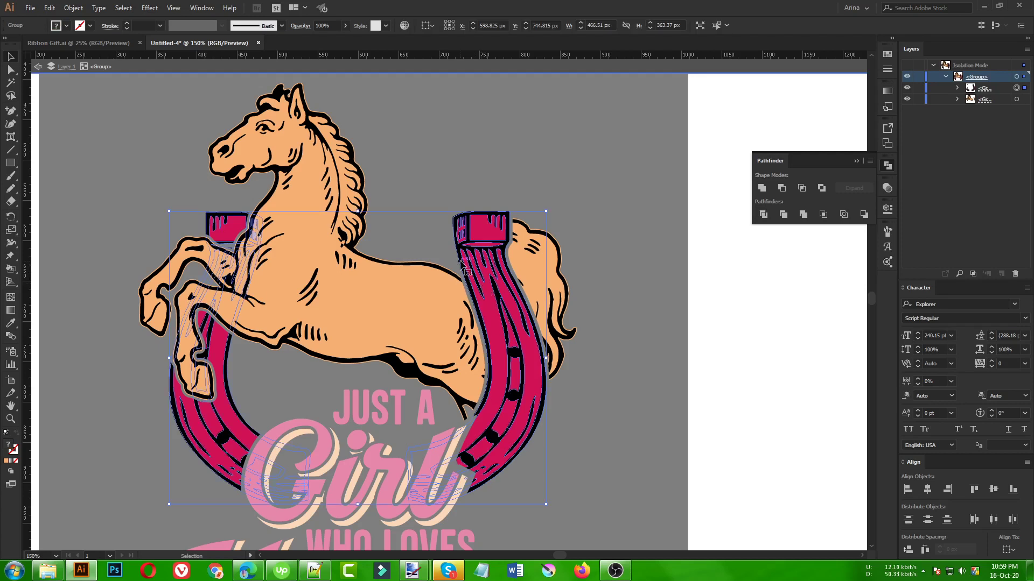
{"action": "key", "text": "a"}
{"action": "key", "text": "v"}
{"action": "key", "text": "ctrl+shift+bracketright"}
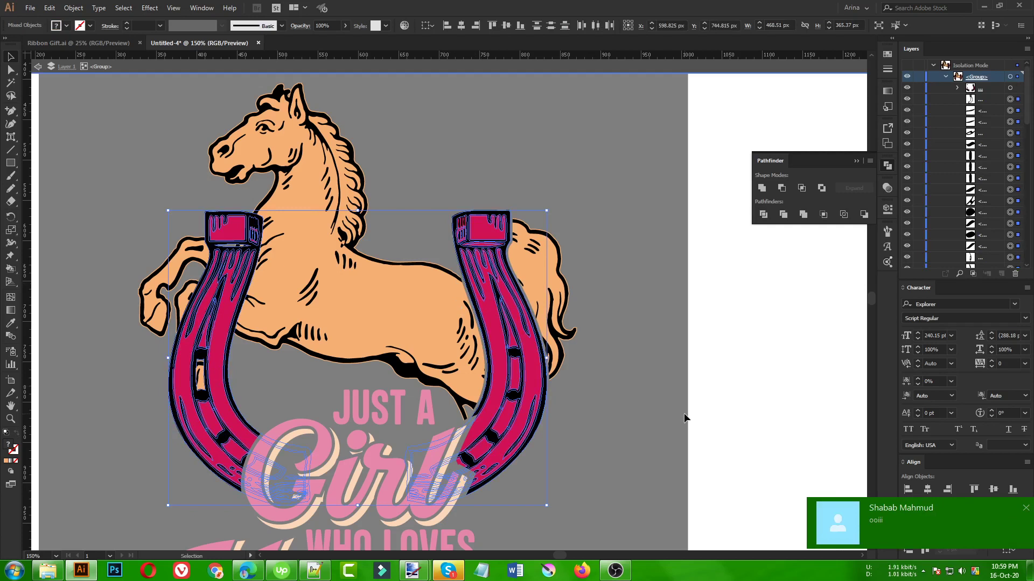
{"action": "key", "text": "i"}
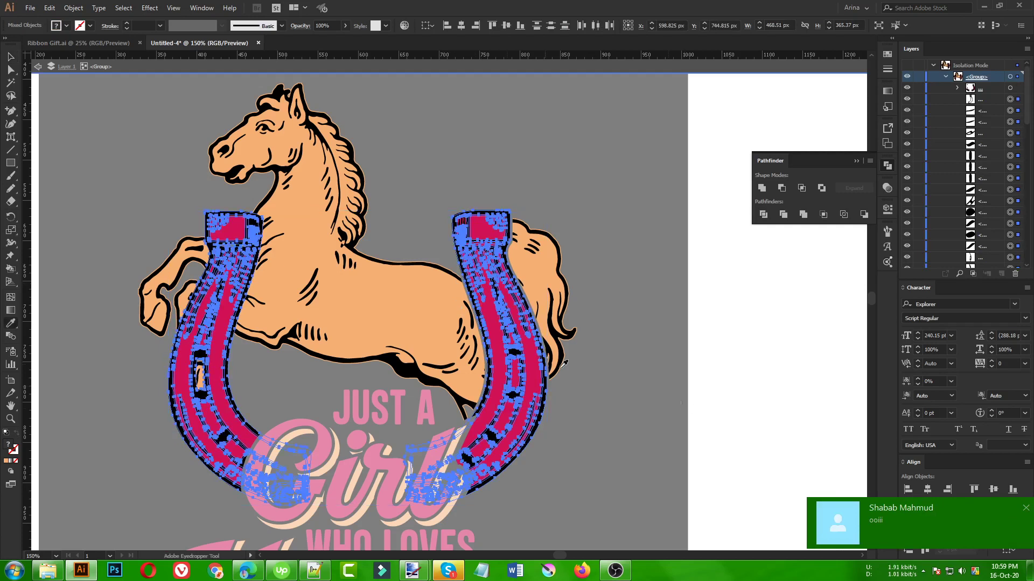
{"action": "left_click", "coordinate": [494, 323]}
{"action": "key", "text": "v"}
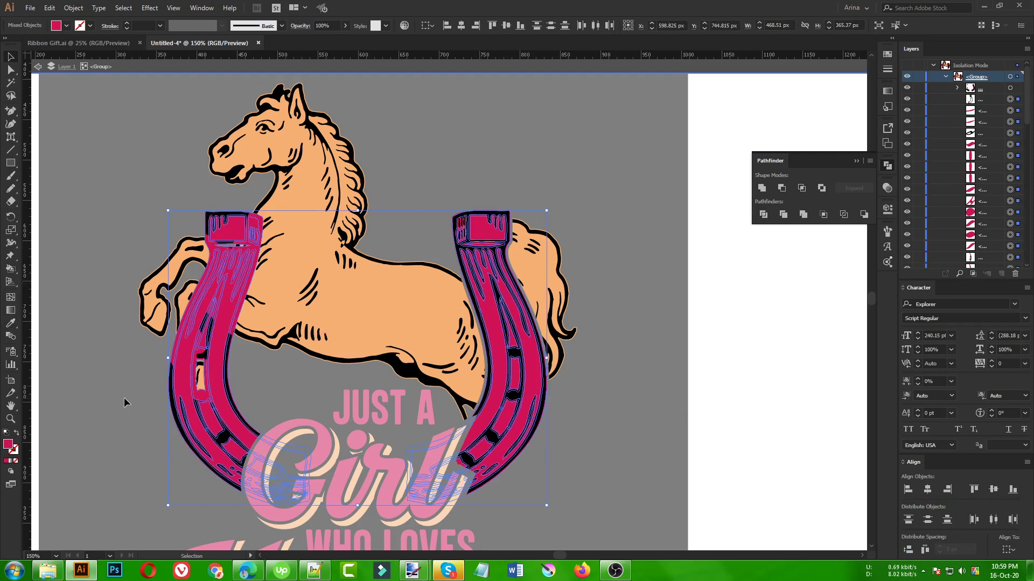
Step: Undo the crimson fill and the offset of the horseshoe group
{"action": "key", "text": "ctrl+z"}
{"action": "key", "text": "ctrl+z"}
{"action": "key", "text": "ctrl+z"}
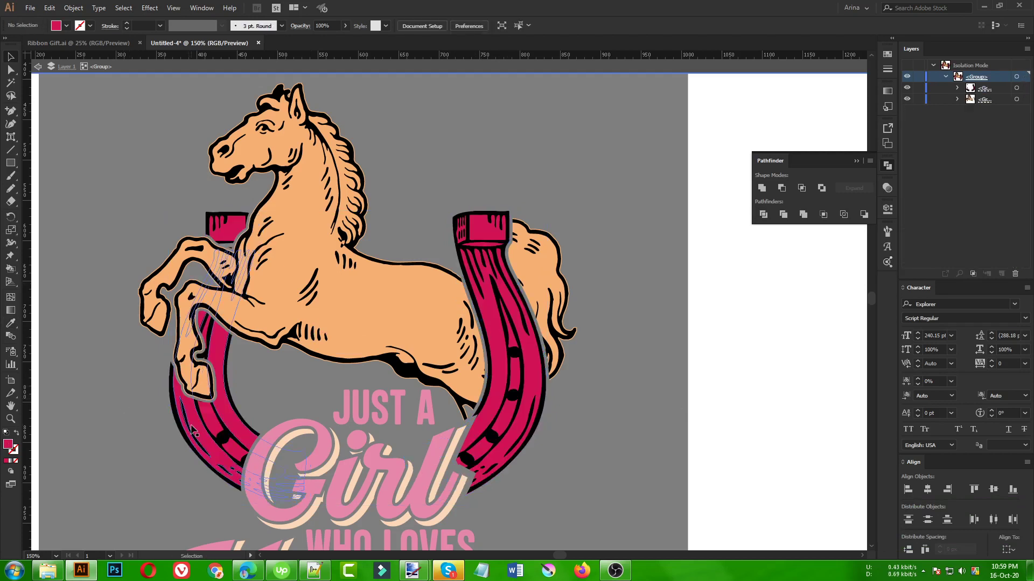
Step: Isolate the horseshoe's own group, offset both halves with crimson-filled outlines, and exit isolation mode
{"action": "left_click", "coordinate": [193, 429]}
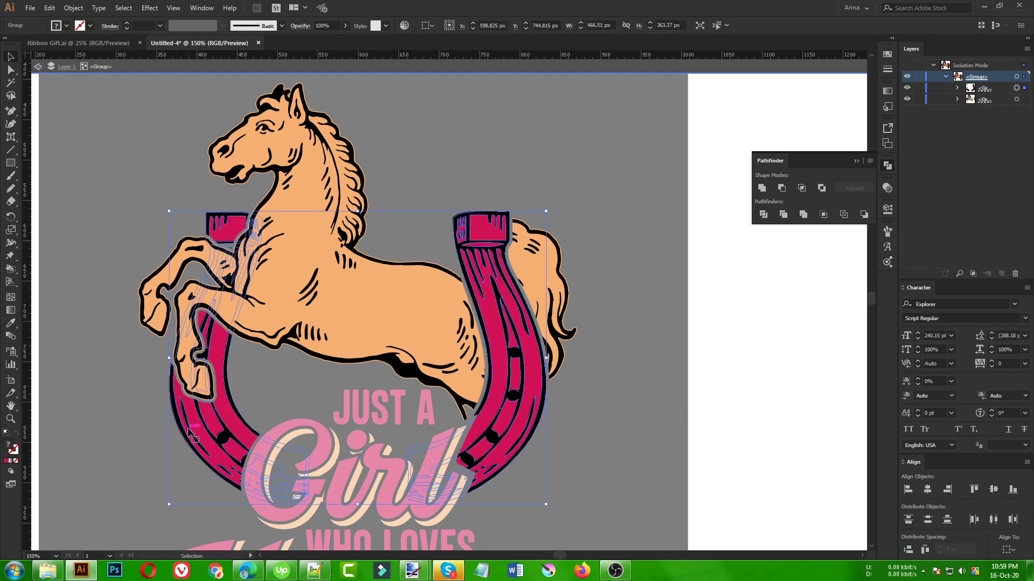
{"action": "double_click", "coordinate": [191, 434]}
{"action": "left_click", "coordinate": [192, 437]}
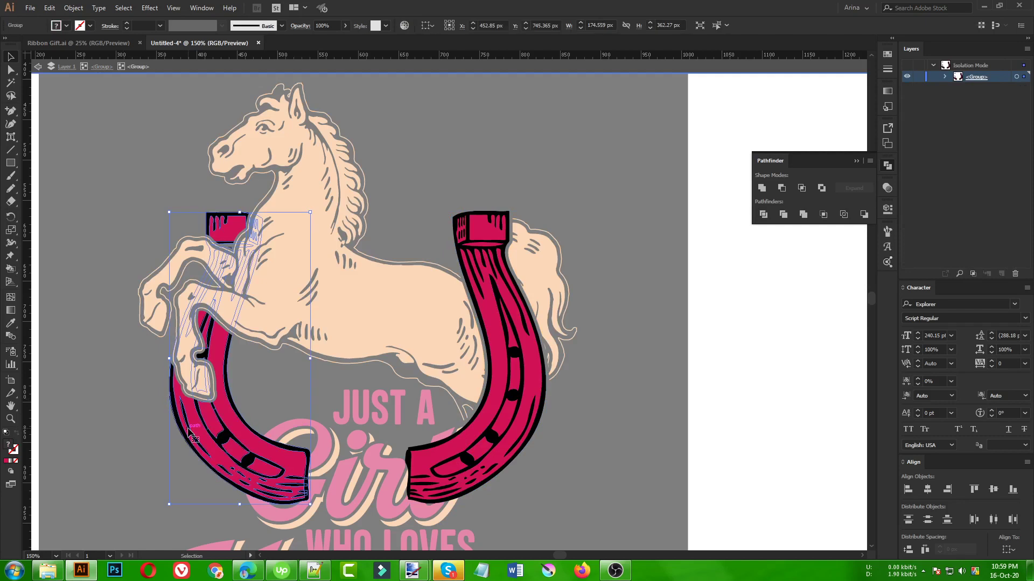
{"action": "left_click", "coordinate": [490, 447], "text": "shift"}
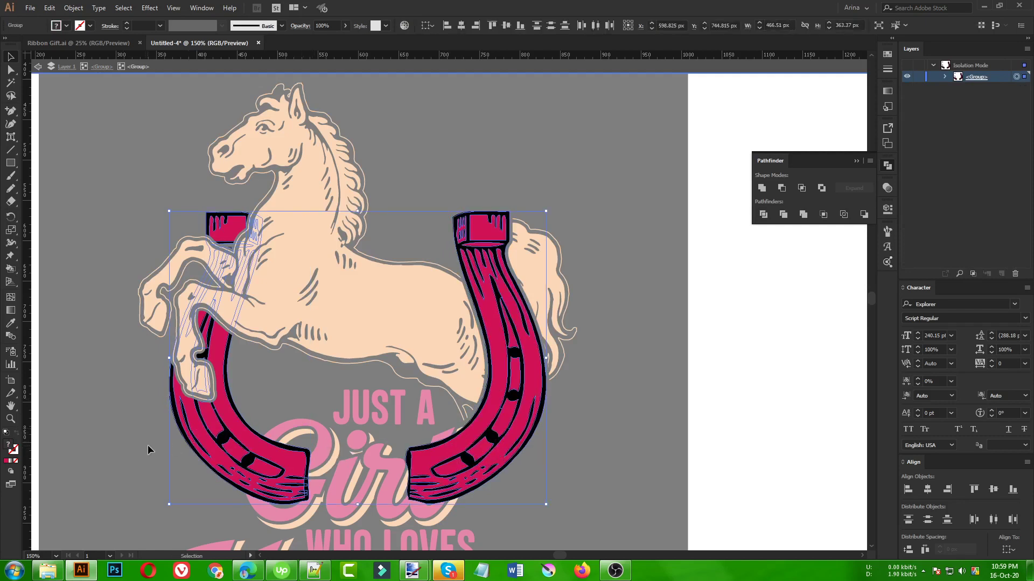
{"action": "key", "text": "a"}
{"action": "key", "text": "v"}
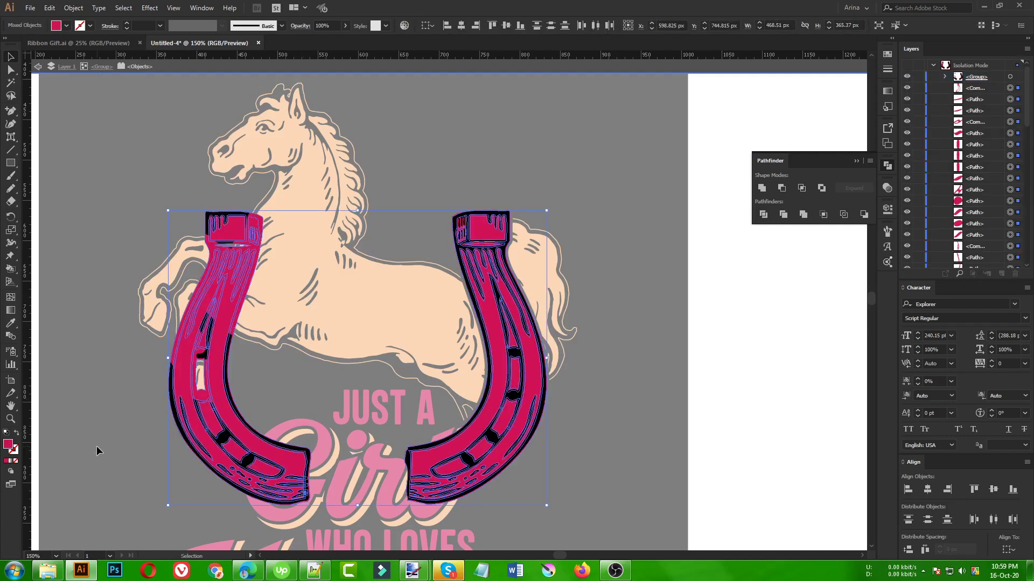
{"action": "double_click", "coordinate": [584, 418]}
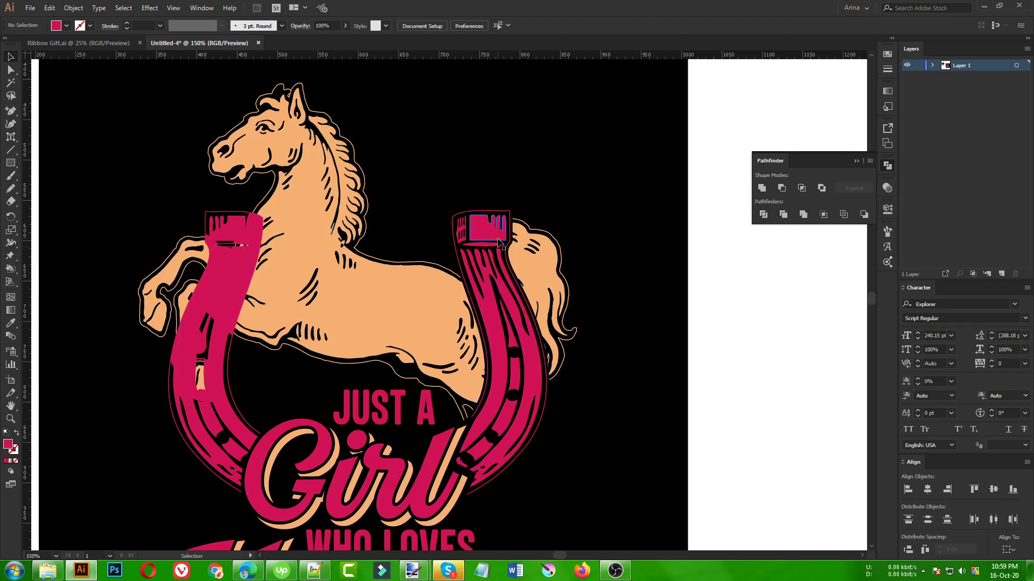
Step: Isolate the artwork group, copy the black horse silhouette from the horseshoe's opacity mask, and return to the artwork with nothing selected
{"action": "left_click", "coordinate": [482, 276]}
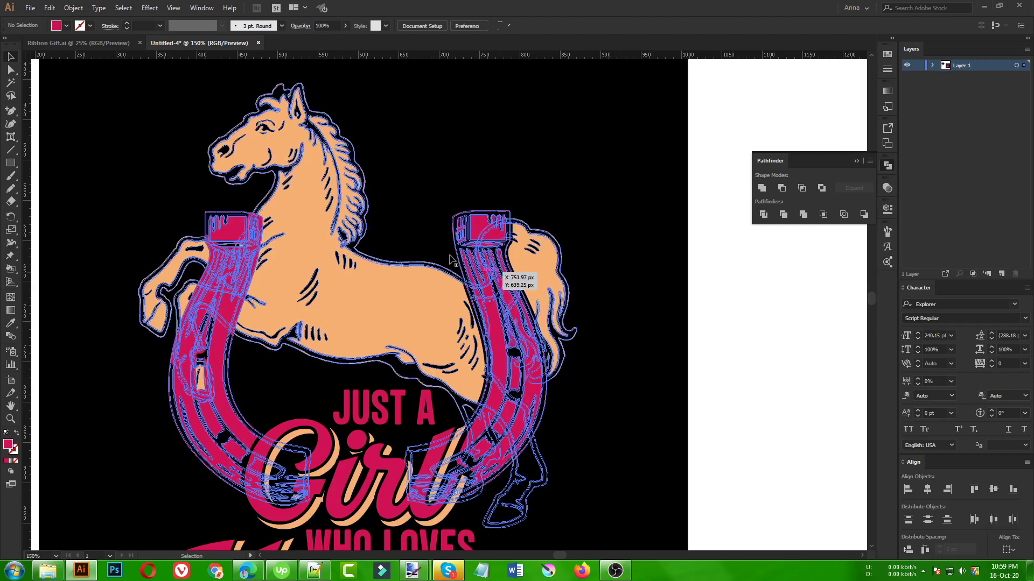
{"action": "double_click", "coordinate": [466, 235]}
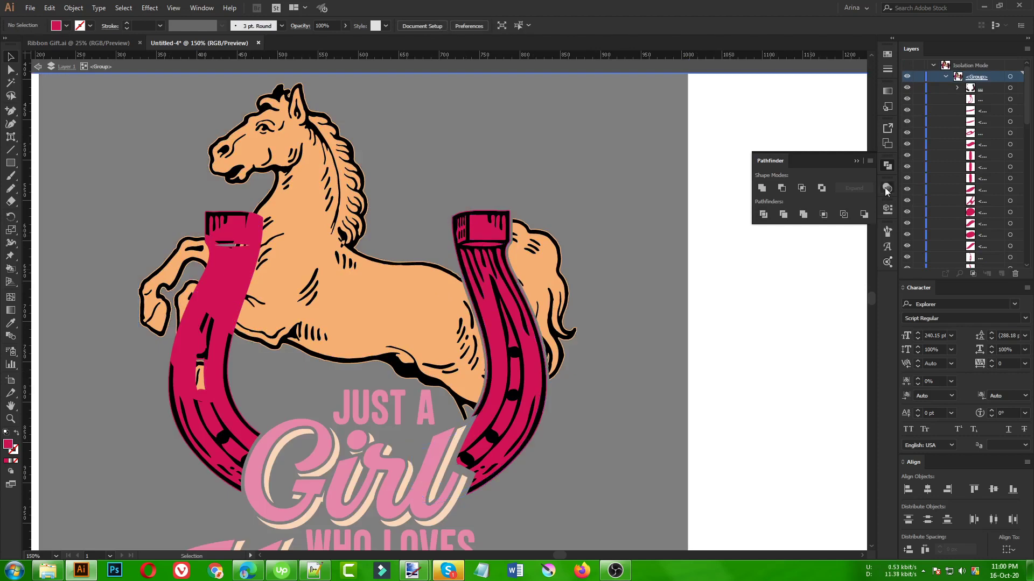
{"action": "left_click", "coordinate": [886, 188]}
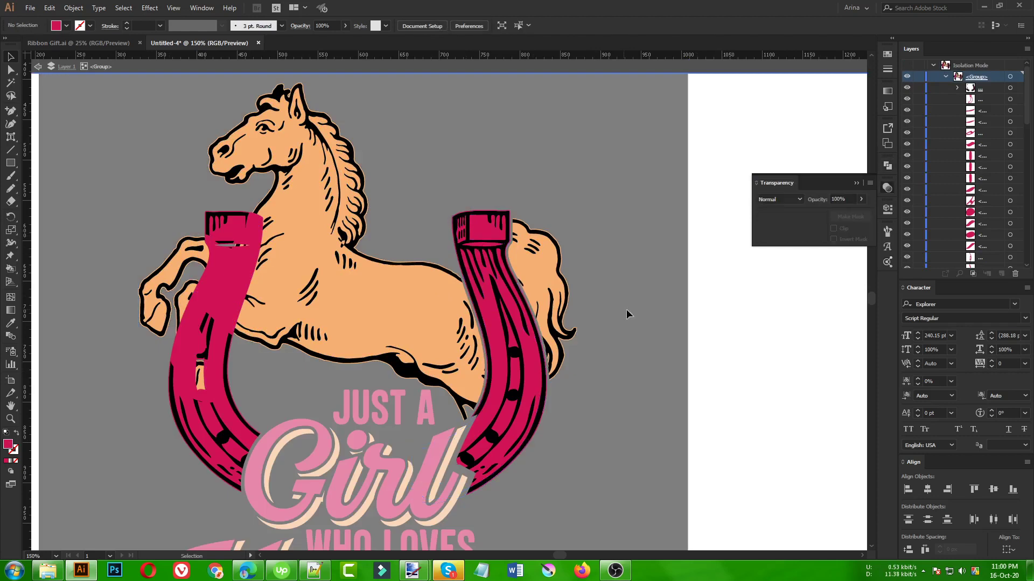
{"action": "left_click", "coordinate": [495, 270]}
{"action": "left_click", "coordinate": [490, 267]}
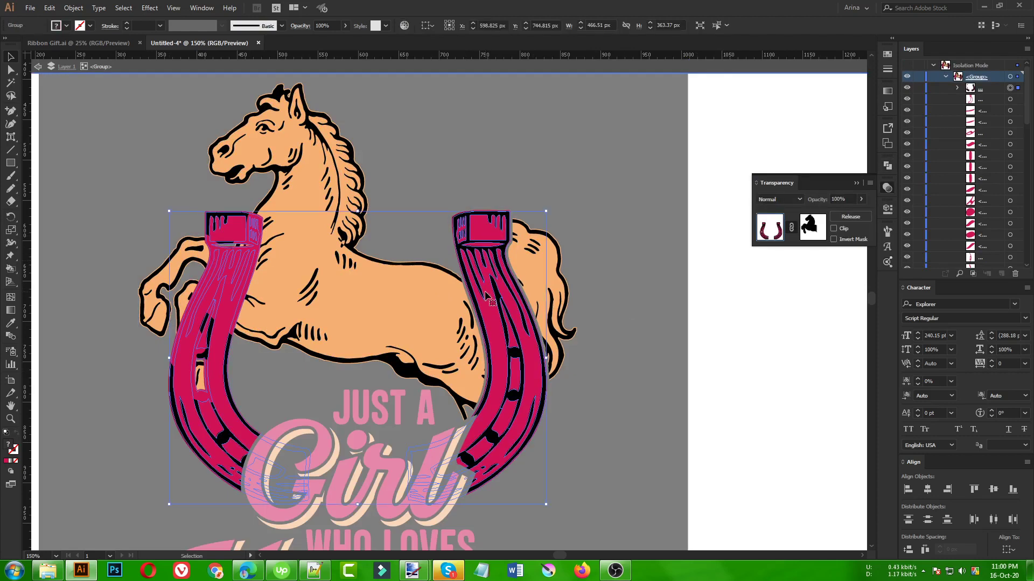
{"action": "left_click", "coordinate": [811, 226]}
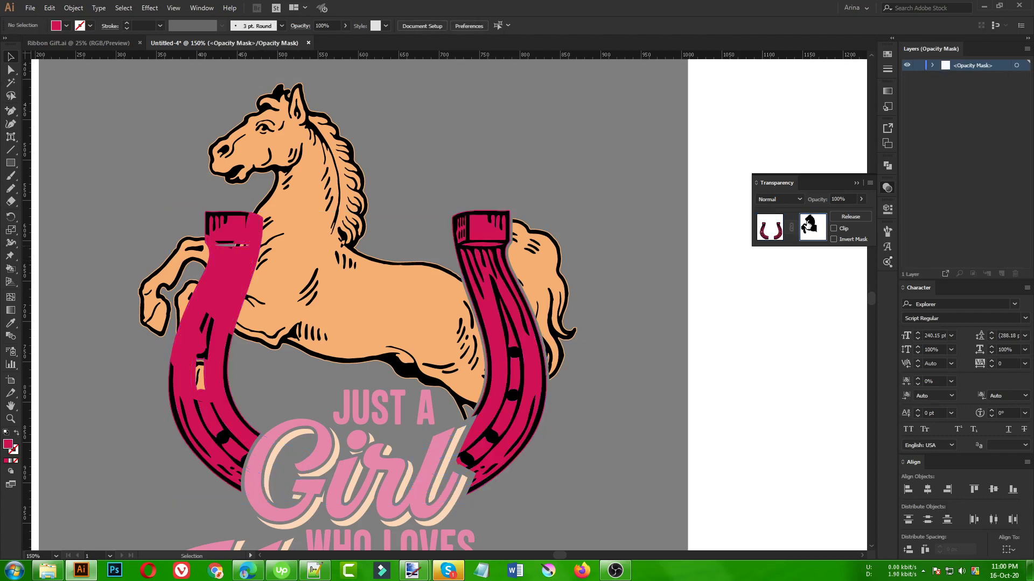
{"action": "left_click", "coordinate": [320, 266]}
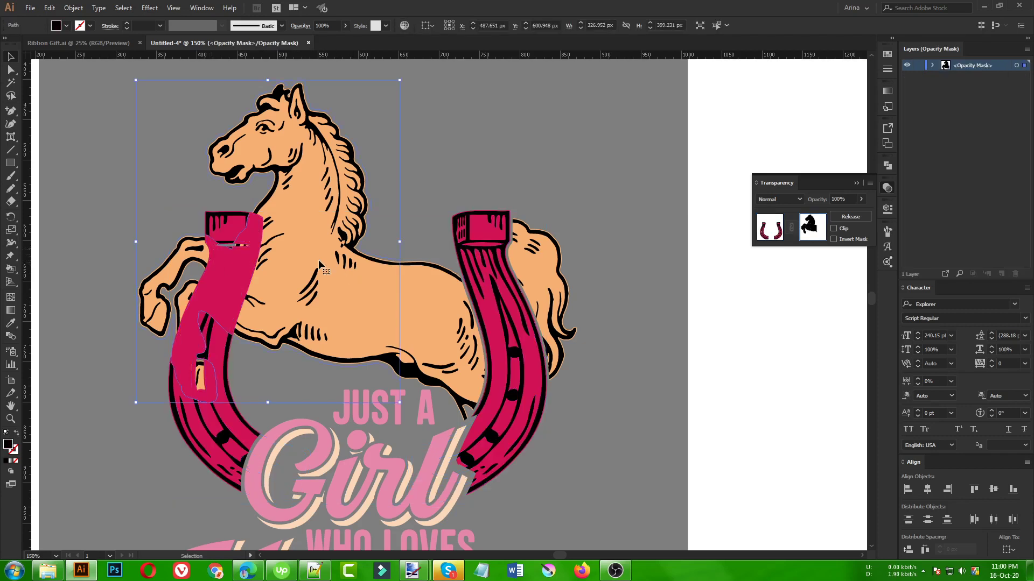
{"action": "left_click", "coordinate": [769, 233]}
{"action": "double_click", "coordinate": [230, 366]}
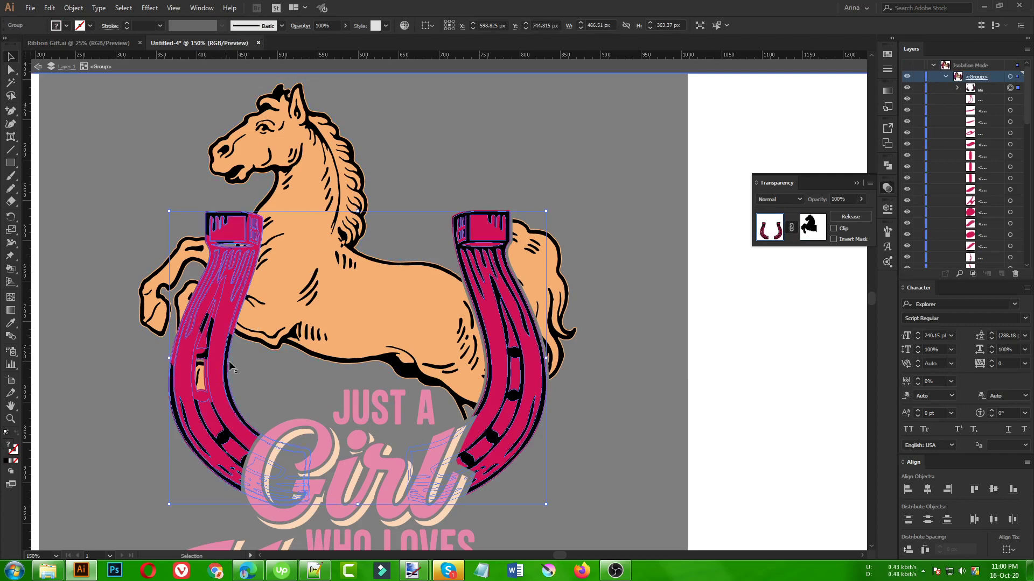
{"action": "key", "text": "ctrl+shift+a"}
Step: Add an opacity mask with clipping off to the left horseshoe half's outer outline, paste the horse silhouette into it, and exit isolation mode
{"action": "scroll", "coordinate": [253, 221], "scroll_direction": "up", "scroll_amount": 3}
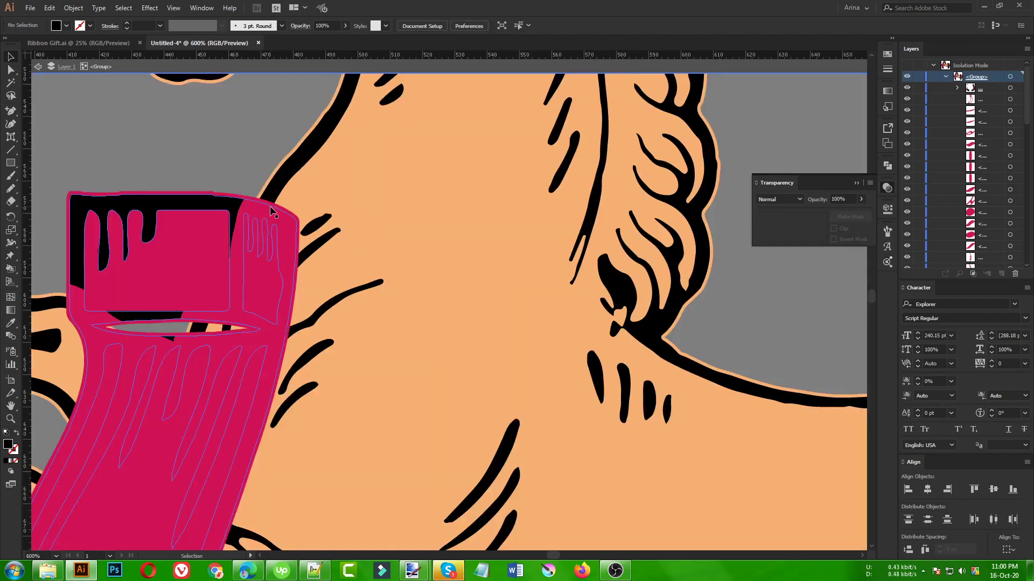
{"action": "scroll", "coordinate": [256, 226], "scroll_direction": "up", "scroll_amount": 2}
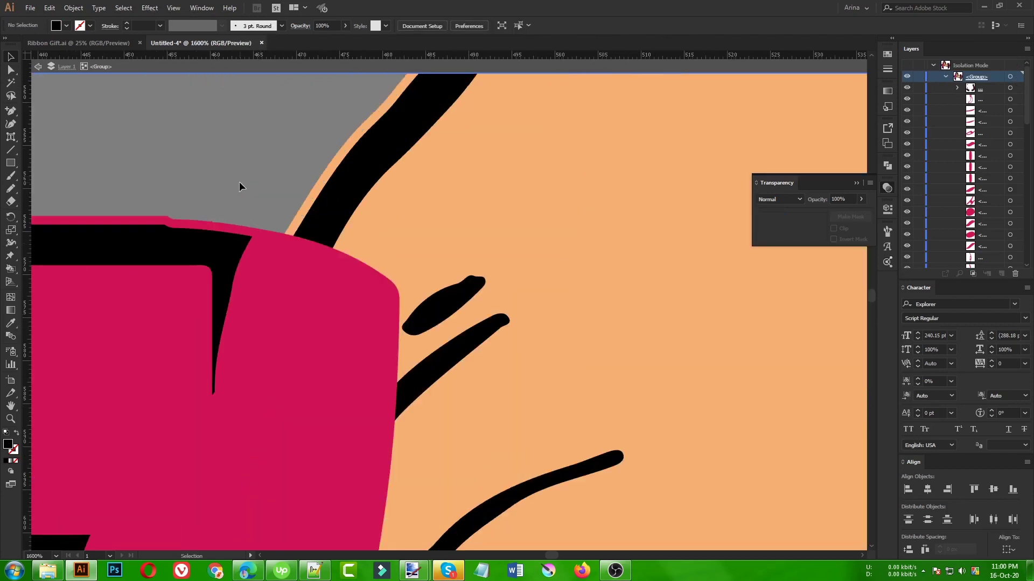
{"action": "double_click", "coordinate": [258, 234]}
{"action": "left_click", "coordinate": [257, 230]}
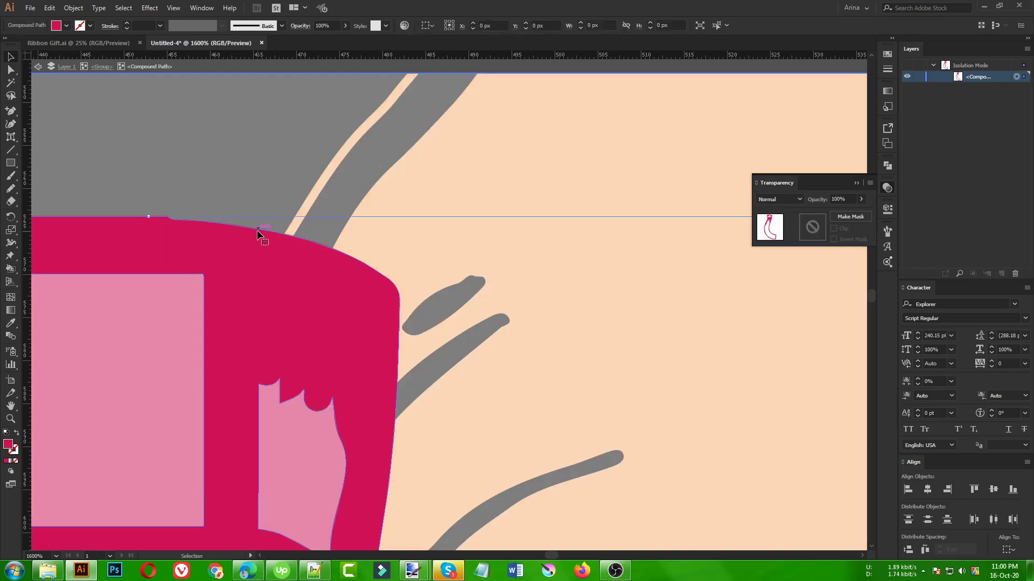
{"action": "scroll", "coordinate": [250, 165], "scroll_direction": "down", "scroll_amount": 3}
{"action": "scroll", "coordinate": [250, 164], "scroll_direction": "down", "scroll_amount": 2}
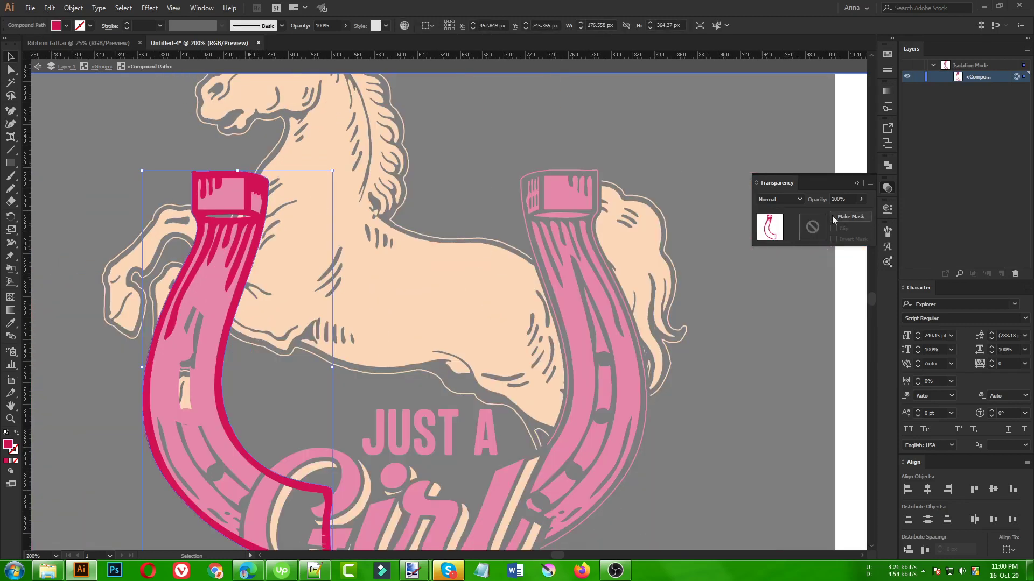
{"action": "double_click", "coordinate": [817, 225]}
{"action": "left_click", "coordinate": [833, 228]}
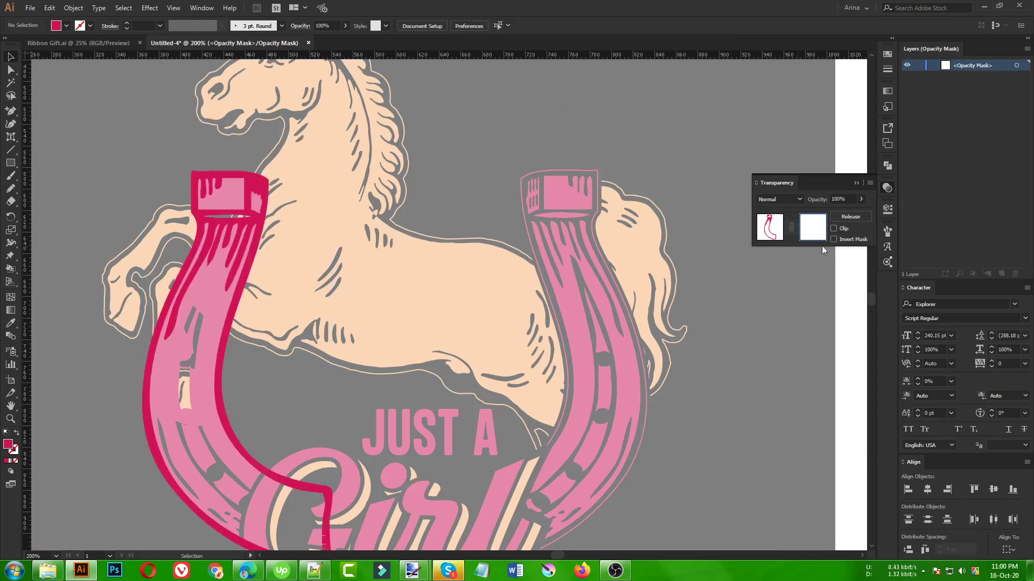
{"action": "key", "text": "ctrl+f"}
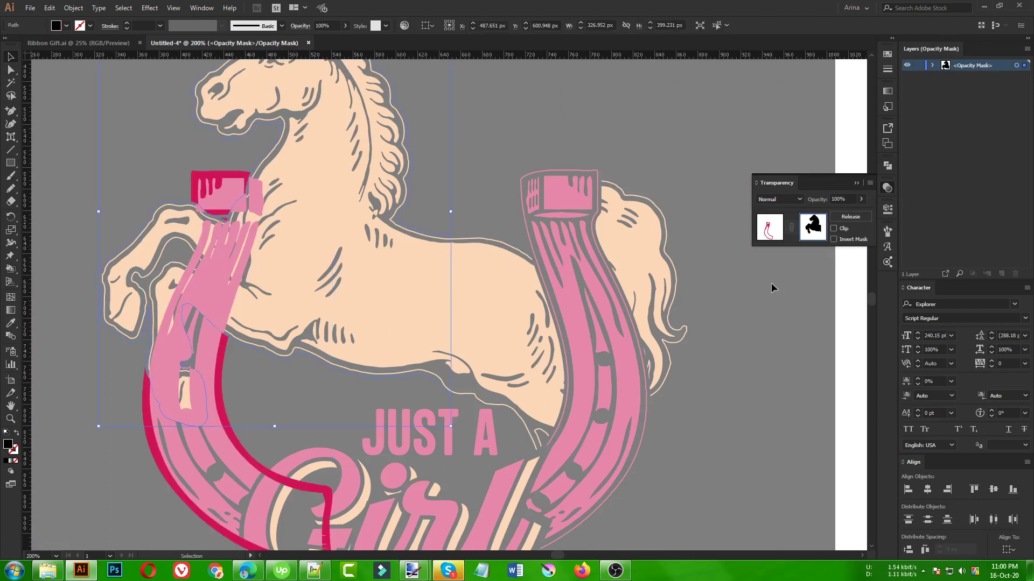
{"action": "left_click", "coordinate": [779, 230]}
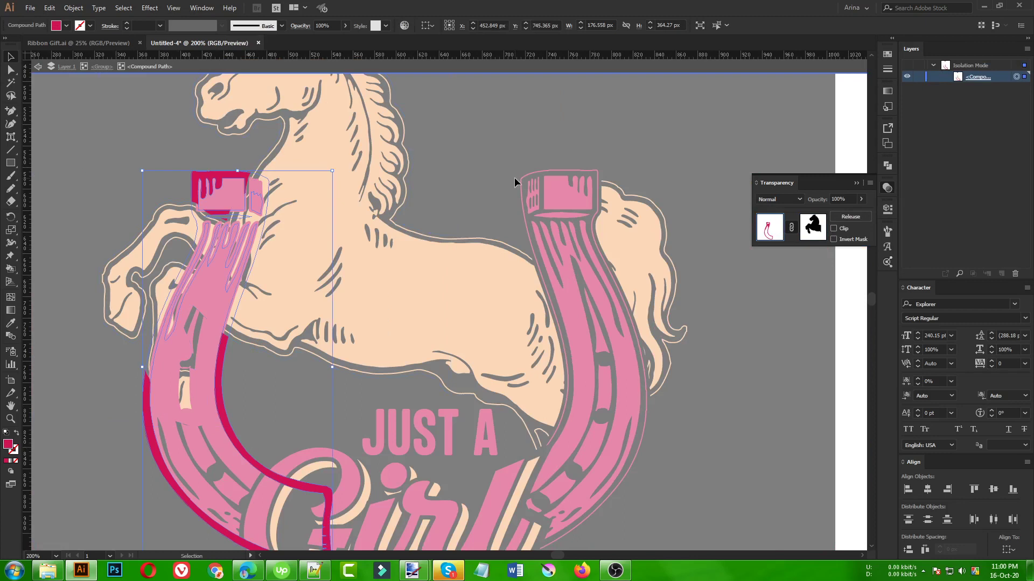
{"action": "left_click", "coordinate": [512, 176]}
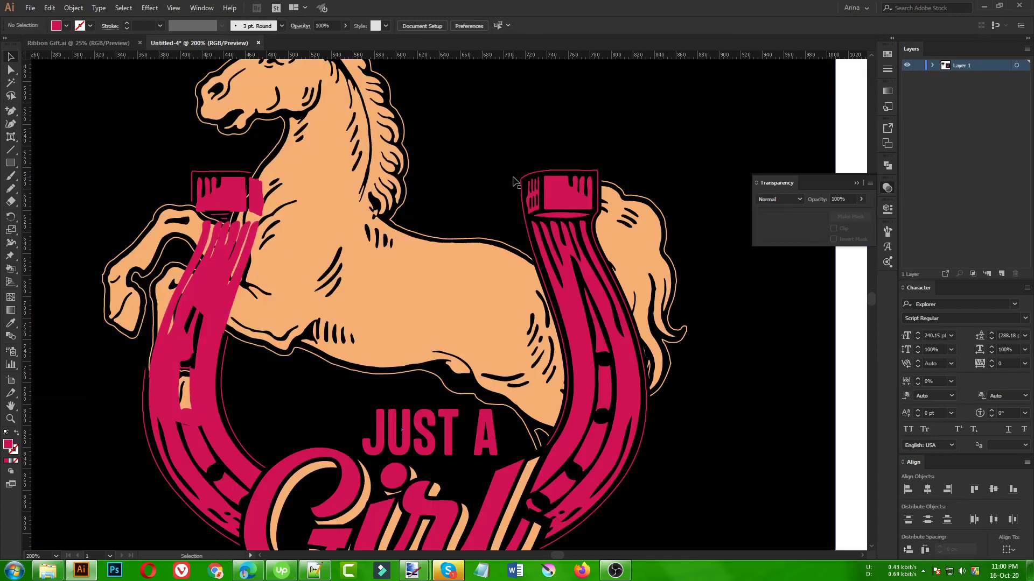
Step: Isolate the horseshoe group down to its left half to examine the nested shapes, and exit isolation mode
{"action": "double_click", "coordinate": [206, 329]}
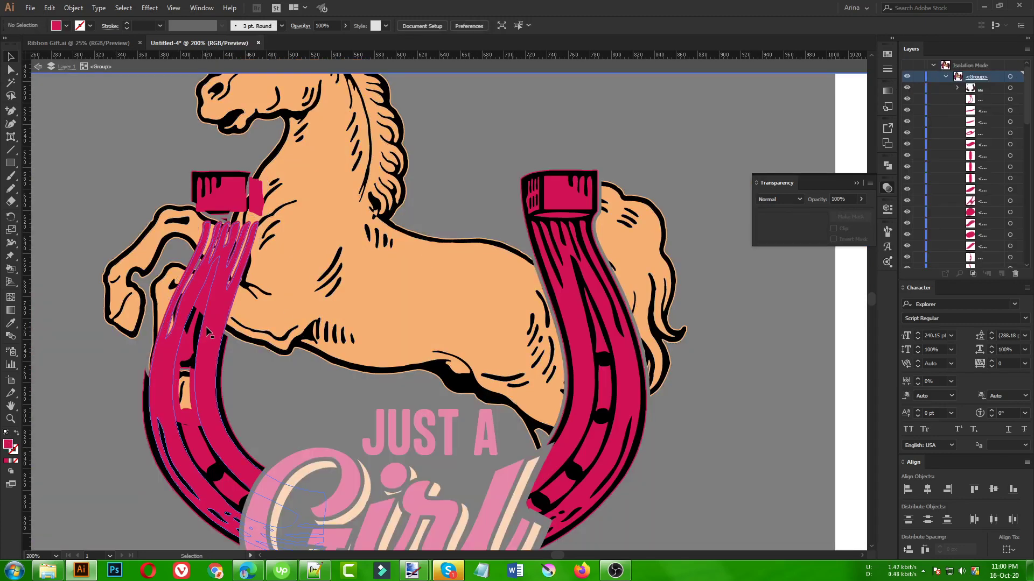
{"action": "double_click", "coordinate": [206, 328]}
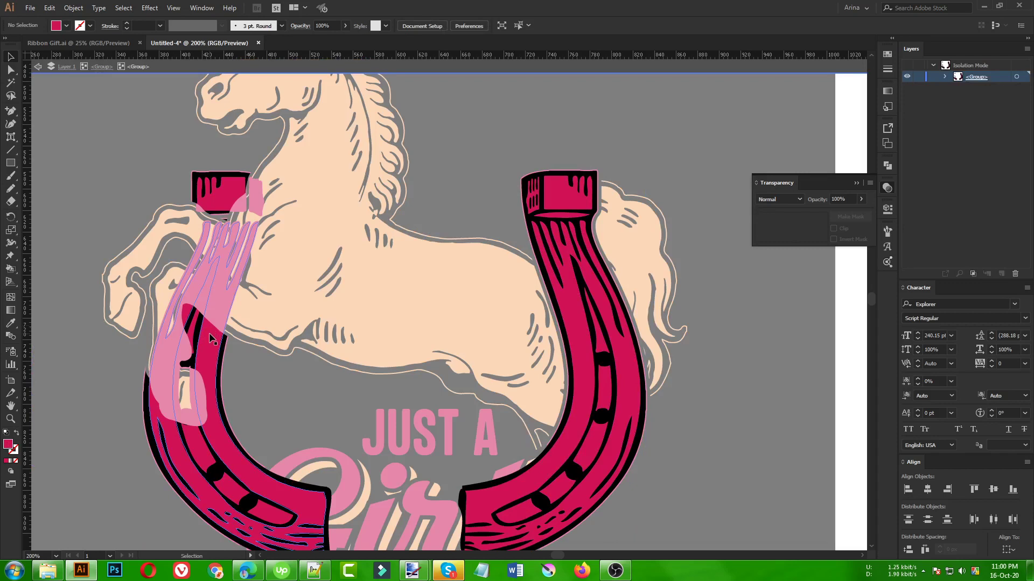
{"action": "left_click", "coordinate": [216, 312]}
{"action": "double_click", "coordinate": [260, 379]}
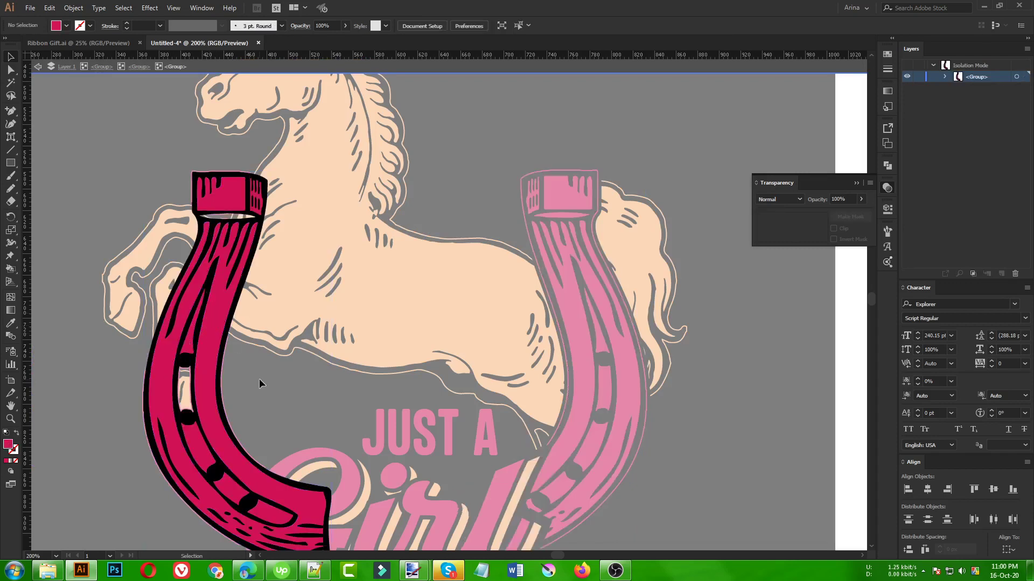
{"action": "double_click", "coordinate": [262, 383]}
{"action": "scroll", "coordinate": [344, 367], "scroll_direction": "down", "scroll_amount": 1}
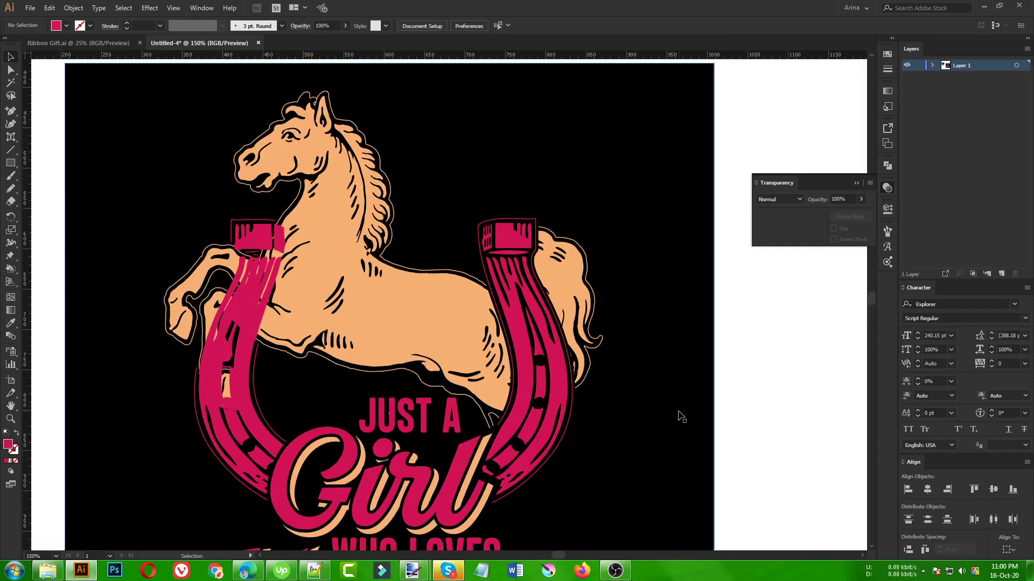
Step: Undo the horse-silhouette mask and the crimson fill applied to the horseshoe's offset outlines
{"action": "double_click", "coordinate": [363, 354]}
{"action": "key", "text": "ctrl+z"}
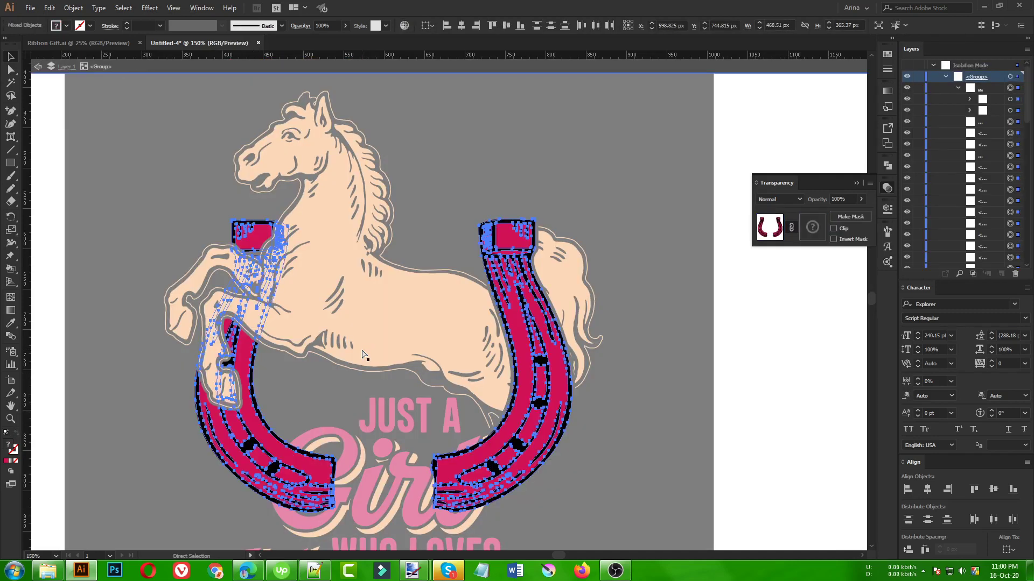
{"action": "key", "text": "ctrl+z"}
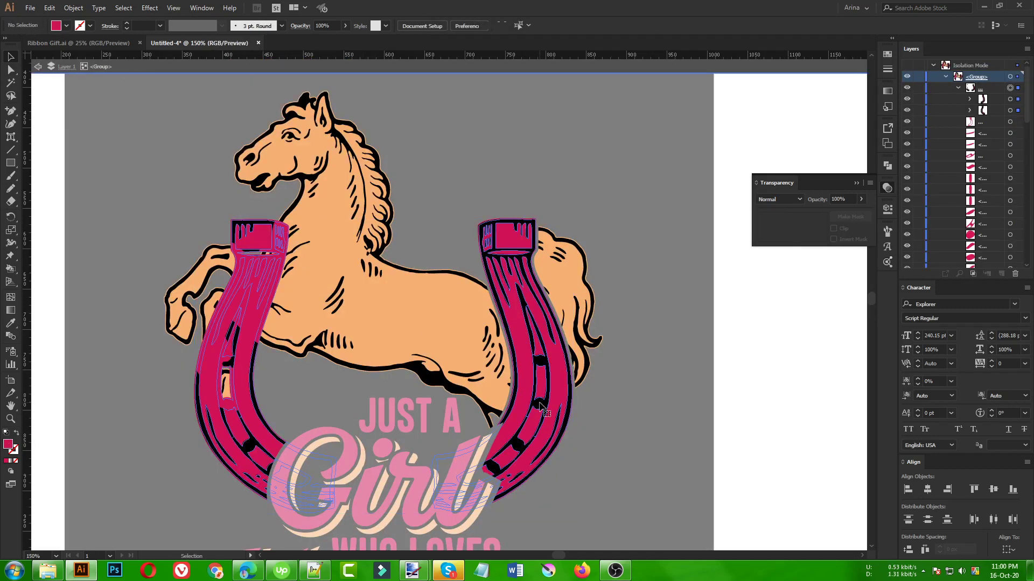
{"action": "key", "text": "ctrl+z"}
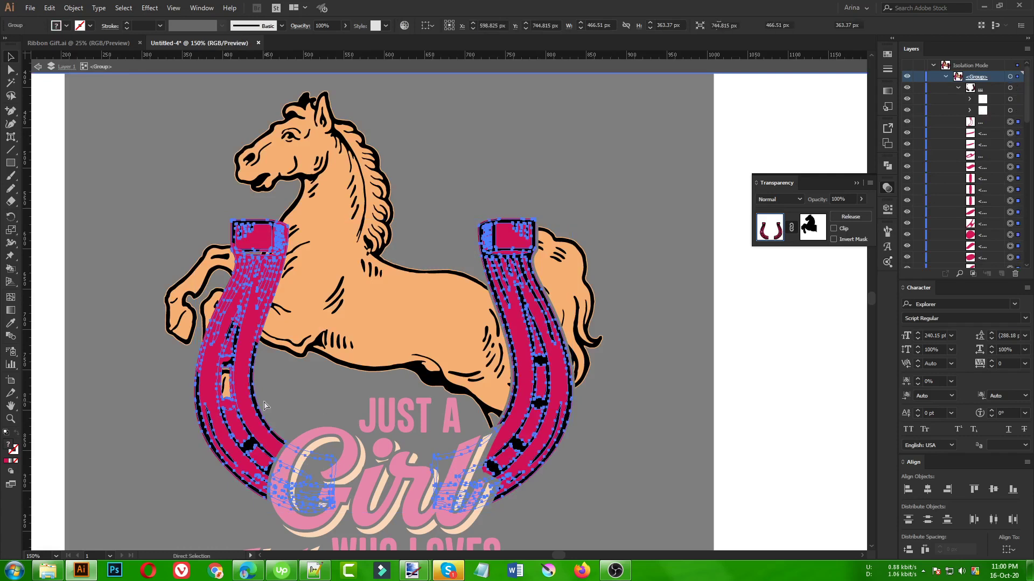
Step: Isolate the horseshoe group, try deleting its crimson shapes with a Magic Wand selection, undo the deletion, and exit isolation mode
{"action": "double_click", "coordinate": [534, 431]}
{"action": "left_click", "coordinate": [535, 430]}
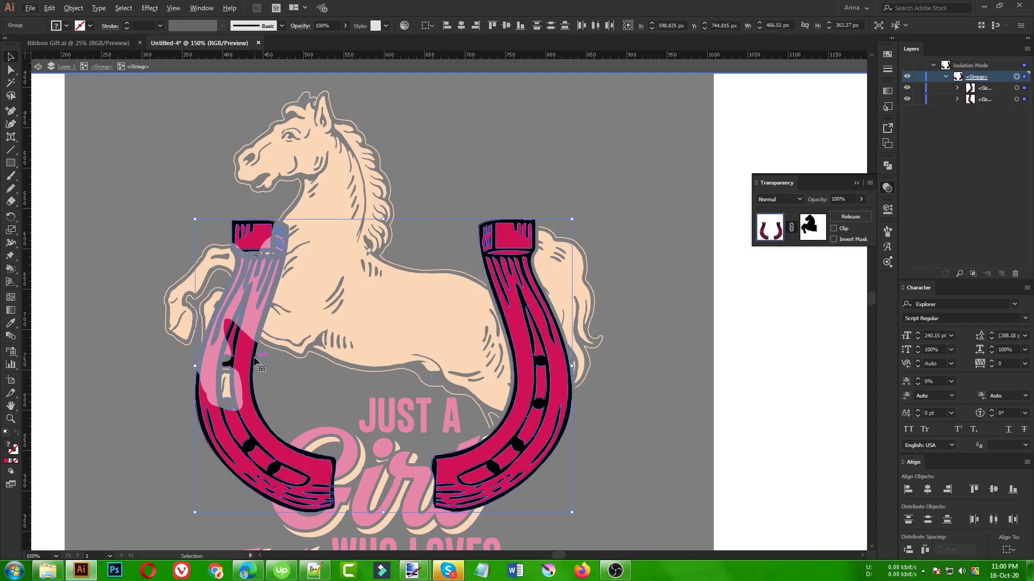
{"action": "left_click", "coordinate": [279, 370]}
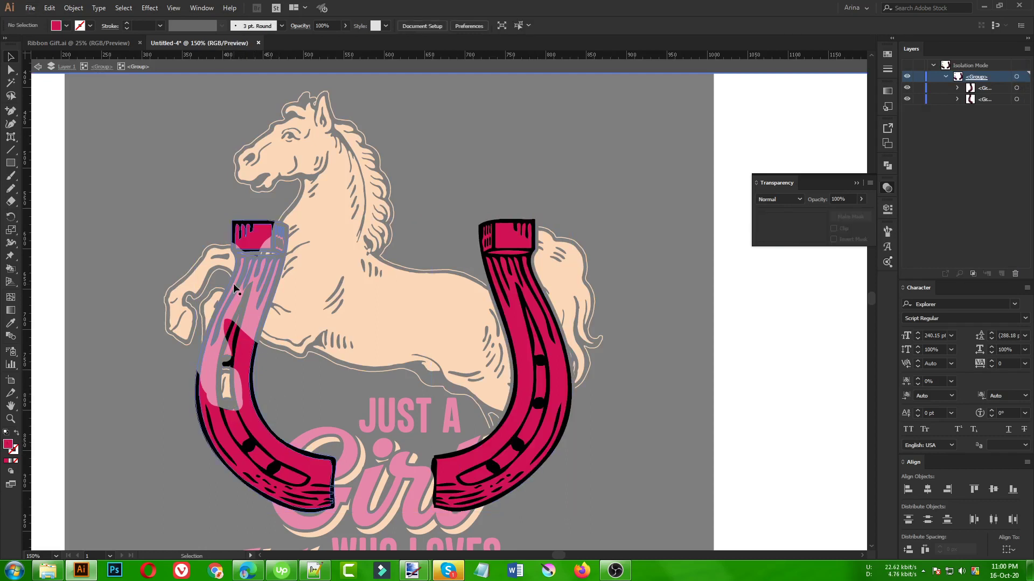
{"action": "left_click", "coordinate": [264, 234]}
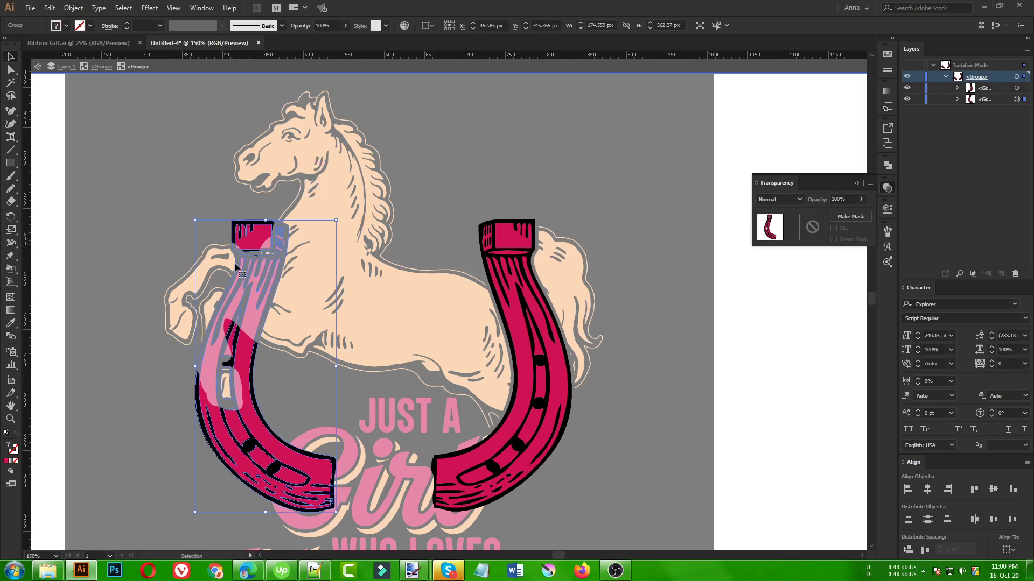
{"action": "left_click", "coordinate": [11, 84]}
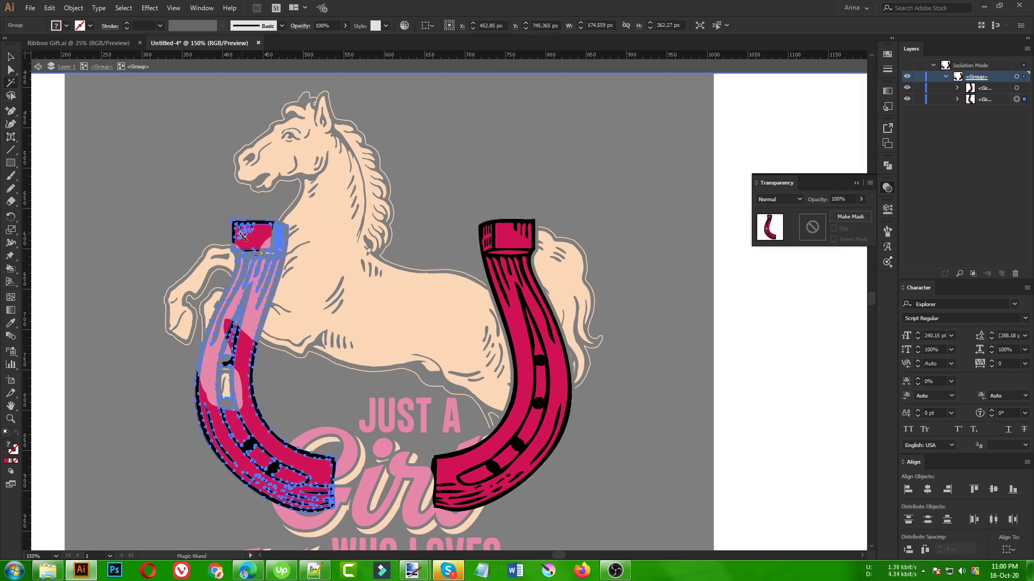
{"action": "left_click", "coordinate": [257, 235]}
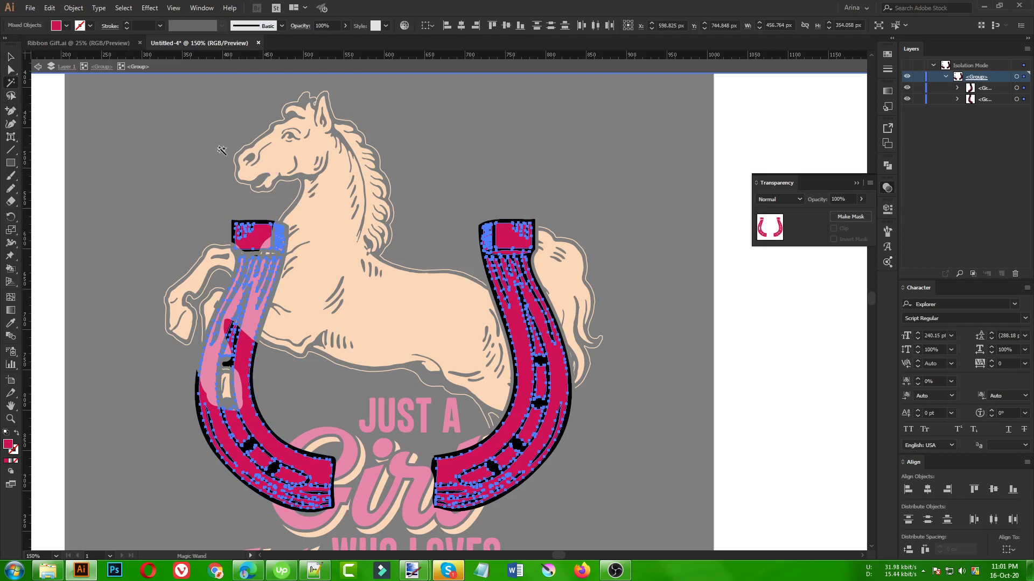
{"action": "key", "text": "Delete"}
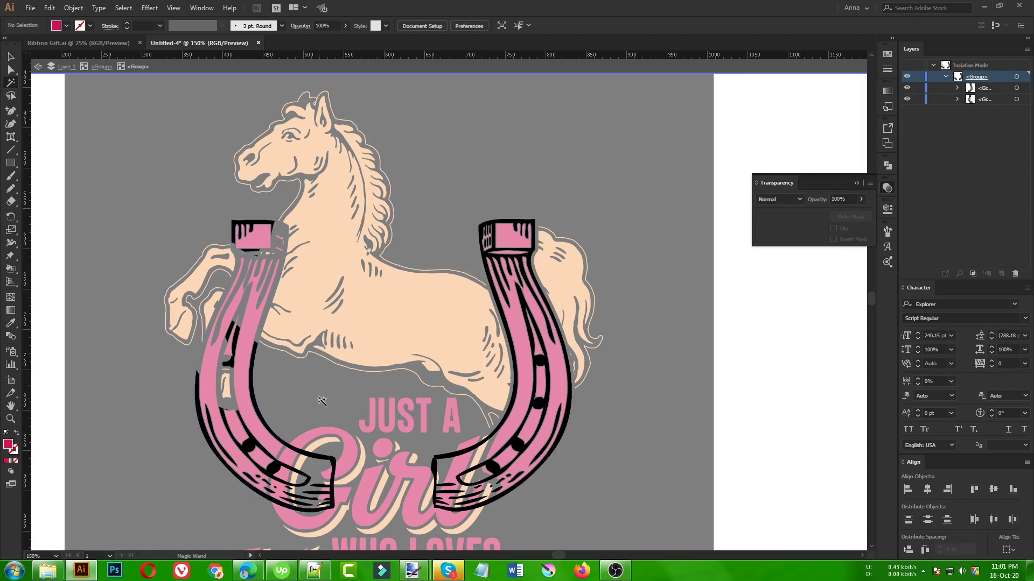
{"action": "key", "text": "v"}
{"action": "key", "text": "ctrl+z"}
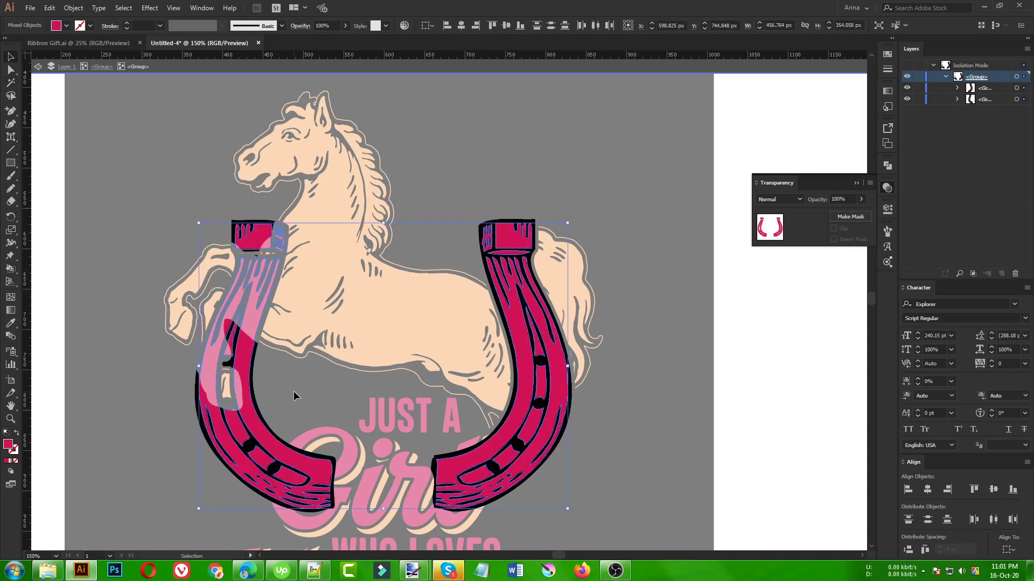
{"action": "double_click", "coordinate": [283, 395]}
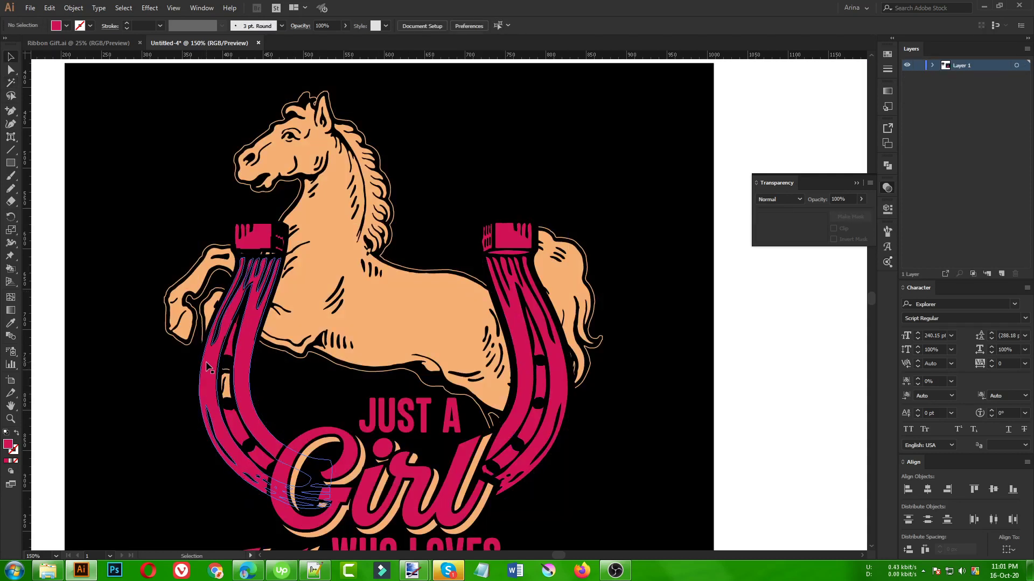
Step: Undo the remaining offset outlines around the horseshoe and return to the full artwork with the horse's front legs overlapping it
{"action": "double_click", "coordinate": [206, 366]}
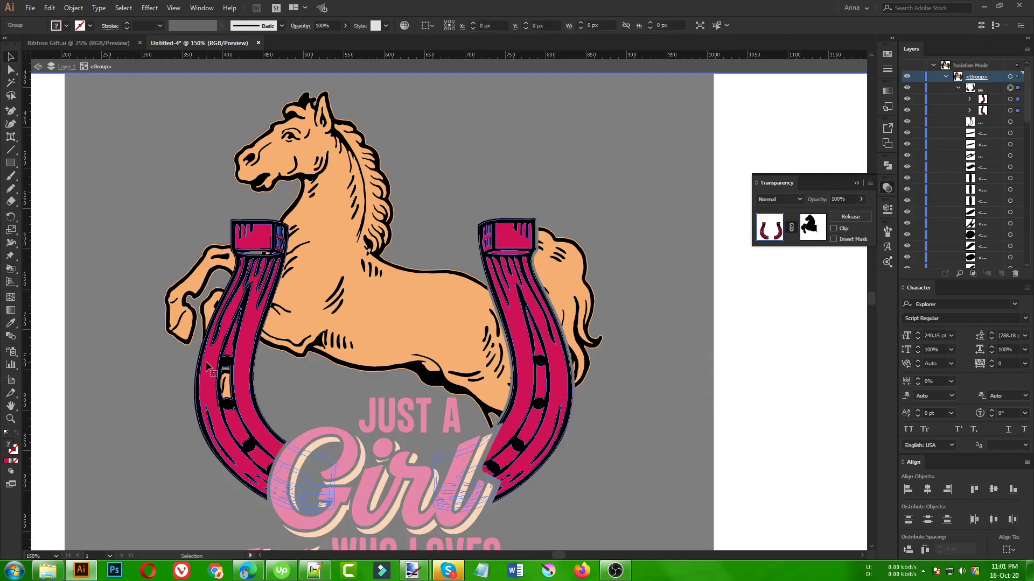
{"action": "double_click", "coordinate": [206, 372]}
{"action": "left_click", "coordinate": [206, 373]}
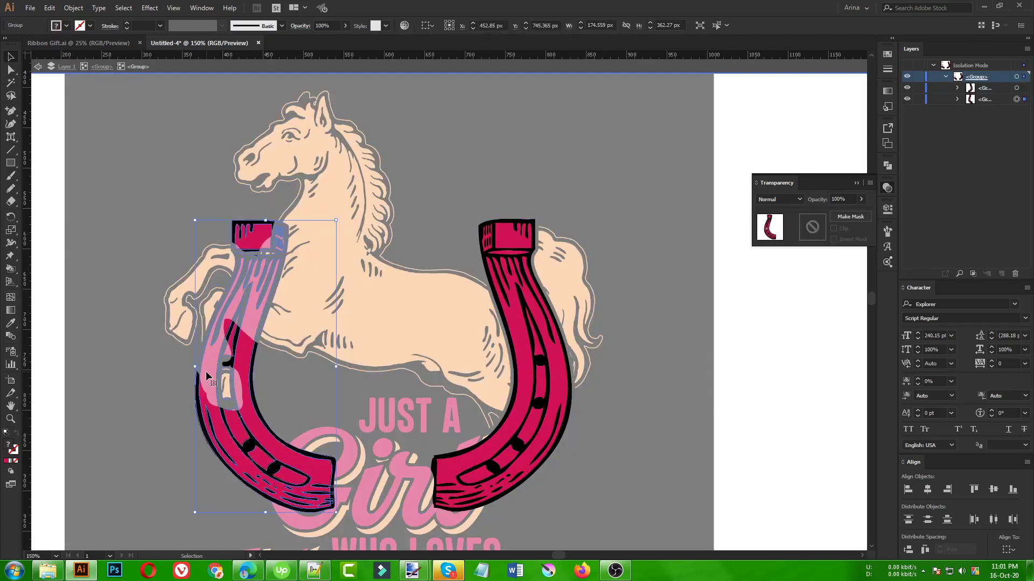
{"action": "double_click", "coordinate": [293, 379]}
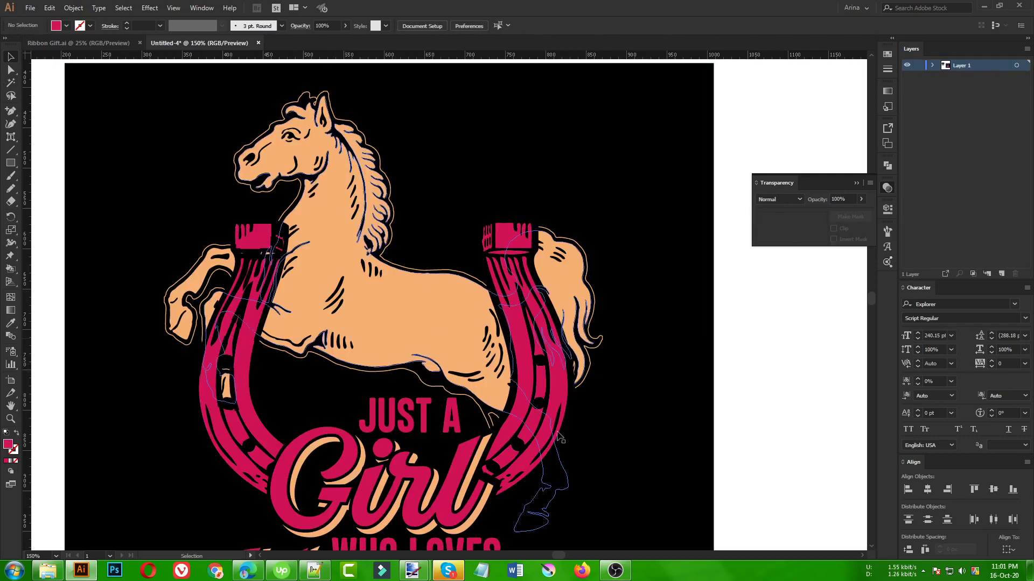
{"action": "key", "text": "ctrl+z"}
{"action": "key", "text": "ctrl+z"}
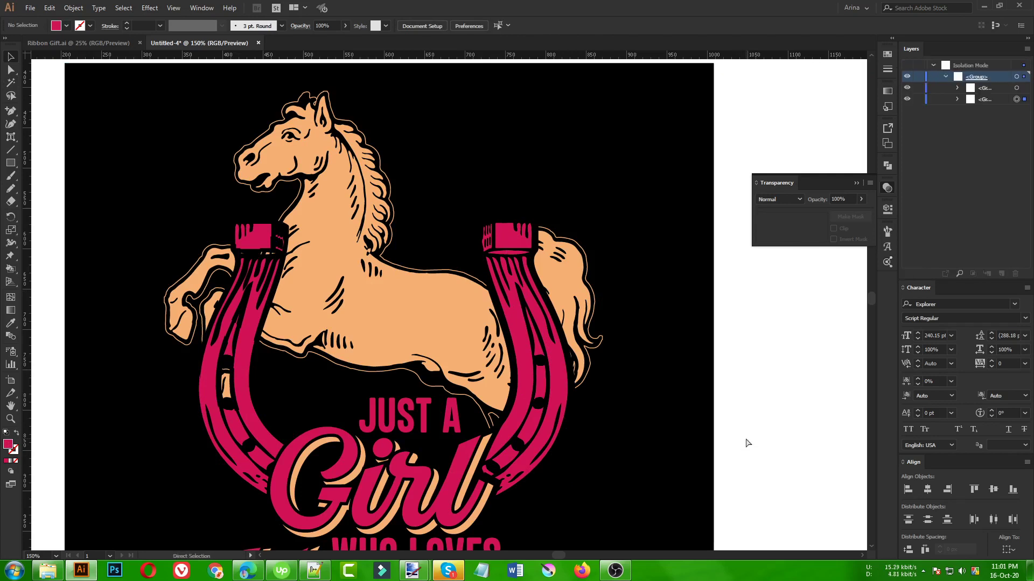
{"action": "double_click", "coordinate": [745, 437]}
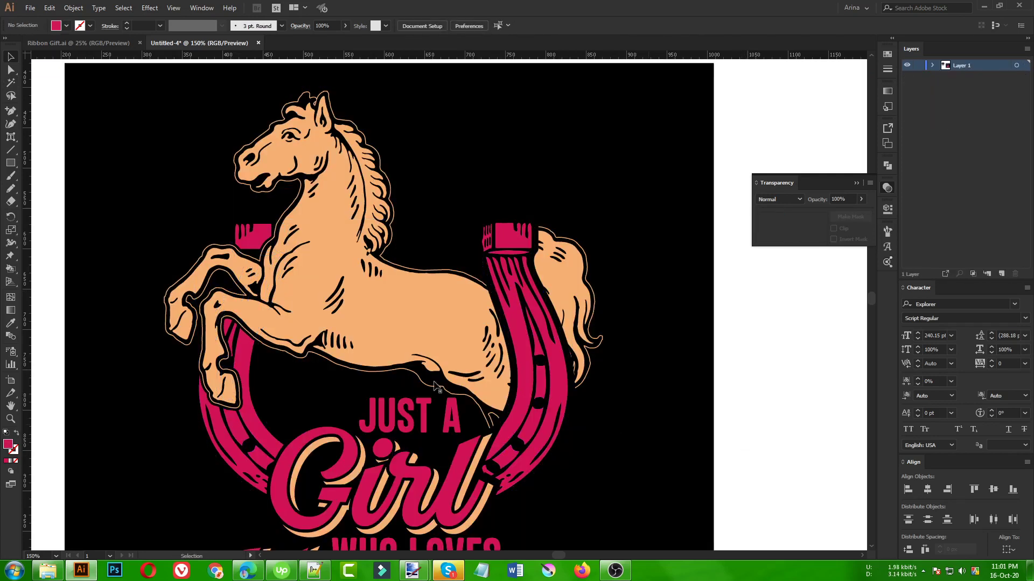
Step: Select the Girl and Horses lettering together, try a tan 2 pt stroke on it, and deselect it
{"action": "scroll", "coordinate": [387, 369], "scroll_direction": "down", "scroll_amount": 1}
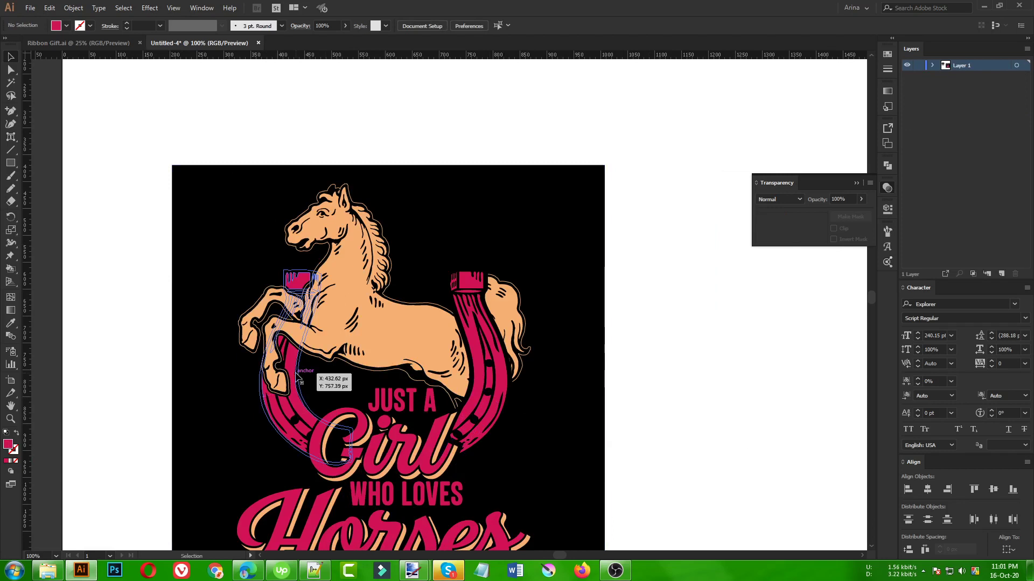
{"action": "scroll", "coordinate": [514, 402], "scroll_direction": "down", "scroll_amount": 2}
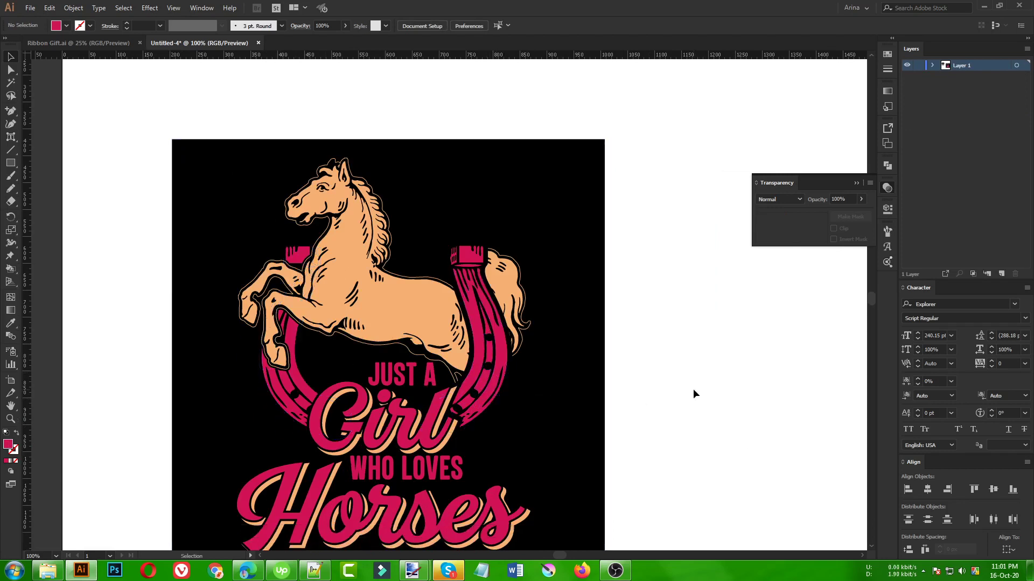
{"action": "scroll", "coordinate": [693, 389], "scroll_direction": "down", "scroll_amount": 2}
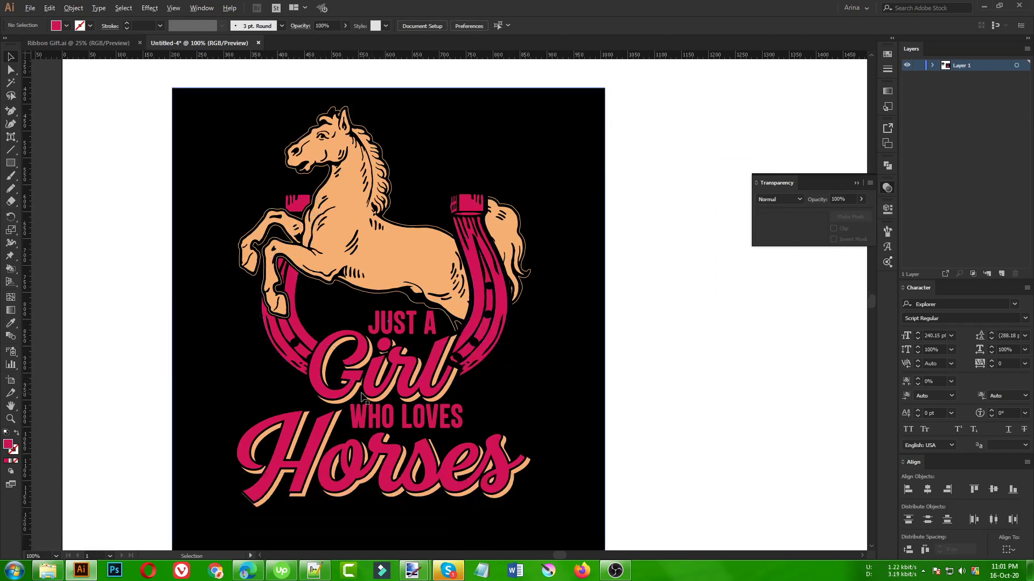
{"action": "scroll", "coordinate": [357, 393], "scroll_direction": "up", "scroll_amount": 1}
{"action": "left_click", "coordinate": [303, 440]}
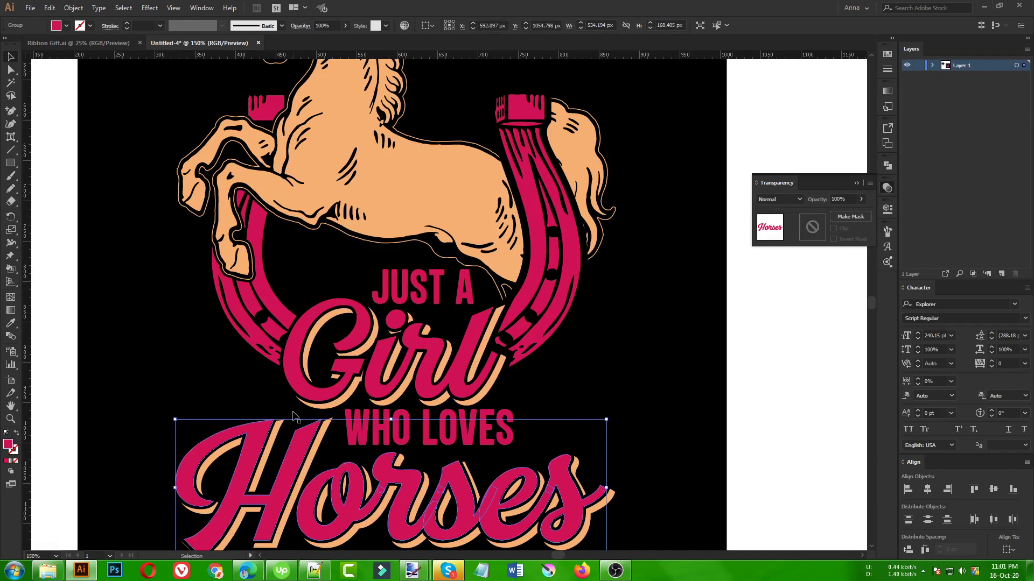
{"action": "left_click", "coordinate": [293, 376], "text": "shift"}
{"action": "scroll", "coordinate": [293, 374], "scroll_direction": "up", "scroll_amount": 1}
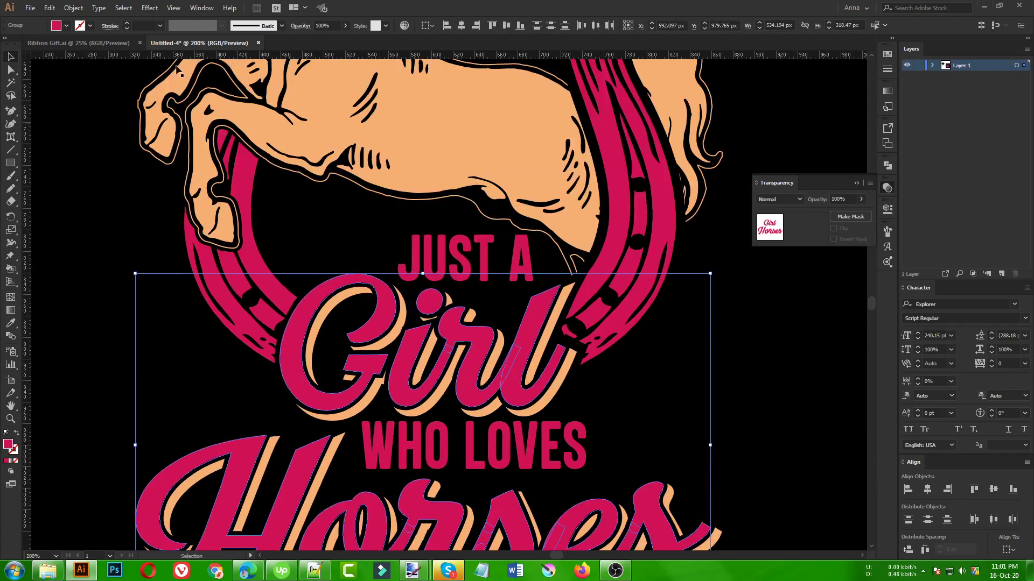
{"action": "scroll", "coordinate": [137, 23], "scroll_direction": "up", "scroll_amount": 1}
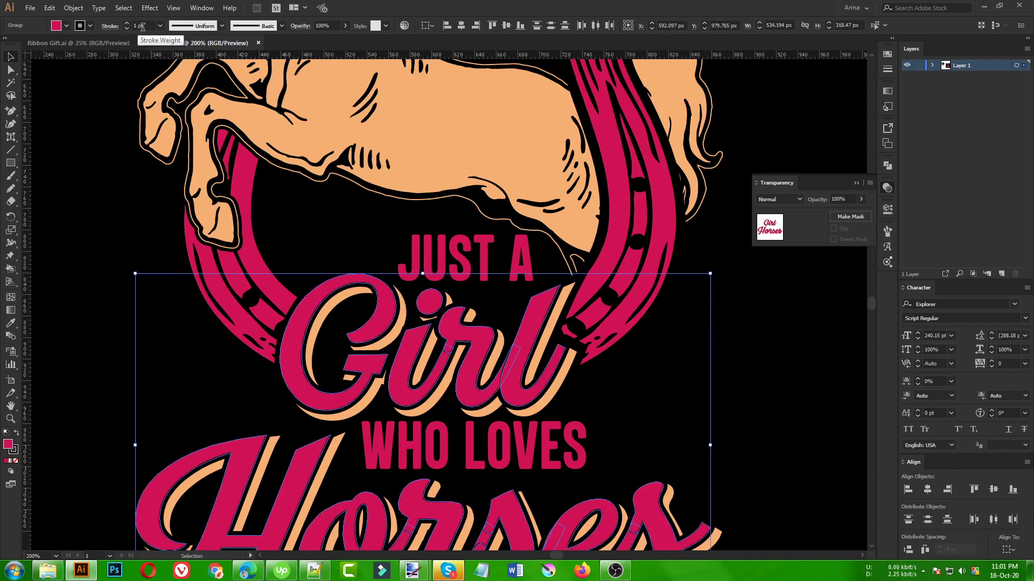
{"action": "left_click", "coordinate": [91, 27]}
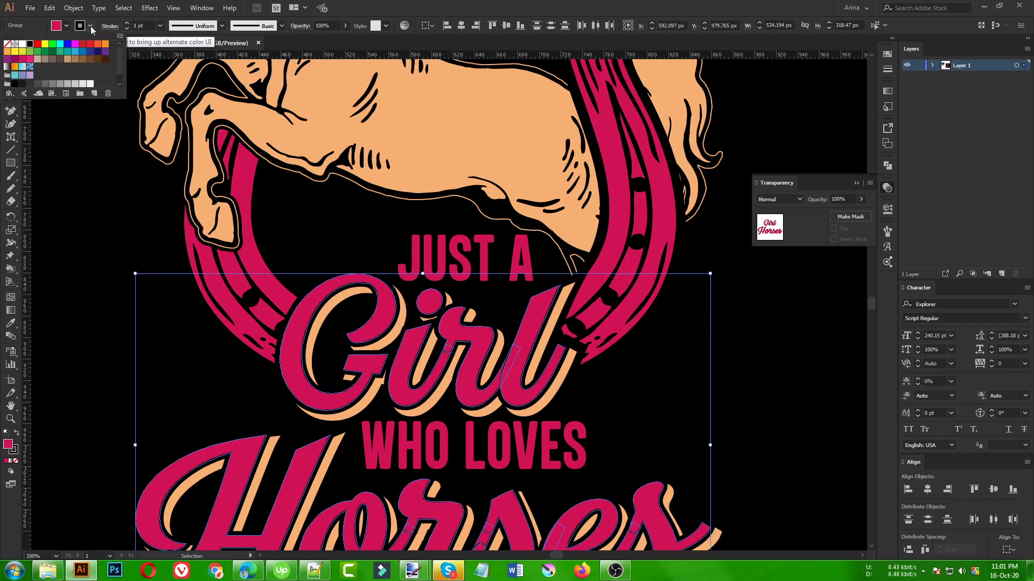
{"action": "left_click", "coordinate": [14, 82]}
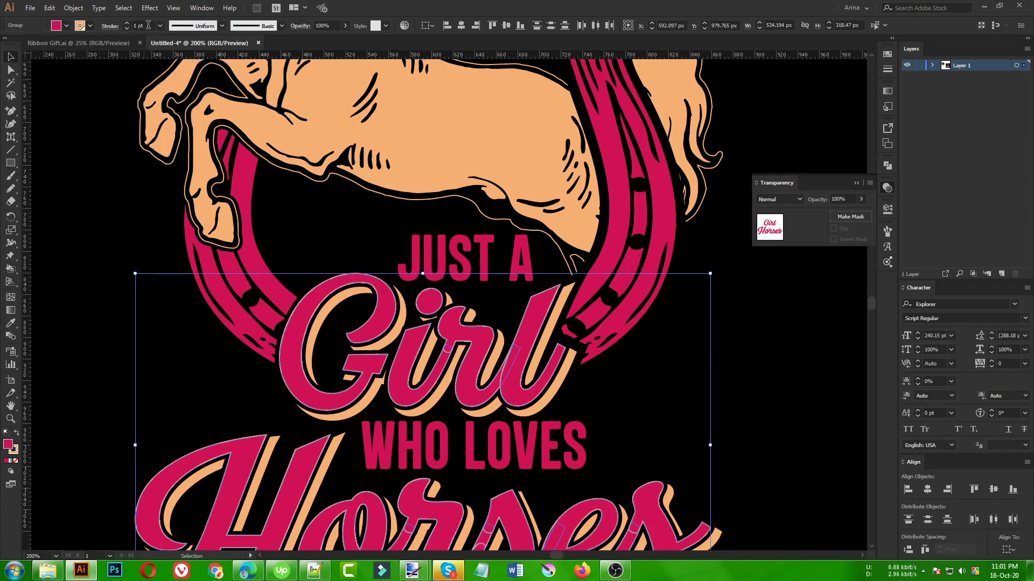
{"action": "scroll", "coordinate": [147, 25], "scroll_direction": "up", "scroll_amount": 1}
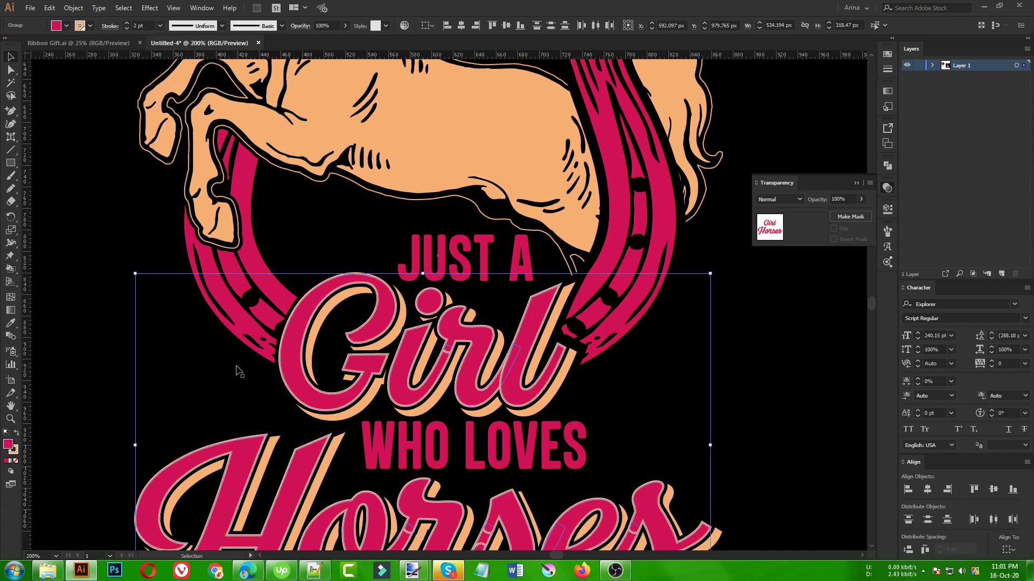
{"action": "scroll", "coordinate": [330, 237], "scroll_direction": "down", "scroll_amount": 1}
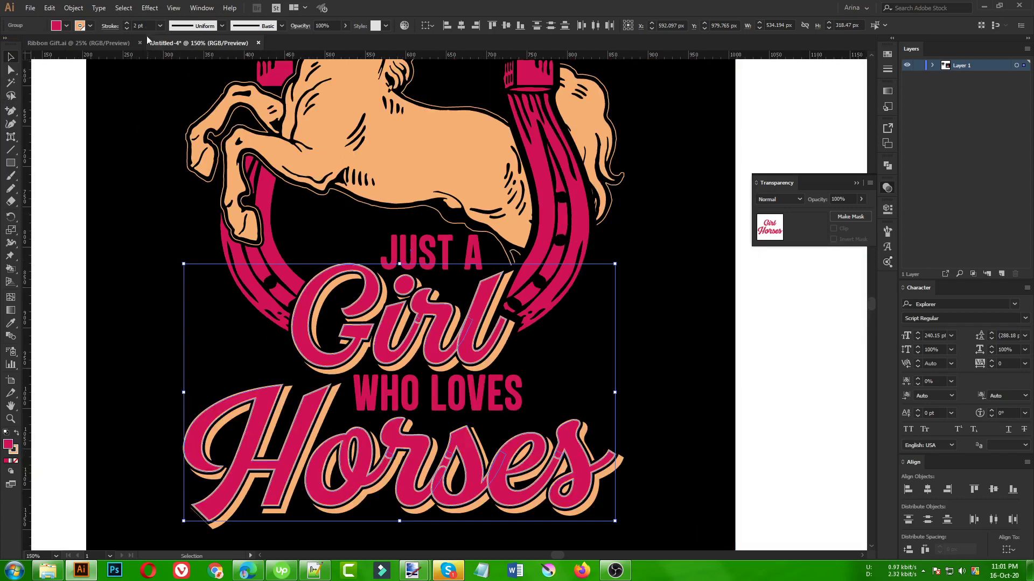
{"action": "left_click", "coordinate": [695, 339]}
Step: Unite the overlapping letter shapes within the Girl lettering and within the Horses lettering
{"action": "left_click", "coordinate": [459, 347]}
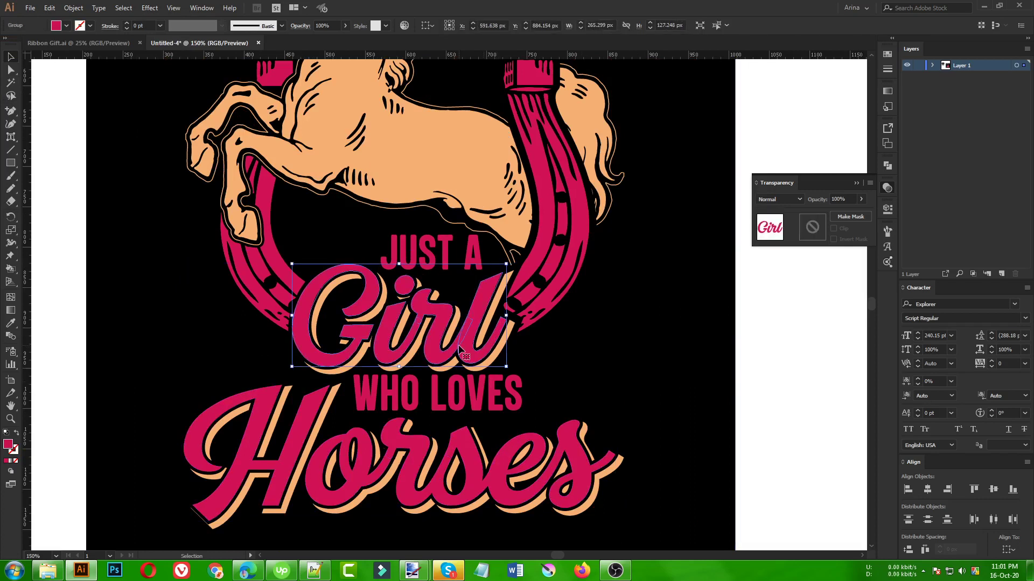
{"action": "scroll", "coordinate": [459, 349], "scroll_direction": "up", "scroll_amount": 1}
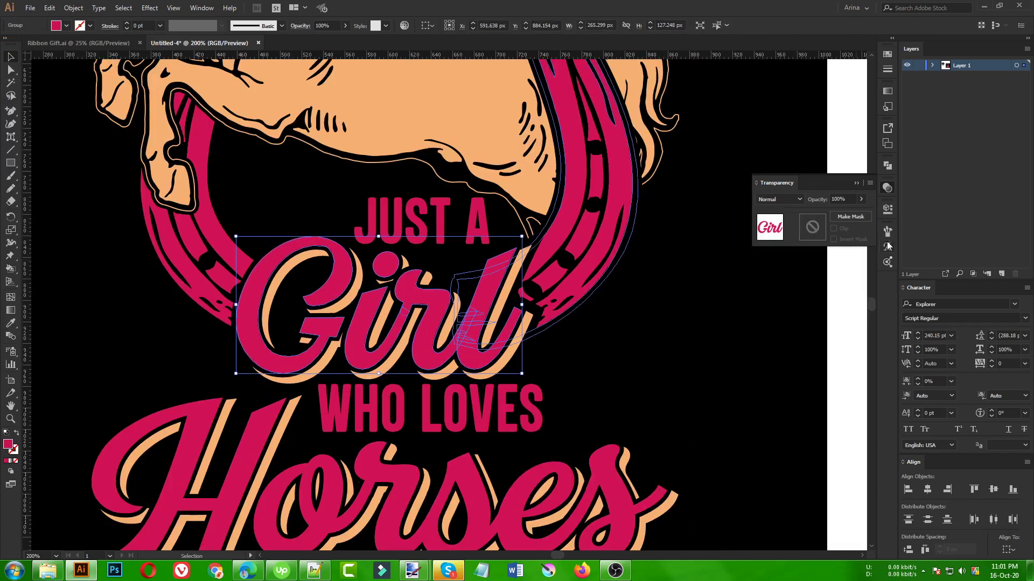
{"action": "left_click", "coordinate": [888, 165]}
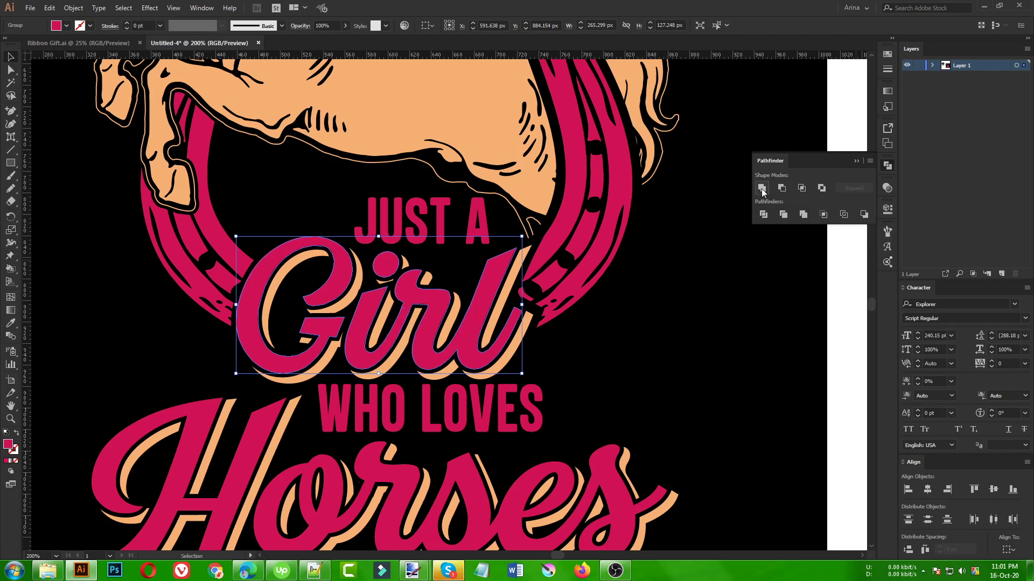
{"action": "scroll", "coordinate": [407, 423], "scroll_direction": "down", "scroll_amount": 3}
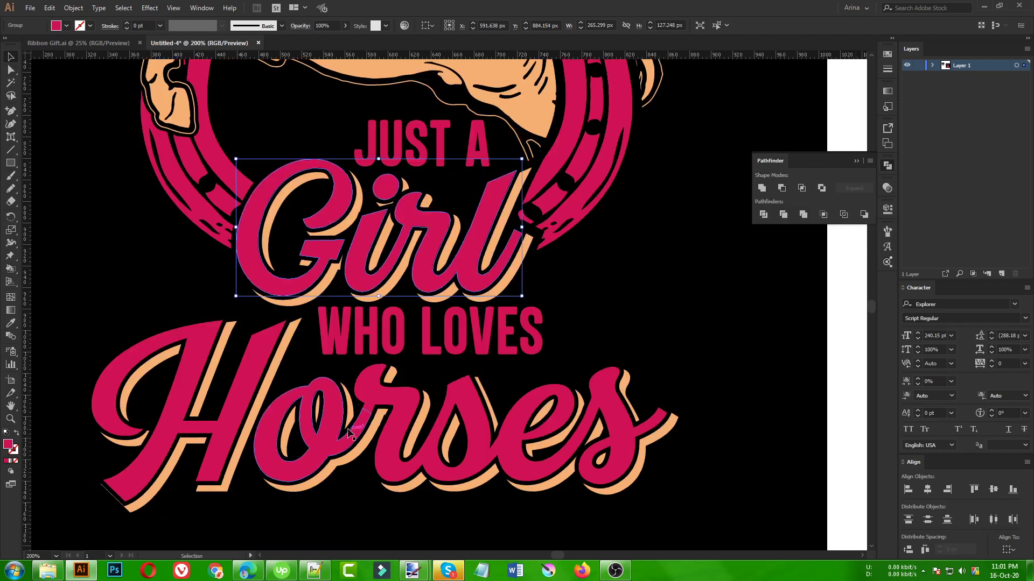
{"action": "left_click", "coordinate": [407, 420]}
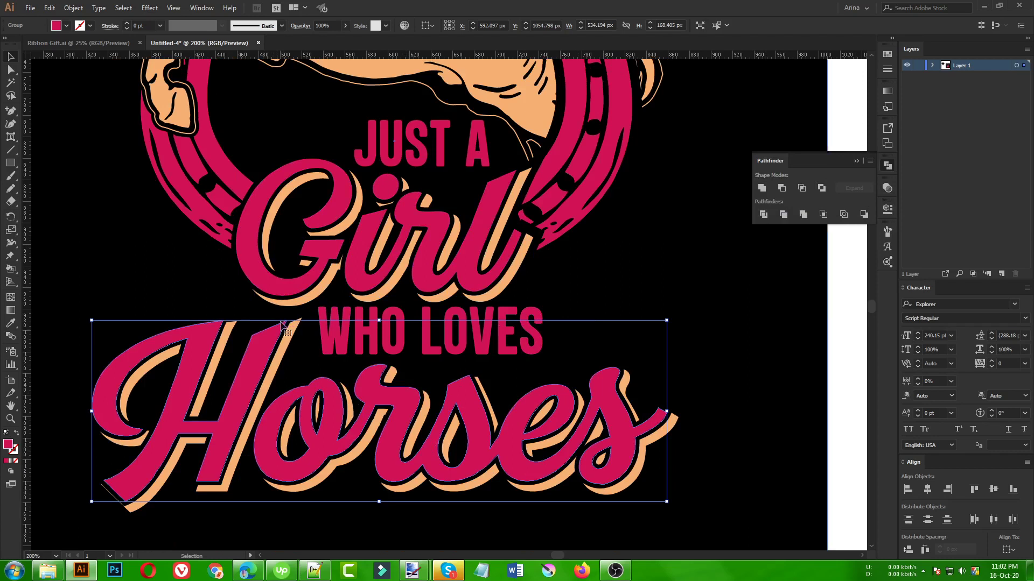
Step: Give the Horses lettering a tan 1 pt stroke aligned to the outside and deselect it
{"action": "double_click", "coordinate": [140, 25]}
{"action": "type", "text": "10"}
{"action": "key", "text": "Return"}
{"action": "scroll", "coordinate": [140, 25], "scroll_direction": "down", "scroll_amount": 5}
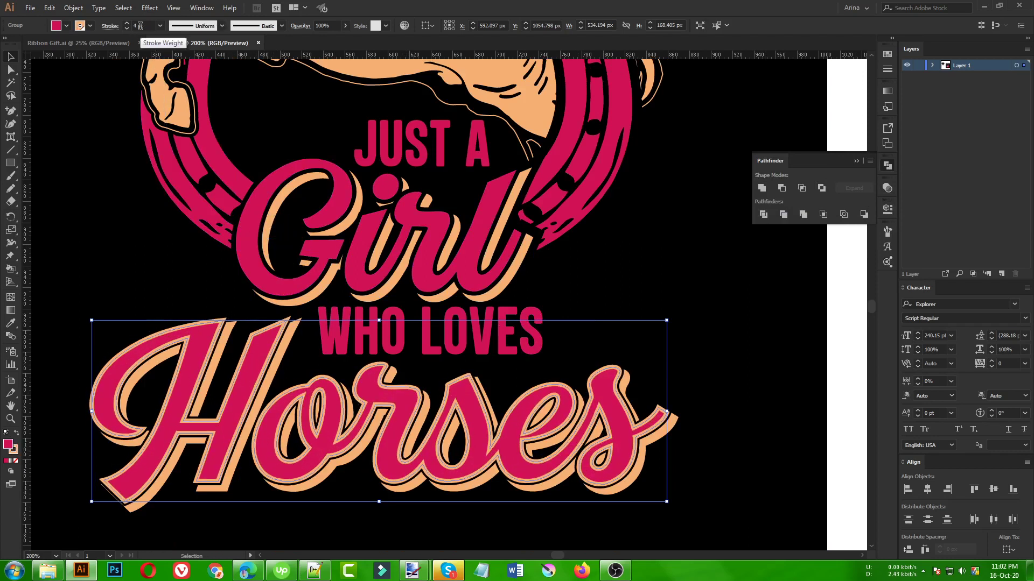
{"action": "scroll", "coordinate": [140, 26], "scroll_direction": "down", "scroll_amount": 2}
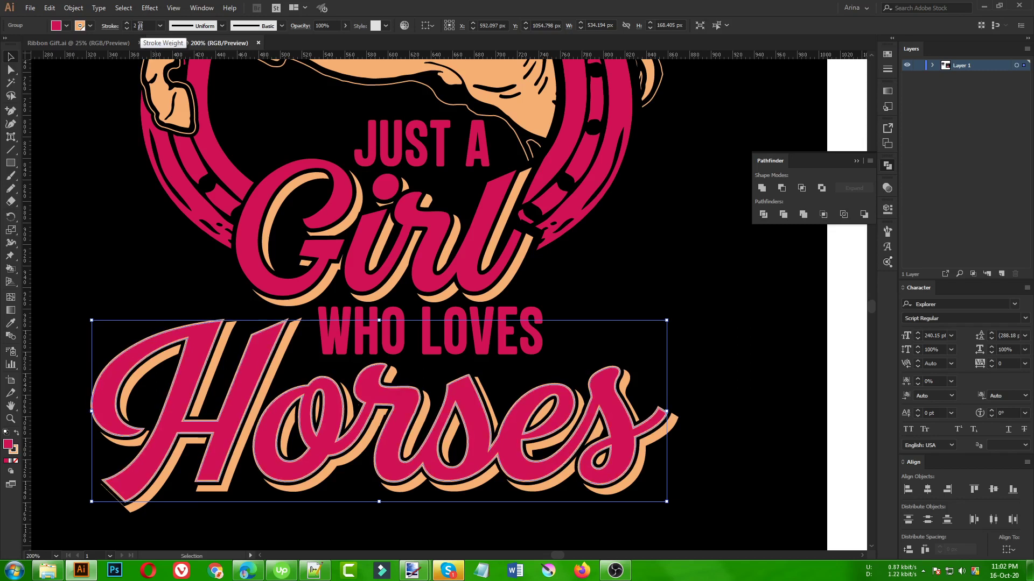
{"action": "left_click", "coordinate": [109, 27]}
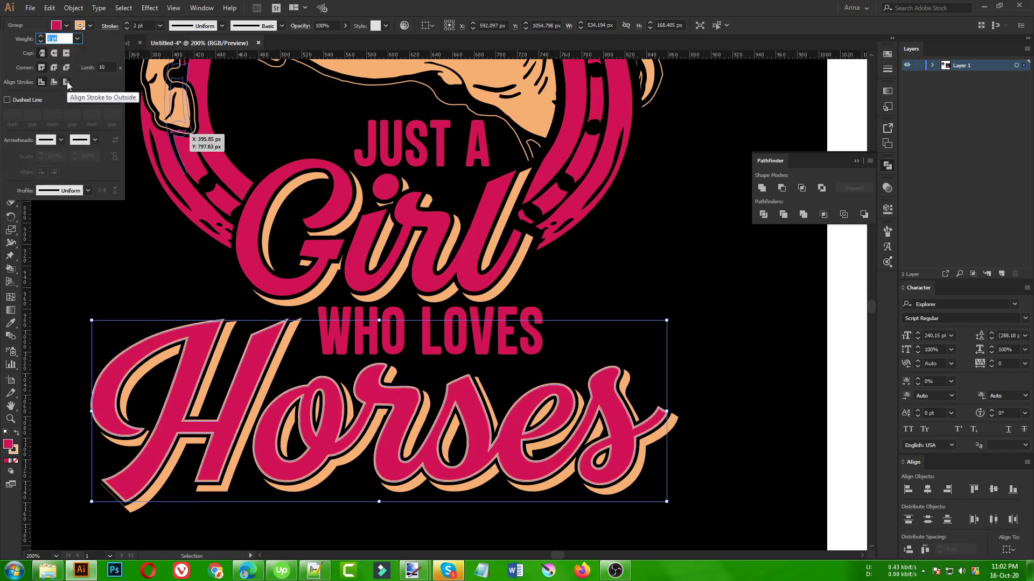
{"action": "left_click", "coordinate": [66, 82]}
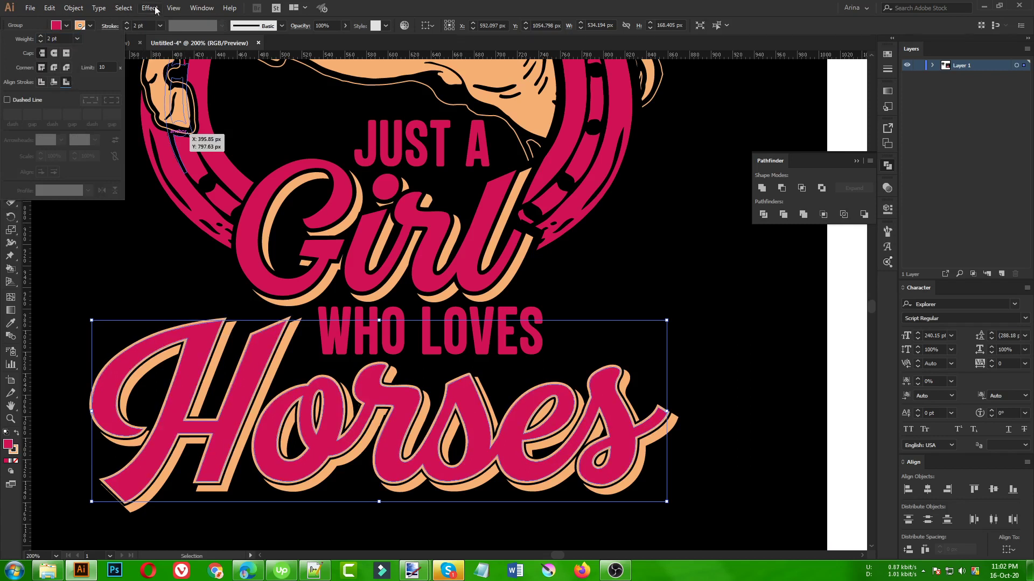
{"action": "left_click", "coordinate": [144, 25]}
{"action": "scroll", "coordinate": [143, 25], "scroll_direction": "down", "scroll_amount": 1}
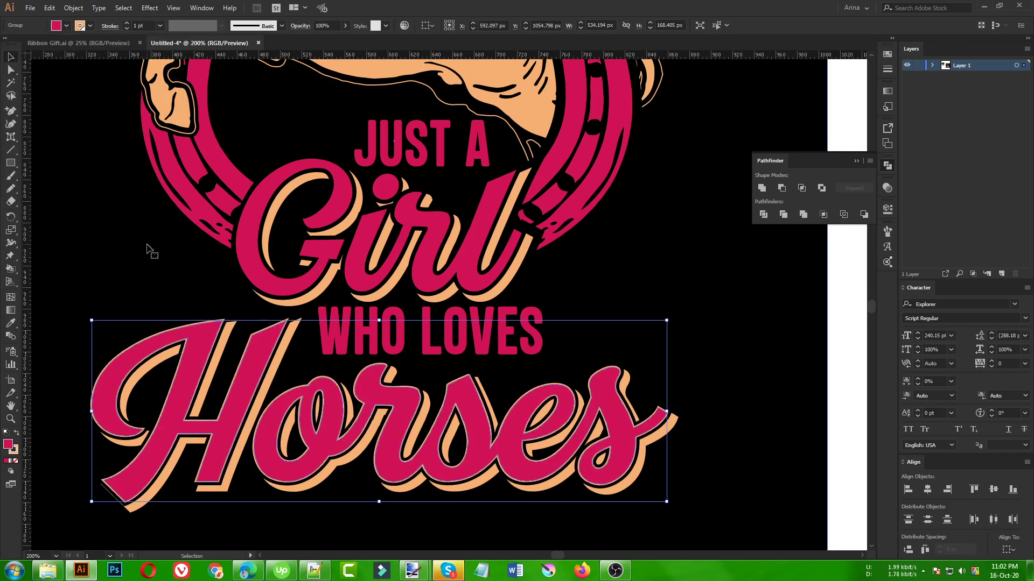
{"action": "left_click", "coordinate": [167, 283]}
Step: Give the Girl lettering a tan 1 pt stroke aligned to the outside and deselect everything
{"action": "left_click", "coordinate": [254, 250]}
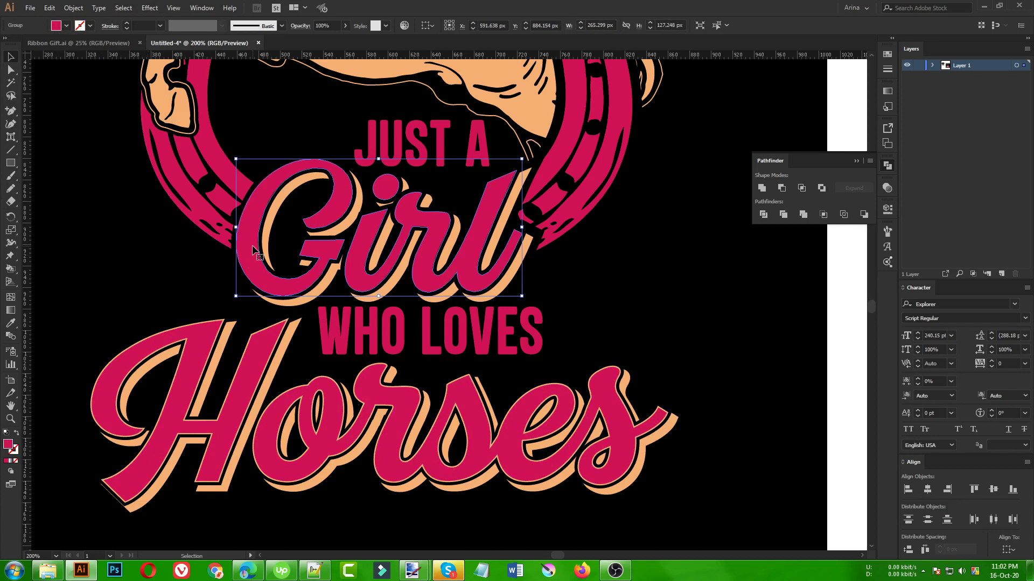
{"action": "scroll", "coordinate": [144, 24], "scroll_direction": "up", "scroll_amount": 2}
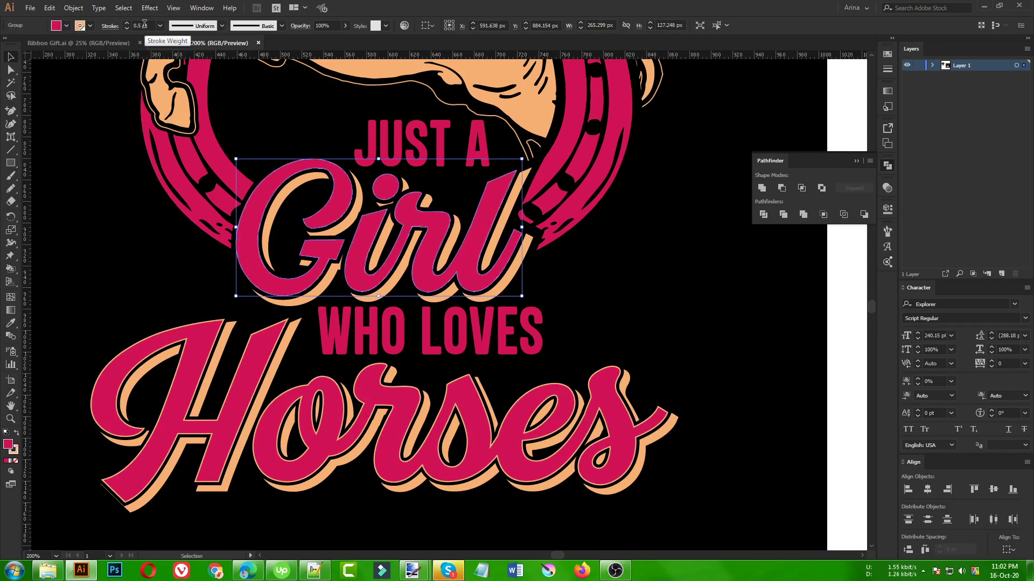
{"action": "scroll", "coordinate": [144, 24], "scroll_direction": "up", "scroll_amount": 1}
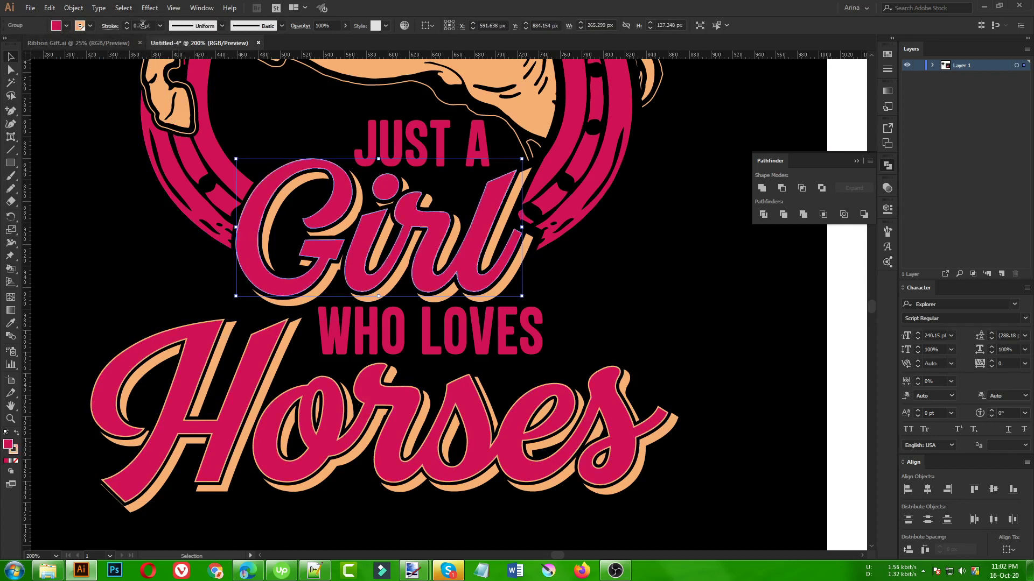
{"action": "scroll", "coordinate": [143, 24], "scroll_direction": "up", "scroll_amount": 1}
{"action": "left_click", "coordinate": [110, 27]}
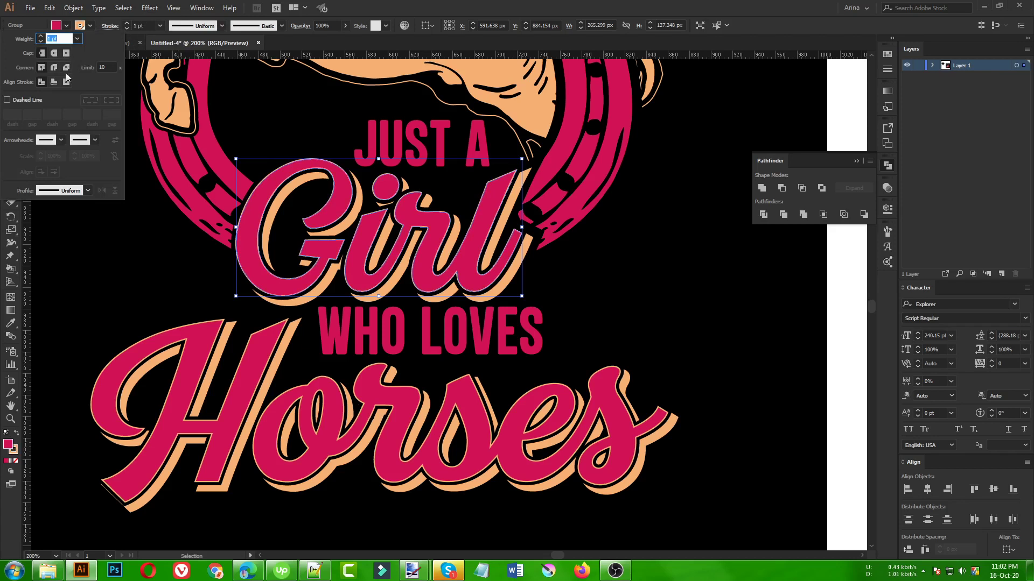
{"action": "left_click", "coordinate": [67, 86]}
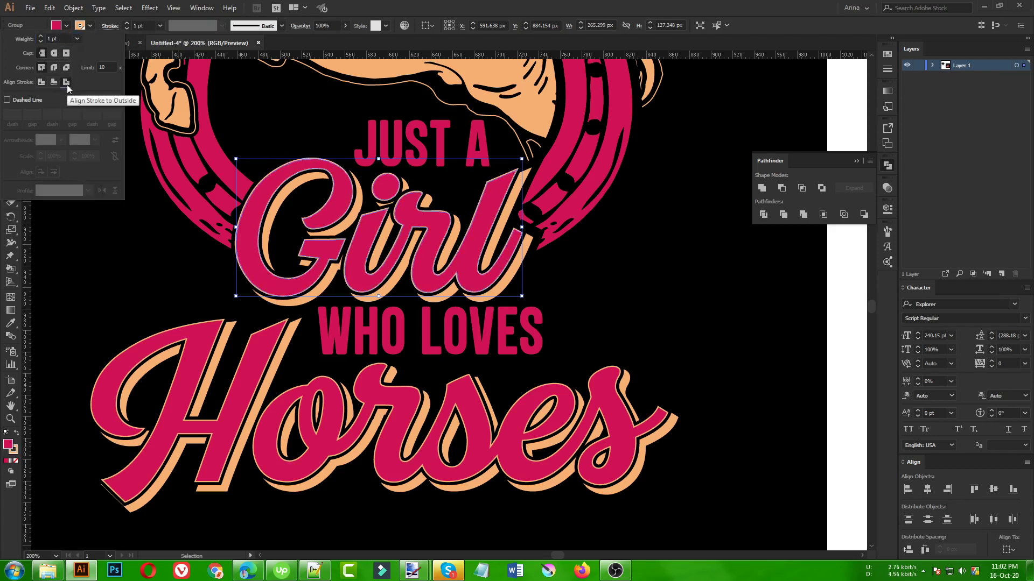
{"action": "left_click", "coordinate": [689, 284]}
{"action": "key", "text": "ctrl+minus"}
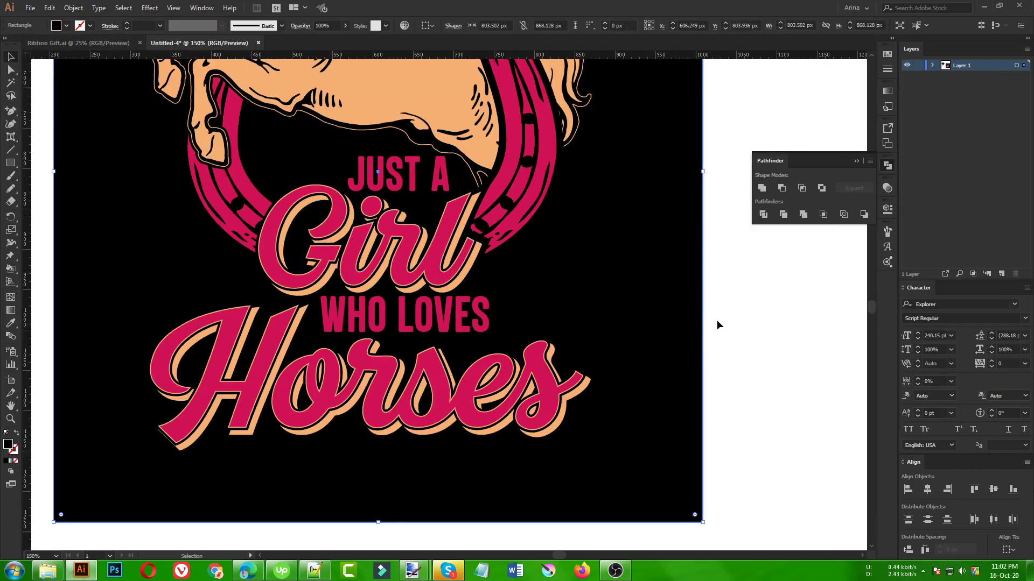
{"action": "left_click", "coordinate": [717, 320]}
Step: Move the black background rectangle sideways, clear of the artwork, leaving the design on the white artboard
{"action": "scroll", "coordinate": [717, 321], "scroll_direction": "up", "scroll_amount": 3}
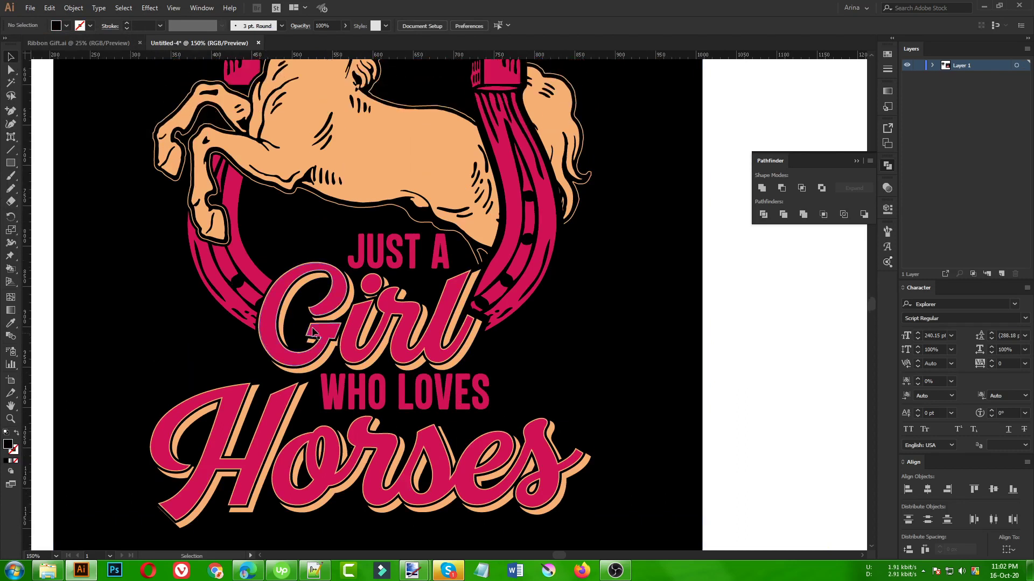
{"action": "key", "text": "ctrl+minus"}
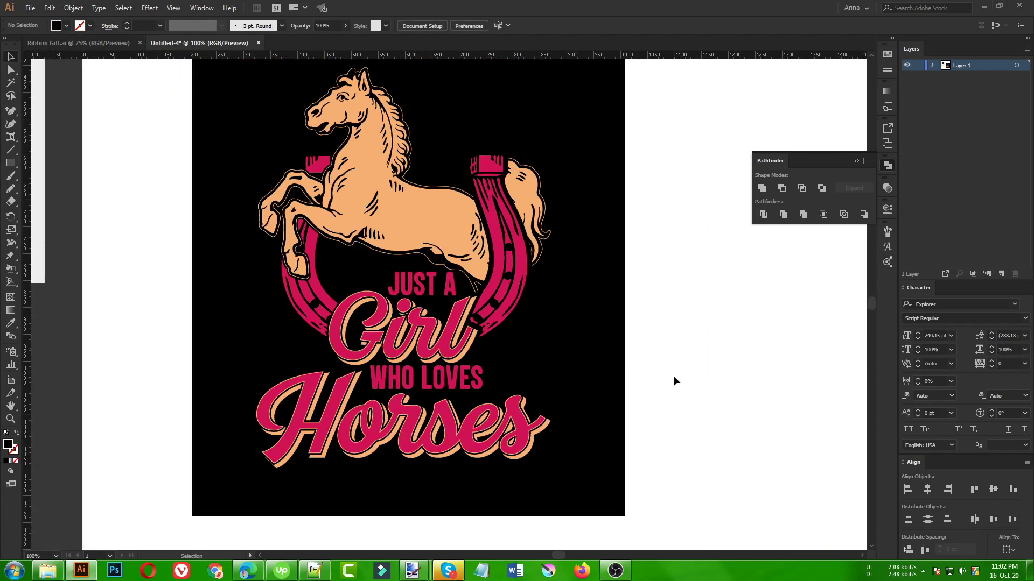
{"action": "scroll", "coordinate": [674, 378], "scroll_direction": "up", "scroll_amount": 1}
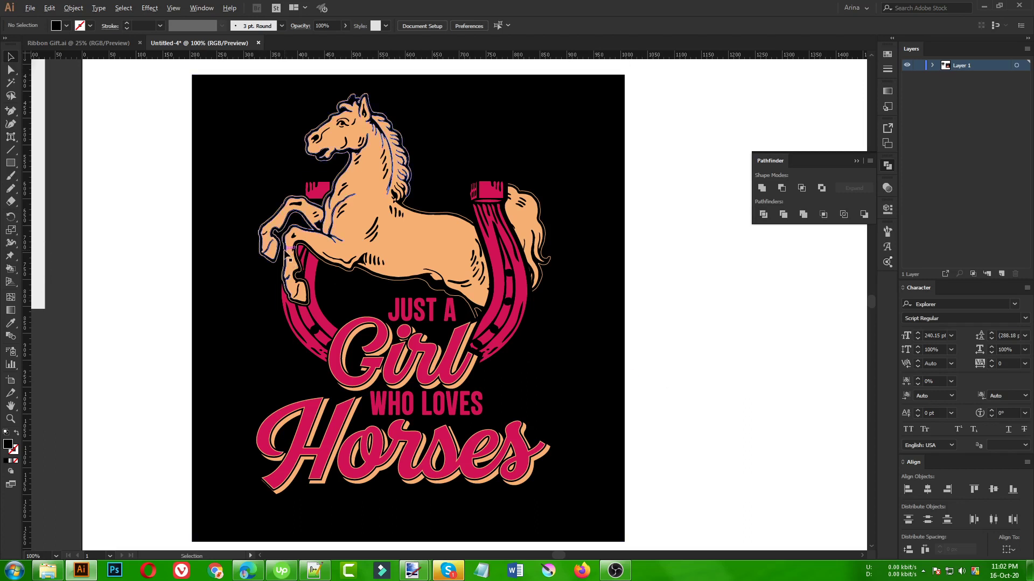
{"action": "scroll", "coordinate": [289, 251], "scroll_direction": "up", "scroll_amount": 1, "text": "alt"}
{"action": "scroll", "coordinate": [289, 251], "scroll_direction": "down", "scroll_amount": 1, "text": "alt"}
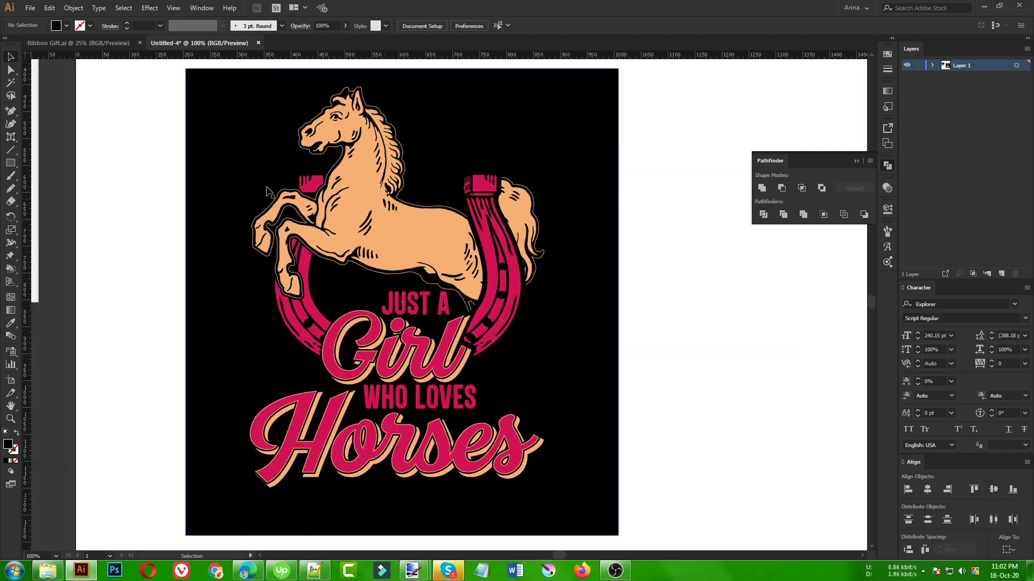
{"action": "scroll", "coordinate": [254, 199], "scroll_direction": "down", "scroll_amount": 1, "text": "alt"}
{"action": "left_click_drag", "start_coordinate": [474, 322], "coordinate": [719, 312]}
{"action": "left_click_drag", "start_coordinate": [525, 302], "coordinate": [553, 307]}
Step: Isolate the horseshoe group nested in the horse artwork and select its right half
{"action": "scroll", "coordinate": [293, 198], "scroll_direction": "up", "scroll_amount": 3, "text": "alt"}
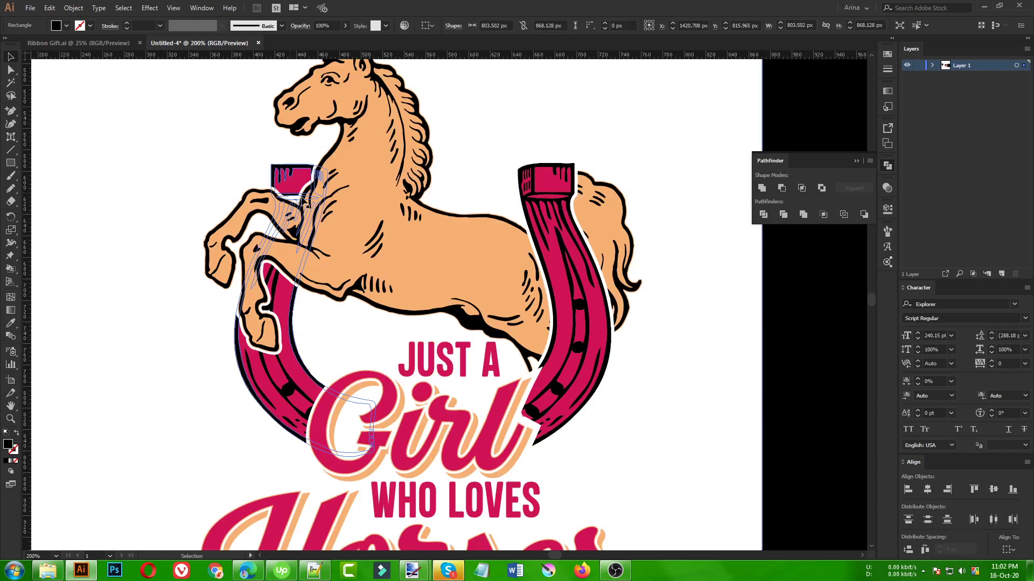
{"action": "double_click", "coordinate": [607, 186]}
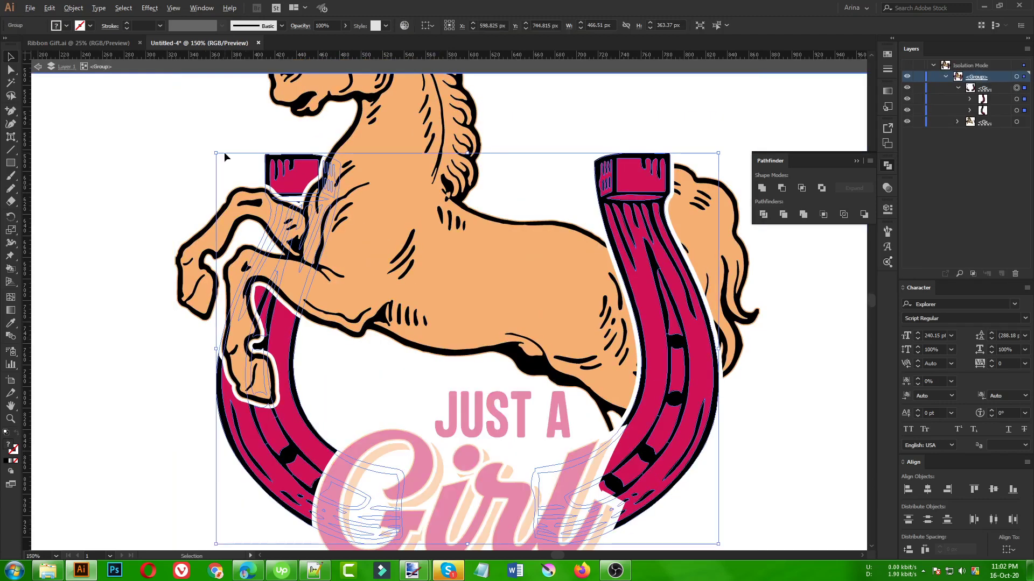
{"action": "scroll", "coordinate": [224, 152], "scroll_direction": "down", "scroll_amount": 2, "text": "alt"}
{"action": "double_click", "coordinate": [528, 180]}
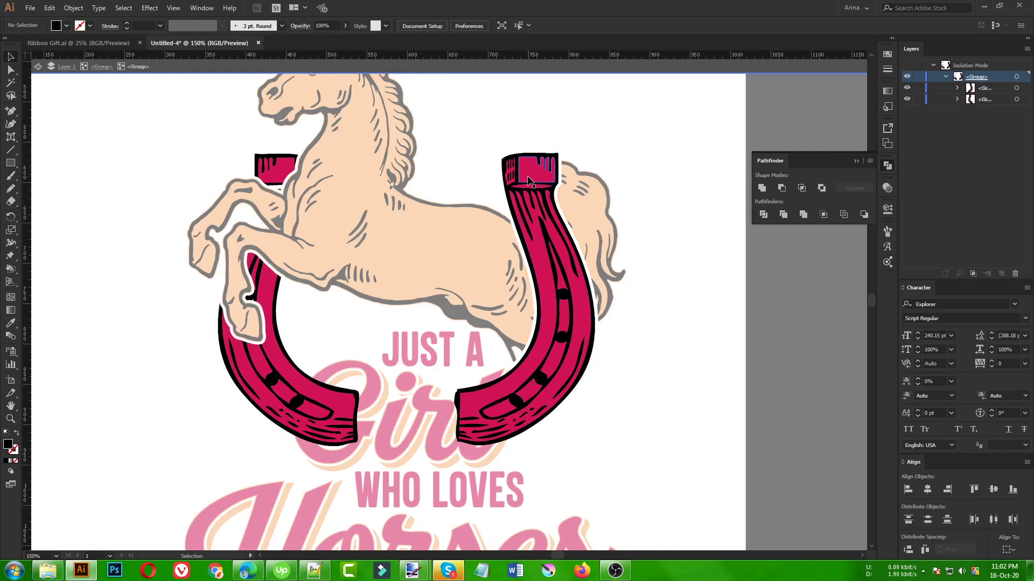
{"action": "left_click", "coordinate": [528, 180]}
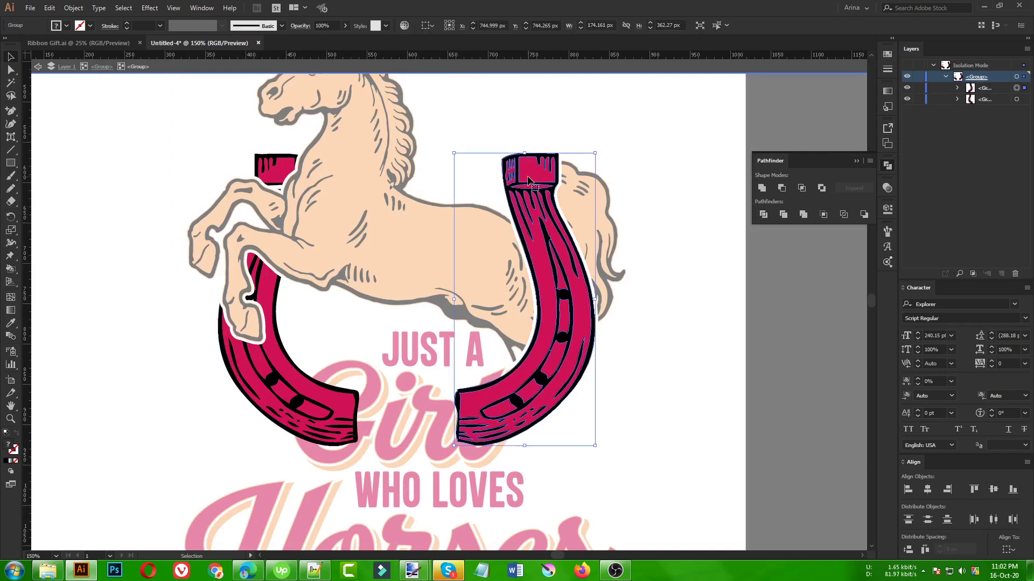
Step: Offset the paths of the horseshoe's right half by 1 px with miter joins and a miter limit of 4
{"action": "left_click", "coordinate": [76, 9]}
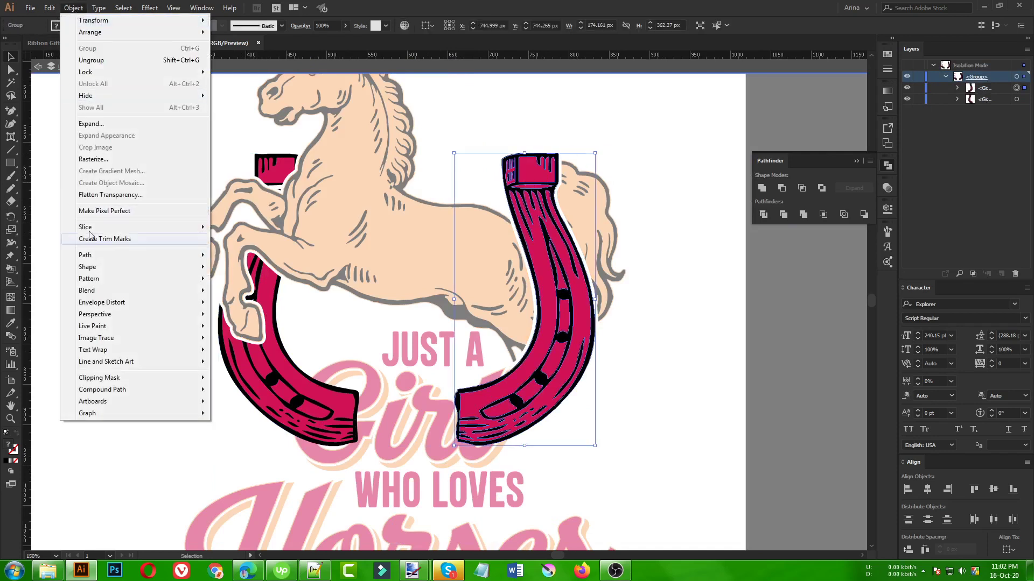
{"action": "mouse_move", "coordinate": [92, 255]}
{"action": "left_click", "coordinate": [237, 294]}
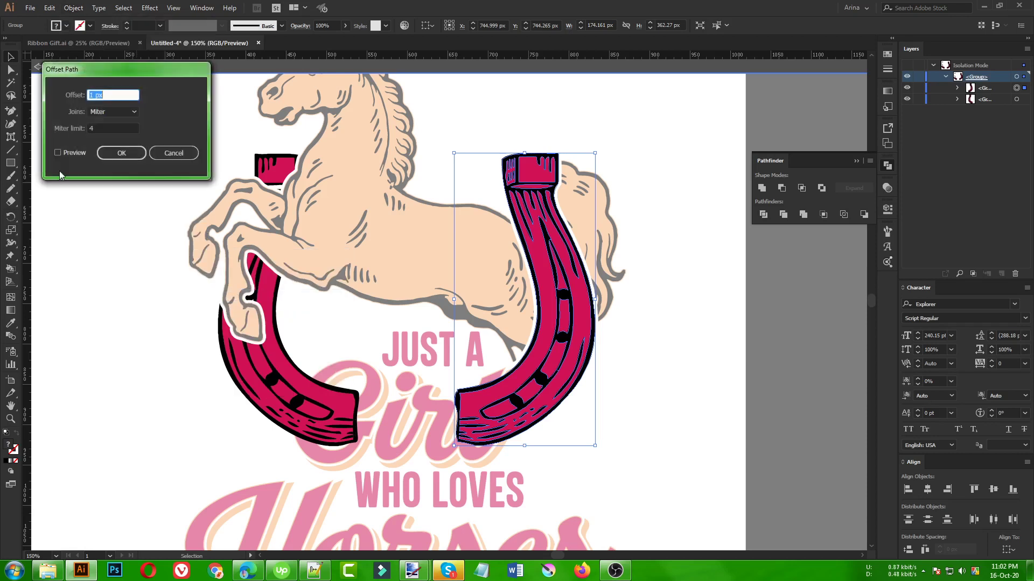
{"action": "left_click", "coordinate": [57, 152]}
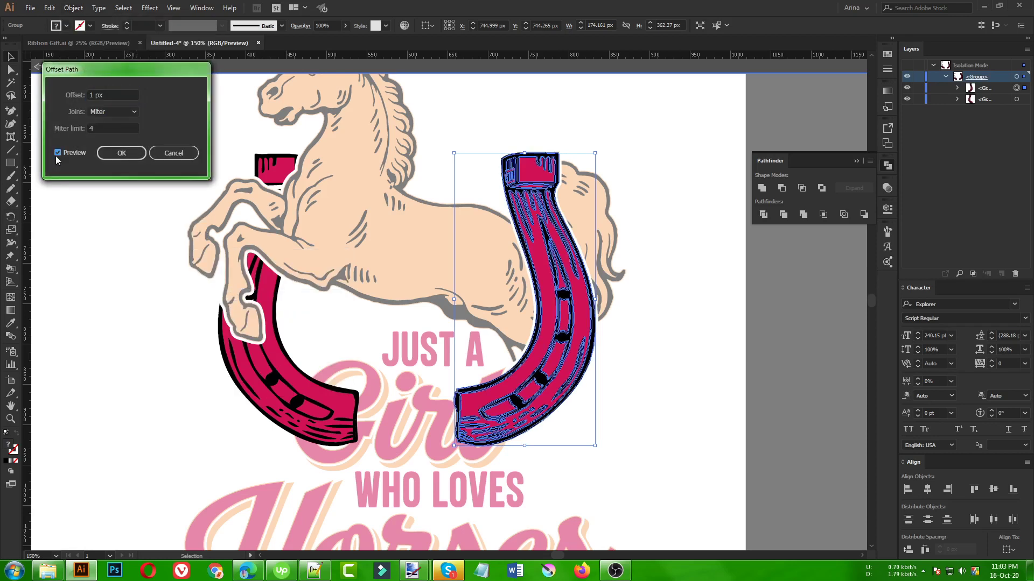
{"action": "left_click", "coordinate": [119, 154]}
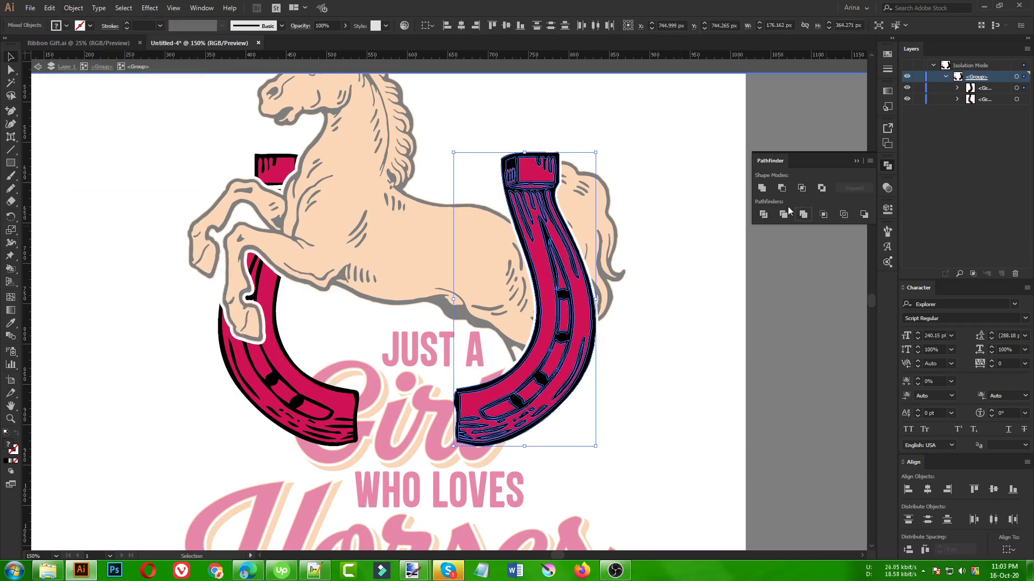
Step: Unite the offset paths into one solid silhouette and fill it with the crimson sampled from the horseshoe's left half
{"action": "left_click", "coordinate": [765, 191]}
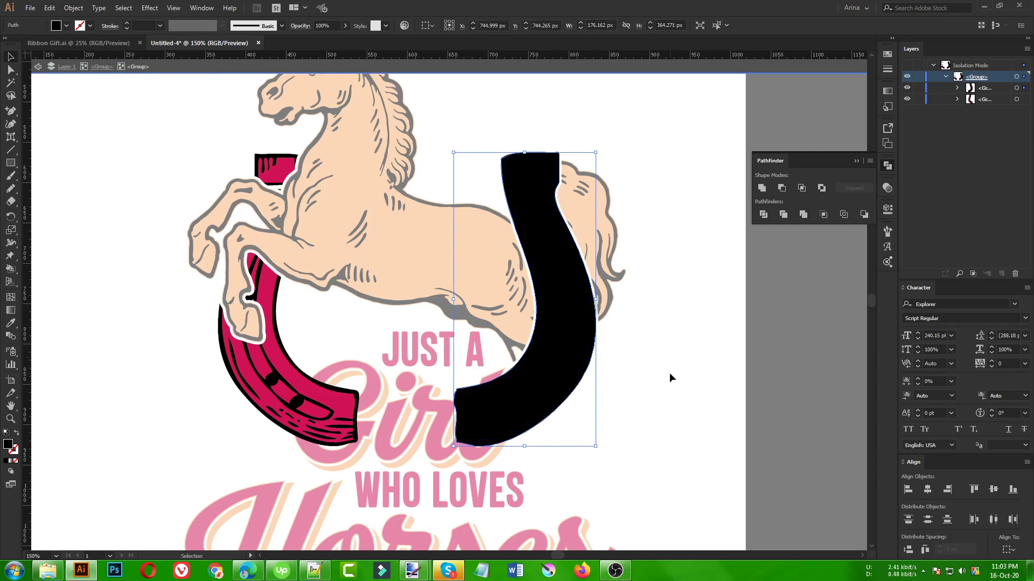
{"action": "key", "text": "i"}
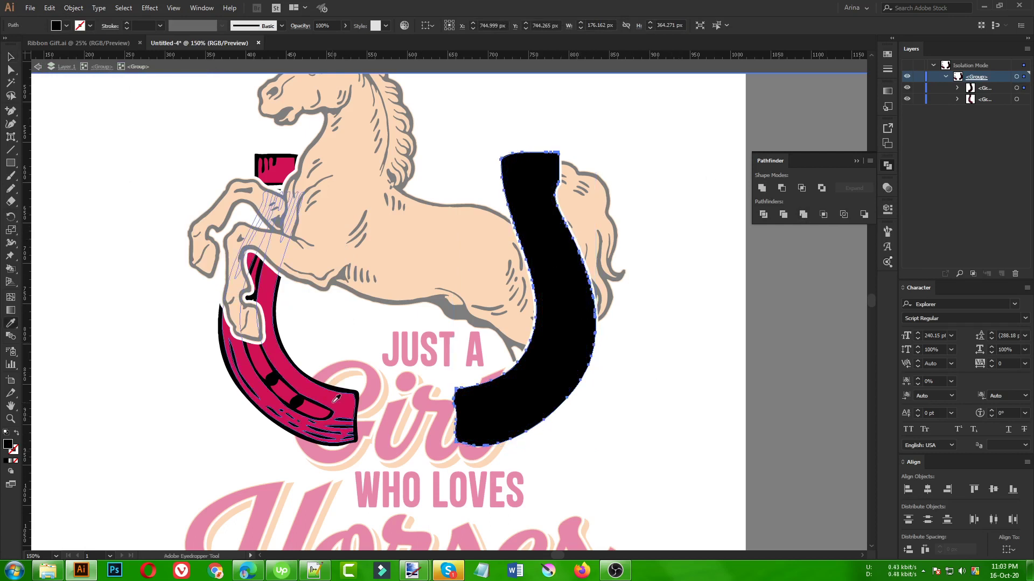
{"action": "left_click", "coordinate": [332, 401]}
{"action": "key", "text": "v"}
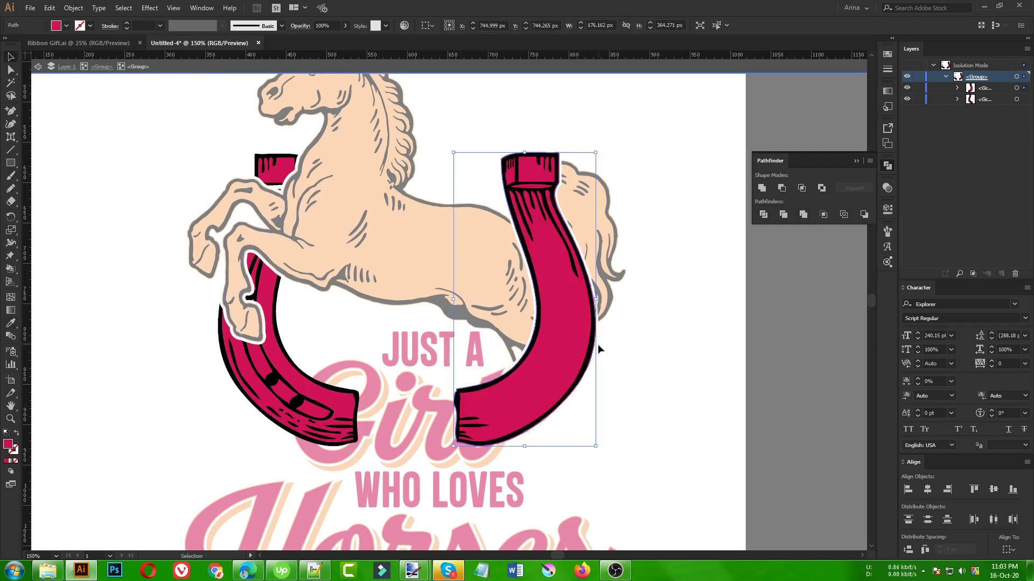
Step: Send the crimson silhouette behind the detailed right half of the horseshoe and exit isolation mode
{"action": "key", "text": "a"}
{"action": "key", "text": "ctrl+["}
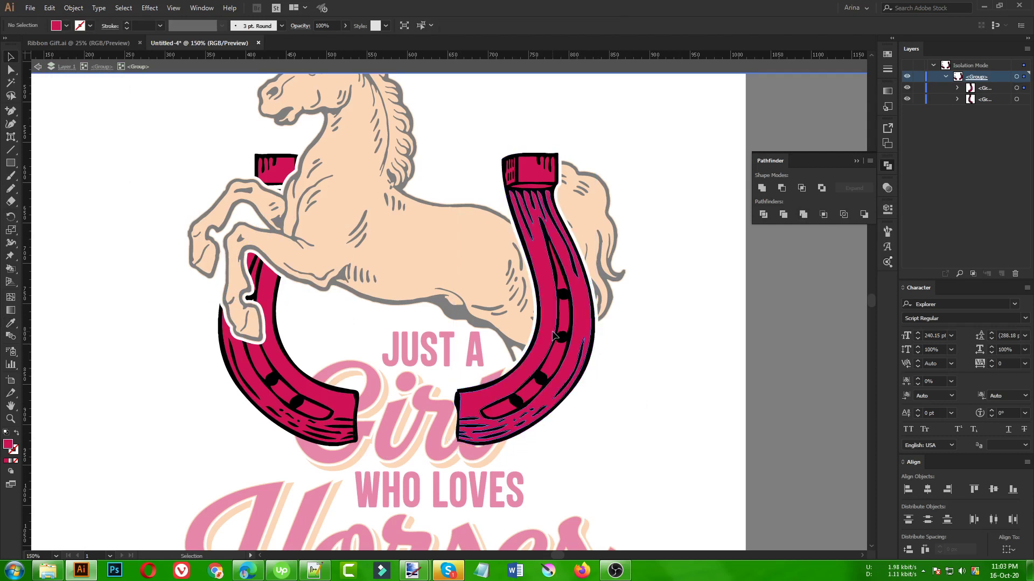
{"action": "left_click", "coordinate": [551, 329]}
{"action": "key", "text": "ctrl"}
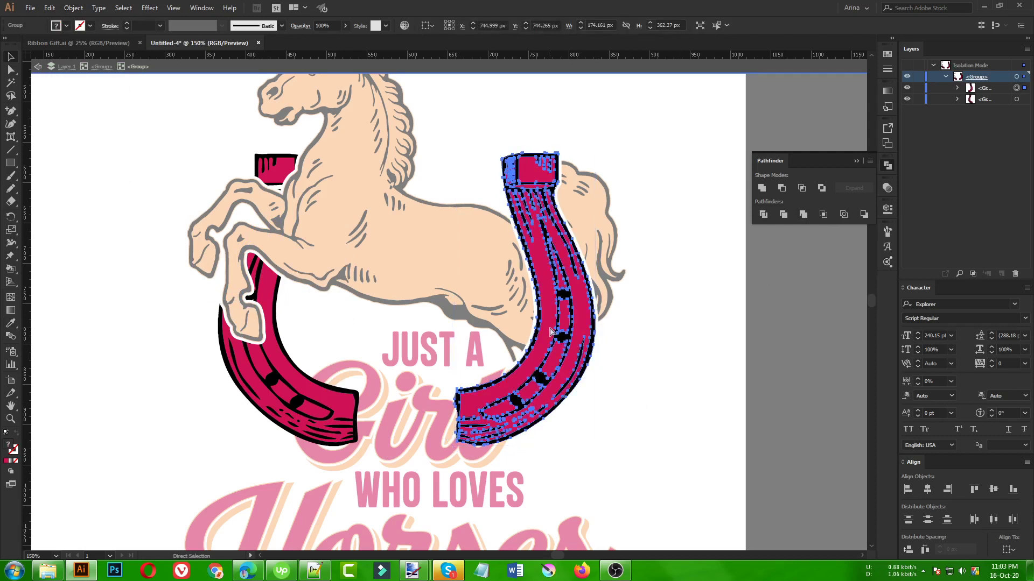
{"action": "double_click", "coordinate": [675, 380]}
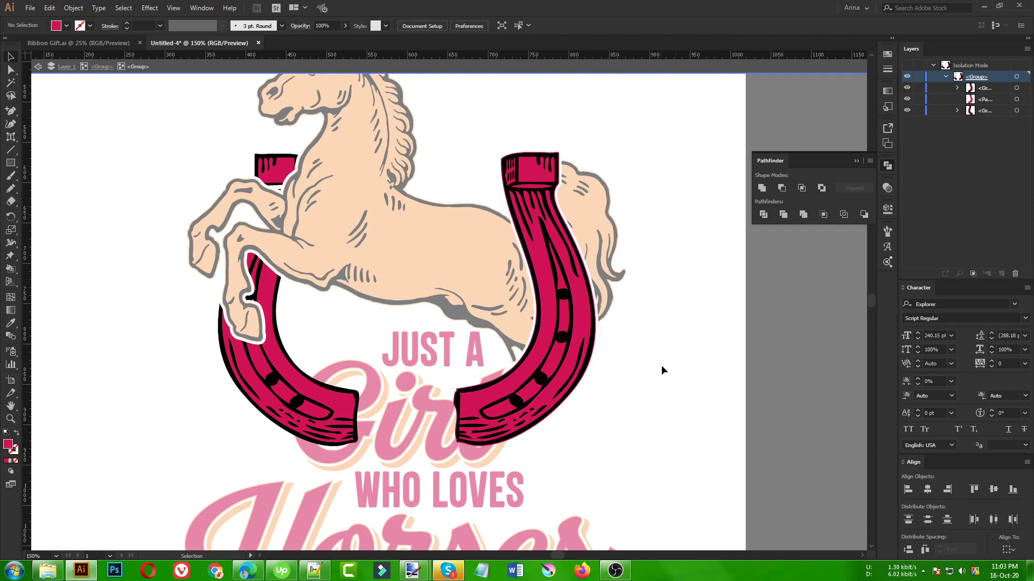
Step: Move the black rectangle back behind the right half of the artwork and examine the horseshoe's crimson outline against it
{"action": "scroll", "coordinate": [629, 360], "scroll_direction": "down", "scroll_amount": 1, "text": "alt"}
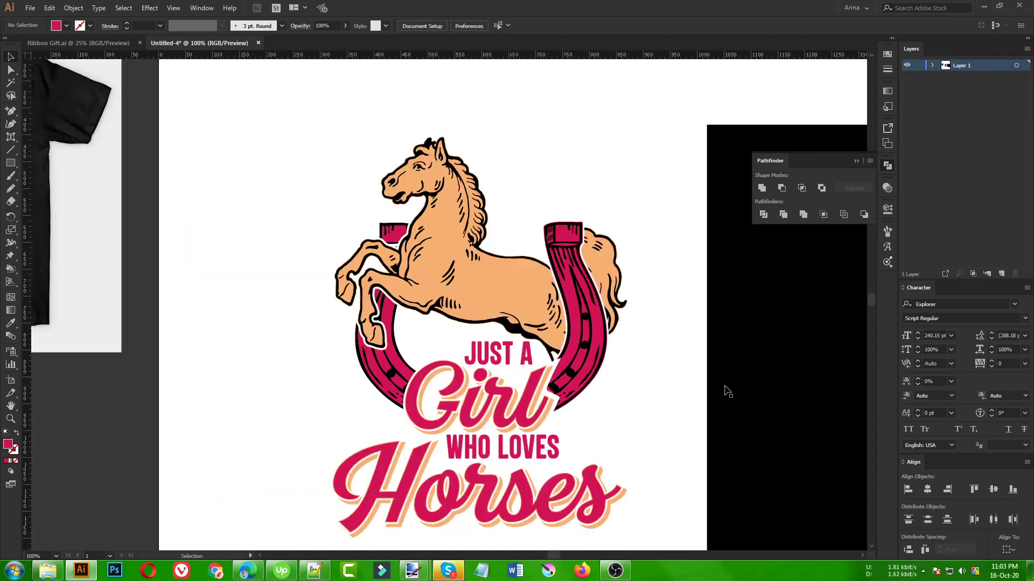
{"action": "left_click_drag", "start_coordinate": [723, 387], "coordinate": [491, 376]}
{"action": "left_click_drag", "start_coordinate": [607, 344], "coordinate": [606, 345]}
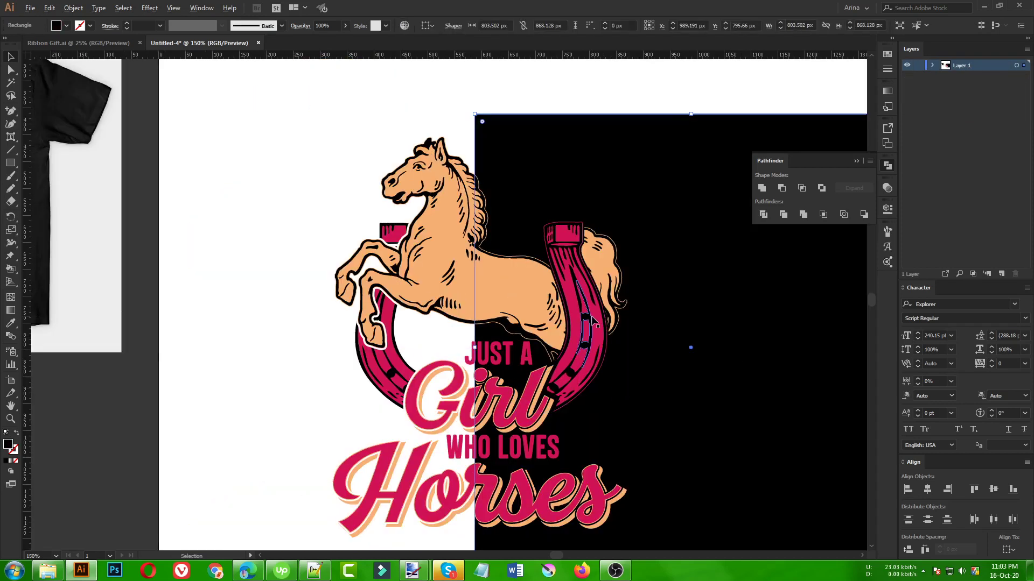
{"action": "scroll", "coordinate": [688, 420], "scroll_direction": "up", "scroll_amount": 2, "text": "alt"}
{"action": "scroll", "coordinate": [527, 118], "scroll_direction": "up", "scroll_amount": 1, "text": "alt"}
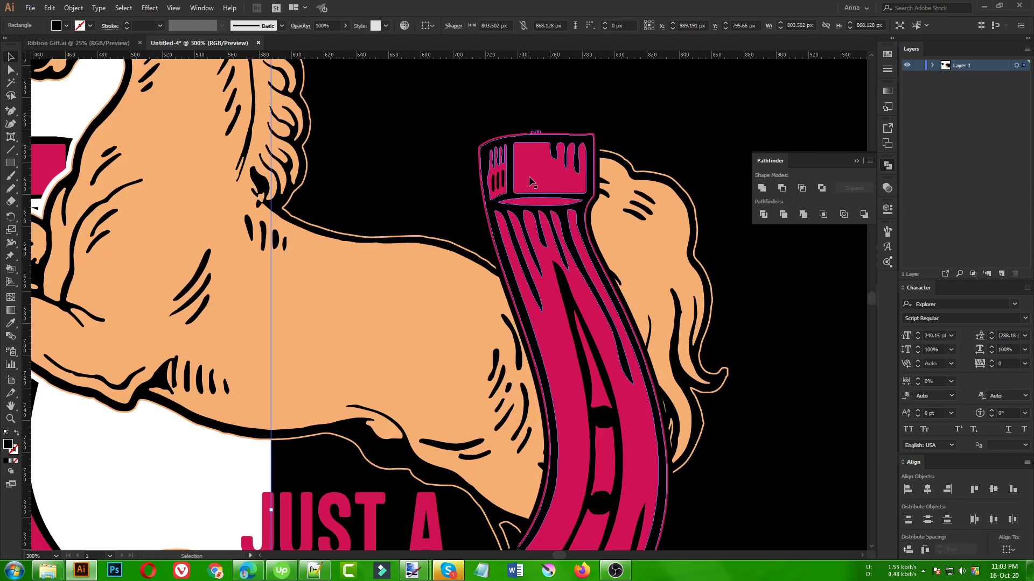
{"action": "scroll", "coordinate": [572, 392], "scroll_direction": "down", "scroll_amount": 2, "text": "alt"}
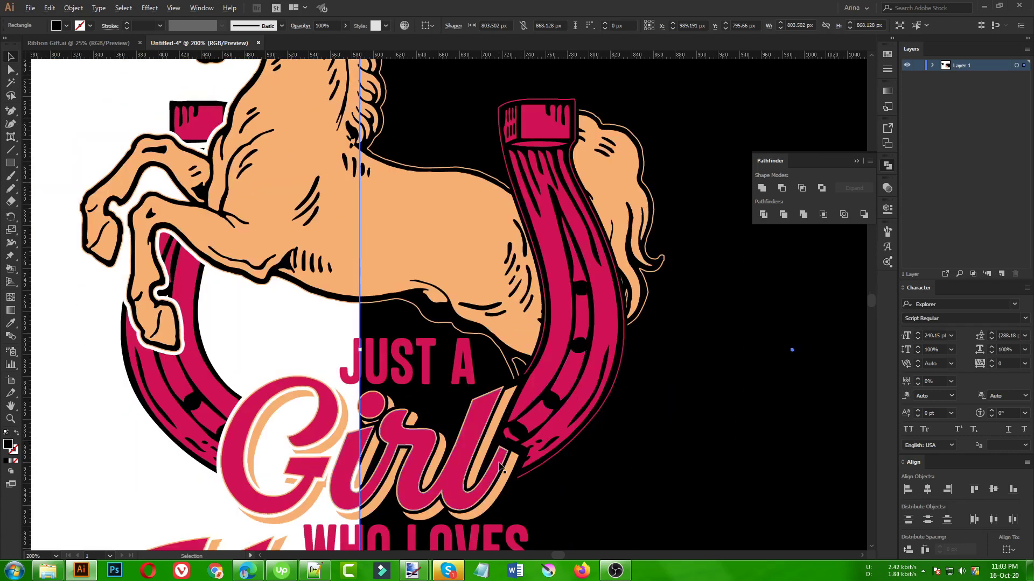
{"action": "scroll", "coordinate": [502, 466], "scroll_direction": "up", "scroll_amount": 1, "text": "alt"}
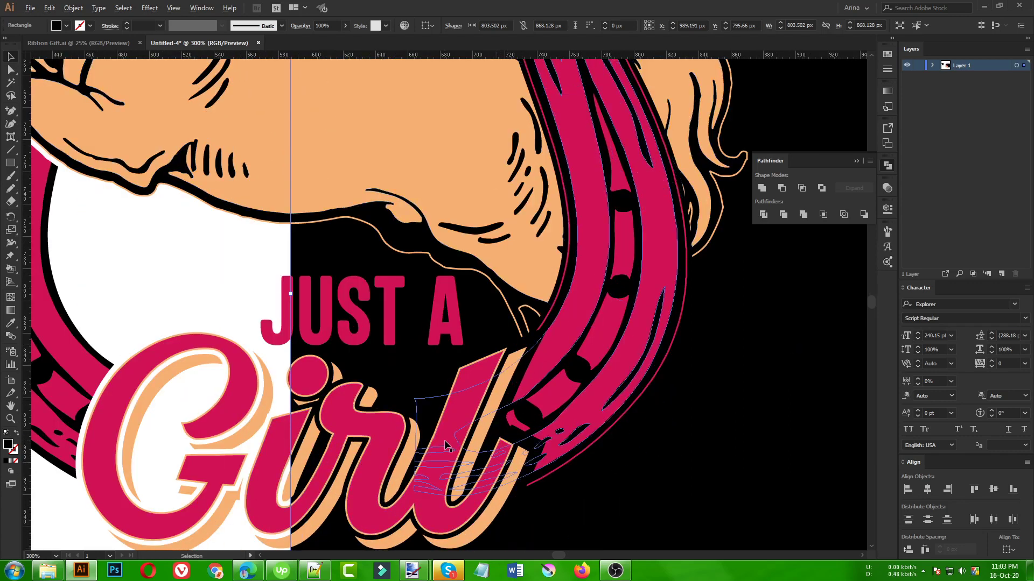
{"action": "scroll", "coordinate": [693, 367], "scroll_direction": "down", "scroll_amount": 3, "text": "alt"}
{"action": "scroll", "coordinate": [361, 276], "scroll_direction": "down", "scroll_amount": 1, "text": "alt"}
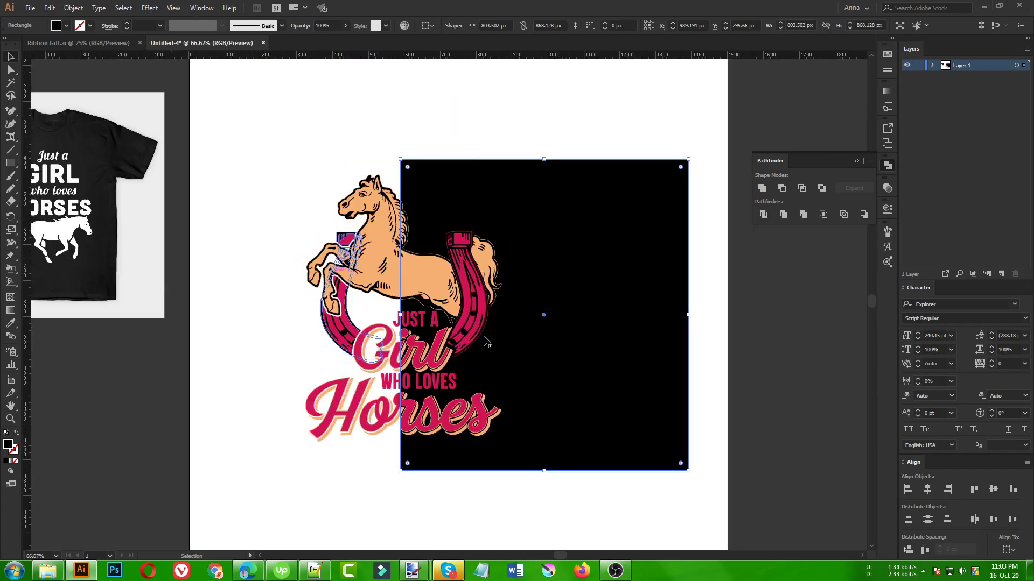
Step: Move the black rectangle off the artwork and isolate the horseshoe's nested group
{"action": "left_click_drag", "start_coordinate": [547, 362], "coordinate": [702, 360]}
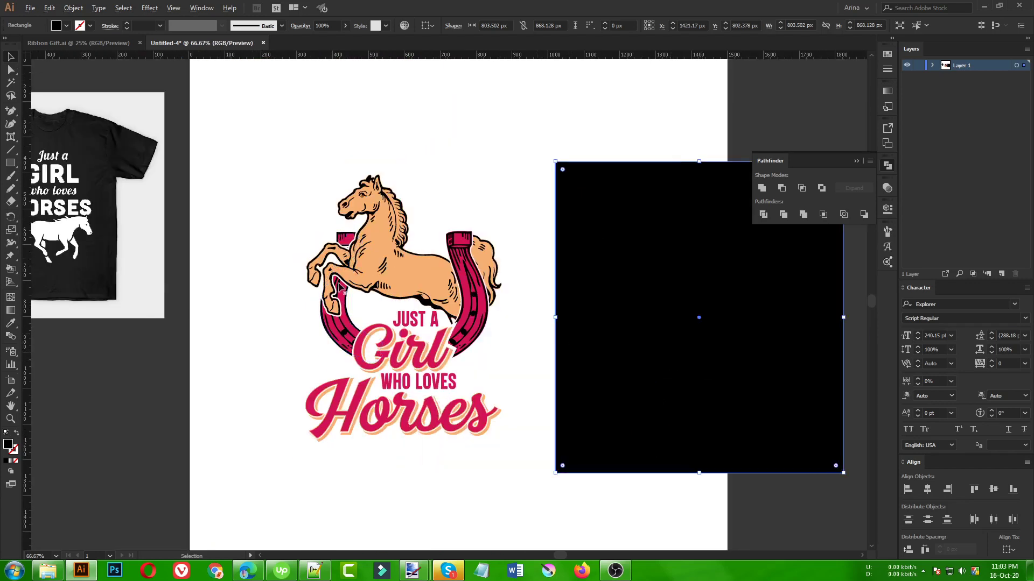
{"action": "scroll", "coordinate": [331, 279], "scroll_direction": "up", "scroll_amount": 4, "text": "alt"}
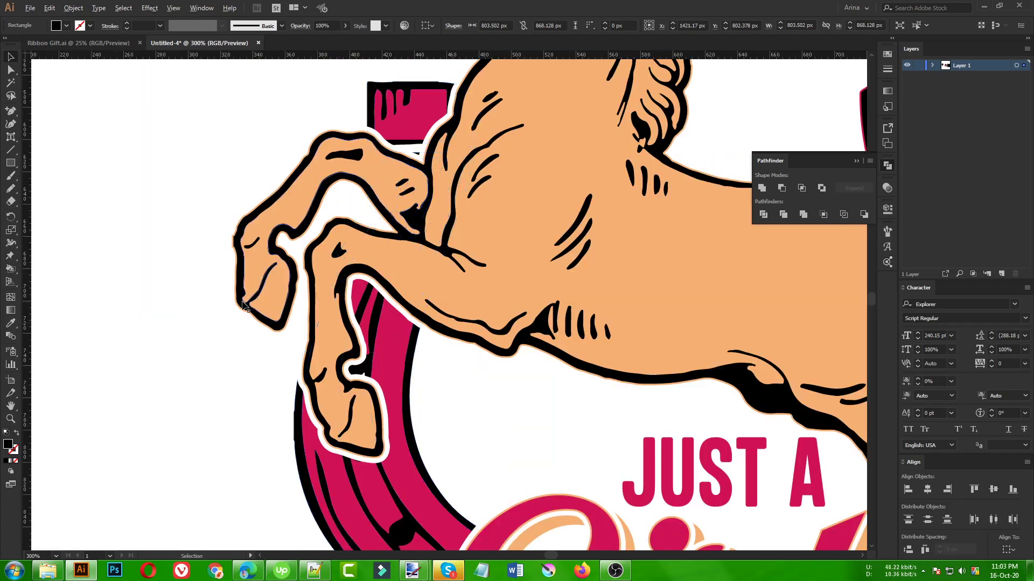
{"action": "scroll", "coordinate": [334, 377], "scroll_direction": "down", "scroll_amount": 1, "text": "alt"}
{"action": "double_click", "coordinate": [335, 457]}
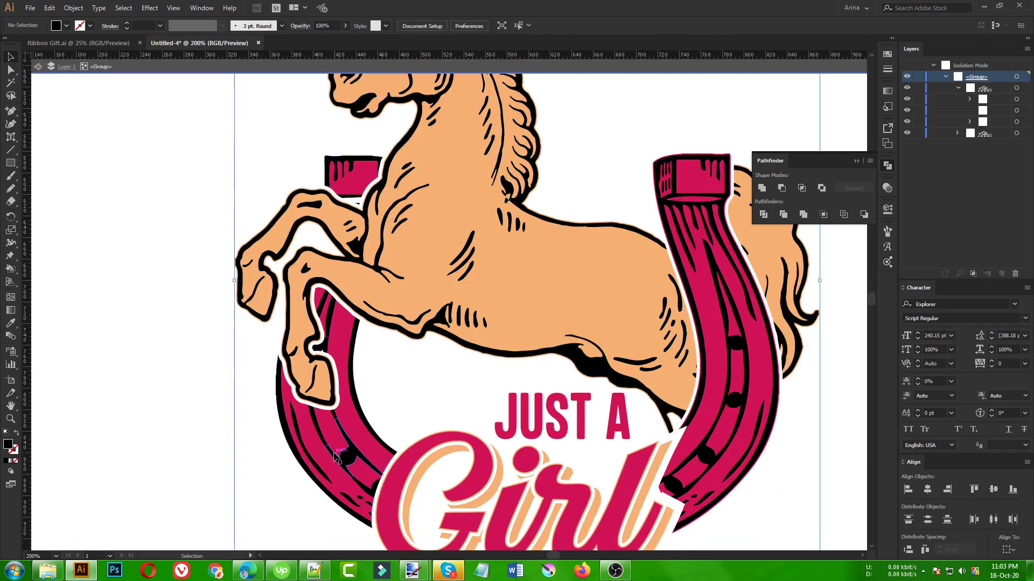
{"action": "left_click", "coordinate": [335, 457]}
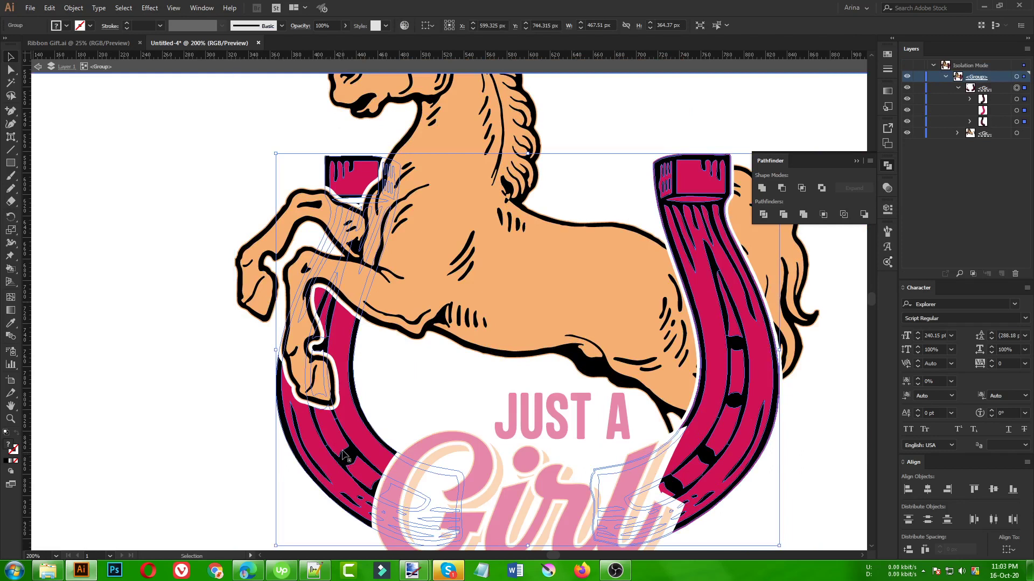
{"action": "double_click", "coordinate": [339, 444]}
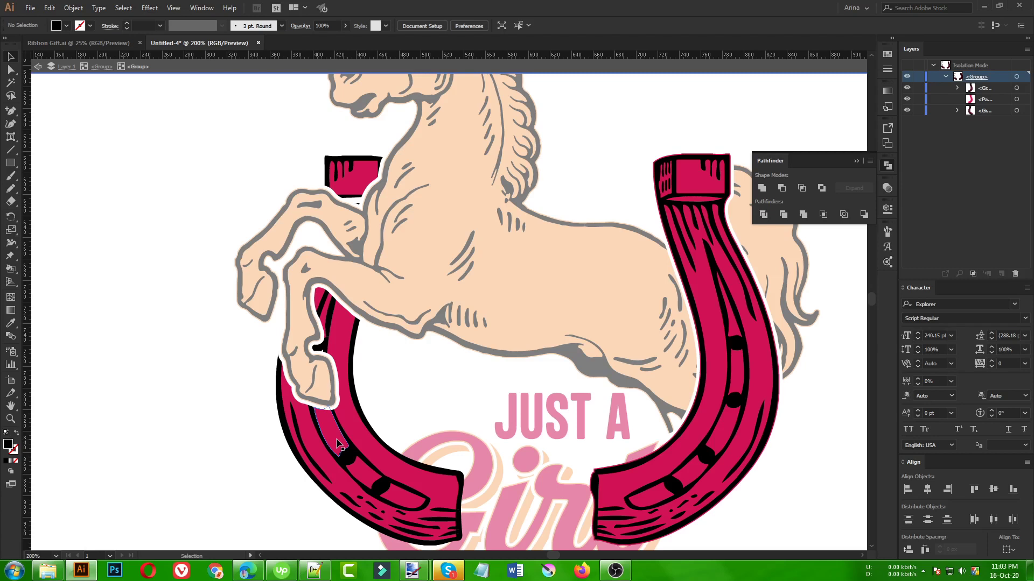
Step: Offset the paths of the horseshoe's left half by 1 px with miter joins and a miter limit of 4
{"action": "left_click", "coordinate": [336, 444]}
{"action": "scroll", "coordinate": [214, 338], "scroll_direction": "down", "scroll_amount": 1}
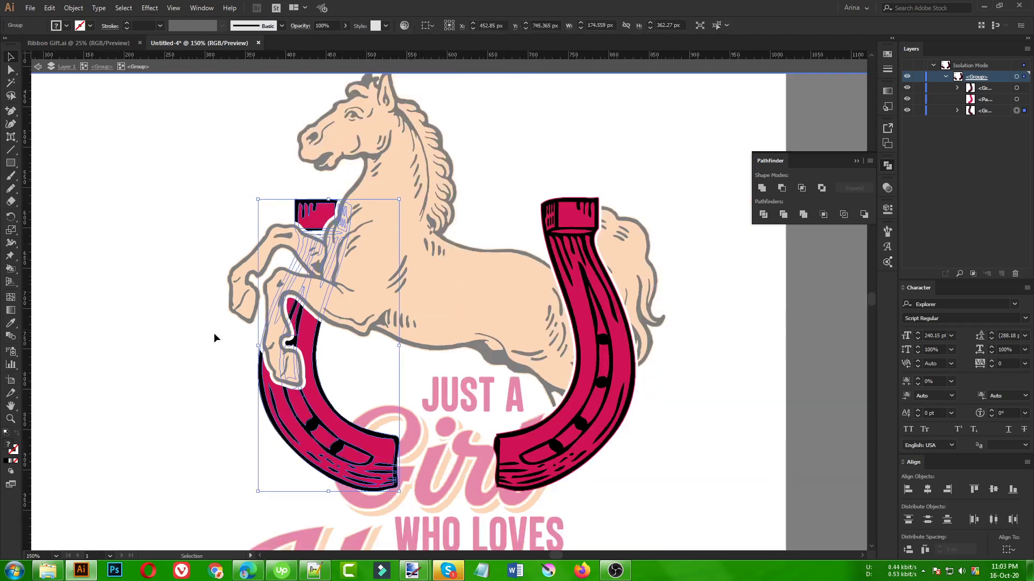
{"action": "scroll", "coordinate": [371, 457], "scroll_direction": "up", "scroll_amount": 1}
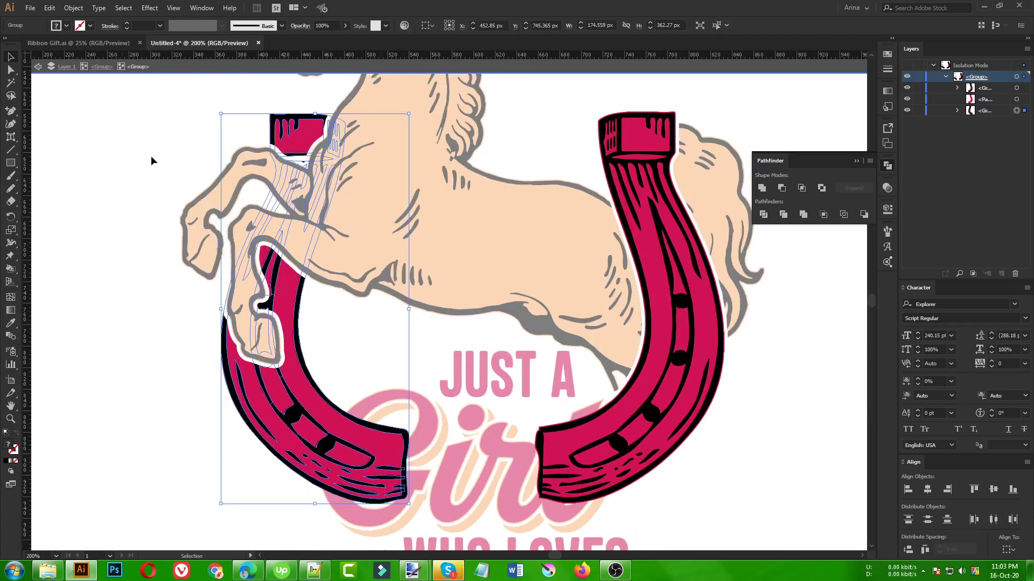
{"action": "left_click", "coordinate": [72, 9]}
{"action": "mouse_move", "coordinate": [162, 255]}
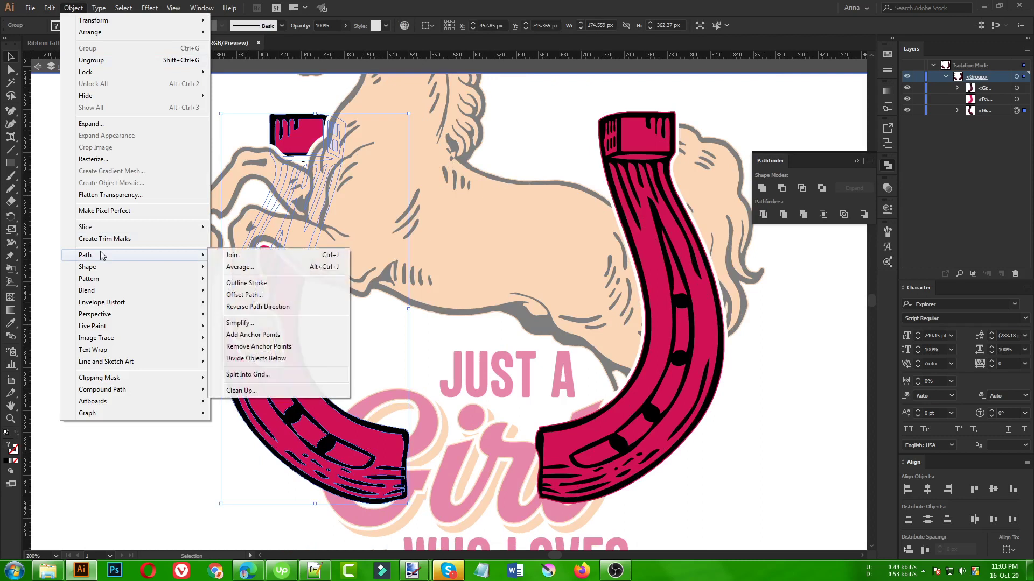
{"action": "left_click", "coordinate": [251, 296]}
{"action": "left_click", "coordinate": [69, 152]}
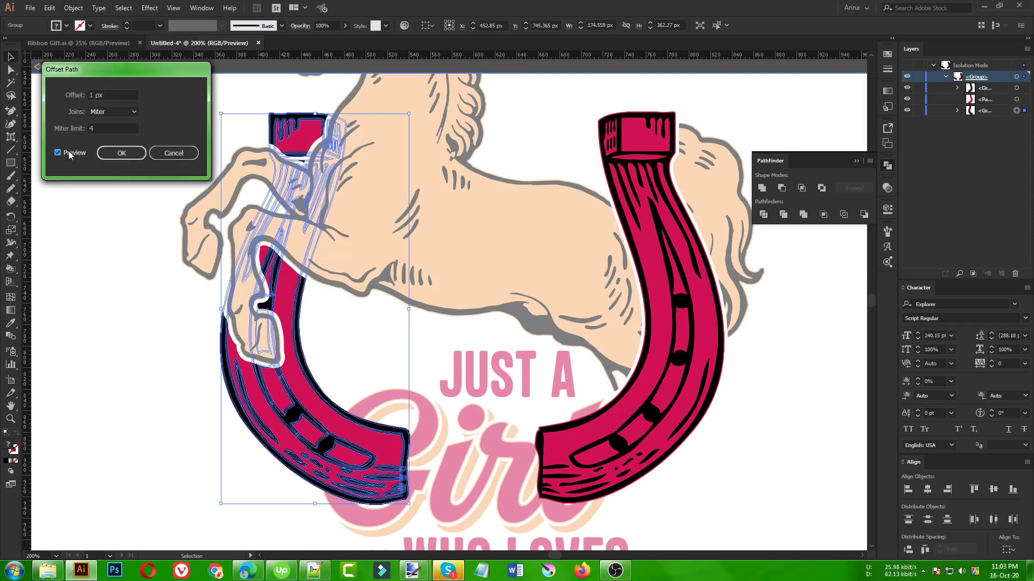
{"action": "left_click", "coordinate": [118, 155]}
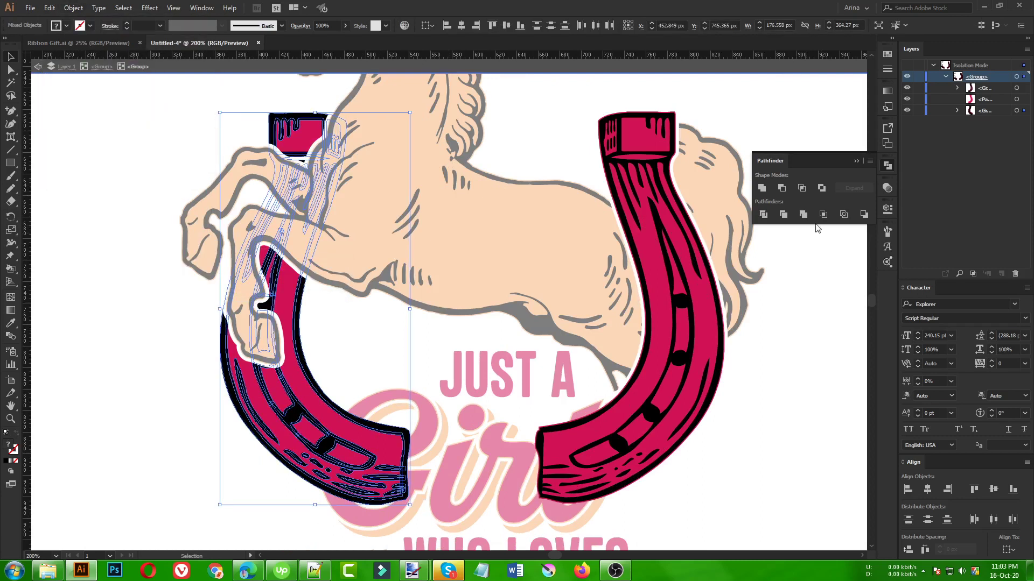
Step: Unite the left half's offset paths into one silhouette and fill it with the crimson sampled from the right half
{"action": "left_click", "coordinate": [795, 214]}
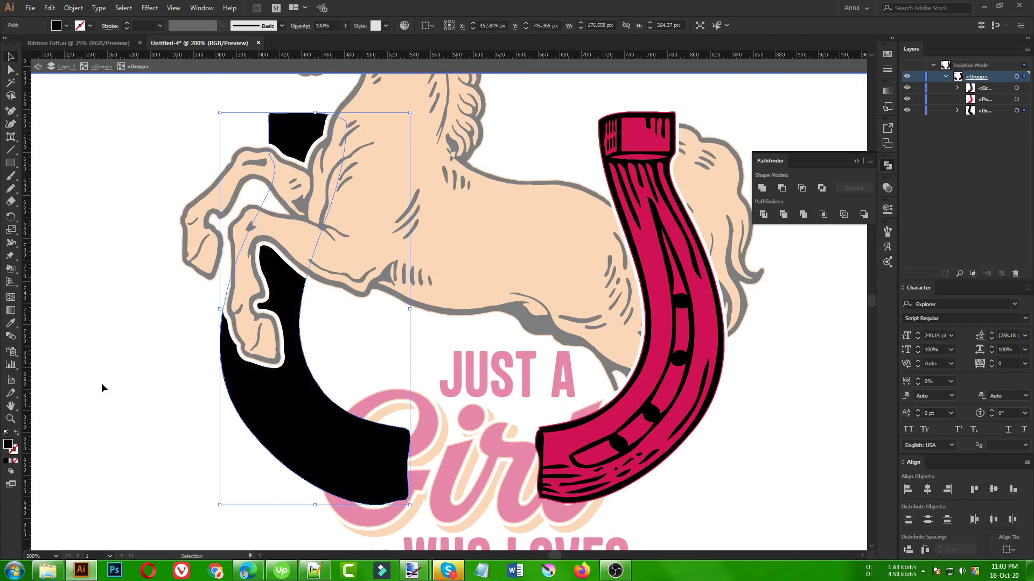
{"action": "key", "text": "i"}
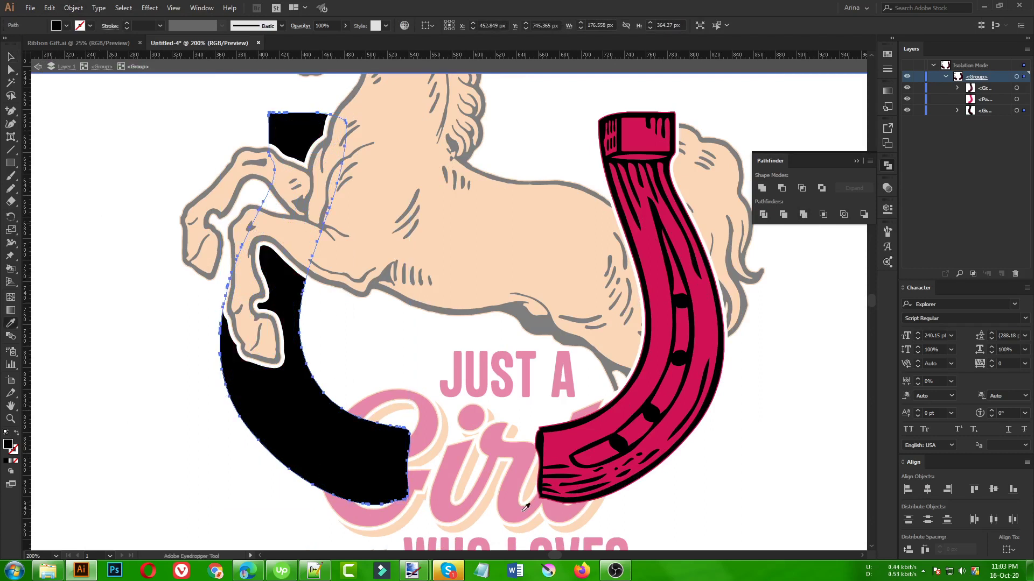
{"action": "left_click", "coordinate": [585, 431]}
{"action": "key", "text": "v"}
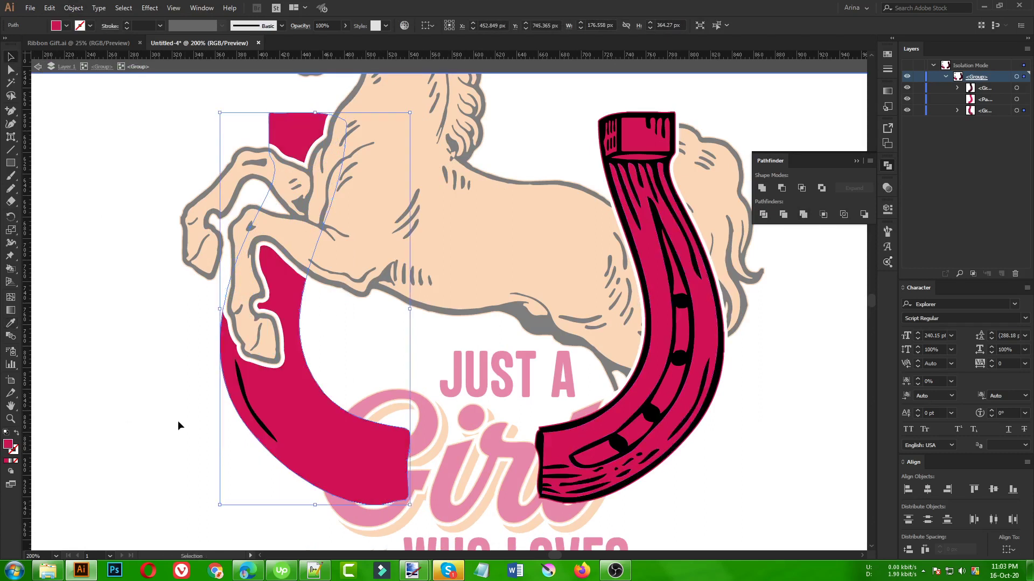
Step: Place the crimson silhouette behind the detailed left half of the horseshoe and exit isolation mode
{"action": "key", "text": "a"}
{"action": "left_click", "coordinate": [301, 442]}
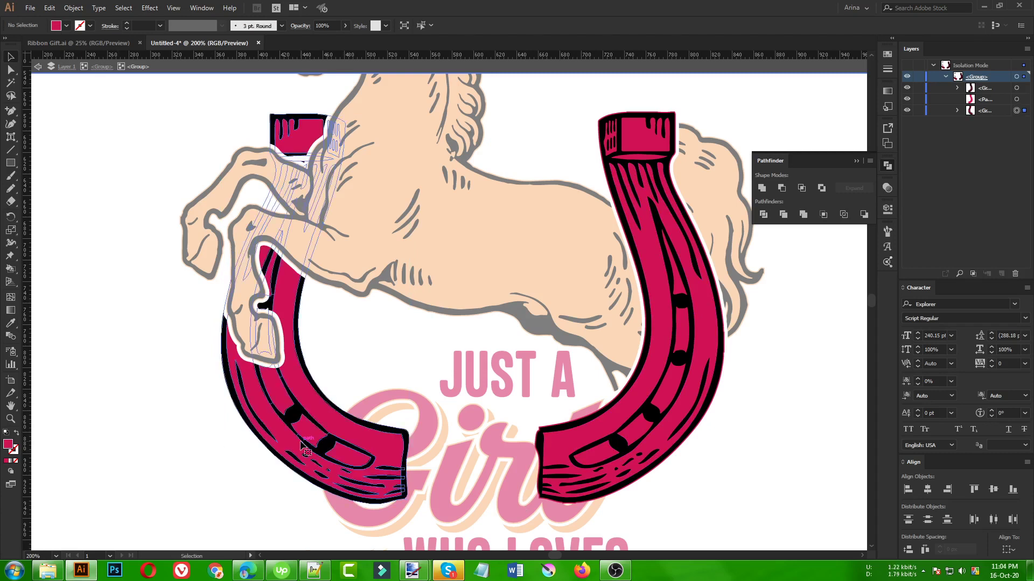
{"action": "key", "text": "ctrl+b"}
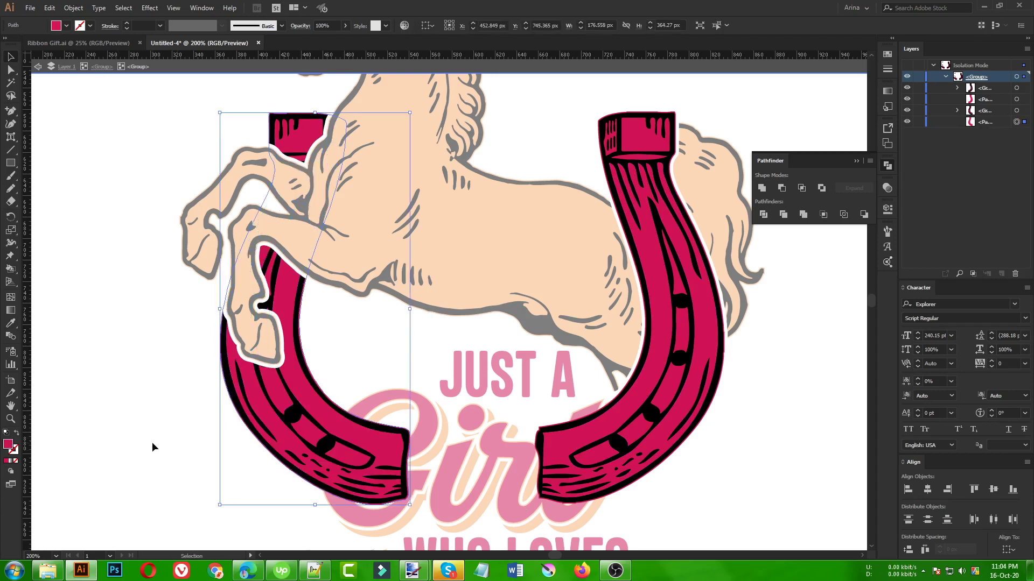
{"action": "double_click", "coordinate": [152, 441]}
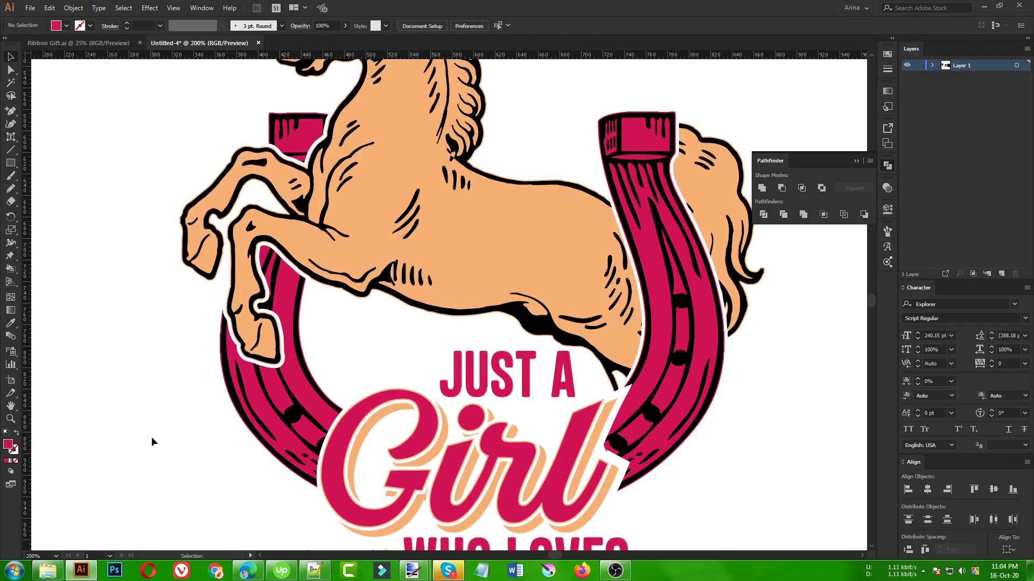
Step: Move the black rectangle back so that it sits behind the entire horse, horseshoe and lettering artwork
{"action": "scroll", "coordinate": [152, 442], "scroll_direction": "down", "scroll_amount": 1}
{"action": "scroll", "coordinate": [150, 437], "scroll_direction": "down", "scroll_amount": 1}
{"action": "scroll", "coordinate": [476, 397], "scroll_direction": "down", "scroll_amount": 1}
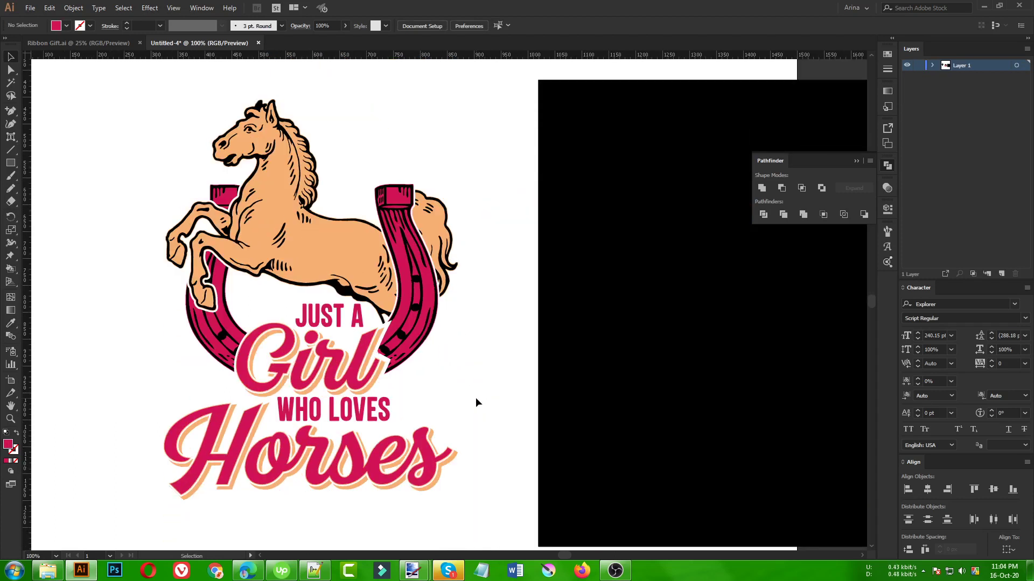
{"action": "left_click_drag", "start_coordinate": [584, 410], "coordinate": [114, 411]}
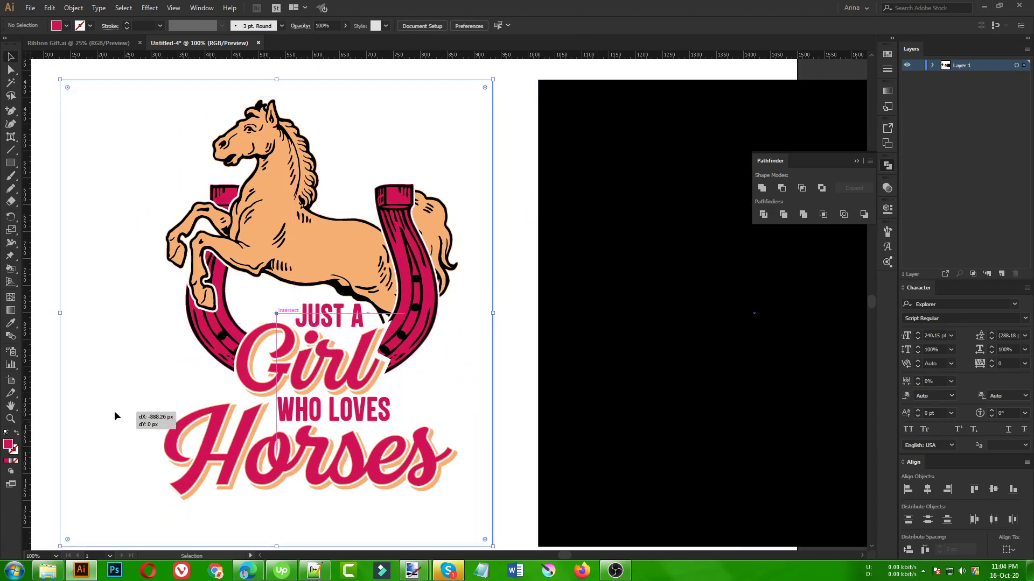
Step: Examine the outlines of the horse, both horseshoe halves and the lettering against the black background
{"action": "scroll", "coordinate": [221, 186], "scroll_direction": "up", "scroll_amount": 3}
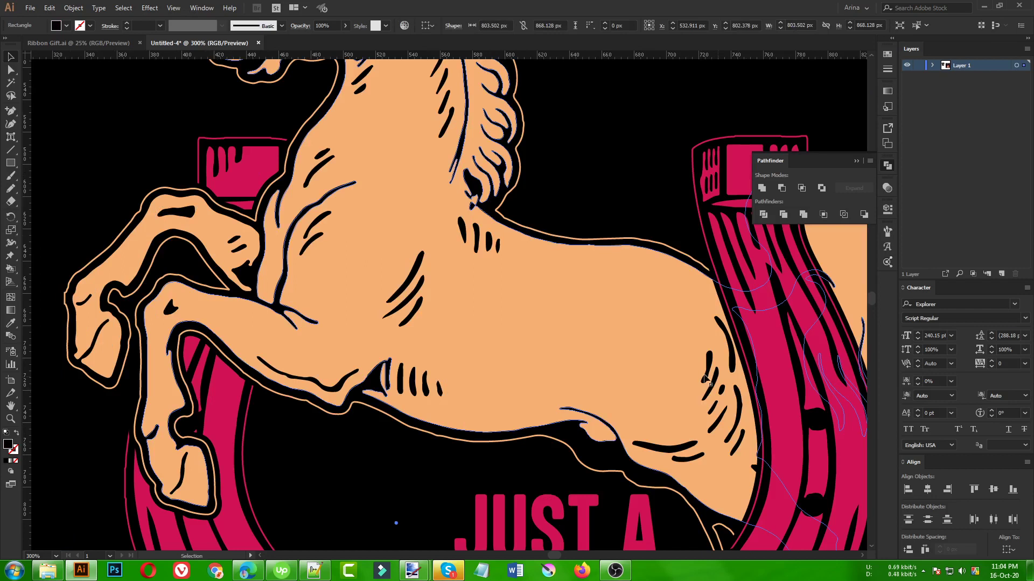
{"action": "scroll", "coordinate": [315, 375], "scroll_direction": "up", "scroll_amount": 1}
{"action": "scroll", "coordinate": [291, 420], "scroll_direction": "down", "scroll_amount": 2}
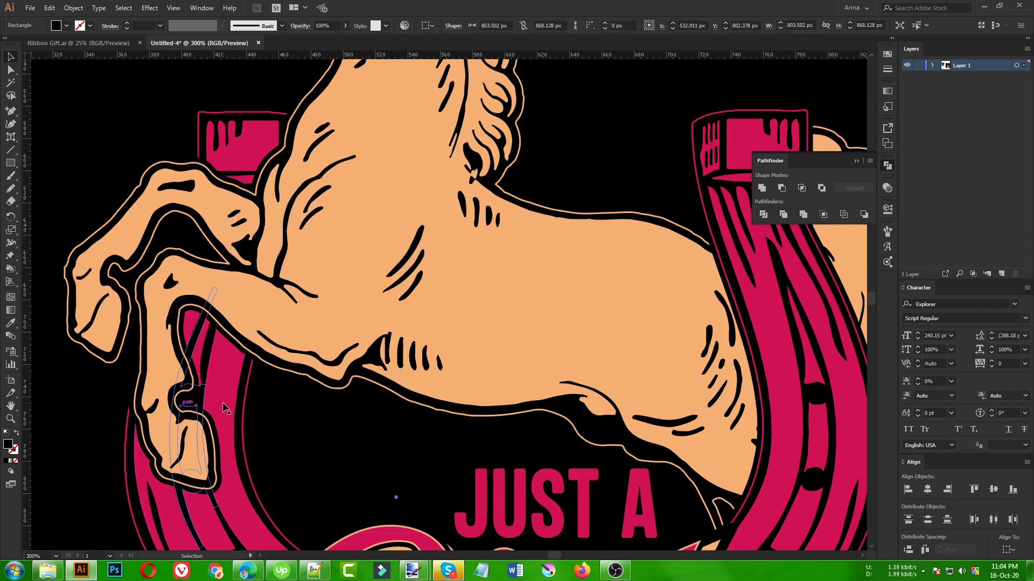
{"action": "scroll", "coordinate": [313, 308], "scroll_direction": "down", "scroll_amount": 3}
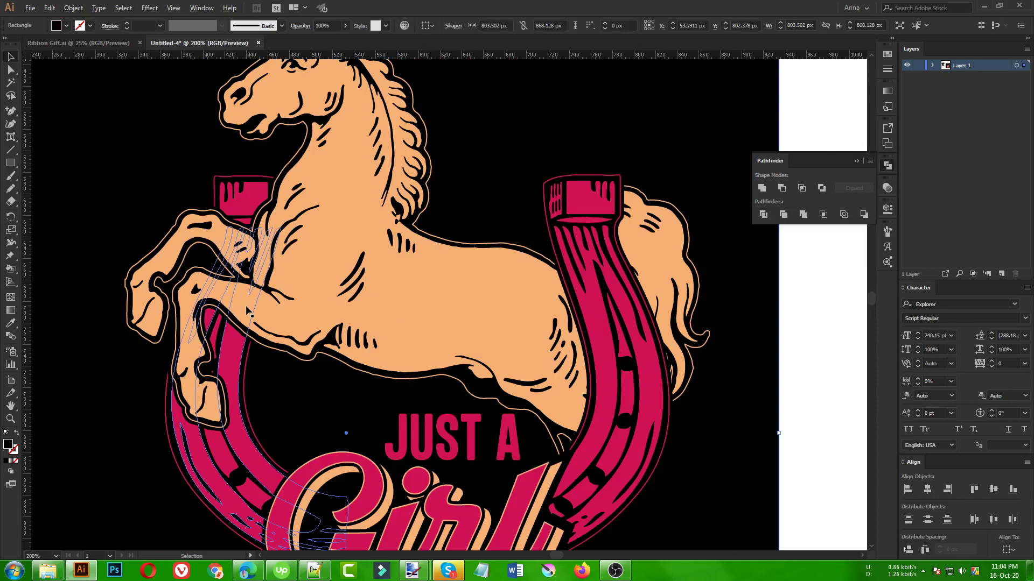
{"action": "scroll", "coordinate": [258, 272], "scroll_direction": "down", "scroll_amount": 1}
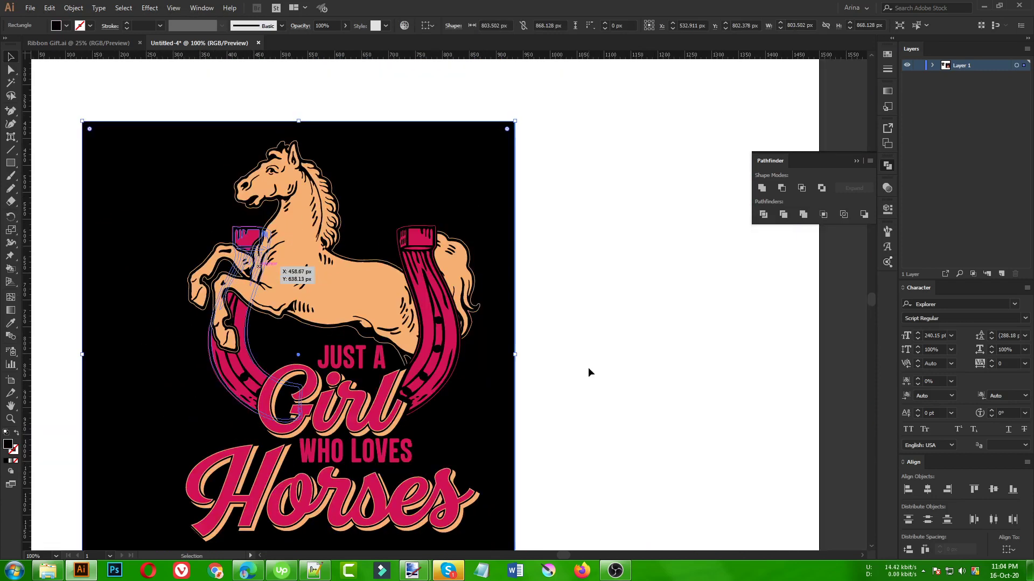
{"action": "left_click", "coordinate": [626, 397]}
{"action": "scroll", "coordinate": [538, 379], "scroll_direction": "down", "scroll_amount": 2}
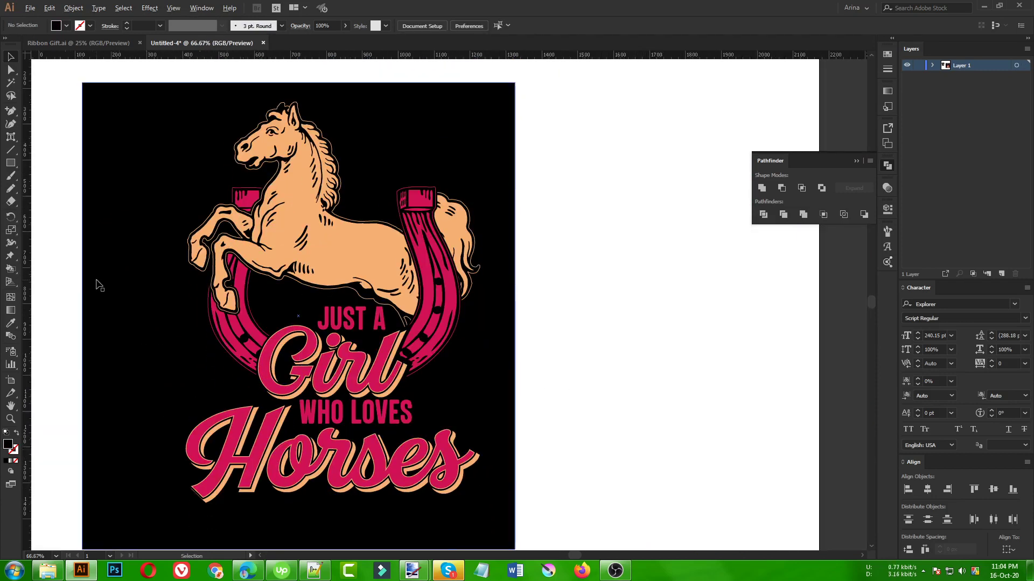
{"action": "scroll", "coordinate": [97, 287], "scroll_direction": "down", "scroll_amount": 1}
{"action": "scroll", "coordinate": [136, 312], "scroll_direction": "up", "scroll_amount": 1}
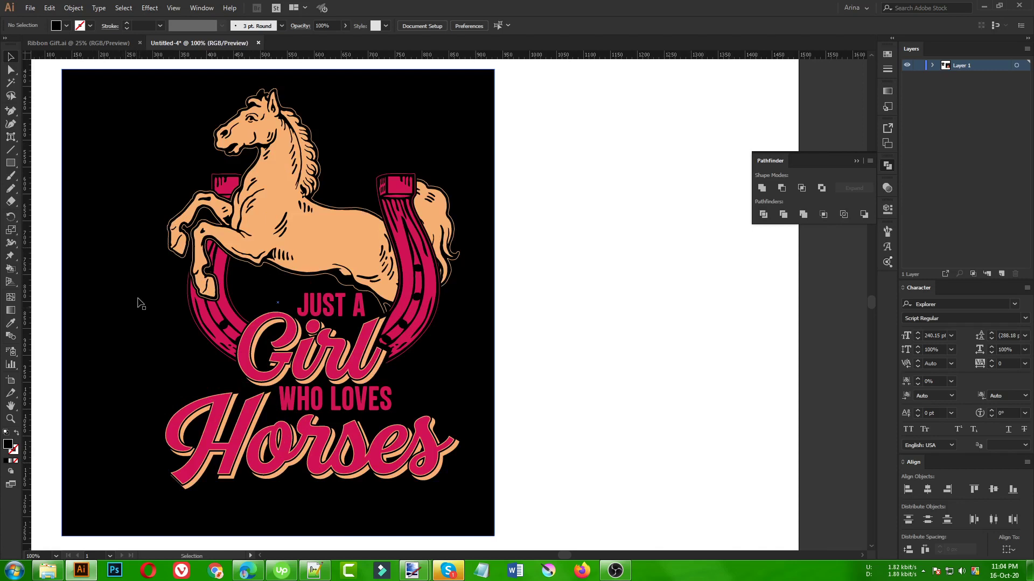
Step: Group the whole artwork, and duplicate the black rectangle and the grouped artwork to the right of the originals
{"action": "left_click_drag", "start_coordinate": [121, 66], "coordinate": [479, 517]}
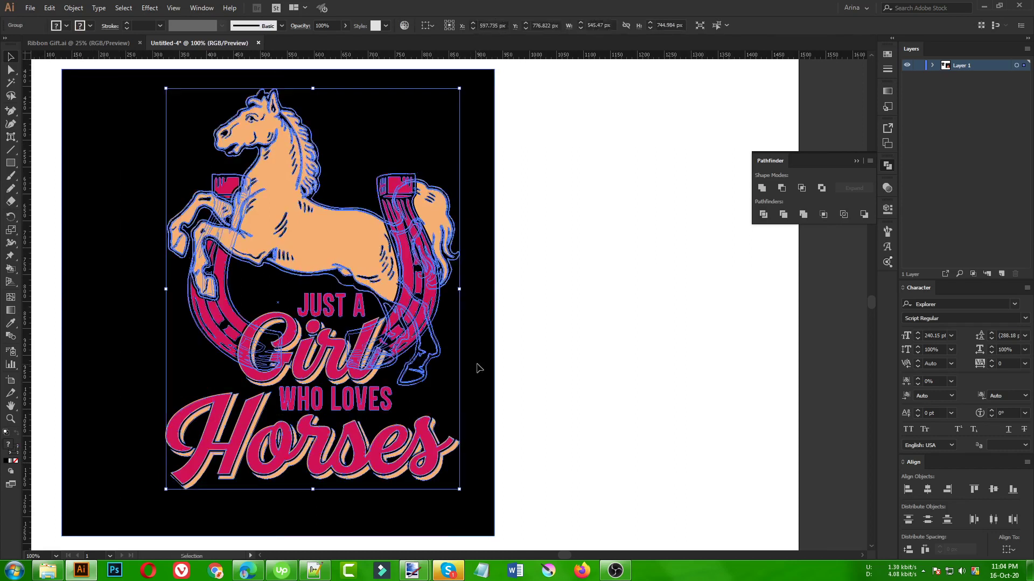
{"action": "left_click", "coordinate": [535, 370]}
{"action": "left_click_drag", "start_coordinate": [477, 380], "coordinate": [725, 388]}
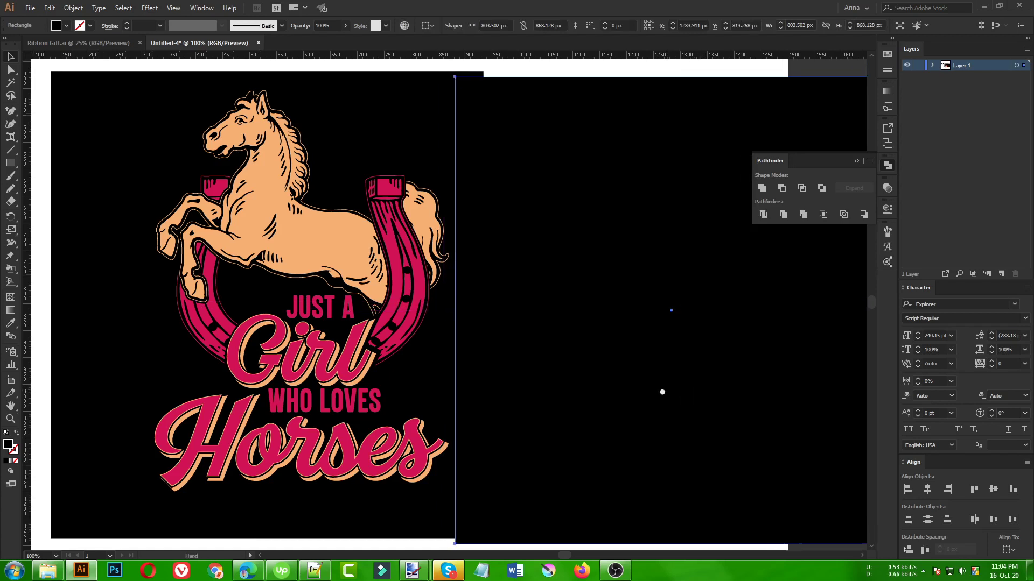
{"action": "scroll", "coordinate": [662, 392], "scroll_direction": "right", "scroll_amount": 3}
{"action": "left_click", "coordinate": [365, 302], "text": "shift"}
{"action": "left_click_drag", "start_coordinate": [365, 301], "coordinate": [822, 273]}
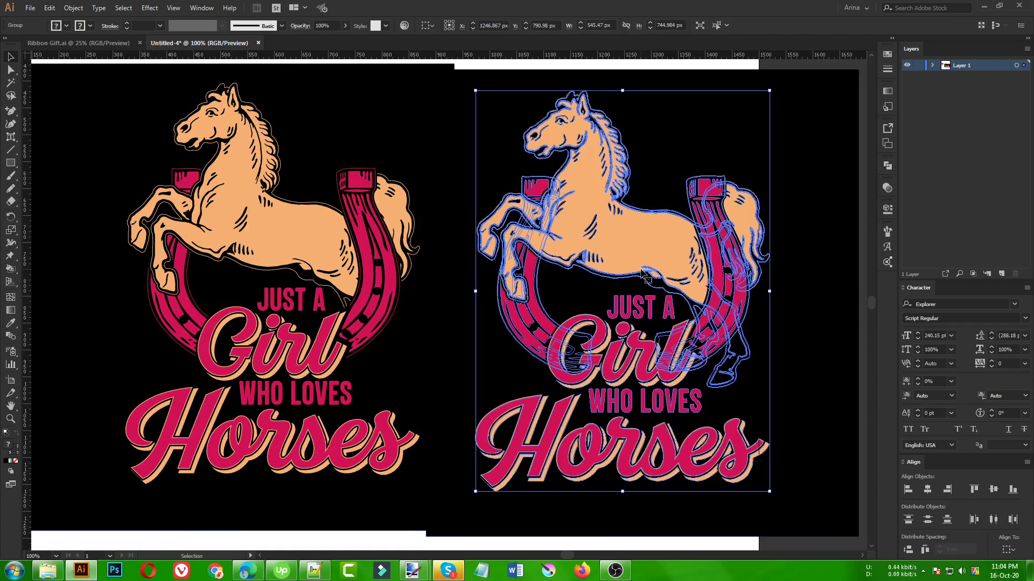
Step: Isolate the duplicated artwork, select all its tan-filled shapes with the Magic Wand and recolor them white
{"action": "double_click", "coordinate": [732, 417]}
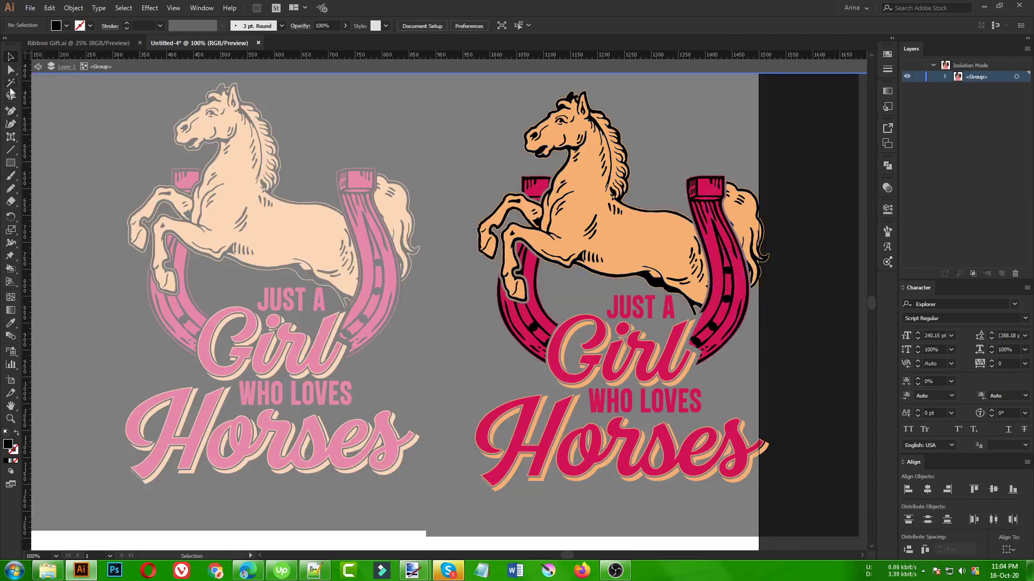
{"action": "left_click", "coordinate": [11, 82]}
{"action": "left_click", "coordinate": [574, 207]}
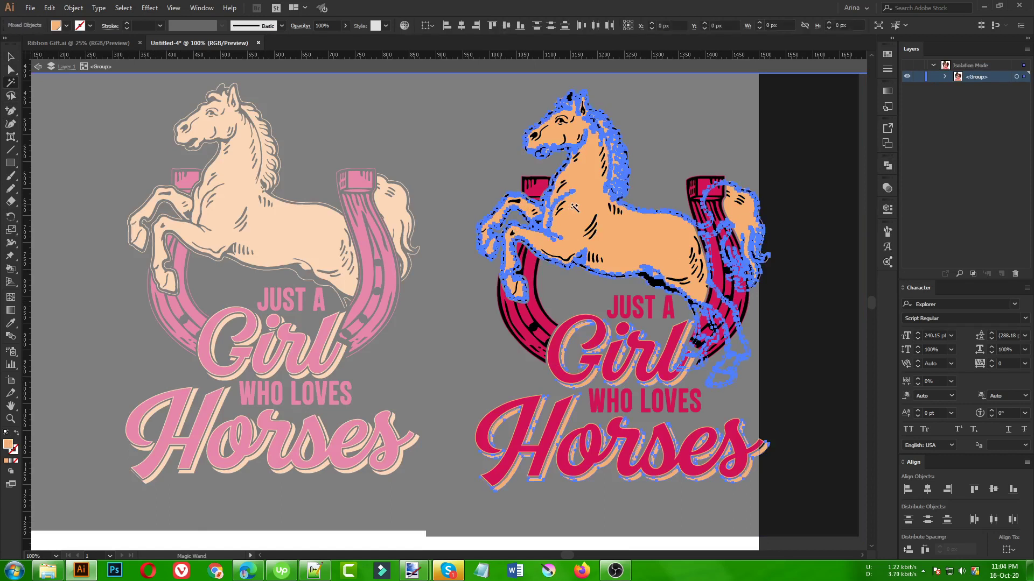
{"action": "key", "text": "v"}
{"action": "left_click", "coordinate": [66, 26]}
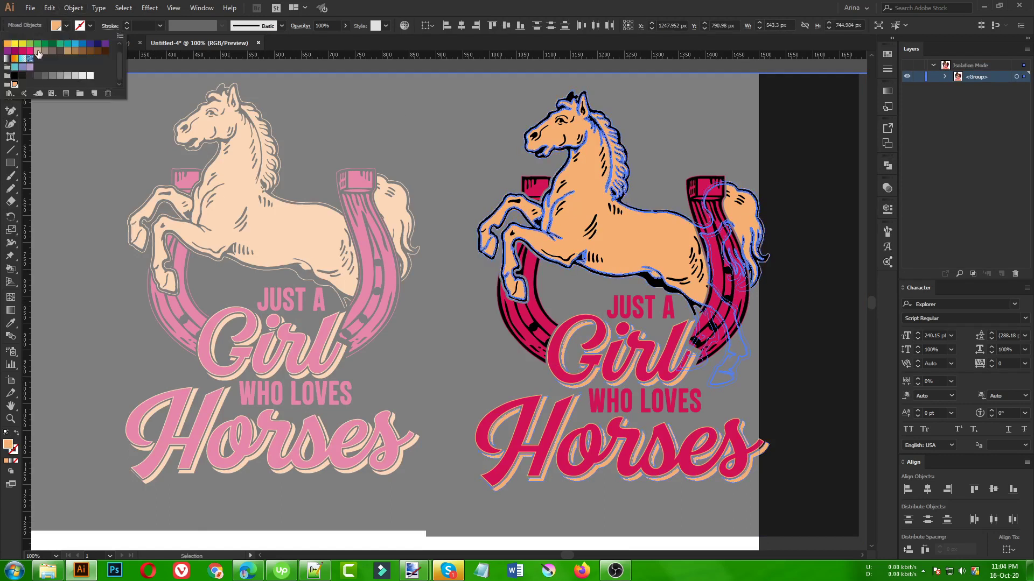
{"action": "scroll", "coordinate": [76, 76], "scroll_direction": "up", "scroll_amount": 1}
{"action": "left_click", "coordinate": [23, 45]}
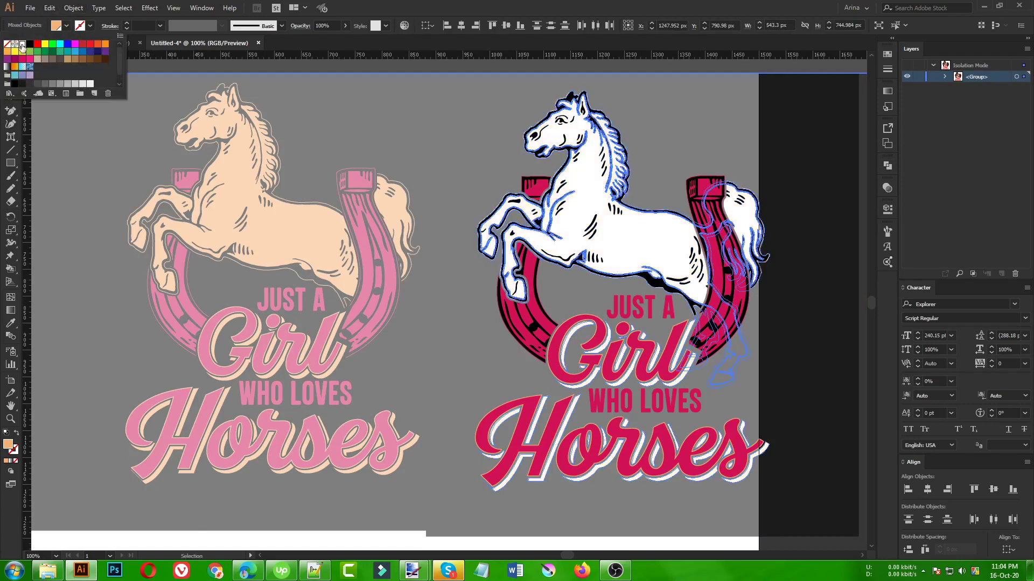
{"action": "key", "text": "y"}
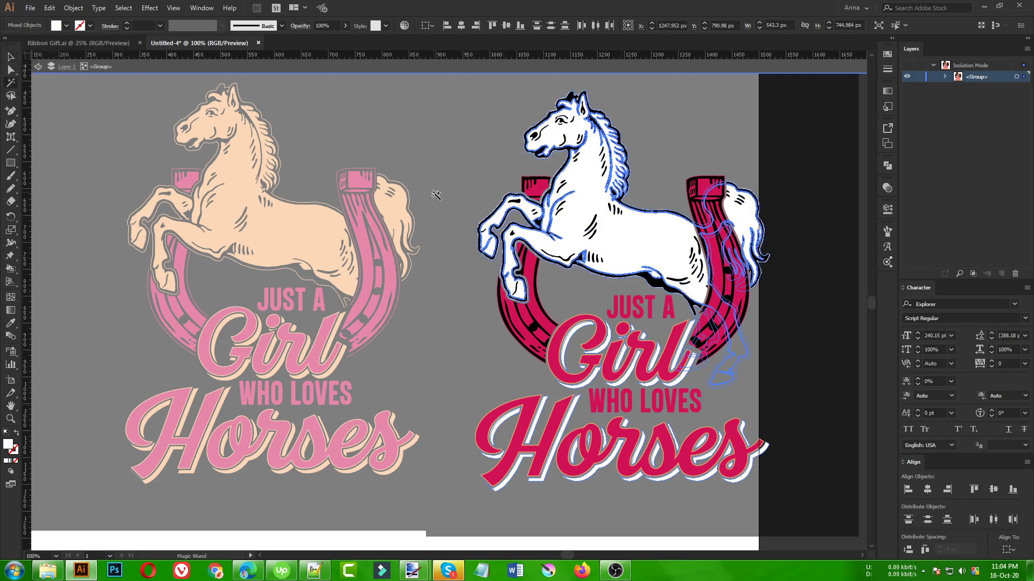
Step: Expand the appearance of the crimson "Girl" and "Horses" script lettering in the duplicated artwork
{"action": "key", "text": "v"}
{"action": "left_click", "coordinate": [562, 347]}
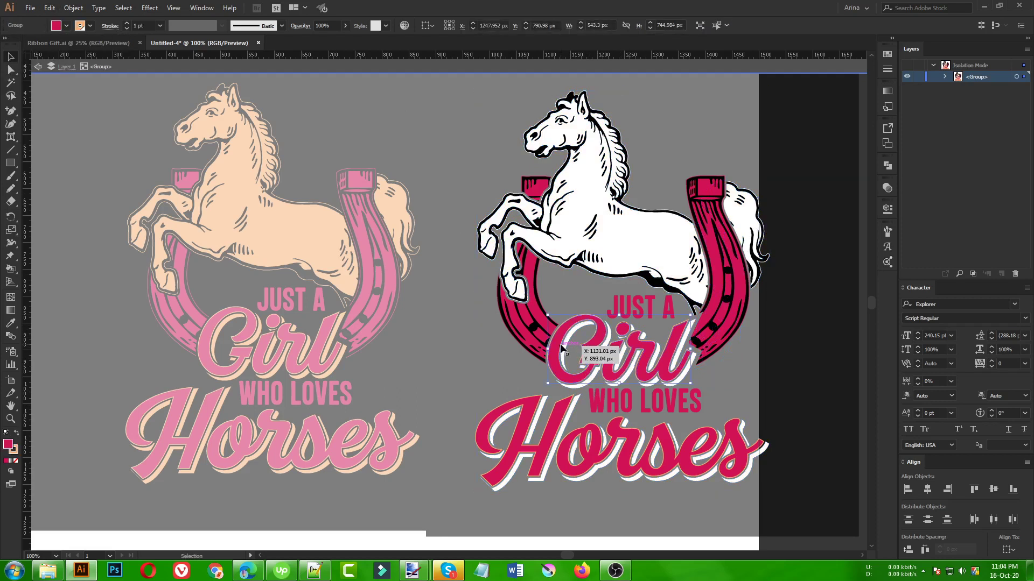
{"action": "left_click", "coordinate": [533, 408], "text": "shift"}
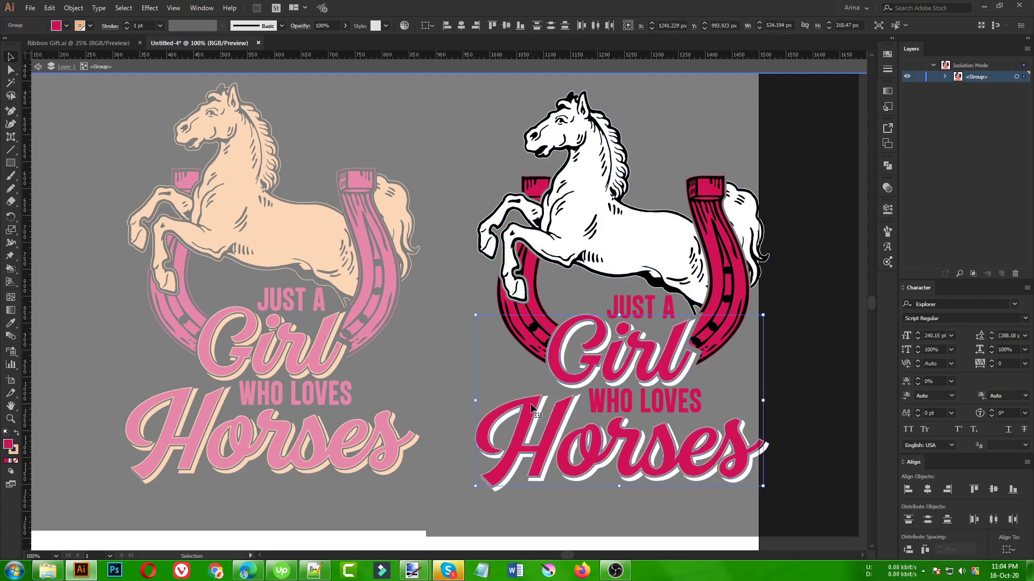
{"action": "left_click", "coordinate": [73, 7]}
{"action": "left_click", "coordinate": [89, 136]}
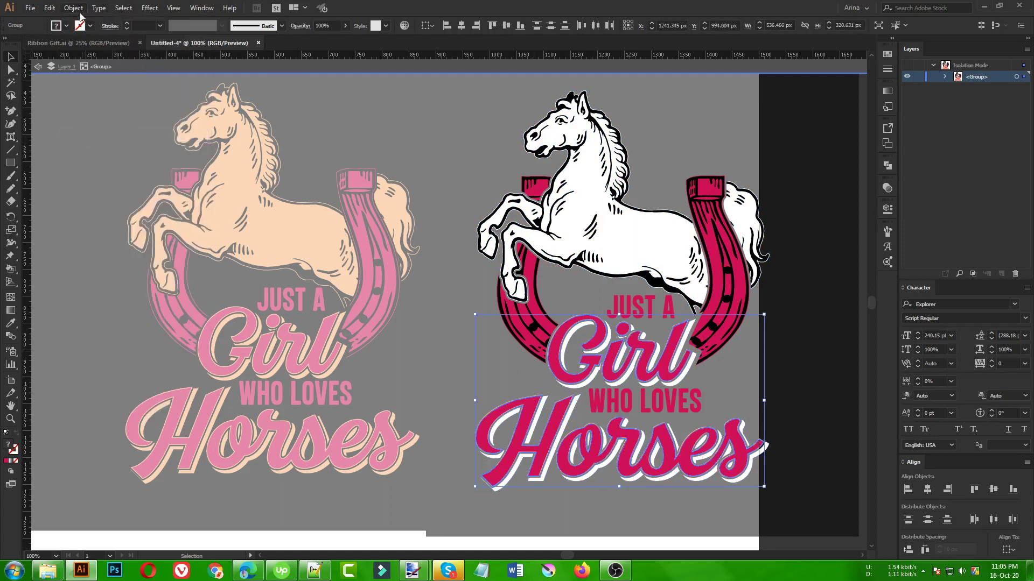
Step: Select the tan outline shapes of the duplicate's "Girl" and "Horses" lettering with the Magic Wand and recolor them white
{"action": "left_click", "coordinate": [422, 370]}
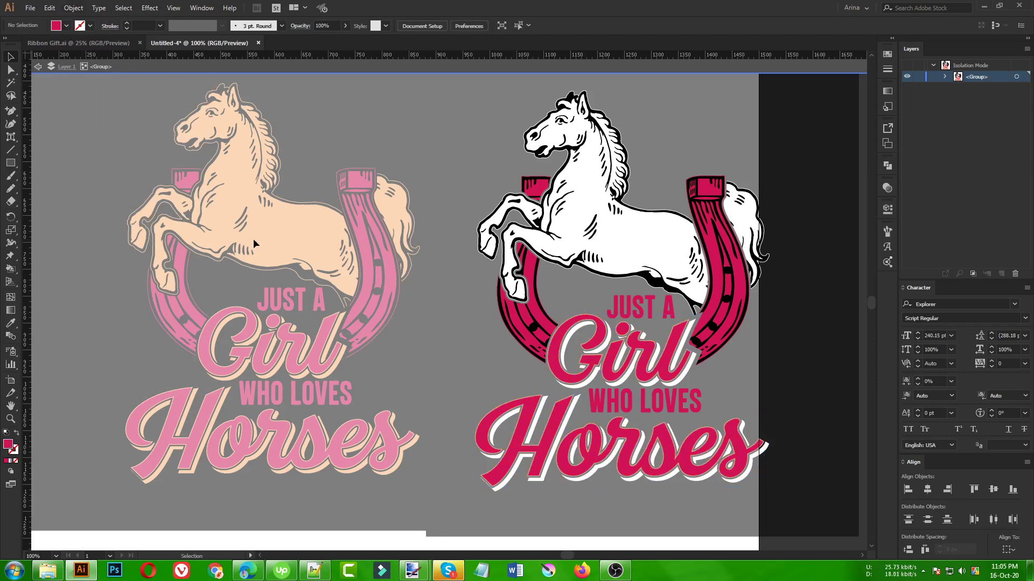
{"action": "left_click", "coordinate": [12, 82]}
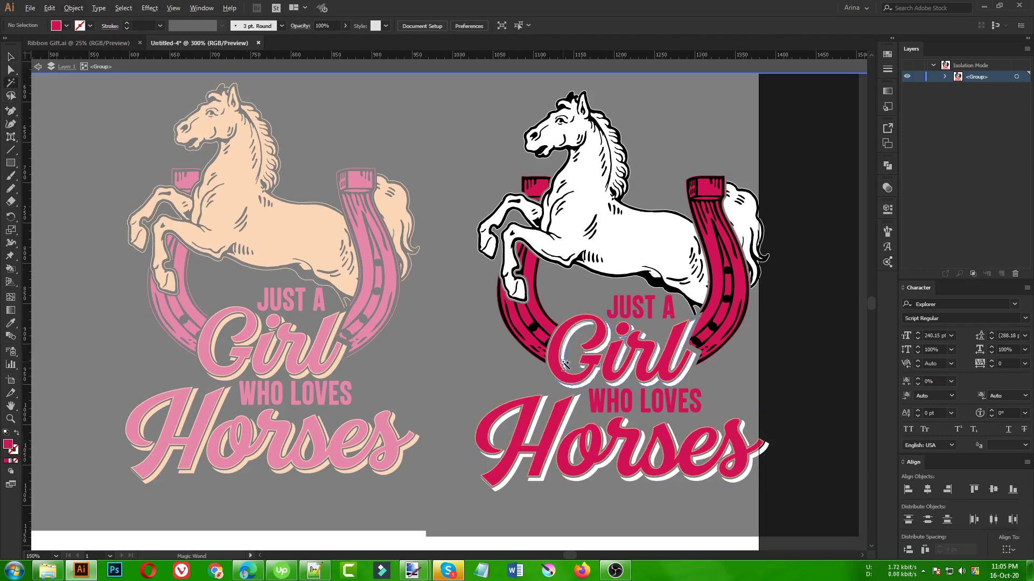
{"action": "scroll", "coordinate": [544, 364], "scroll_direction": "up", "scroll_amount": 3}
{"action": "left_click", "coordinate": [528, 387]}
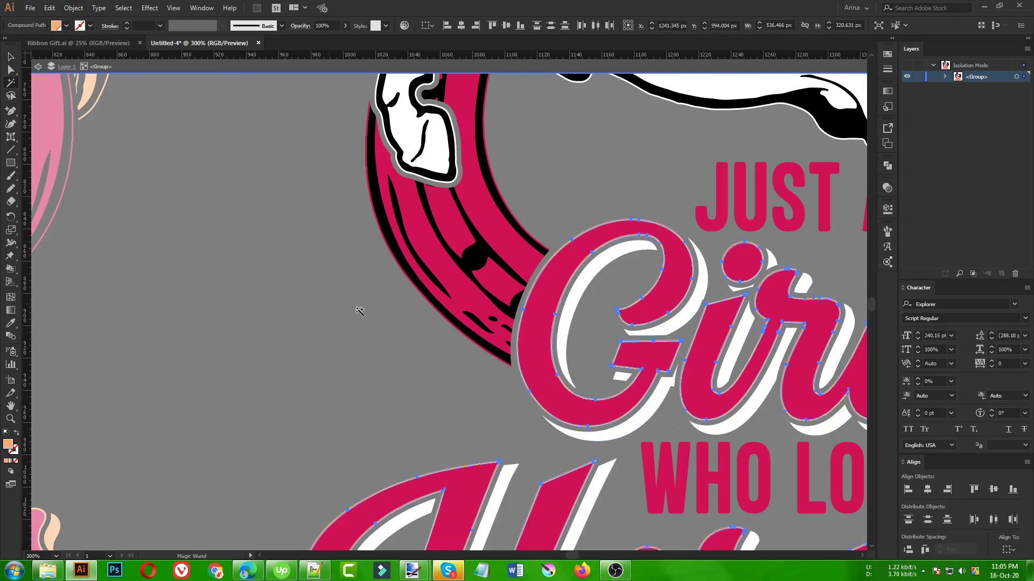
{"action": "key", "text": "ctrl+minus"}
{"action": "key", "text": "ctrl+minus"}
{"action": "left_click", "coordinate": [66, 28]}
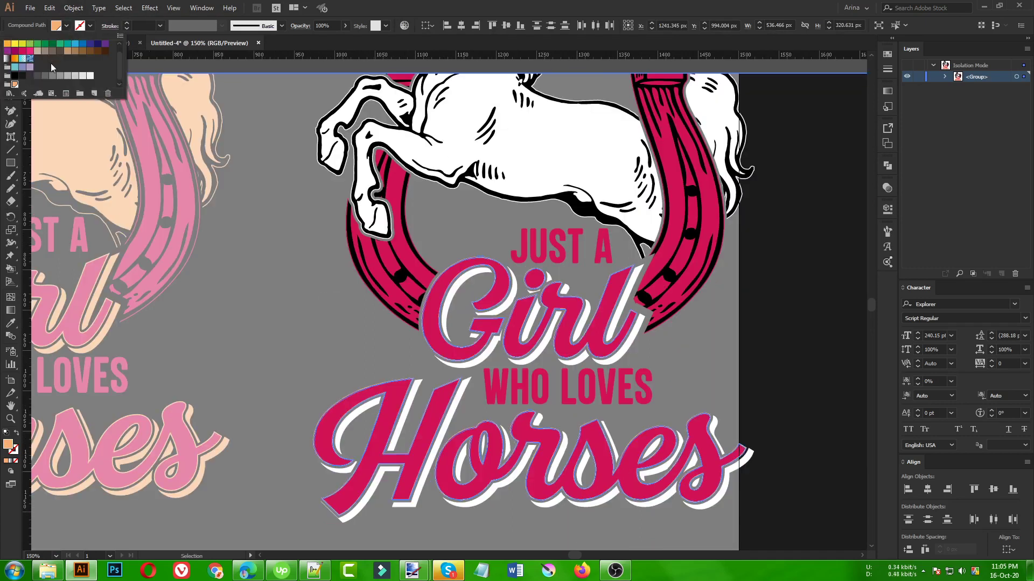
{"action": "left_click", "coordinate": [22, 43]}
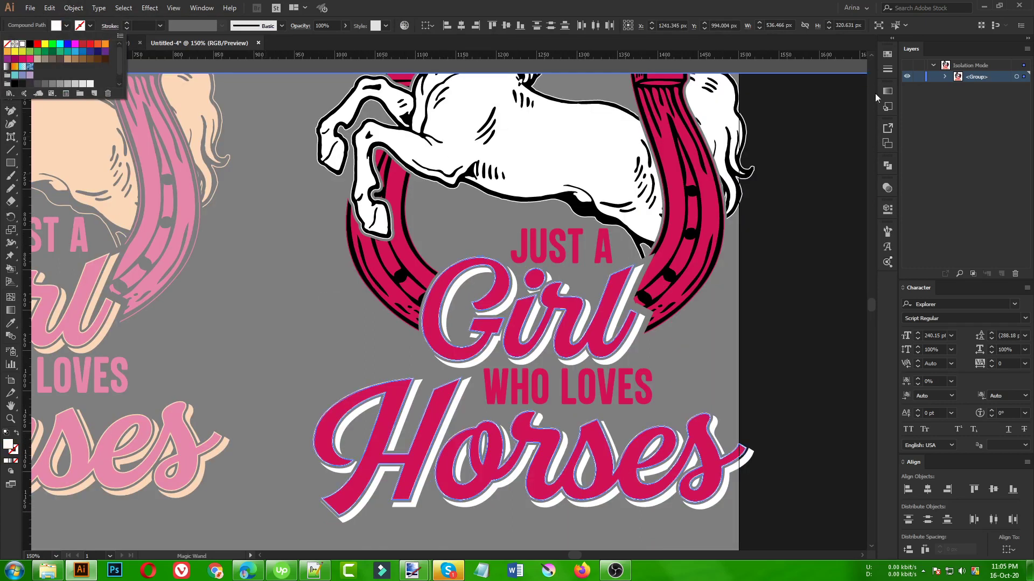
Step: Select all crimson shapes of the duplicated artwork with the Magic Wand, recolor them white, and exit isolation mode
{"action": "left_click", "coordinate": [885, 58]}
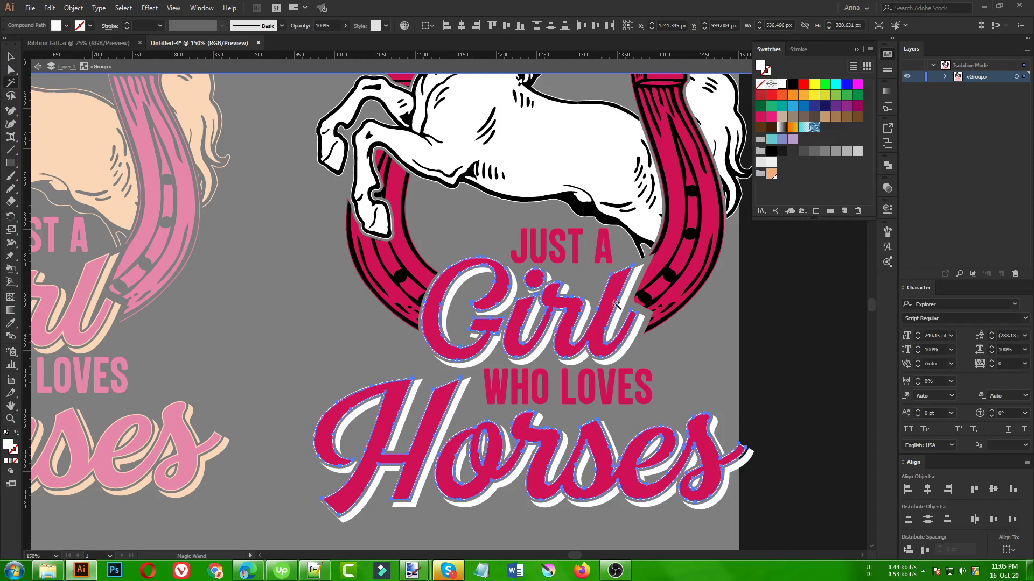
{"action": "left_click", "coordinate": [395, 295]}
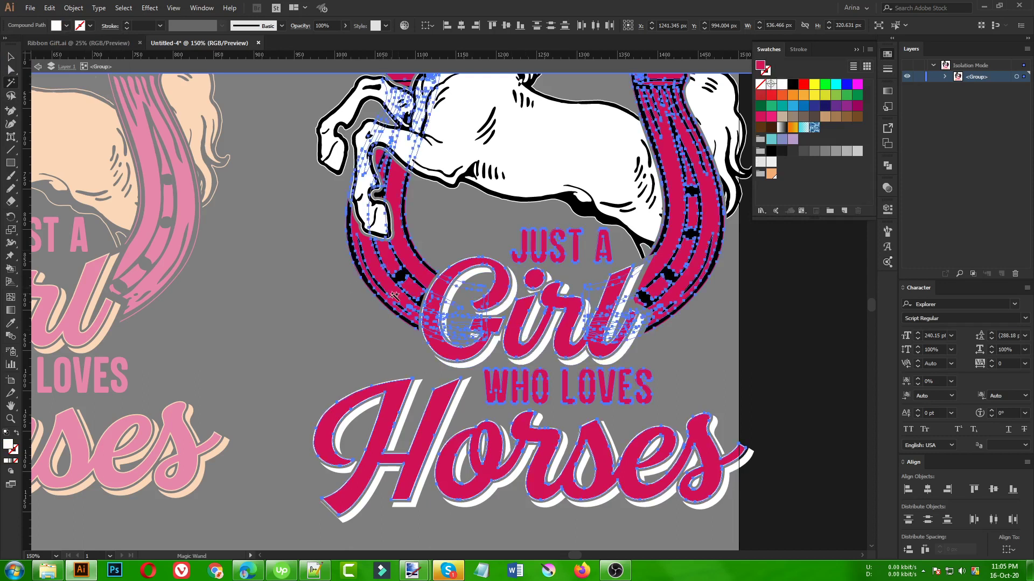
{"action": "scroll", "coordinate": [274, 342], "scroll_direction": "up", "scroll_amount": 2}
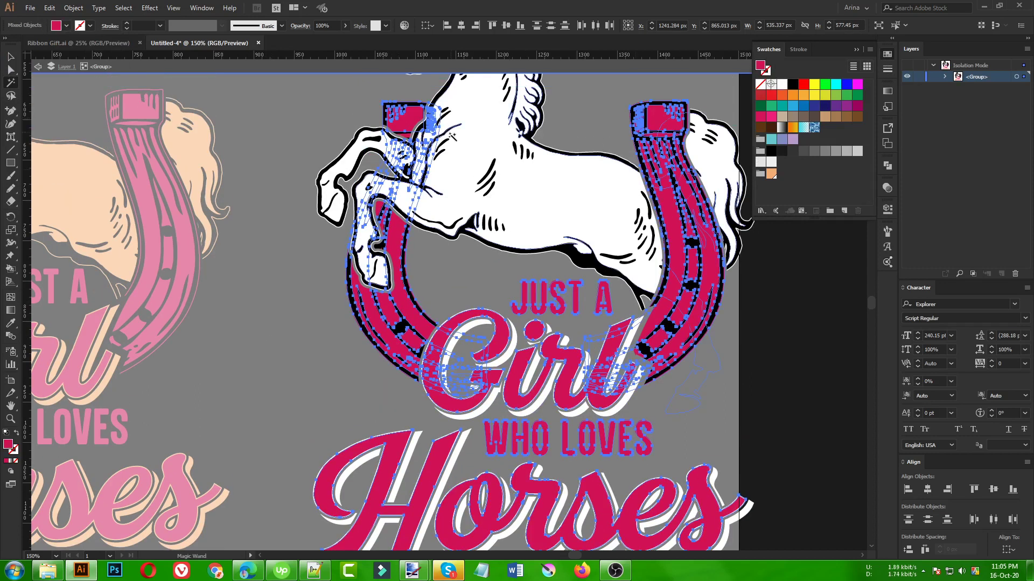
{"action": "left_click", "coordinate": [782, 84]}
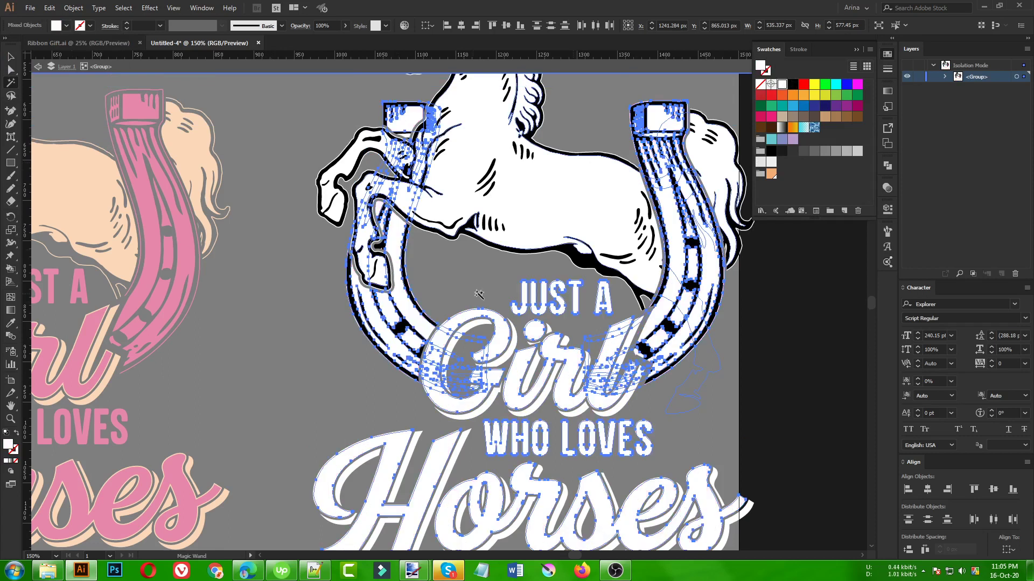
{"action": "key", "text": "v"}
{"action": "left_click", "coordinate": [324, 344]}
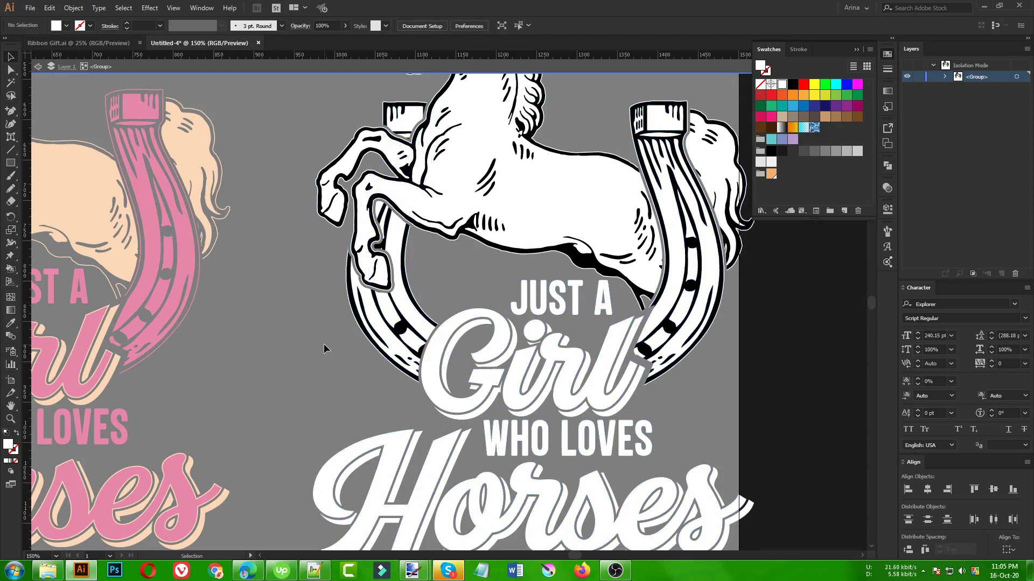
{"action": "scroll", "coordinate": [324, 349], "scroll_direction": "down", "scroll_amount": 1}
{"action": "double_click", "coordinate": [653, 394]}
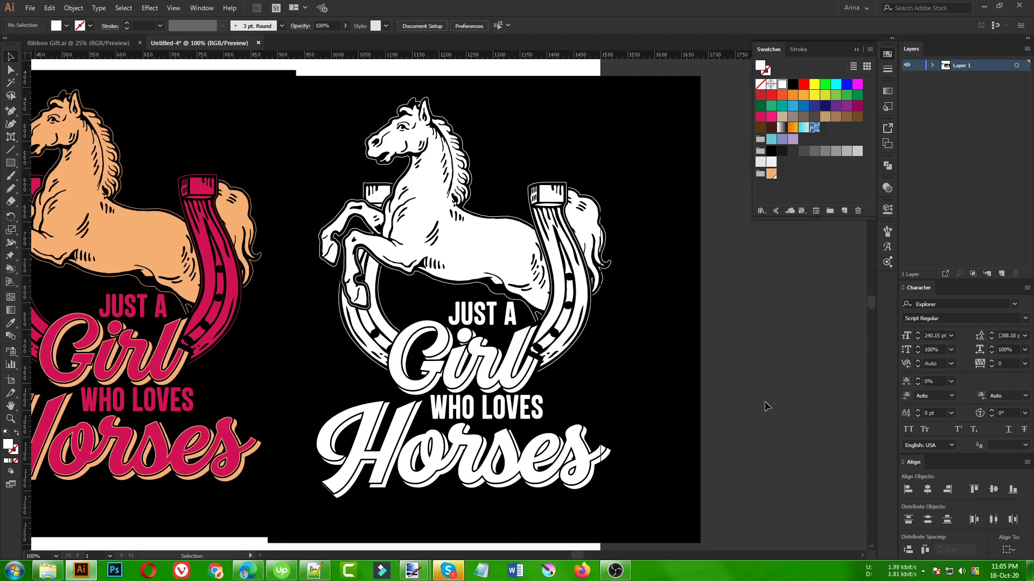
Step: Move the duplicated black rectangle slightly up so its top edge lines up with the original black background
{"action": "left_click_drag", "start_coordinate": [585, 413], "coordinate": [728, 417]}
{"action": "left_click", "coordinate": [886, 55]}
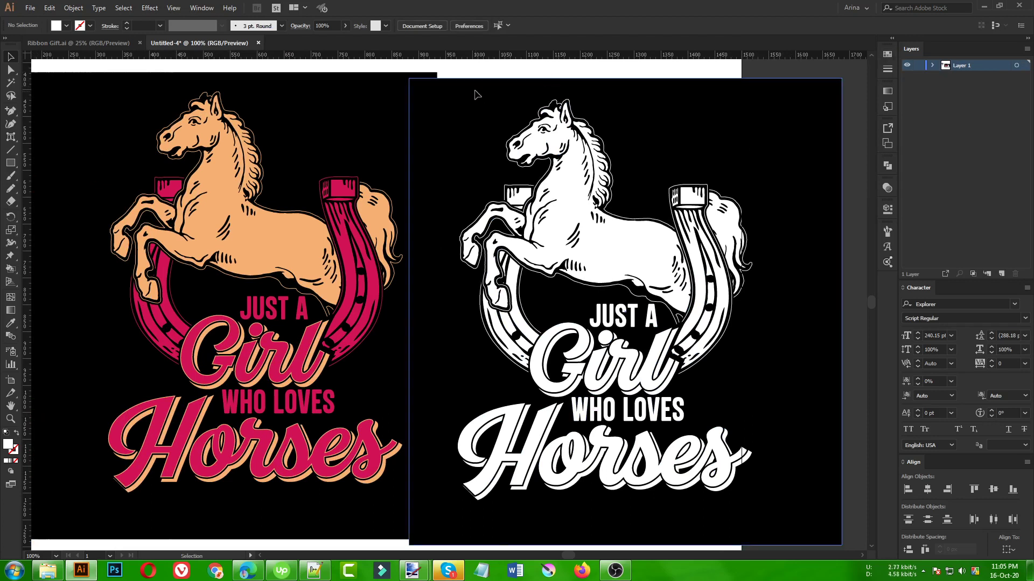
{"action": "left_click_drag", "start_coordinate": [477, 95], "coordinate": [473, 69]}
{"action": "left_click", "coordinate": [471, 67]}
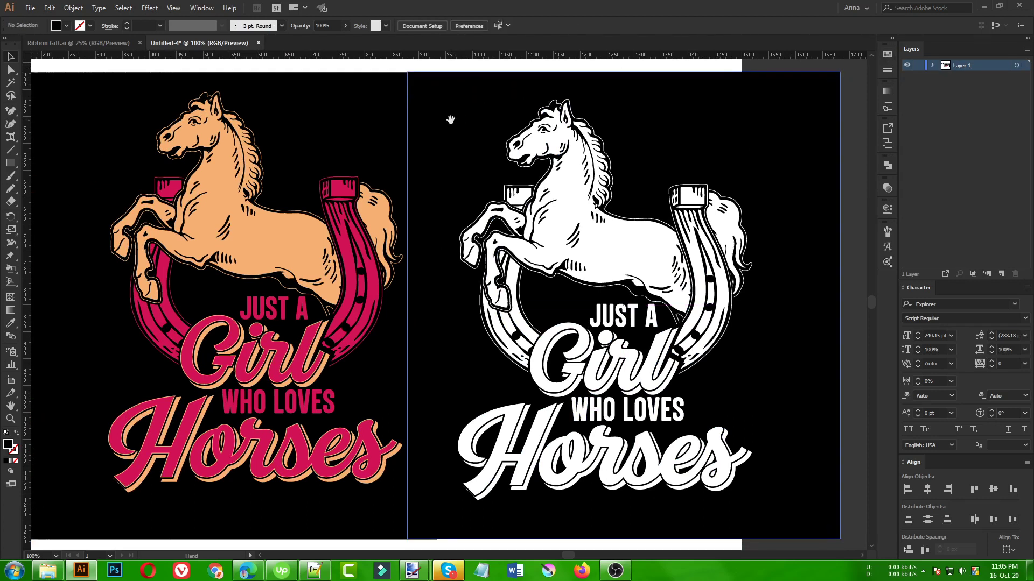
{"action": "left_click_drag", "start_coordinate": [445, 108], "coordinate": [494, 119]}
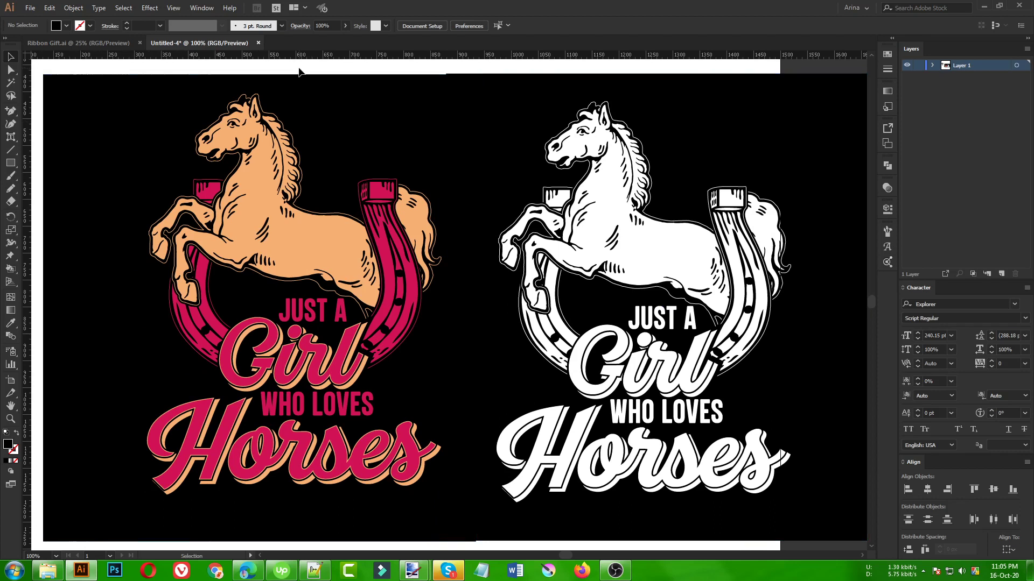